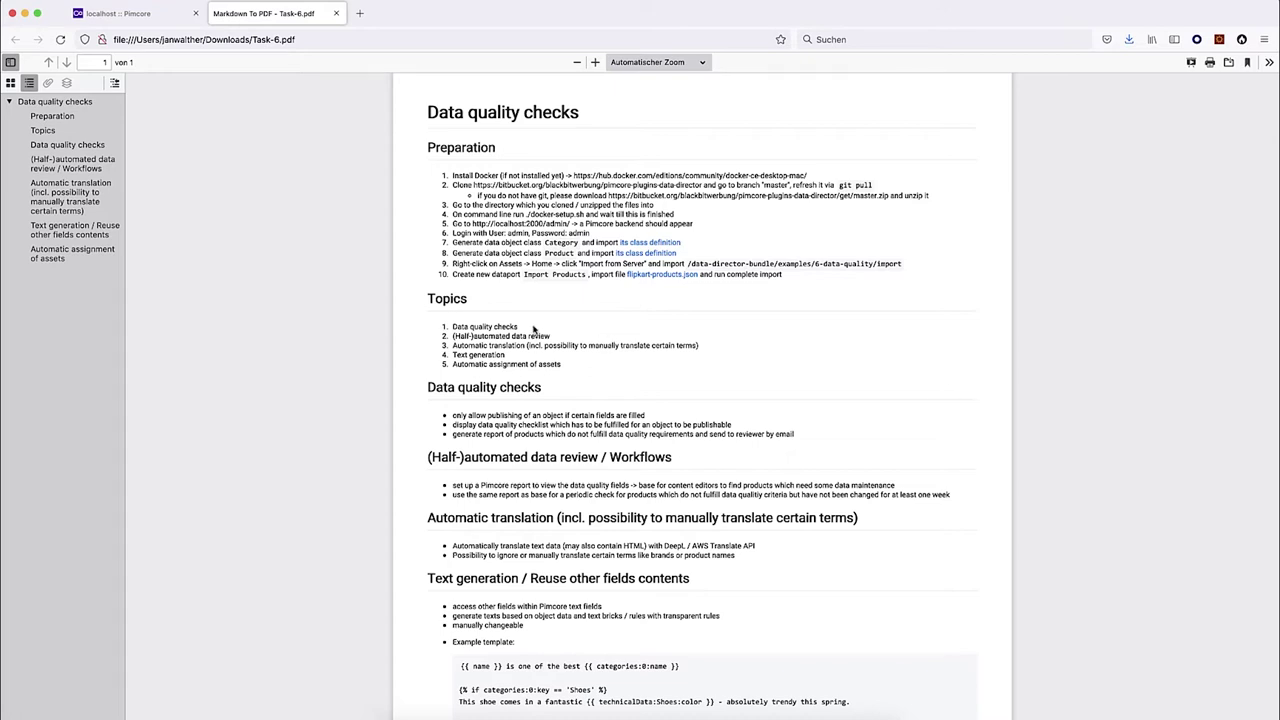
Highlight each of the five topics in Task-6.pdf, then return to the Pimcore admin tab.
click(469, 326)
drag(452, 326, 517, 328)
drag(452, 336, 551, 339)
drag(453, 345, 526, 345)
drag(698, 345, 537, 345)
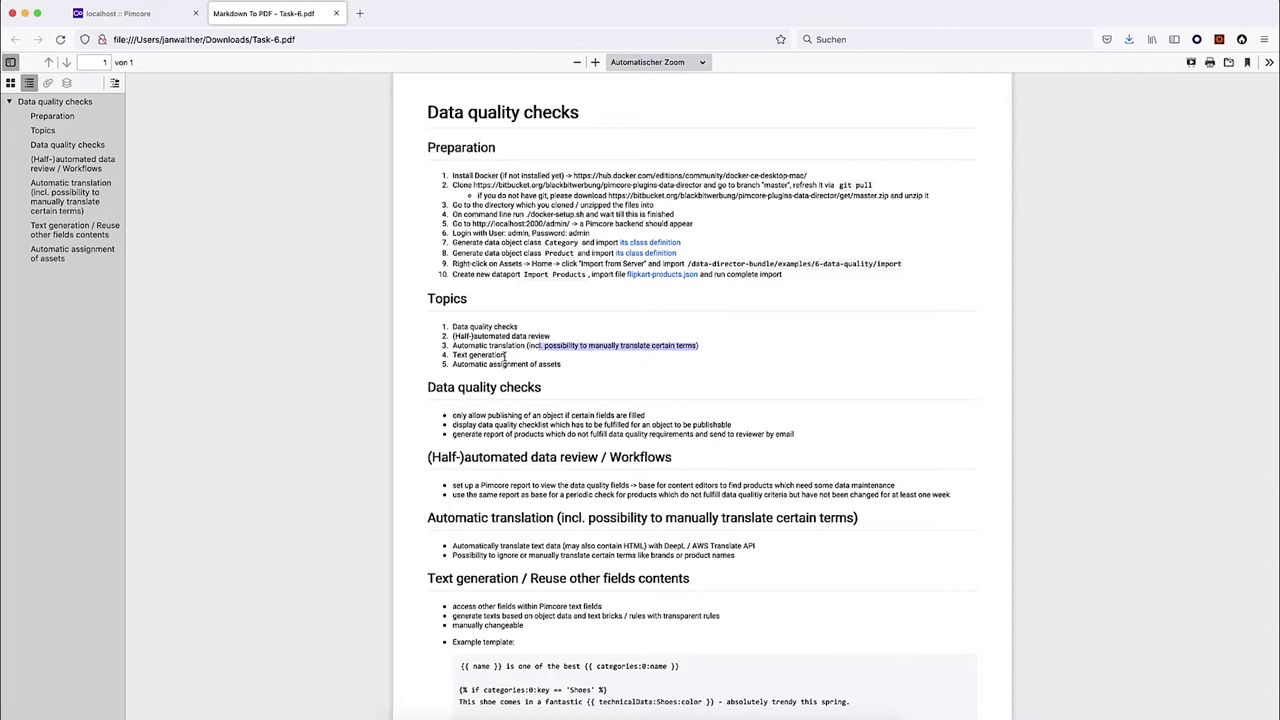
shift+click(528, 348)
drag(506, 356, 456, 355)
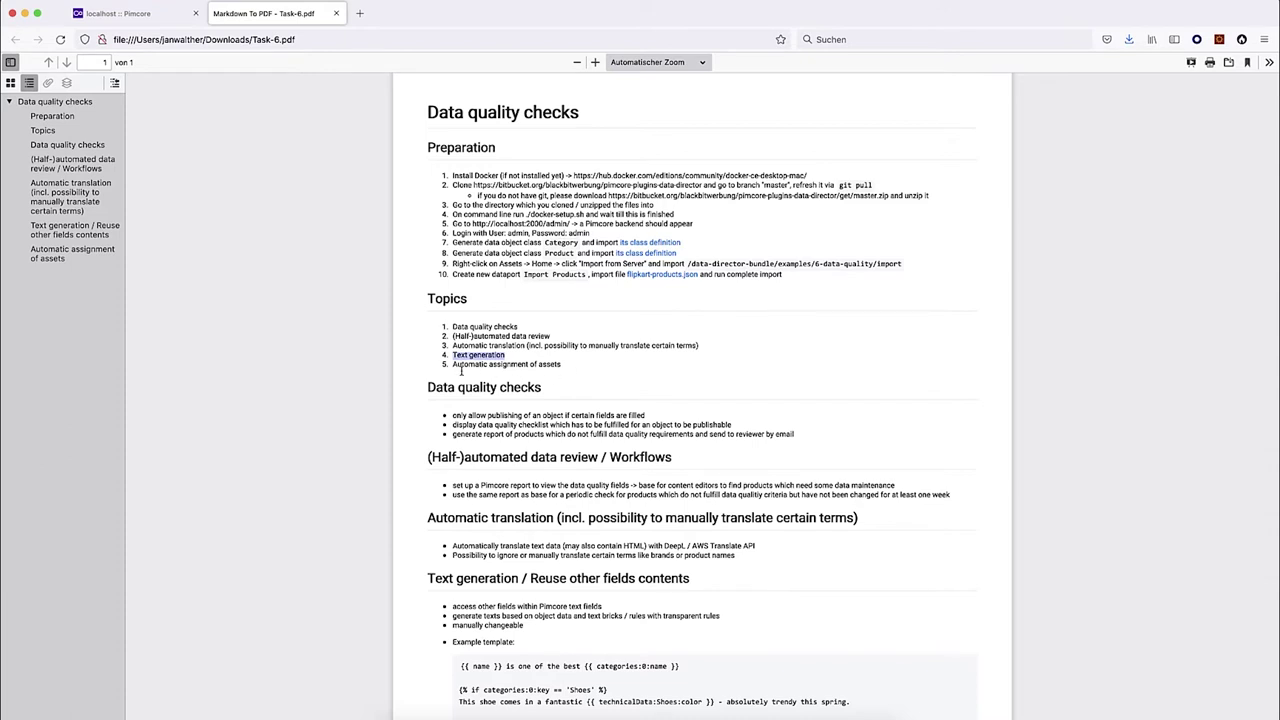
drag(452, 365, 564, 370)
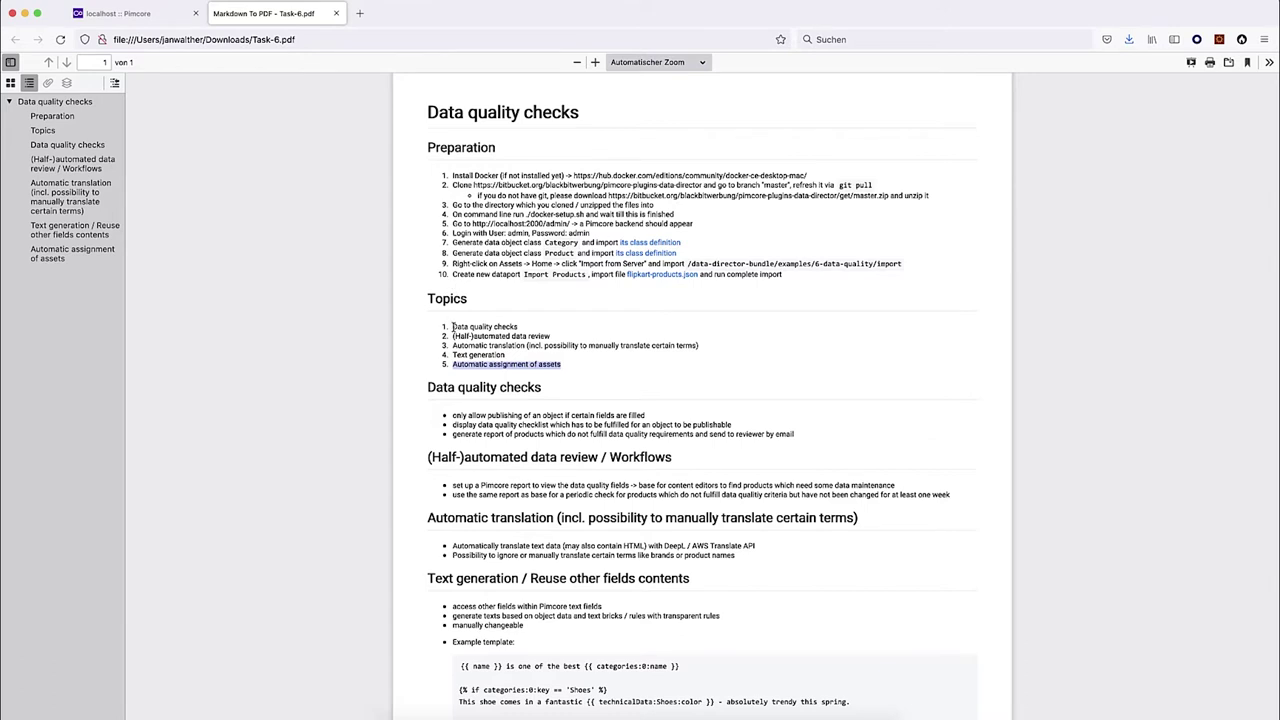
drag(453, 327, 522, 330)
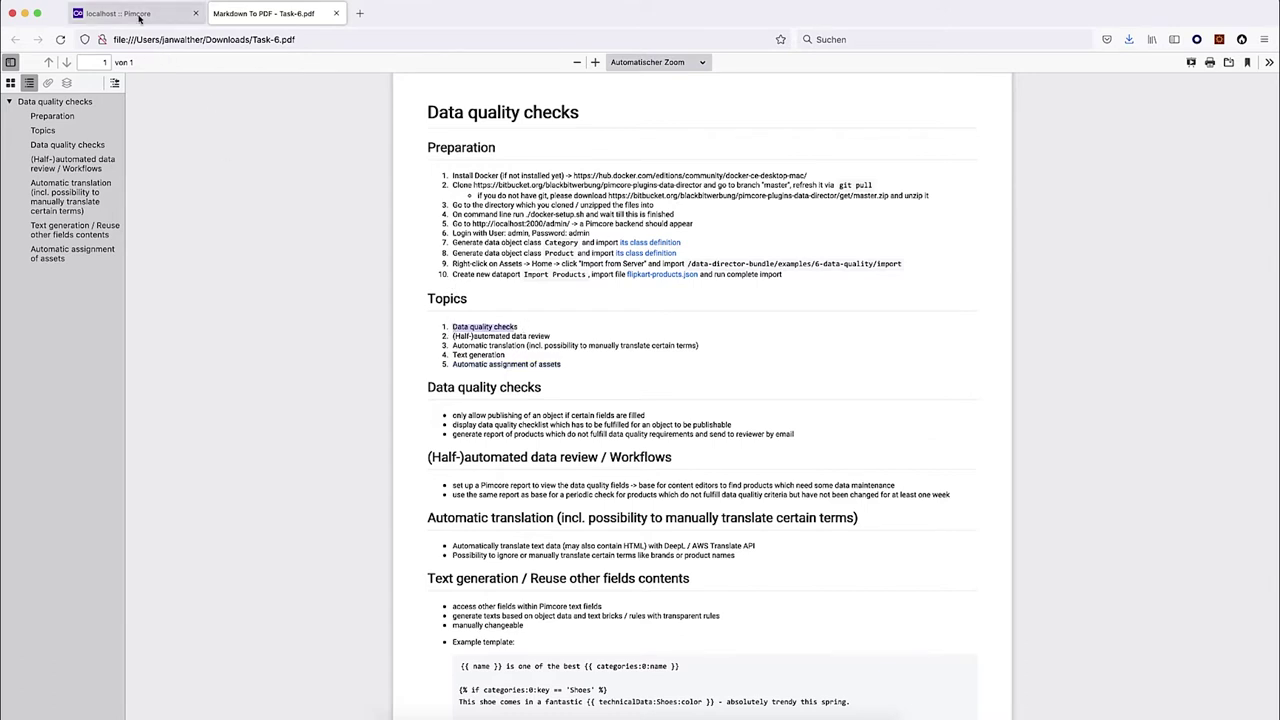
click(139, 15)
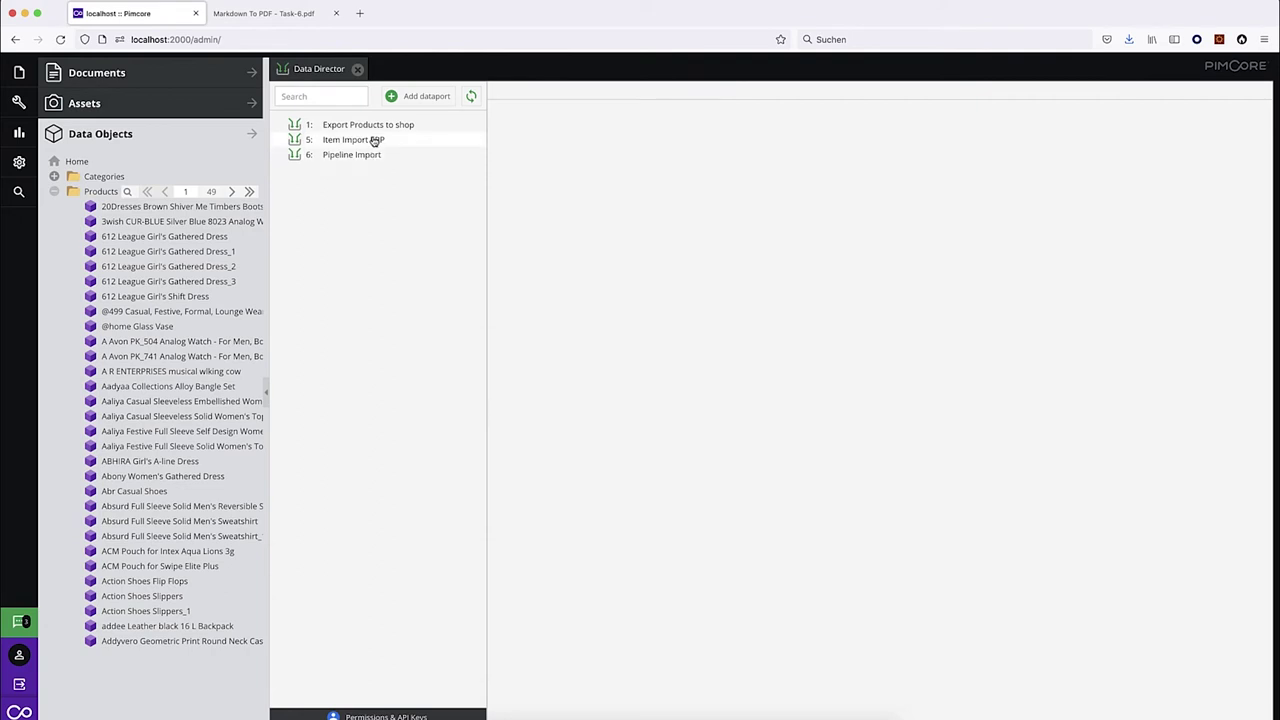
View the Item Import ERP dataport, then open the Product class definition under Data Objects > Classes.
click(373, 139)
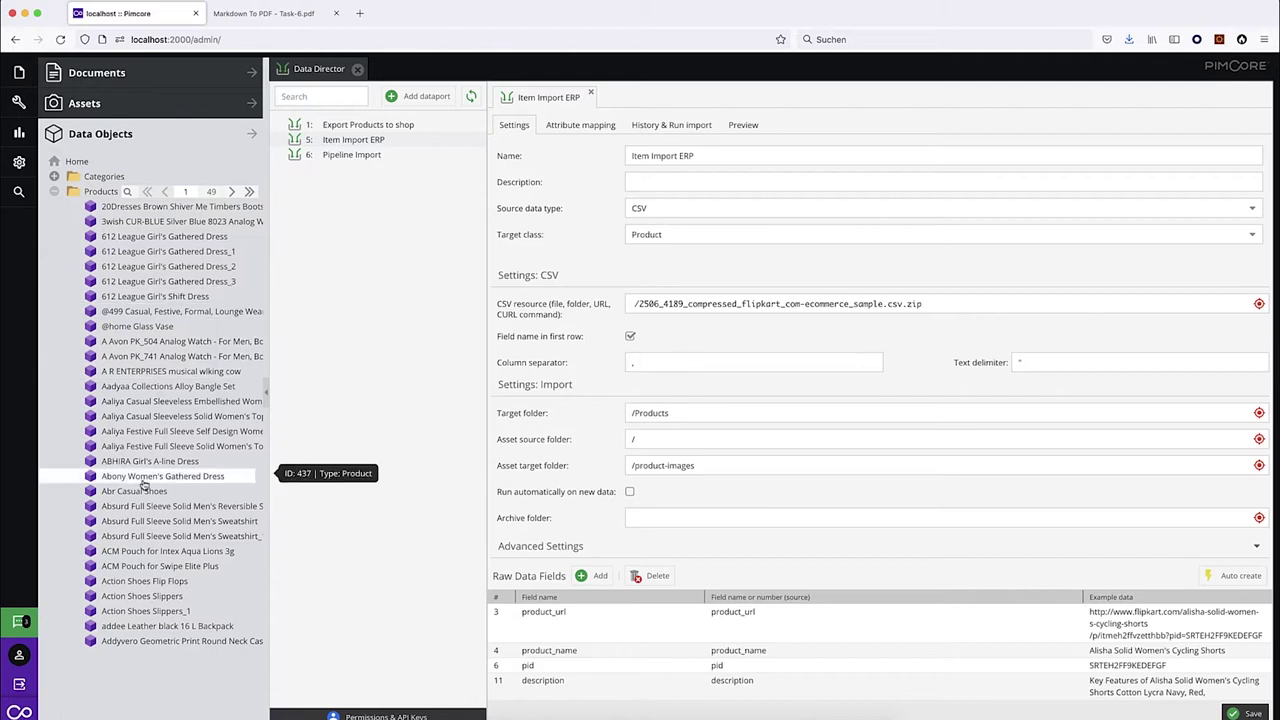
click(18, 161)
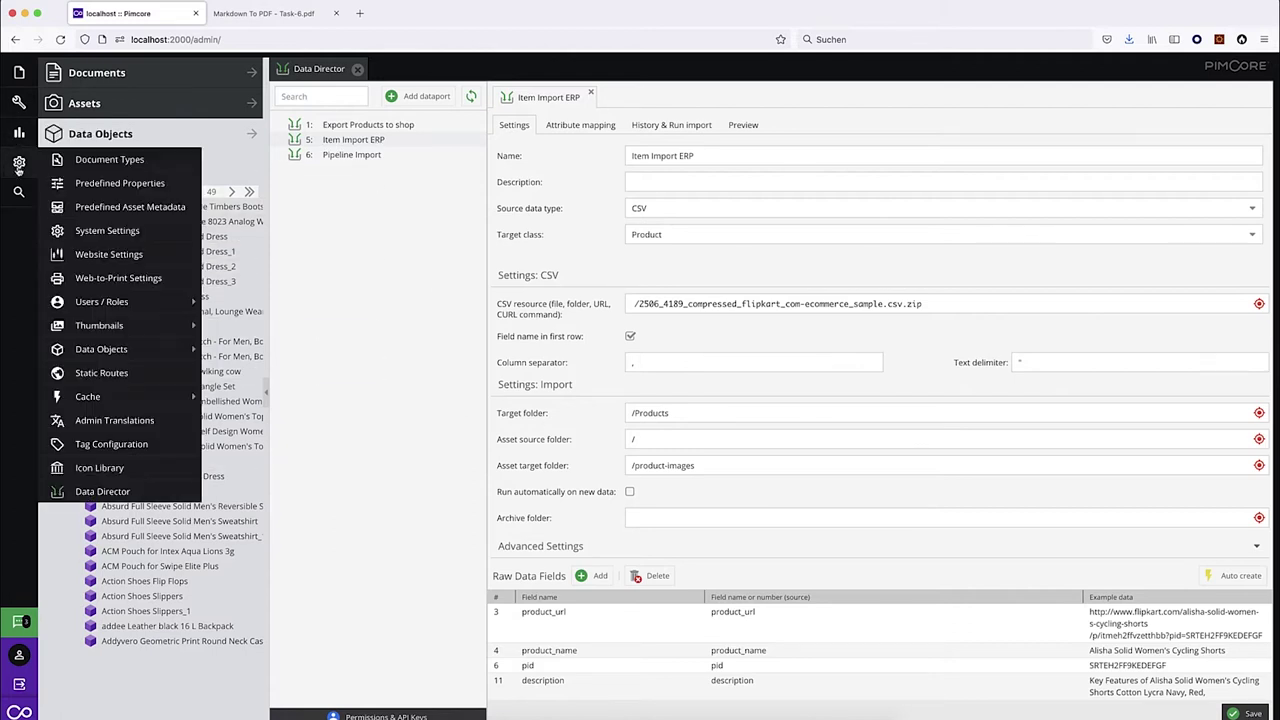
mouse_move(178, 347)
click(250, 348)
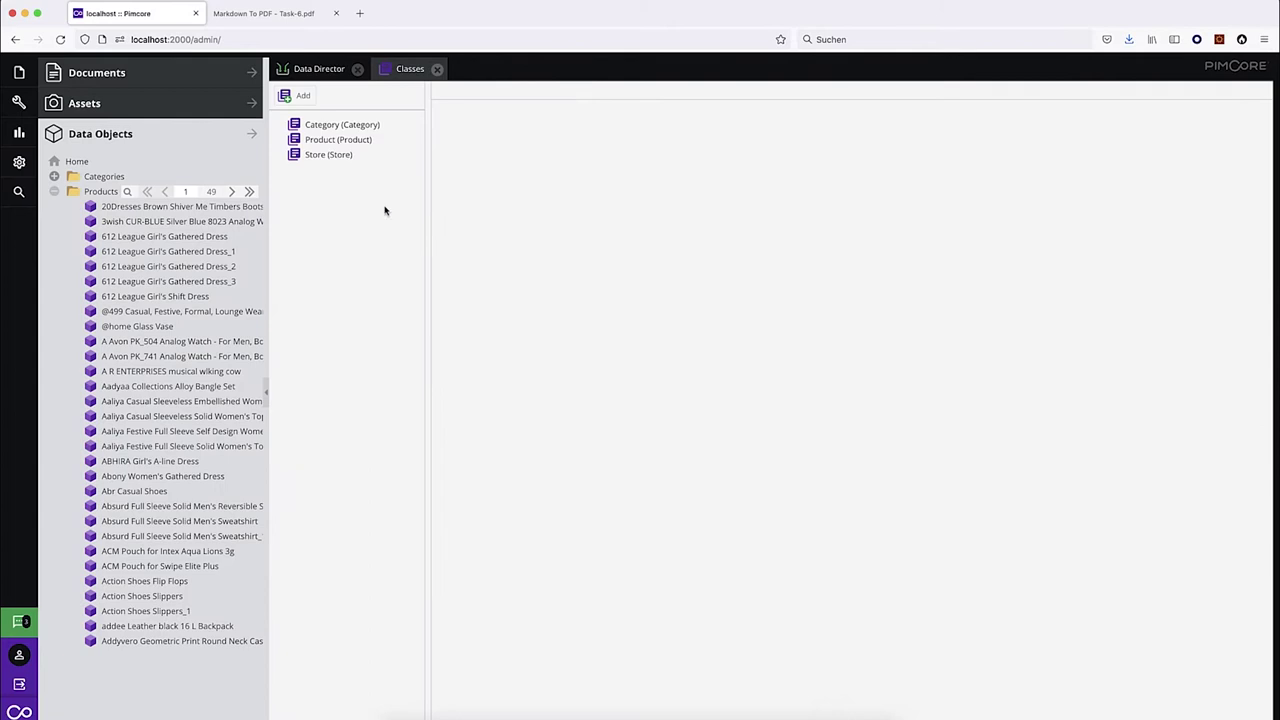
click(338, 139)
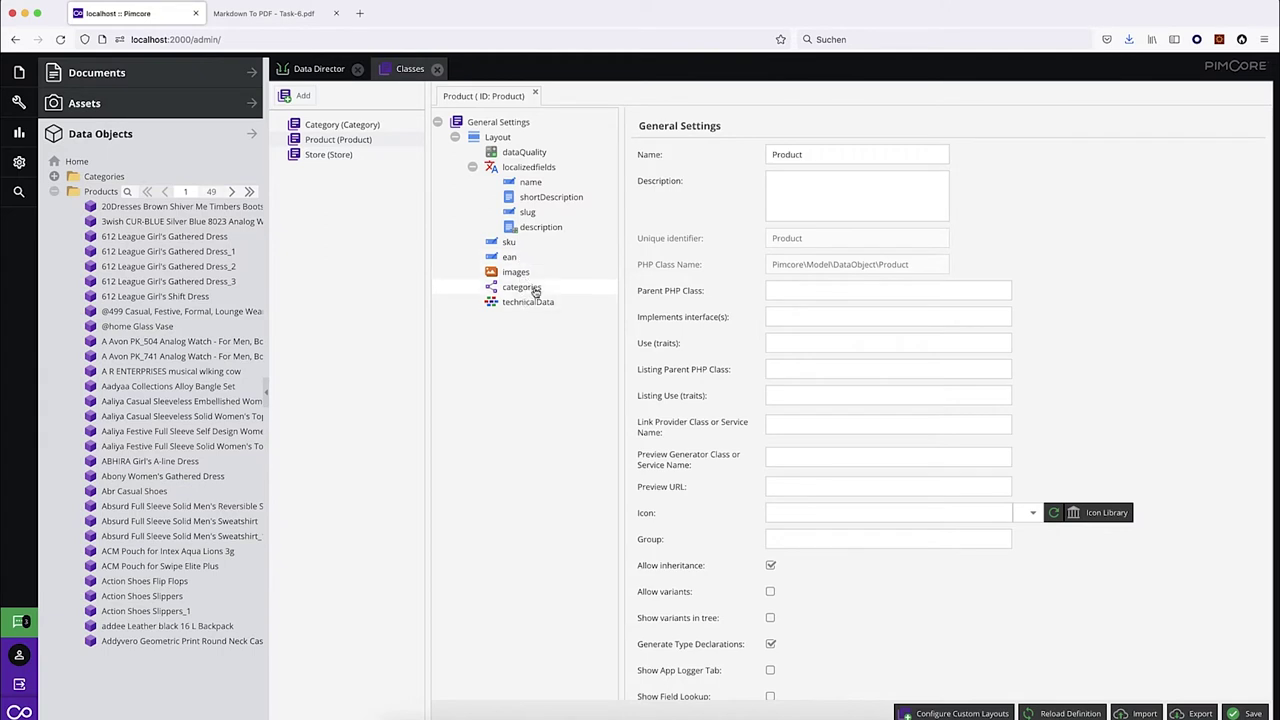
Inspect the 20Dresses Brown Shiver Me Timbers Boots product form, closing and reopening it.
click(137, 206)
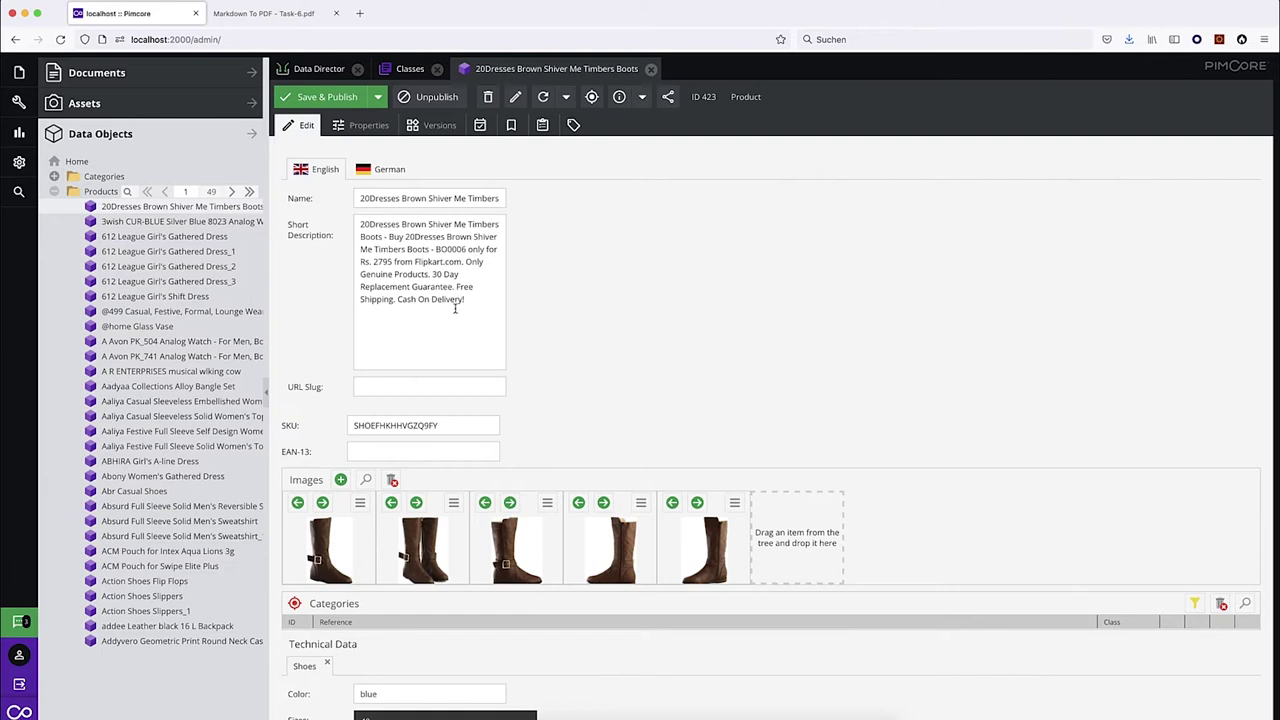
scroll(559, 529, down, 2)
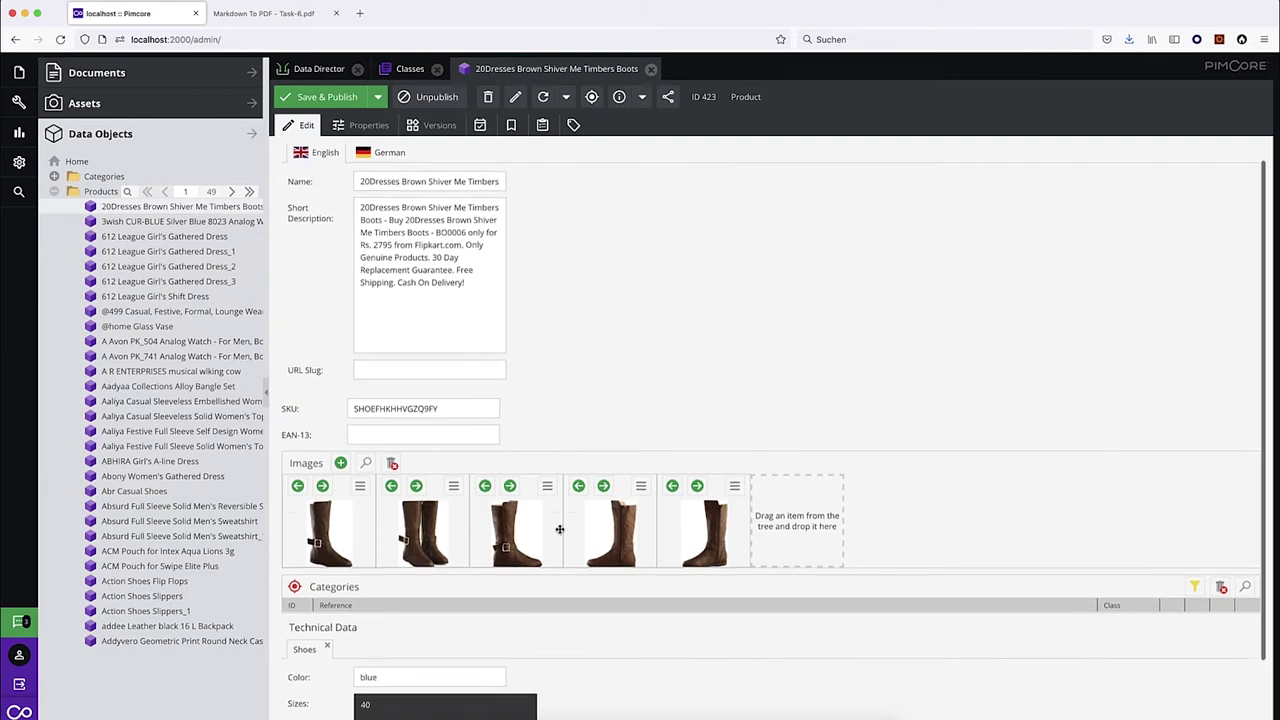
scroll(559, 529, up, 3)
scroll(559, 529, down, 3)
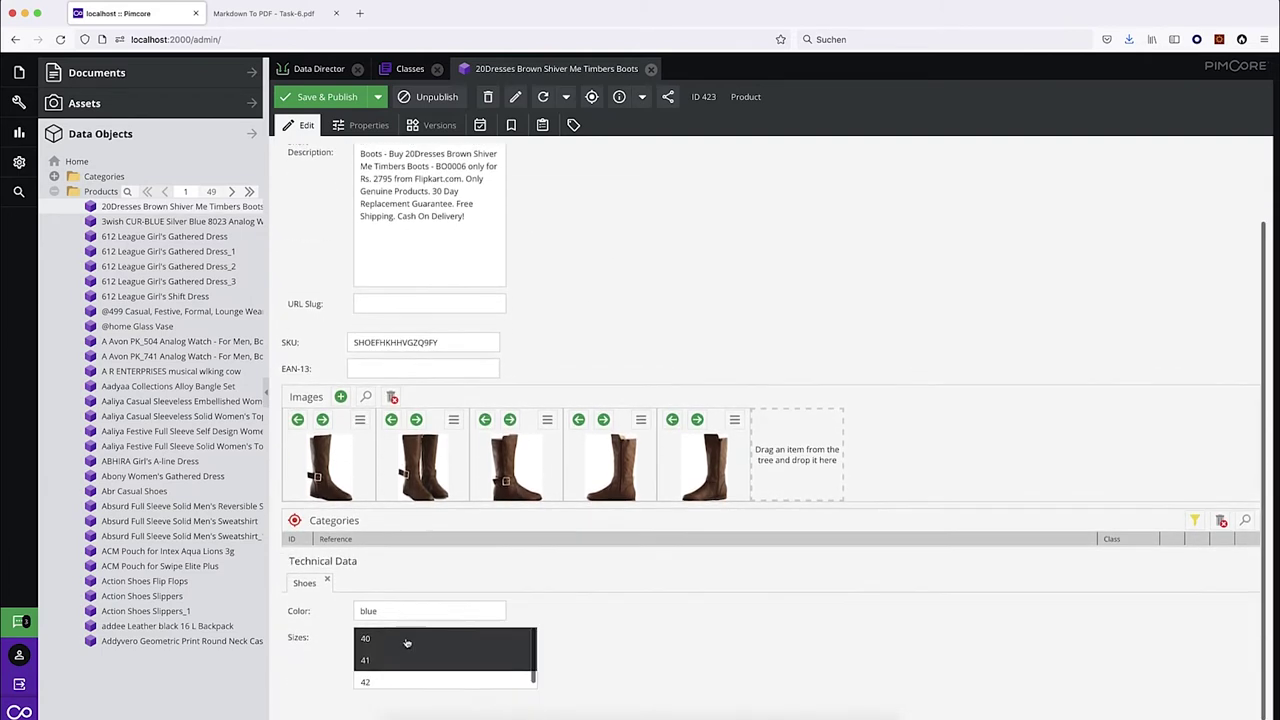
scroll(729, 232, up, 3)
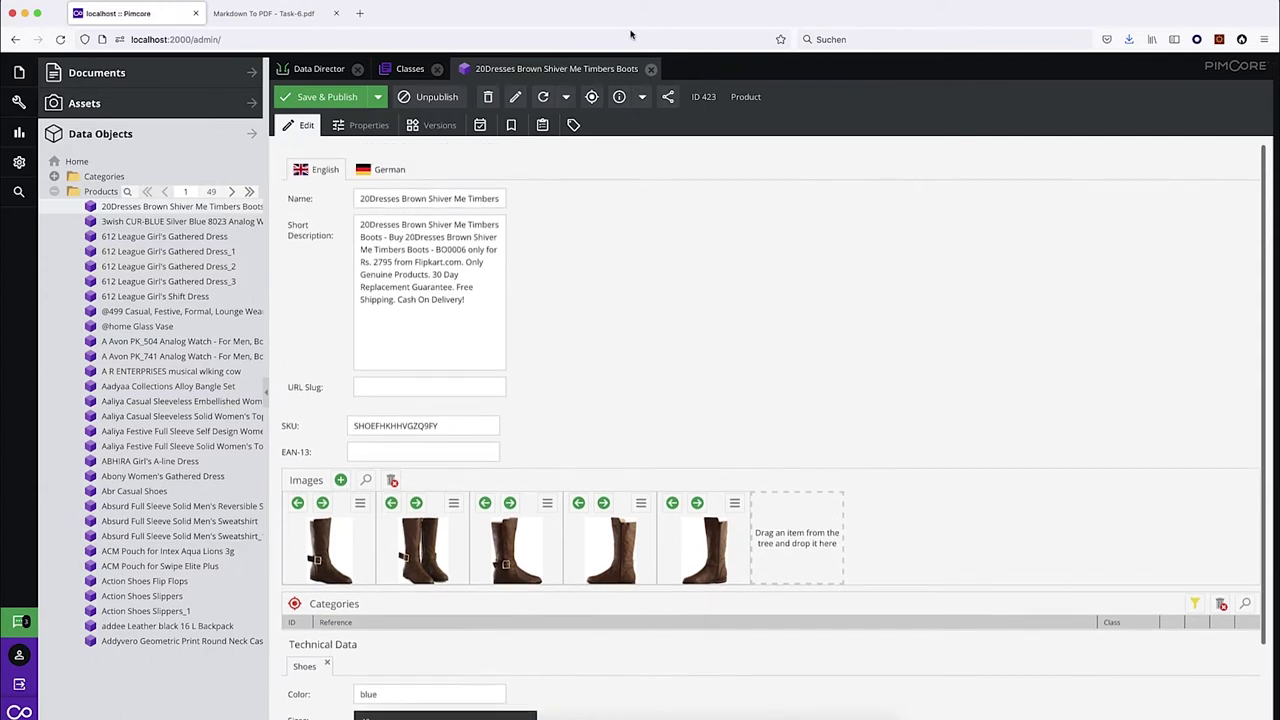
click(650, 69)
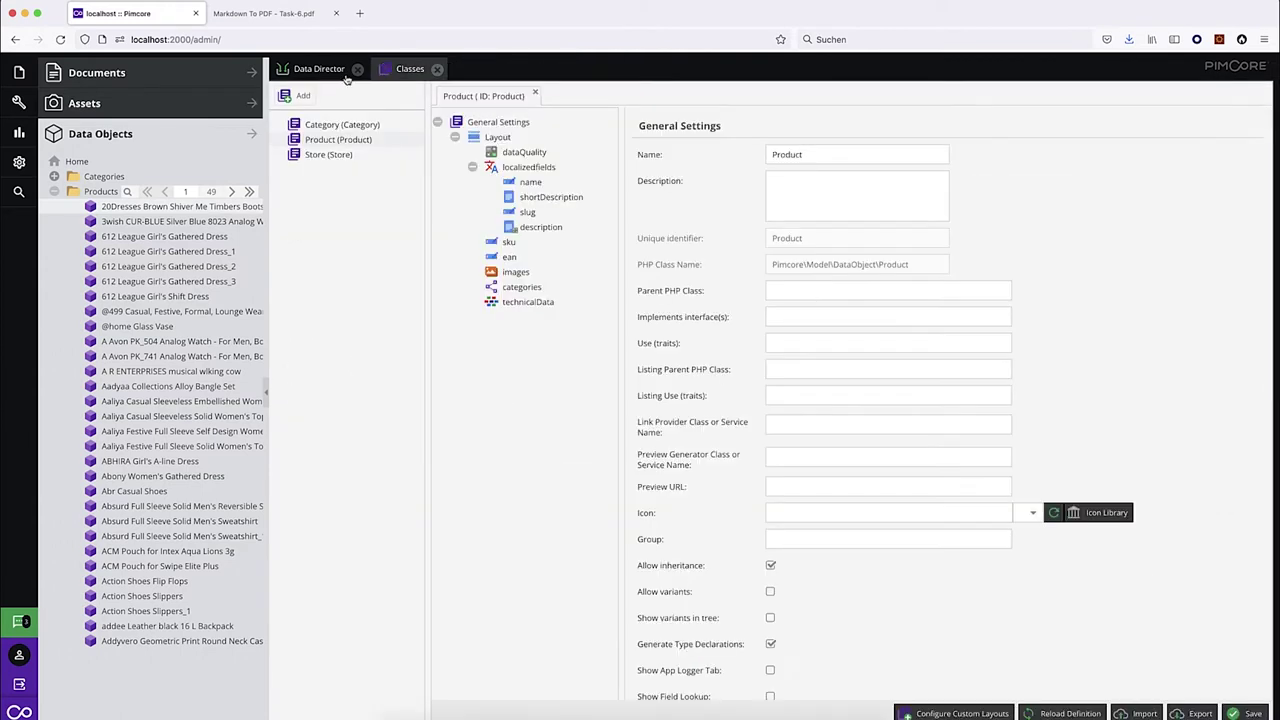
click(322, 72)
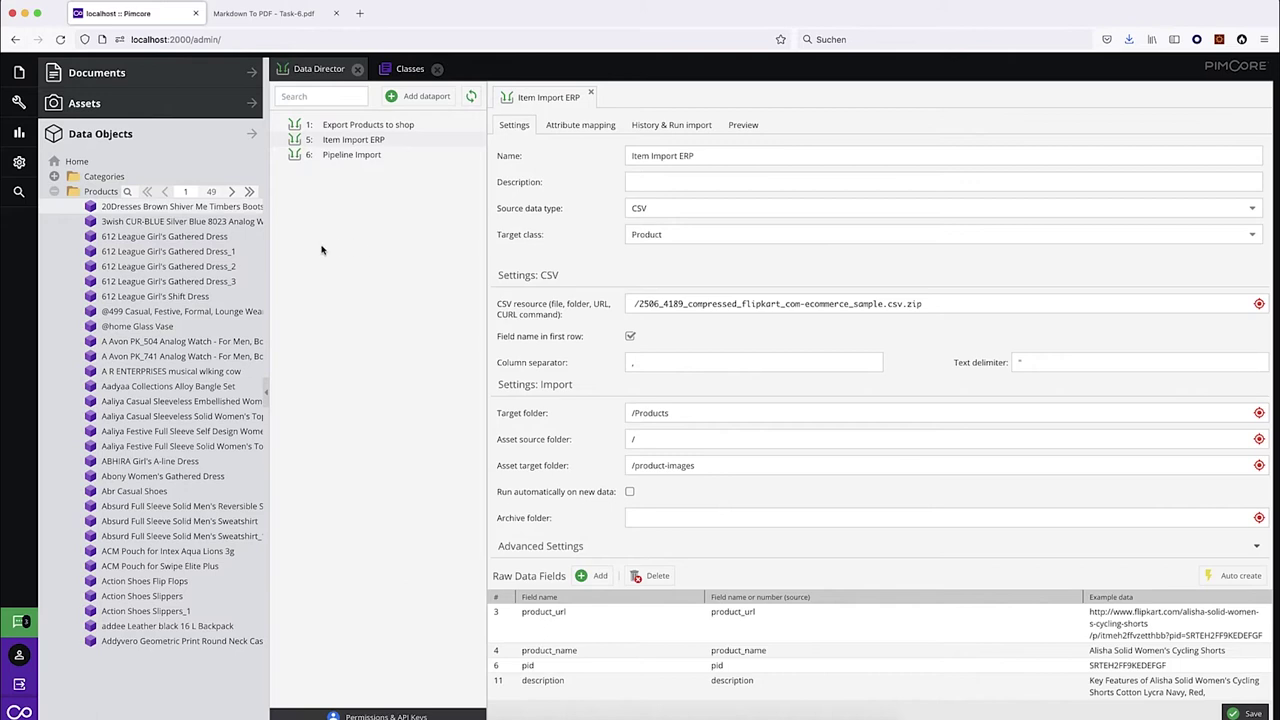
click(168, 208)
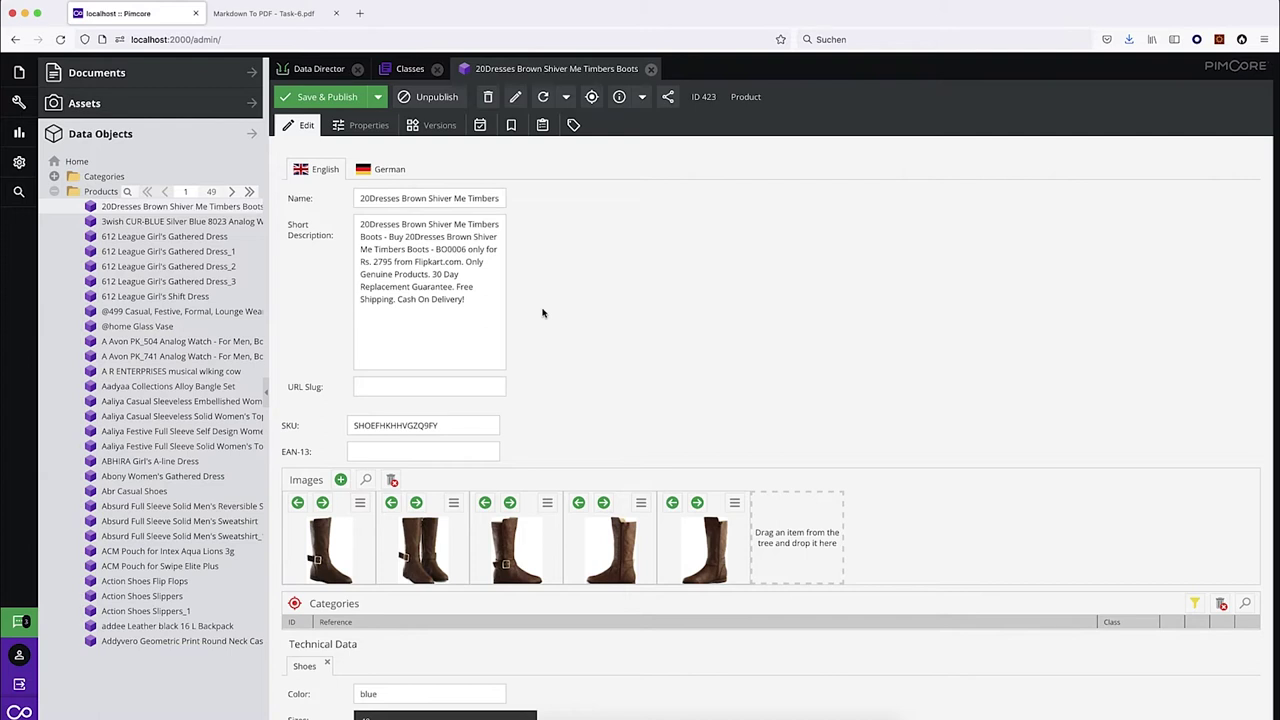
Add a new dataport named 'Data Quality' in the Data Director.
click(318, 69)
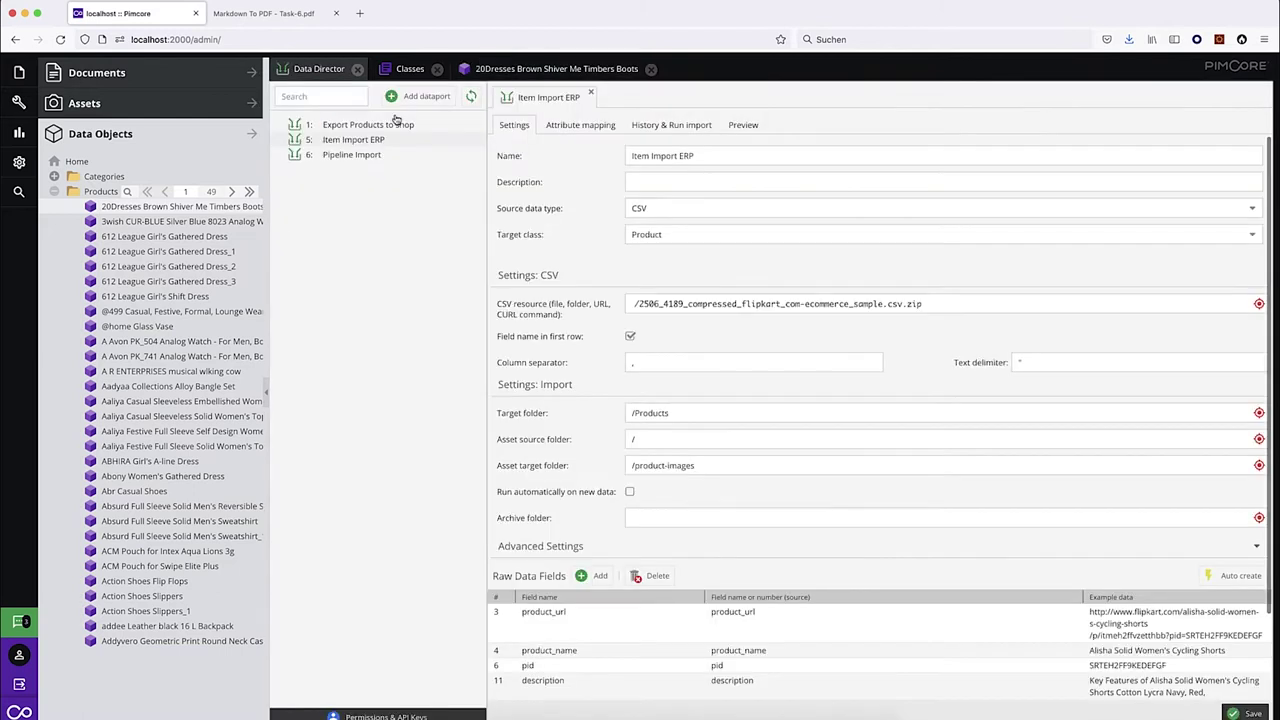
click(420, 97)
text(Datas)
key(BackSpace)
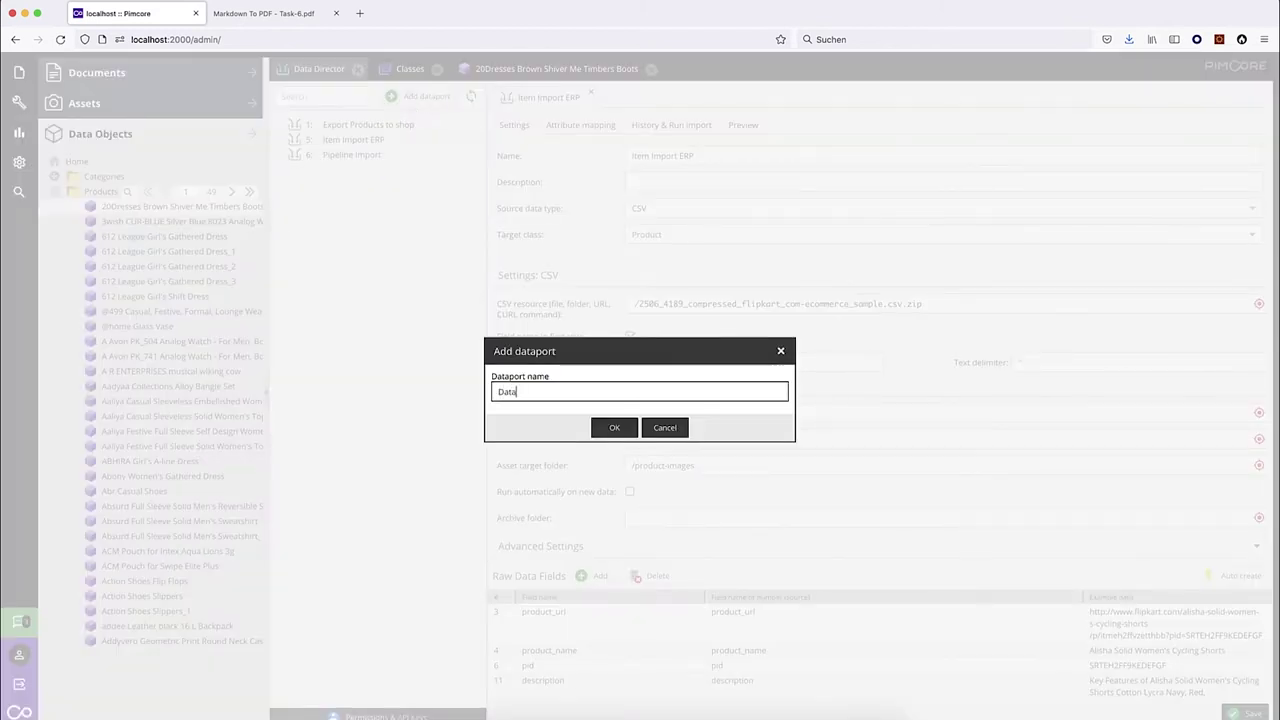
text(Quality)
click(614, 427)
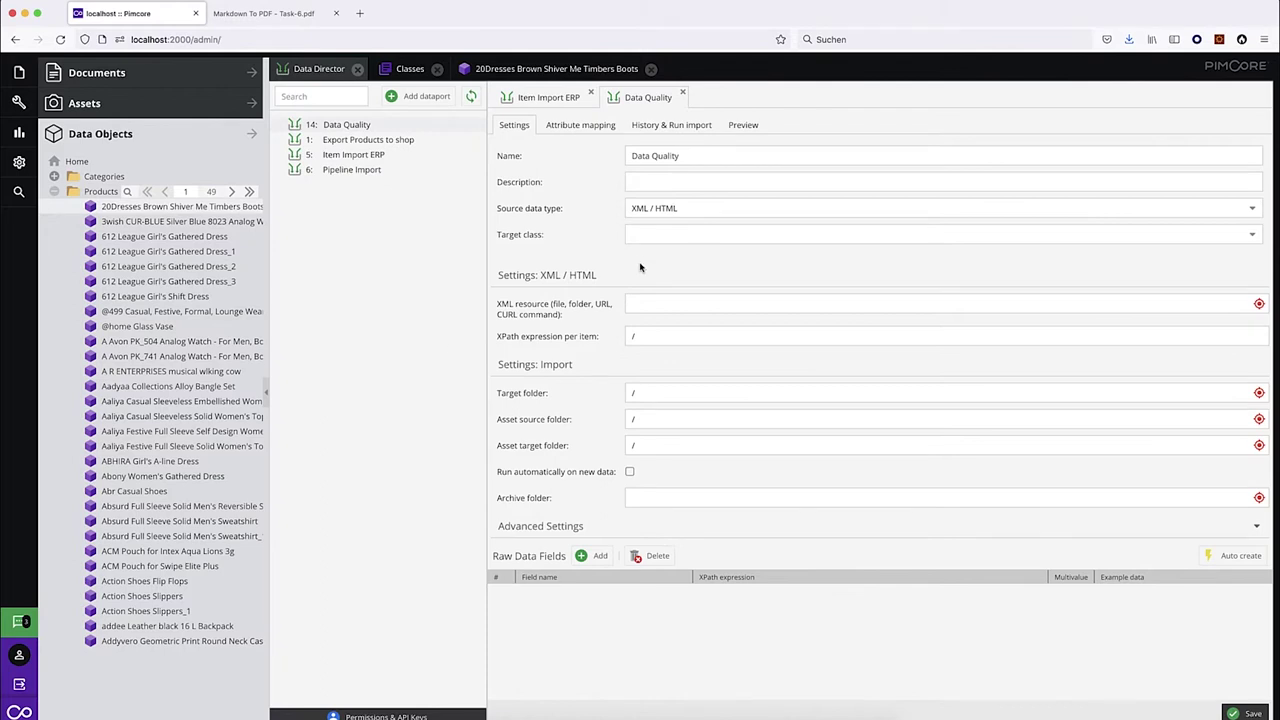
Set source type to Pimcore Objects, target class to Product, and enable Using Inheritance.
click(668, 208)
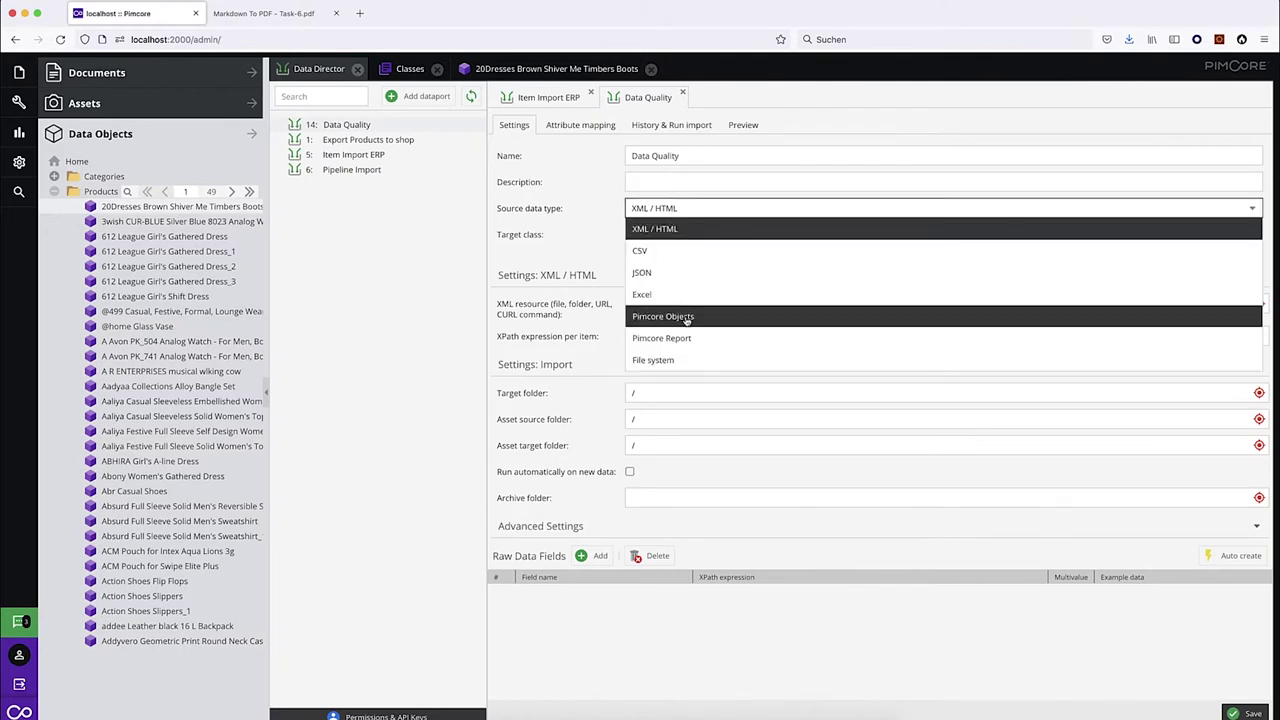
click(684, 317)
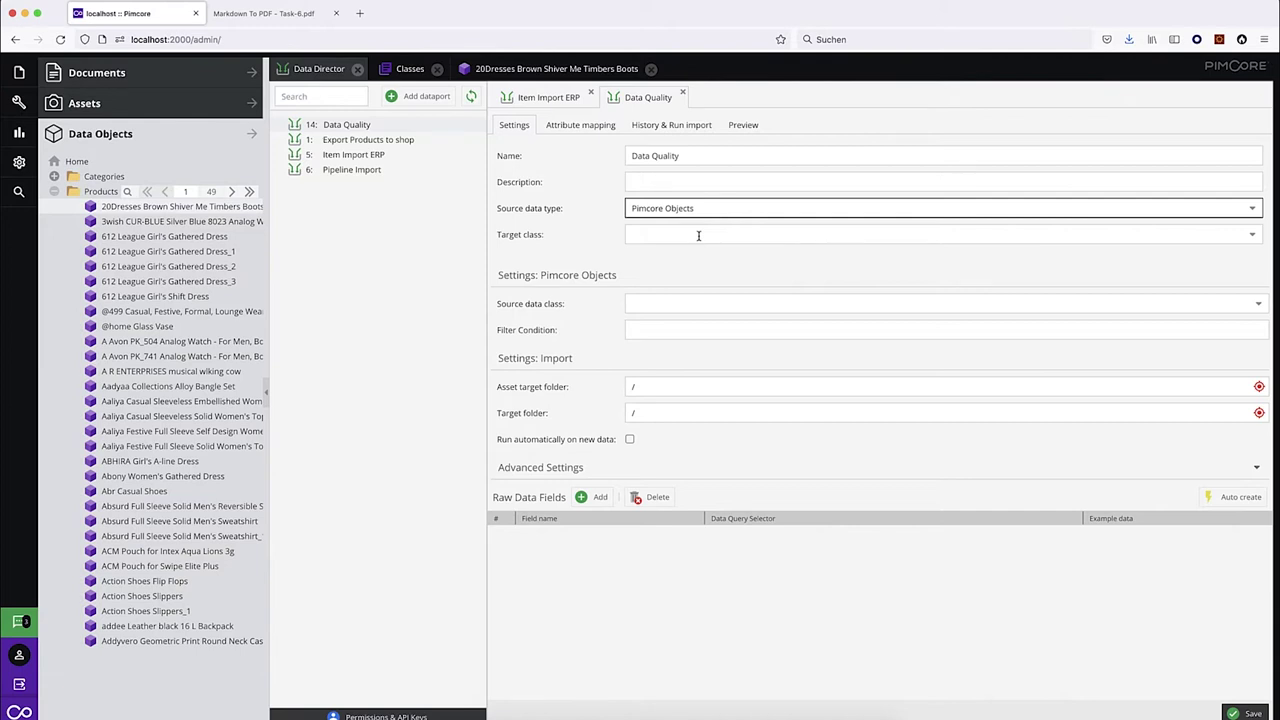
click(698, 235)
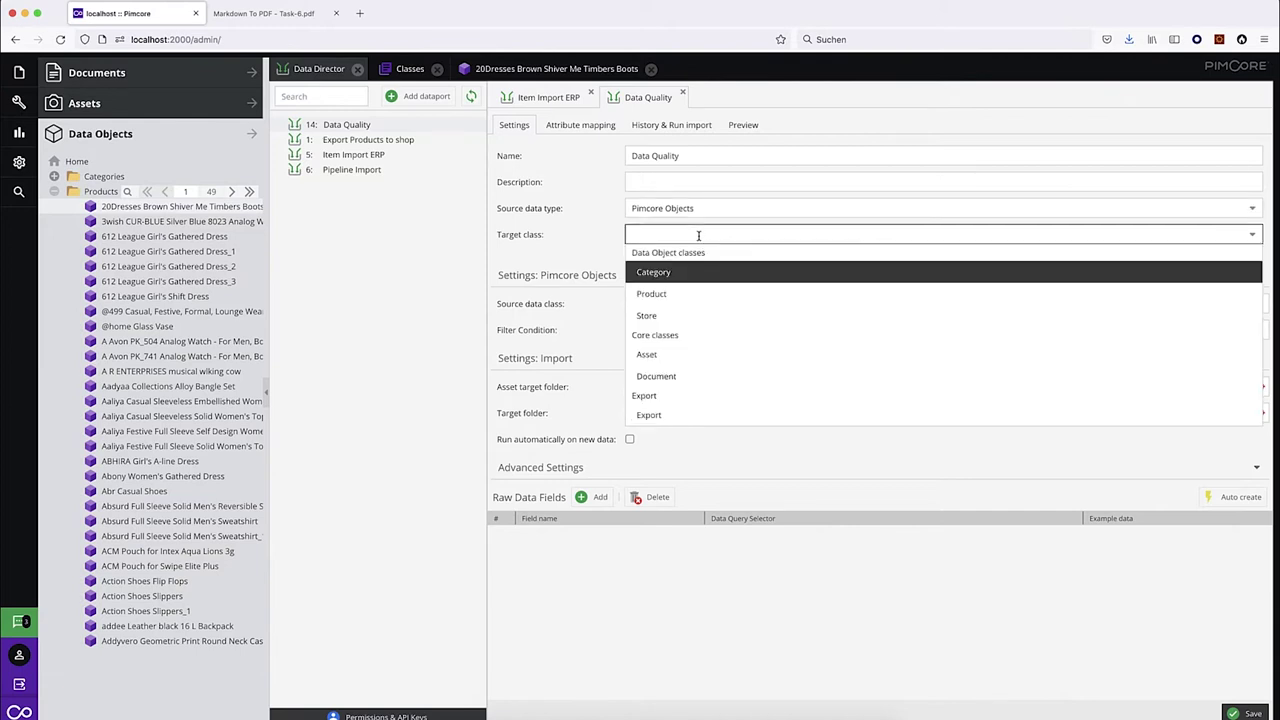
click(678, 294)
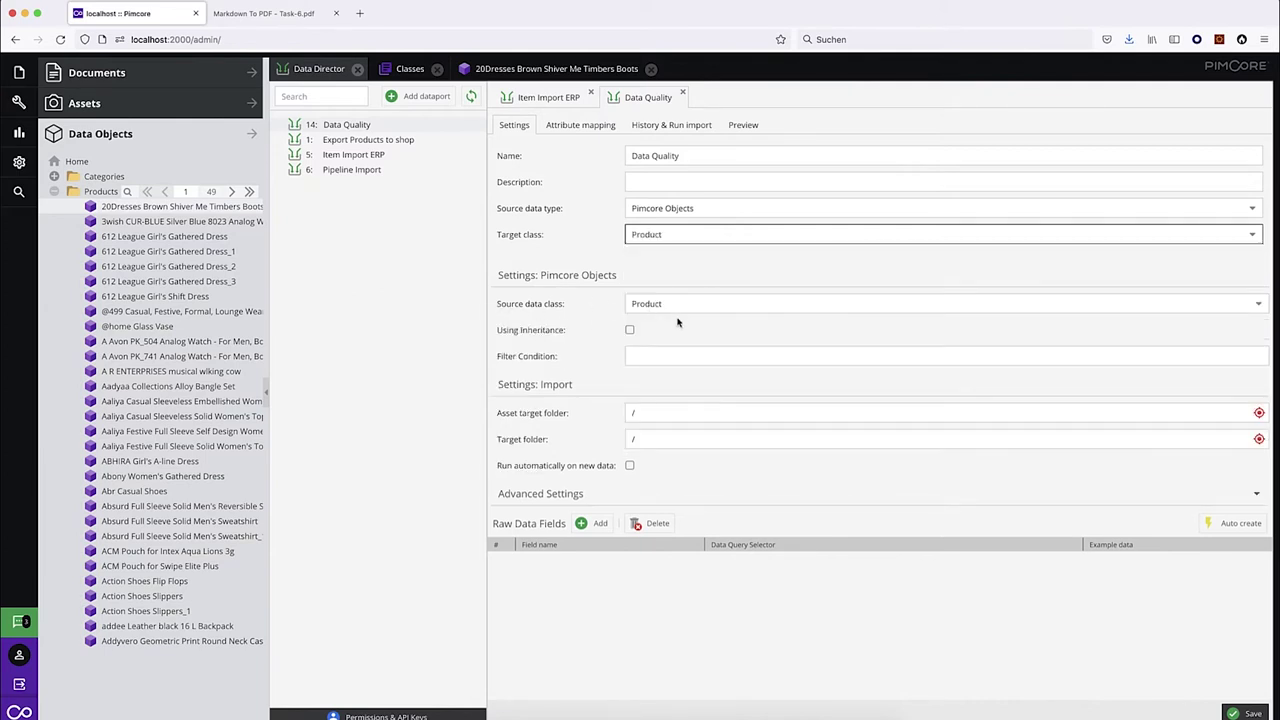
click(630, 331)
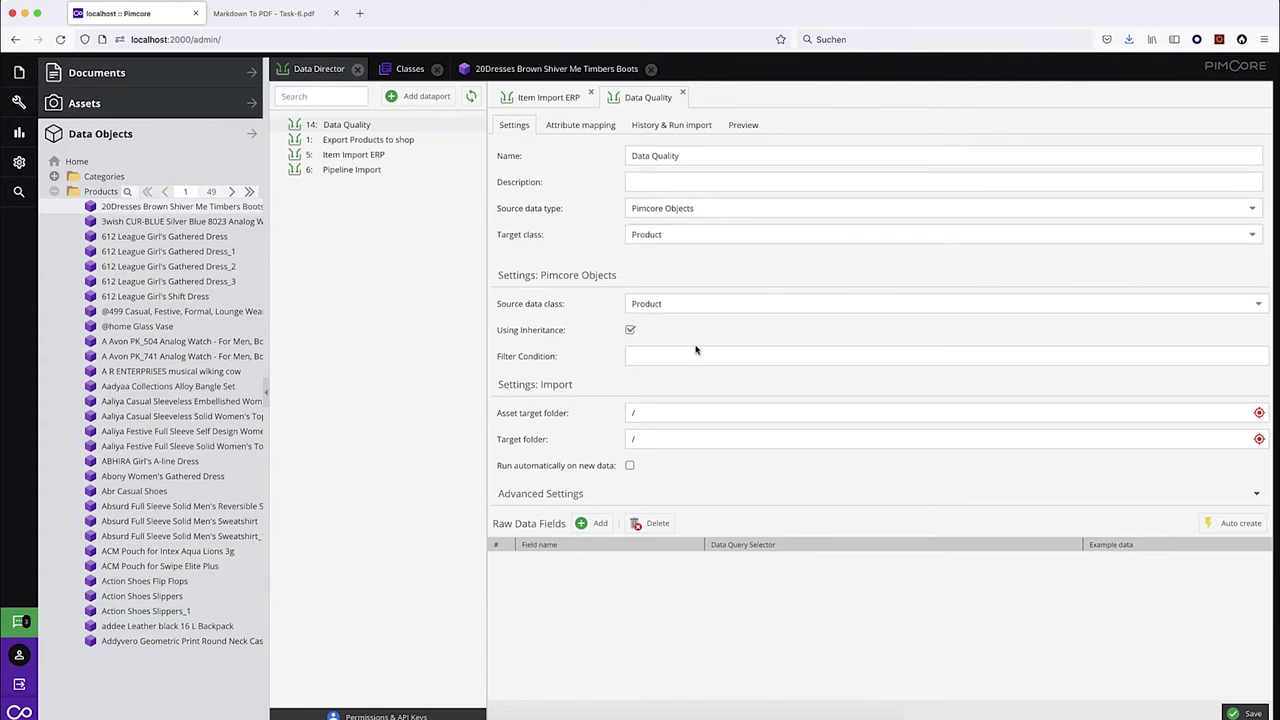
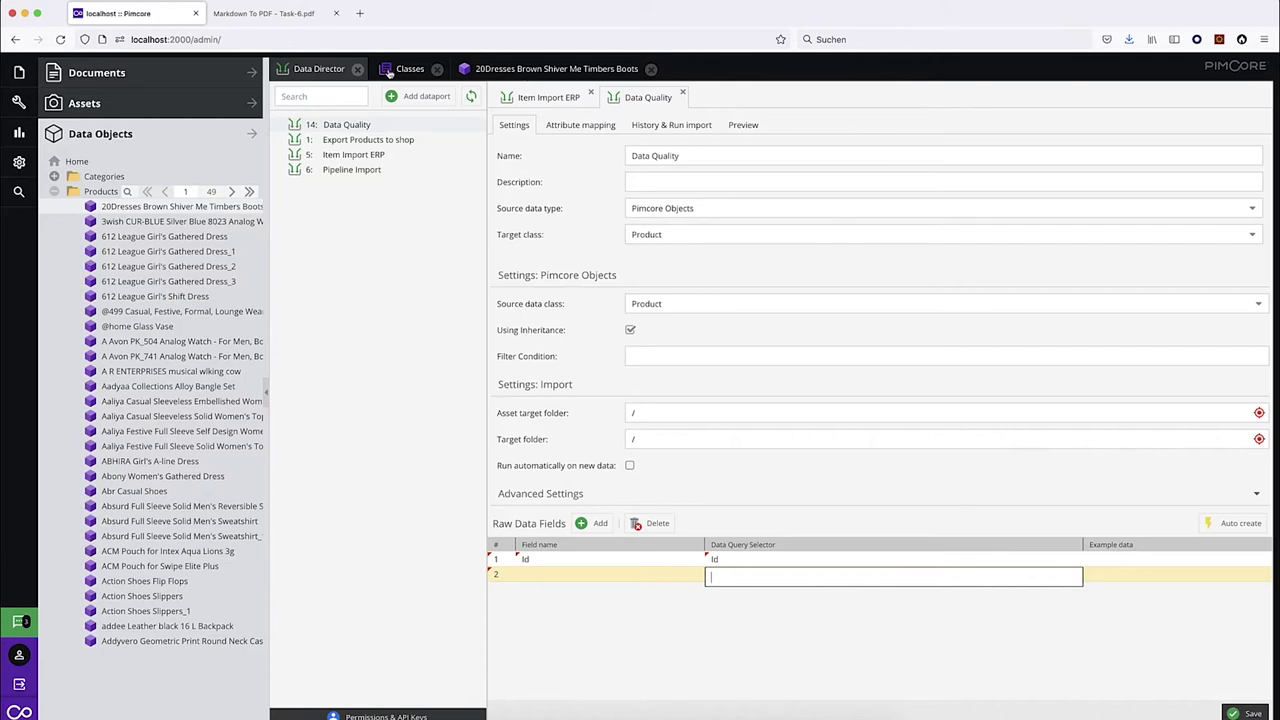
Set Name#en as the row 2 raw data field selector, below Id.
click(406, 69)
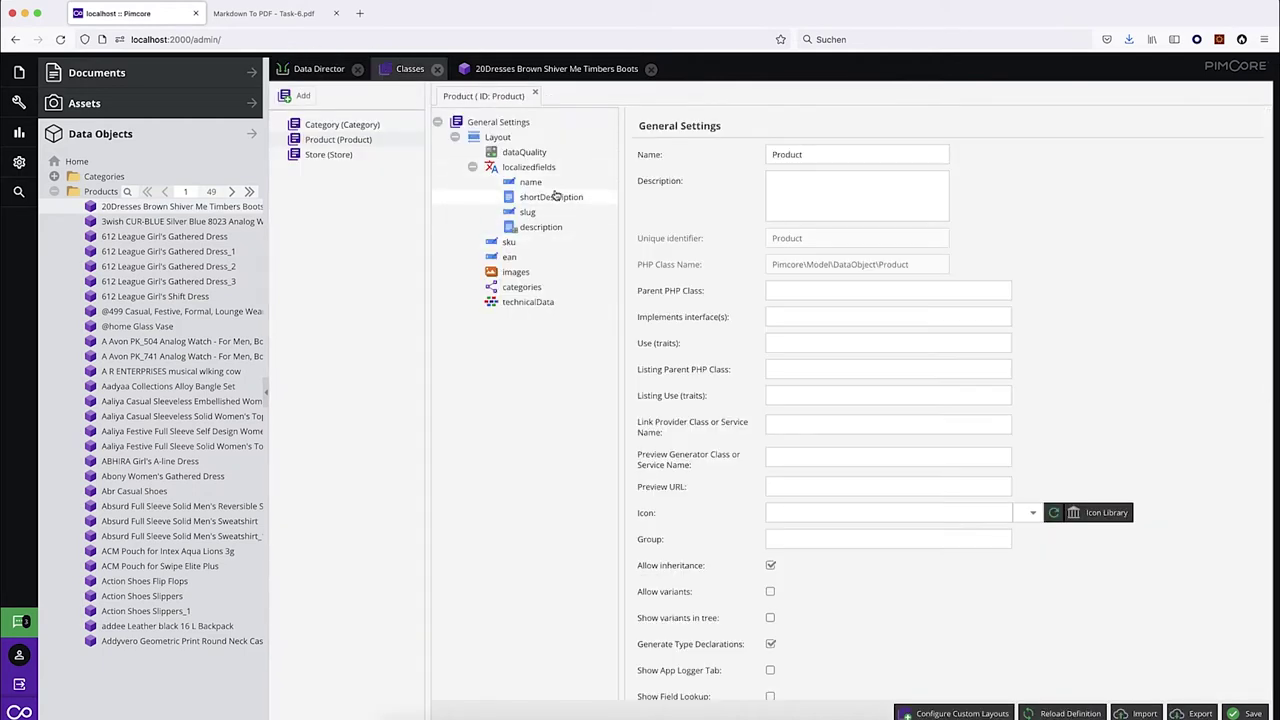
click(314, 70)
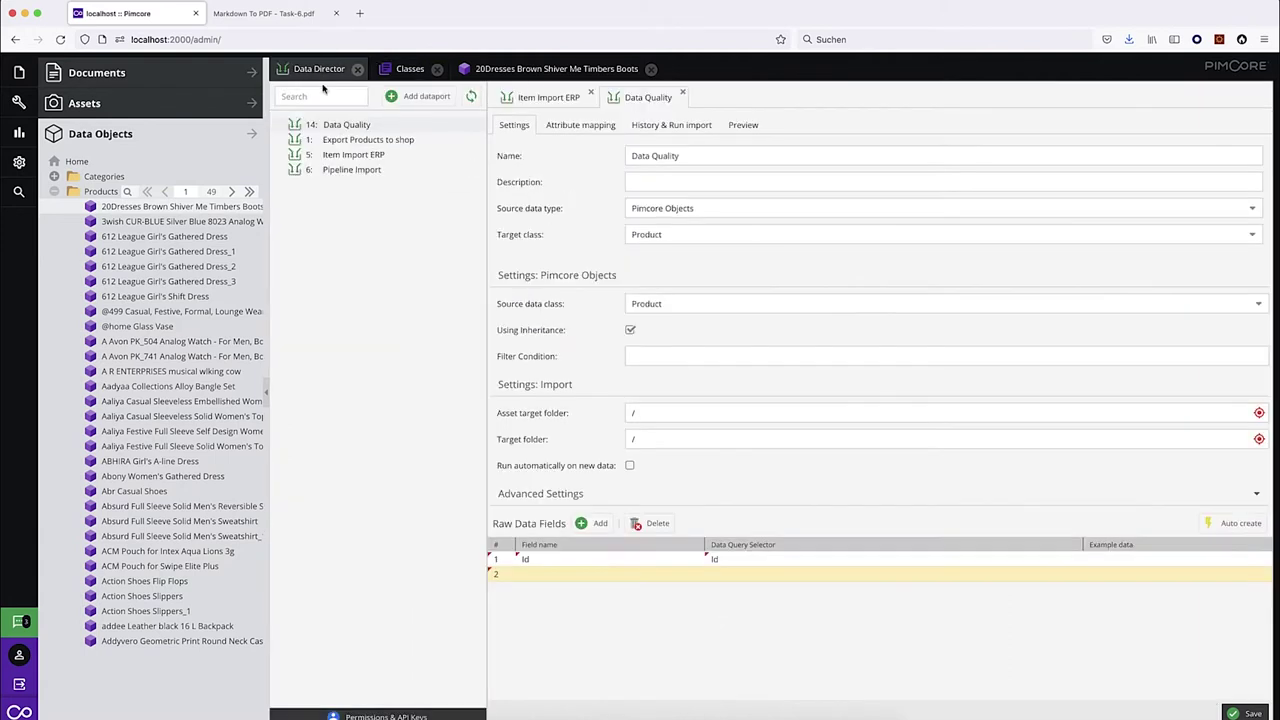
click(757, 576)
text(na)
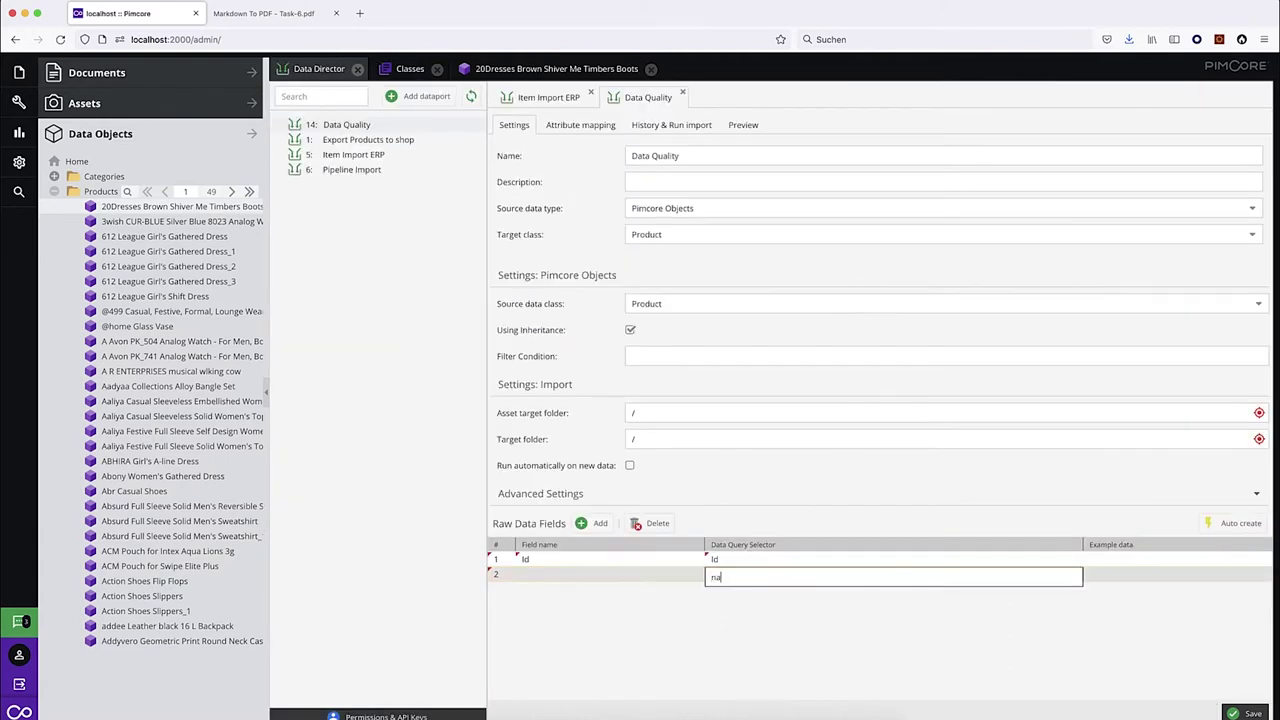
text(me)
key(Return)
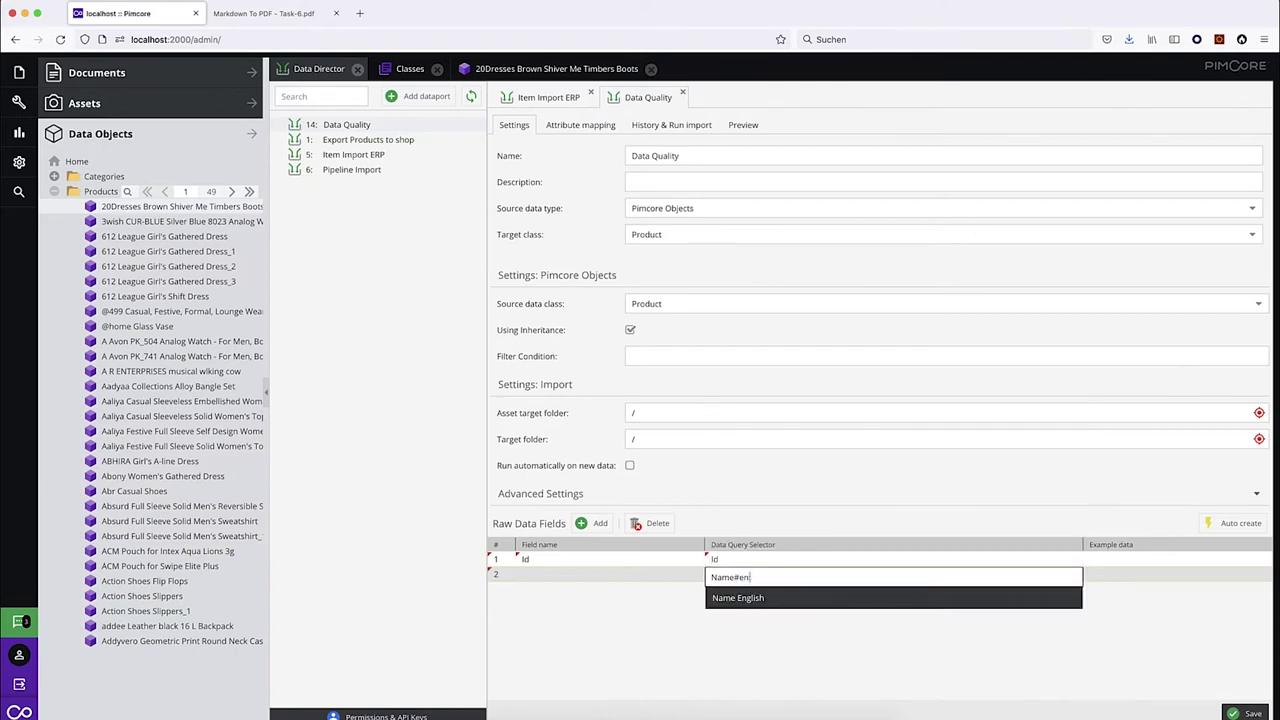
key(Return)
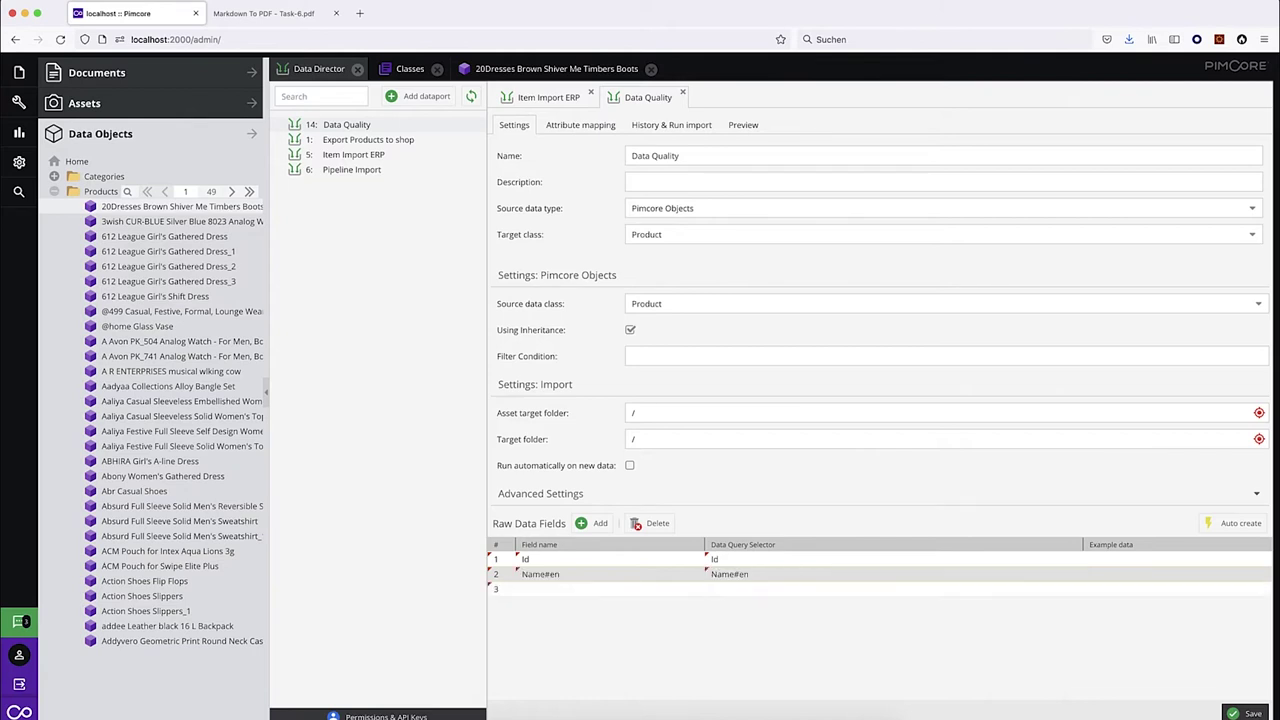
click(693, 579)
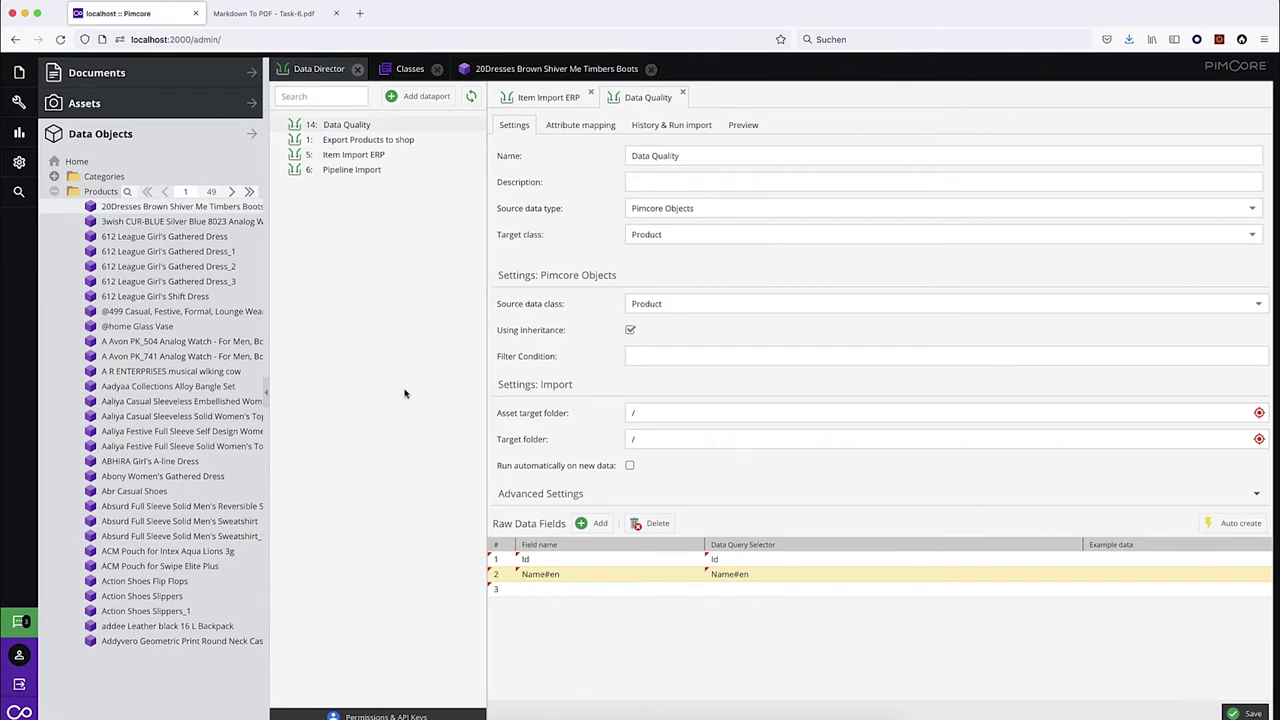
Set ShortDescription as the row 3 raw data field selector.
click(409, 70)
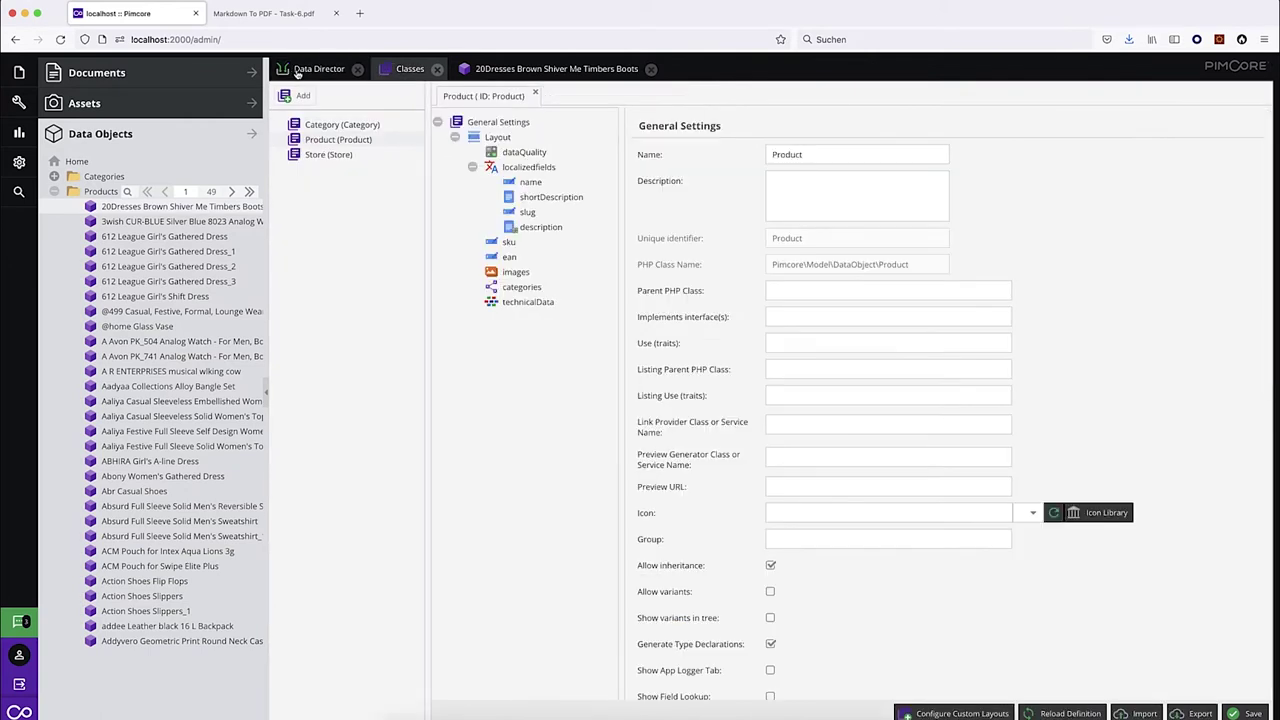
click(297, 70)
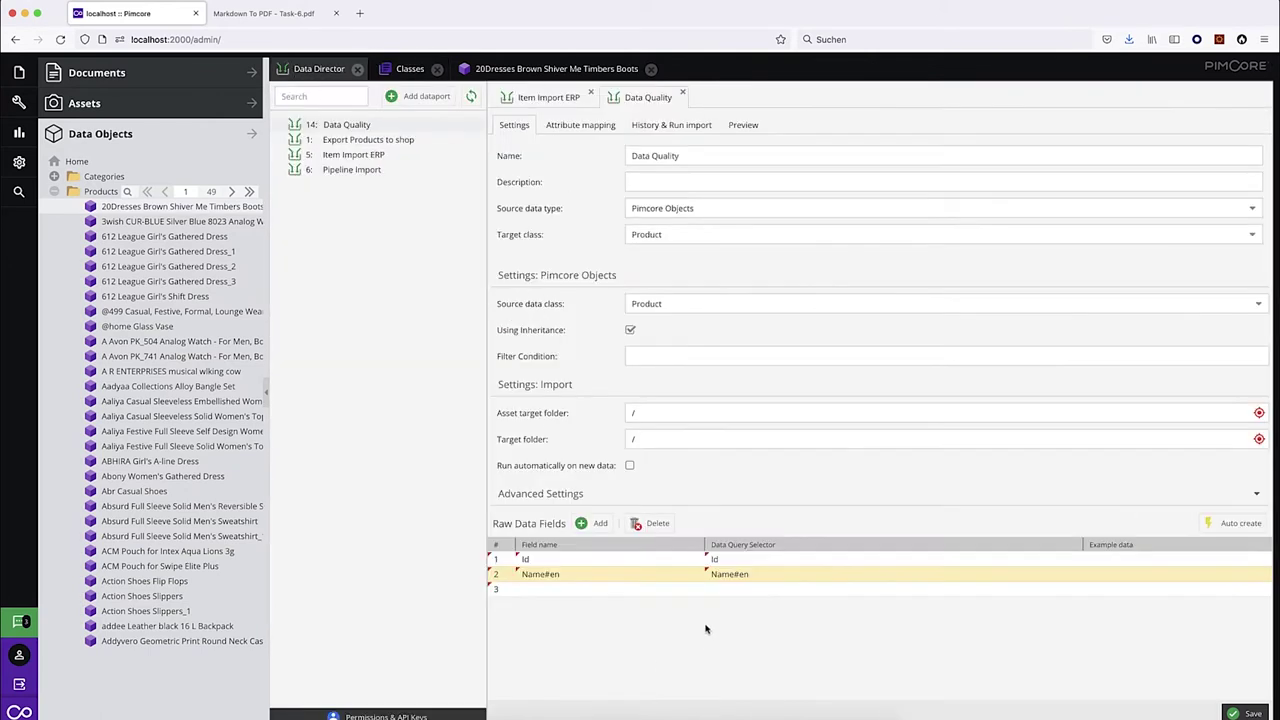
click(752, 591)
text(shortD)
key(Down)
key(Return)
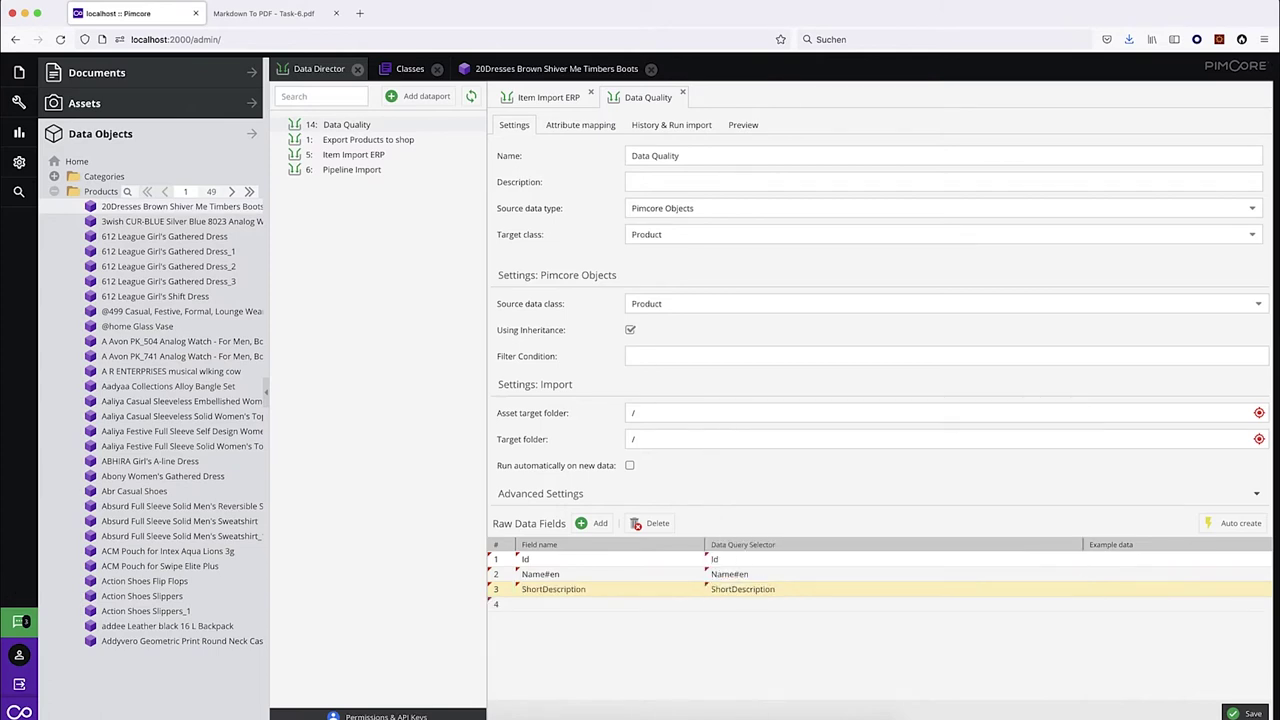
Set Images:0:Width as the row 4 raw data field selector.
click(514, 70)
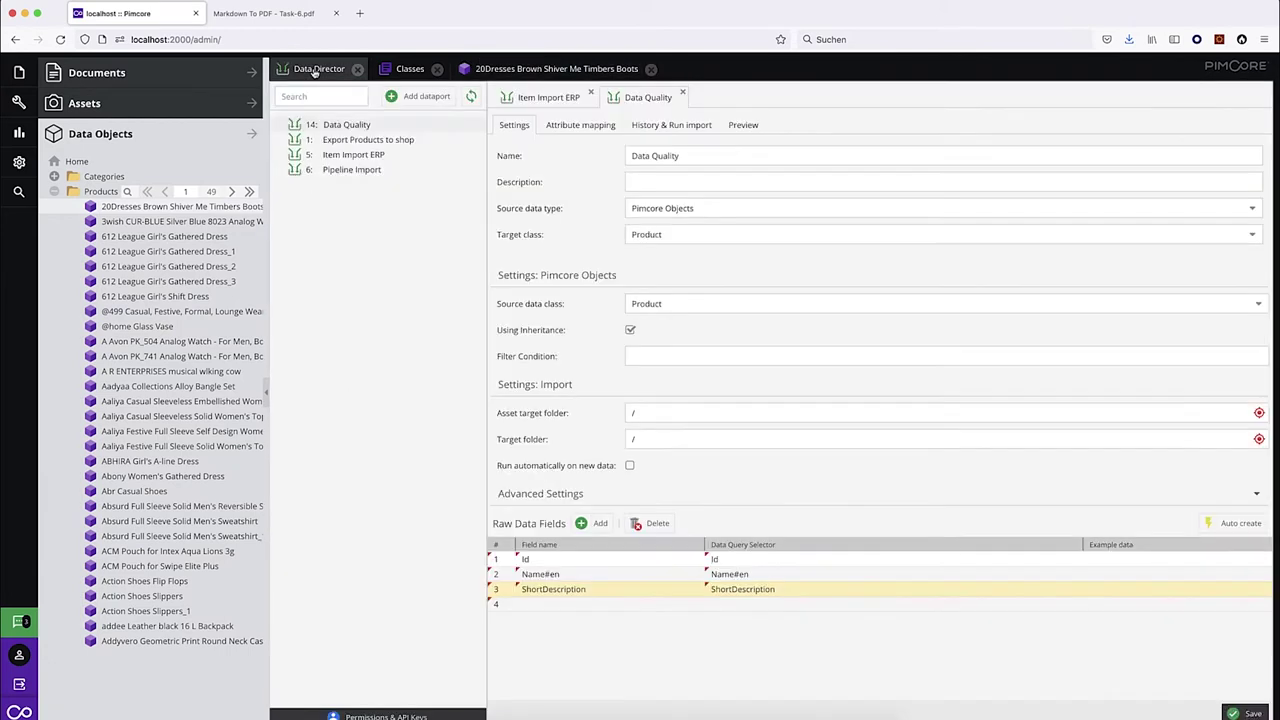
click(316, 69)
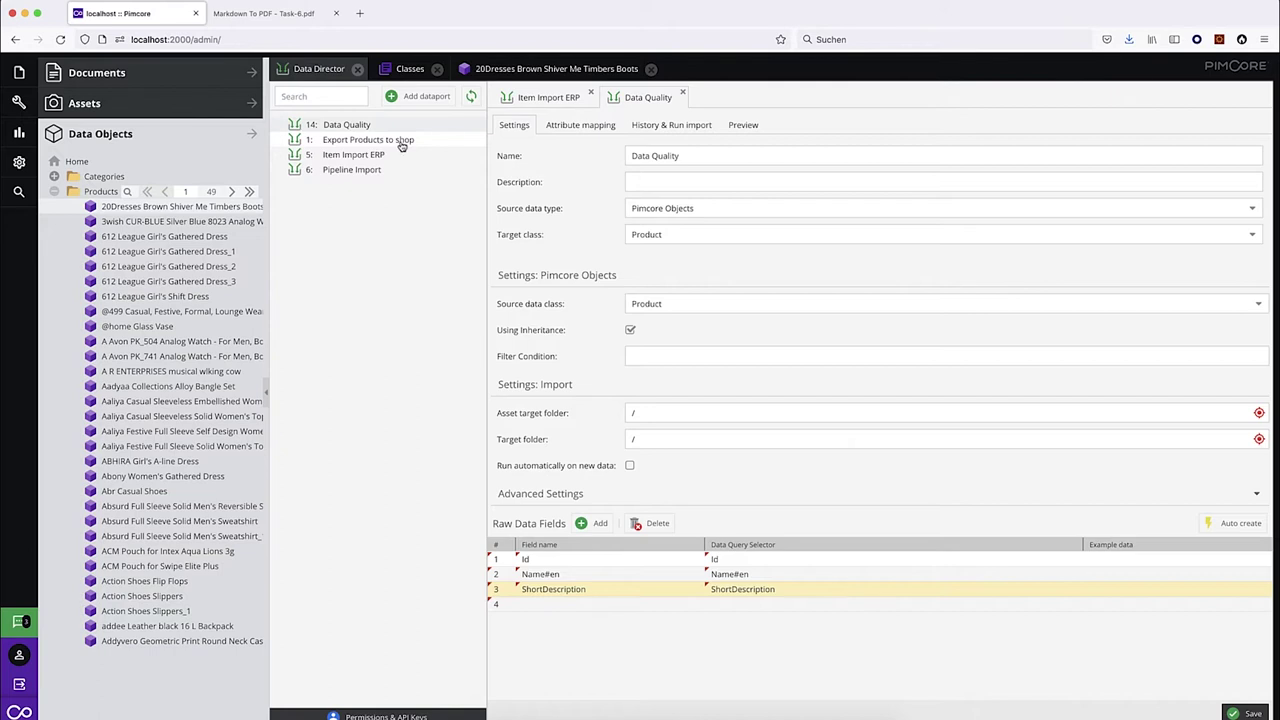
click(516, 72)
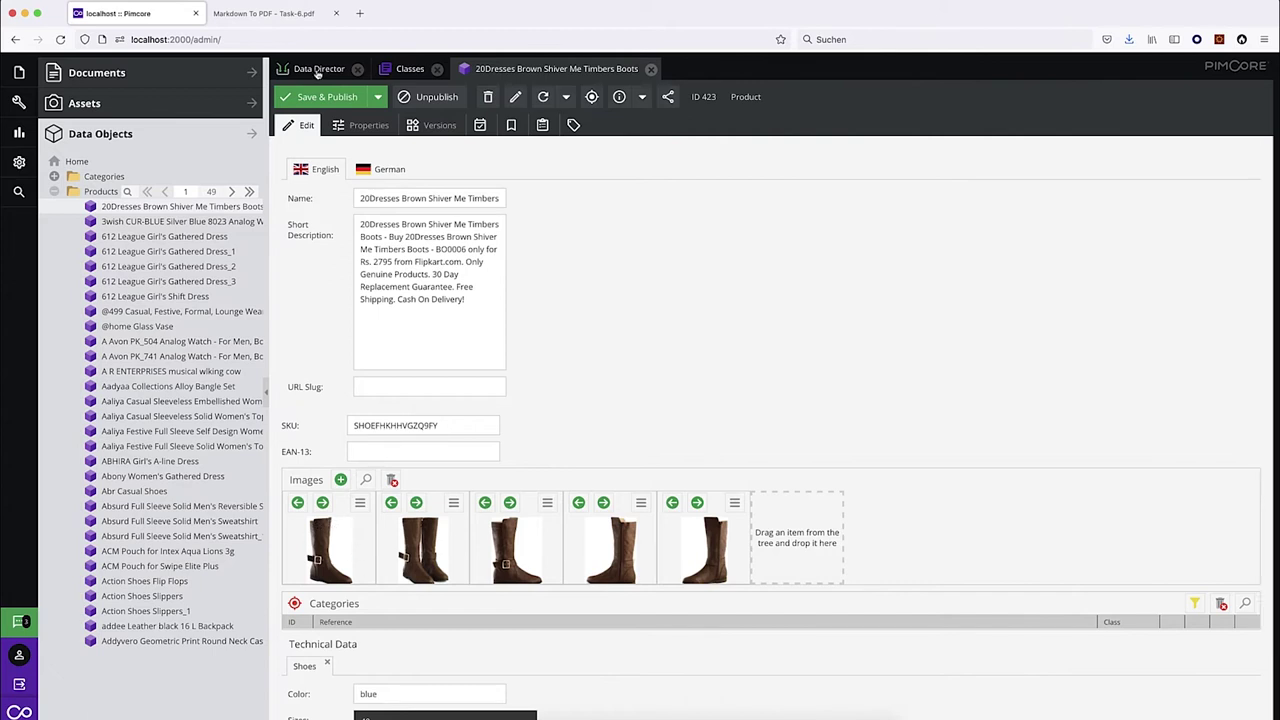
click(318, 70)
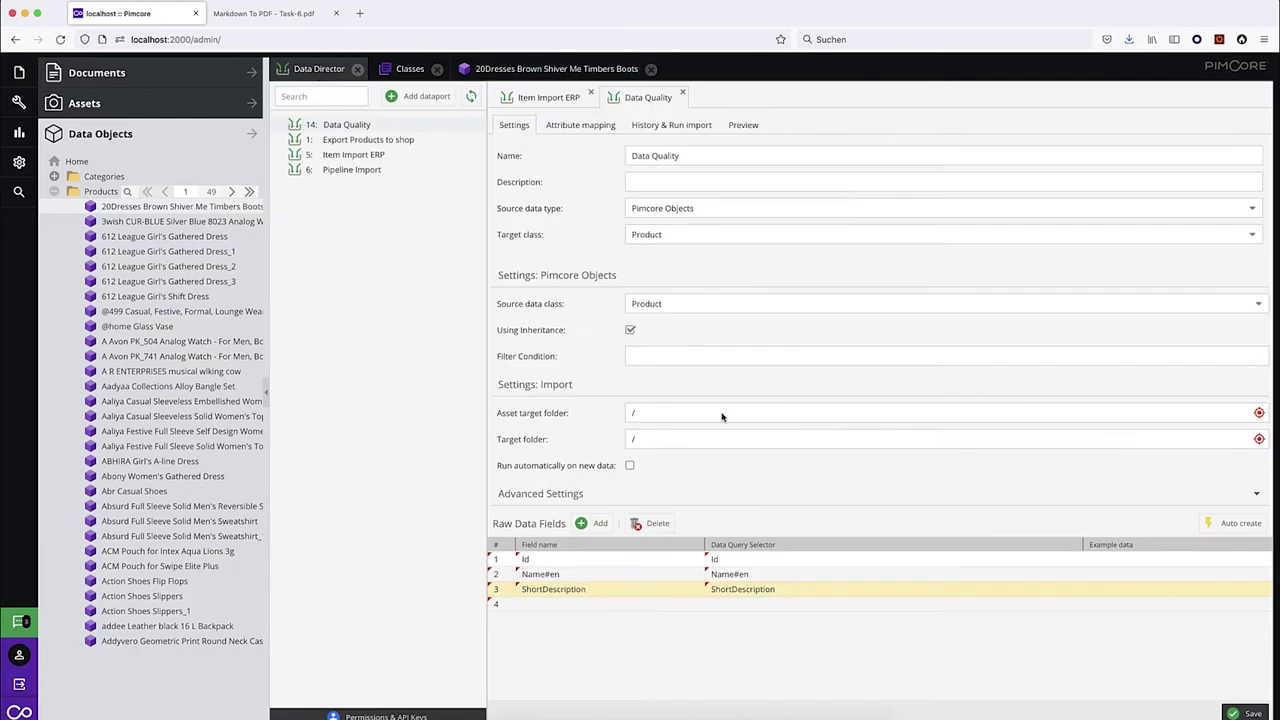
click(740, 606)
text(image)
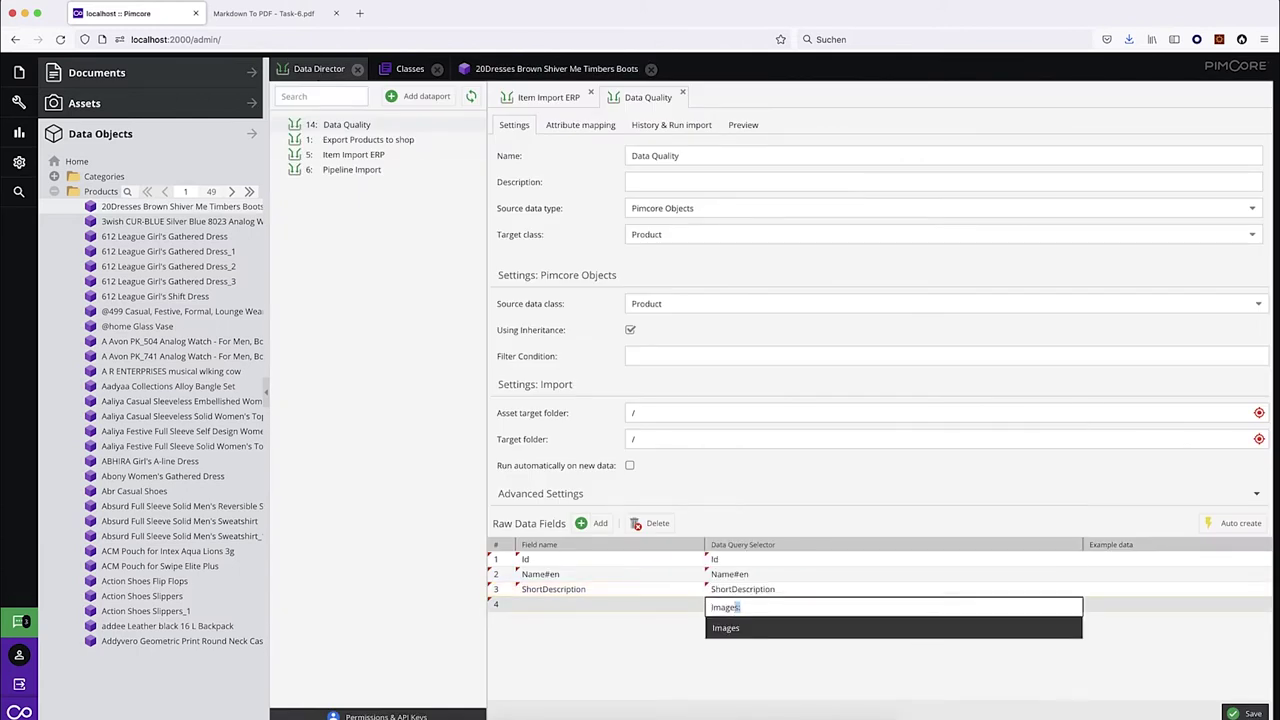
key(Return)
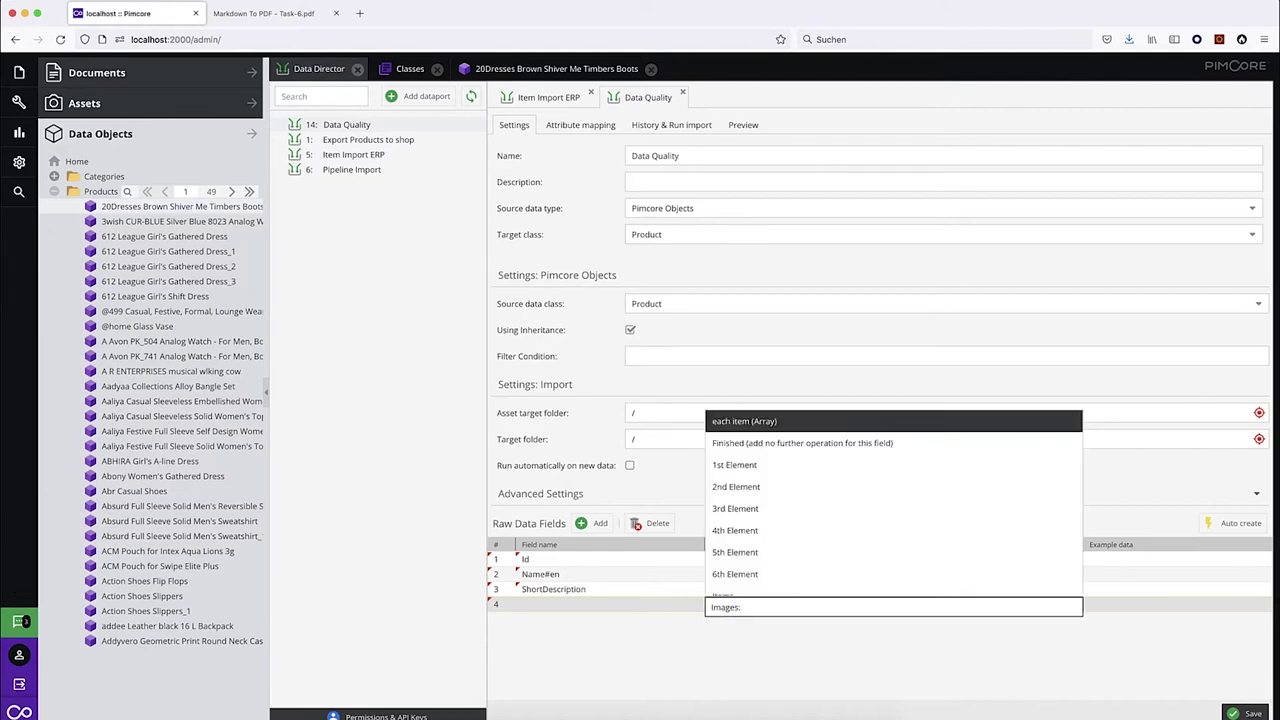
key(Down)
key(Down)
key(Return)
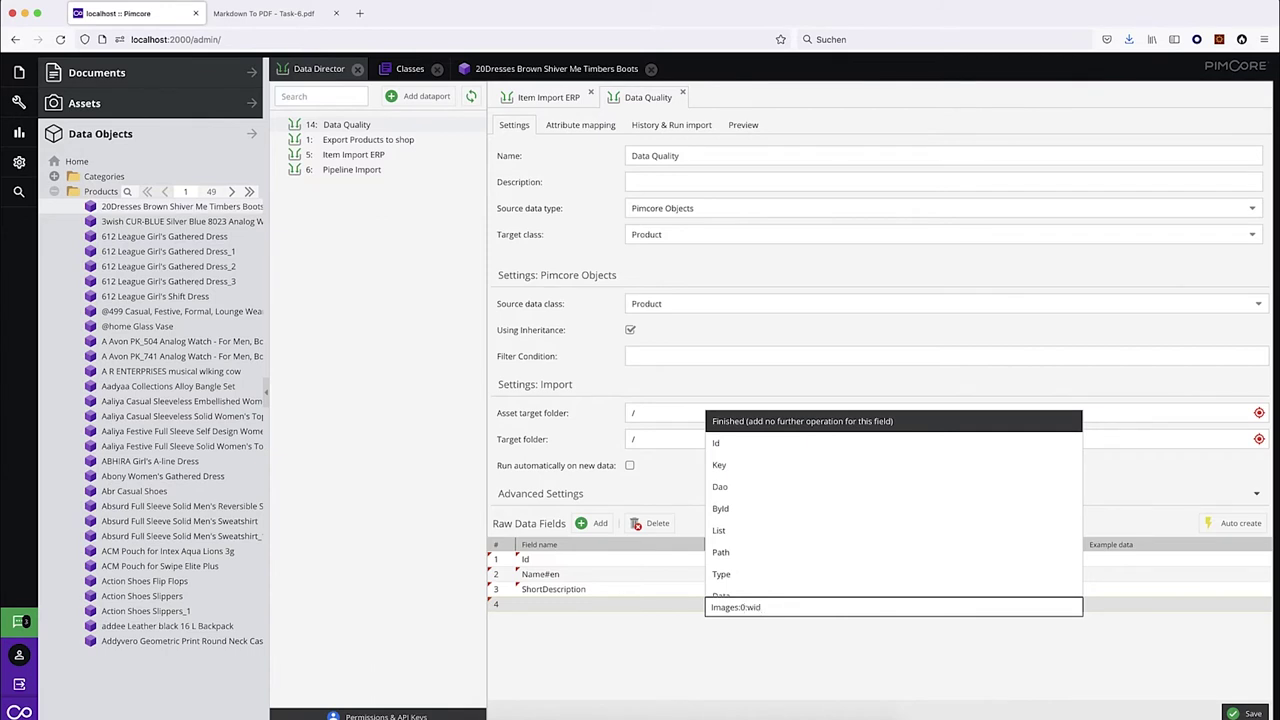
key(Return)
key(BackSpace)
key(Return)
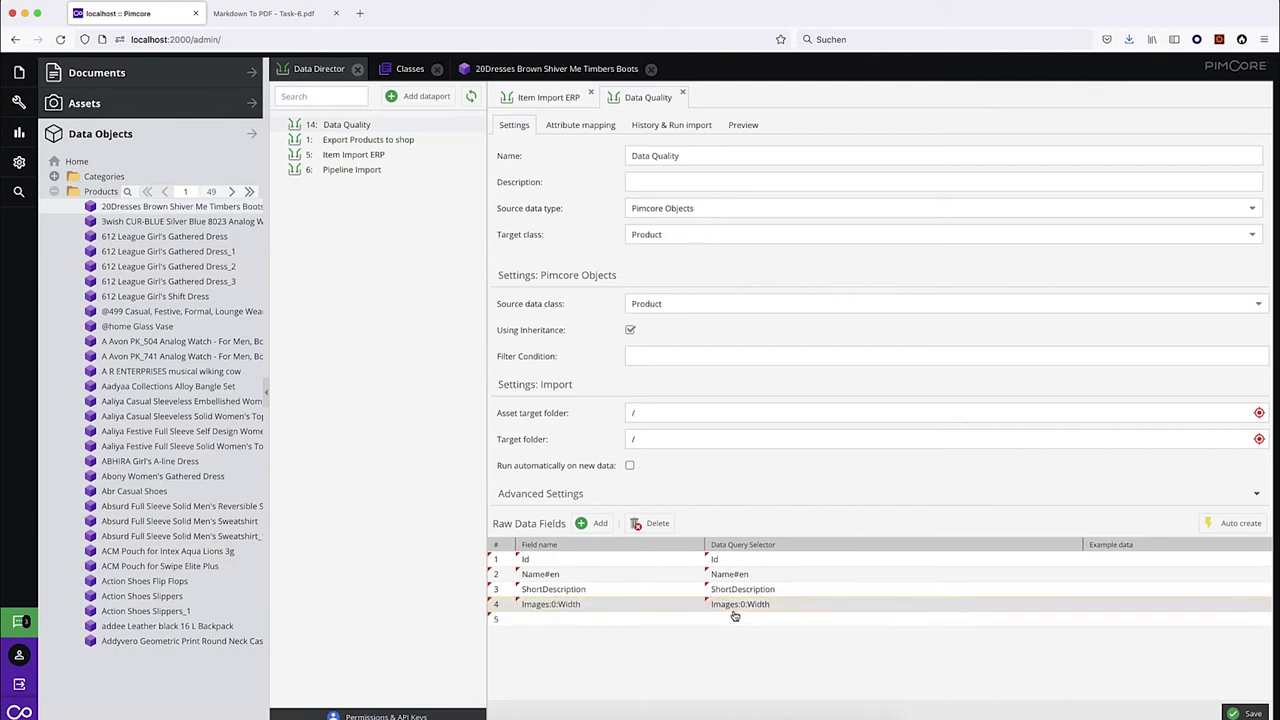
Set Images:0:Height as the row 5 raw data field selector.
click(751, 624)
click(751, 624)
text(Imag)
key(Return)
key(Down)
key(Return)
text(Height)
key(Return)
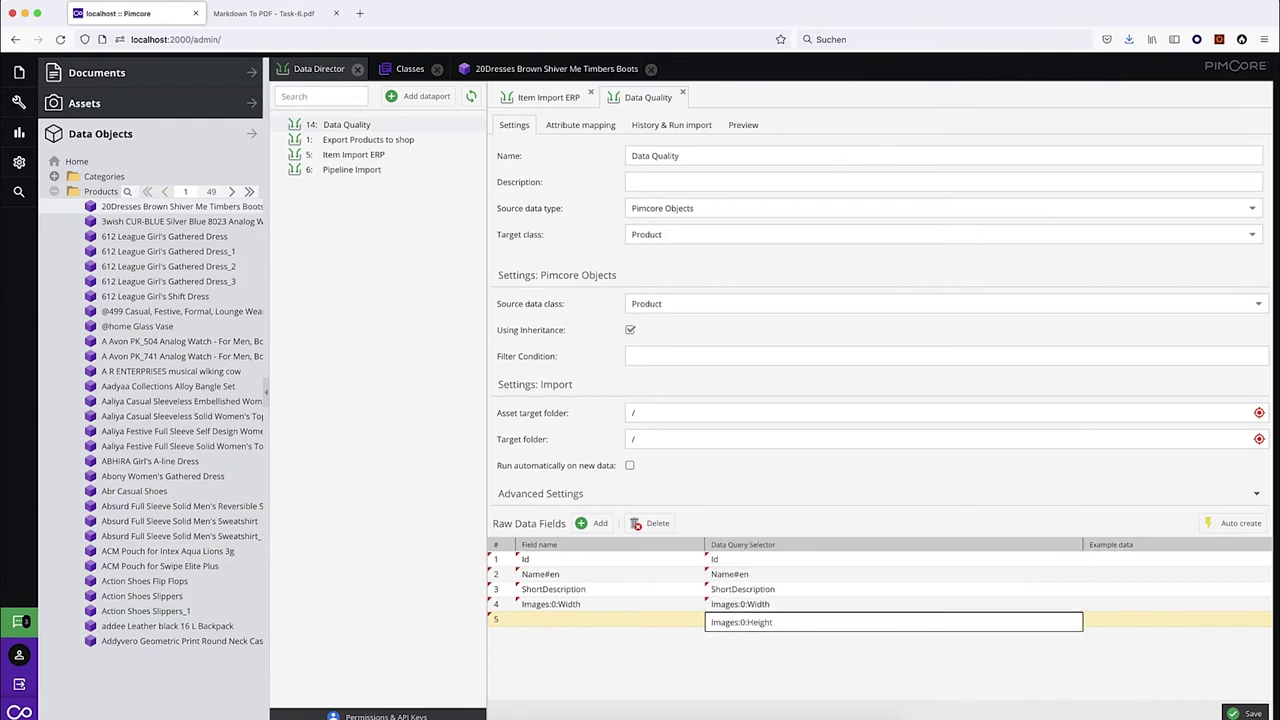
key(Return)
Rename rows 4 and 5 to 'Image Width' and 'Images Height'.
click(593, 606)
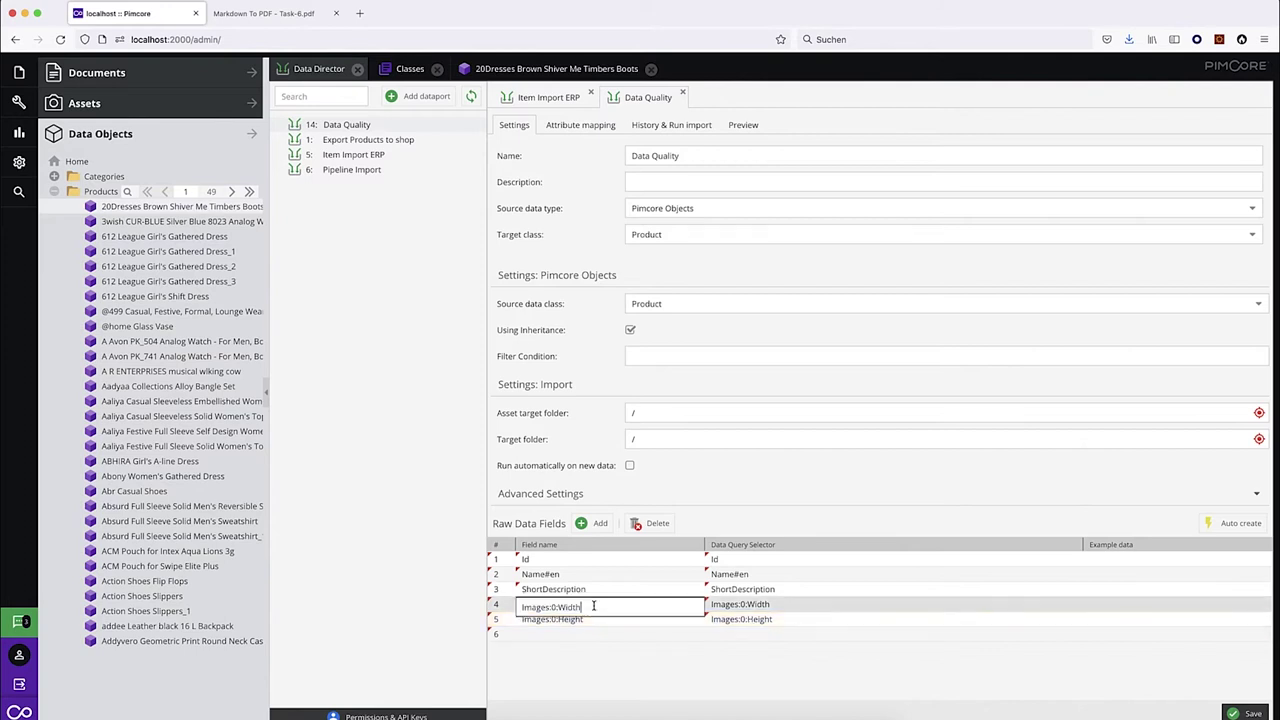
click(557, 606)
key(BackSpace)
key(BackSpace)
key(BackSpace)
key(BackSpace)
key(Return)
click(561, 621)
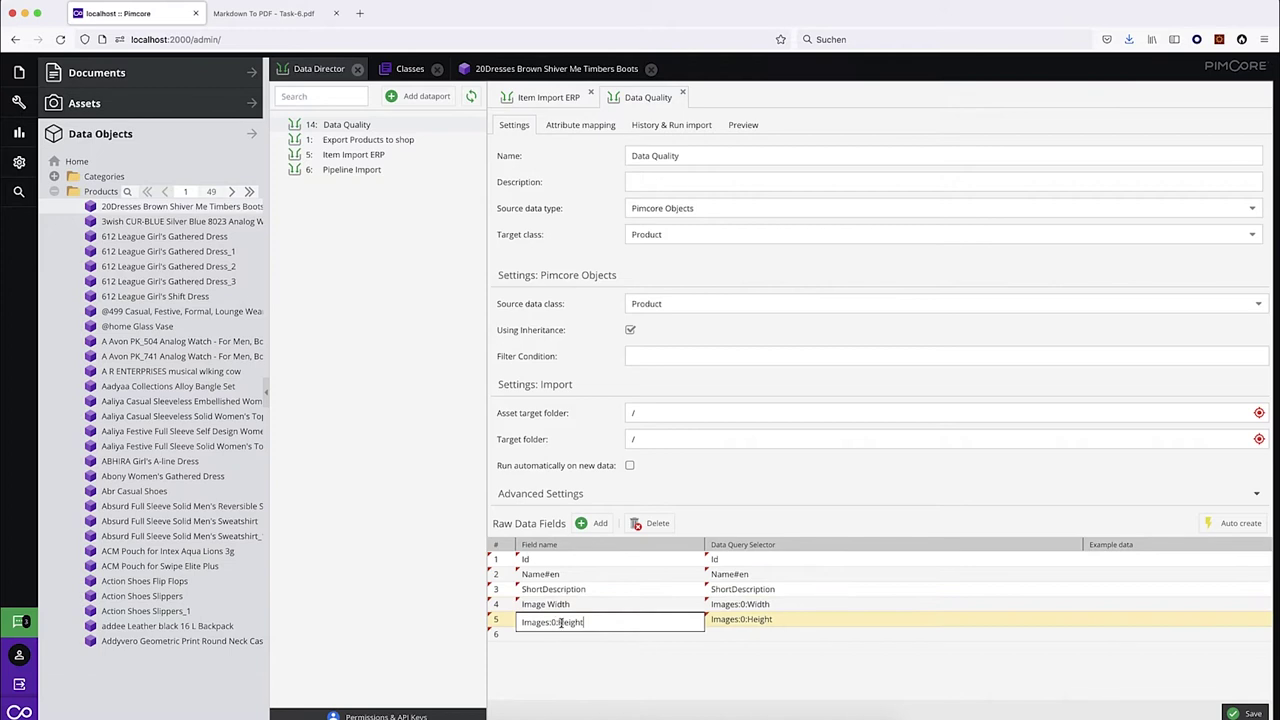
key(BackSpace)
key(BackSpace)
key(BackSpace)
key(Return)
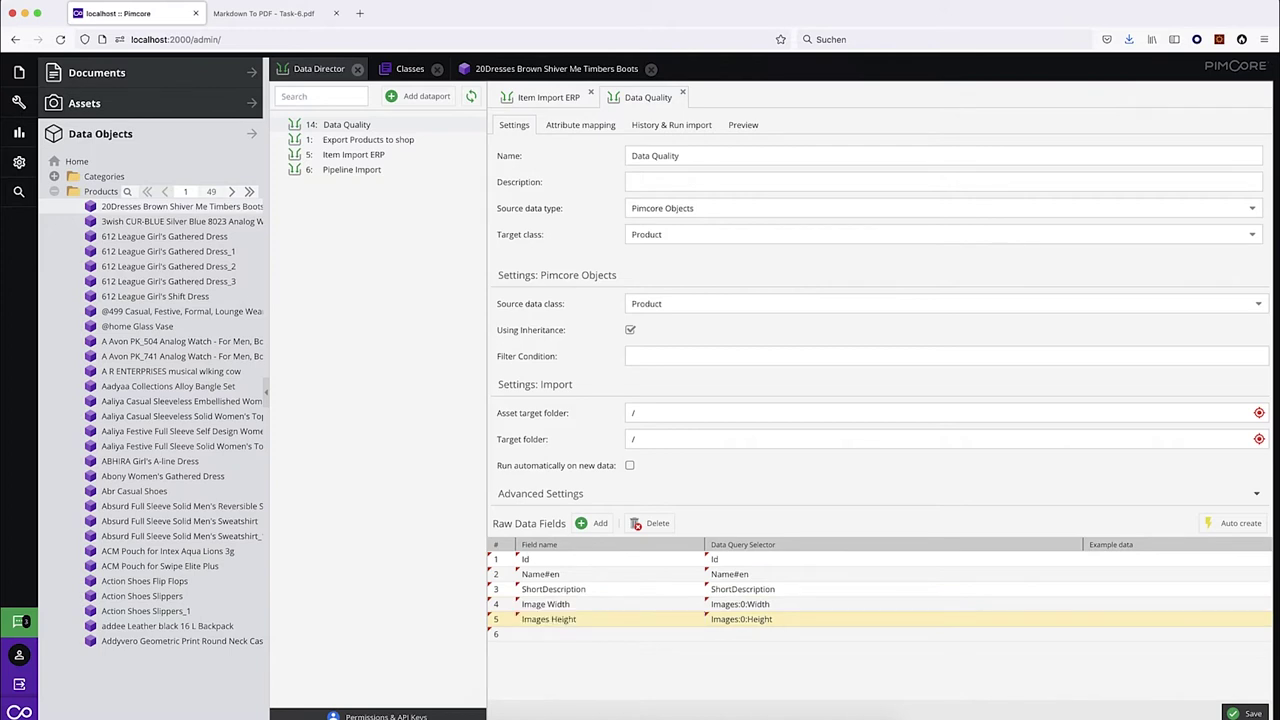
Add a sixth raw field, Categories:count, named 'Categories count'.
click(400, 69)
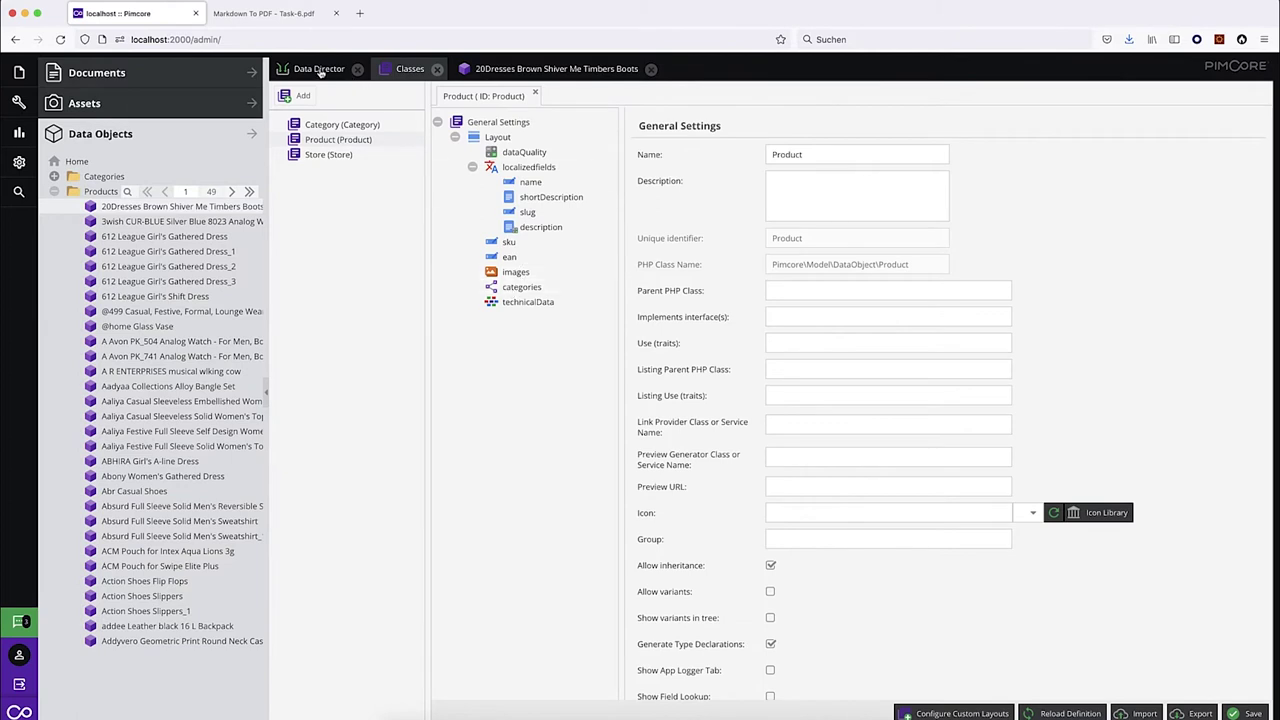
click(320, 70)
click(733, 632)
text(categories:)
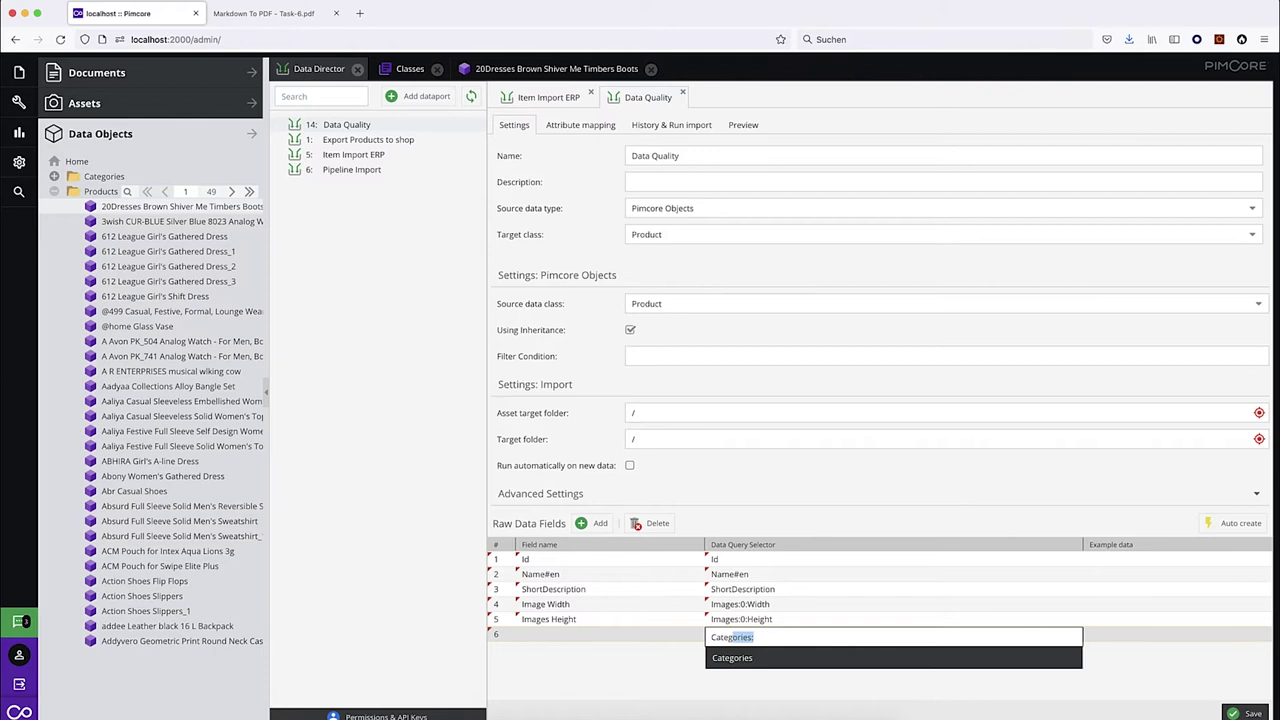
key(Return)
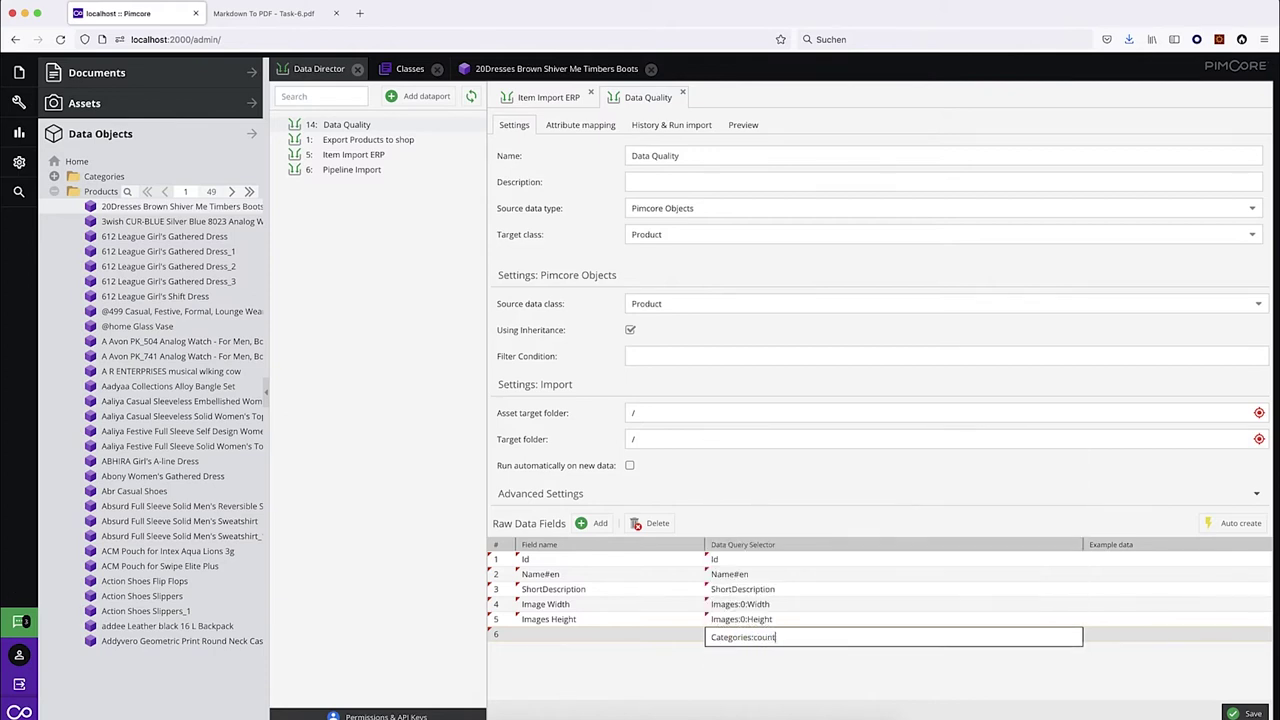
key(Return)
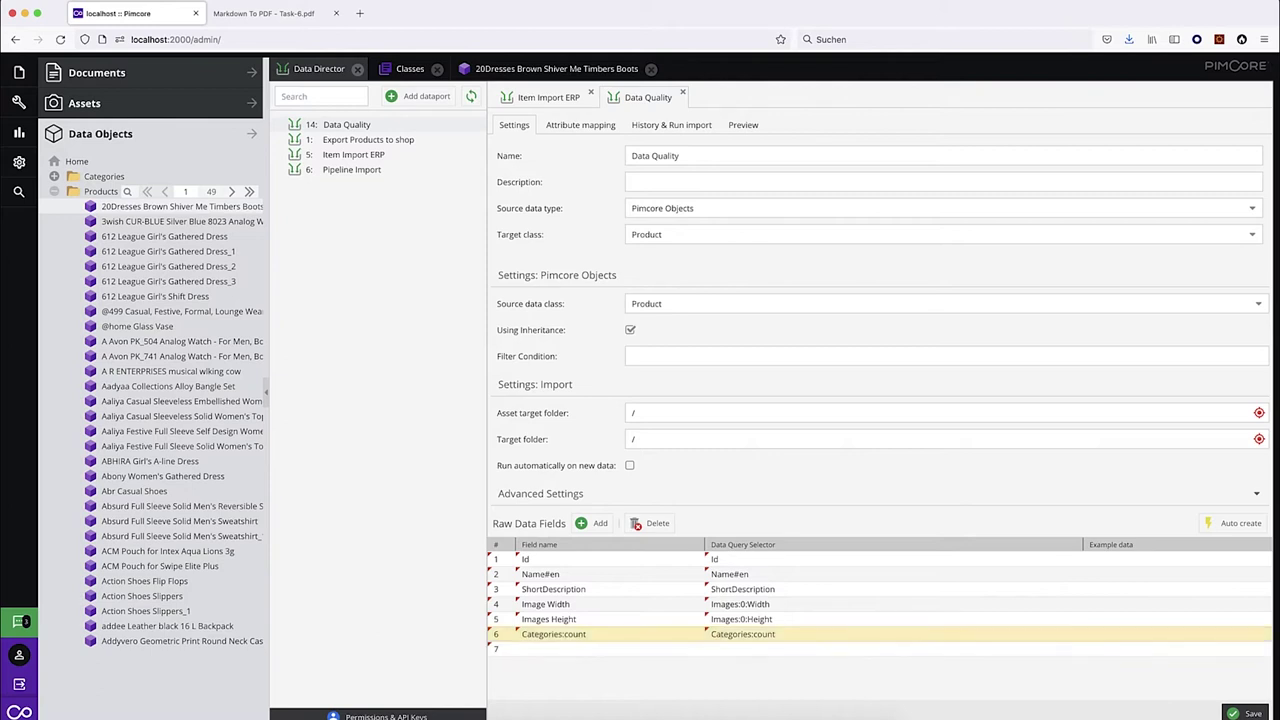
click(563, 640)
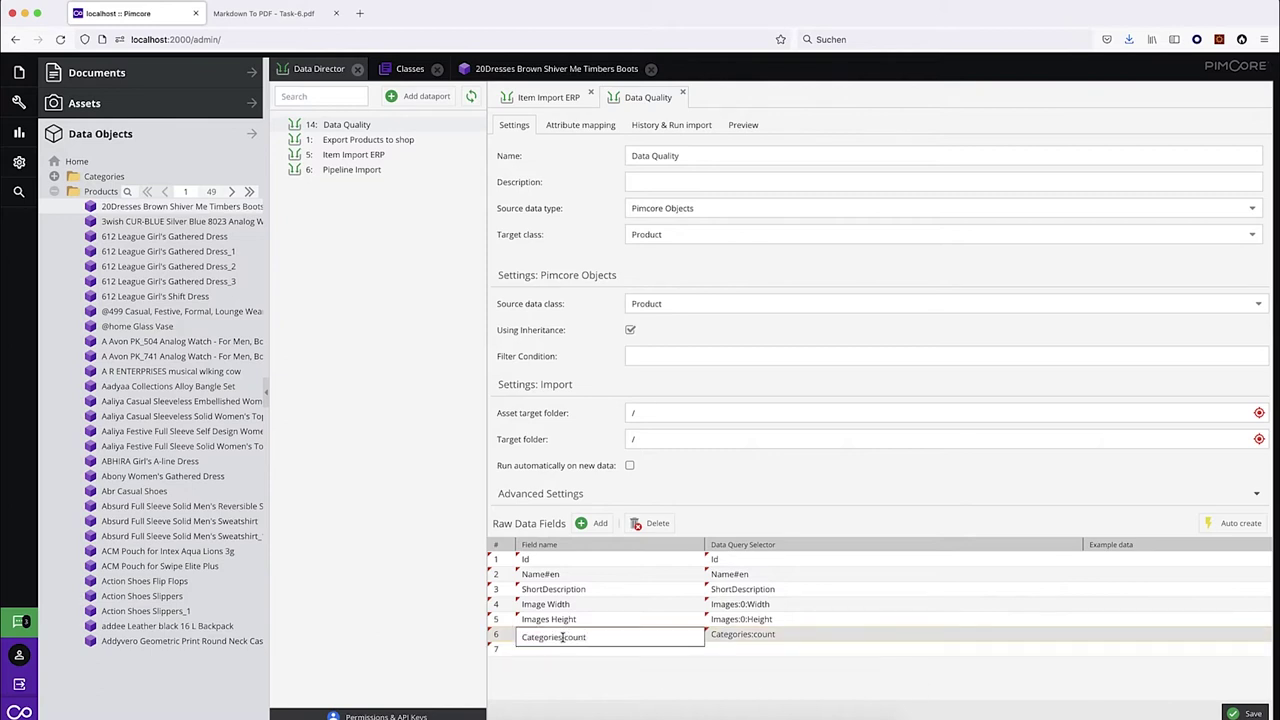
key(Return)
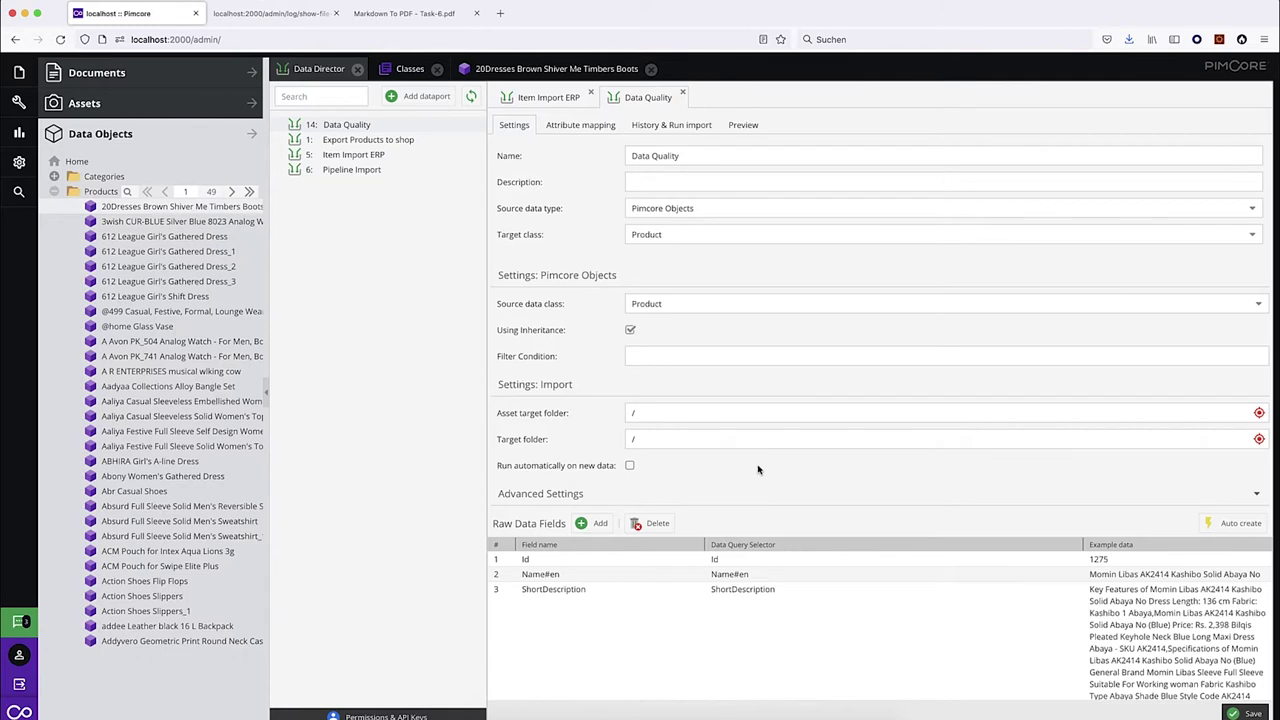
mouse_move(790, 469)
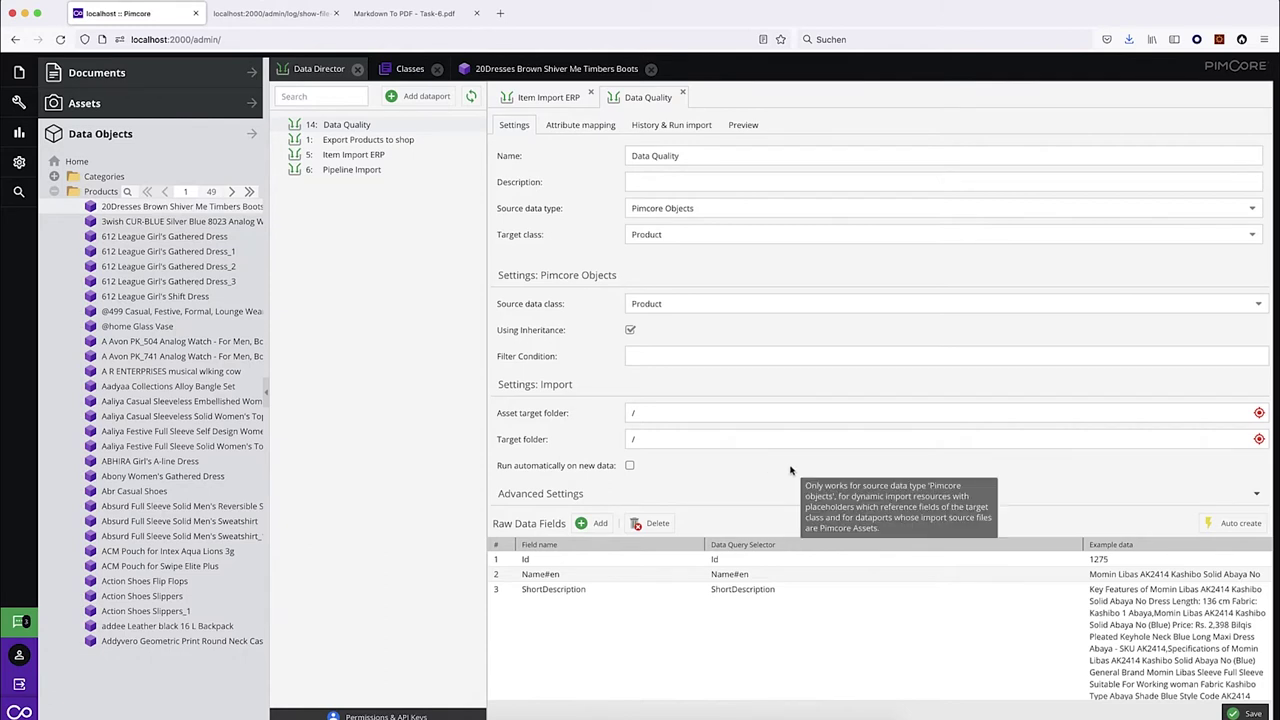
scroll(768, 505, down, 3)
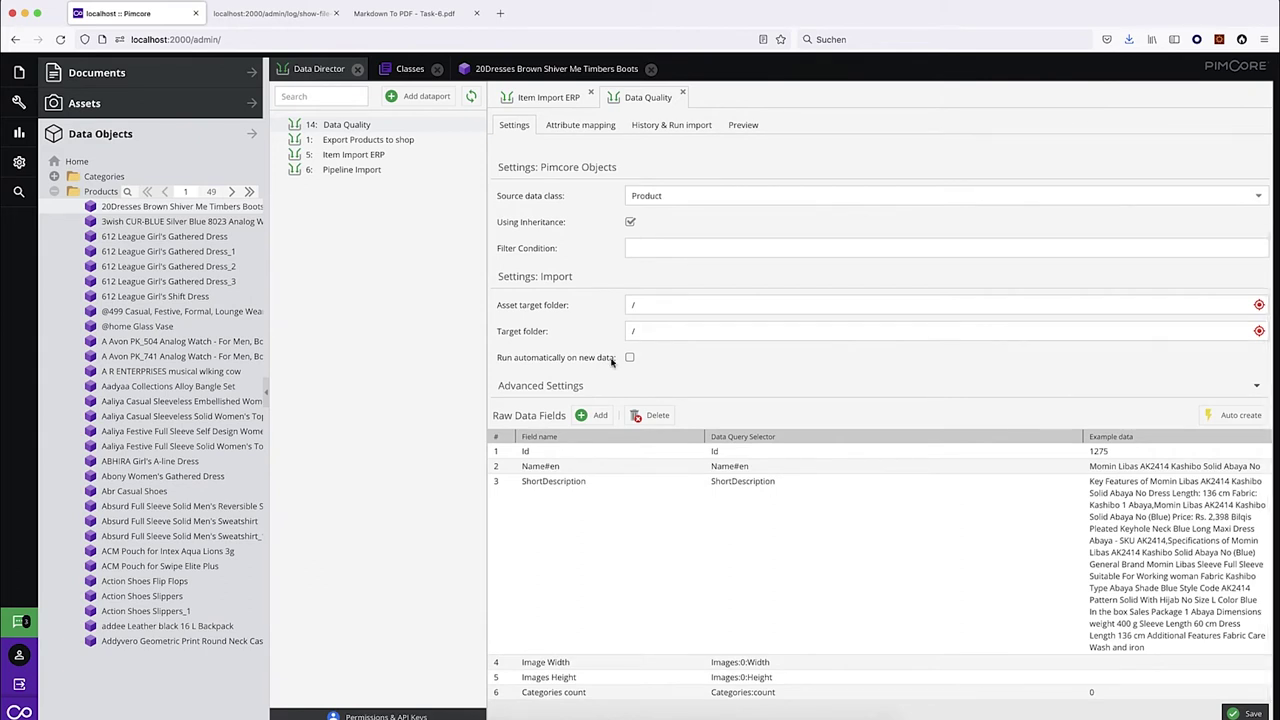
In Attribute mapping, map the ID attribute to the Id raw data field.
click(575, 127)
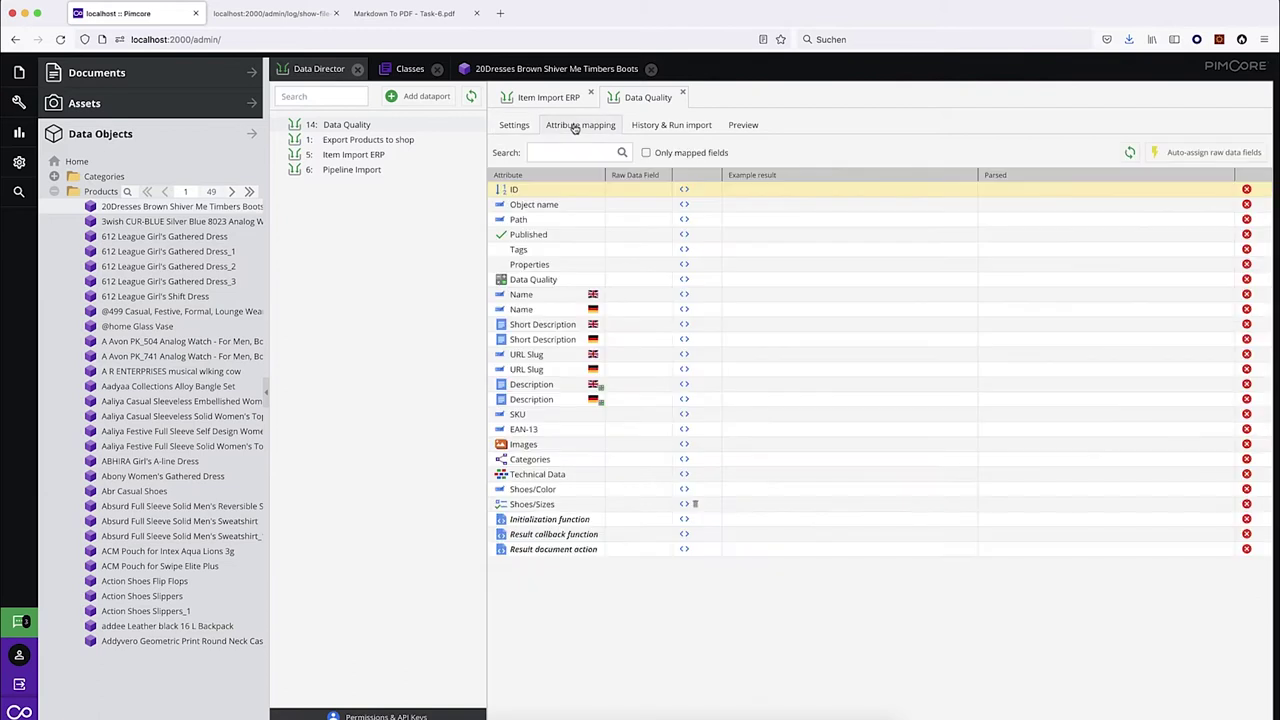
click(667, 191)
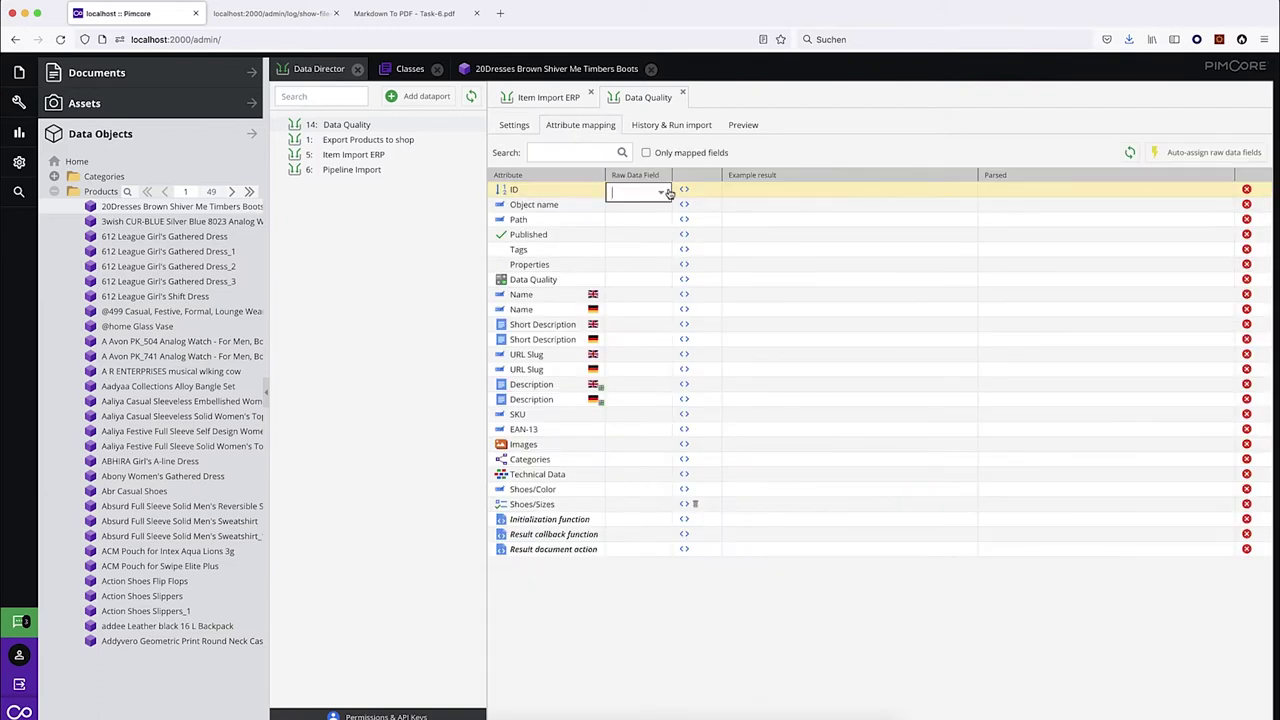
click(665, 191)
click(637, 235)
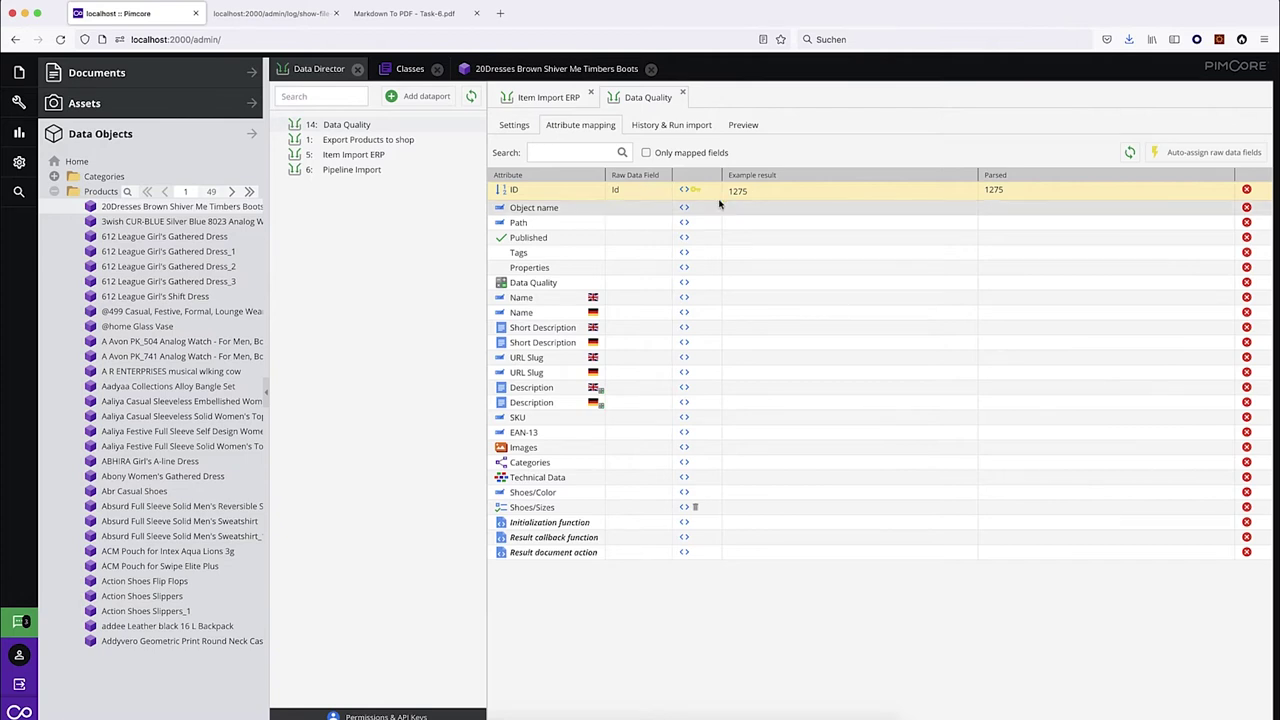
Apply the 'Disable if data quality is insufficient' template to Published and review its checks.
click(685, 241)
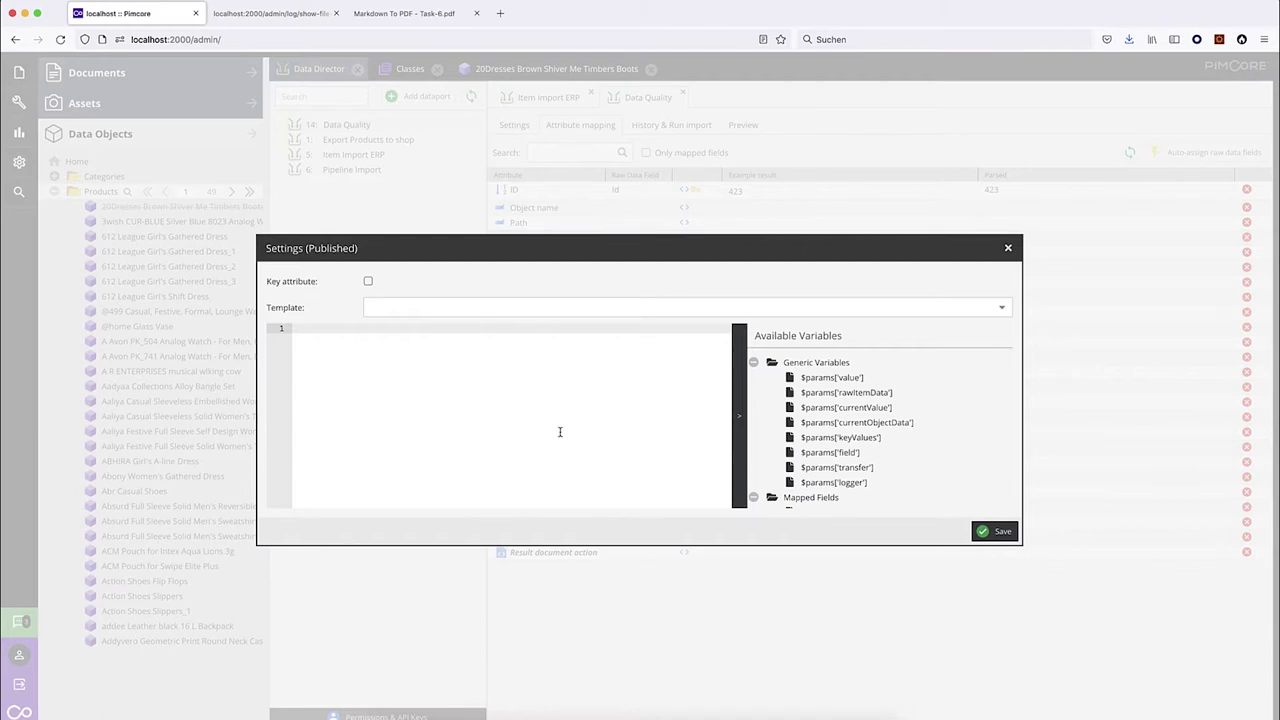
click(1001, 310)
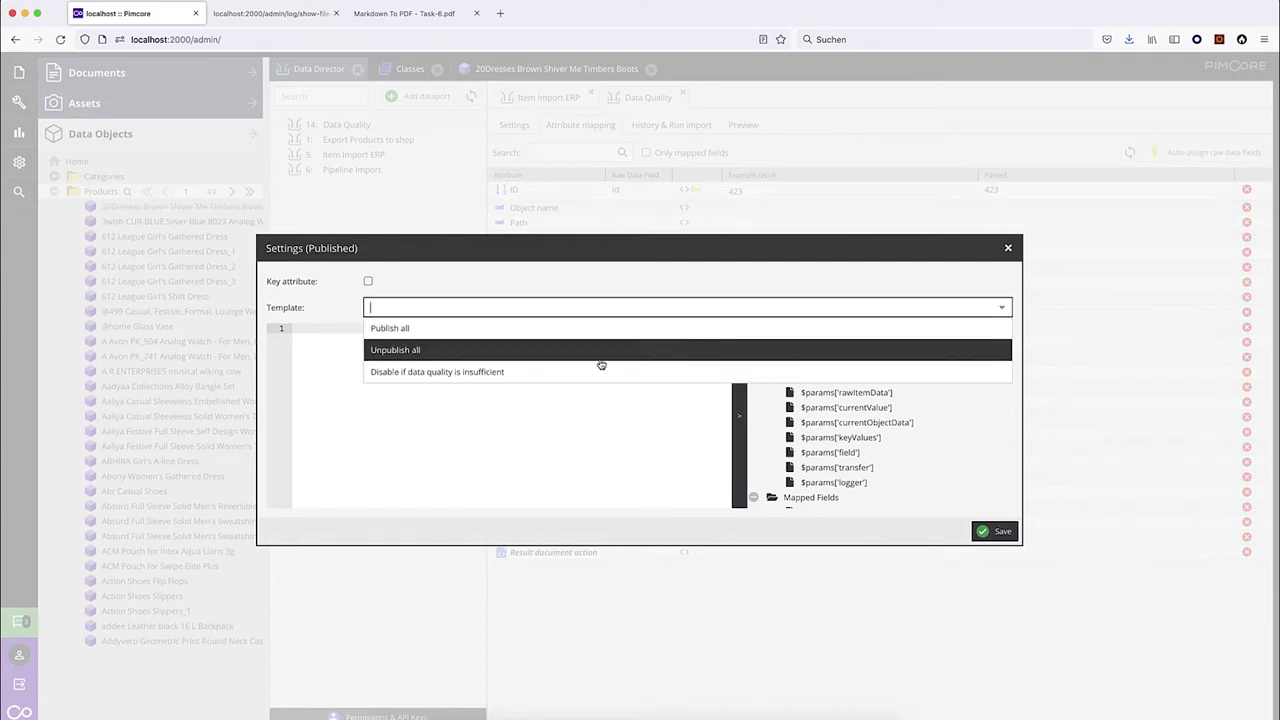
click(485, 372)
click(484, 374)
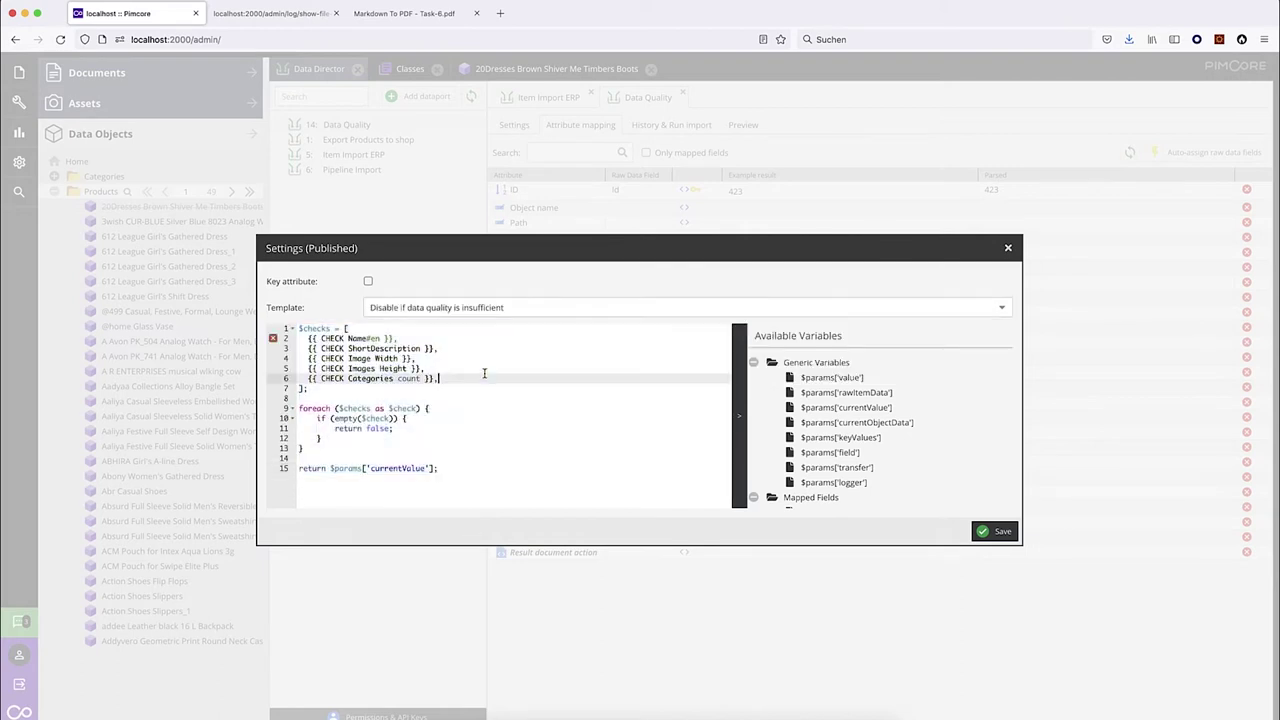
drag(306, 338, 307, 348)
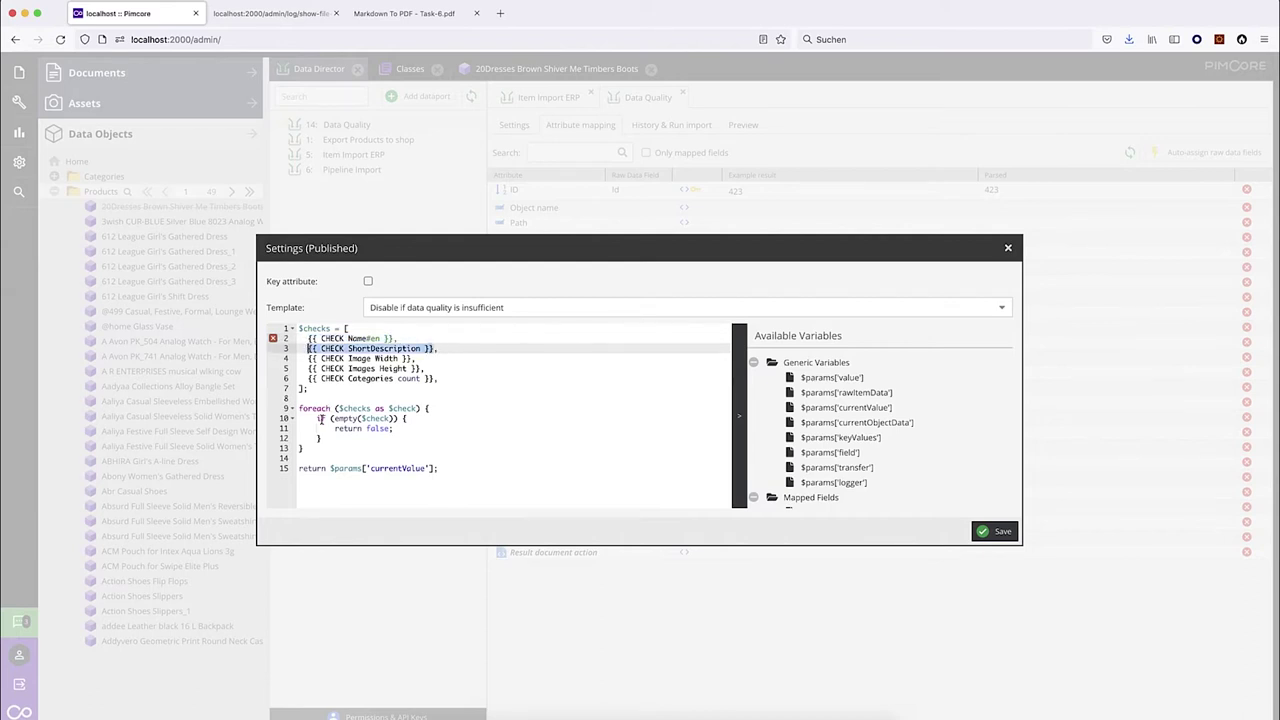
drag(318, 418, 430, 418)
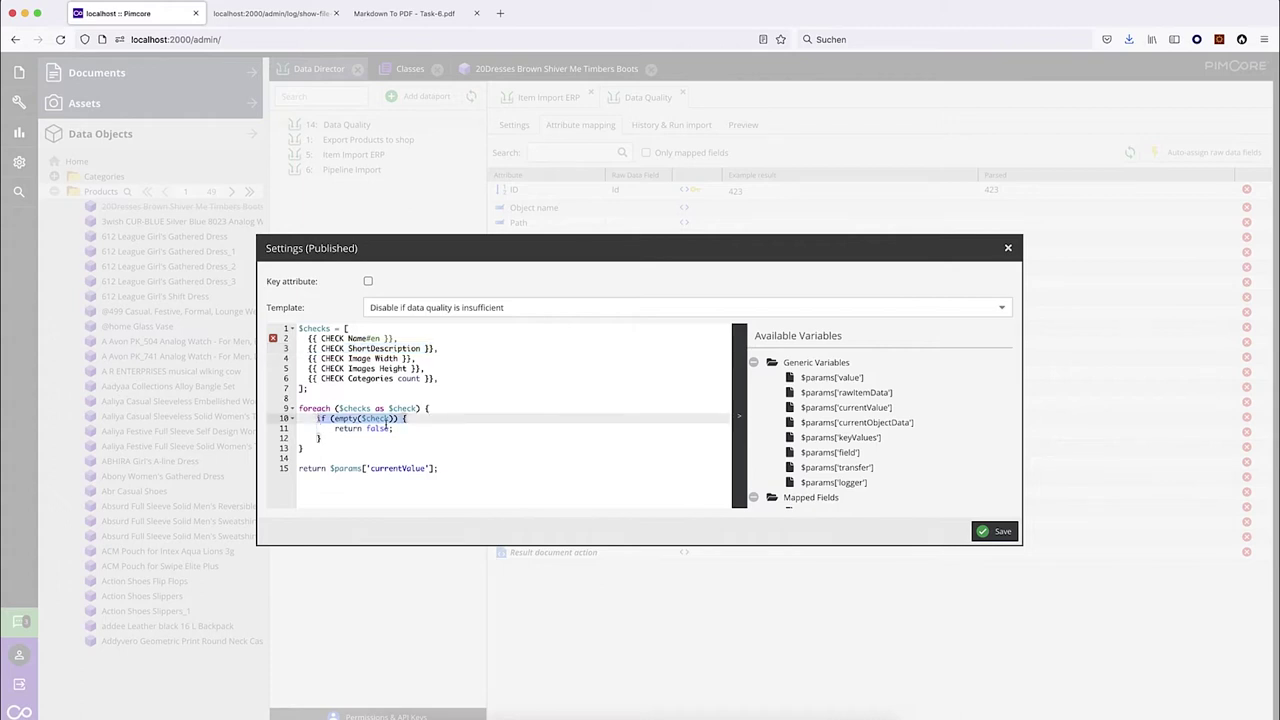
Save Published's code, then map CHECK Name#en and CHECK ShortDescription to their raw fields.
click(997, 531)
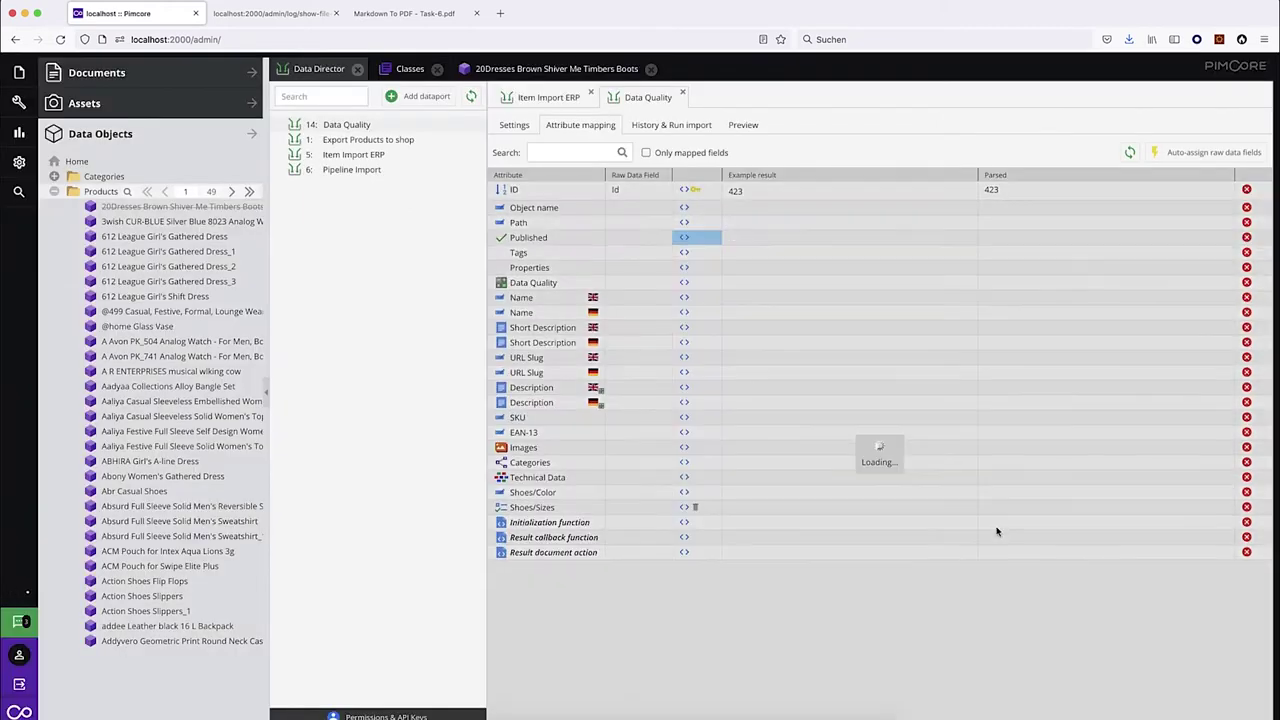
click(665, 238)
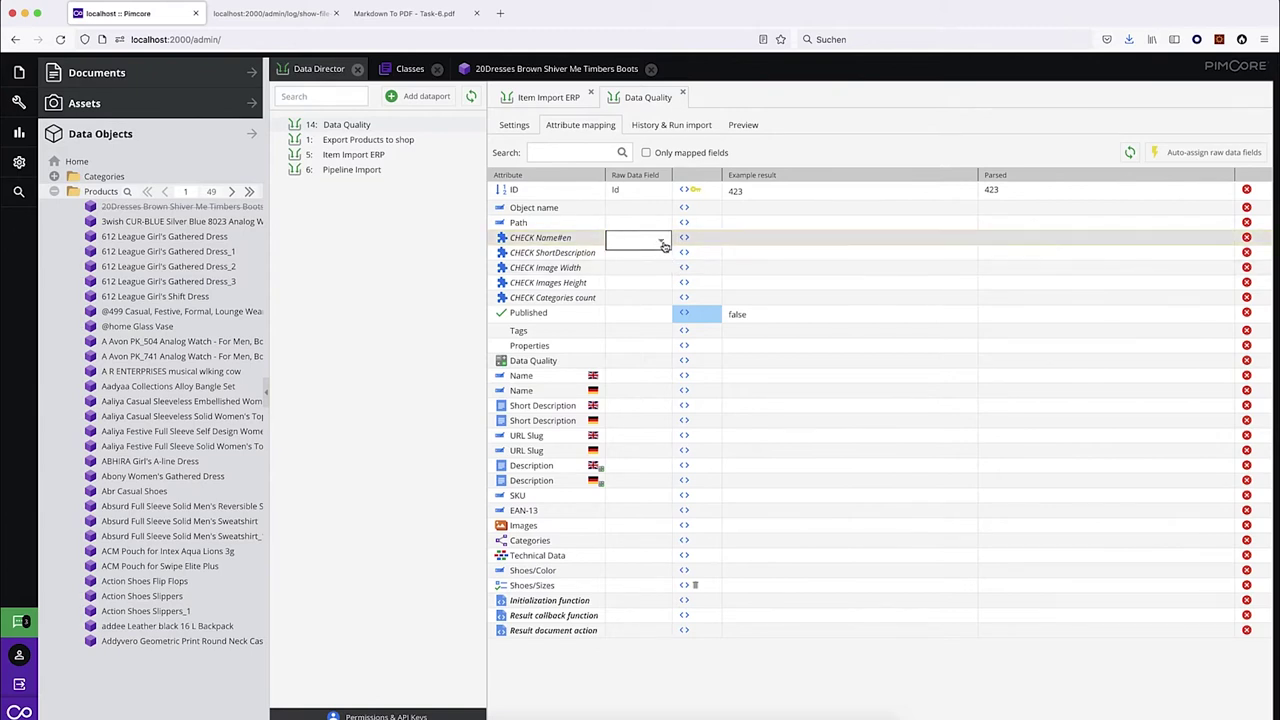
click(661, 241)
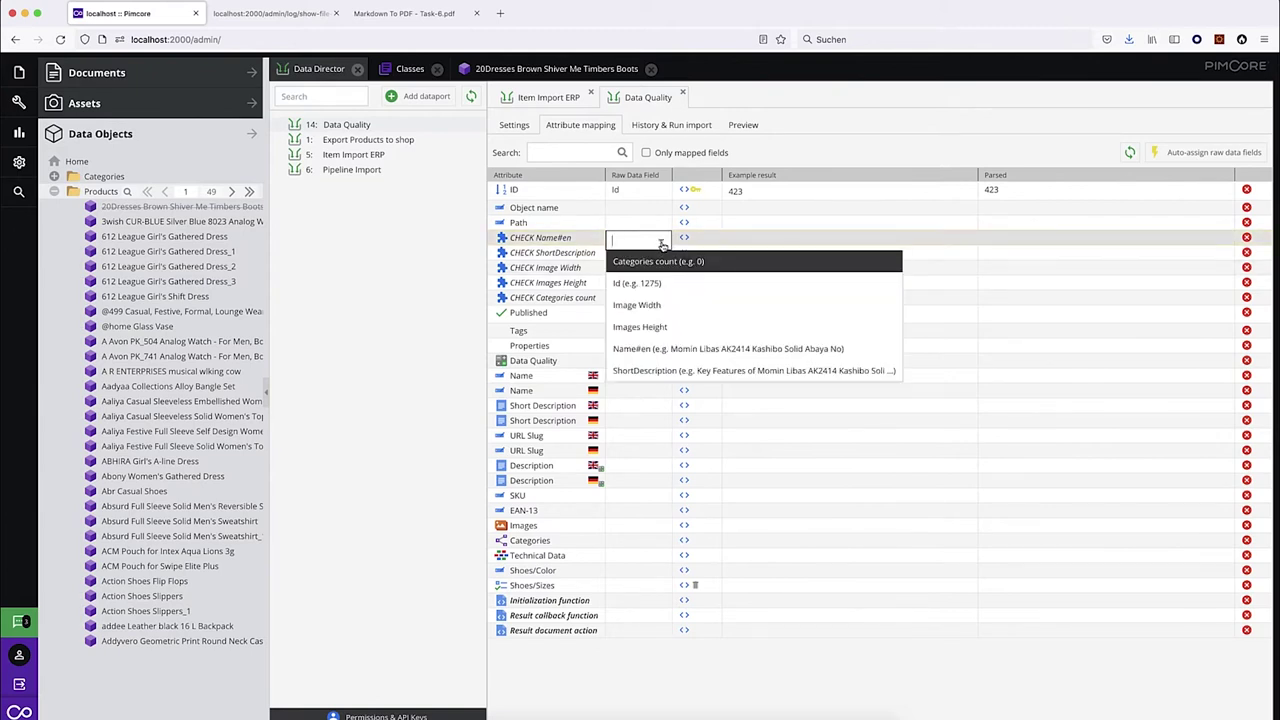
key(Down)
key(Down)
key(Down)
key(Down)
key(Return)
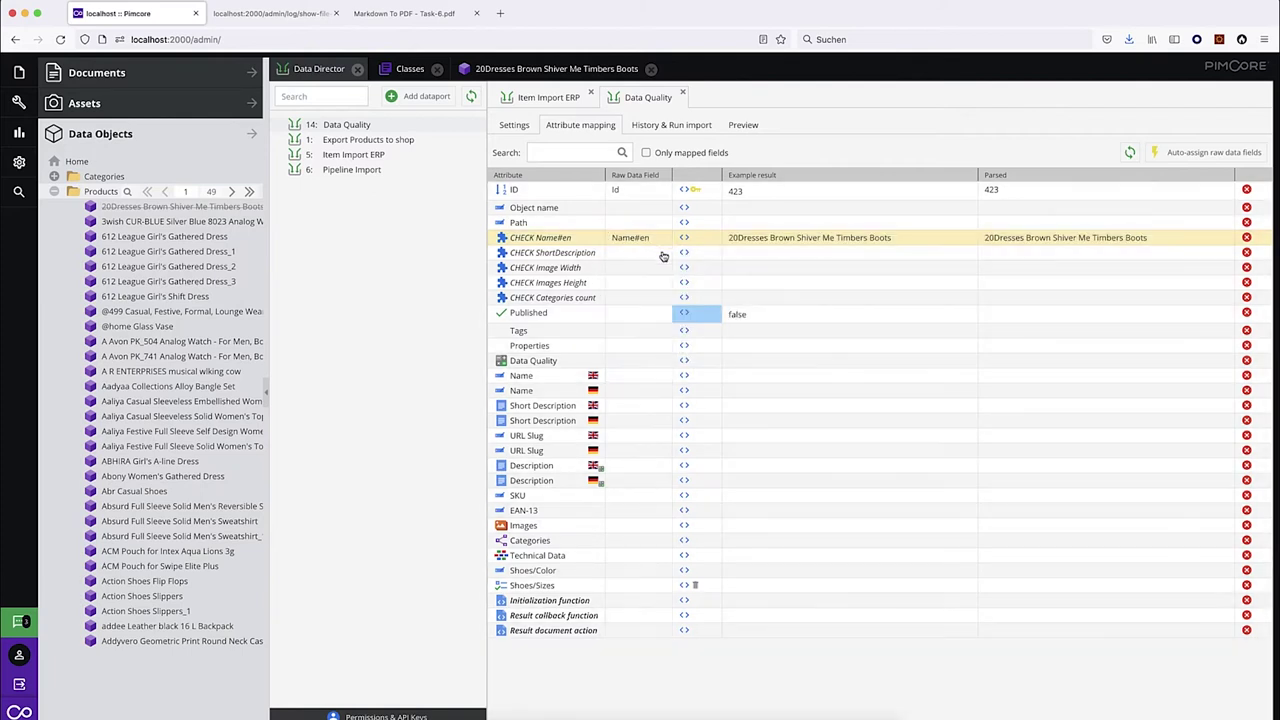
click(663, 253)
click(680, 387)
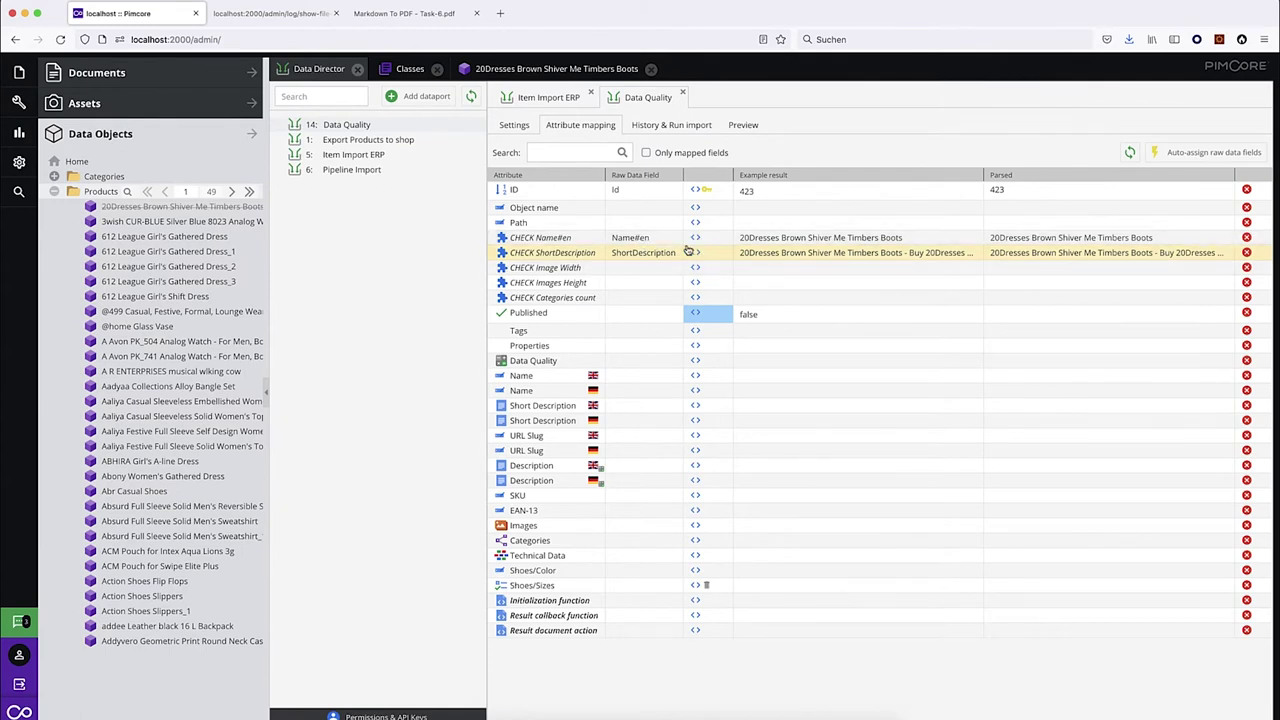
Map CHECK Image Width to Image Width with condition 'return $params['value'] >= 1000;'.
click(676, 271)
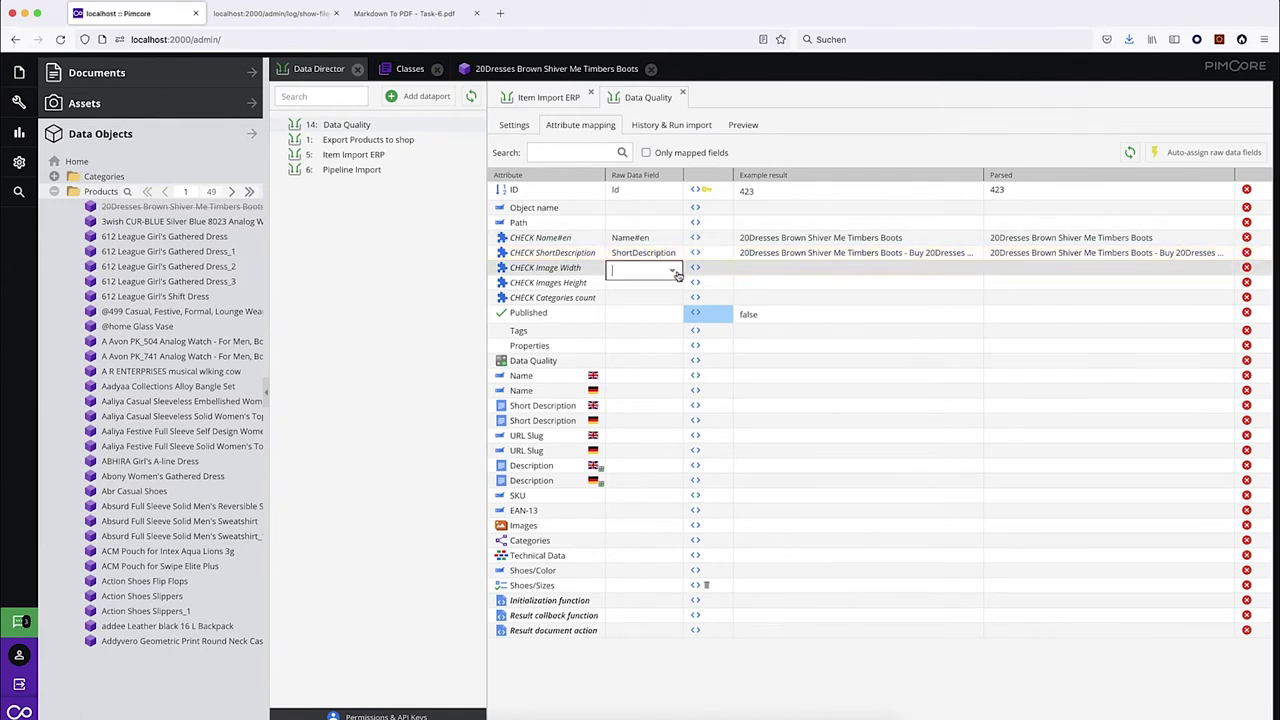
click(673, 271)
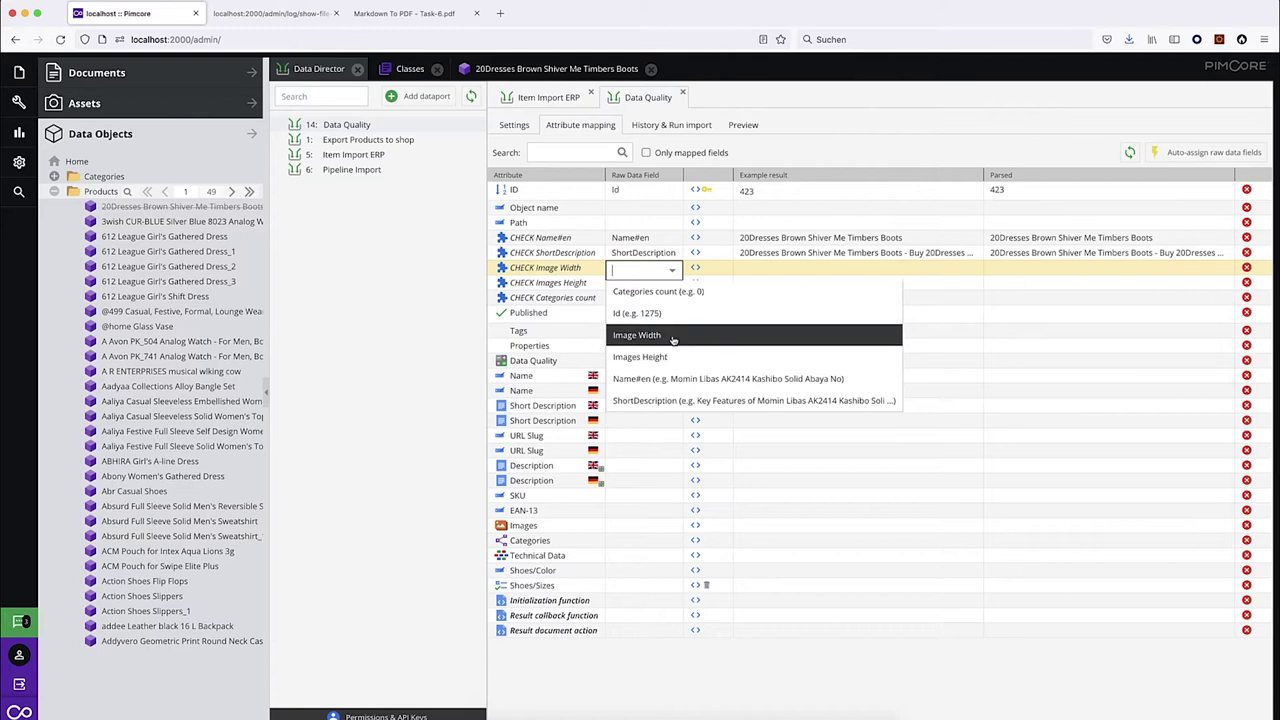
click(673, 336)
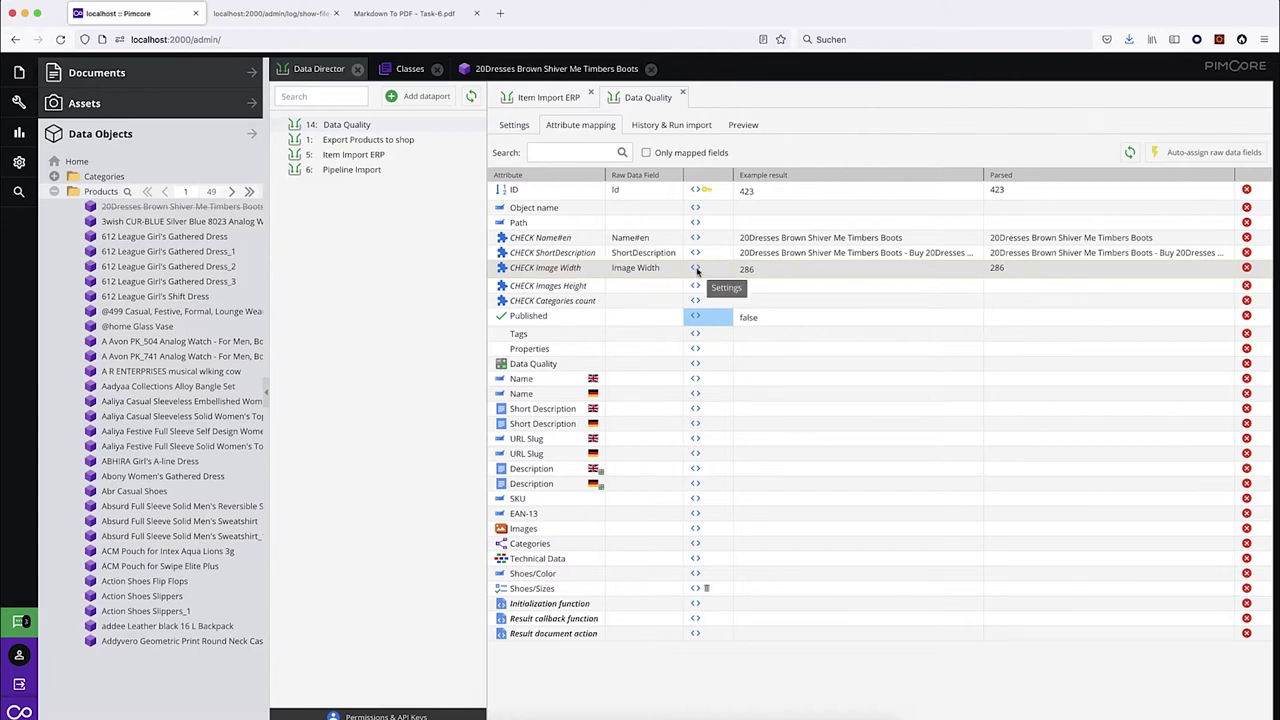
click(697, 270)
click(429, 394)
text(return )
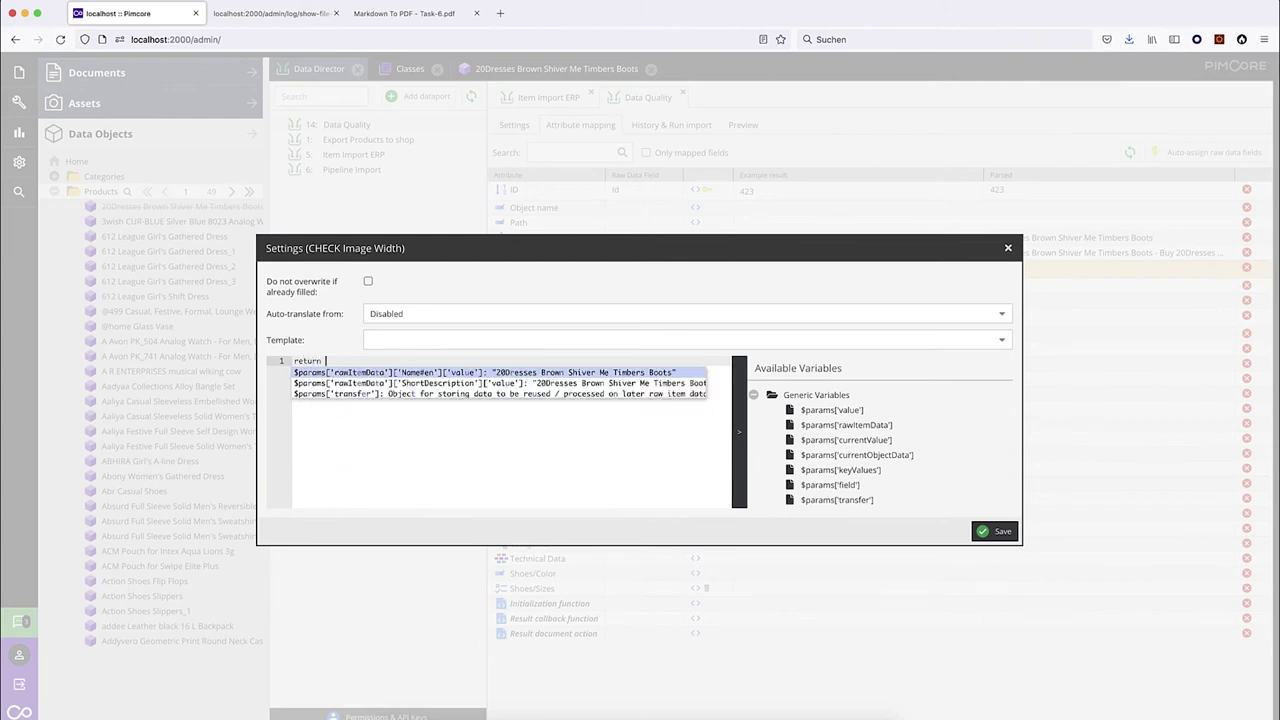
text($pa)
key(Return)
text(>= 1000;)
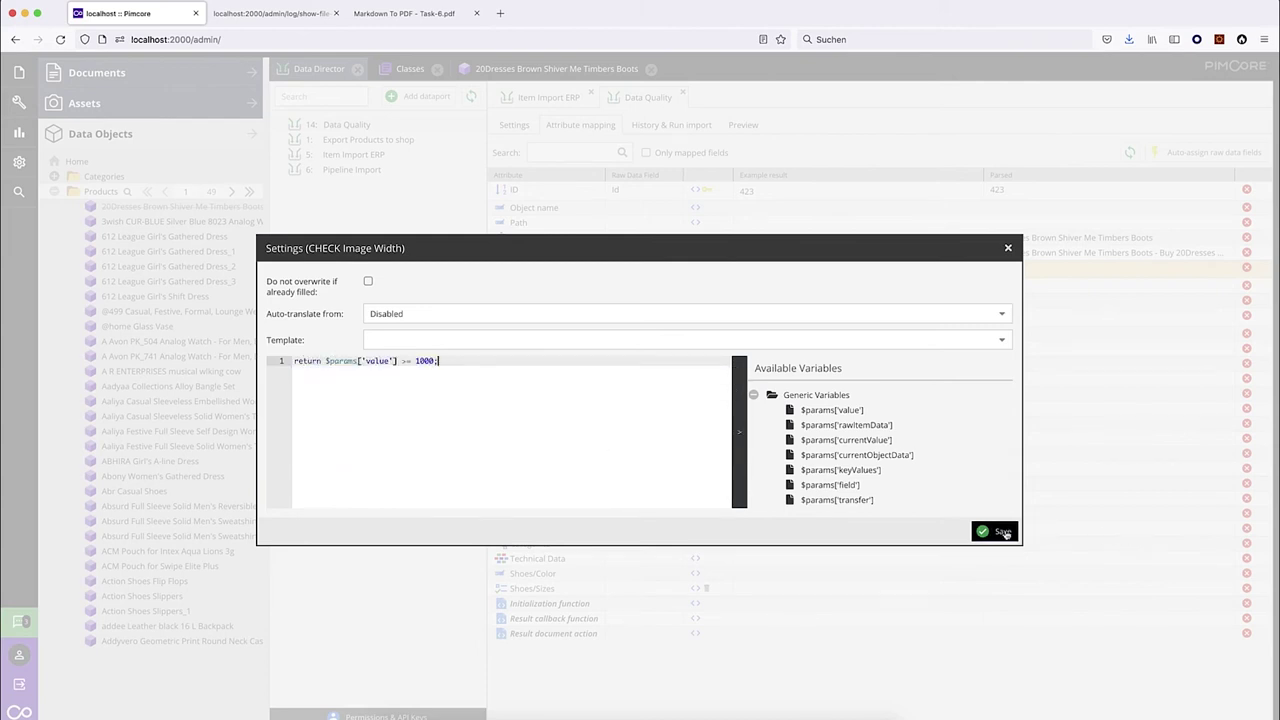
click(998, 531)
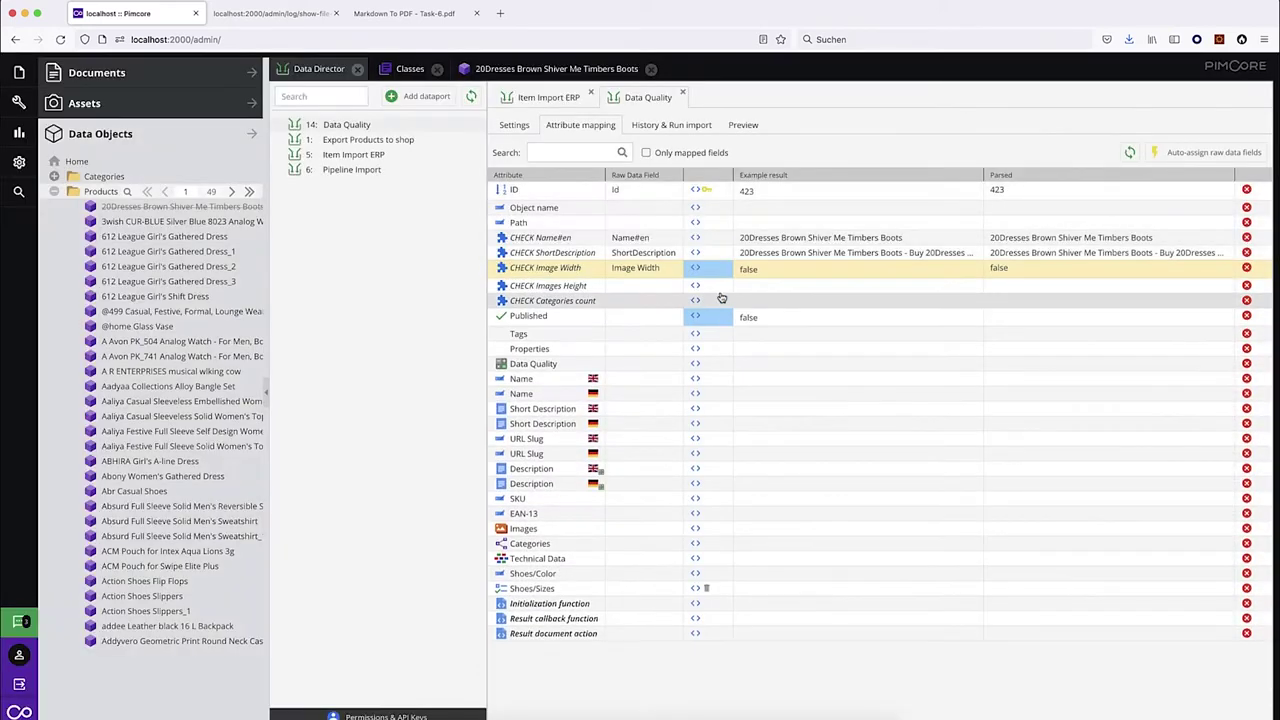
click(703, 270)
key(ctrl+a)
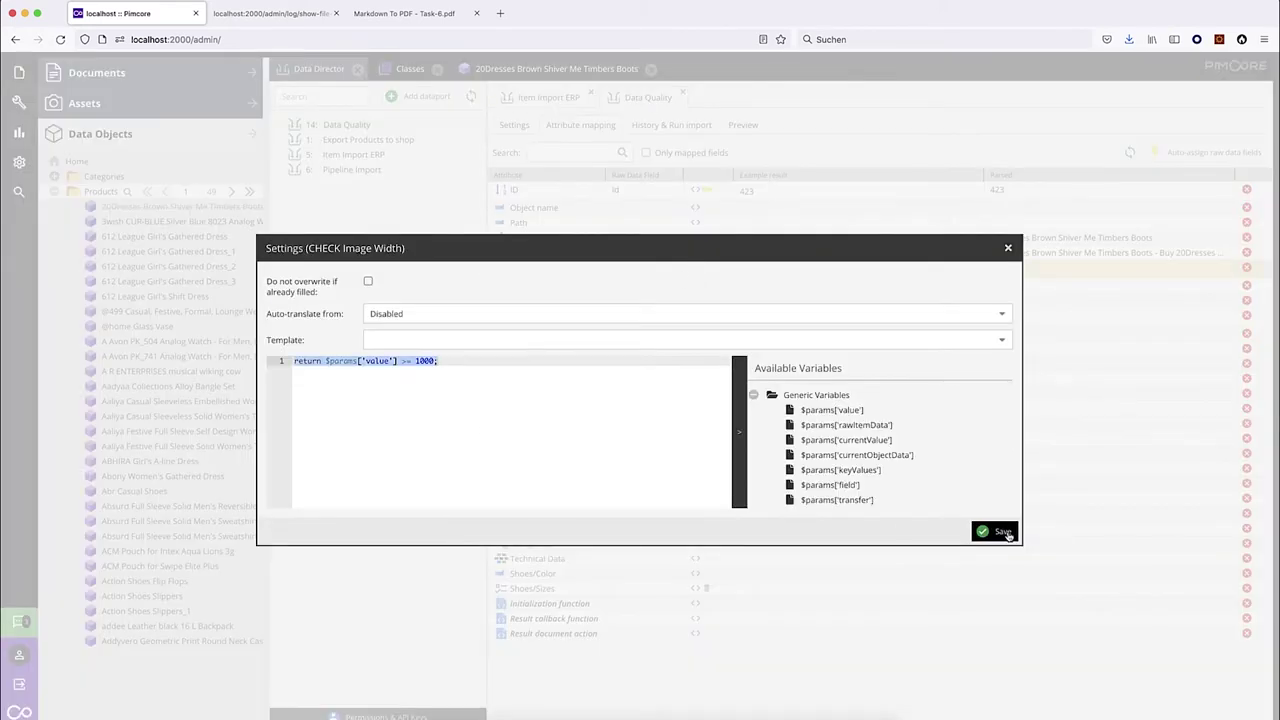
click(998, 531)
Map CHECK Images Height with the same >= 1000 condition, and CHECK Categories count to Categories count.
click(640, 375)
click(696, 287)
text(return $params['value'] > 1000;)
click(997, 531)
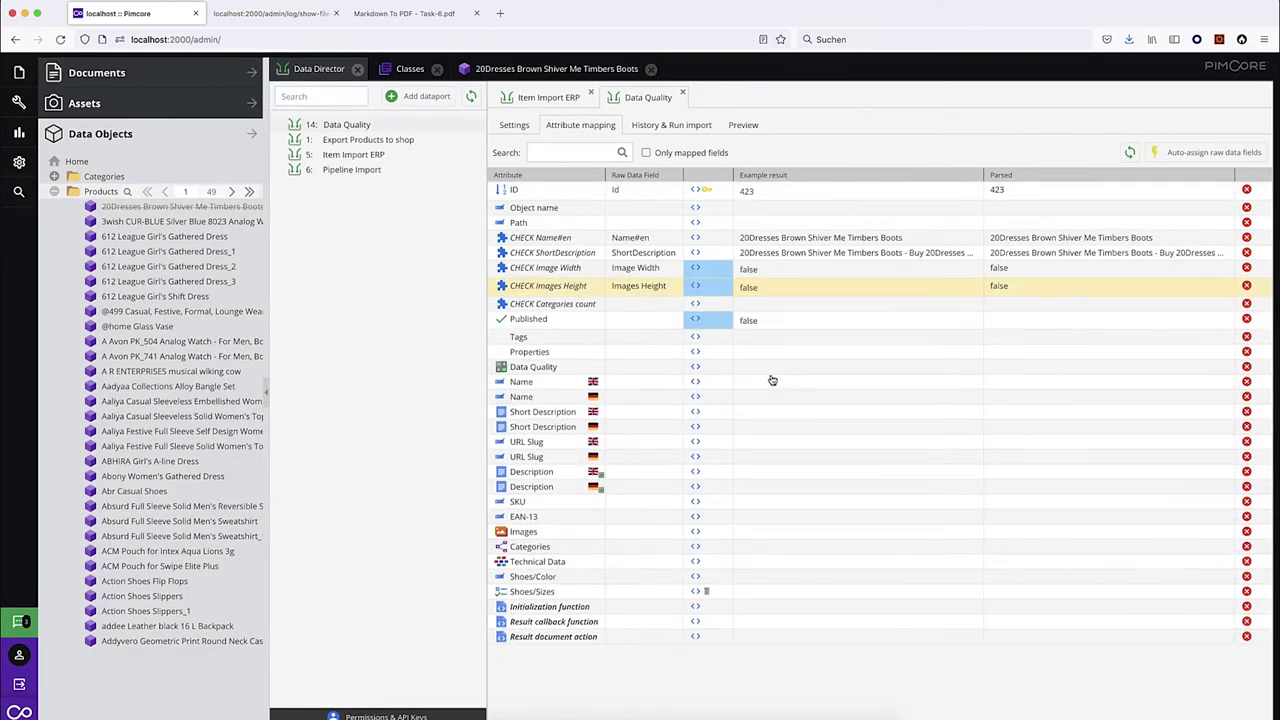
click(655, 303)
click(676, 306)
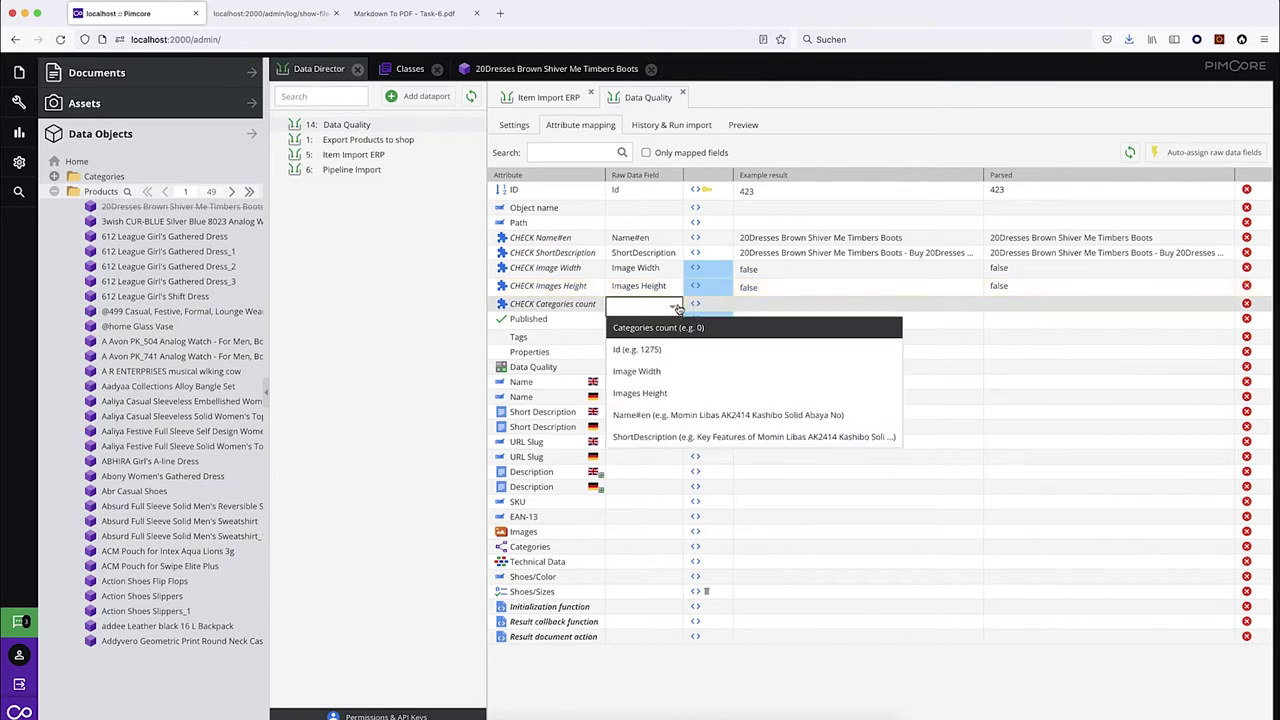
click(680, 328)
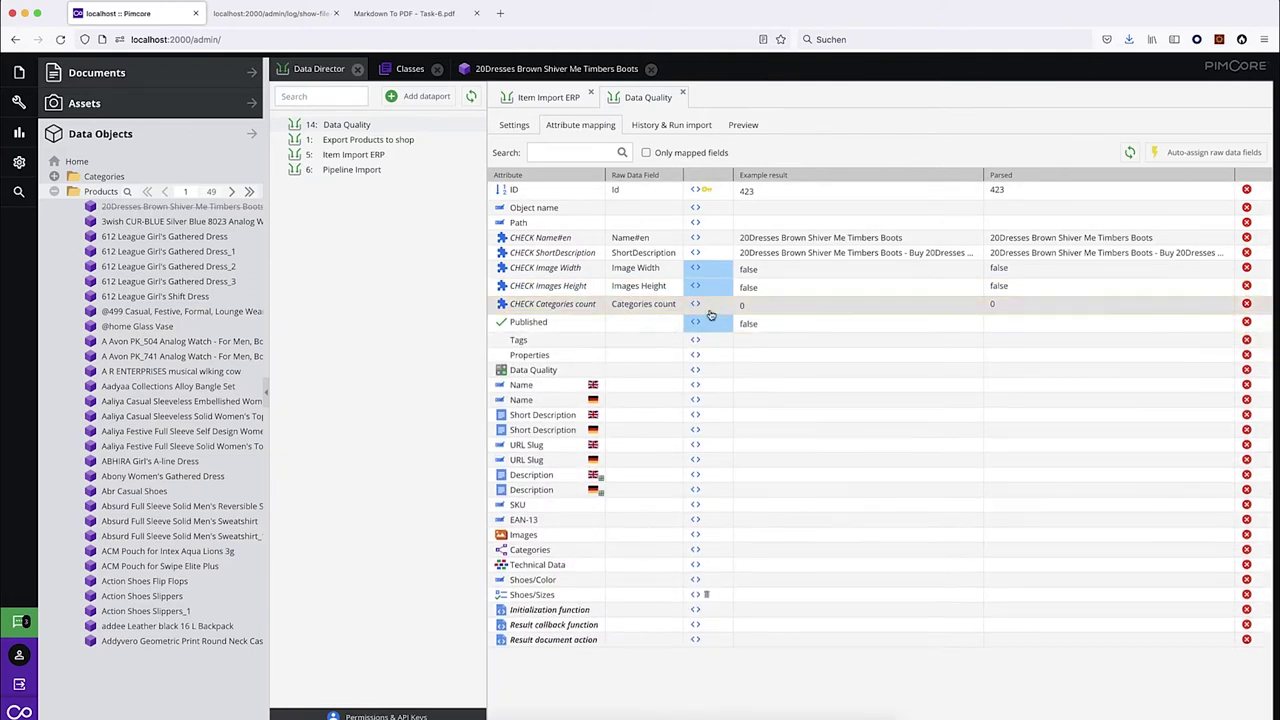
click(726, 306)
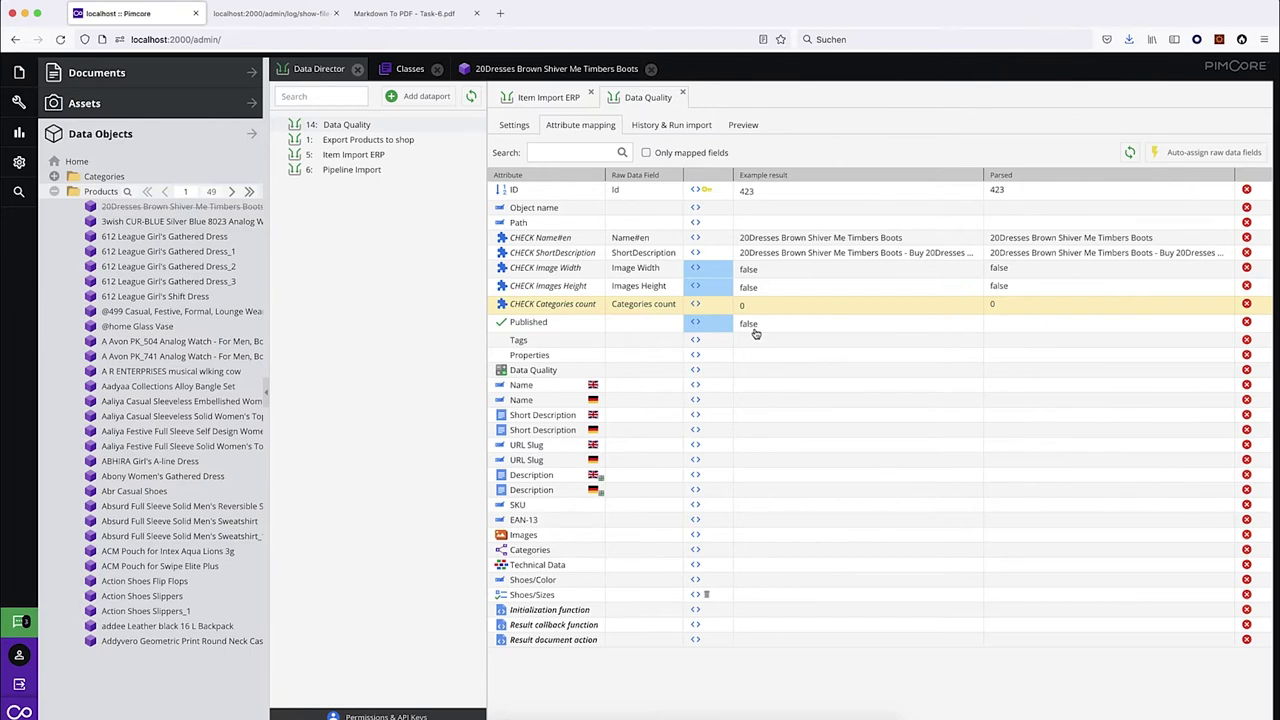
Save & Publish the Brown Shiver Me Timbers Boots product, check its short description, return to Data Director.
click(541, 70)
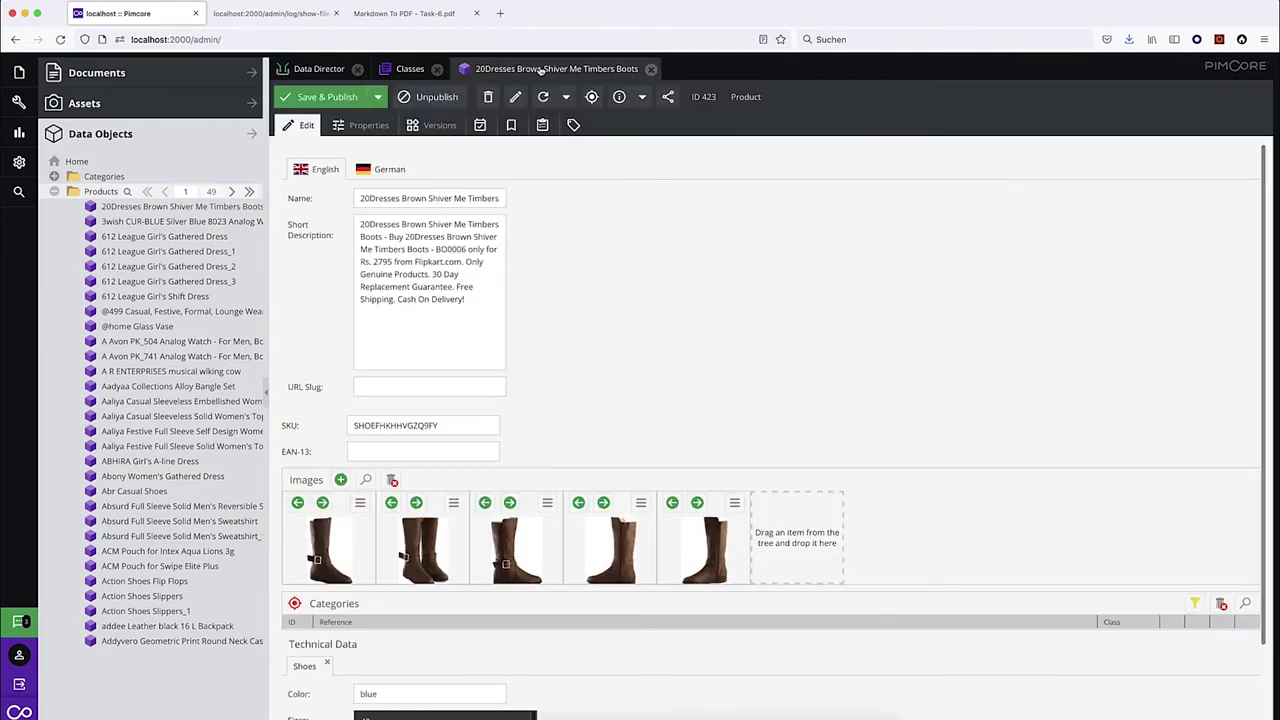
click(318, 97)
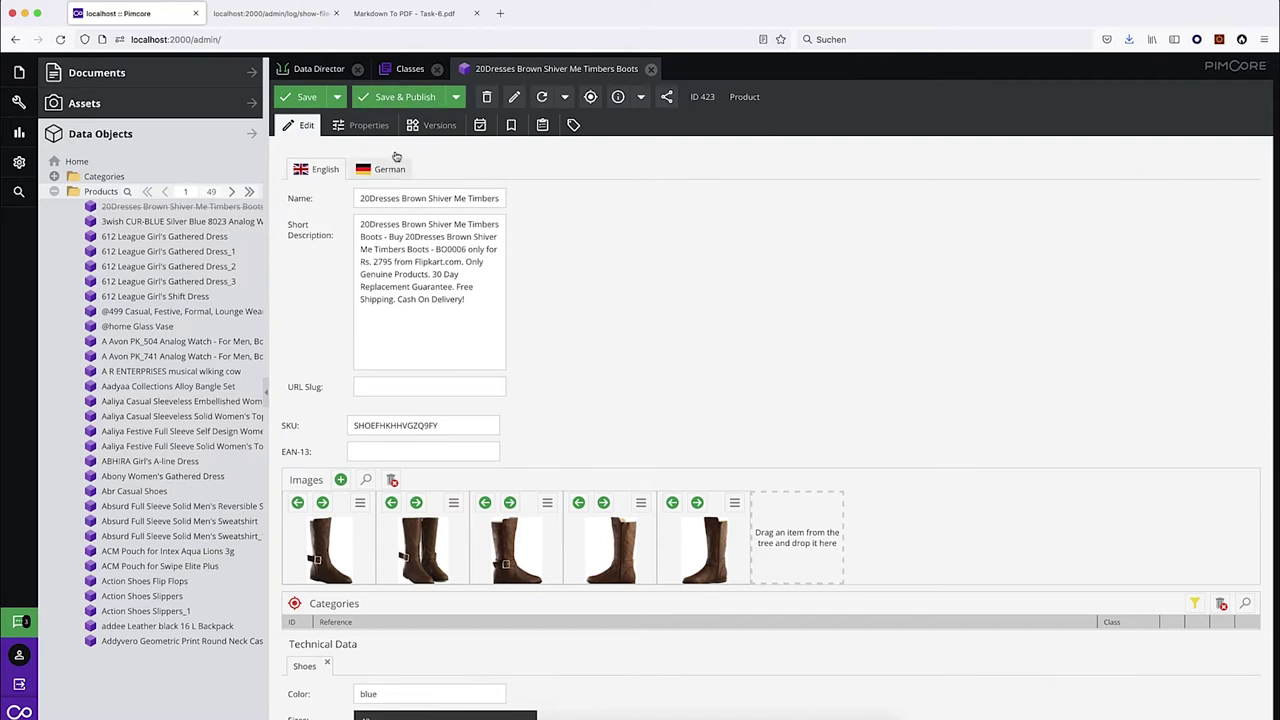
click(436, 299)
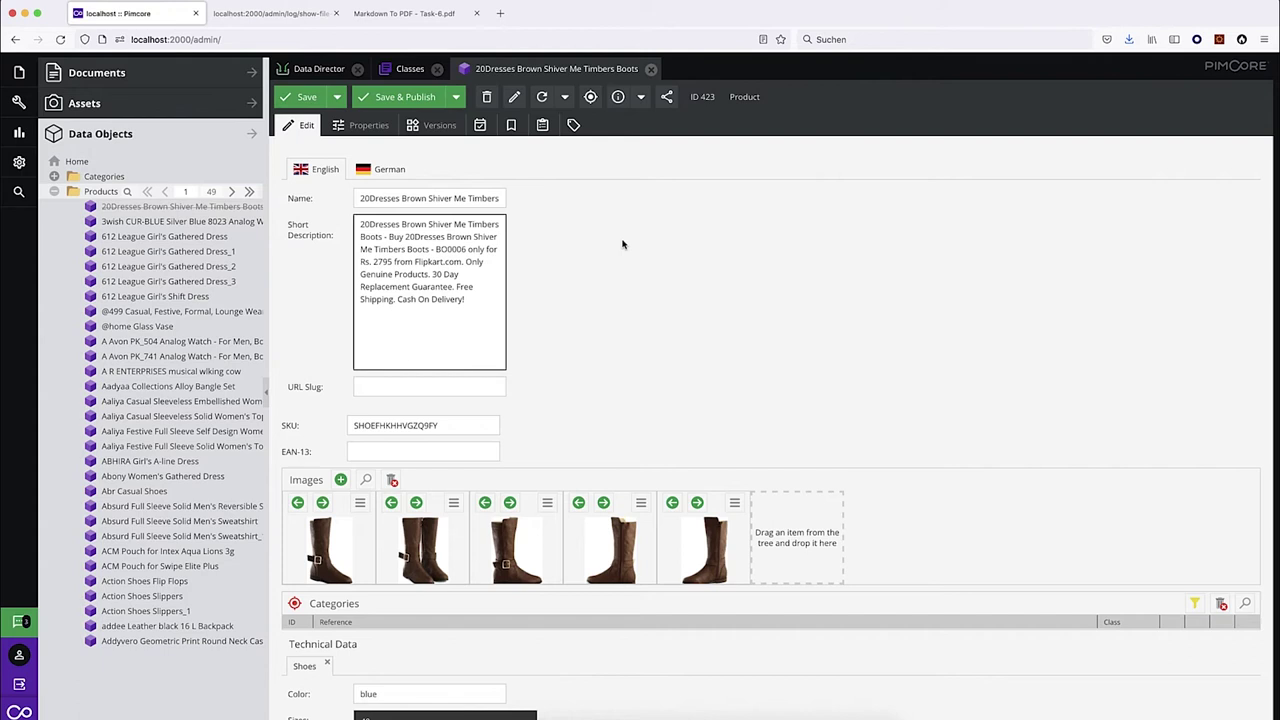
click(316, 68)
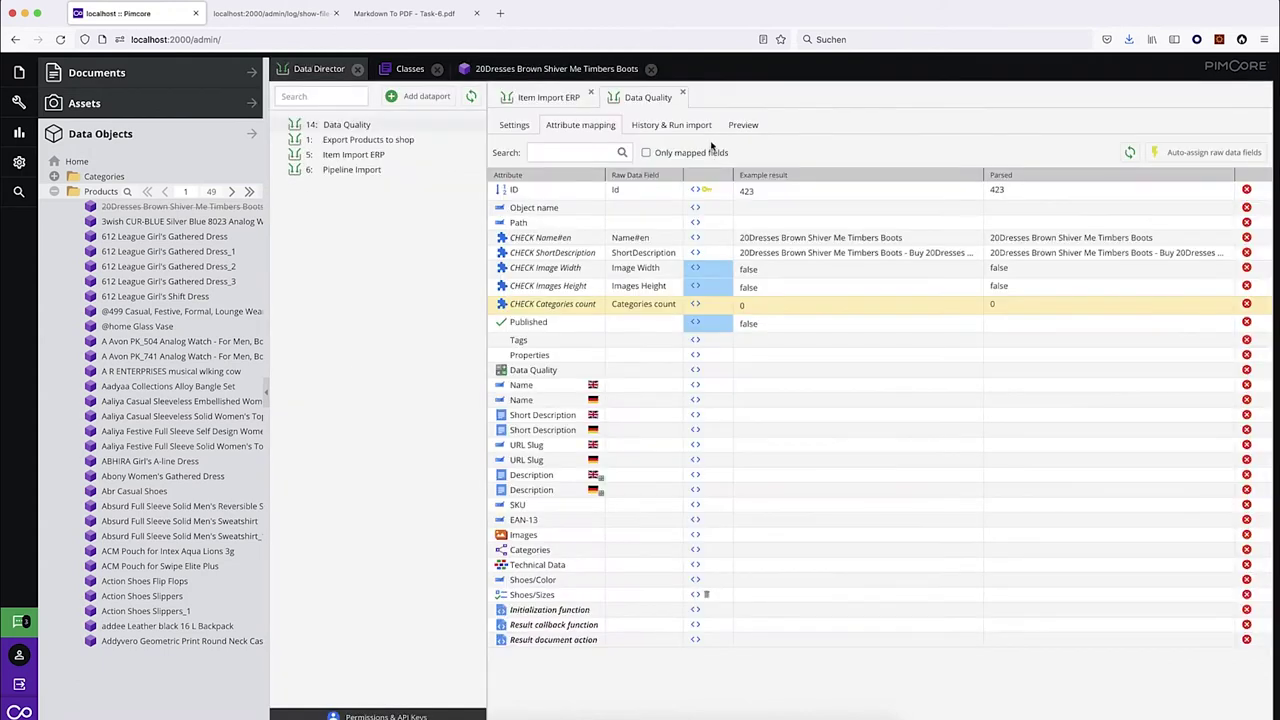
Inspect the latest import's log for the empty published value, then reopen the boots product.
click(672, 124)
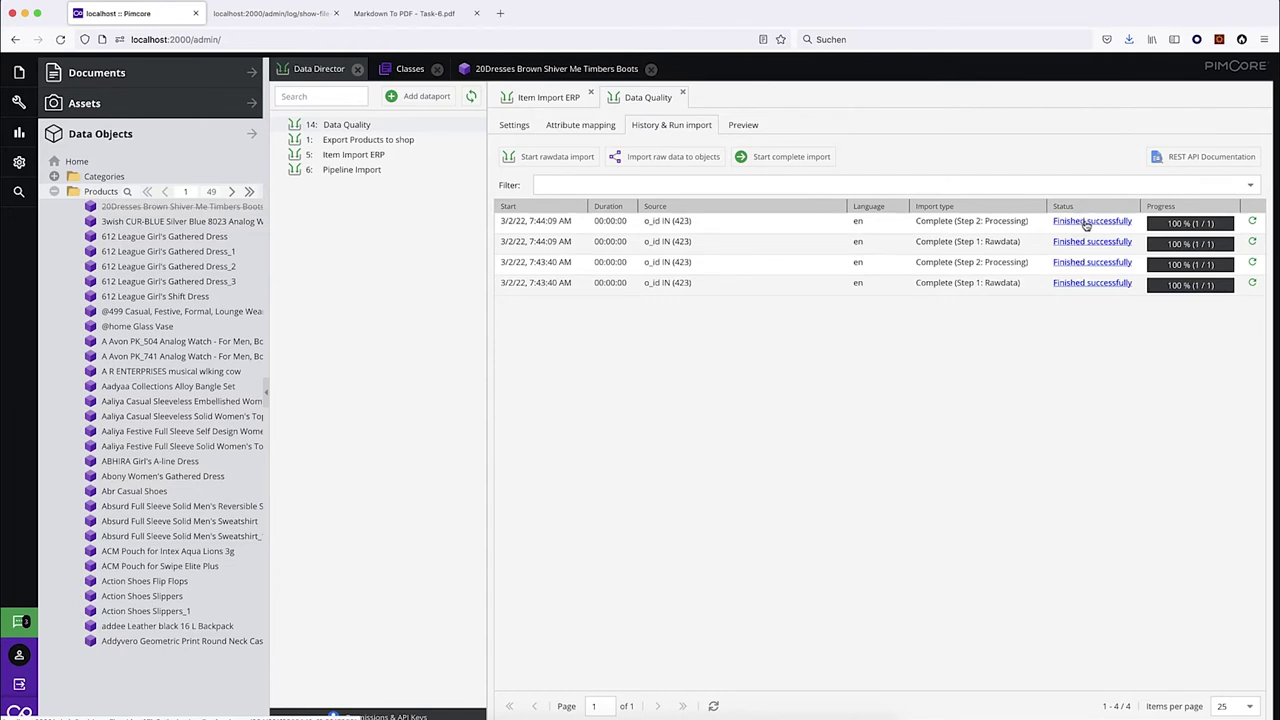
click(1070, 240)
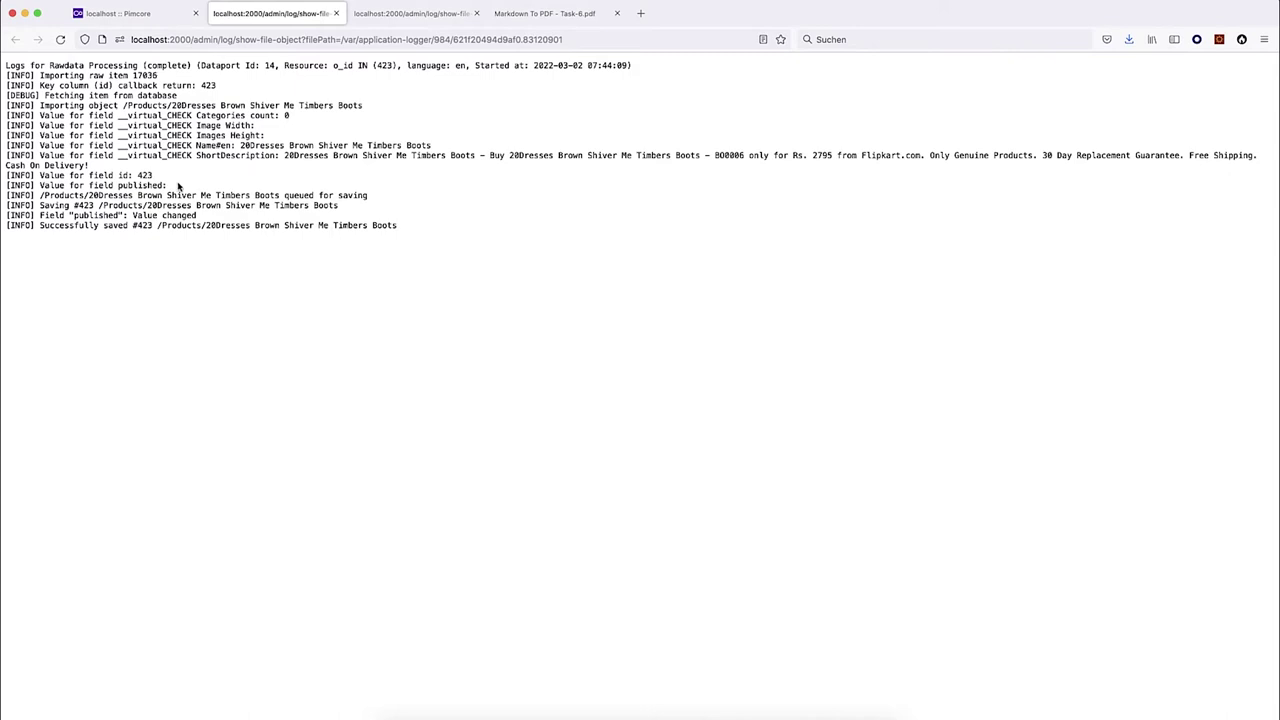
drag(168, 185, 41, 192)
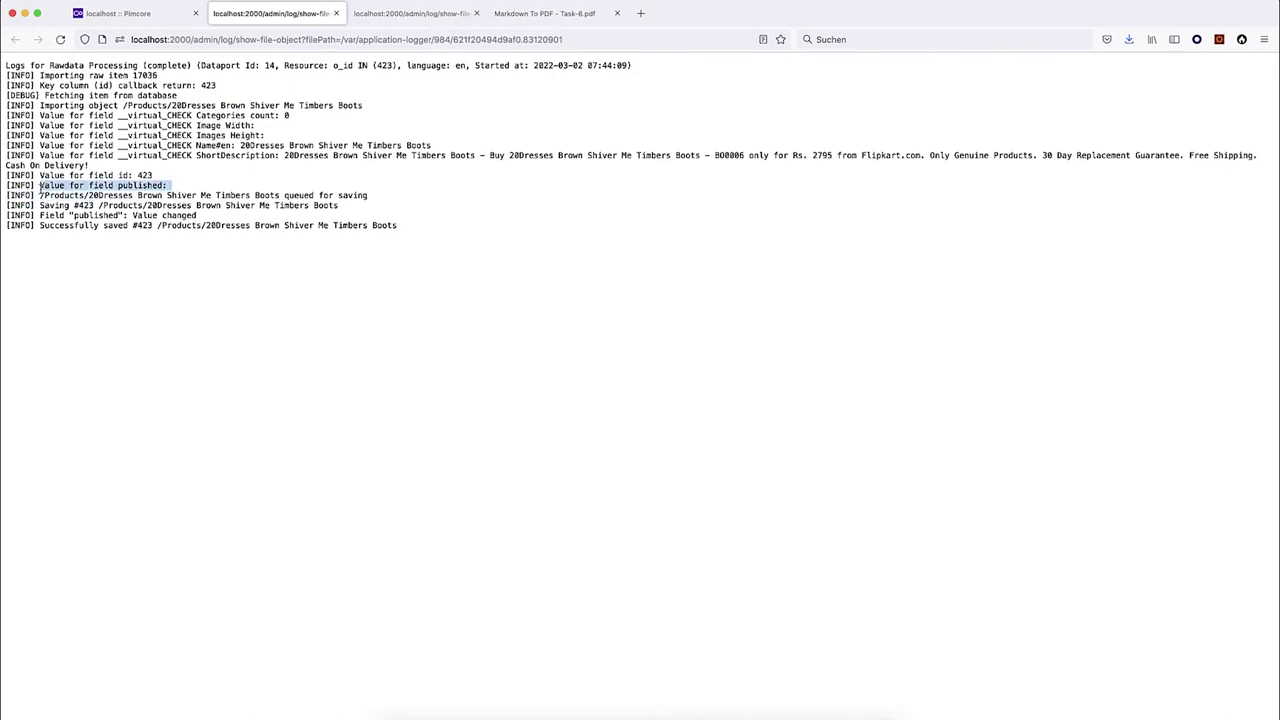
click(171, 188)
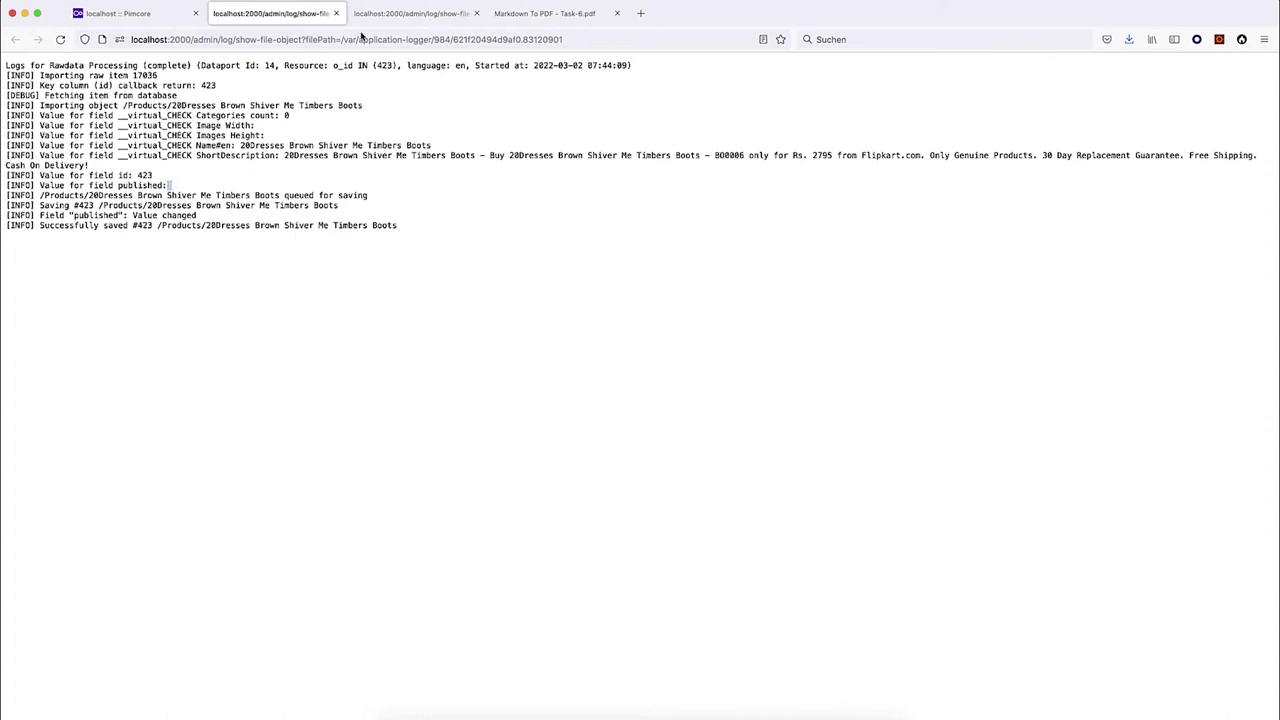
click(336, 14)
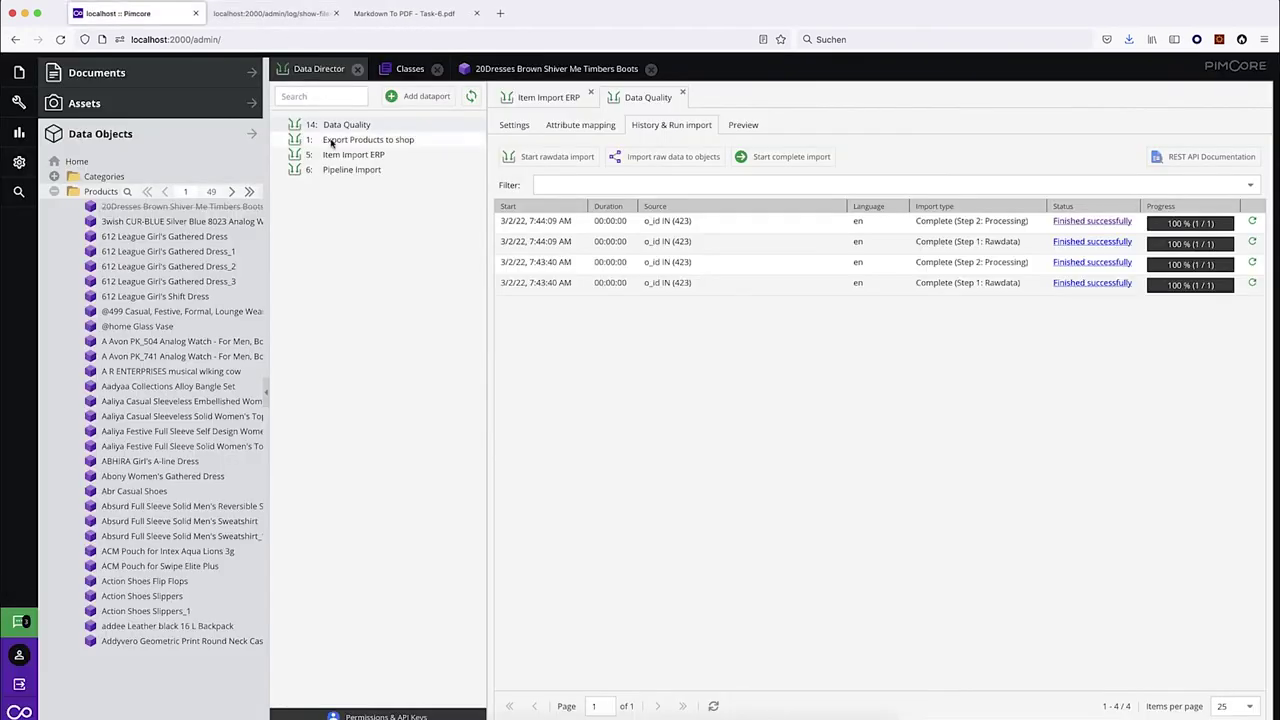
click(510, 70)
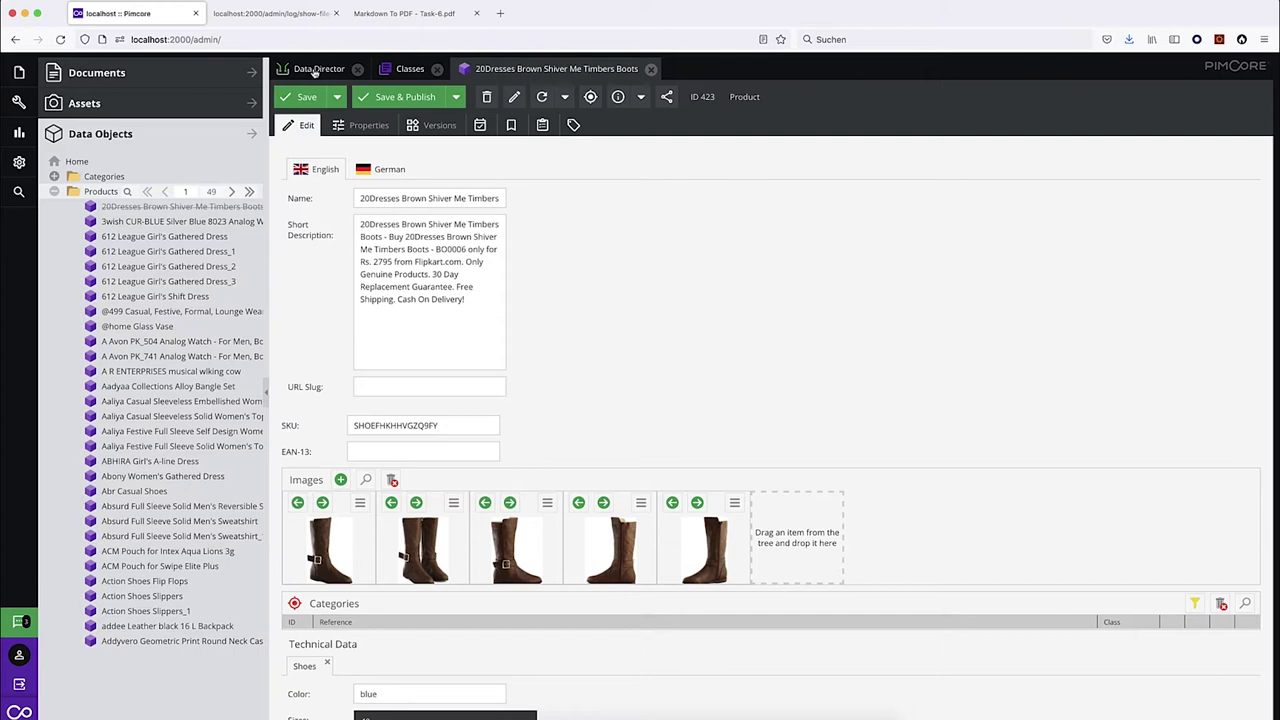
In the Product class, delete dataQuality and add a Calculated Value field under Layout.
click(408, 70)
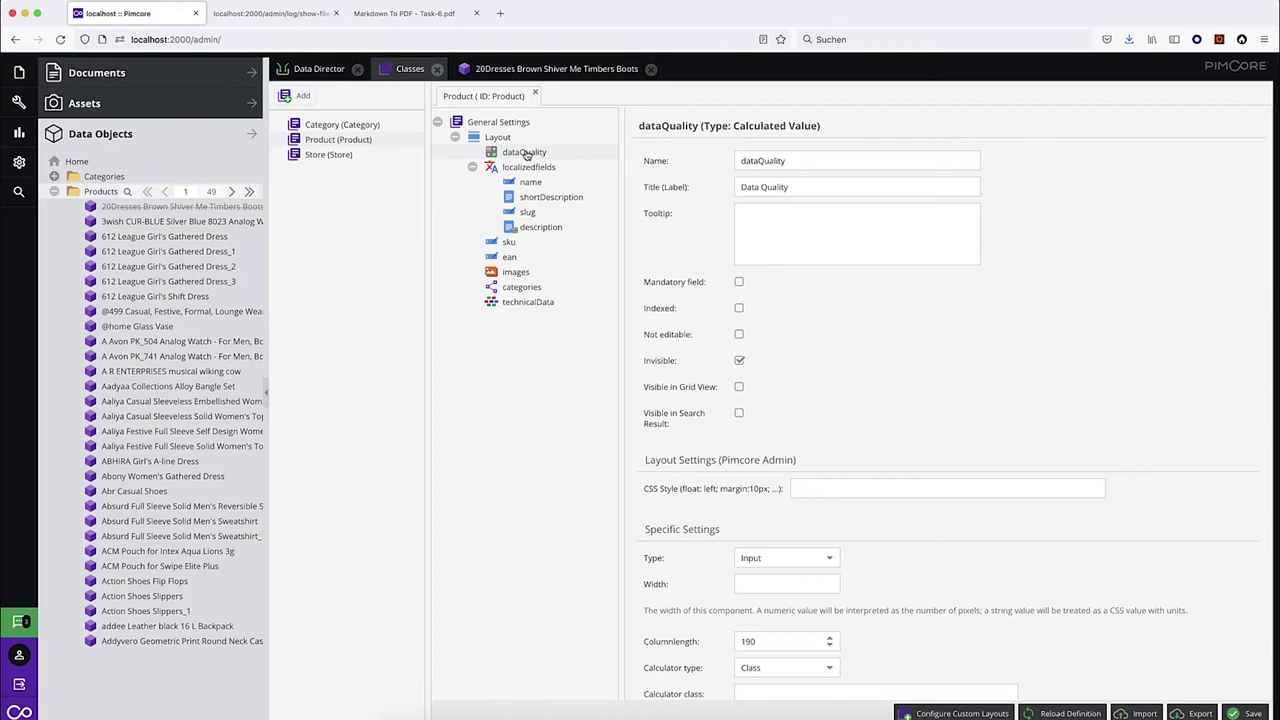
right_click(514, 152)
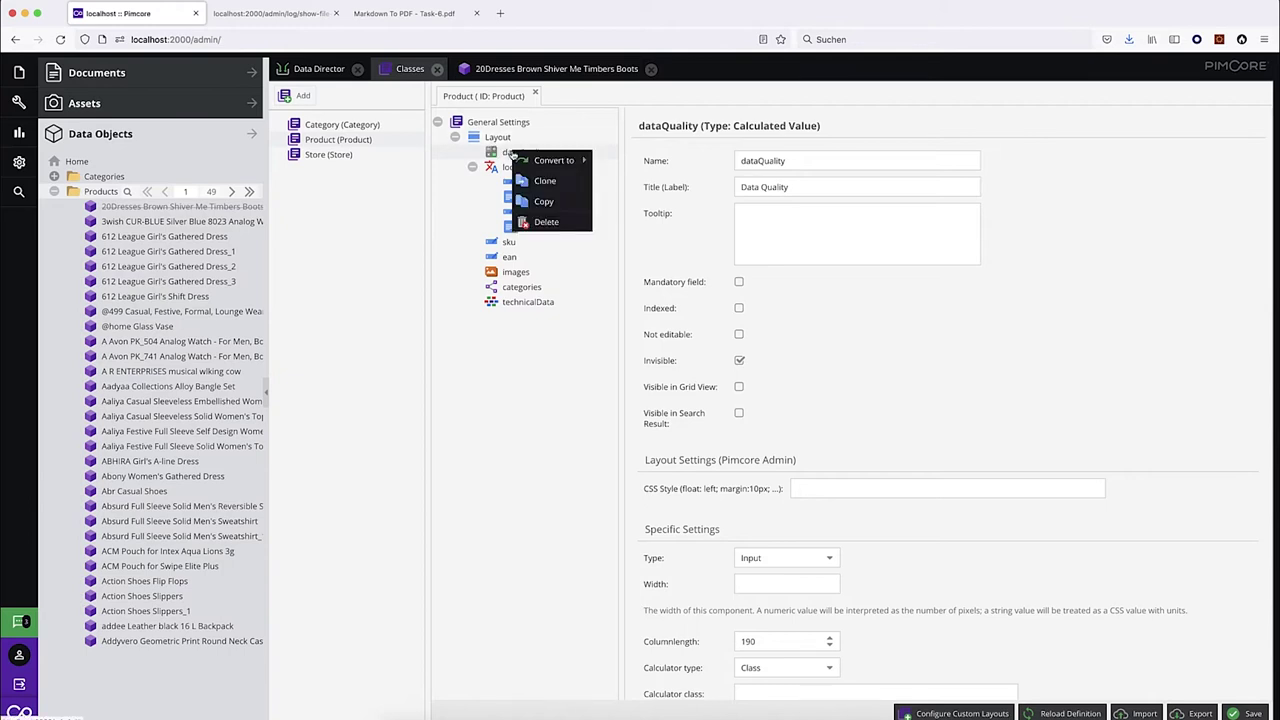
click(547, 221)
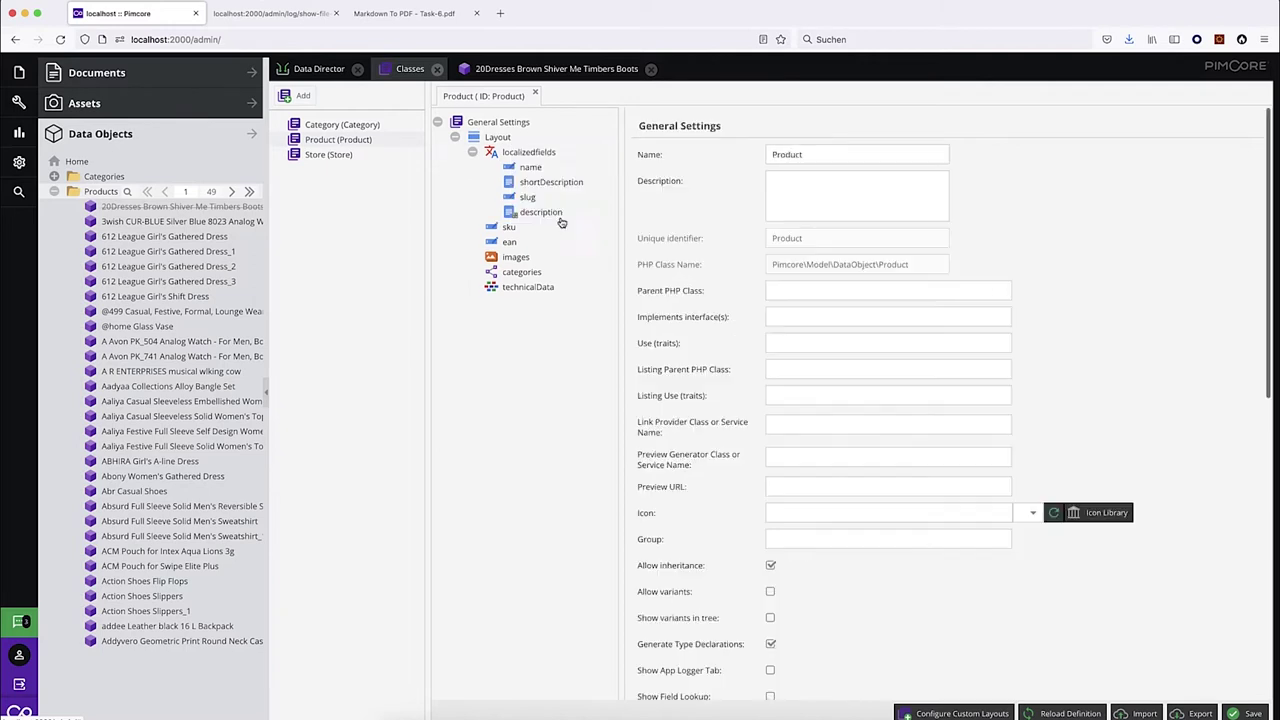
right_click(500, 140)
mouse_move(590, 168)
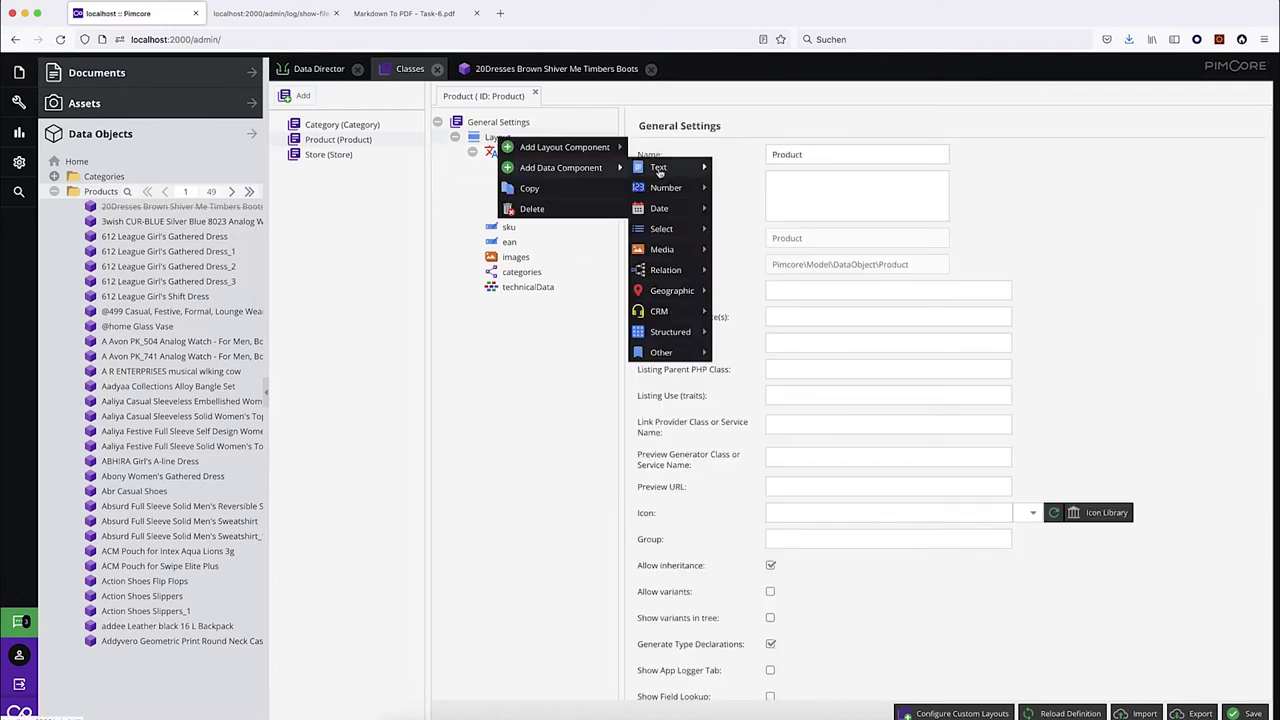
mouse_move(686, 353)
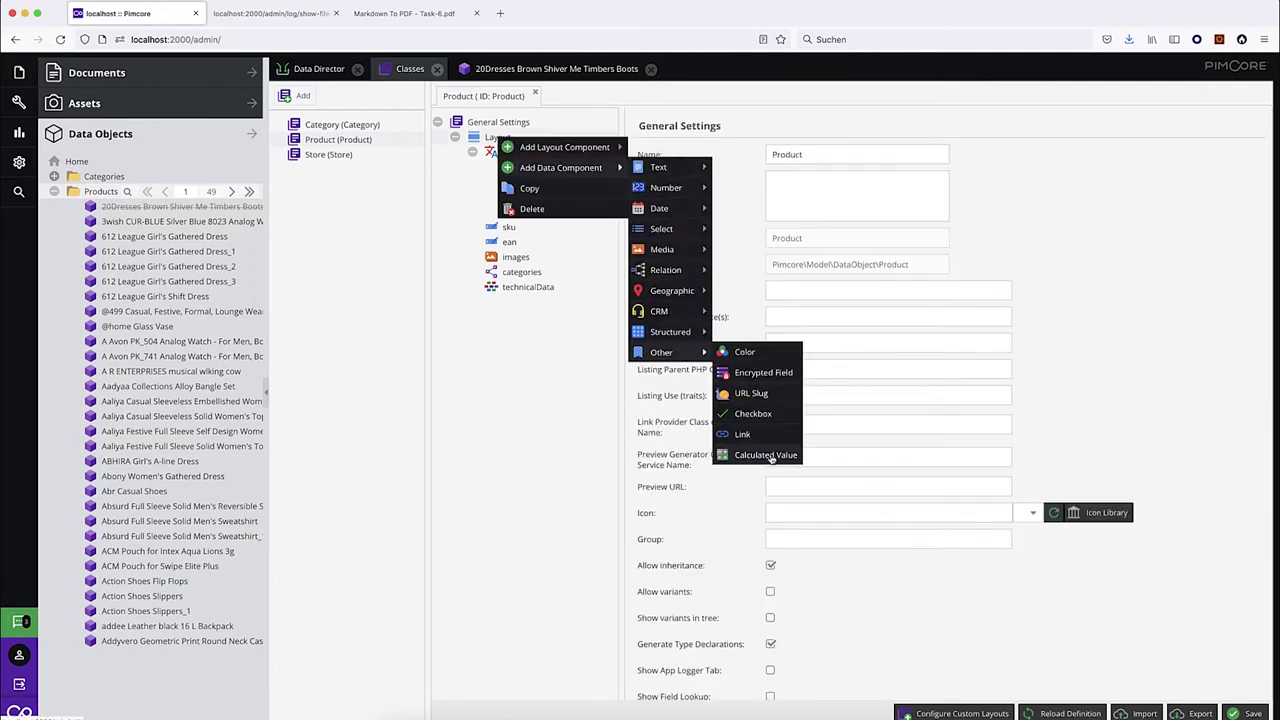
click(770, 456)
drag(520, 301, 533, 151)
Name the field dataQuality with Class calculator, HTML output, width 500, and save the class.
click(814, 160)
text(dar)
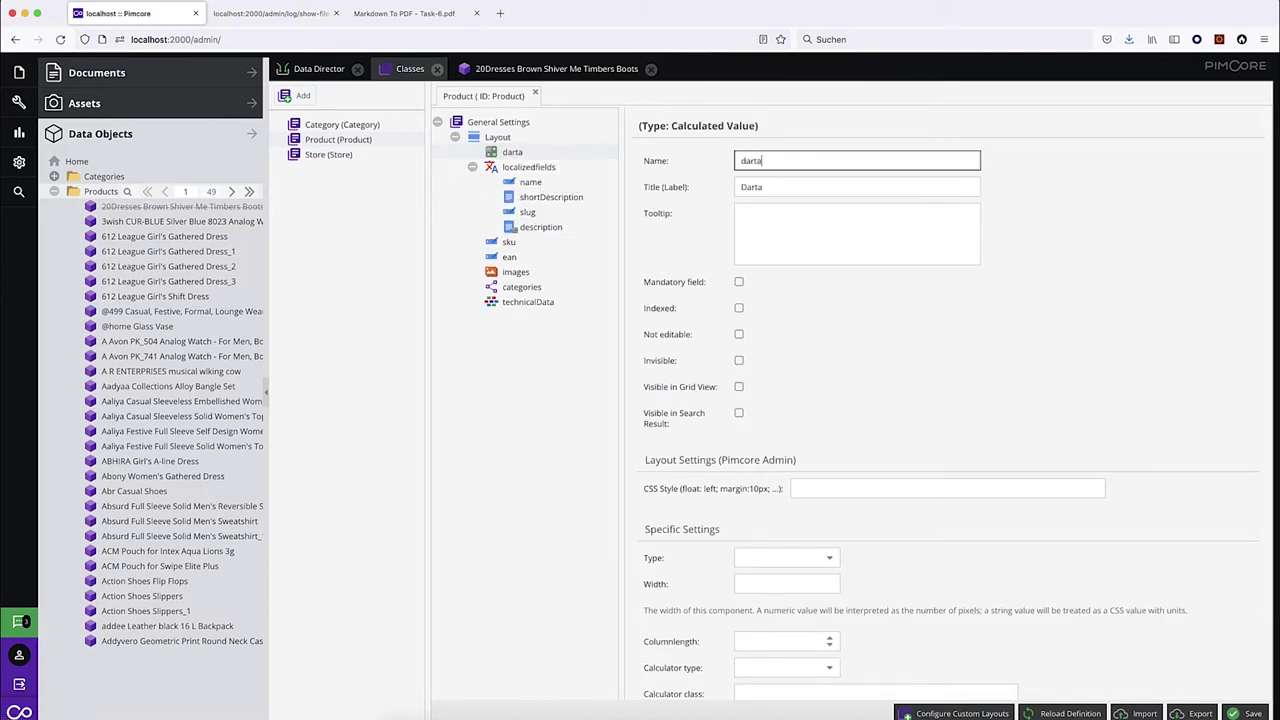
key(BackSpace)
text(taQuality)
scroll(963, 360, down, 2)
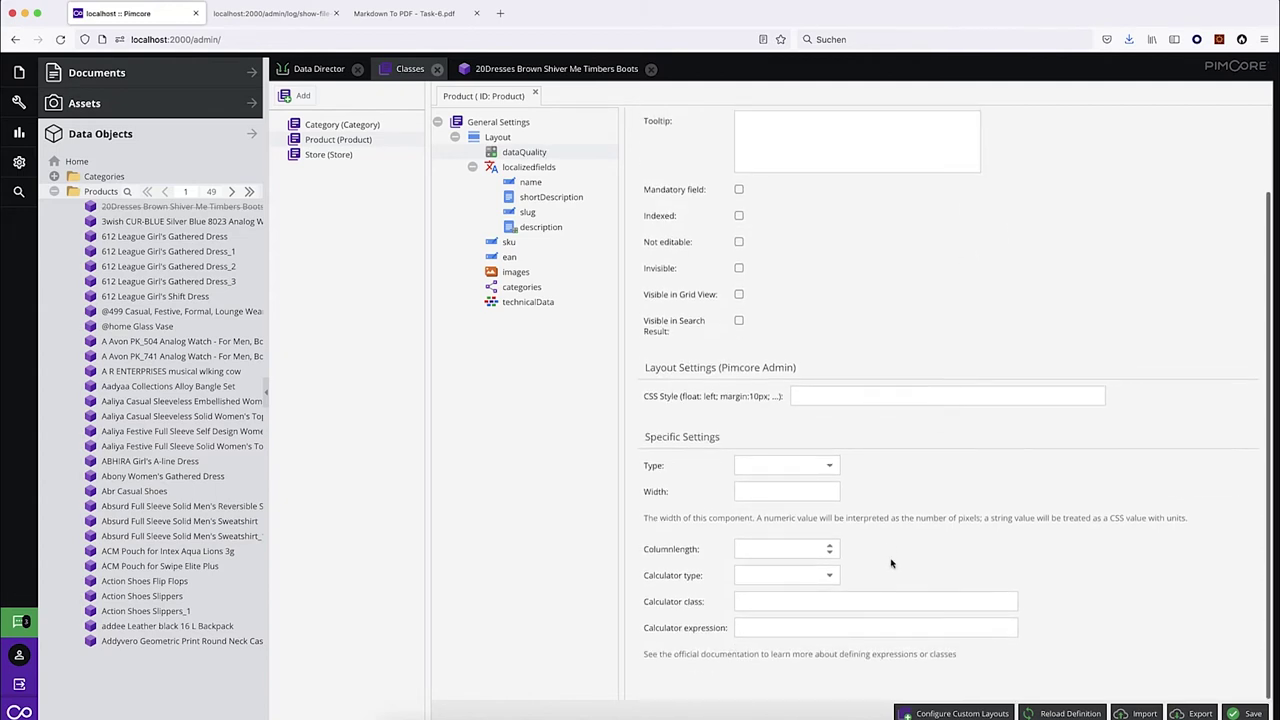
click(831, 576)
click(780, 597)
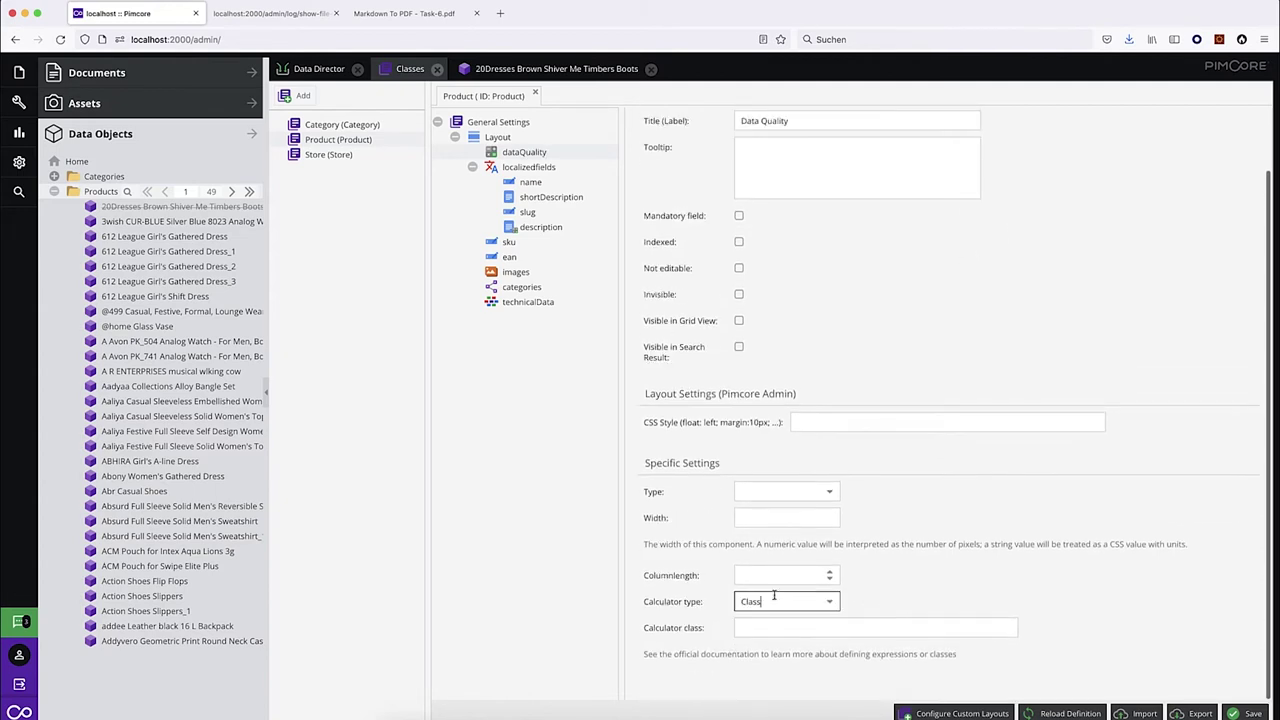
click(824, 493)
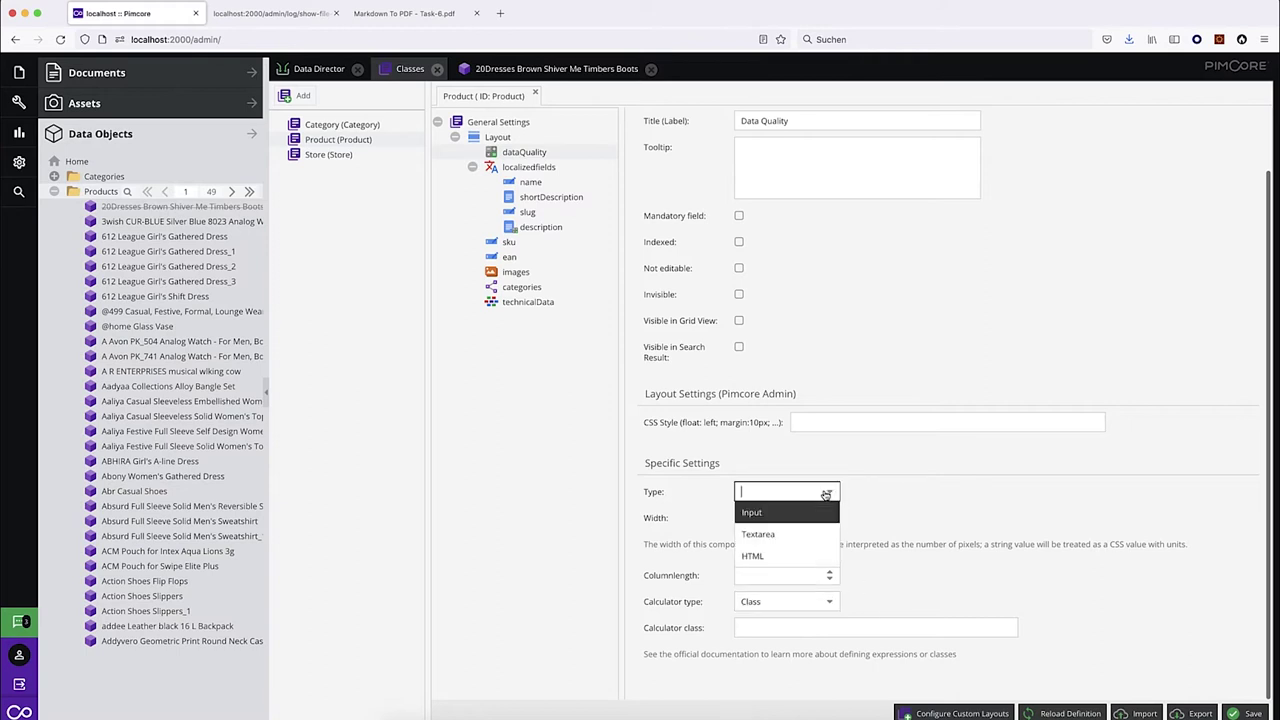
click(778, 557)
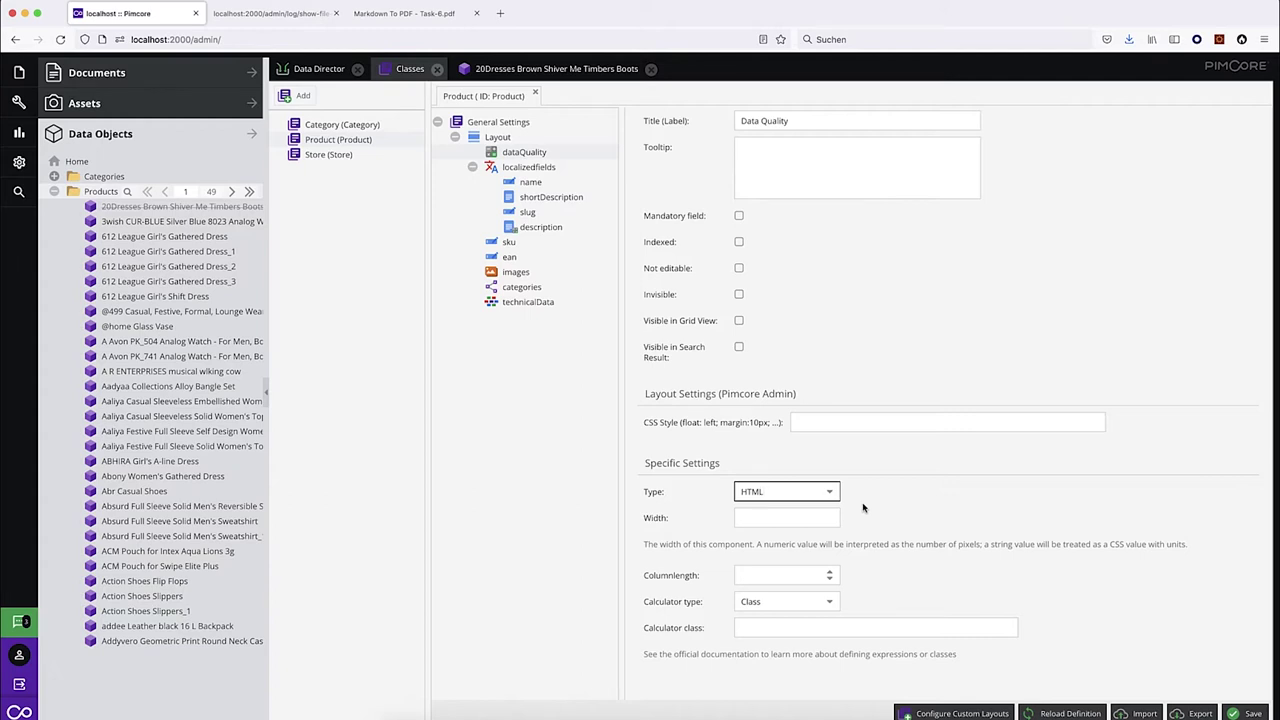
click(808, 518)
text(500)
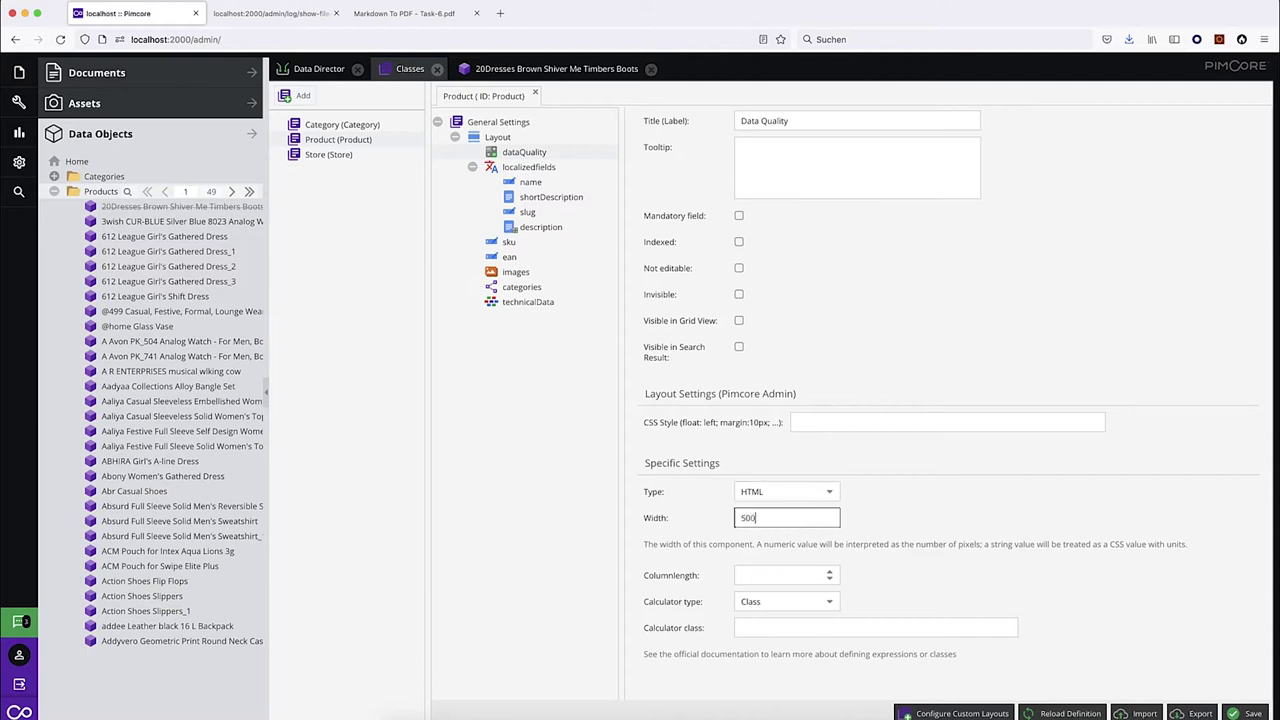
click(1243, 712)
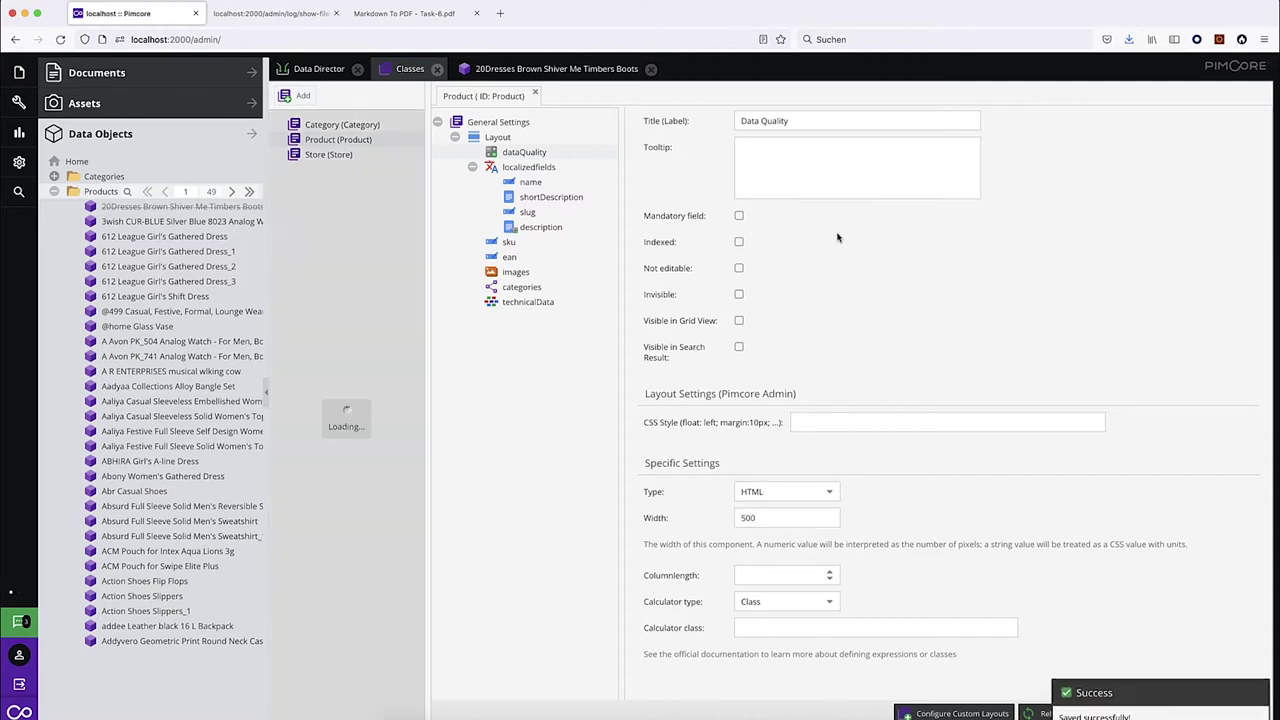
Reload the Data Quality dataport's attribute mapping to pick up the new field.
click(320, 70)
click(575, 125)
click(1130, 152)
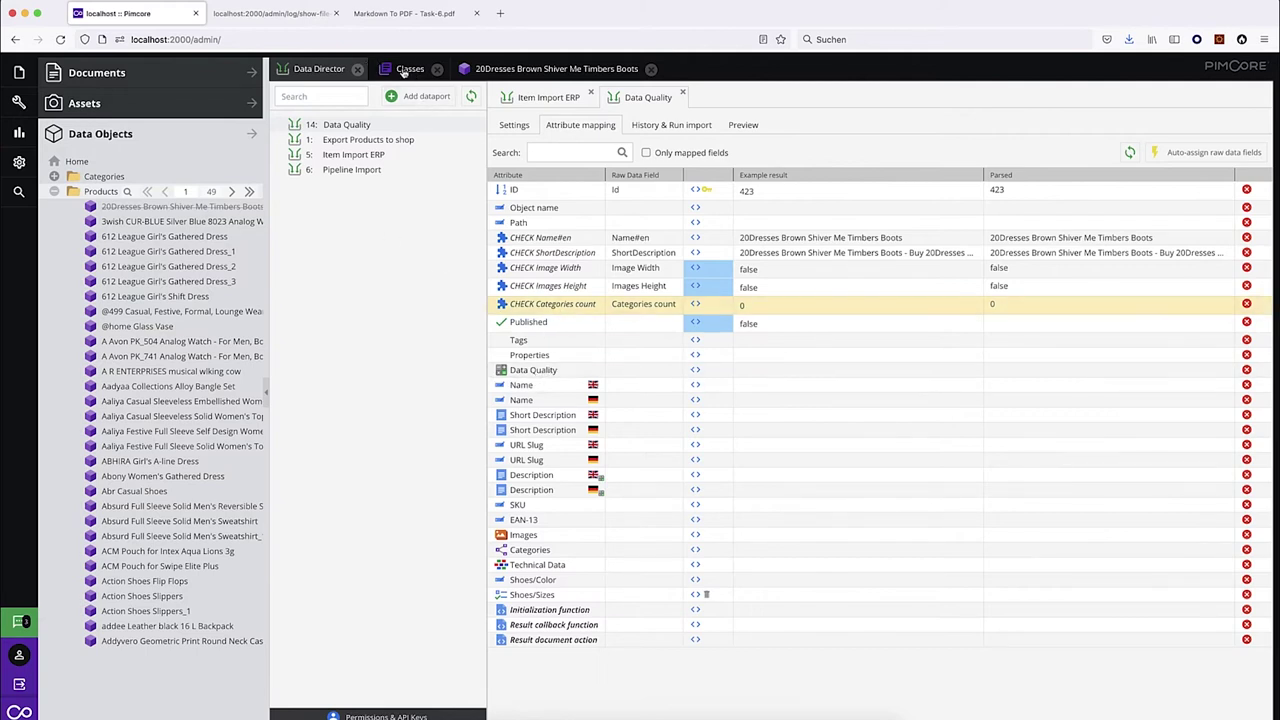
click(403, 70)
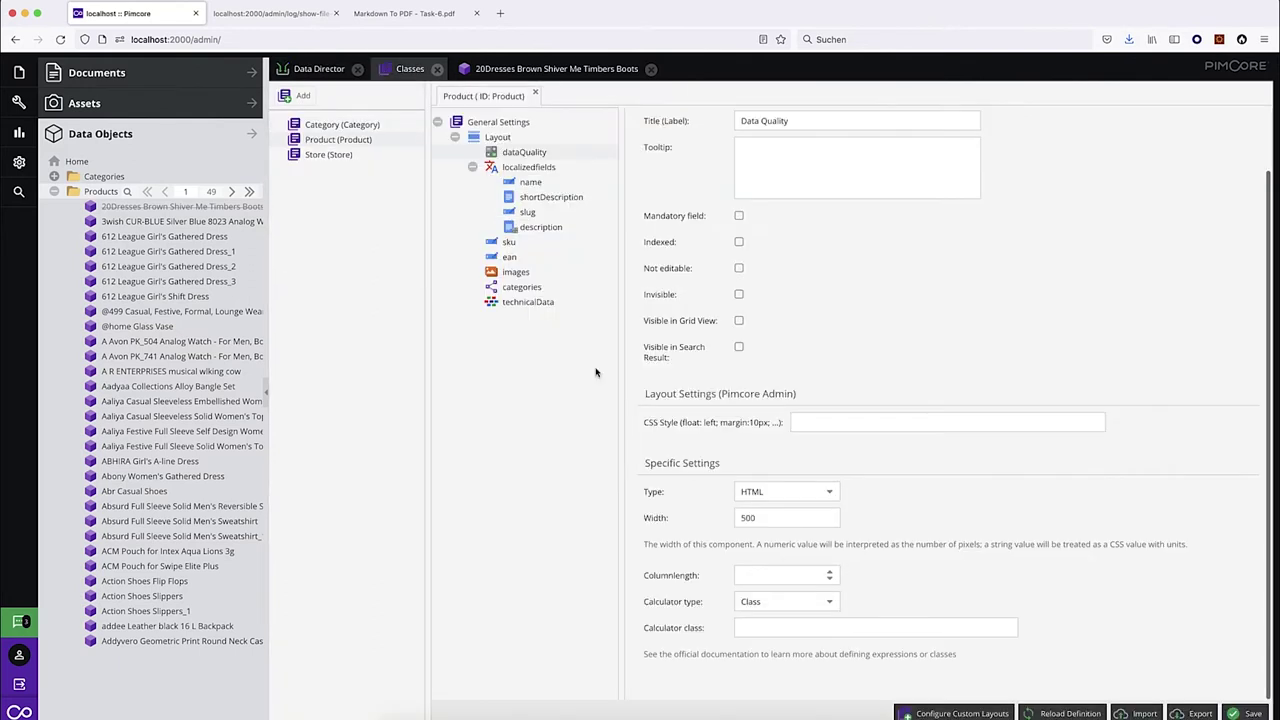
click(807, 628)
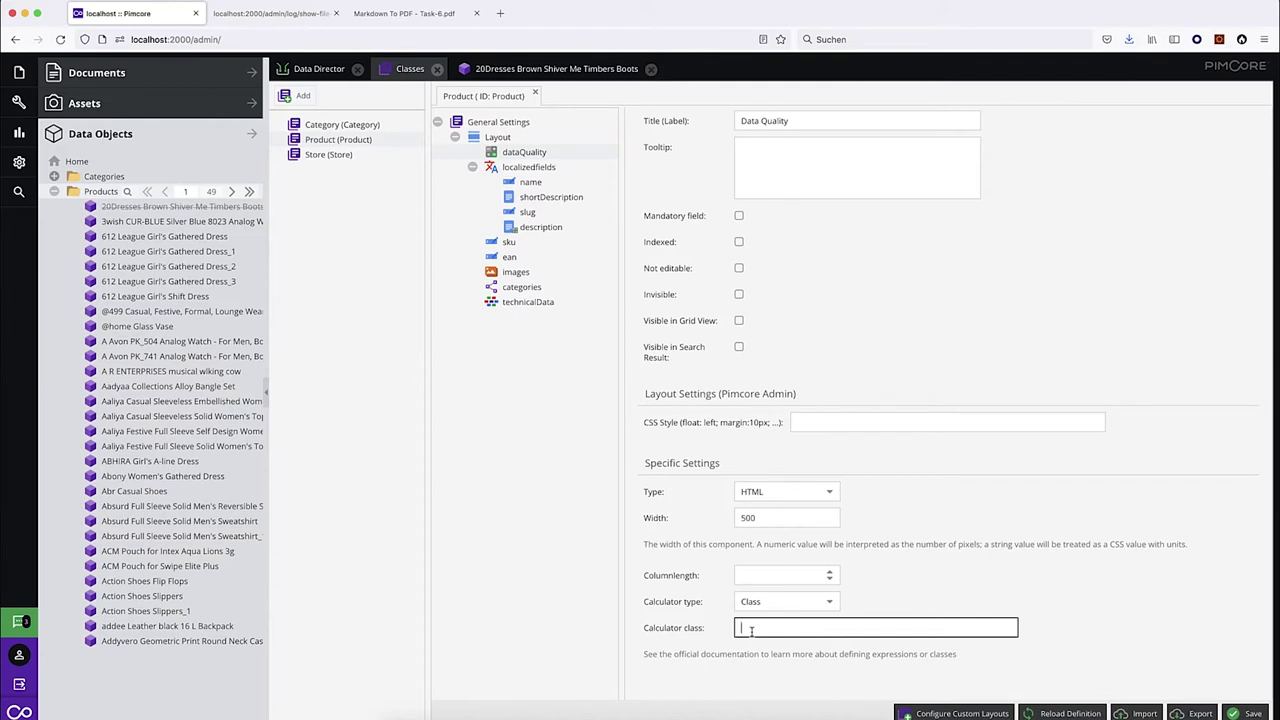
click(826, 604)
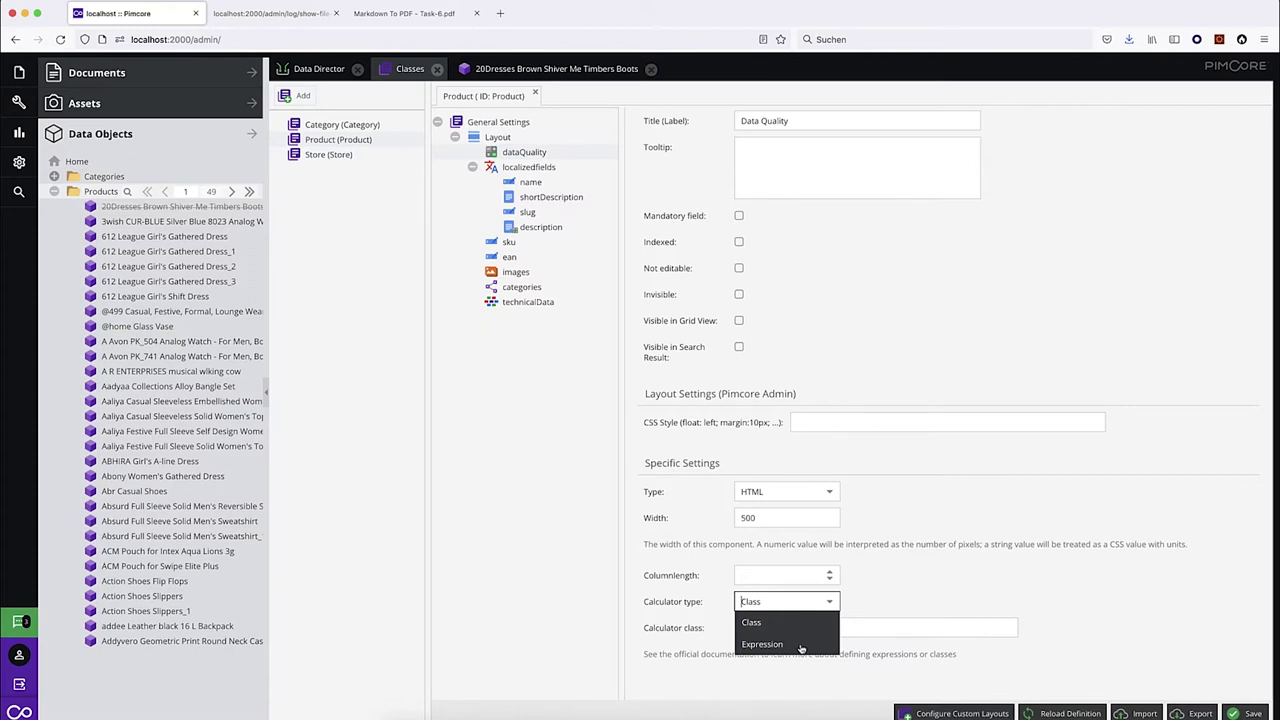
click(529, 556)
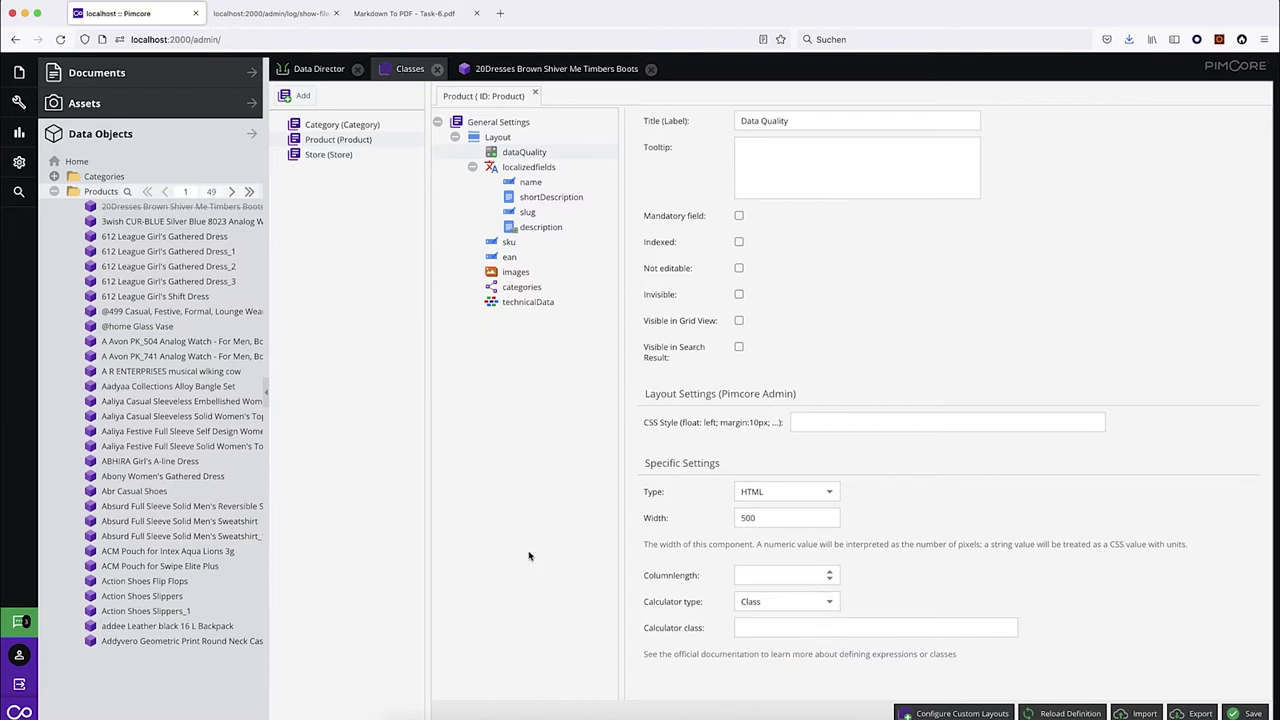
click(314, 70)
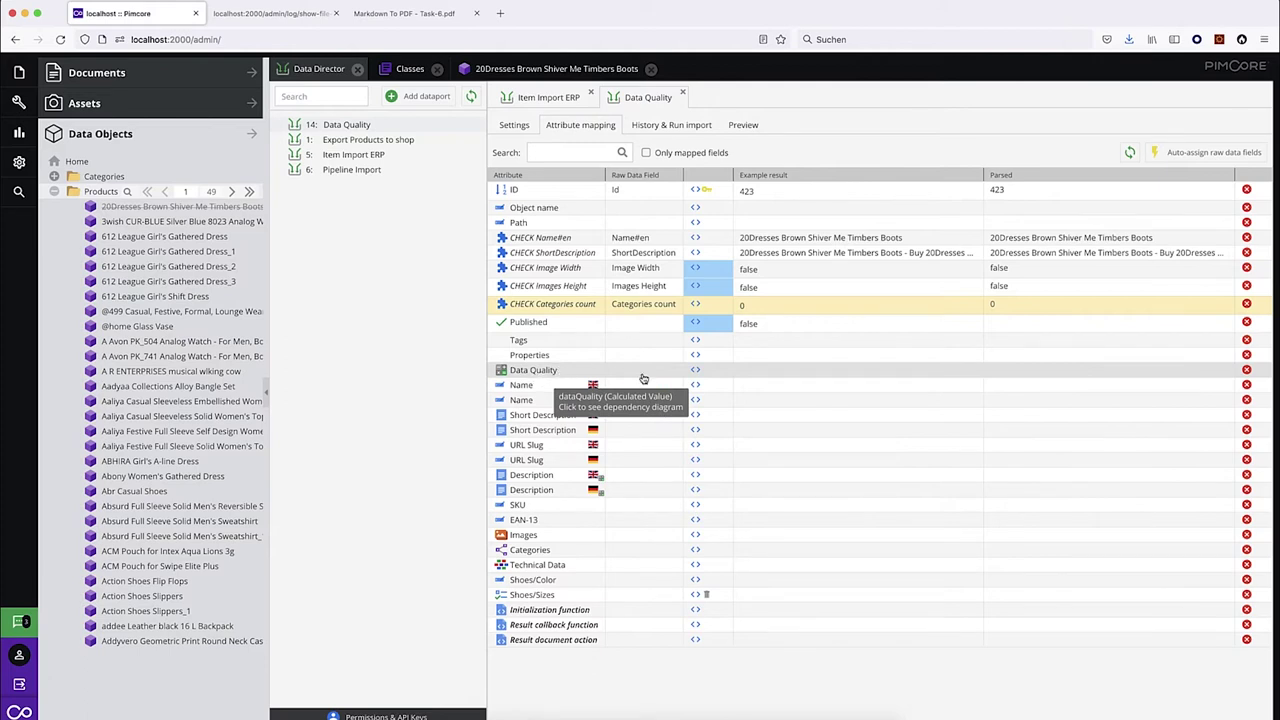
Apply the 'Check data quality' template to the Data Quality attribute, review its size checks, and save.
click(697, 370)
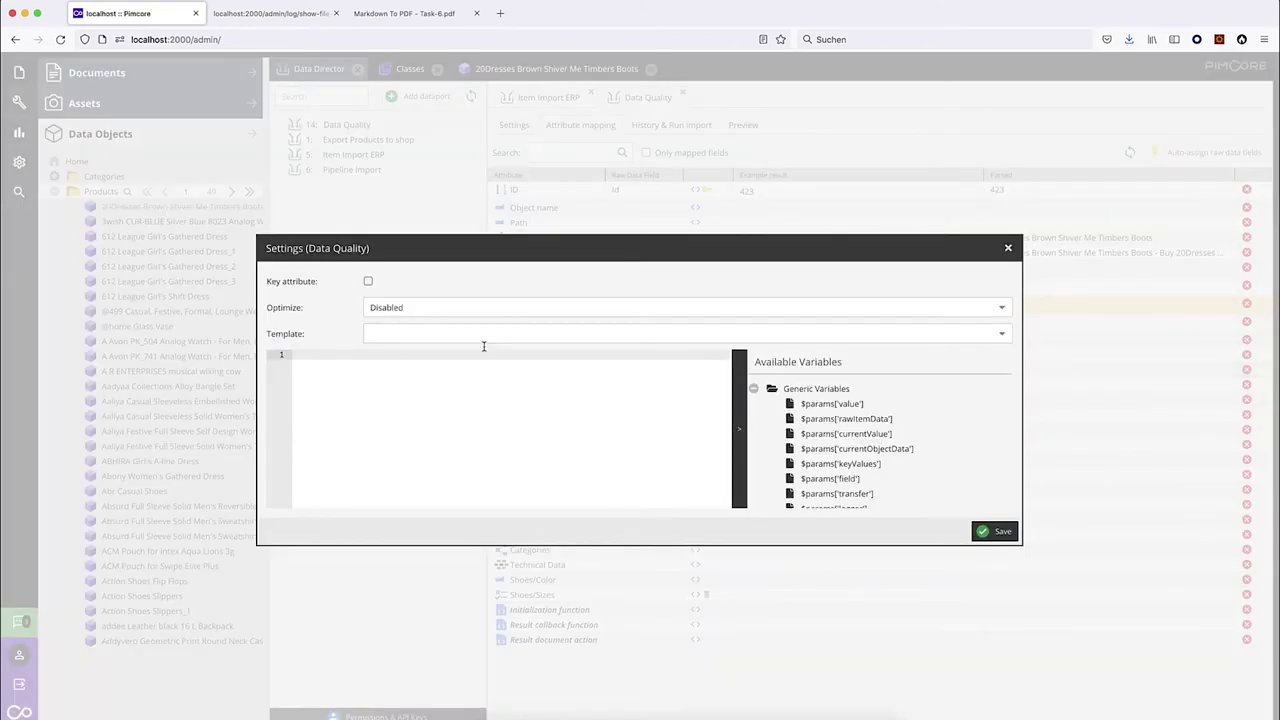
click(1002, 336)
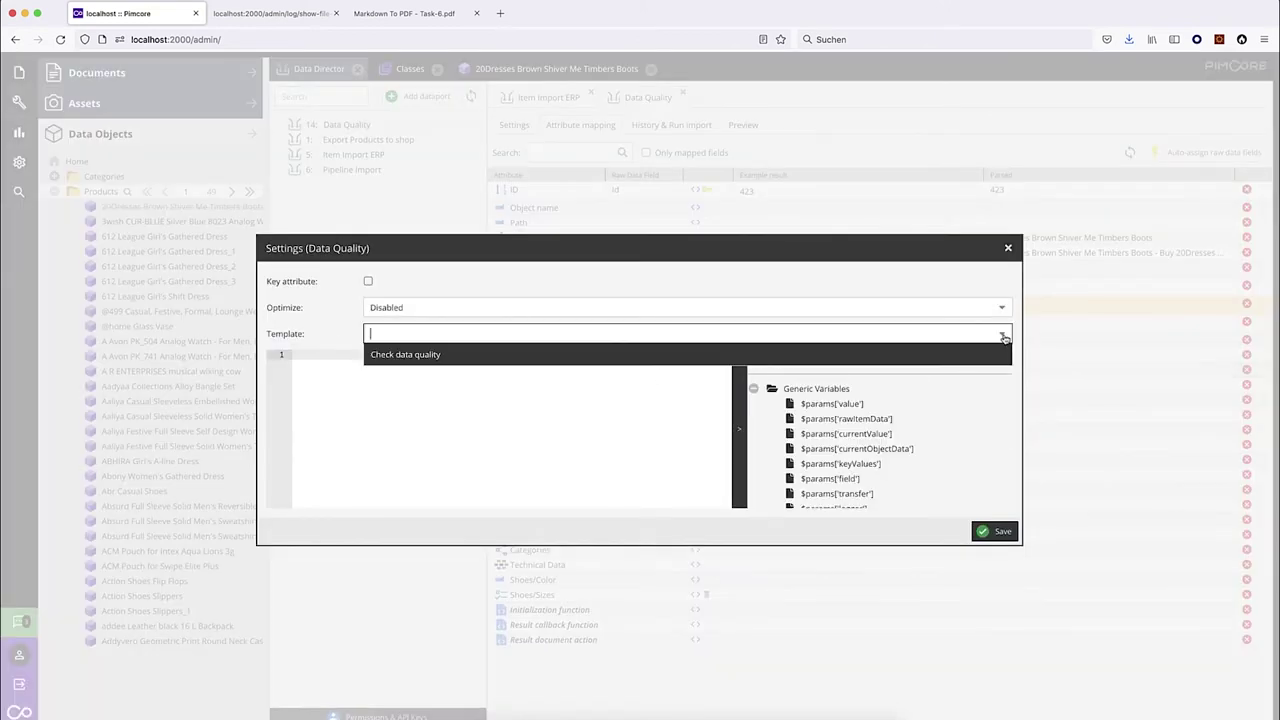
click(432, 355)
click(486, 414)
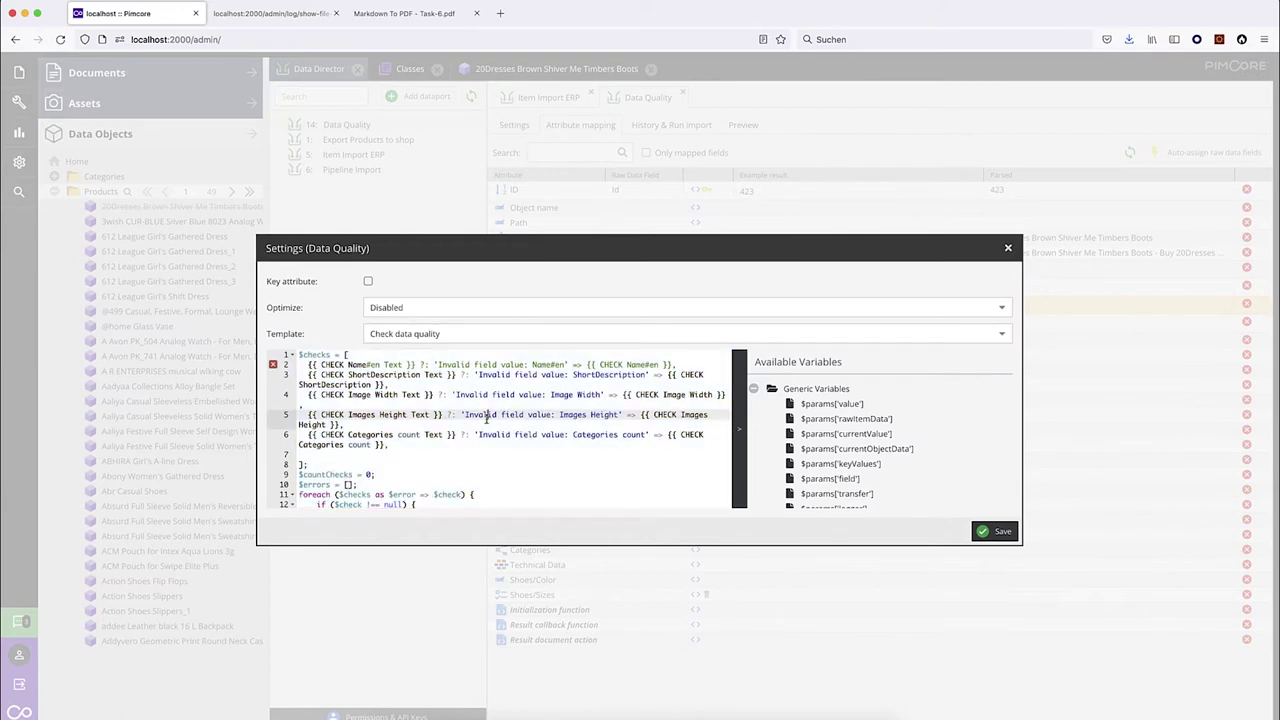
drag(622, 395, 726, 395)
drag(642, 415, 336, 427)
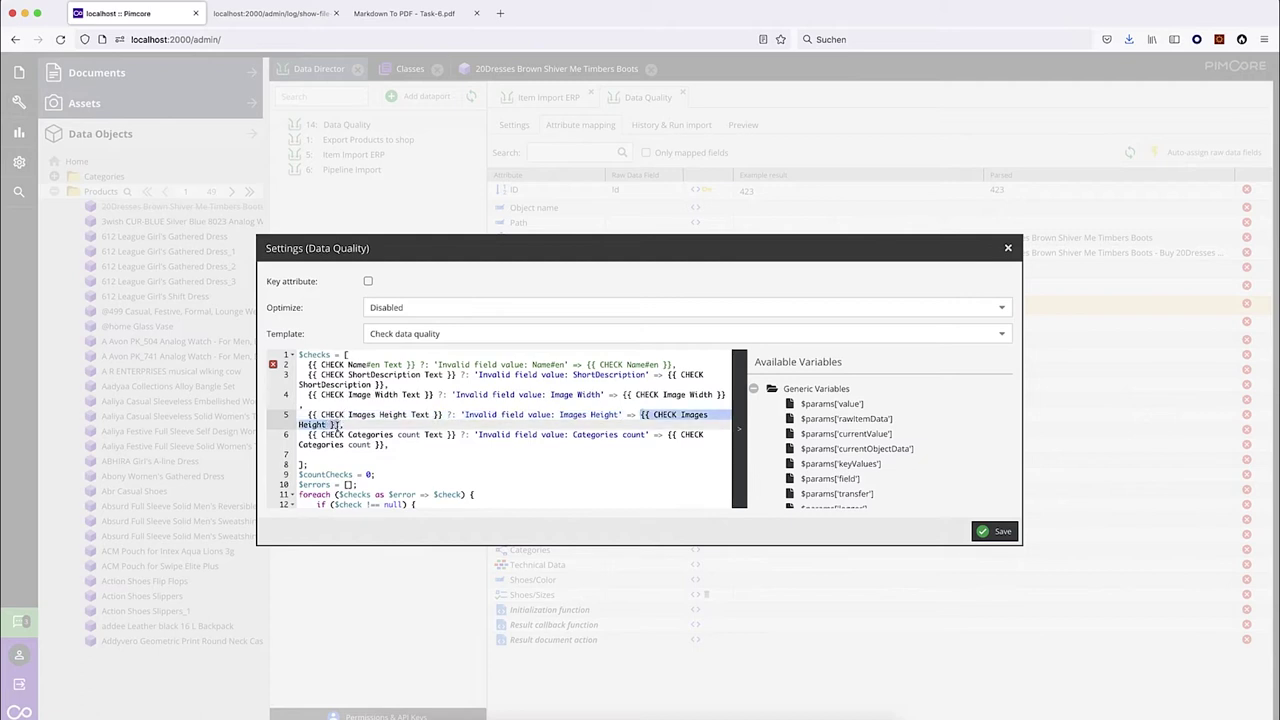
drag(588, 248, 576, 349)
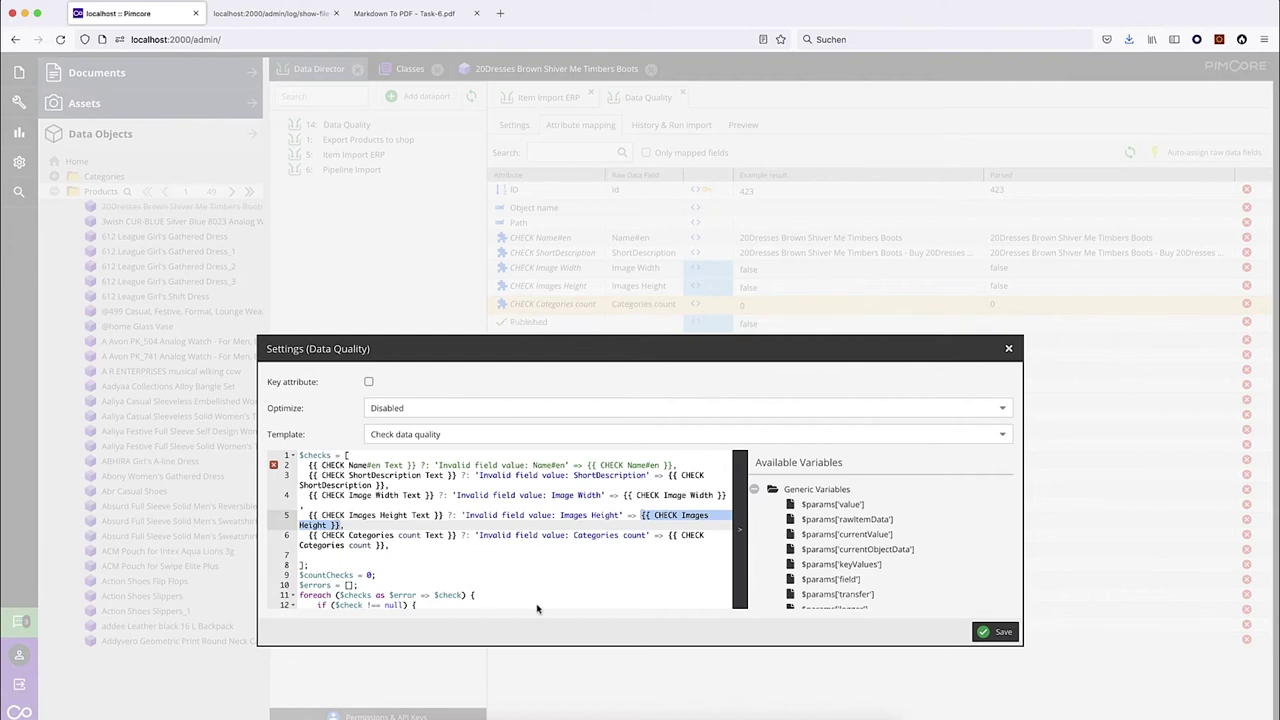
drag(632, 350, 632, 248)
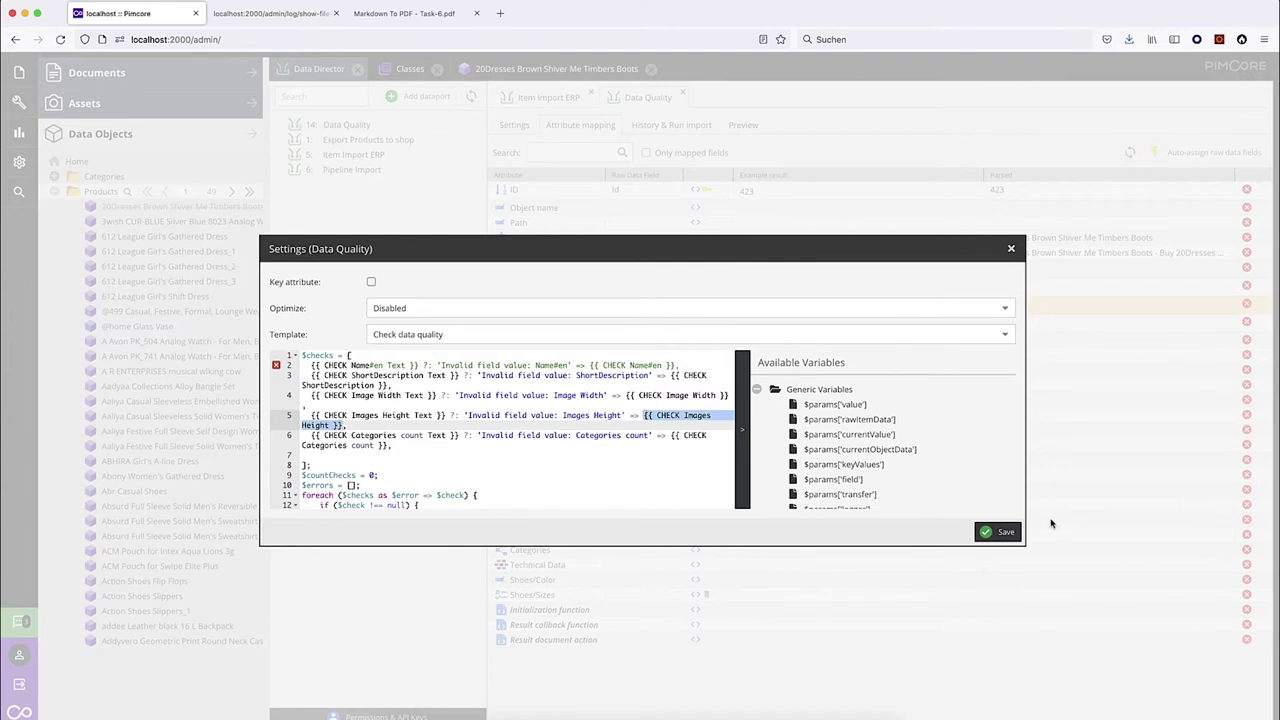
click(998, 531)
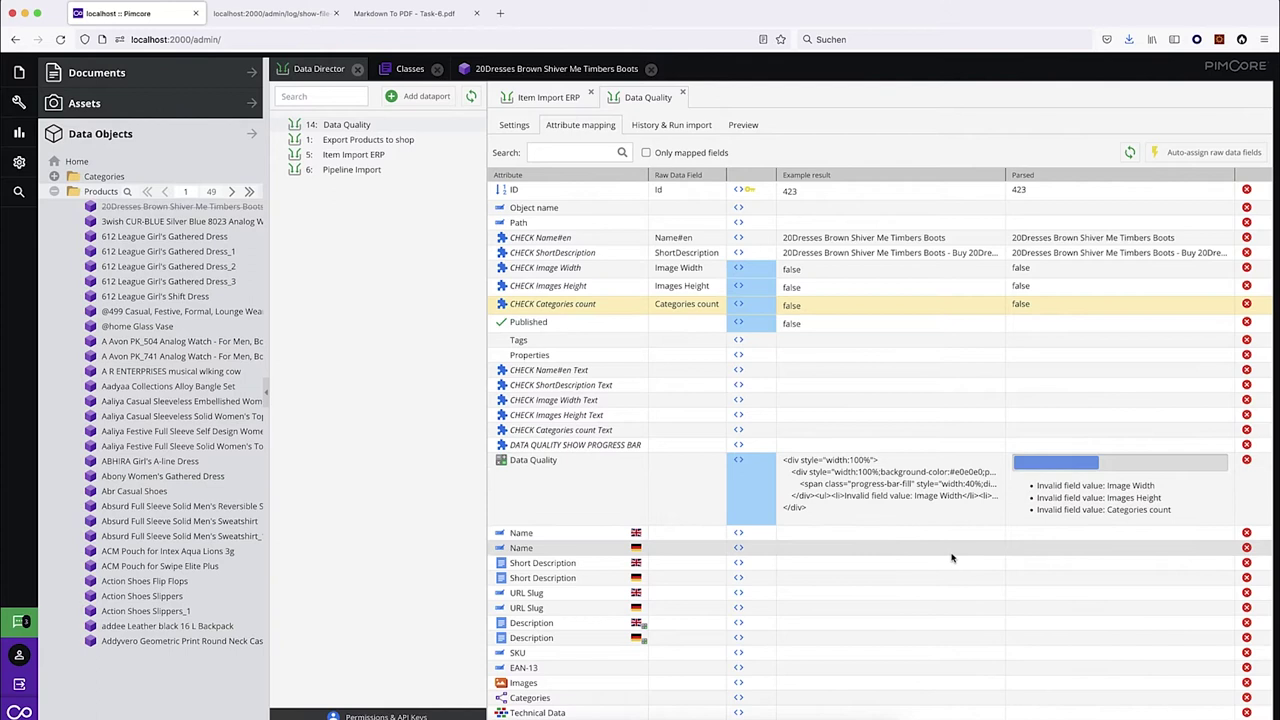
Save & Publish the boots product, review its invalid image width warnings, and return to the mapping.
click(555, 70)
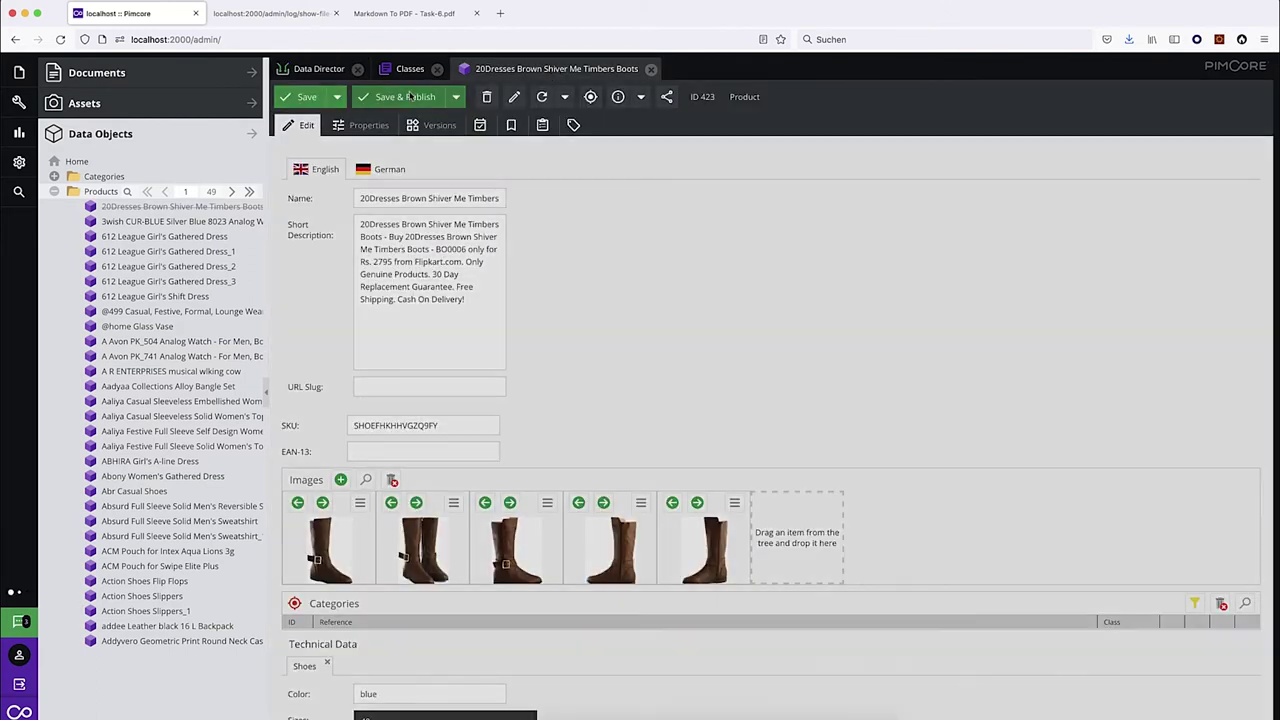
click(409, 96)
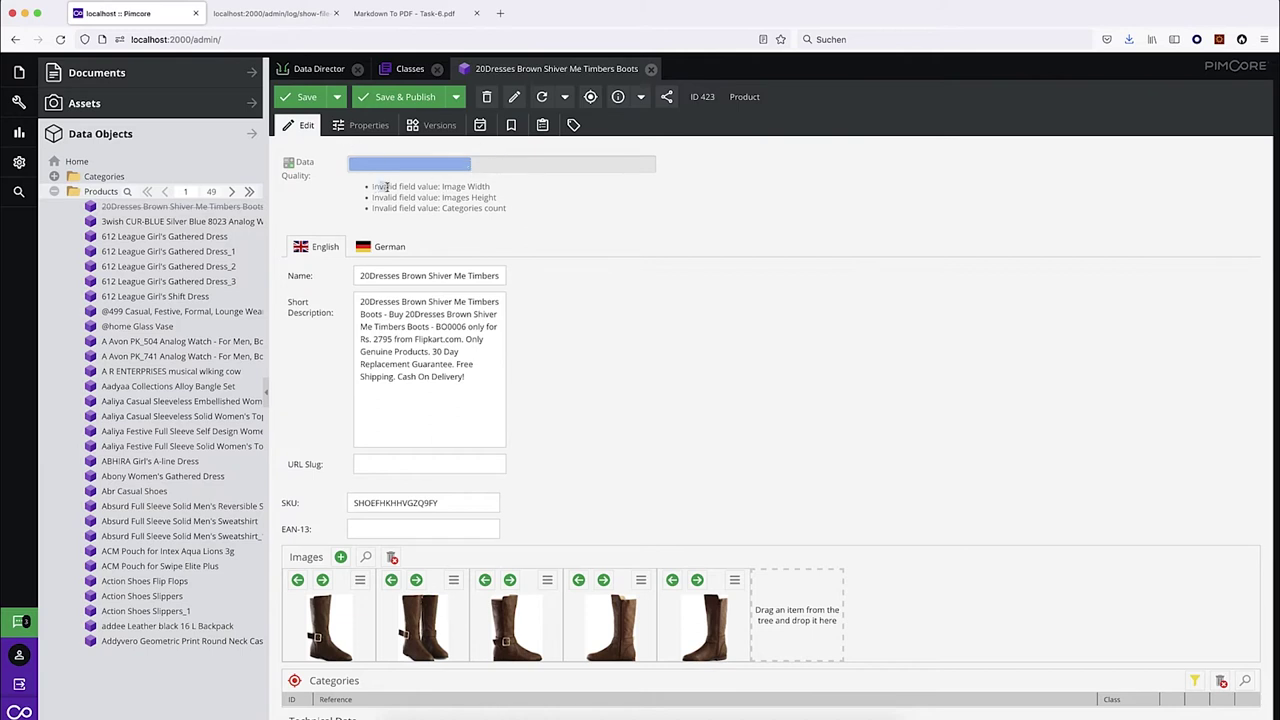
drag(378, 187, 525, 191)
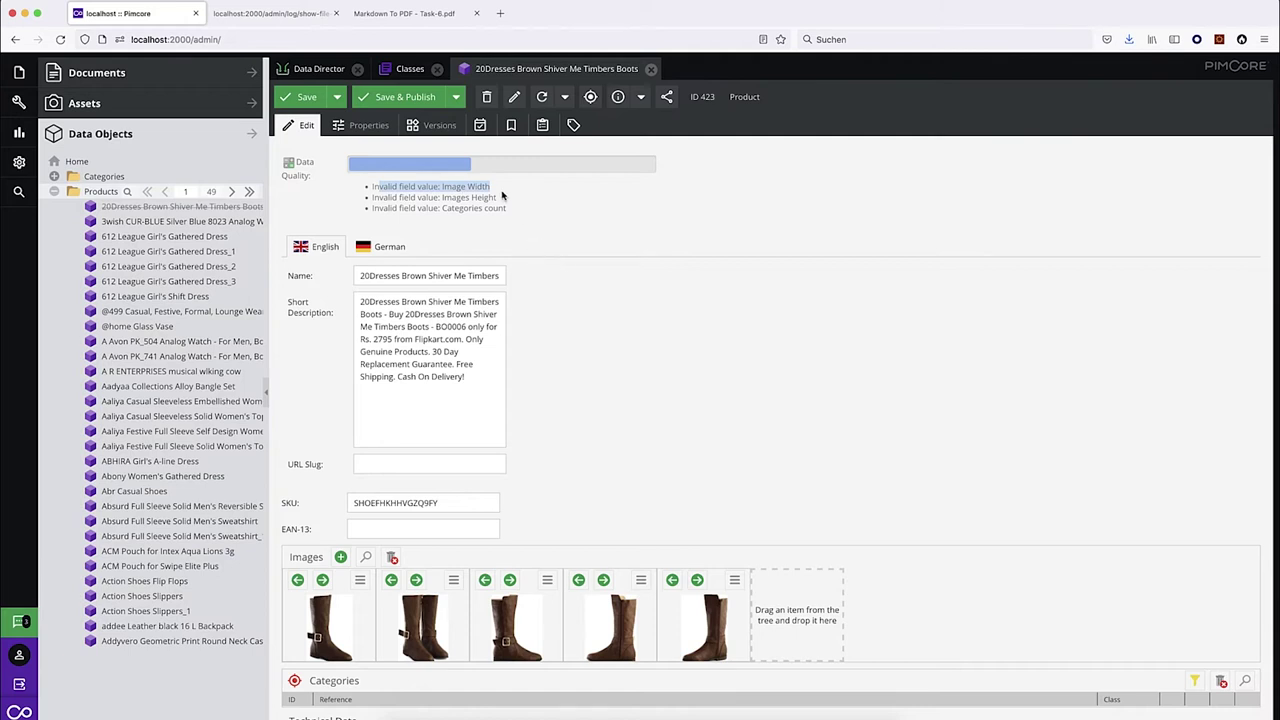
click(502, 196)
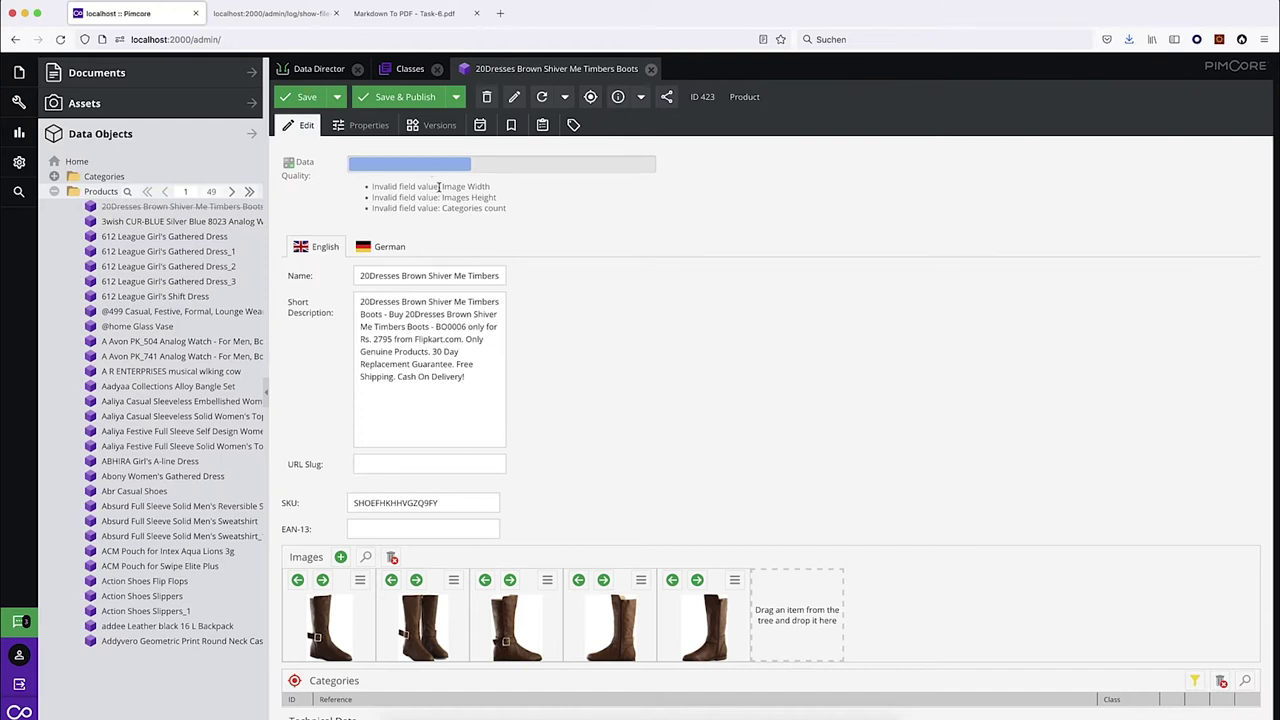
drag(439, 187, 368, 191)
click(319, 70)
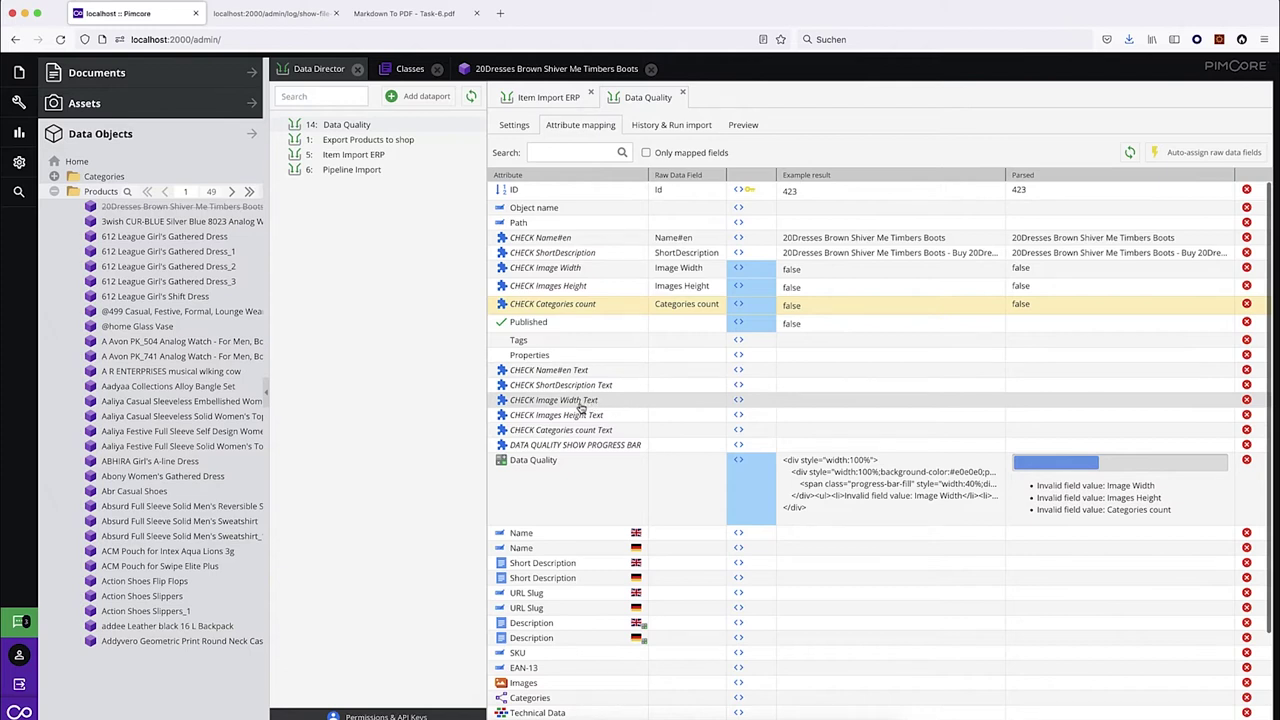
Set the CHECK Image Width Text template to 'Main image width < 1000 px' and save it.
click(740, 401)
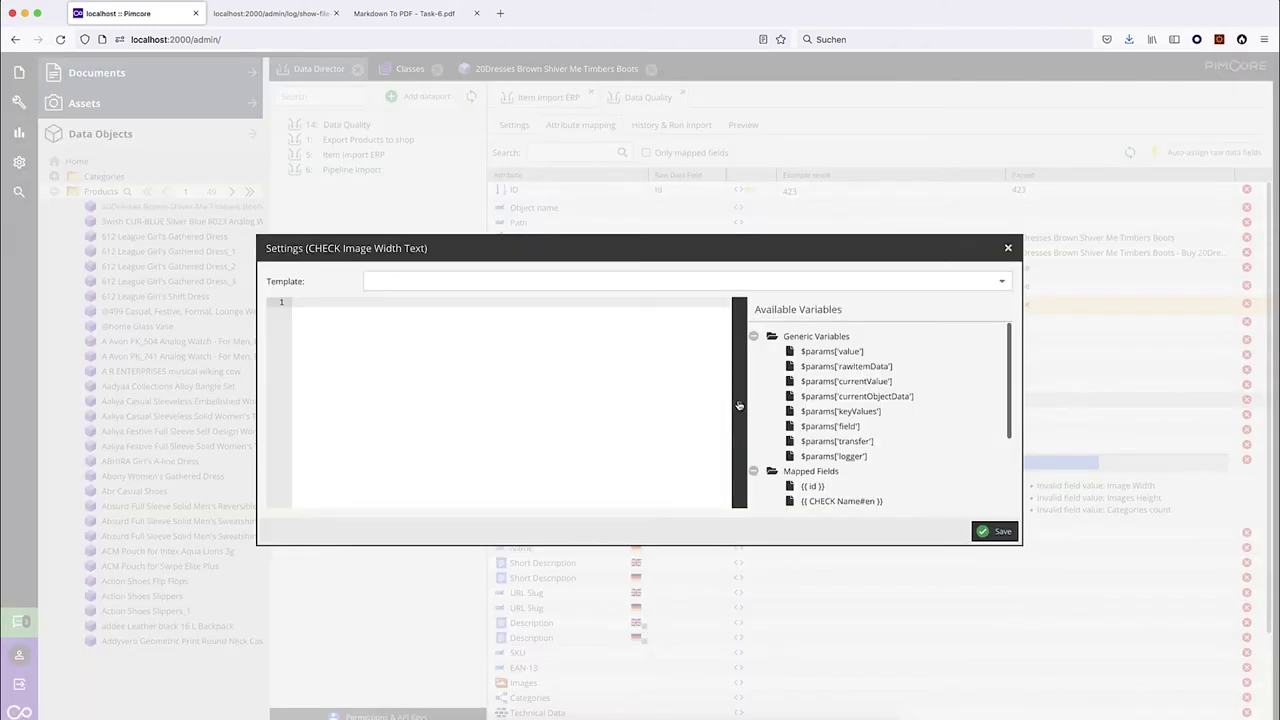
click(459, 359)
text(First)
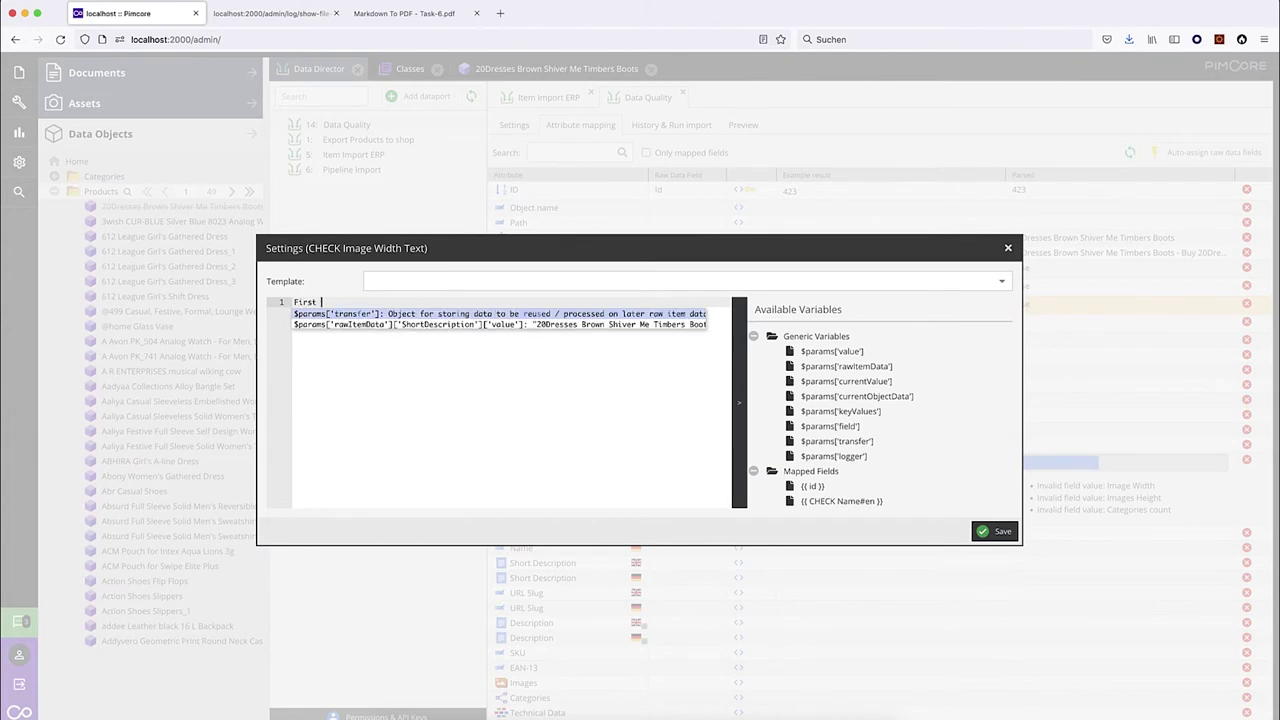
key(shift+Home)
text(Main )
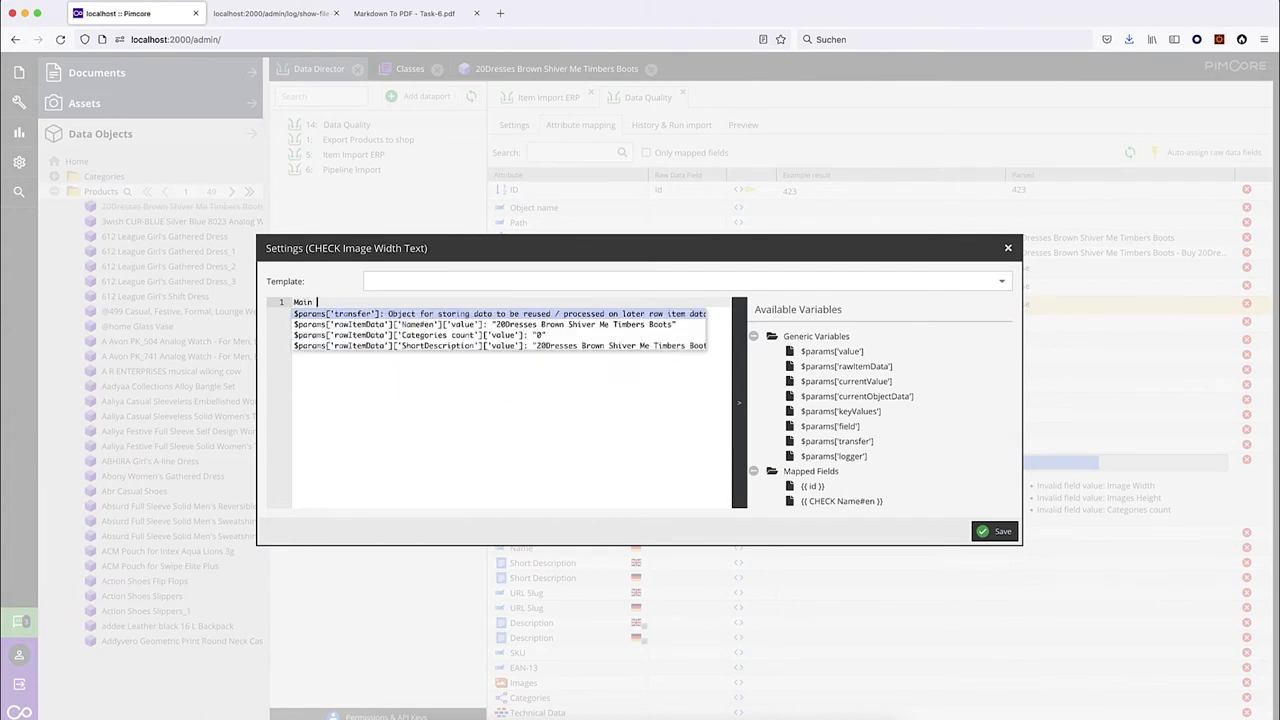
text(image to wide en)
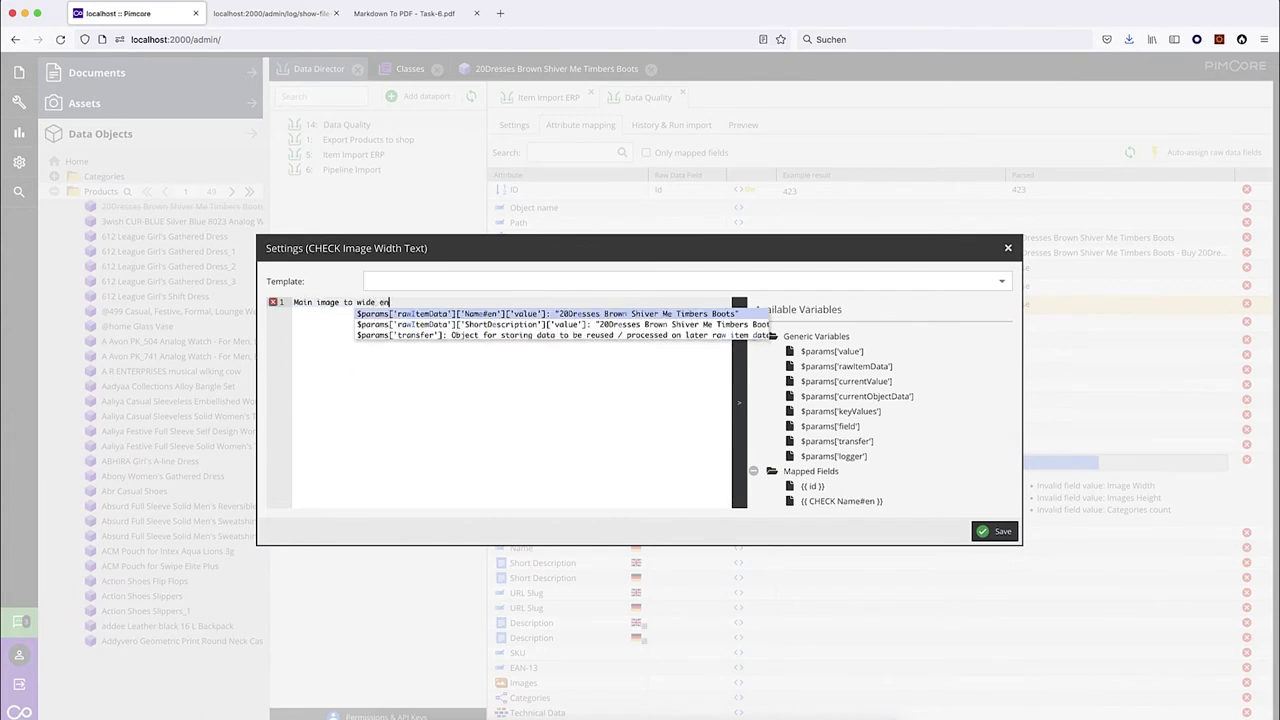
key(BackSpace)
key(BackSpace)
key(BackSpace)
key(BackSpace)
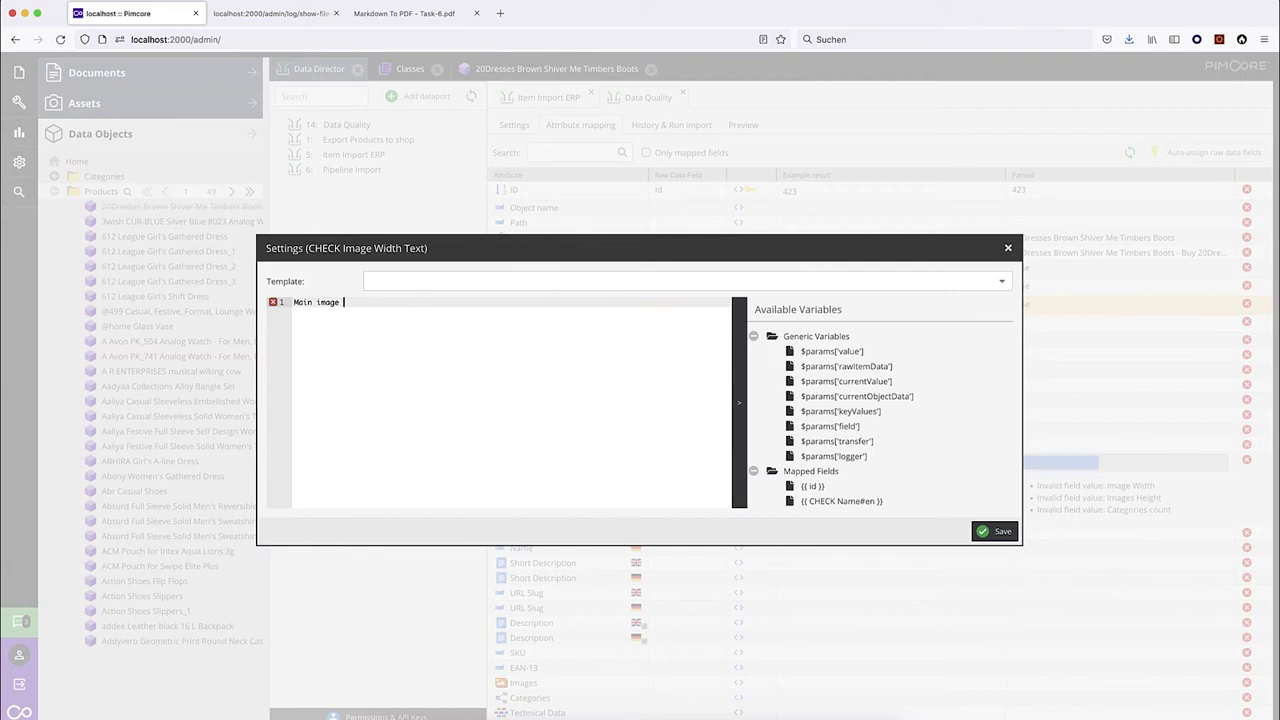
text(width )
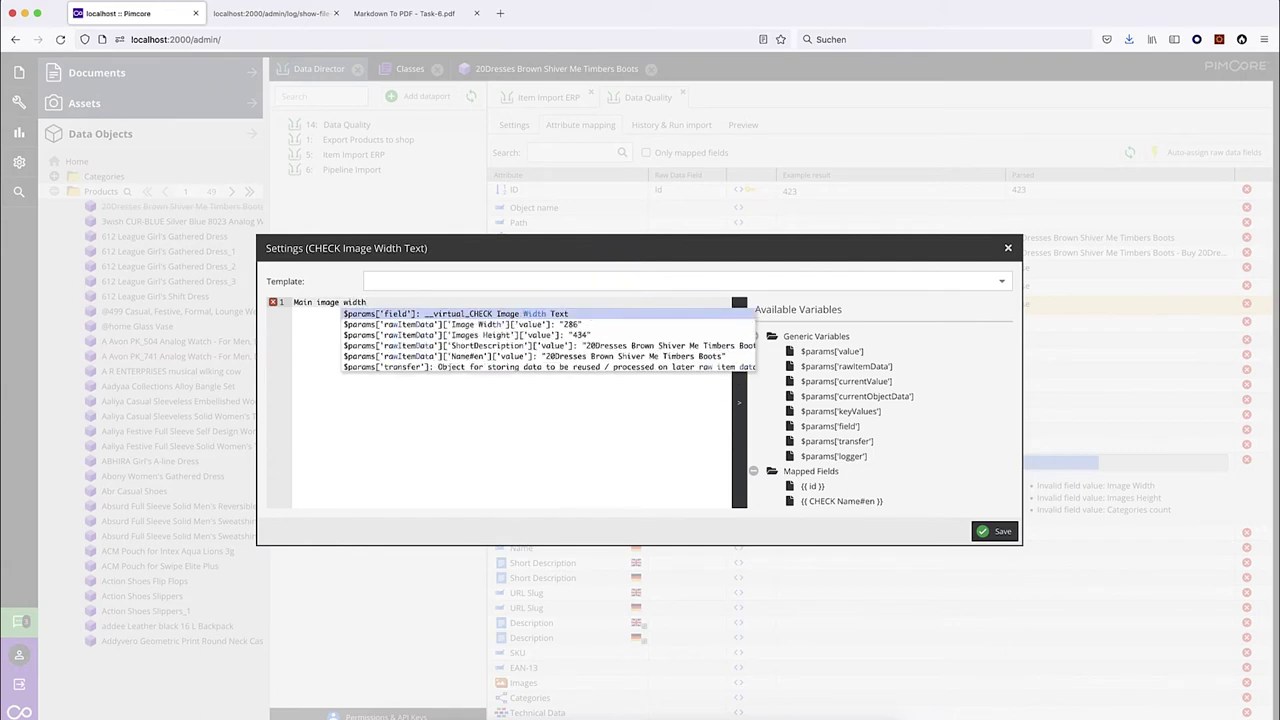
text(= 1000 px;)
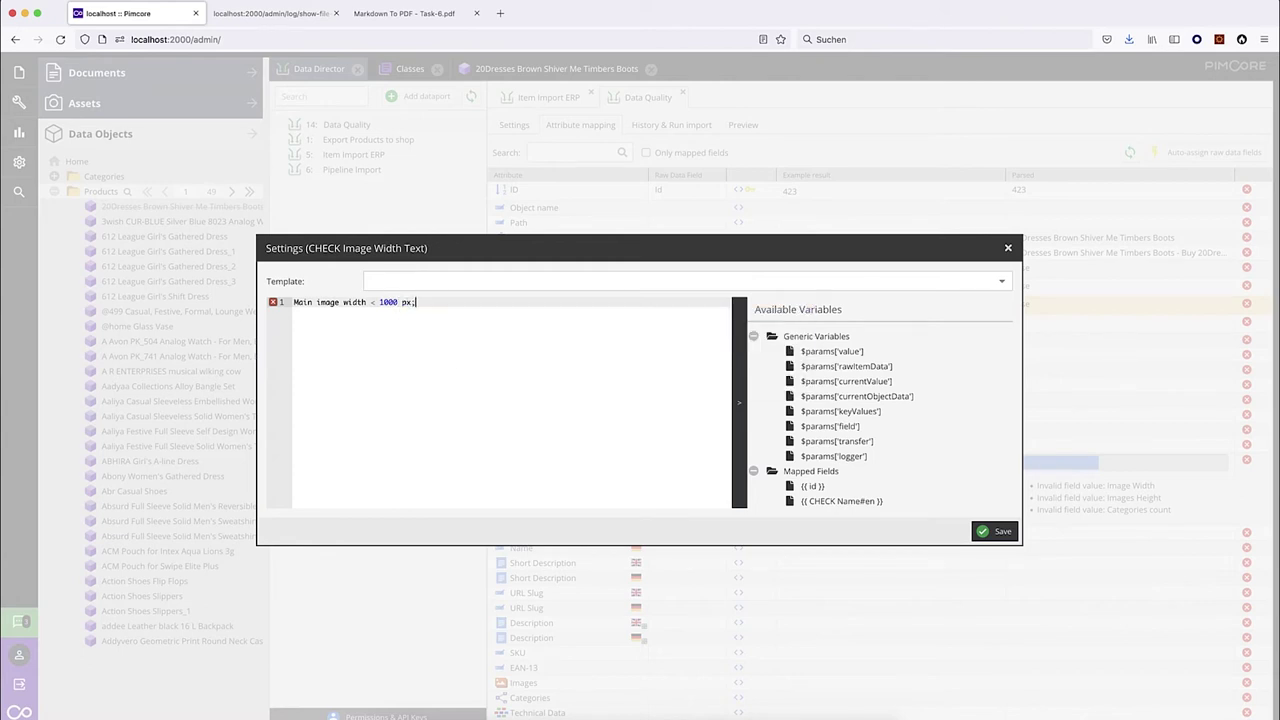
key(BackSpace)
click(985, 532)
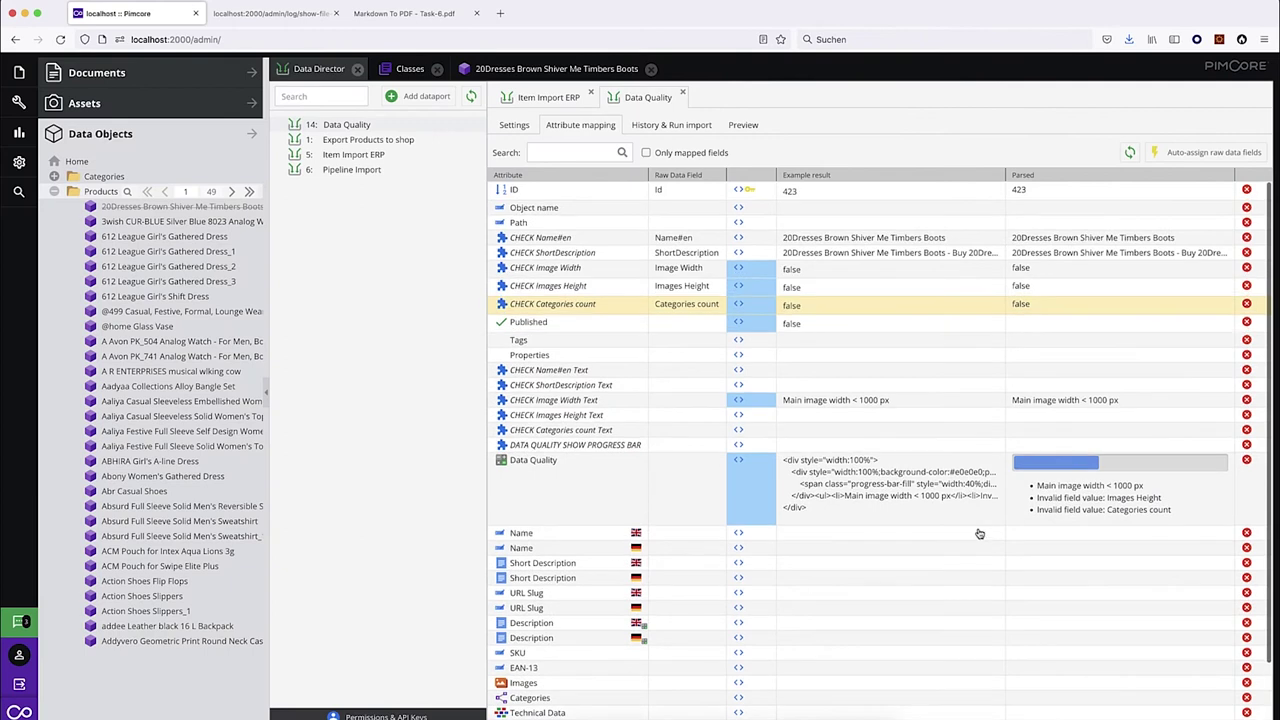
Save & publish the boots product and confirm its warning reads 'Main image width < 1000 px'.
click(556, 72)
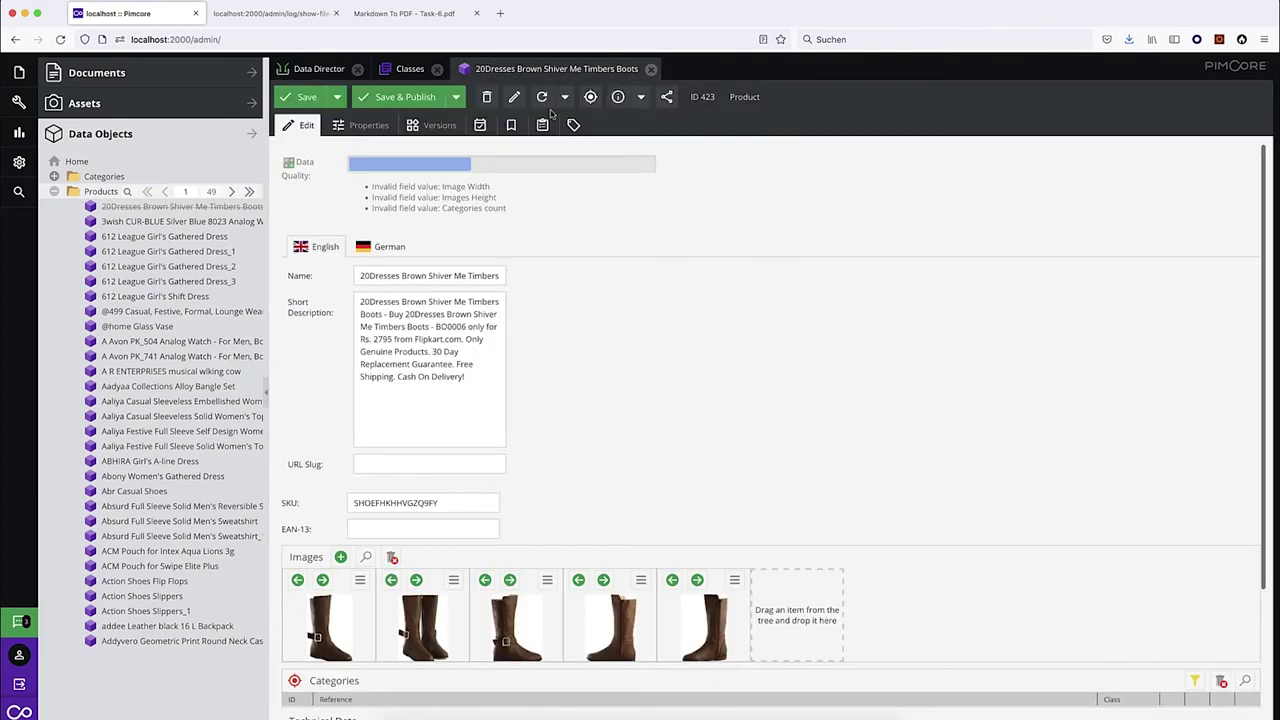
click(420, 100)
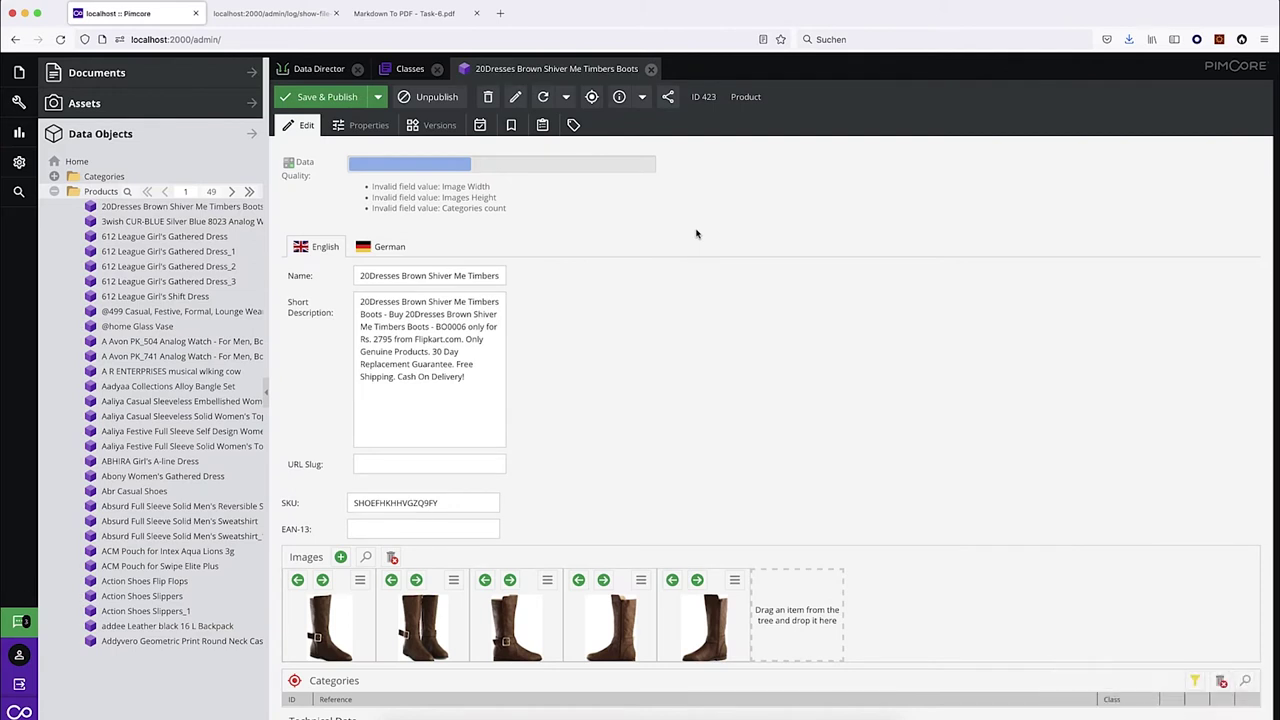
key(ctrl+s)
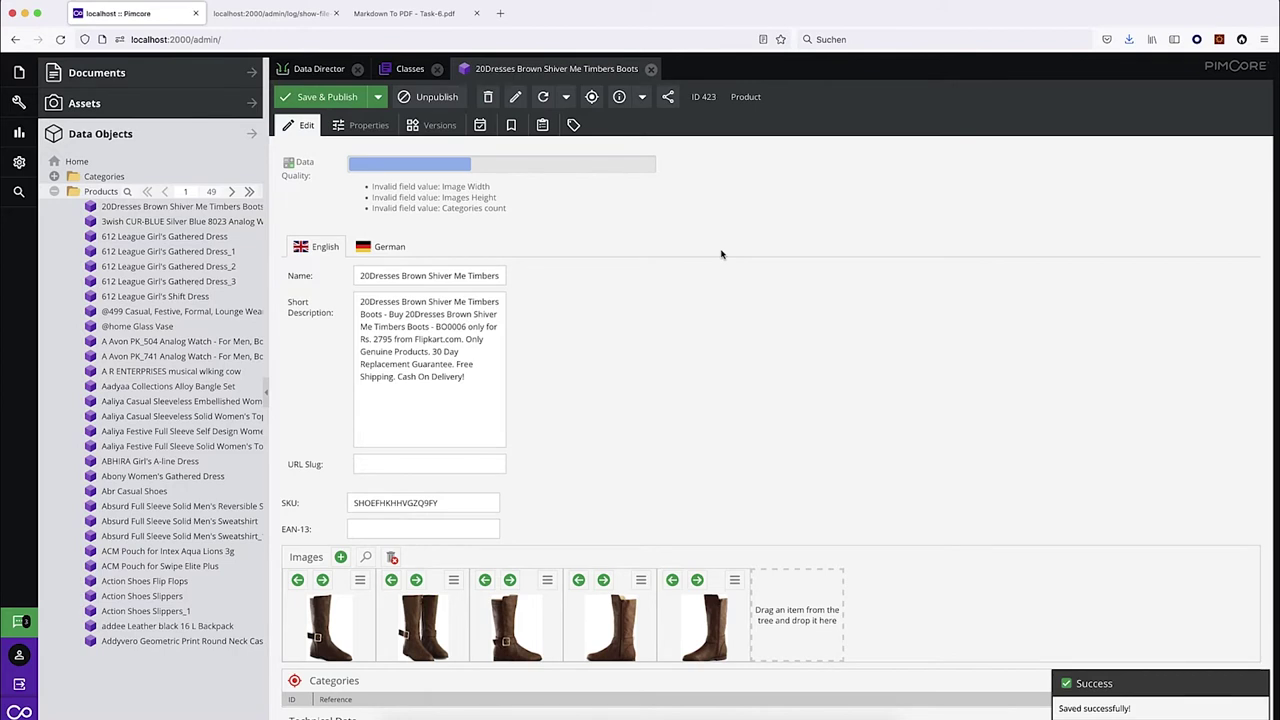
drag(372, 186, 371, 190)
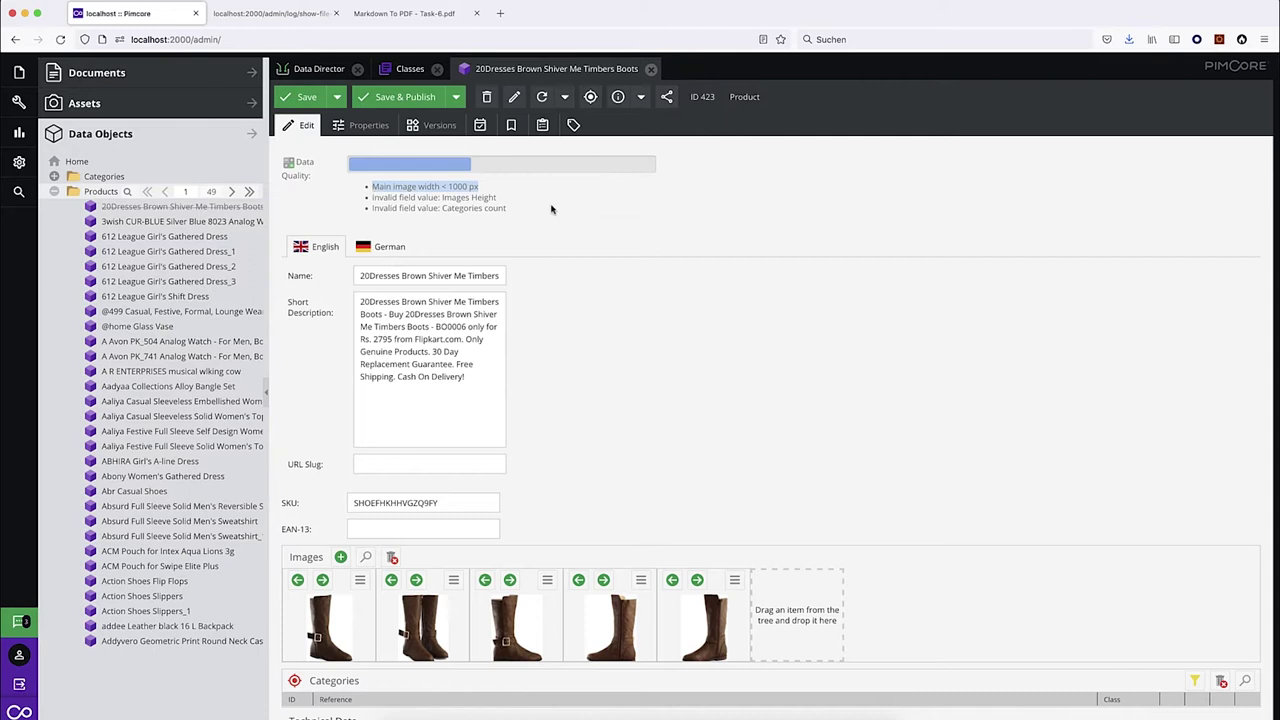
click(566, 283)
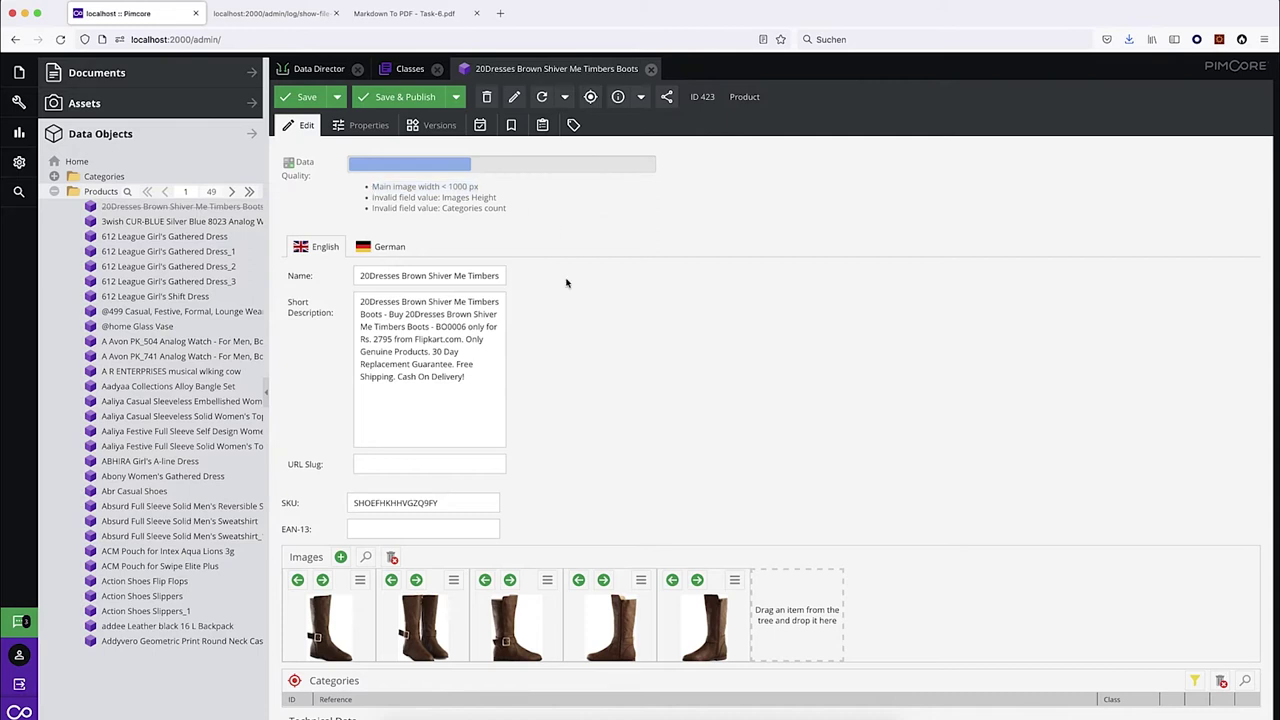
Put shoe-big.jpeg from the Assets tree into the boots product's first image slot and check its dimensions.
click(360, 580)
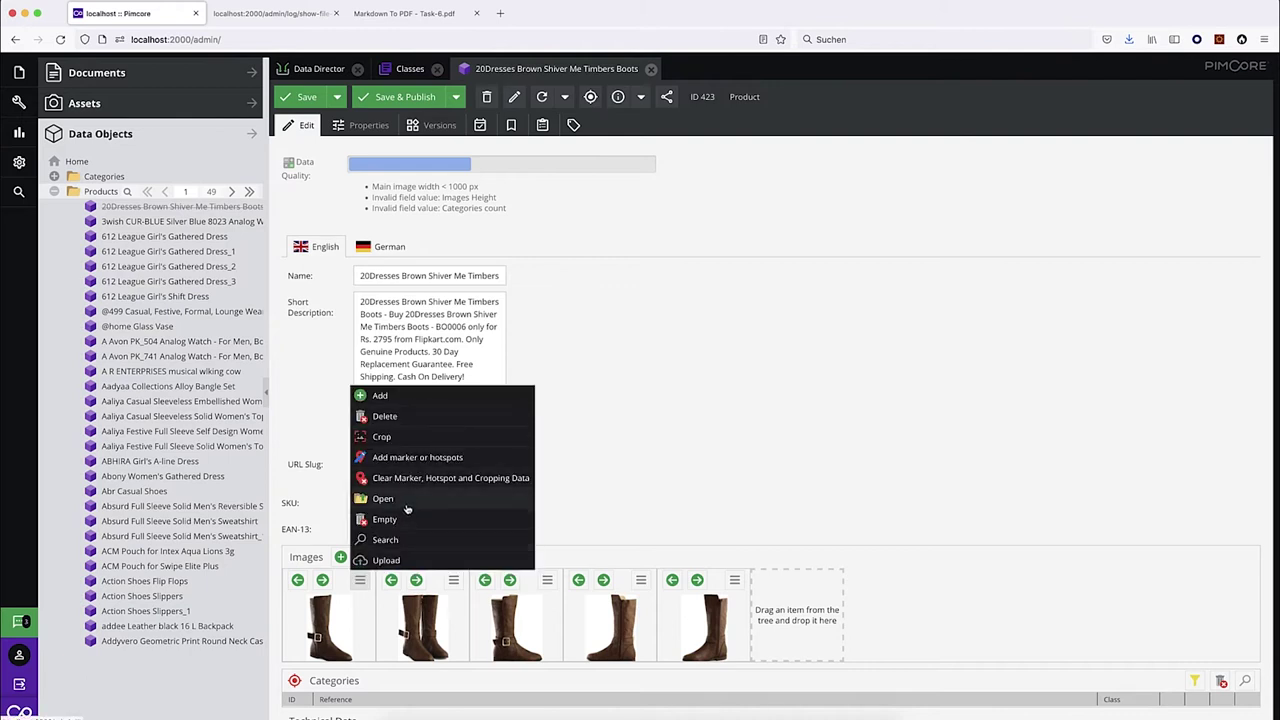
click(644, 452)
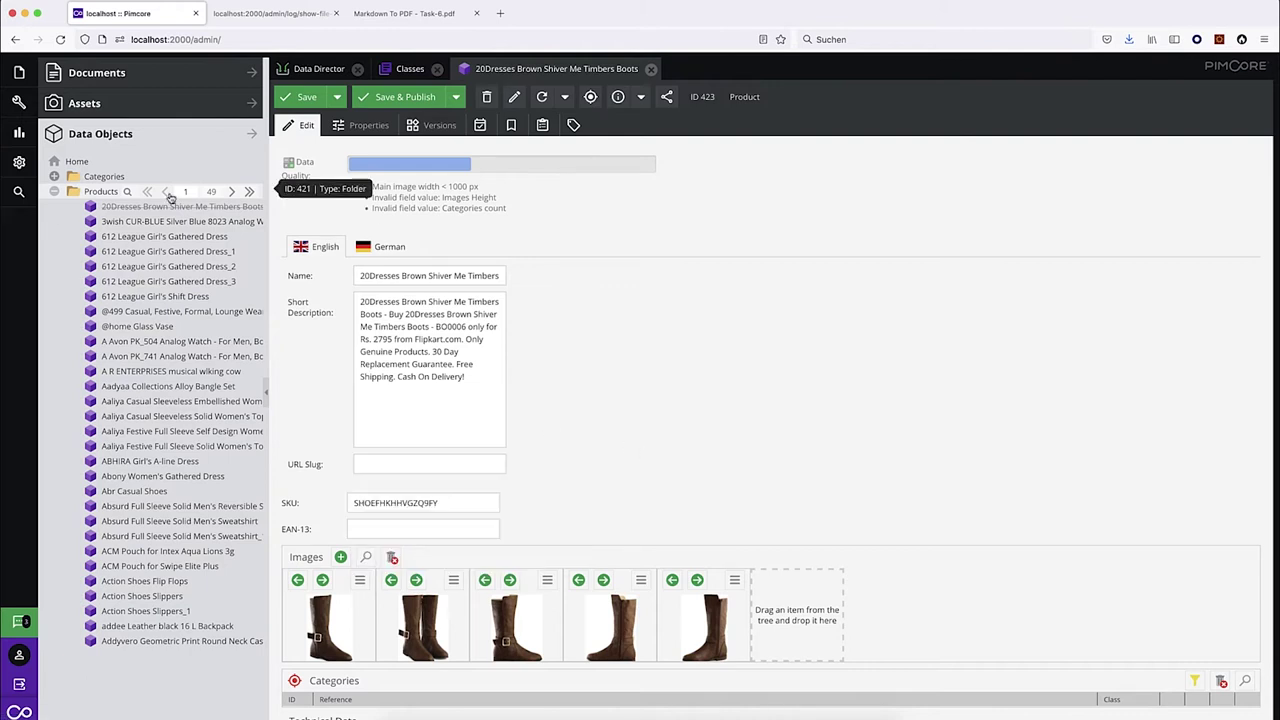
click(116, 108)
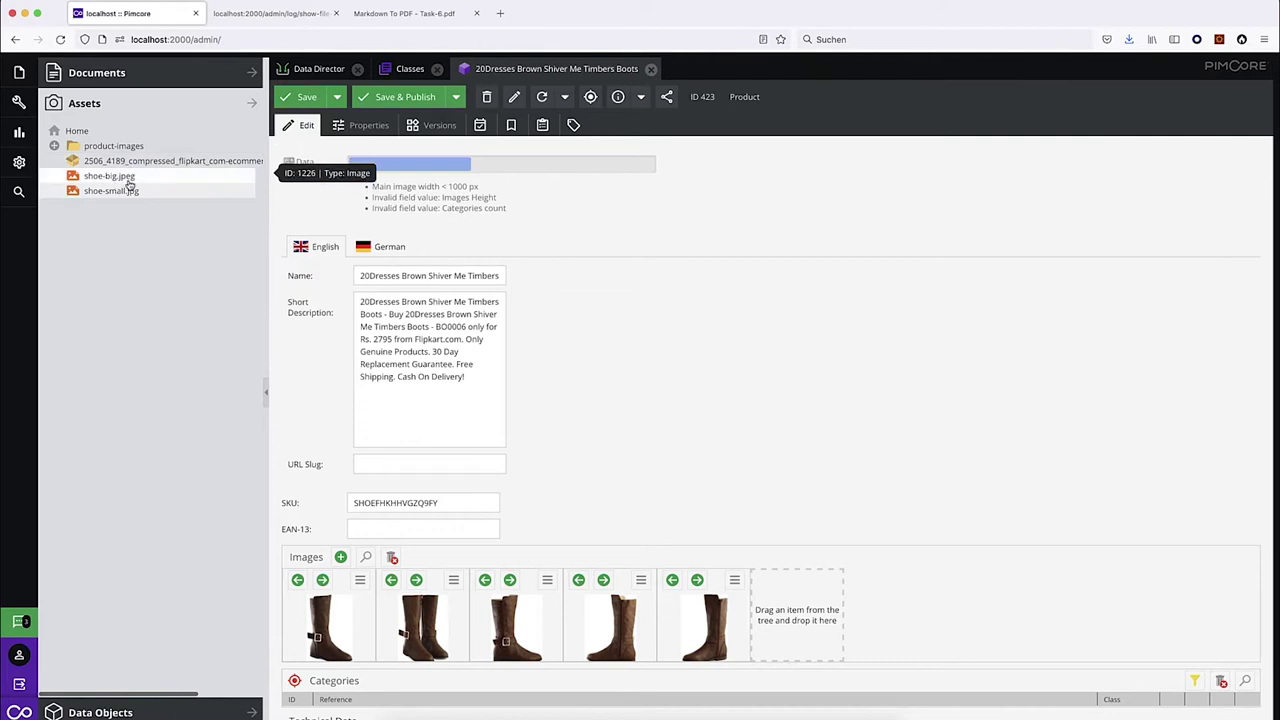
drag(120, 177, 320, 612)
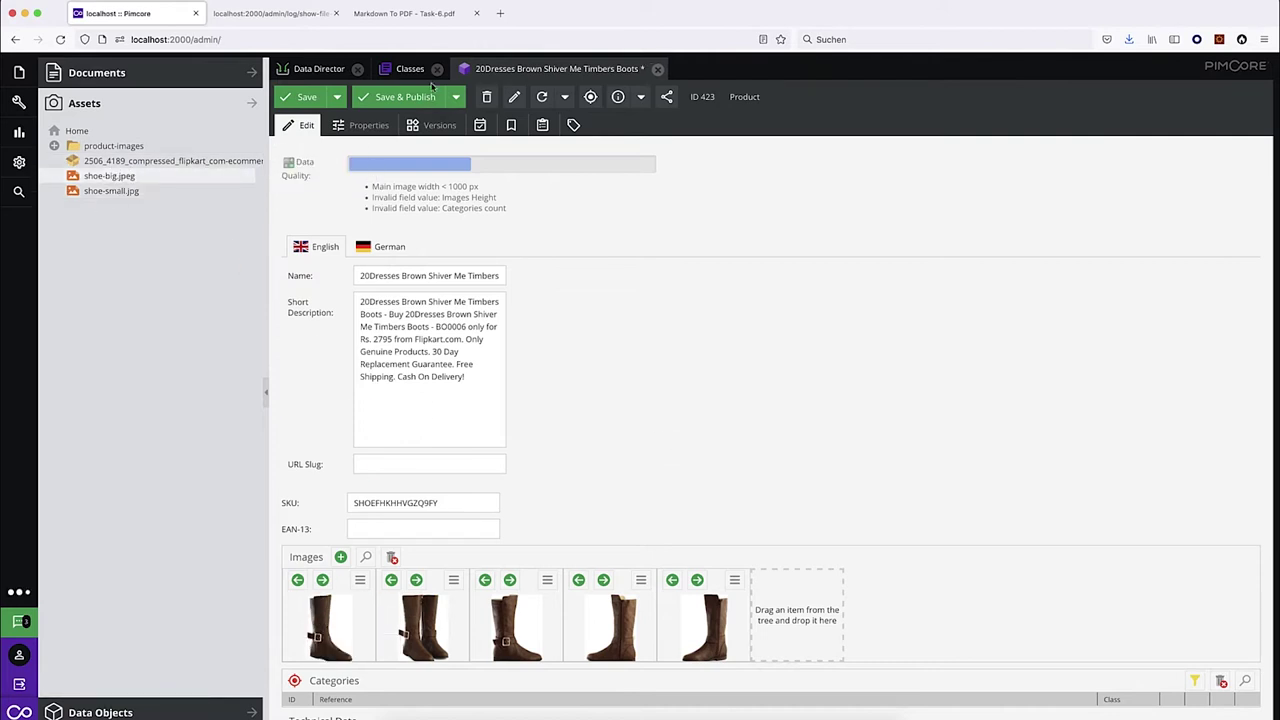
click(146, 172)
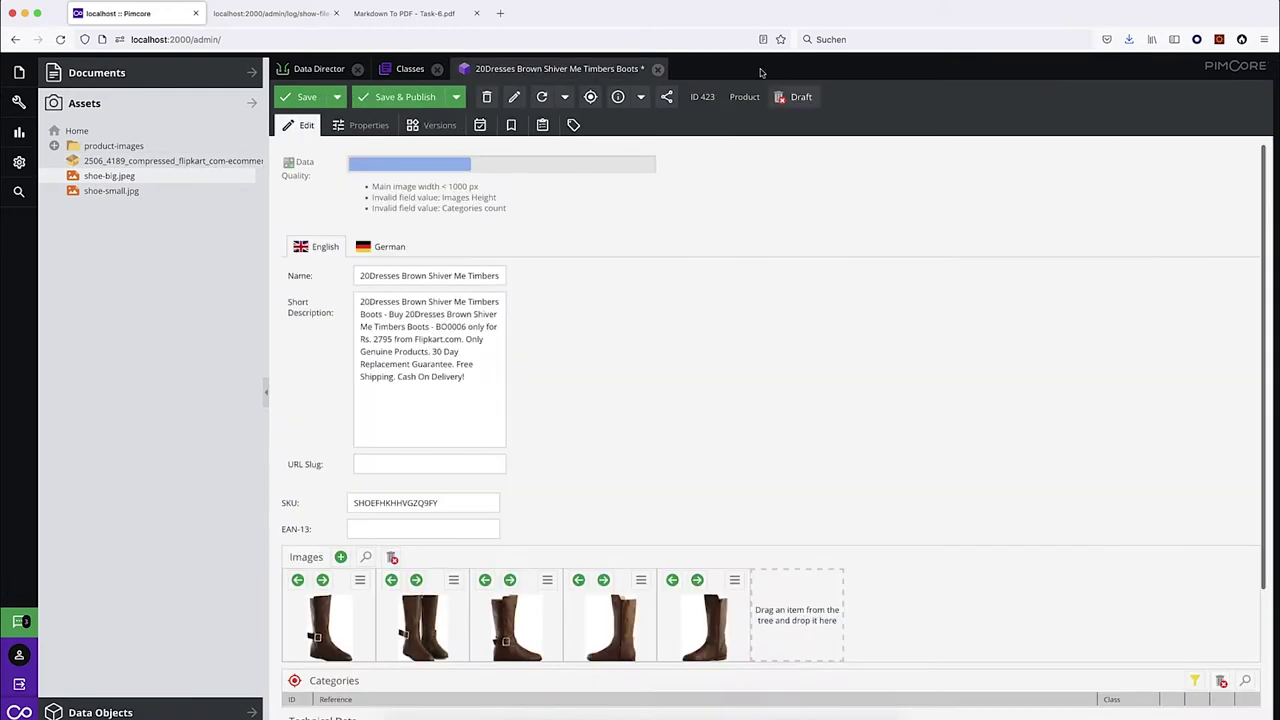
click(760, 69)
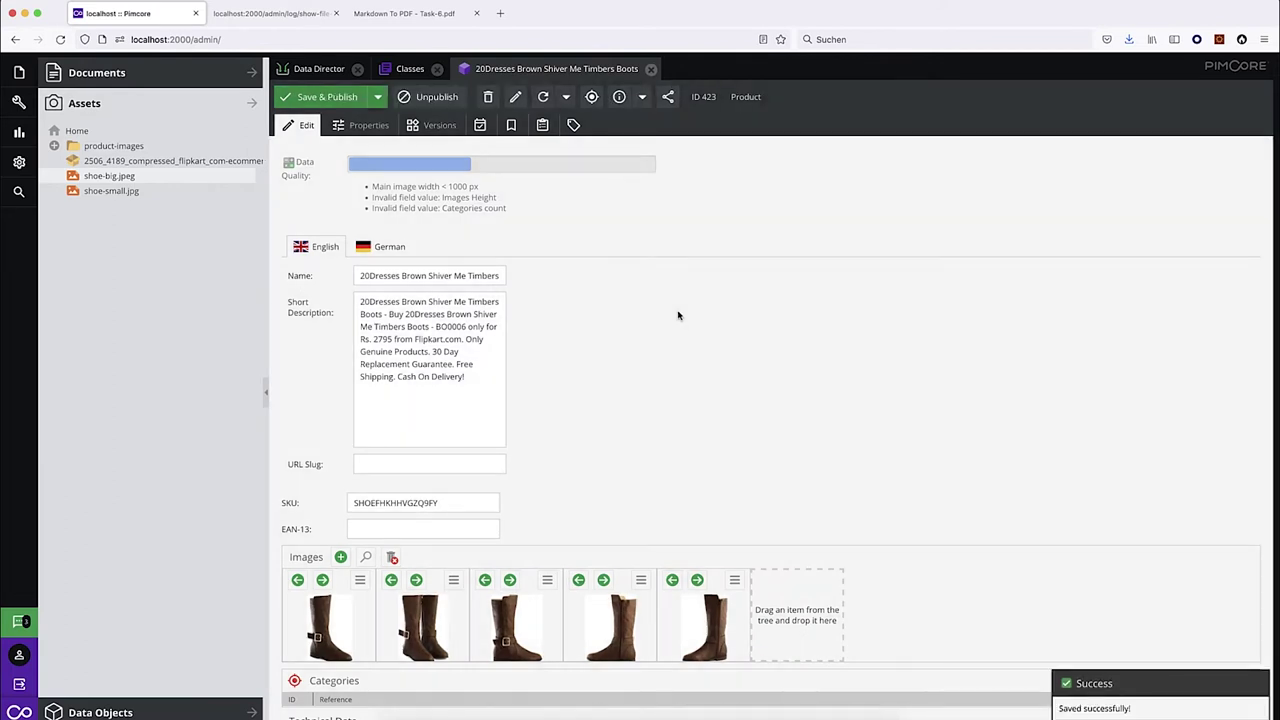
Drag Categories > Shoes into the boots product's Categories field and save & publish.
drag(371, 186, 622, 153)
click(590, 215)
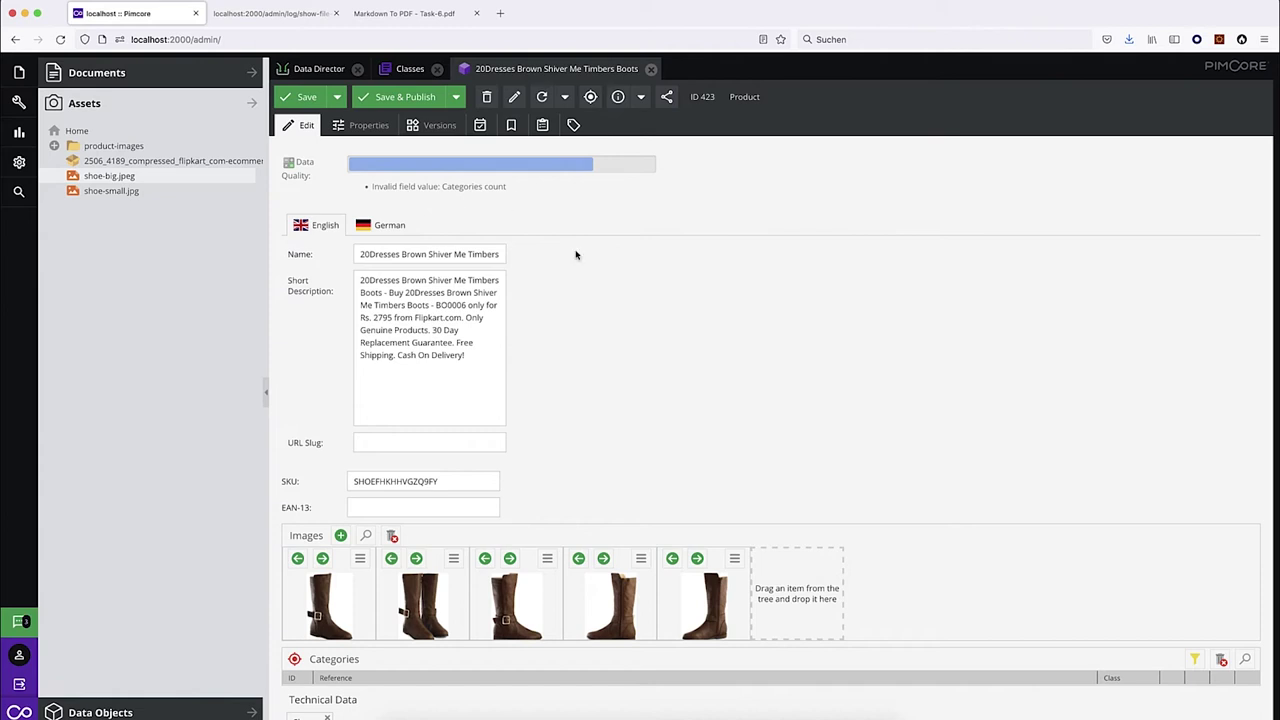
scroll(561, 342, down, 2)
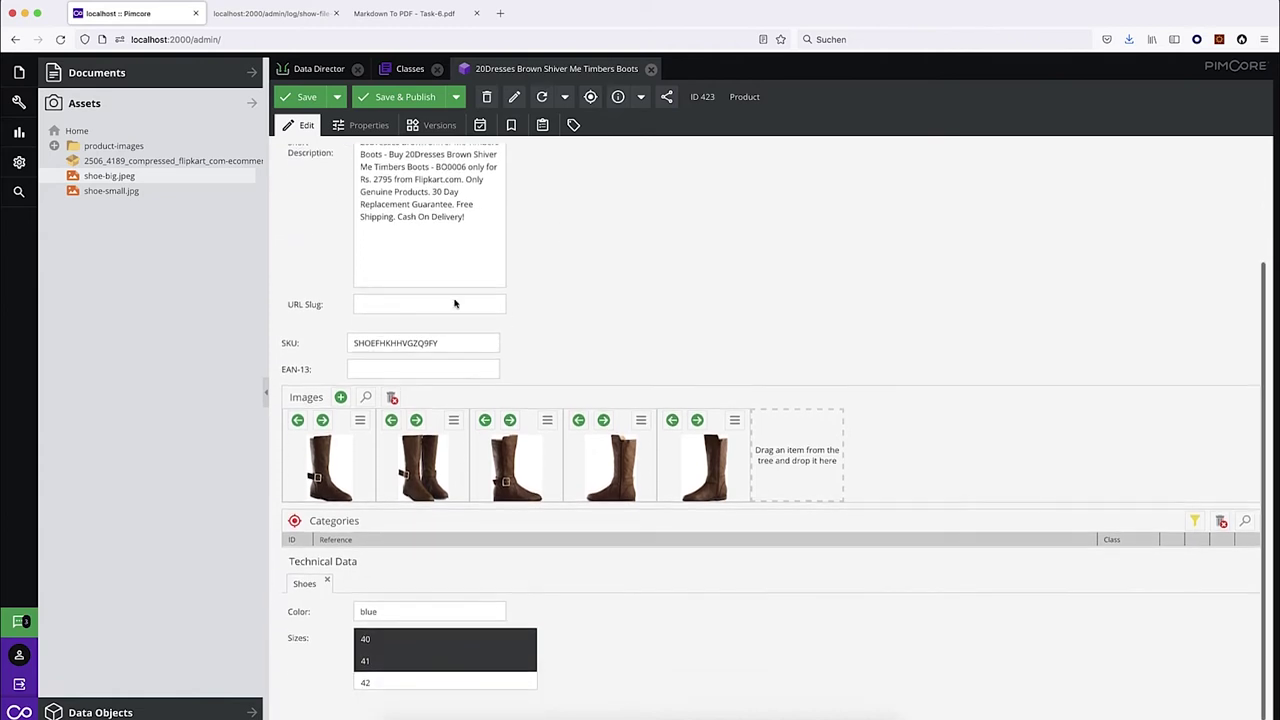
click(111, 713)
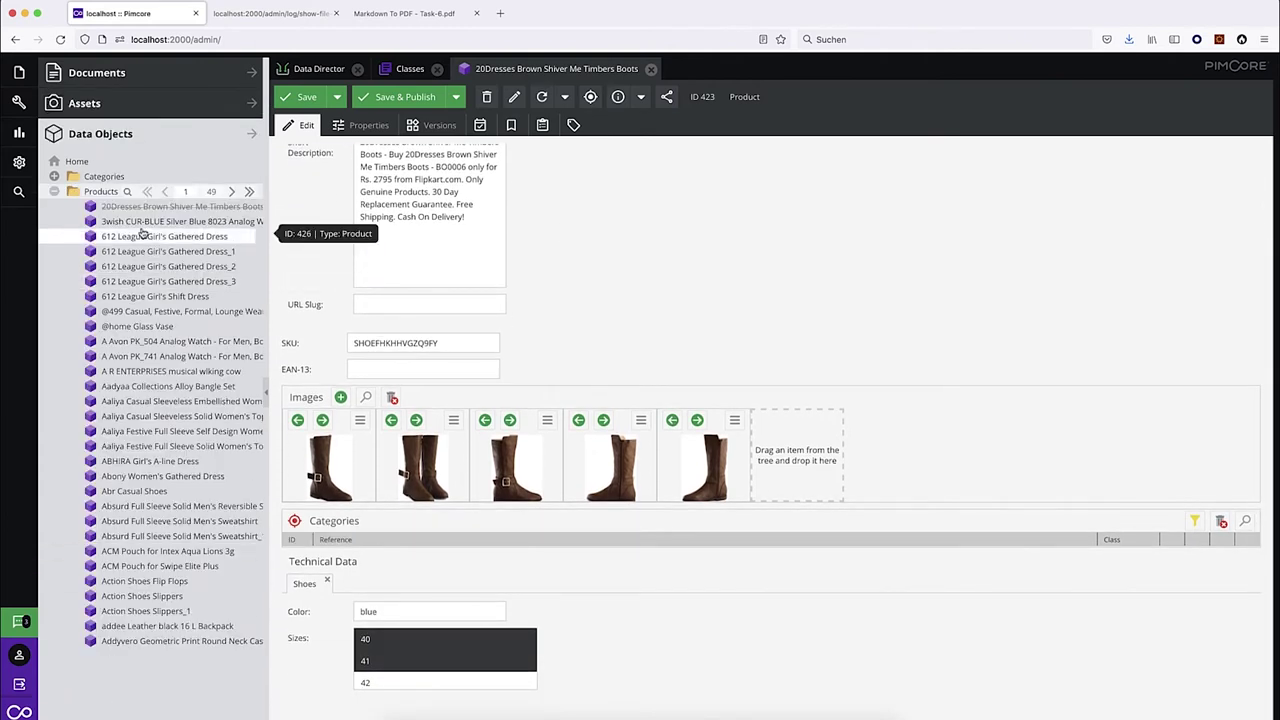
click(54, 177)
drag(112, 207, 352, 538)
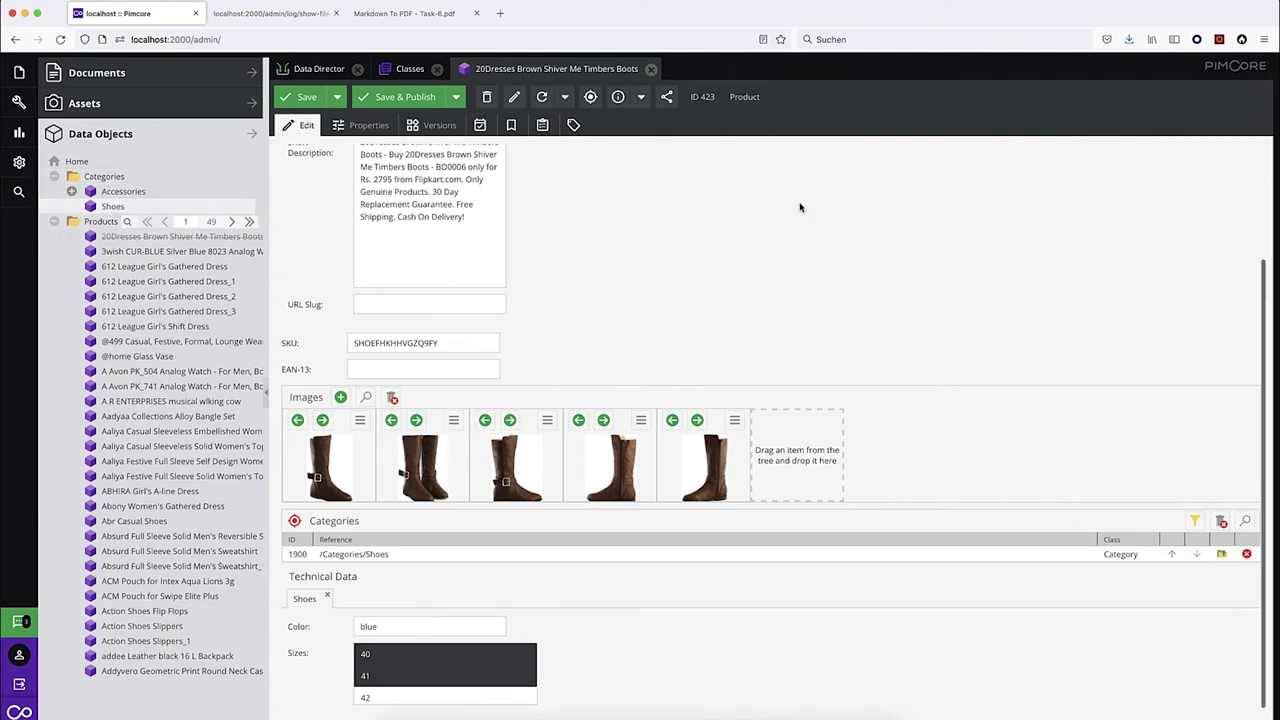
click(399, 98)
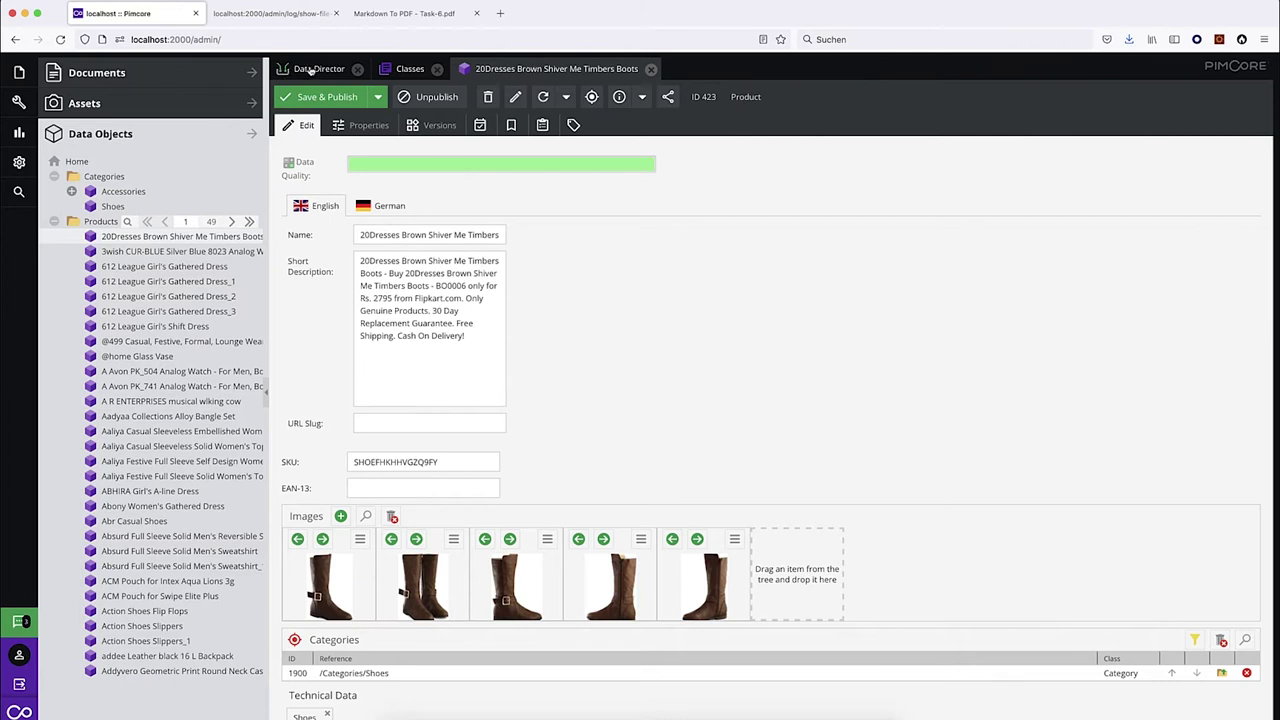
click(311, 71)
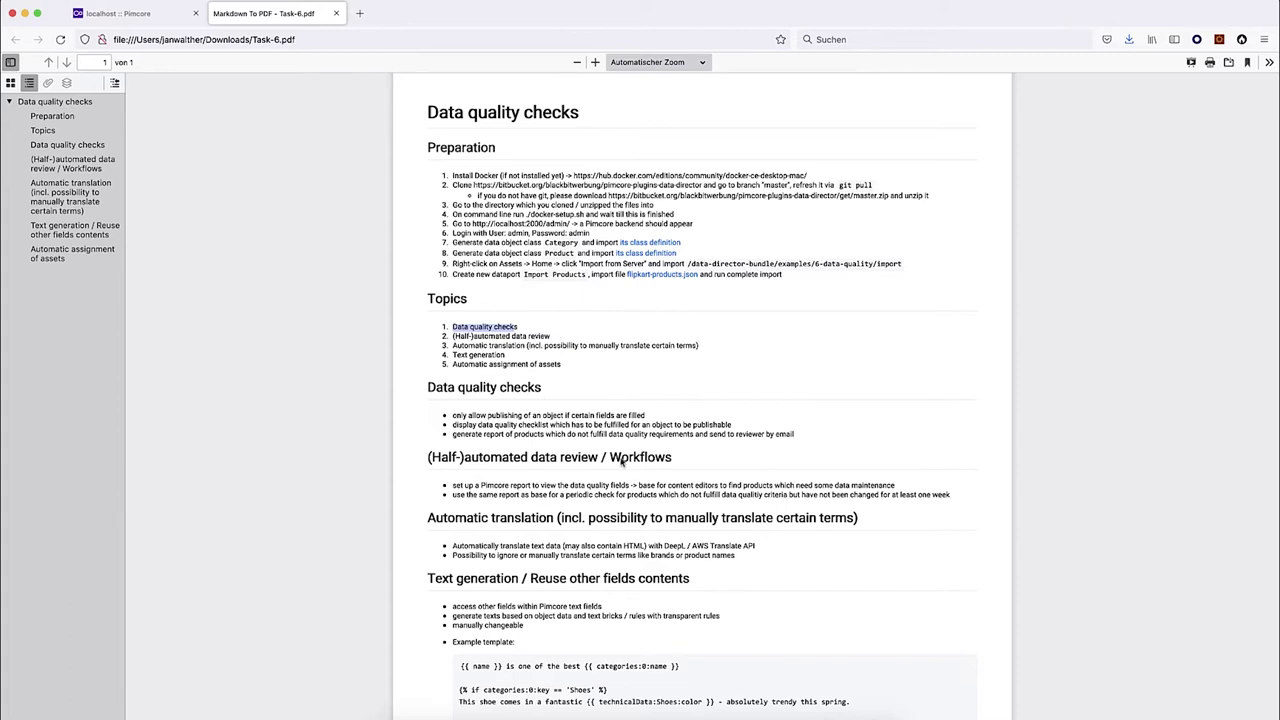
click(598, 474)
click(897, 489)
Load the Products_Data_Quality_Problems definition under Marketing > Custom Reports.
click(128, 14)
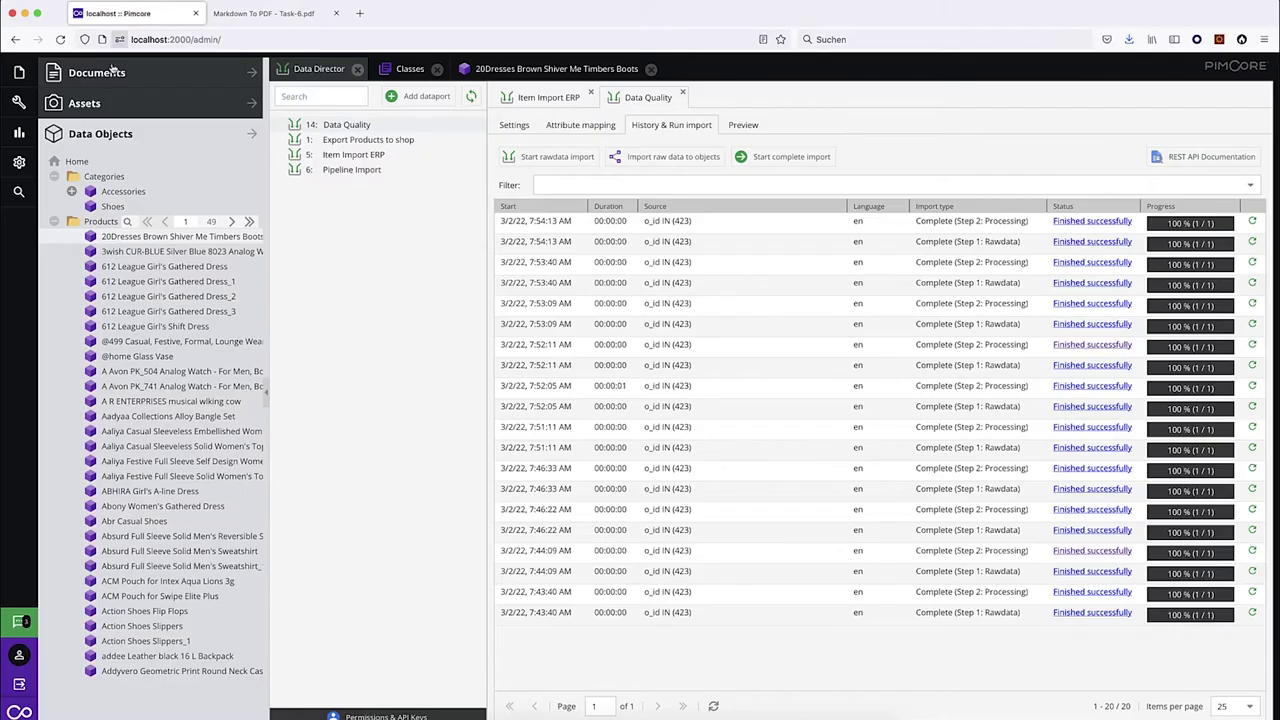
click(18, 131)
click(142, 205)
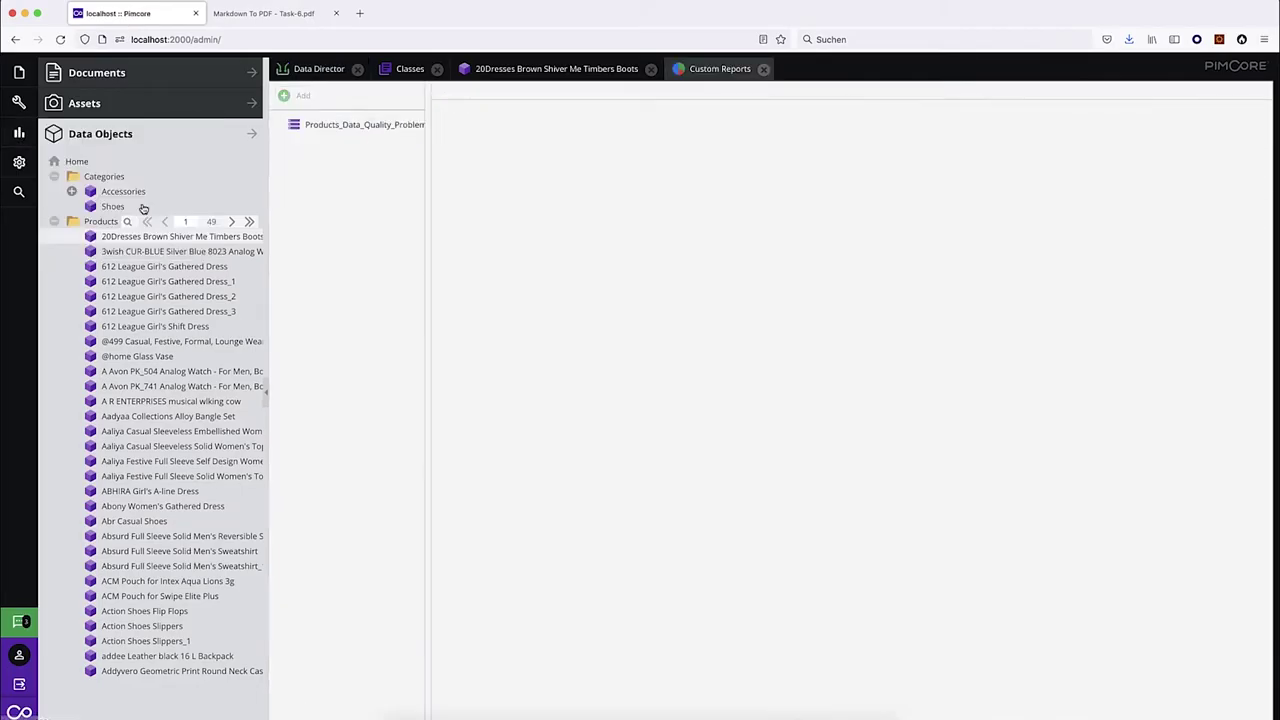
click(382, 126)
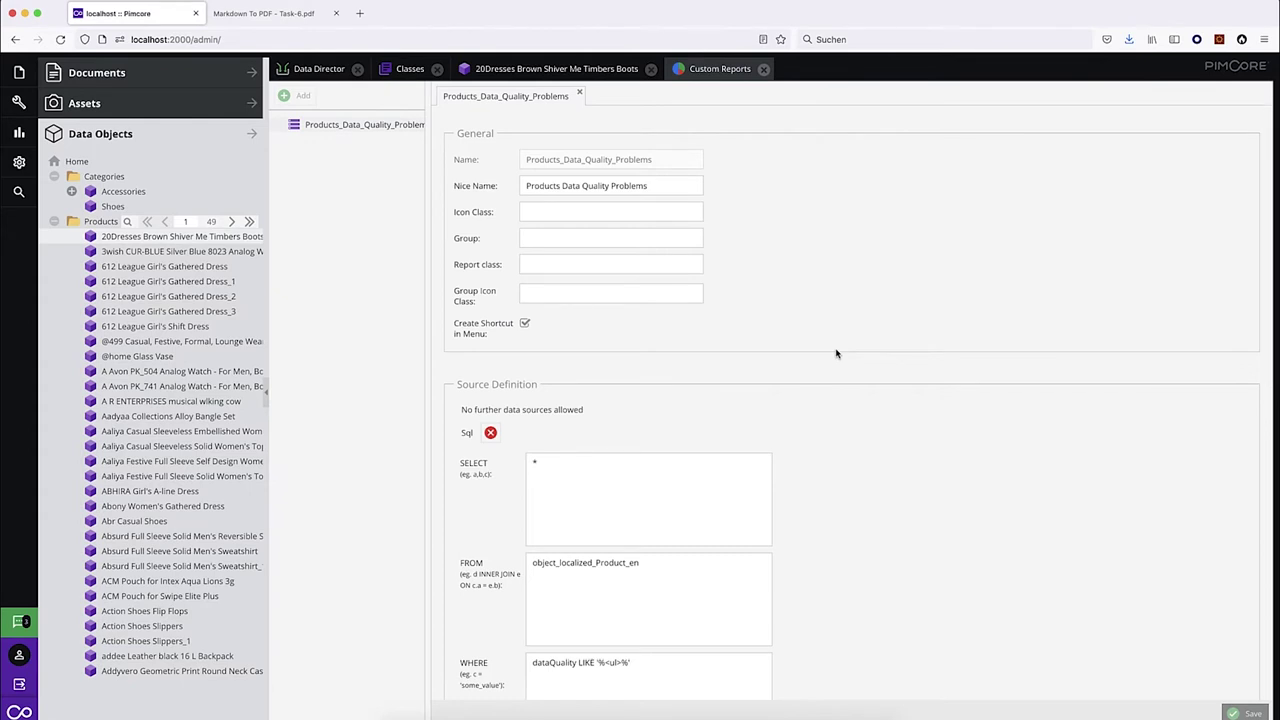
scroll(797, 459, down, 3)
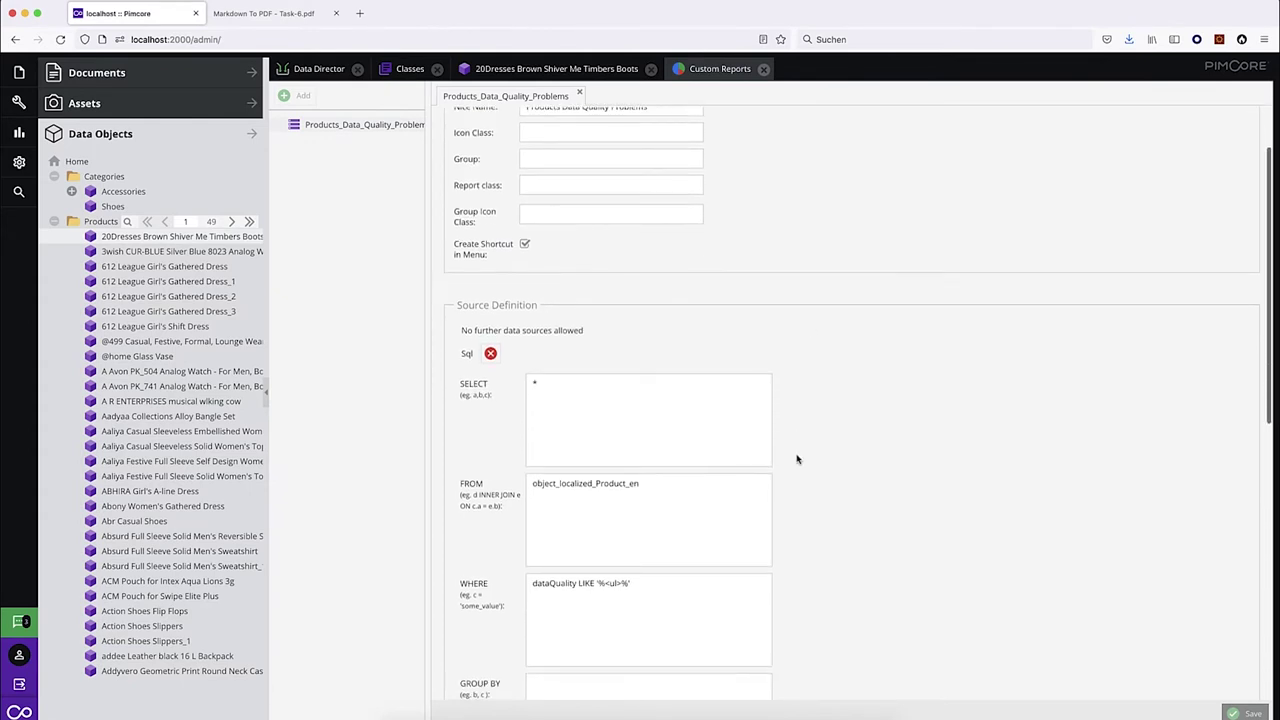
scroll(797, 459, down, 2)
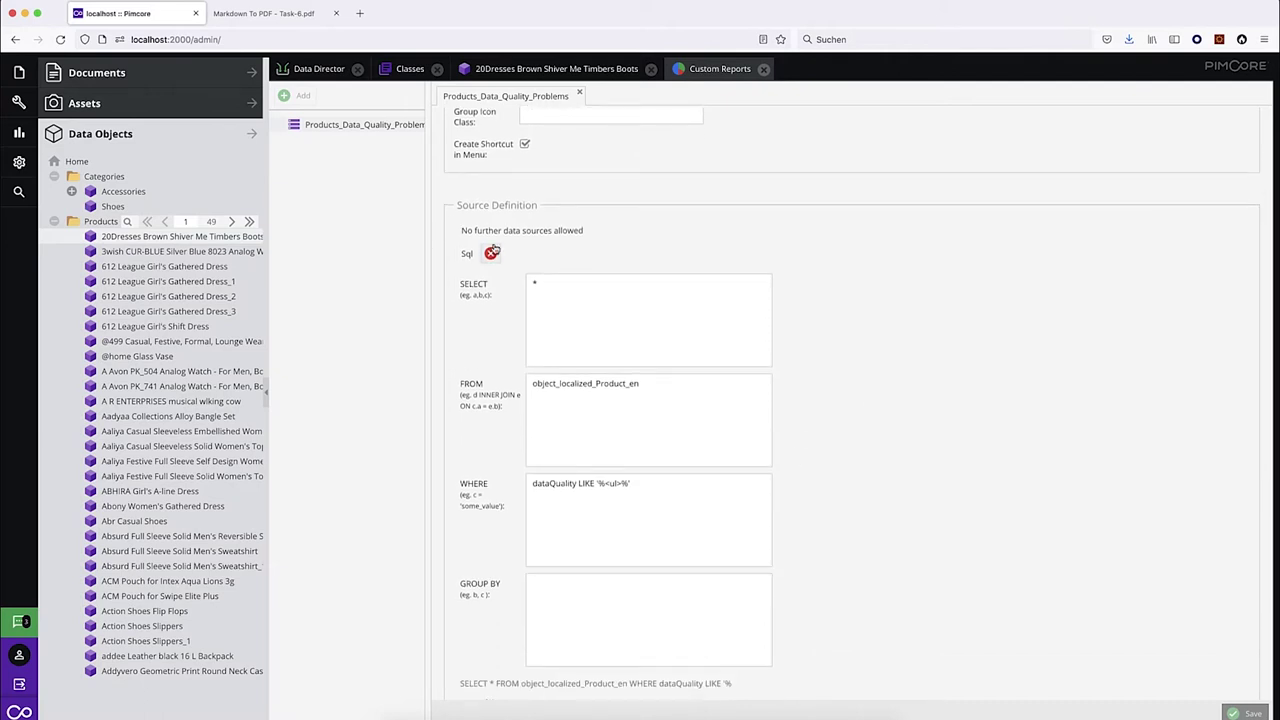
scroll(900, 511, down, 1)
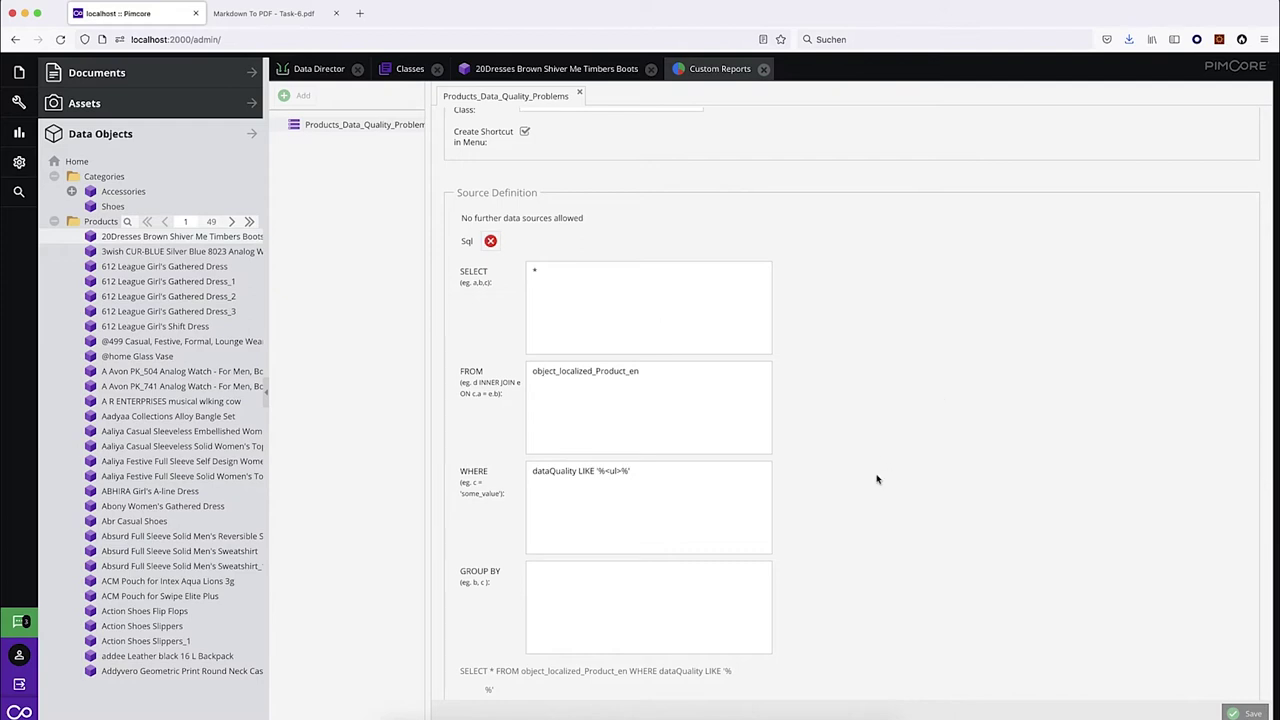
scroll(877, 479, down, 2)
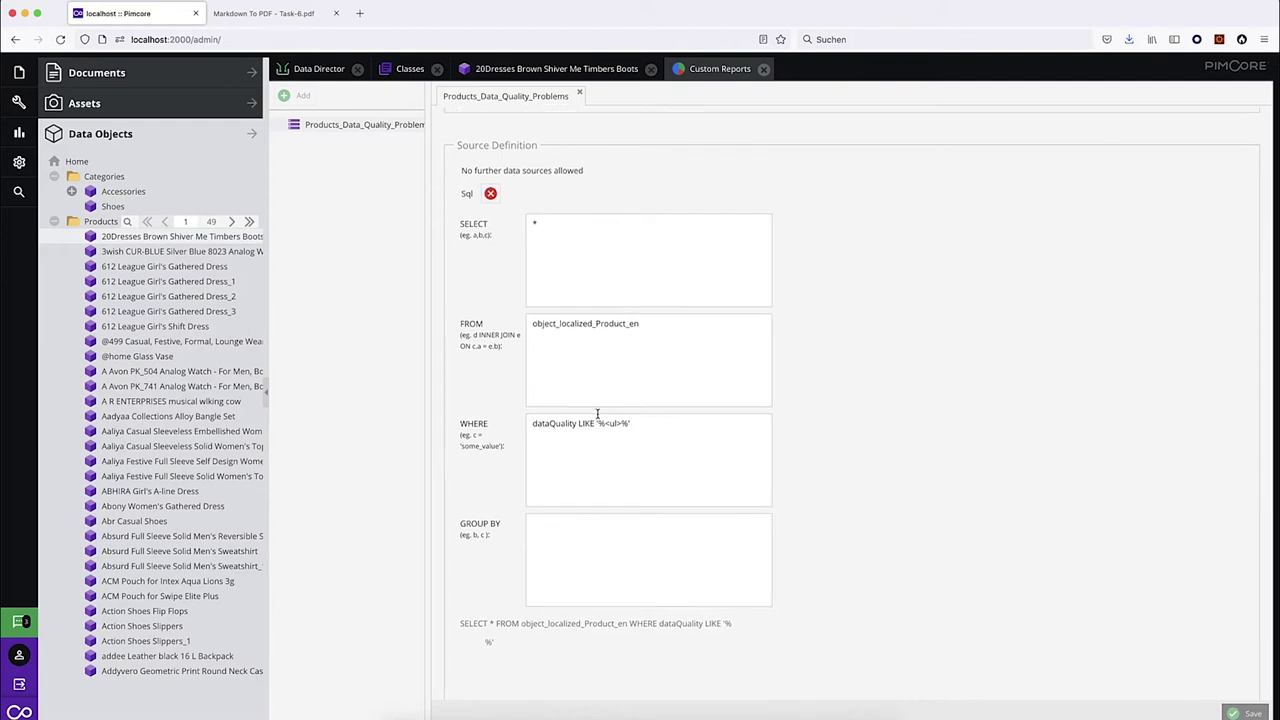
Inspect the report's WHERE filter dataQuality LIKE '%<ul>%', then go back to the Data Quality dataport.
click(640, 424)
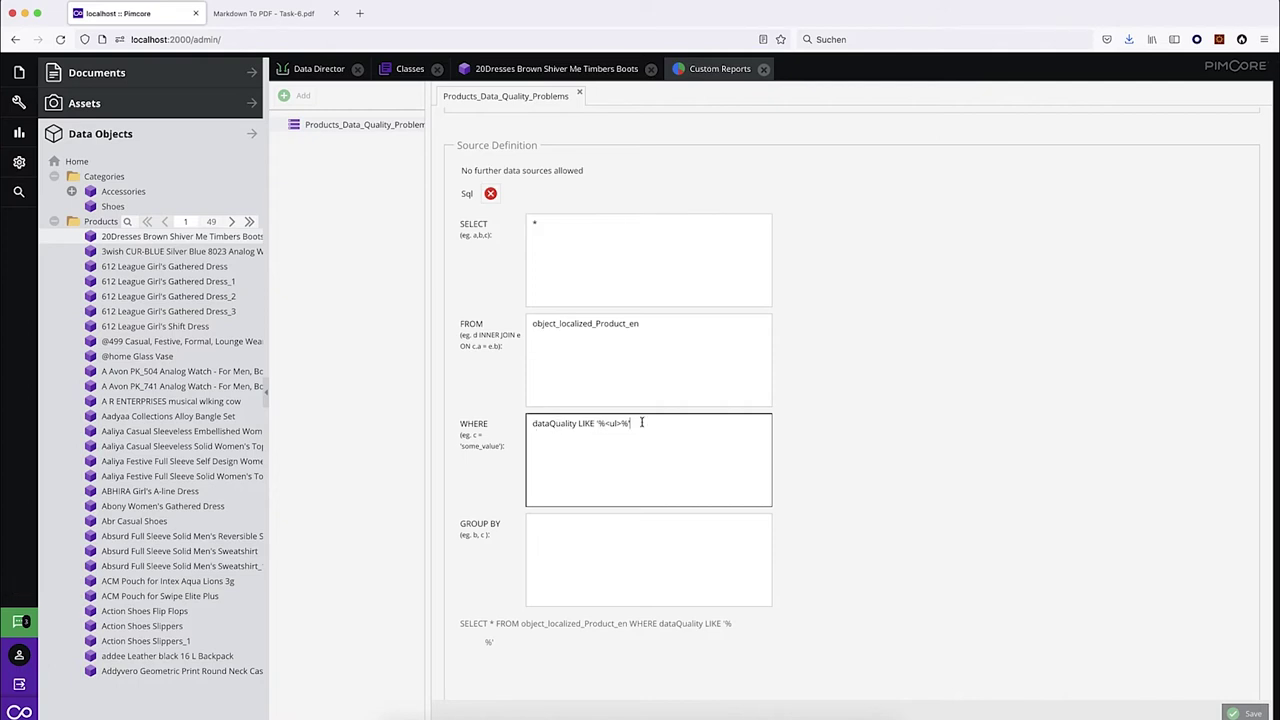
drag(641, 423, 507, 426)
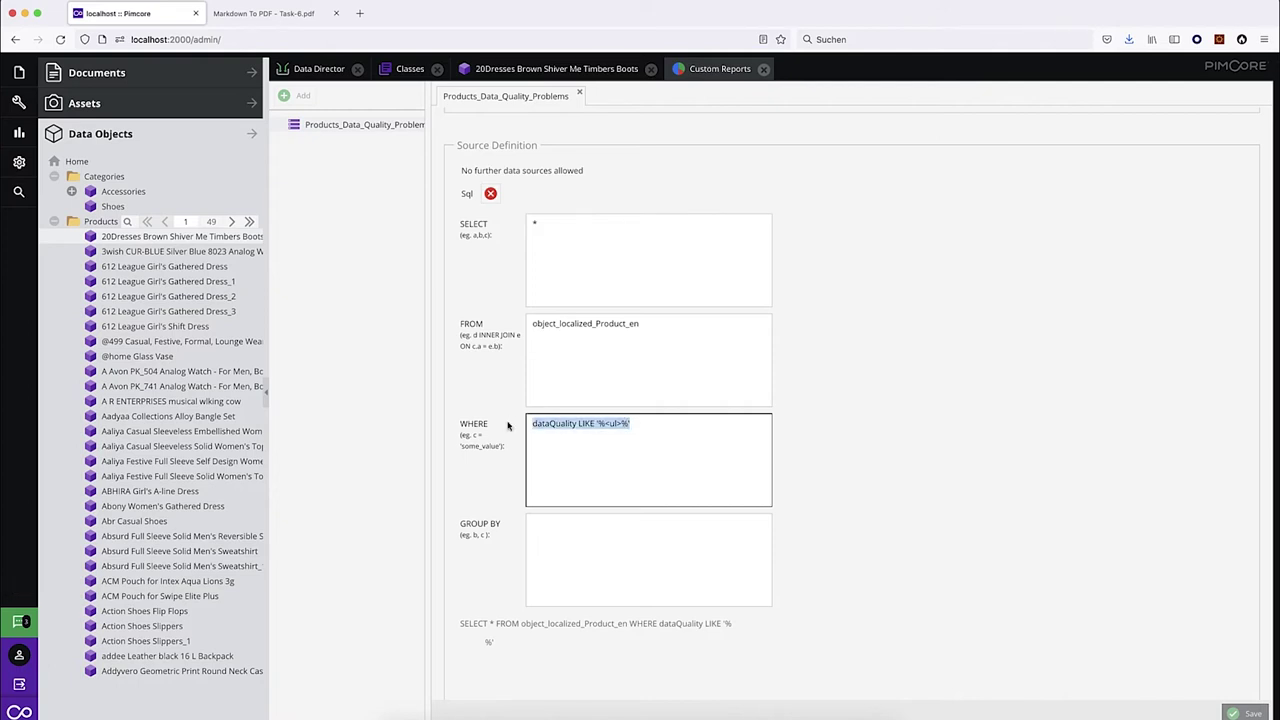
click(618, 423)
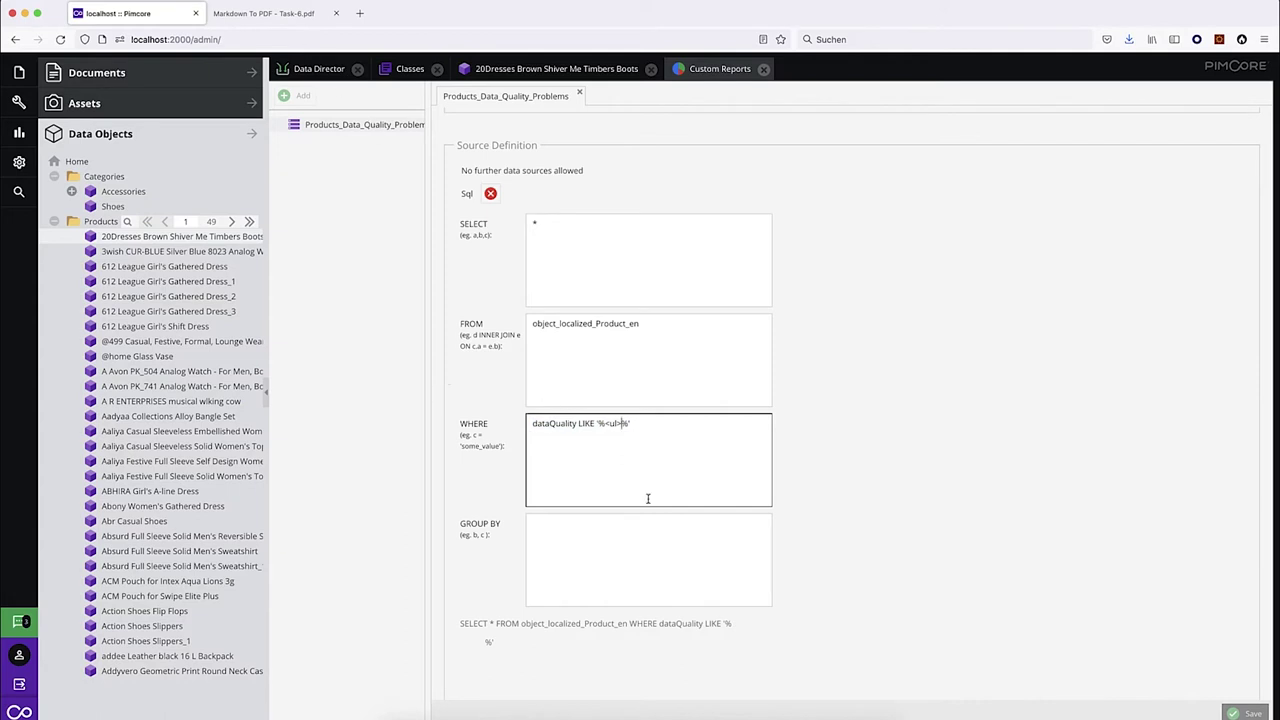
drag(606, 423, 624, 423)
click(320, 70)
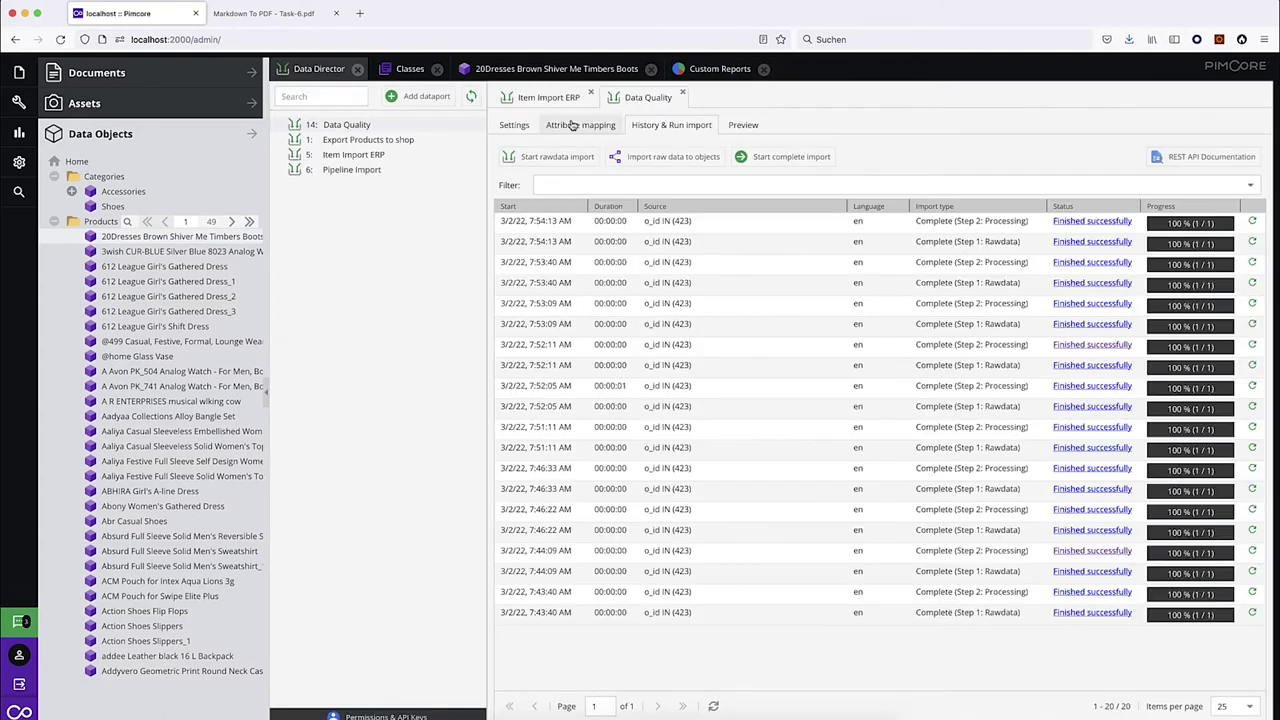
Review the Data Quality mapping template's errors check and <ul> list markup, then close the template settings.
click(575, 125)
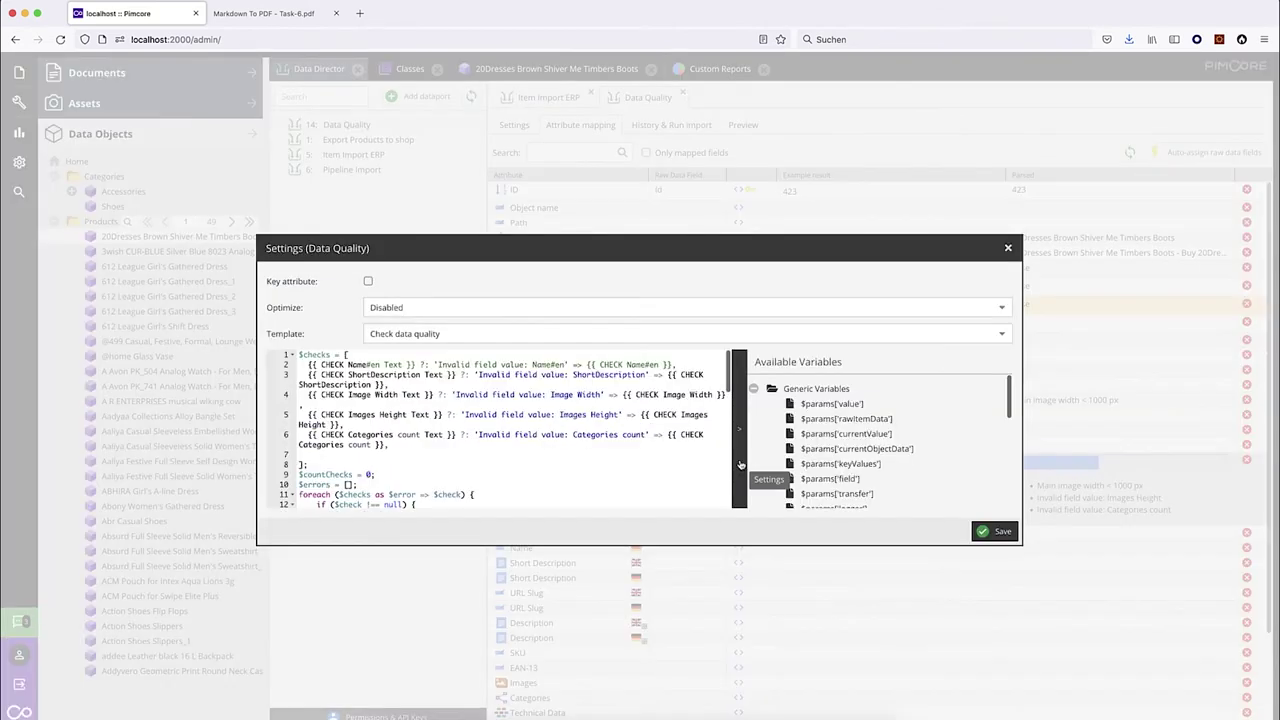
click(740, 459)
scroll(483, 397, down, 5)
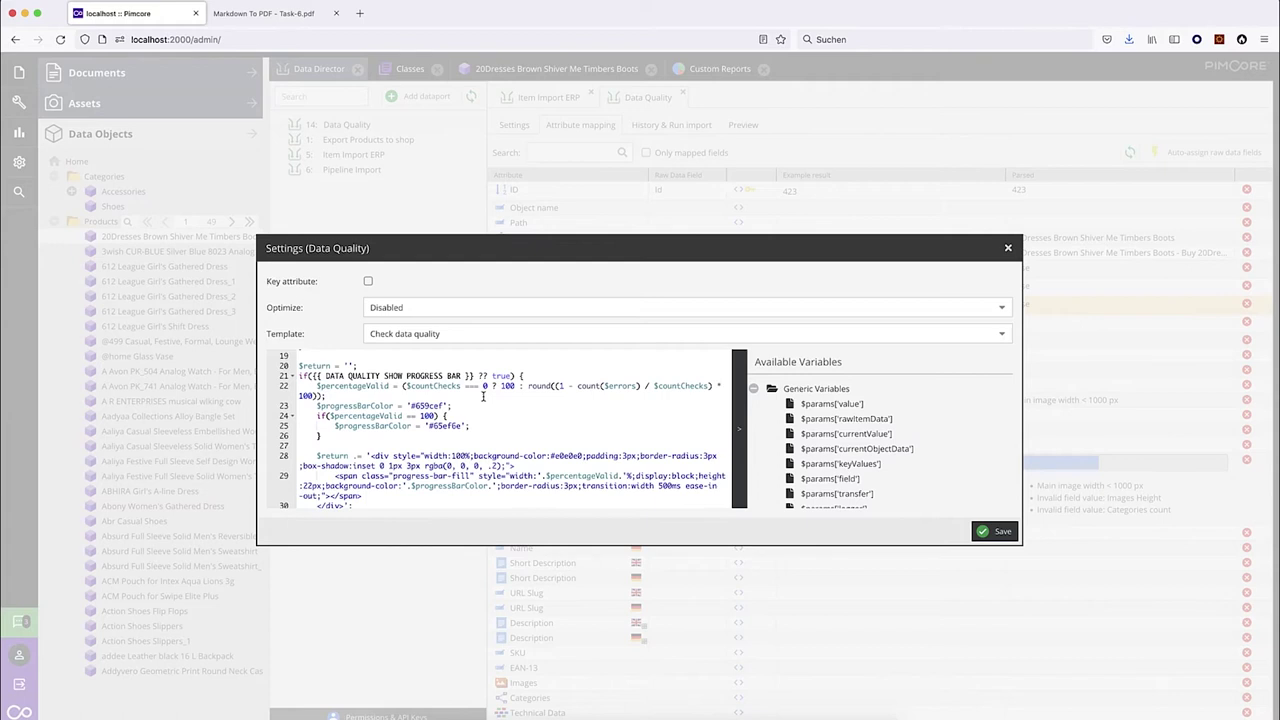
scroll(483, 397, up, 4)
scroll(483, 397, down, 9)
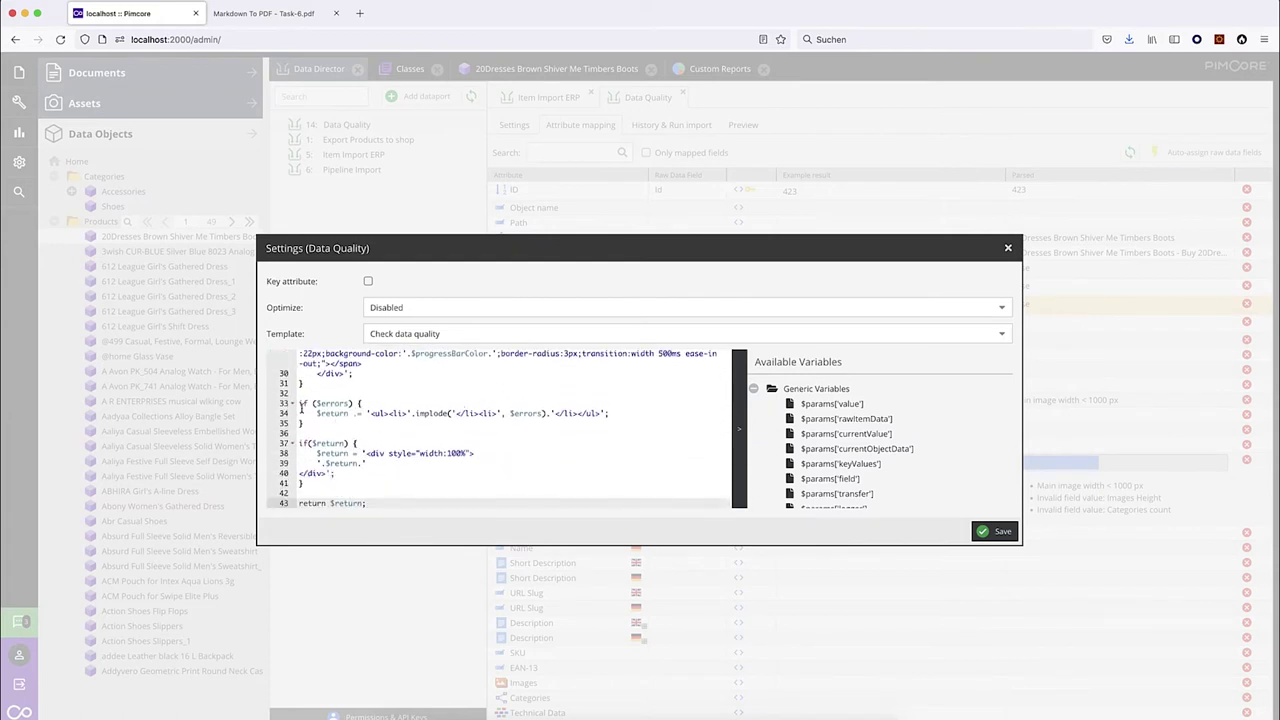
drag(364, 403, 291, 405)
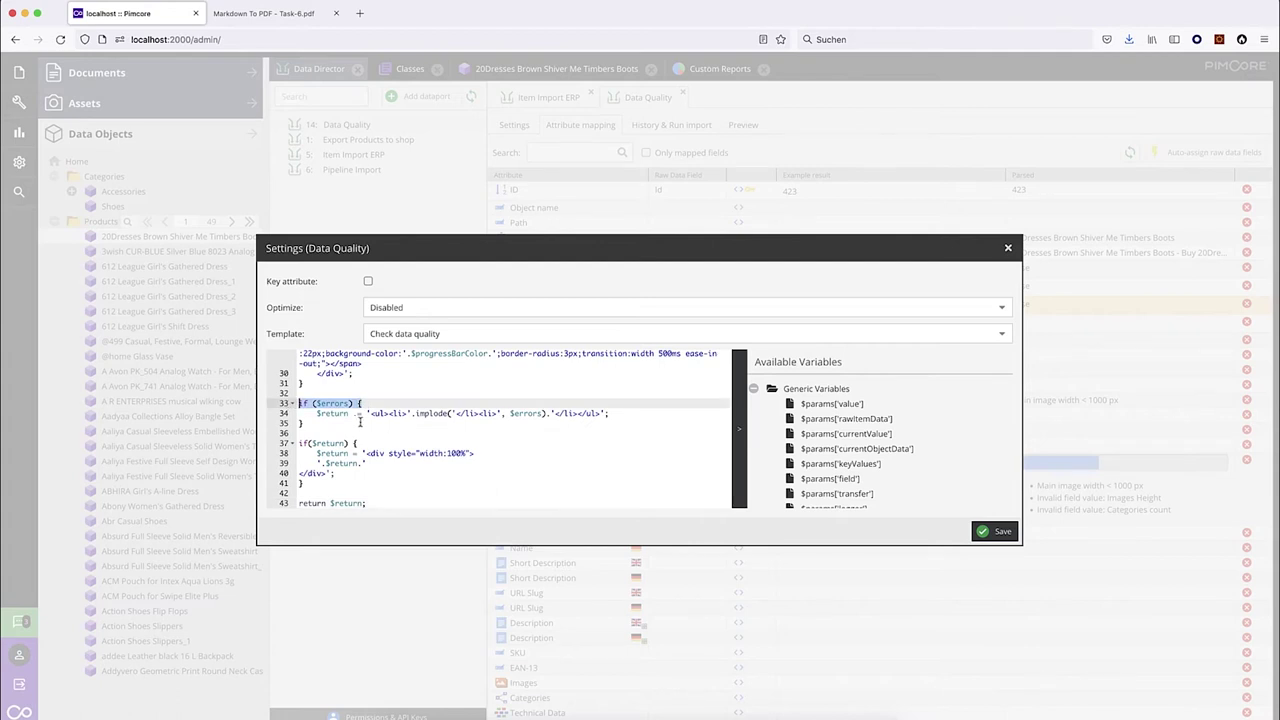
drag(370, 413, 389, 413)
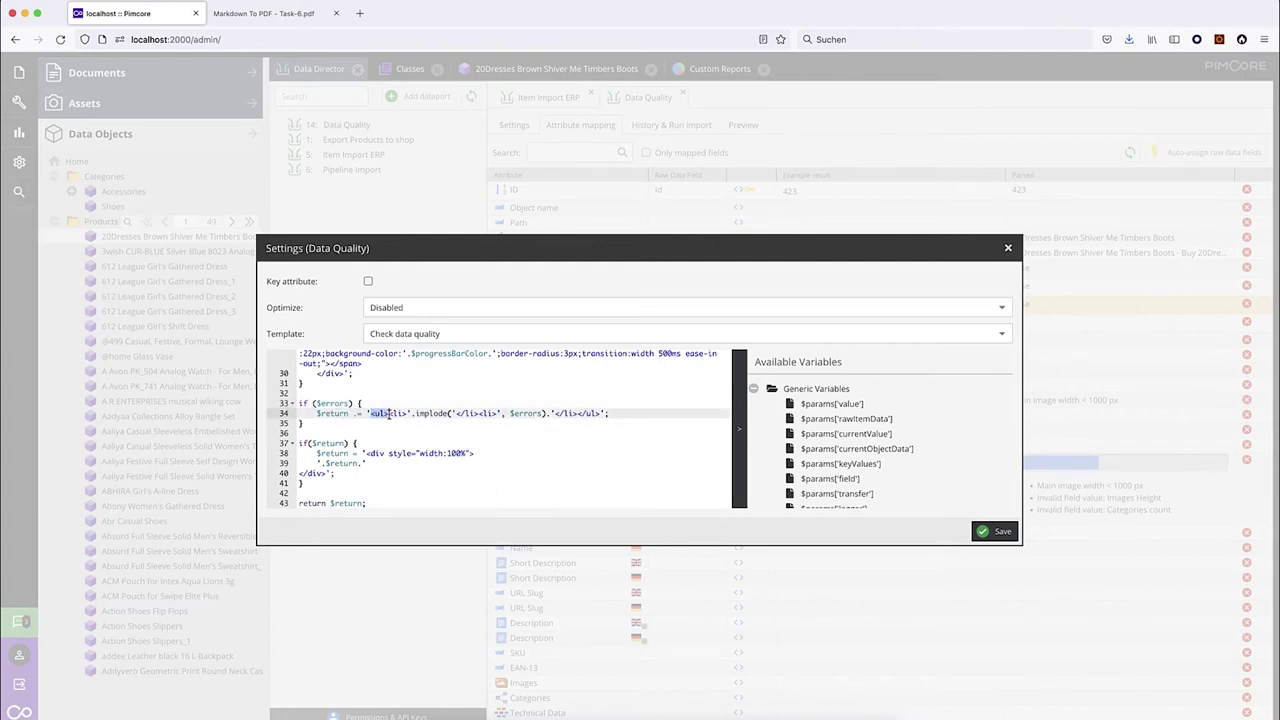
click(1008, 248)
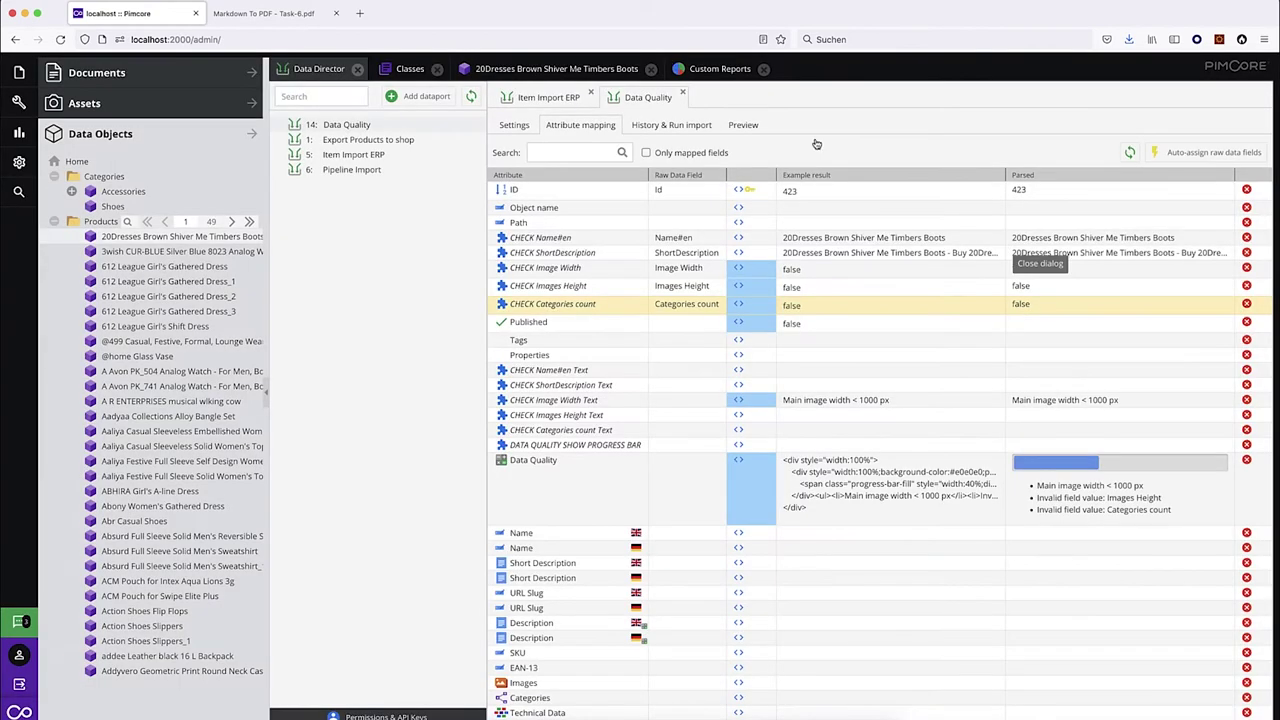
click(603, 68)
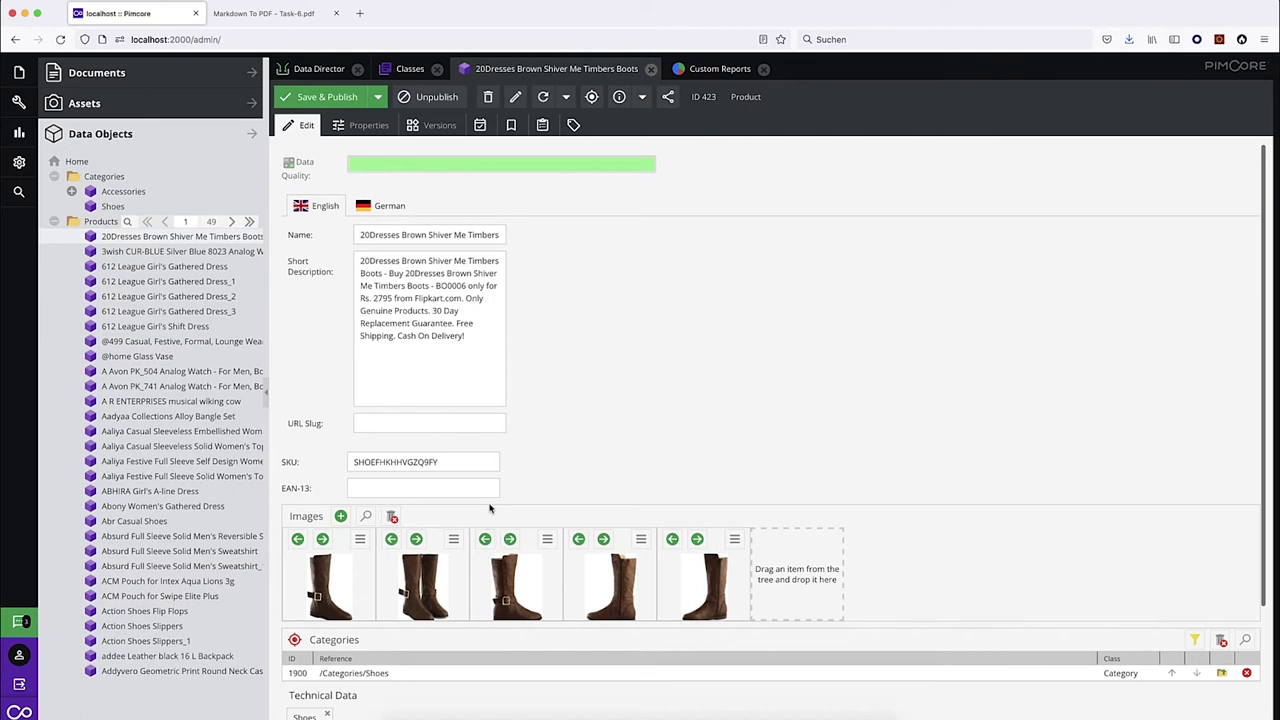
Delete the /Categories/Shoes row from the boots product and save & publish, showing the Categories count error.
click(1247, 676)
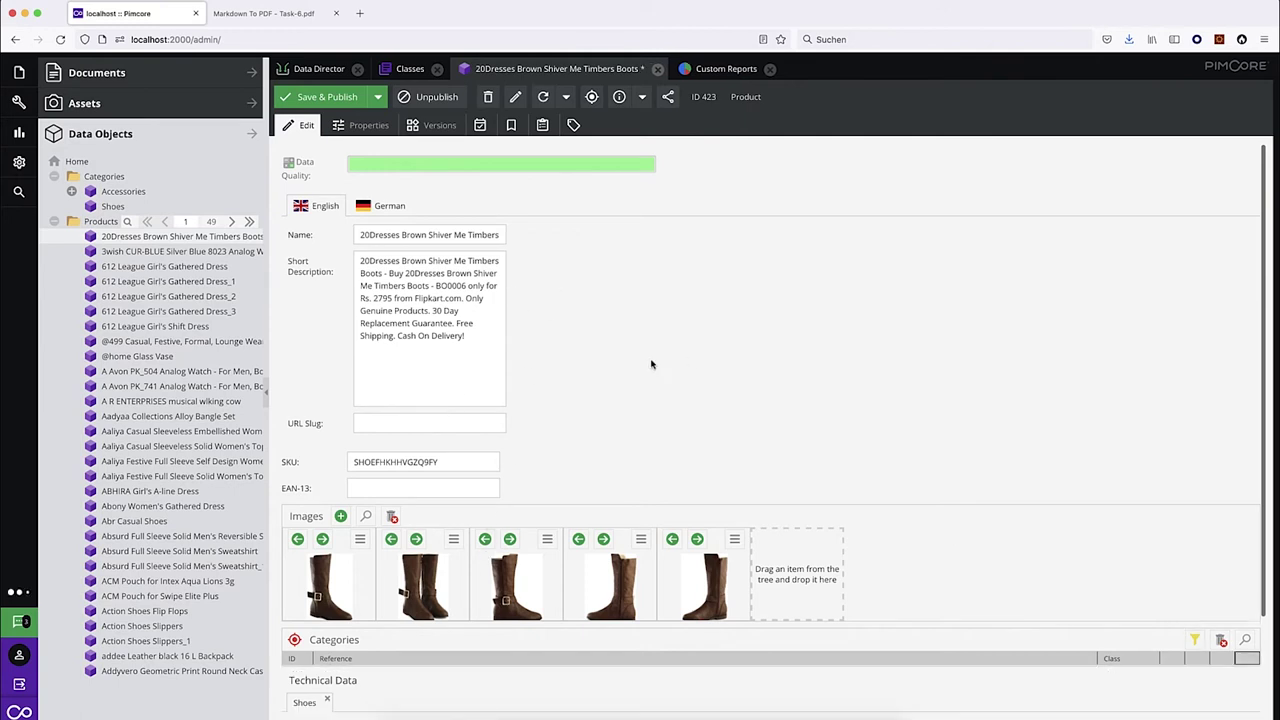
click(345, 97)
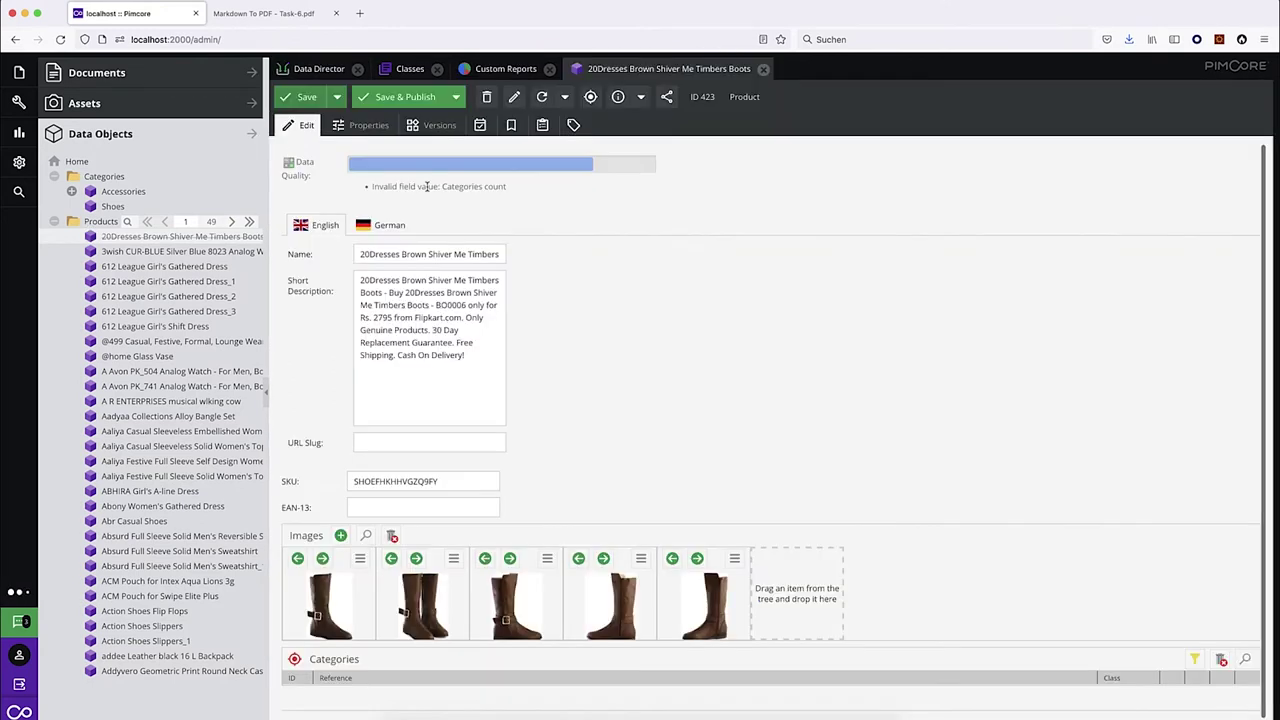
drag(372, 186, 537, 192)
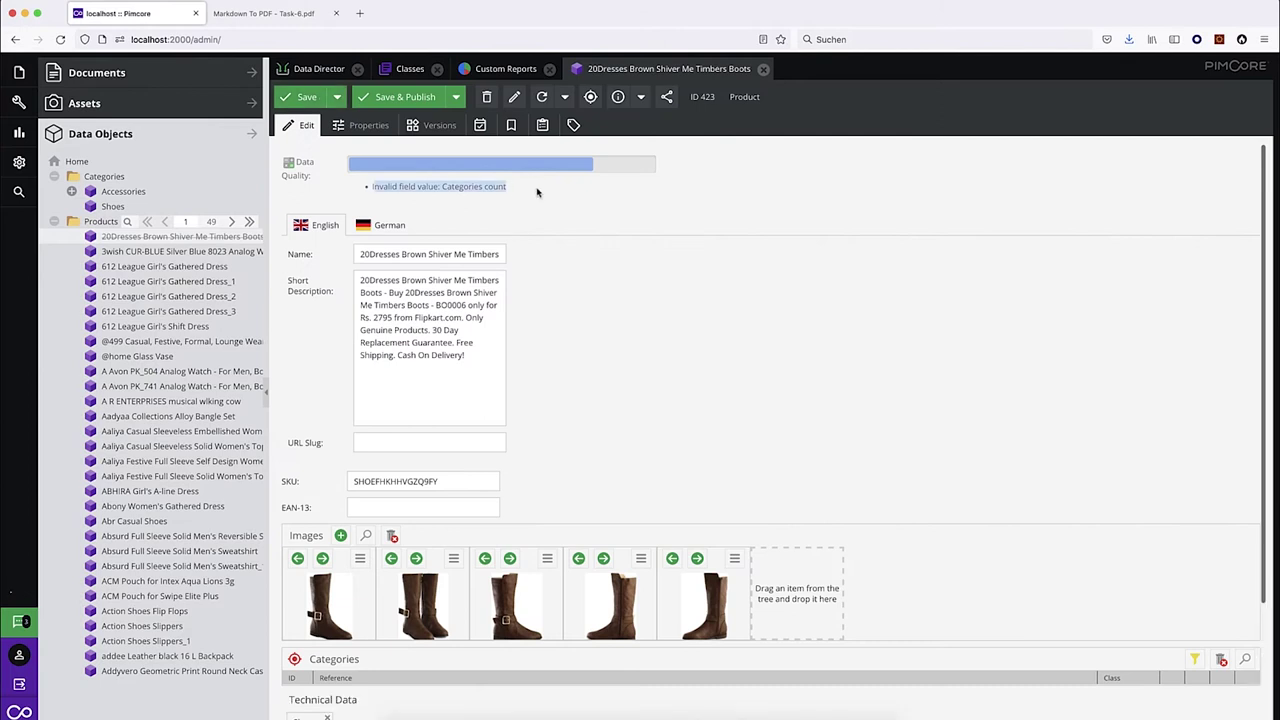
click(534, 193)
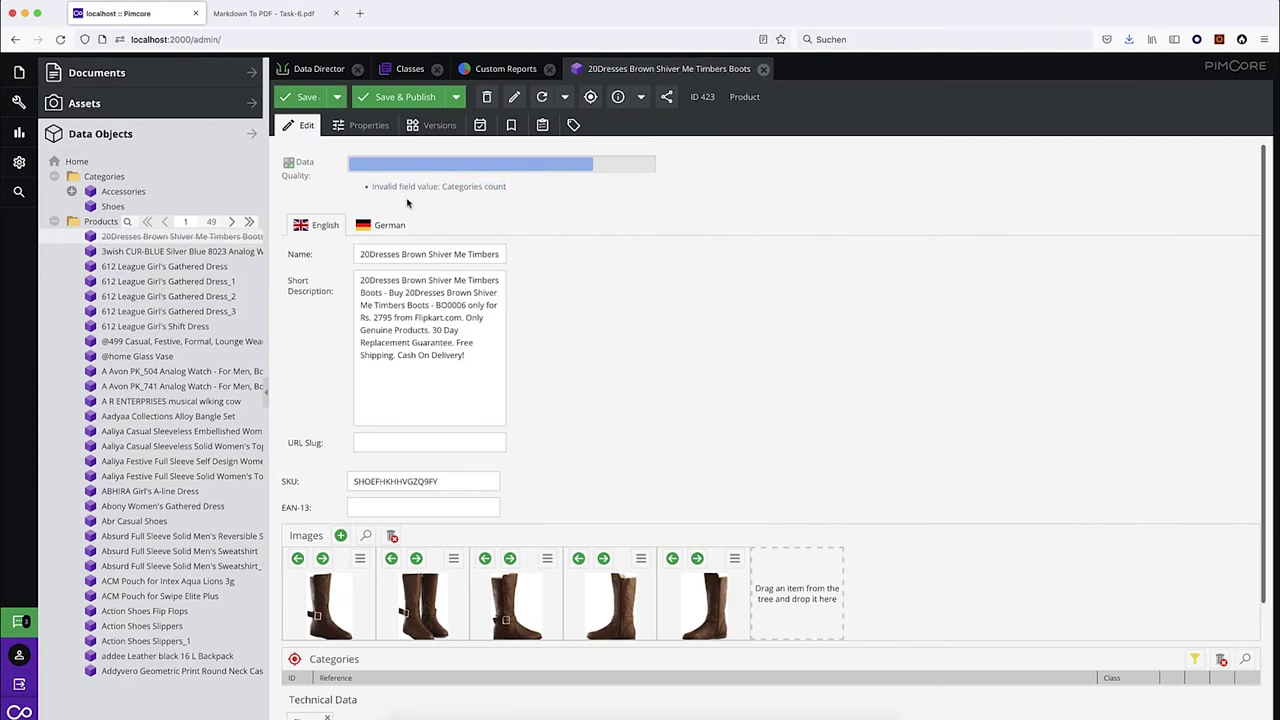
click(498, 72)
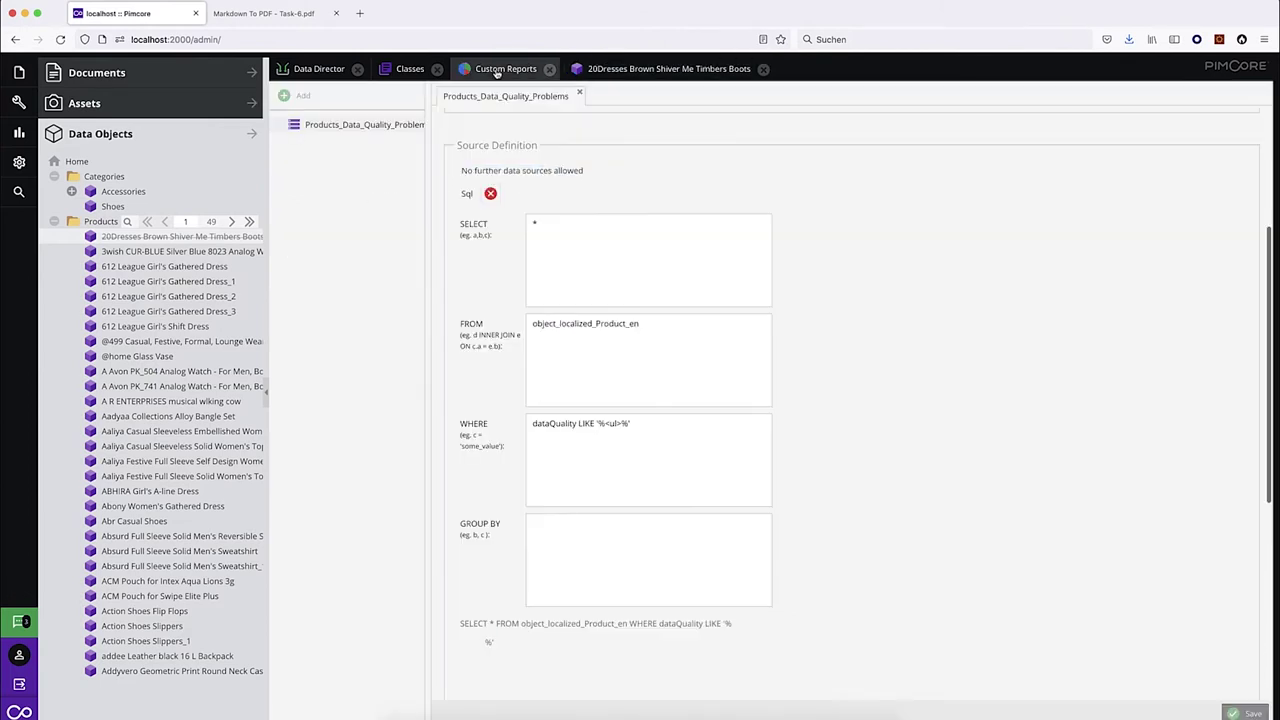
Run Products Data Quality Problems from Marketing > Reports, listing the boots product ID 423.
click(19, 131)
click(93, 132)
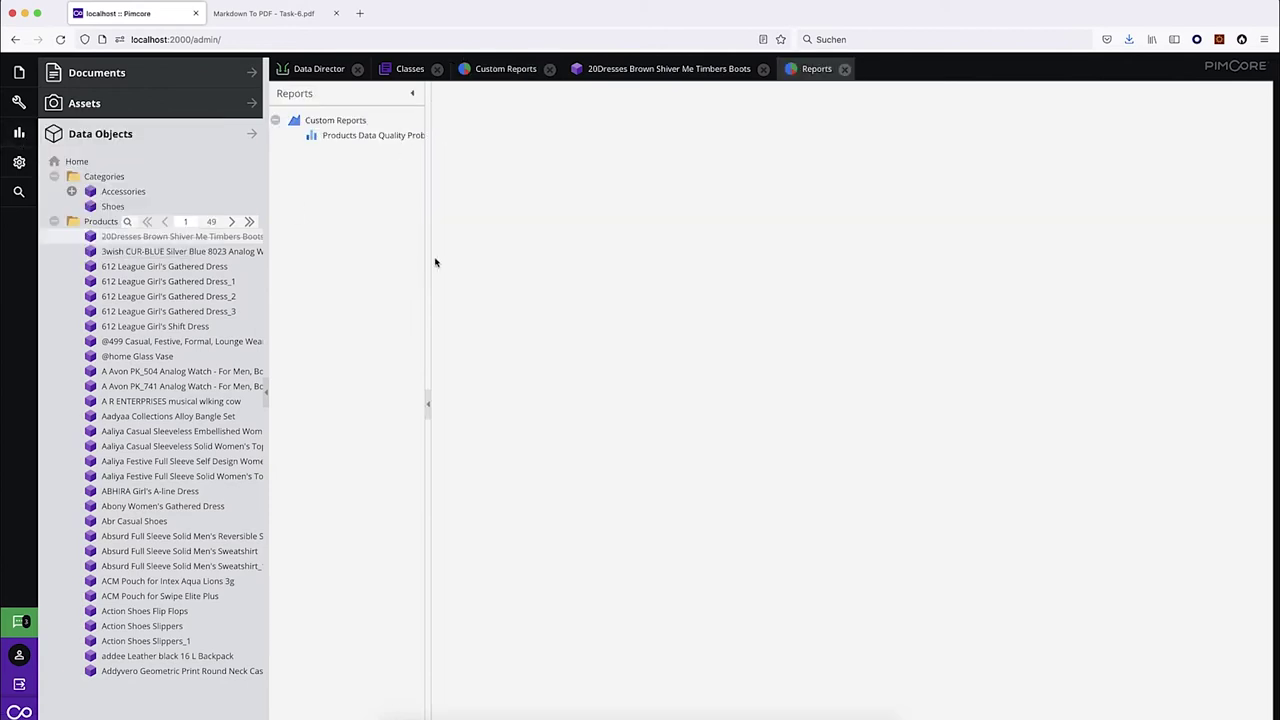
click(378, 135)
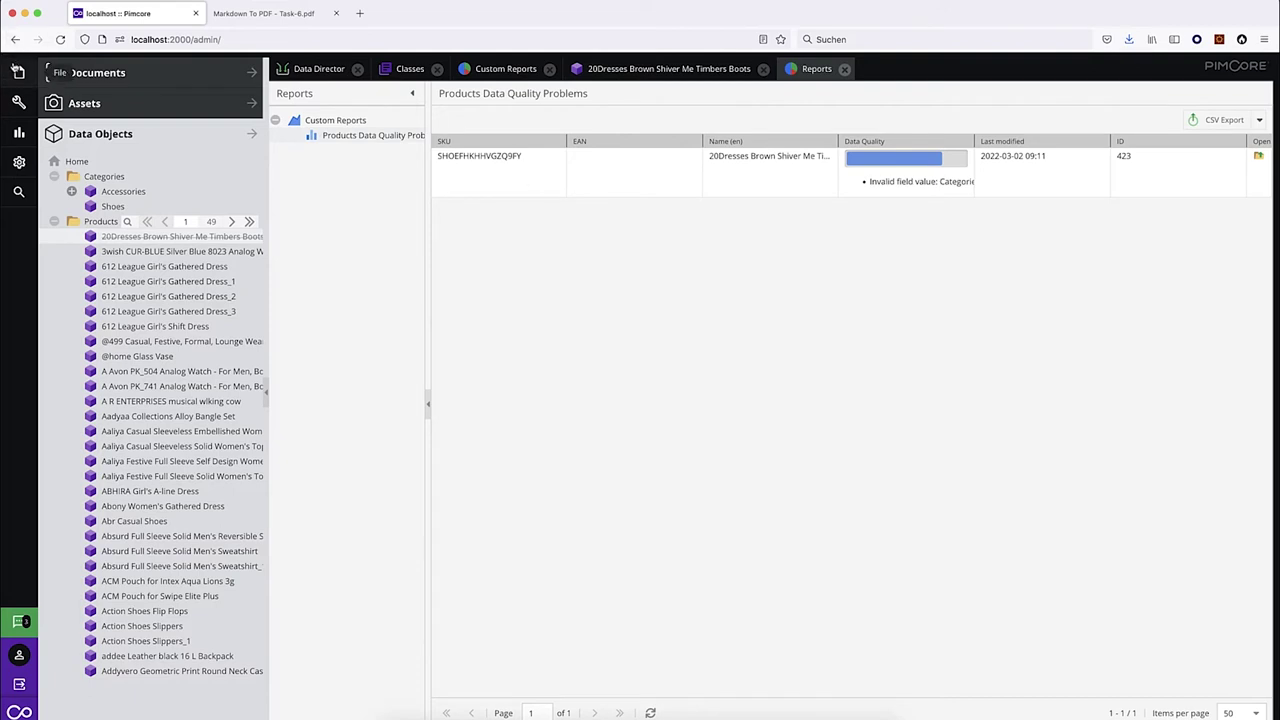
click(18, 72)
Add a Custom Report widget to the Welcome dashboard.
mouse_move(110, 69)
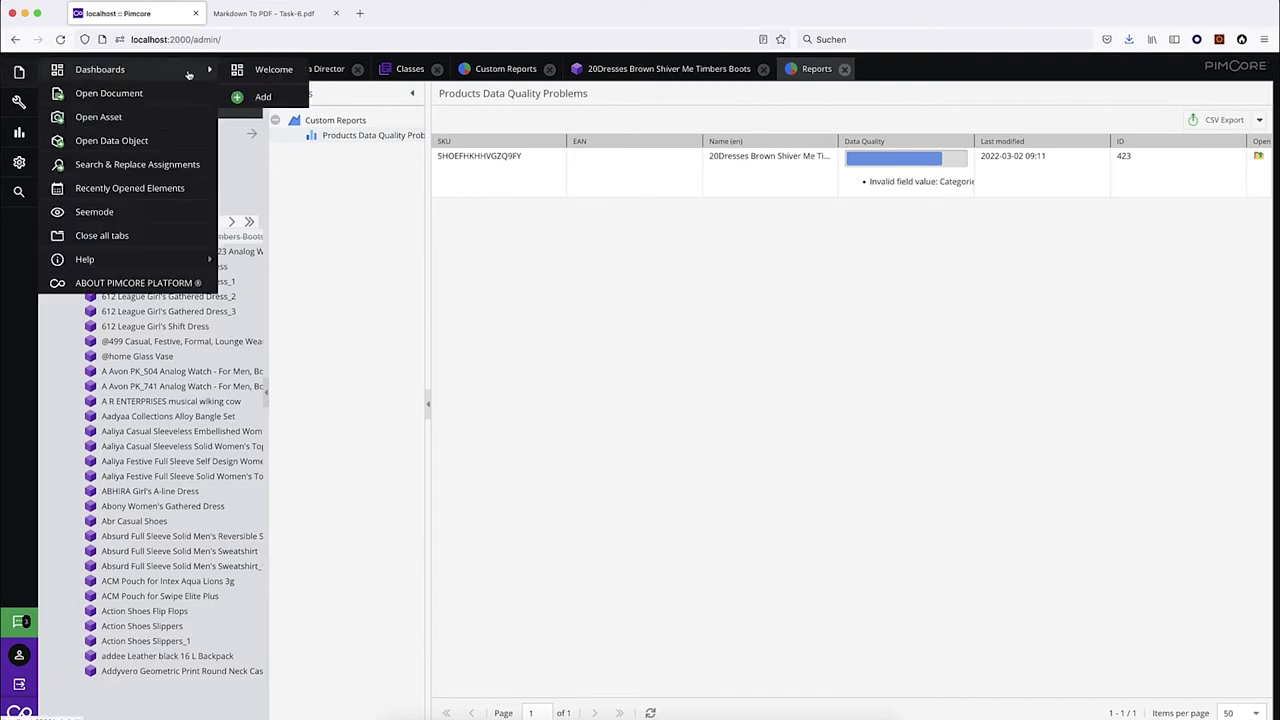
click(270, 72)
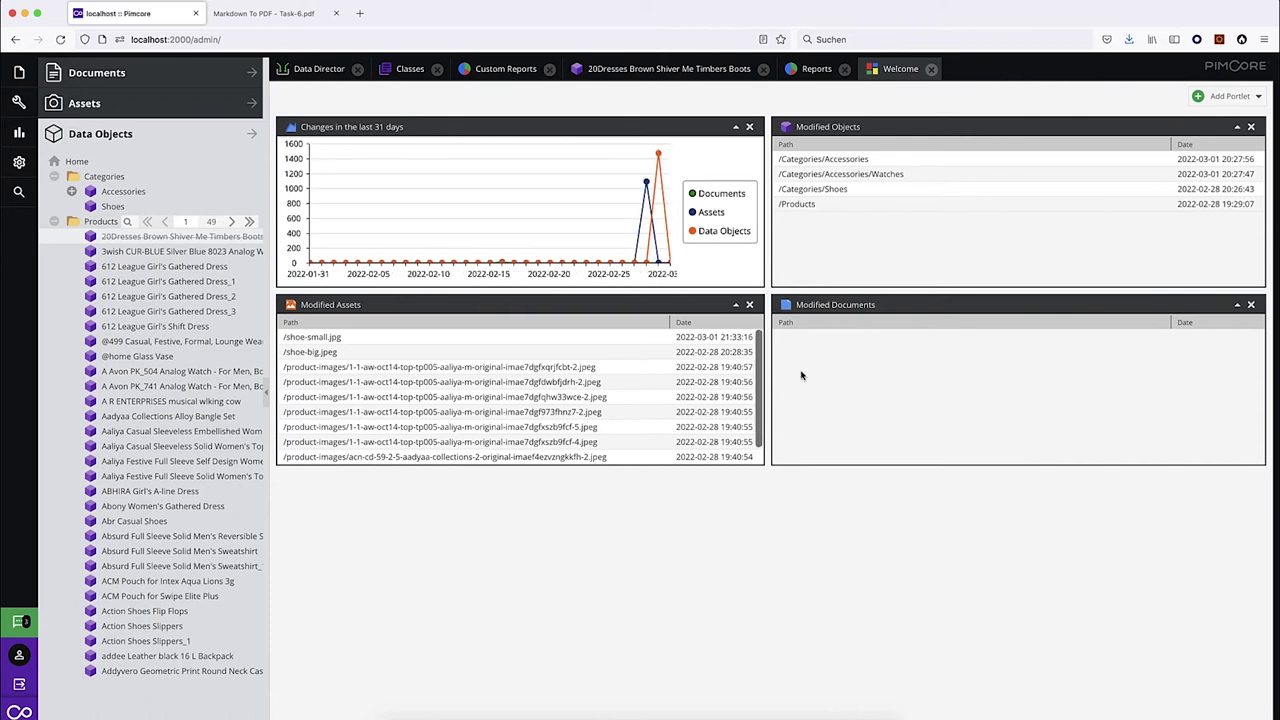
click(1234, 99)
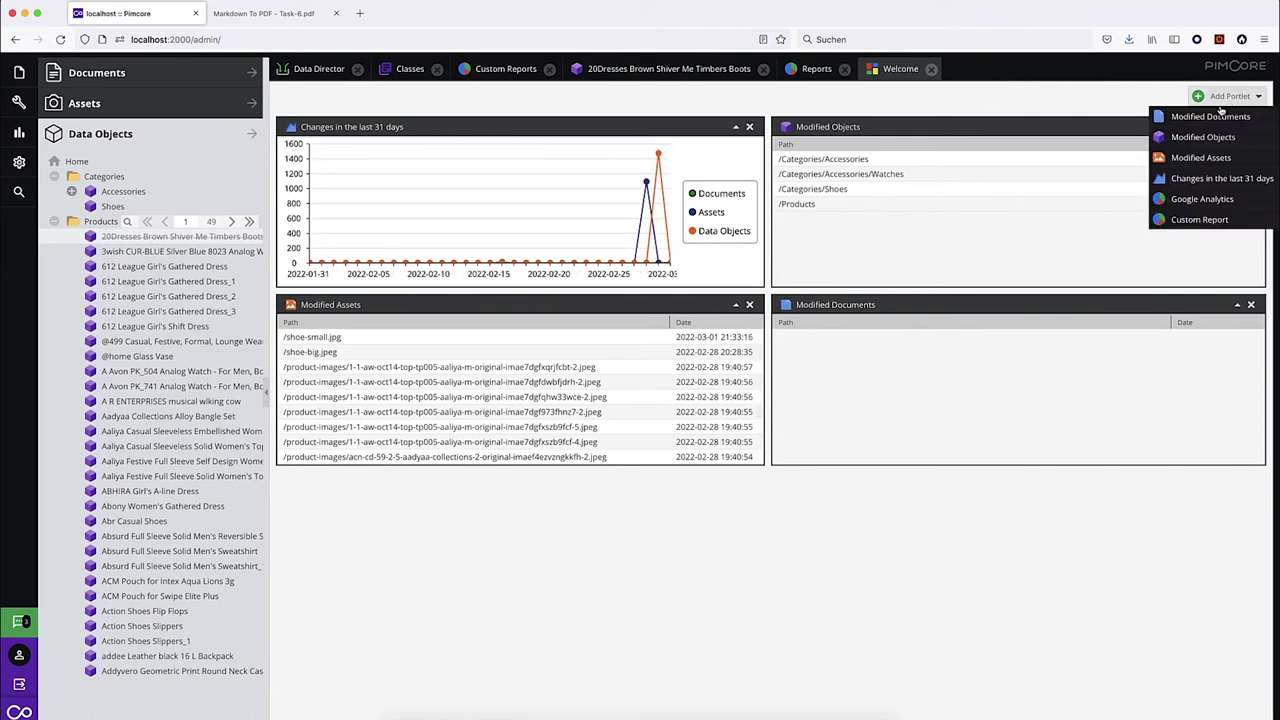
click(1195, 219)
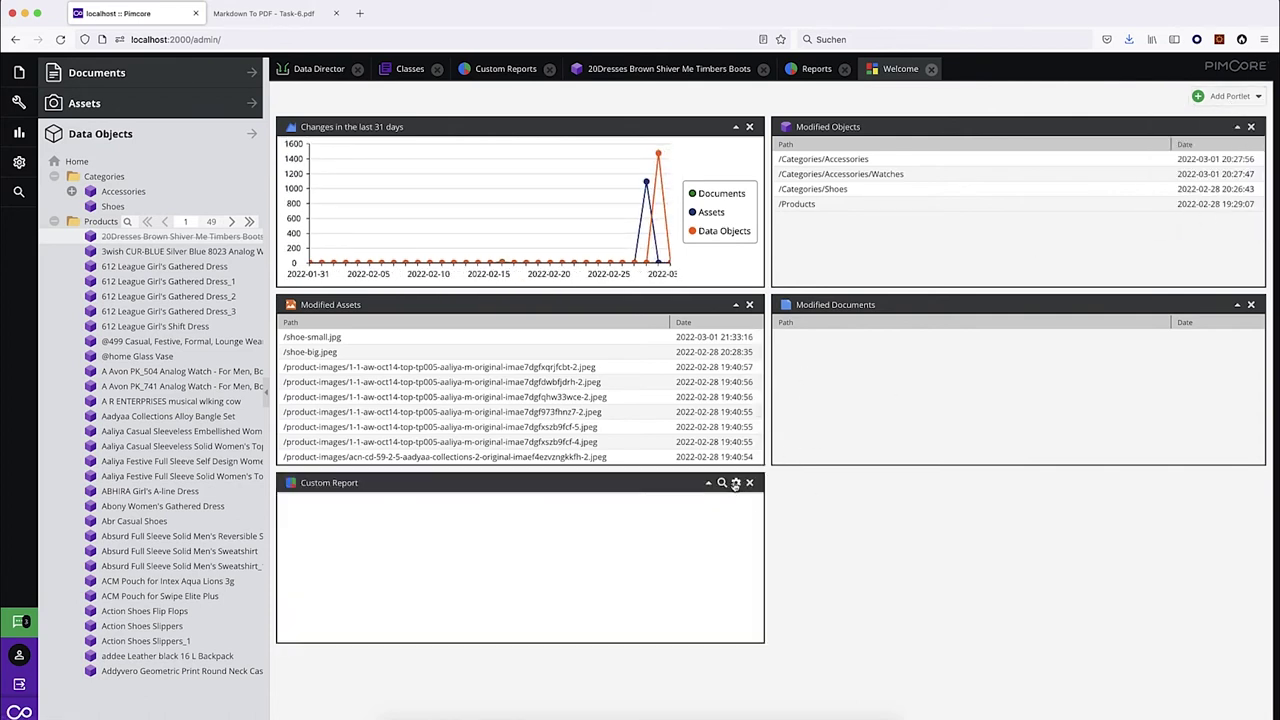
Set the Custom Report portlet to Products_Data_Quality_Problems and save.
click(736, 484)
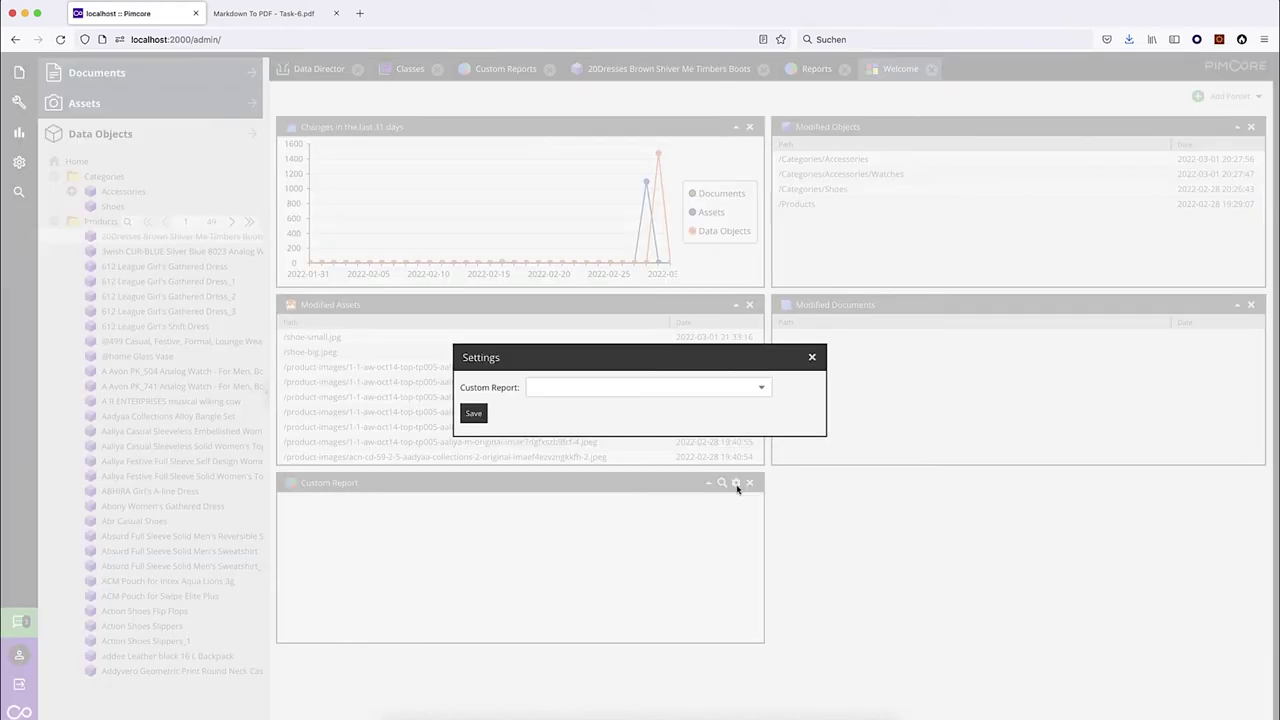
click(760, 391)
click(610, 408)
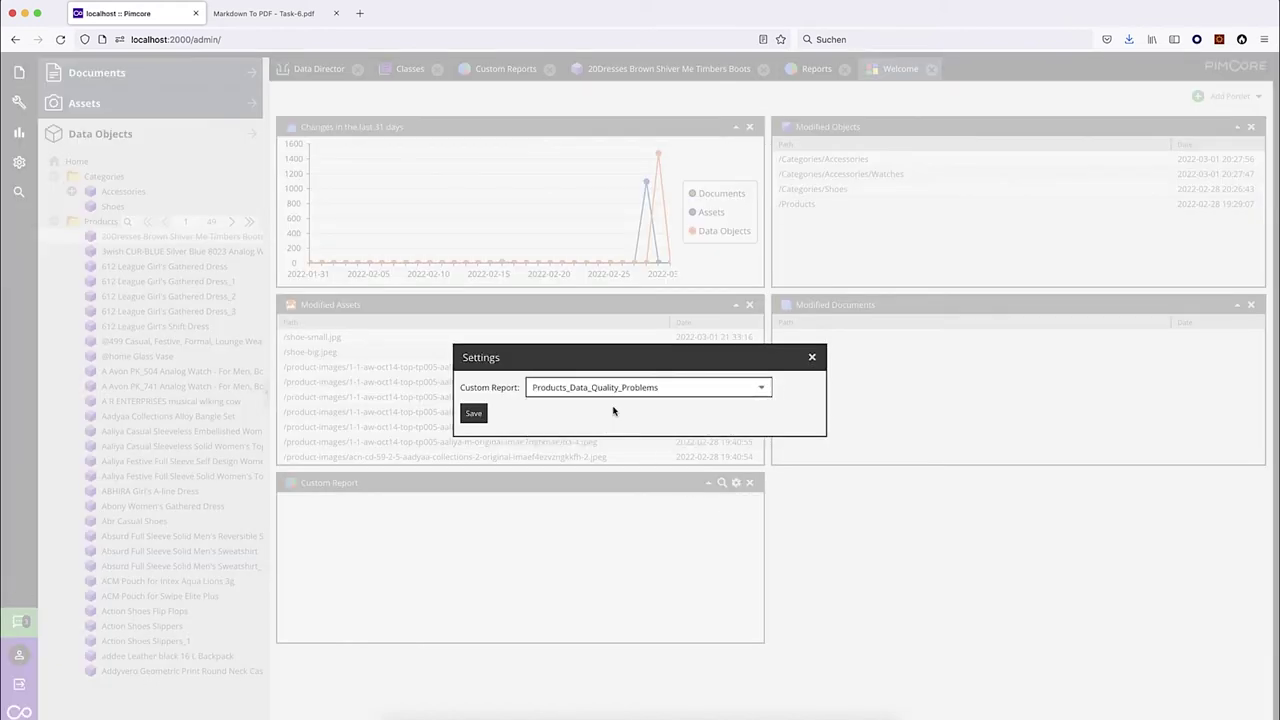
click(473, 414)
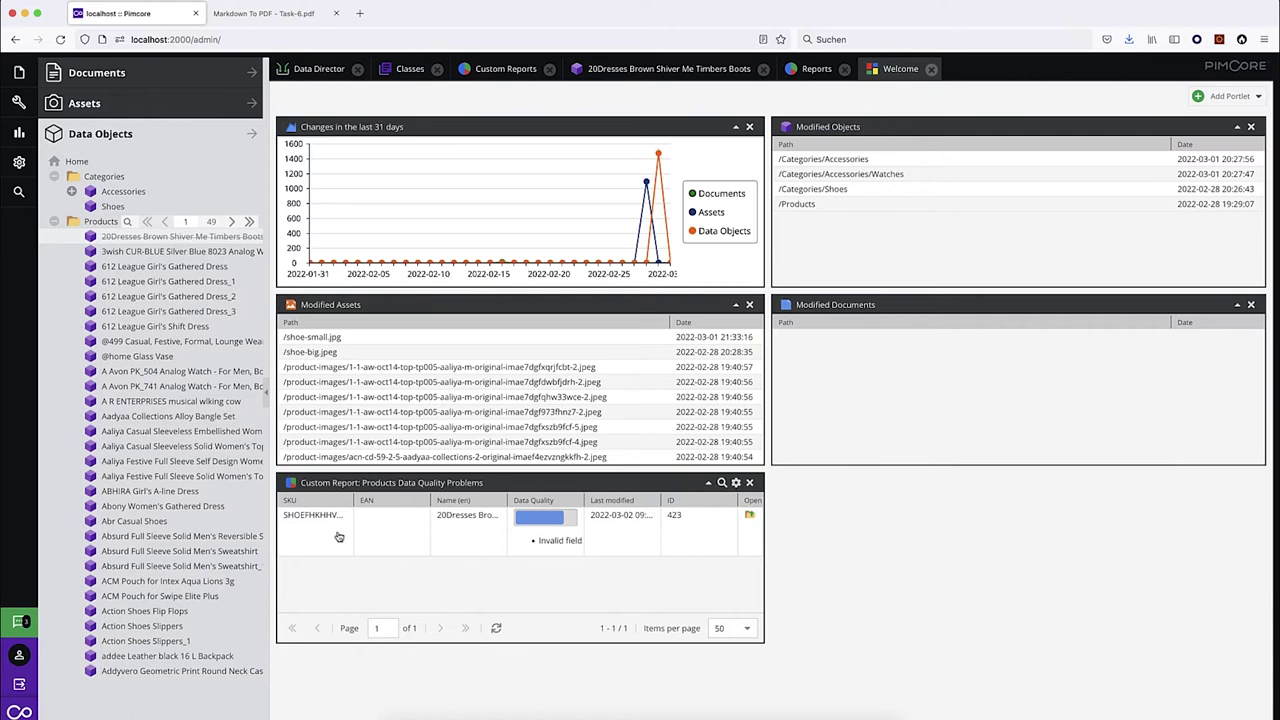
Open the boots product from the report and drag Shoes into its Categories.
click(749, 517)
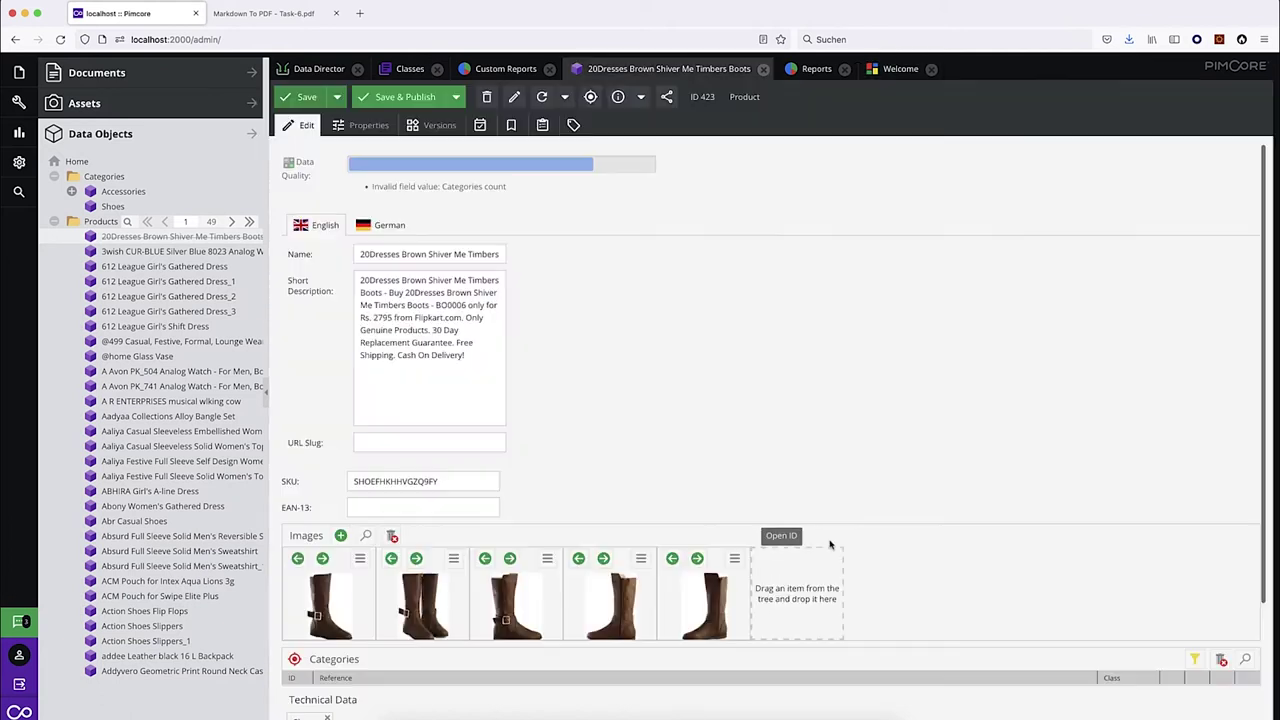
drag(520, 195, 358, 196)
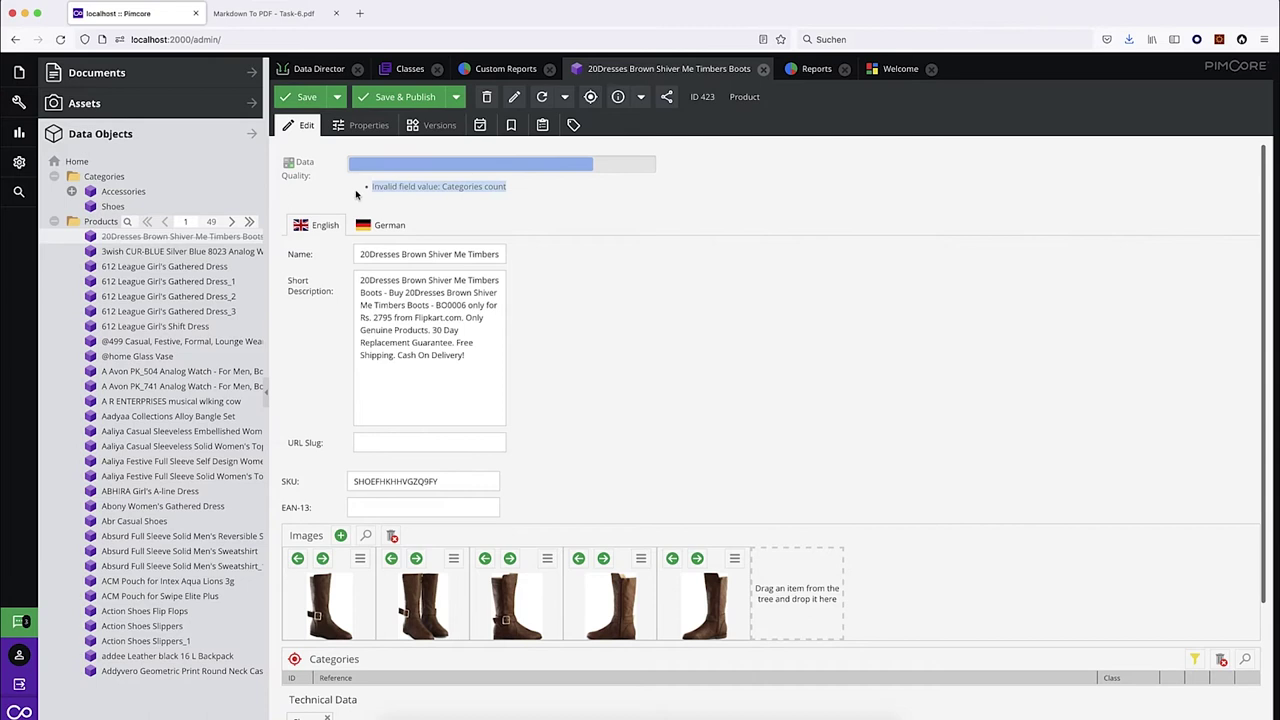
click(518, 187)
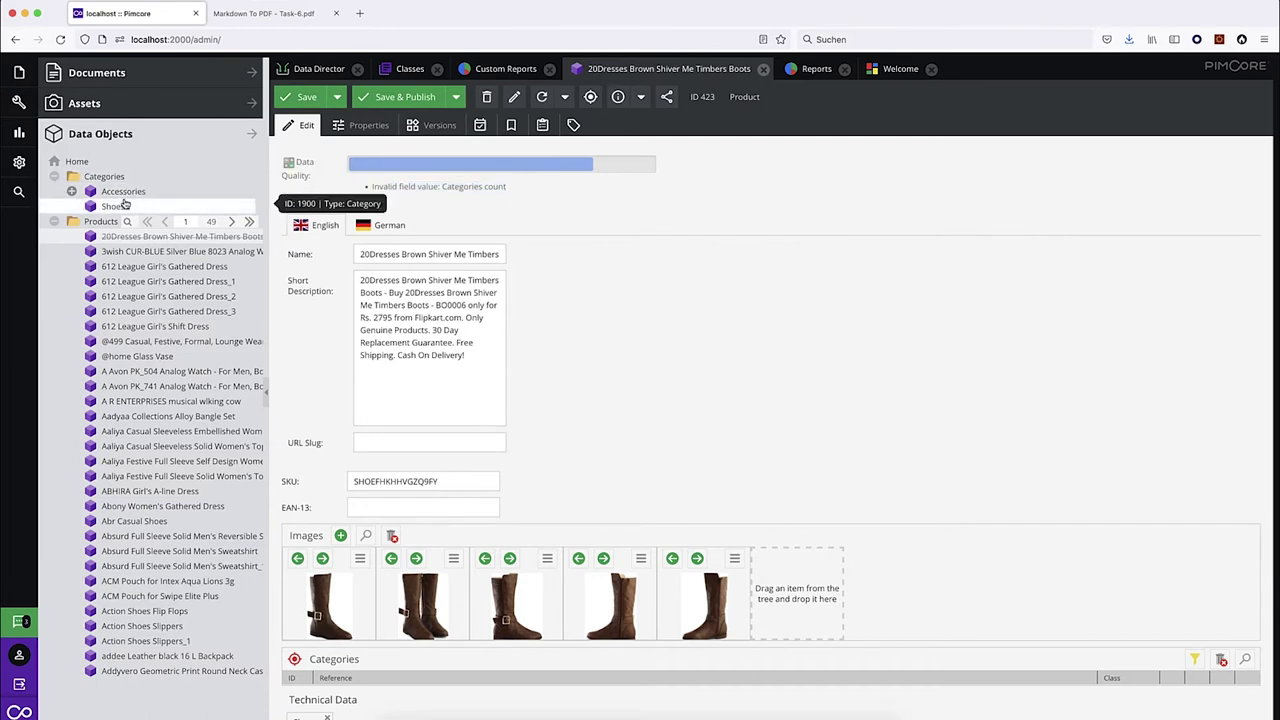
drag(127, 209, 395, 670)
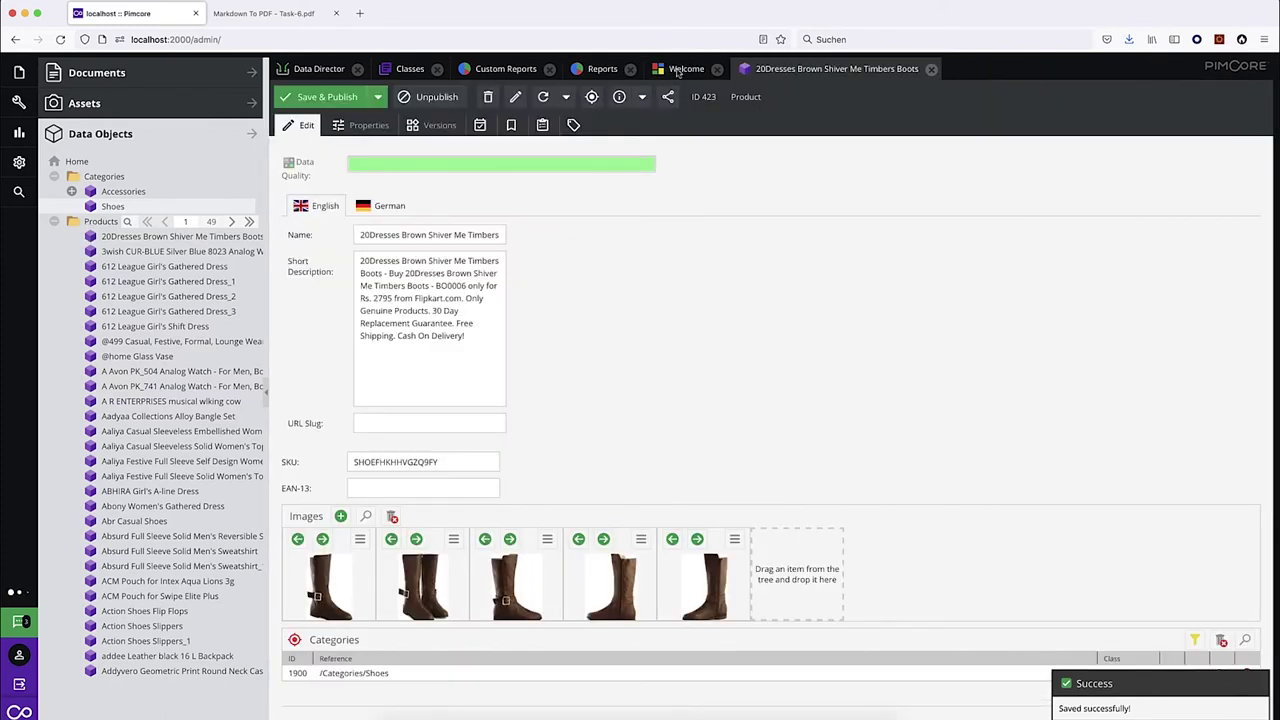
Reopen the Welcome dashboard, where the Products Data Quality Problems portlet now shows no items.
click(680, 70)
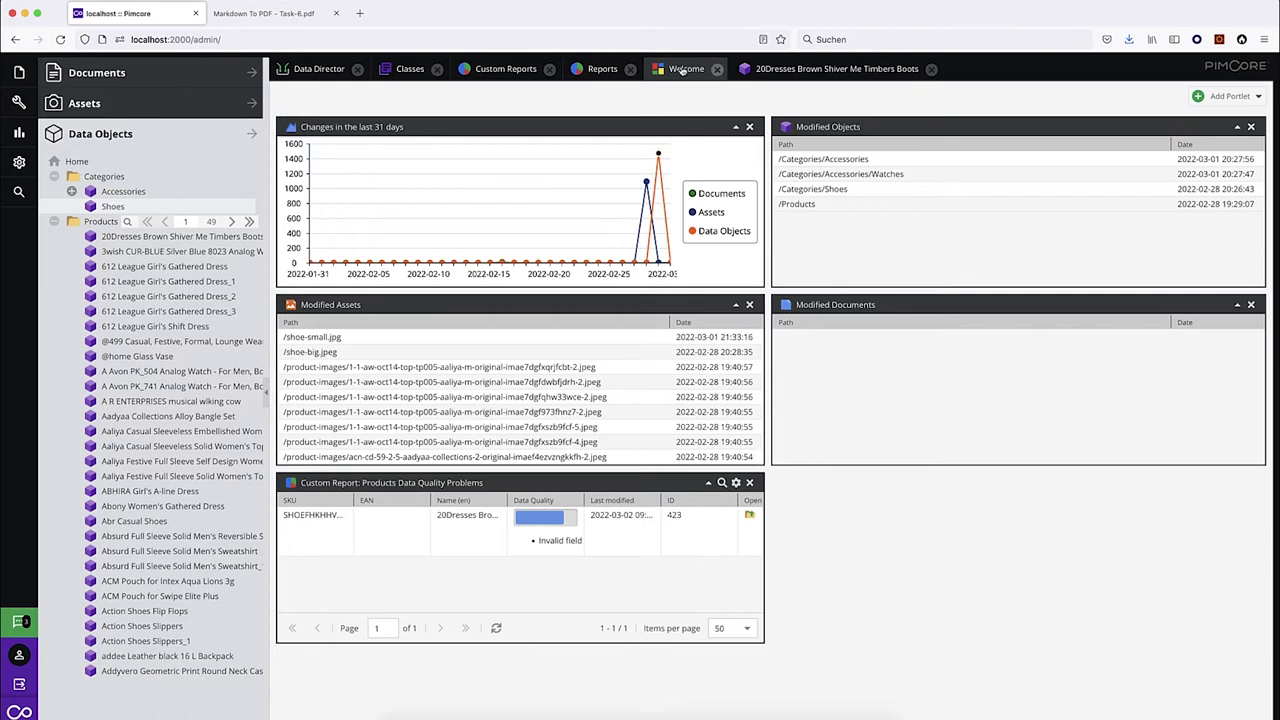
click(718, 69)
mouse_move(20, 76)
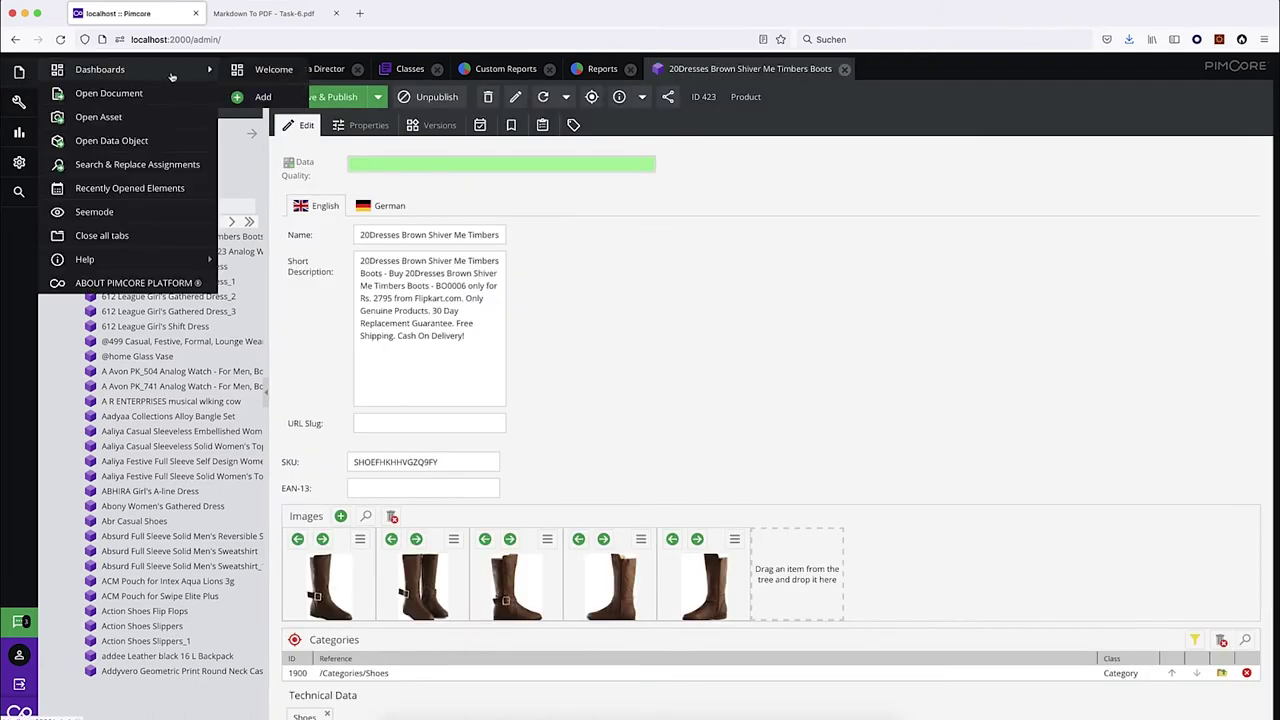
click(265, 70)
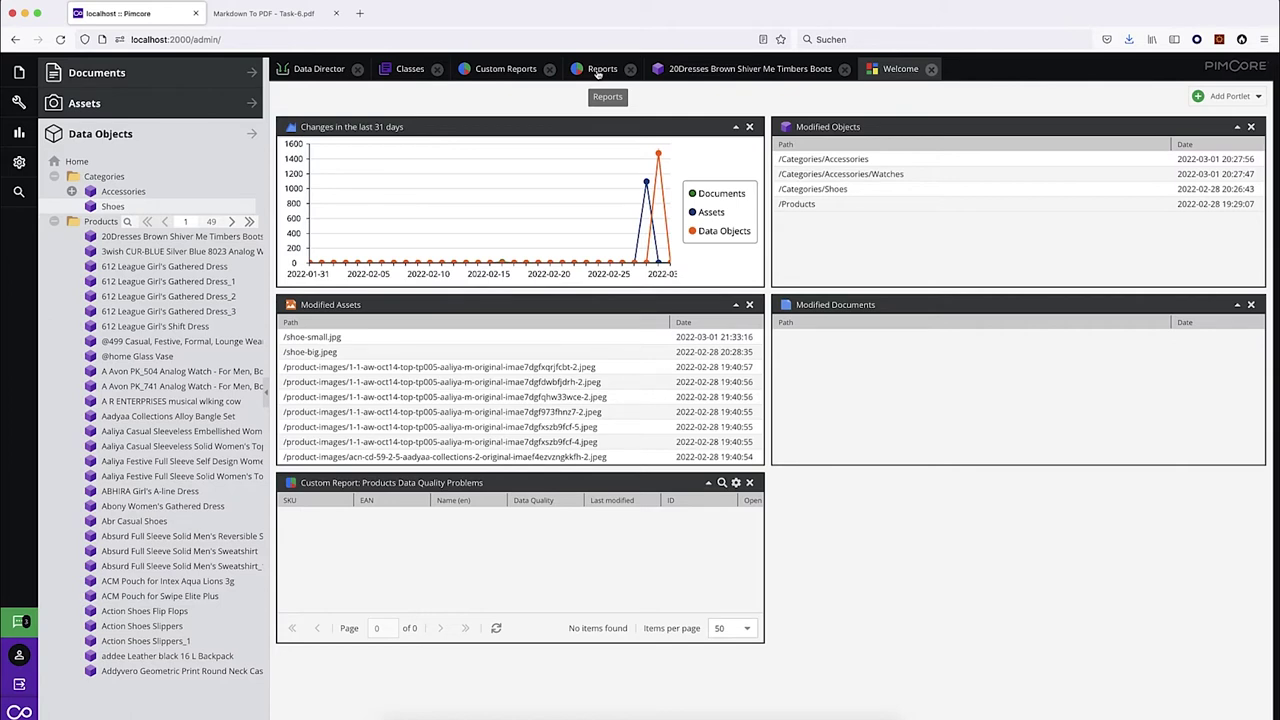
click(308, 14)
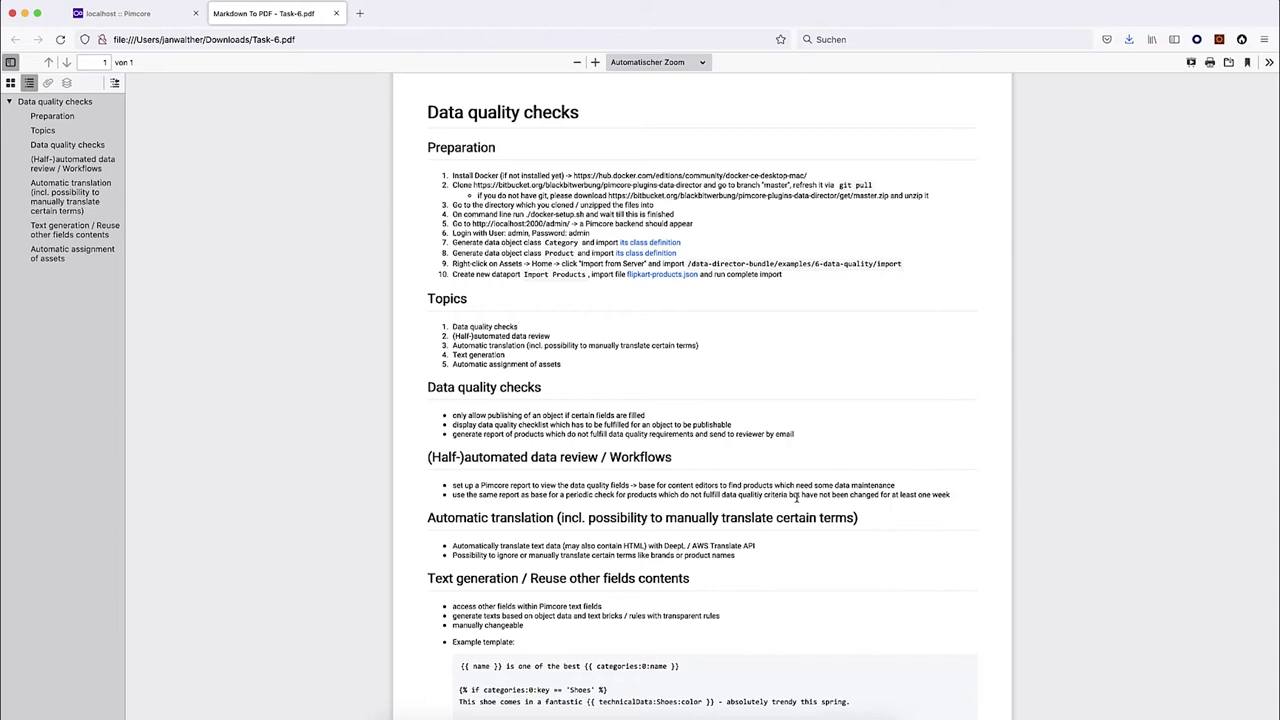
Highlight the requirement about products unchanged for a week, then return to the boots product in Pimcore.
drag(797, 497, 949, 495)
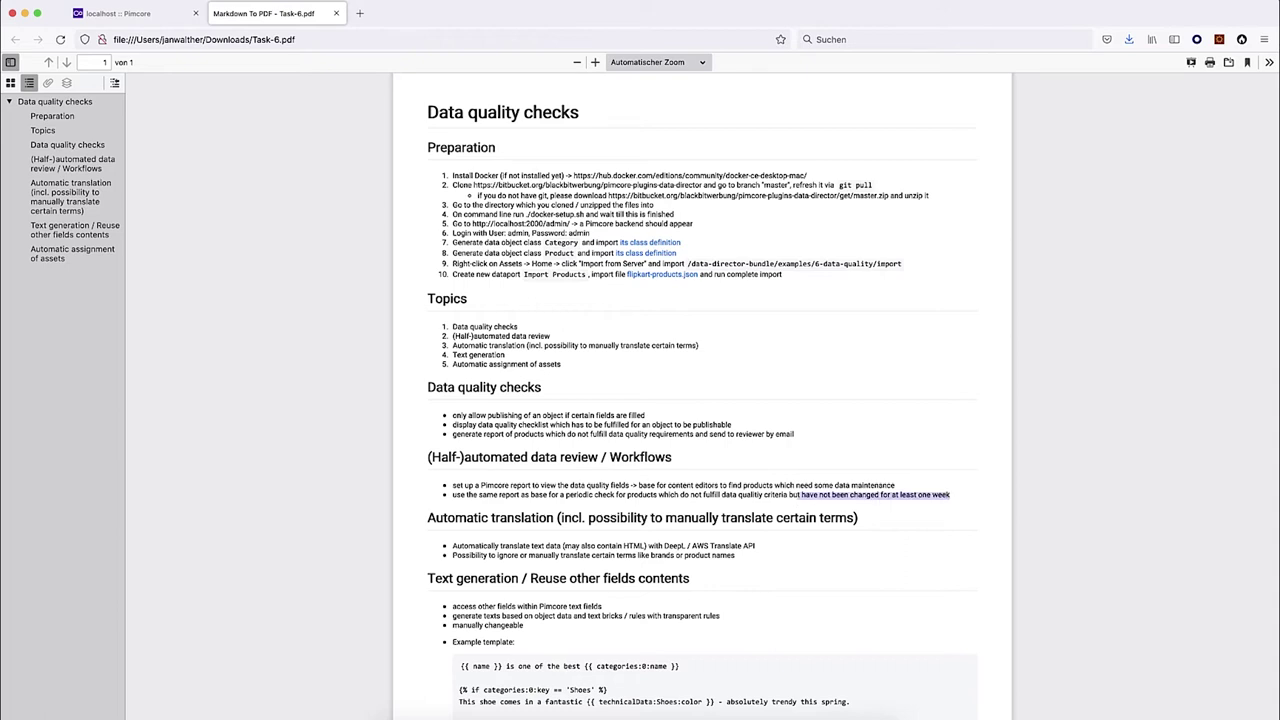
click(112, 13)
click(702, 70)
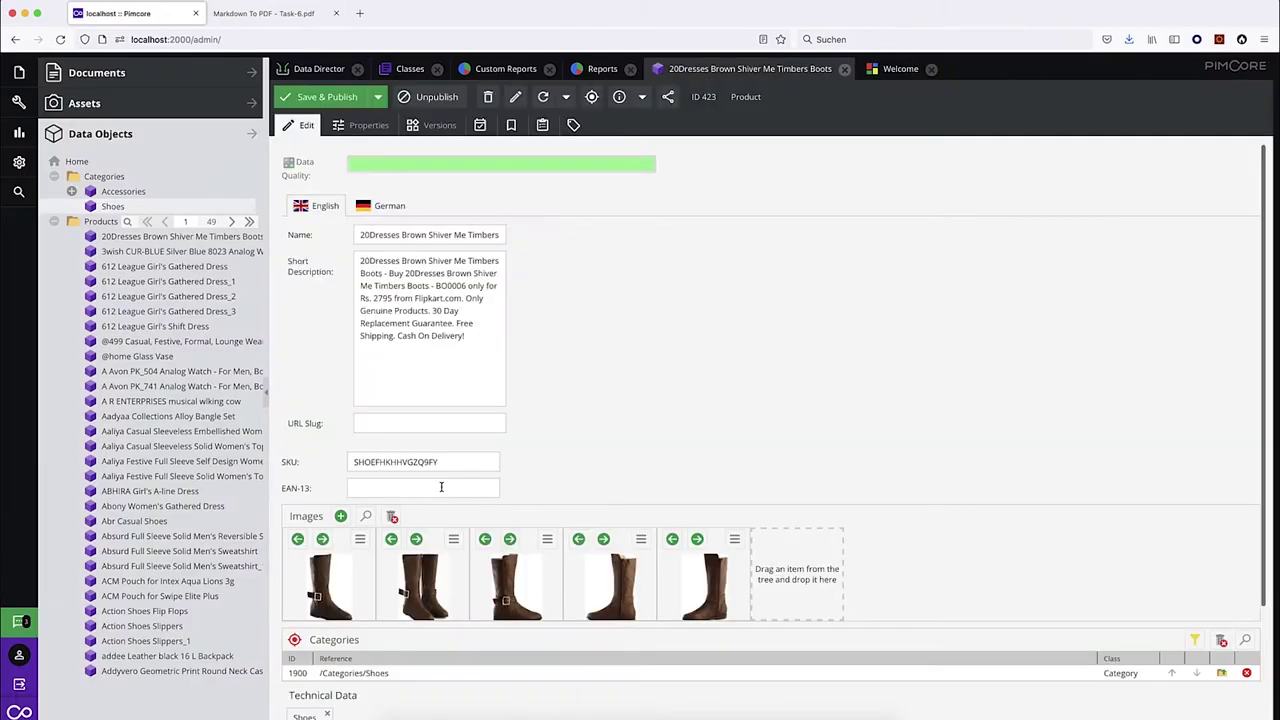
Delete the /Categories/Shoes row from the boots product, Save & Publish, then close and reopen its tab.
click(1246, 673)
click(339, 96)
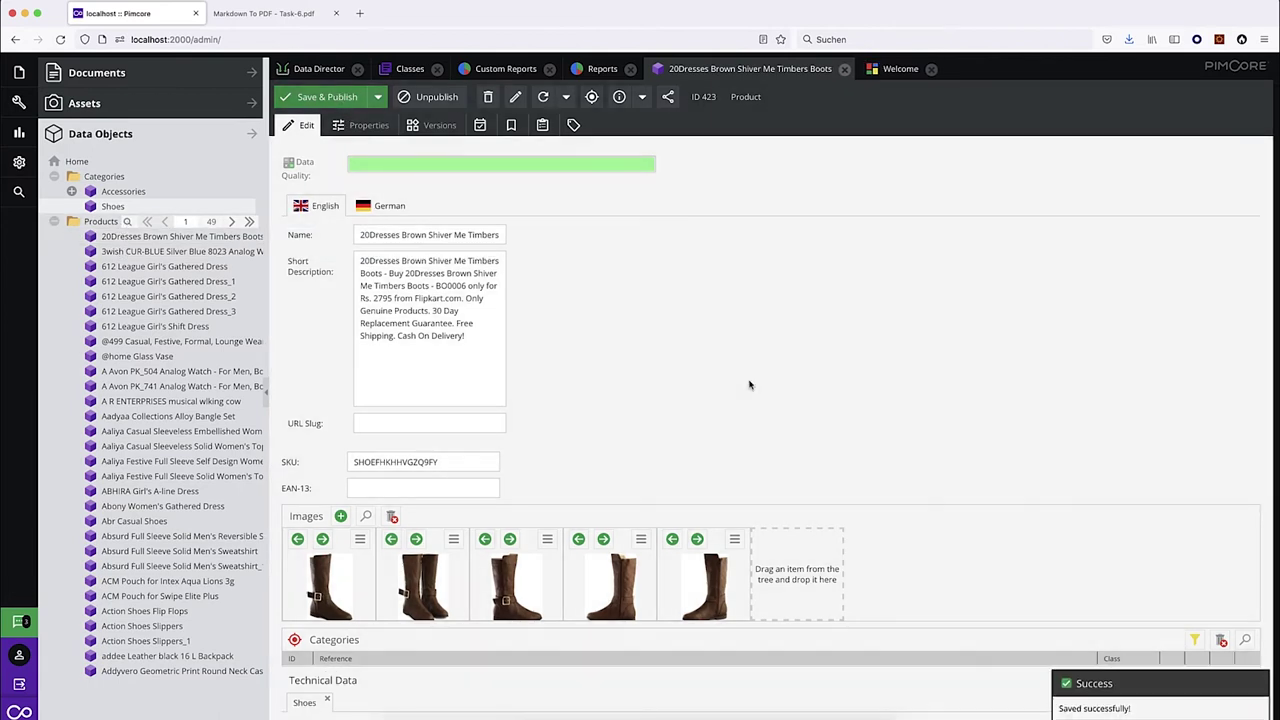
key(alt+w)
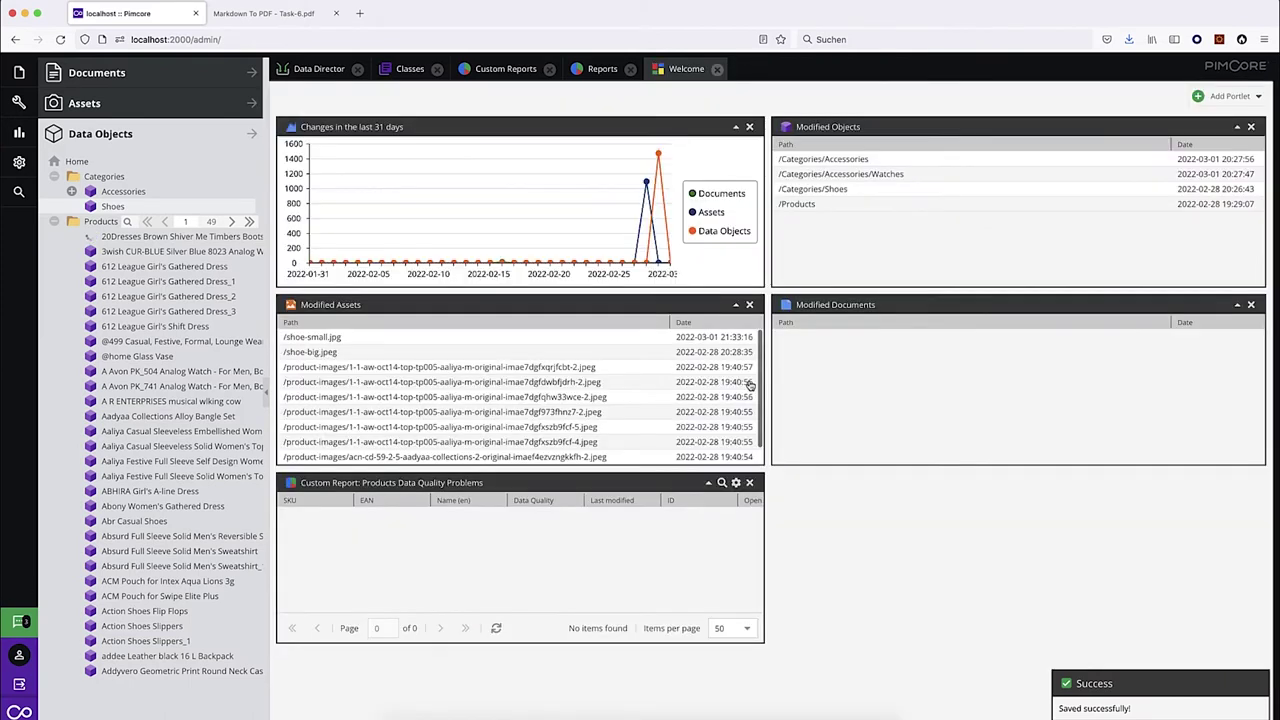
key(alt+shift+t)
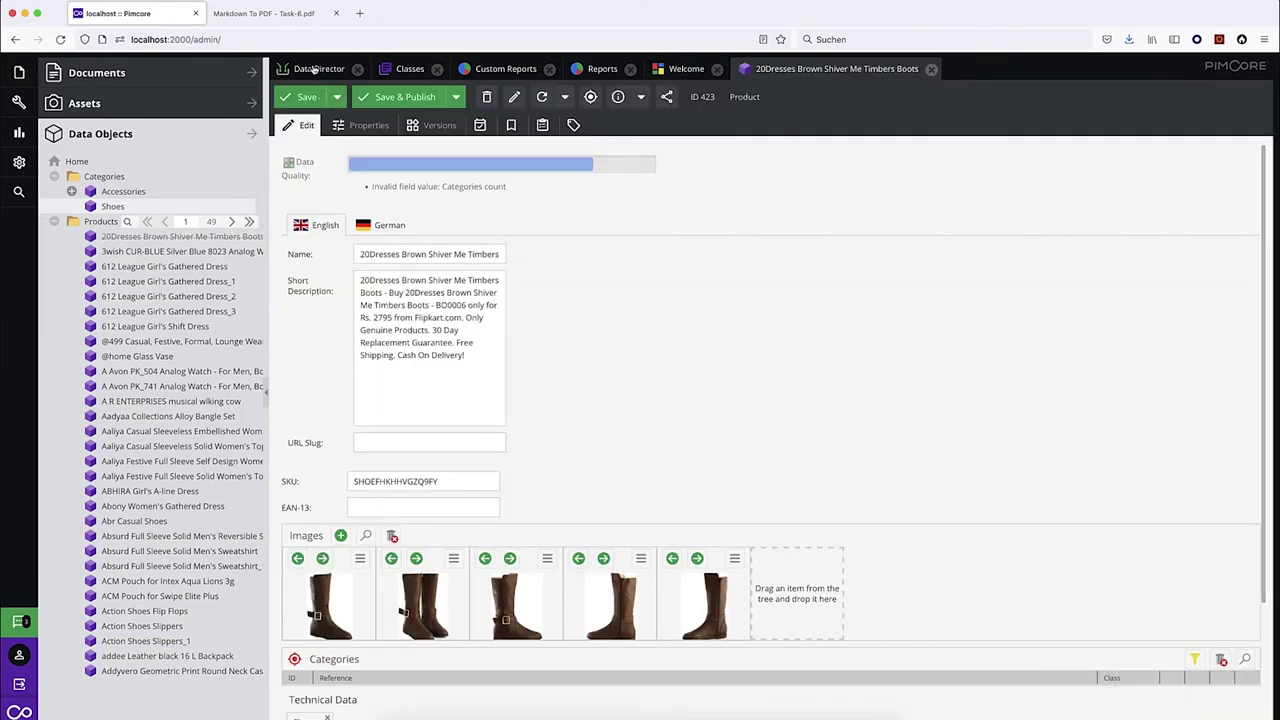
In Data Director, add a new dataport named 'Data Quality Review'.
click(318, 68)
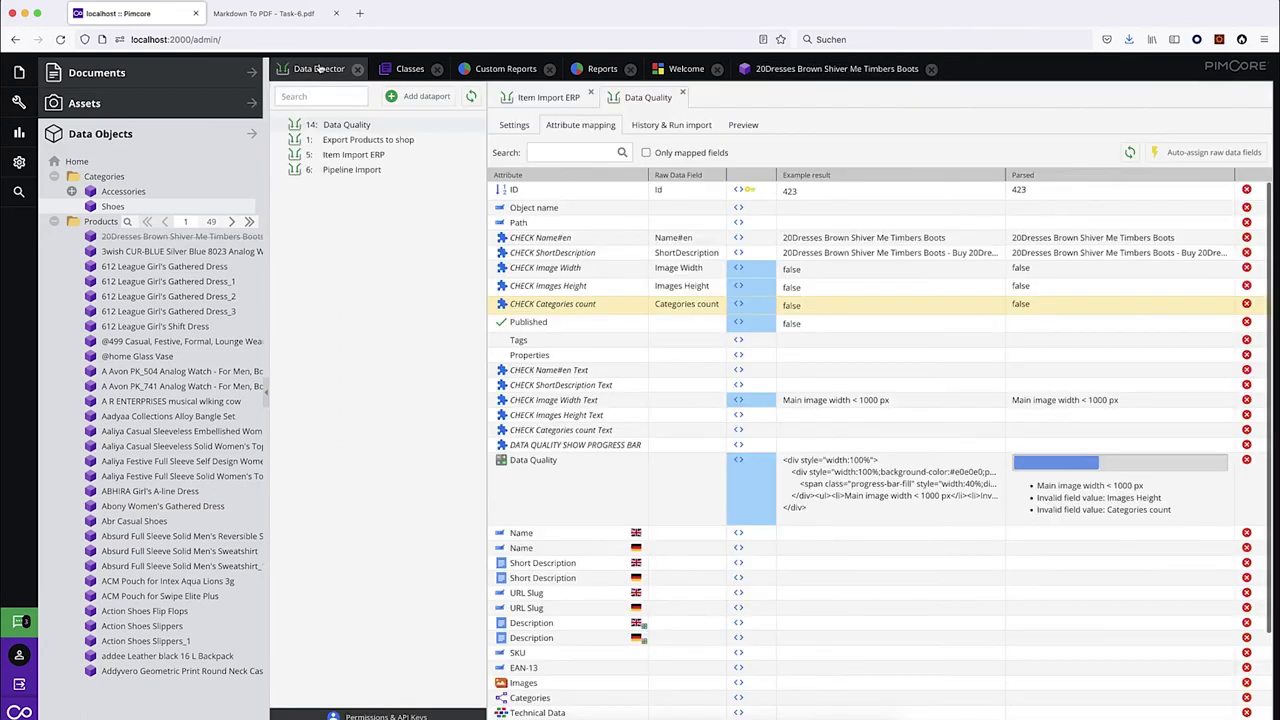
click(420, 96)
text(Data Quality eview)
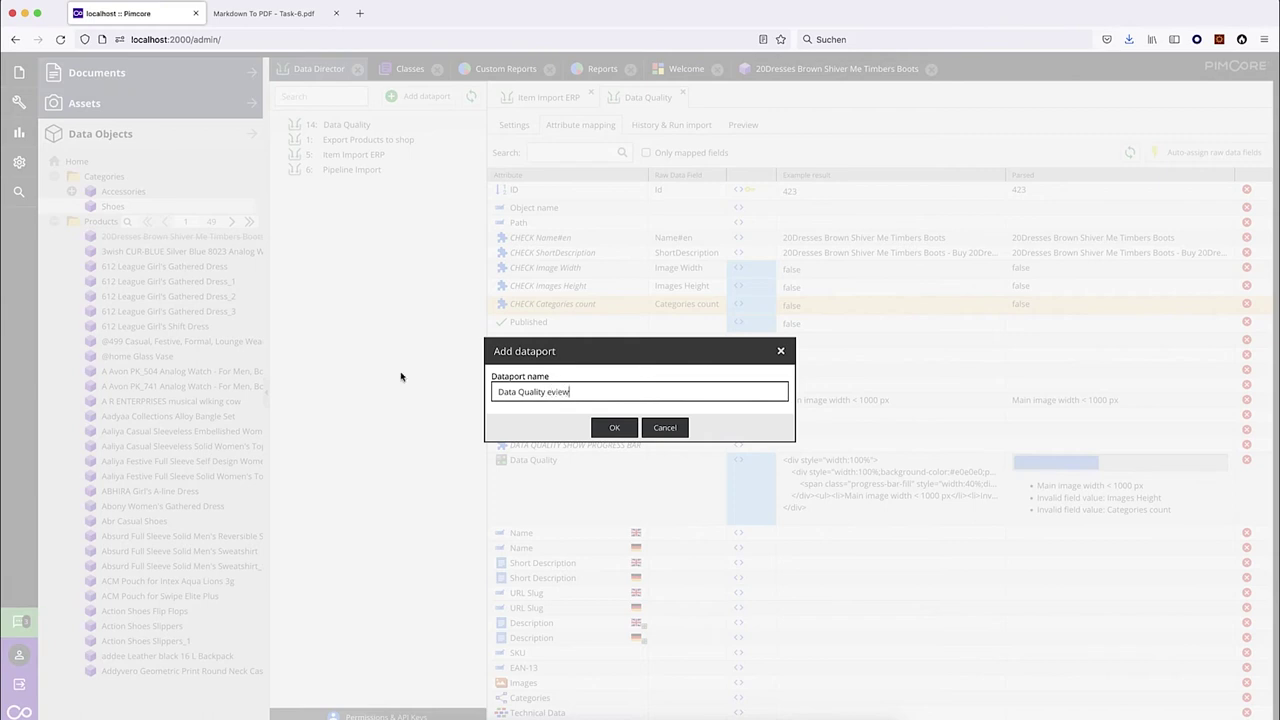
click(549, 391)
text(R)
click(665, 426)
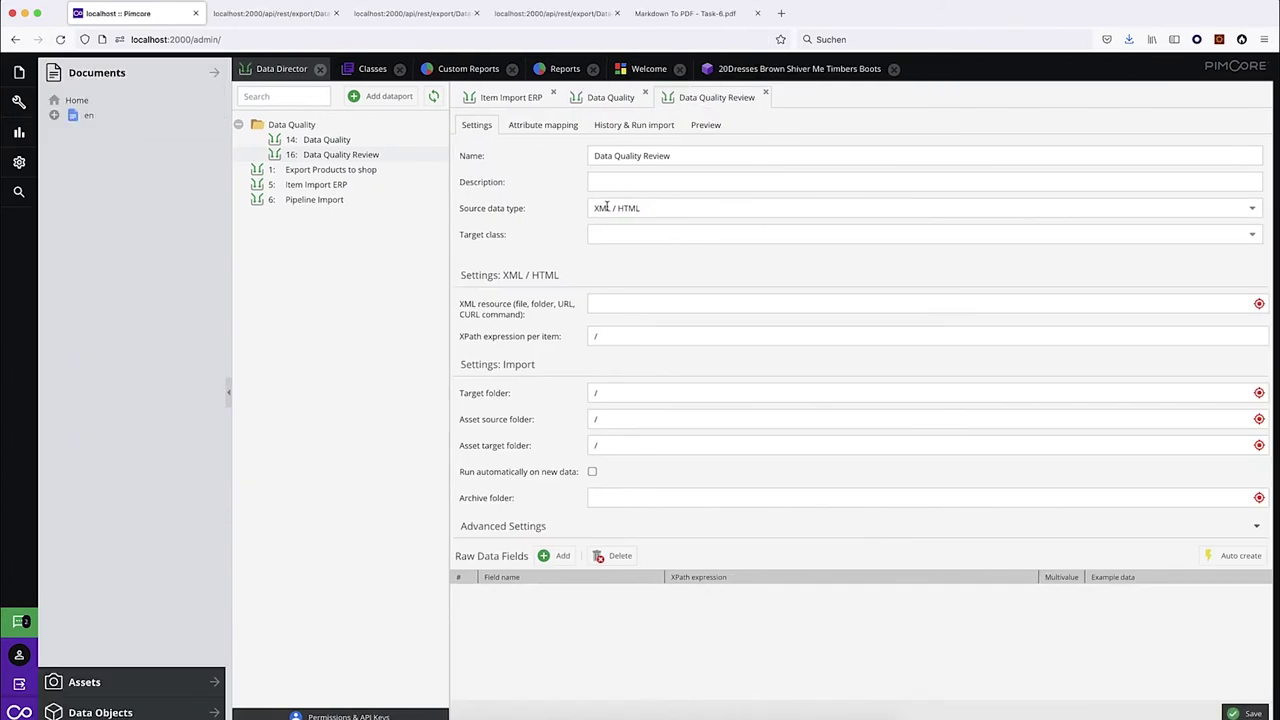
Set source Pimcore Report, target class Export, and report Products Data Quality Problems; auto-create fields and save.
click(622, 210)
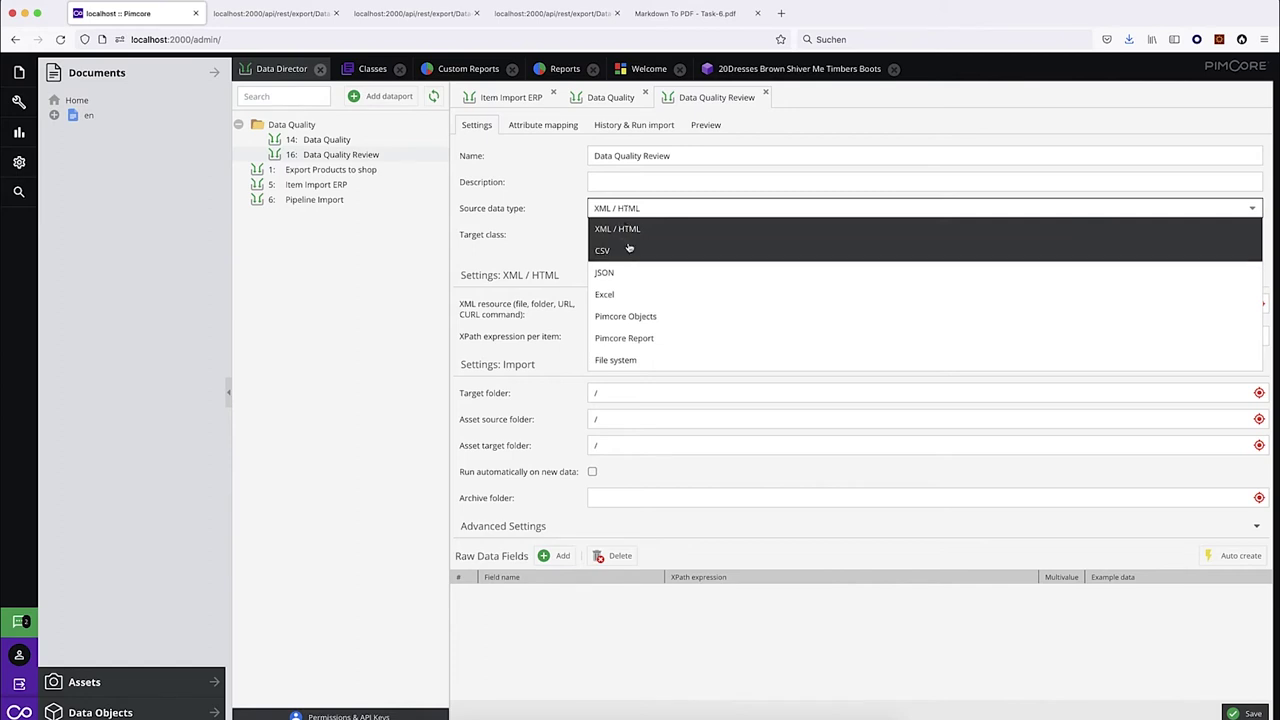
click(665, 340)
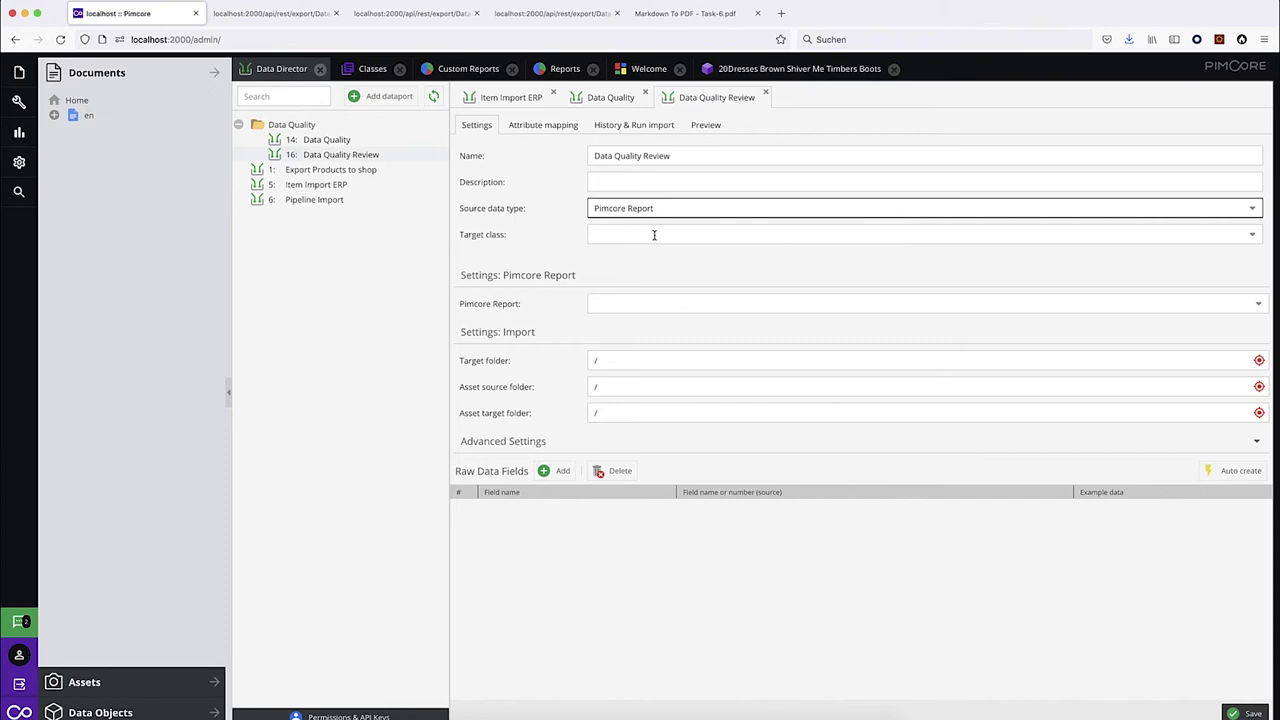
click(640, 231)
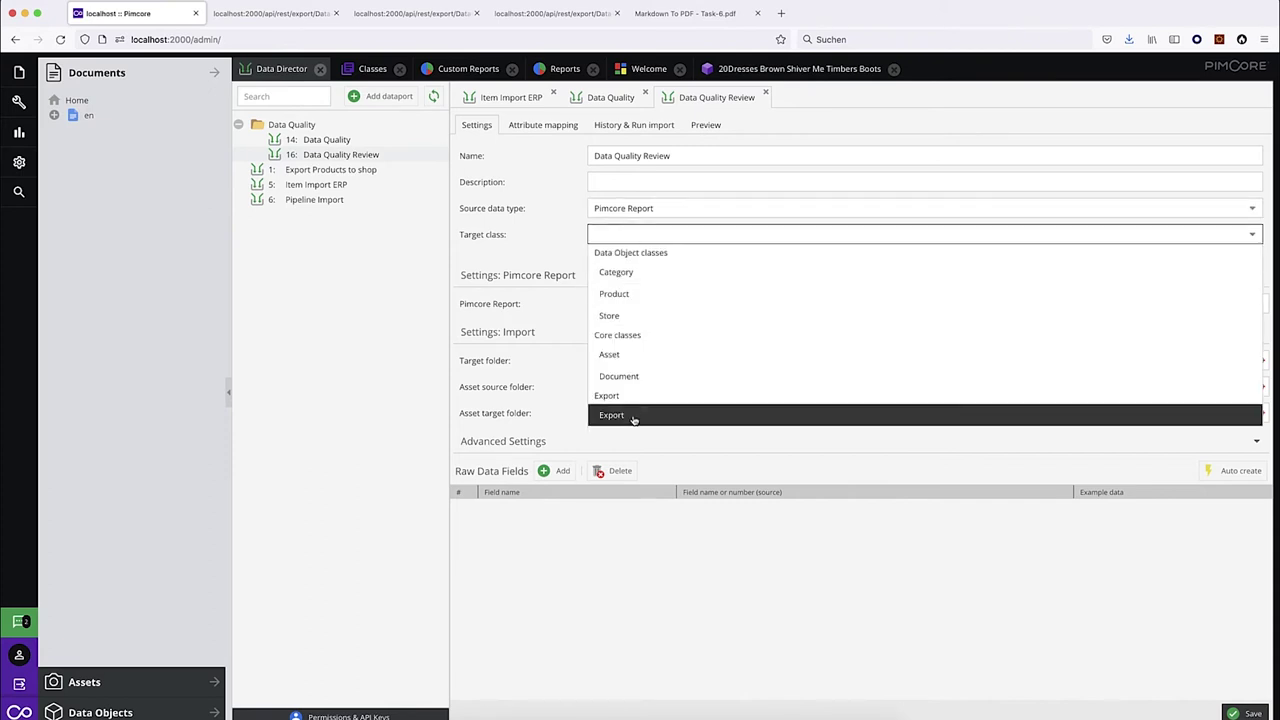
click(634, 418)
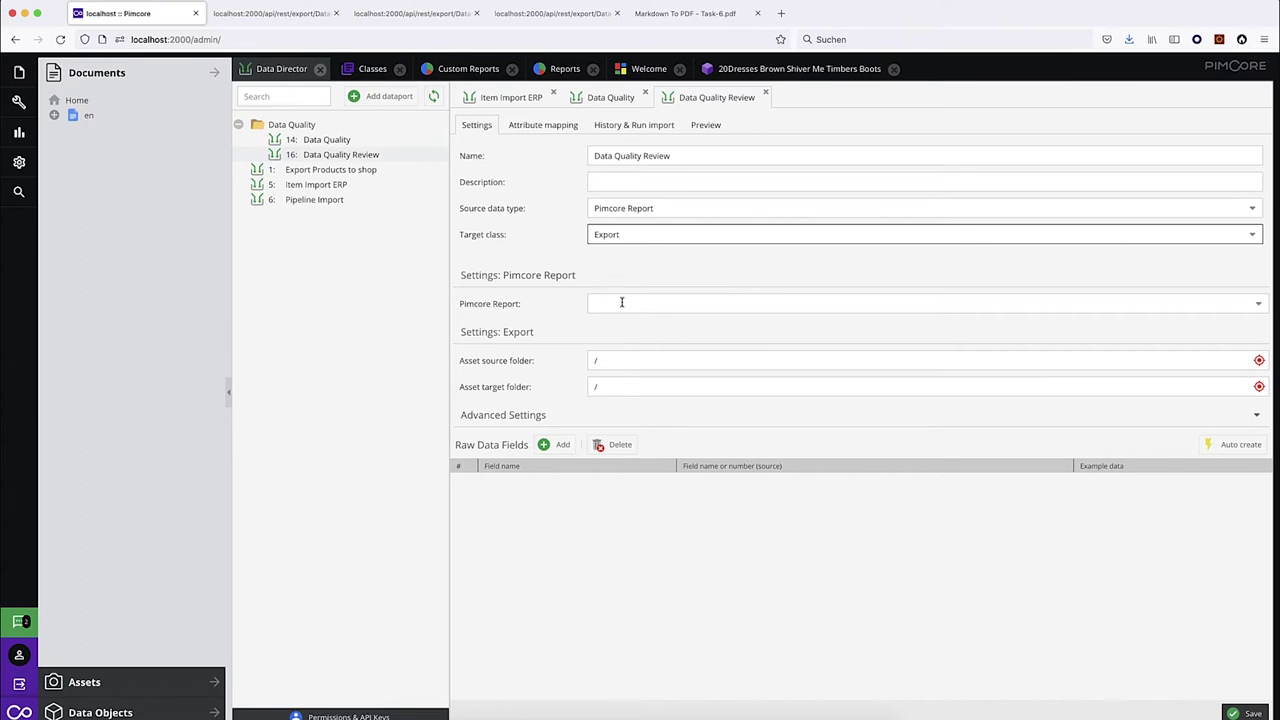
click(622, 303)
click(655, 342)
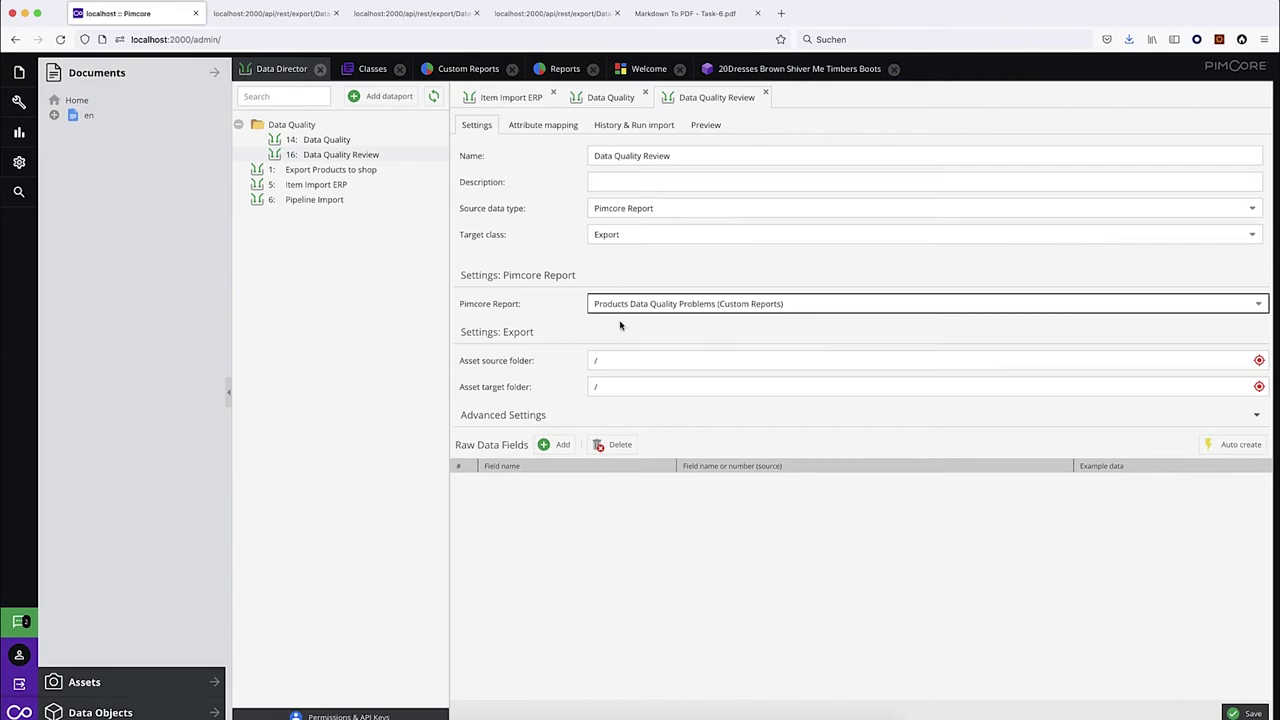
click(1238, 445)
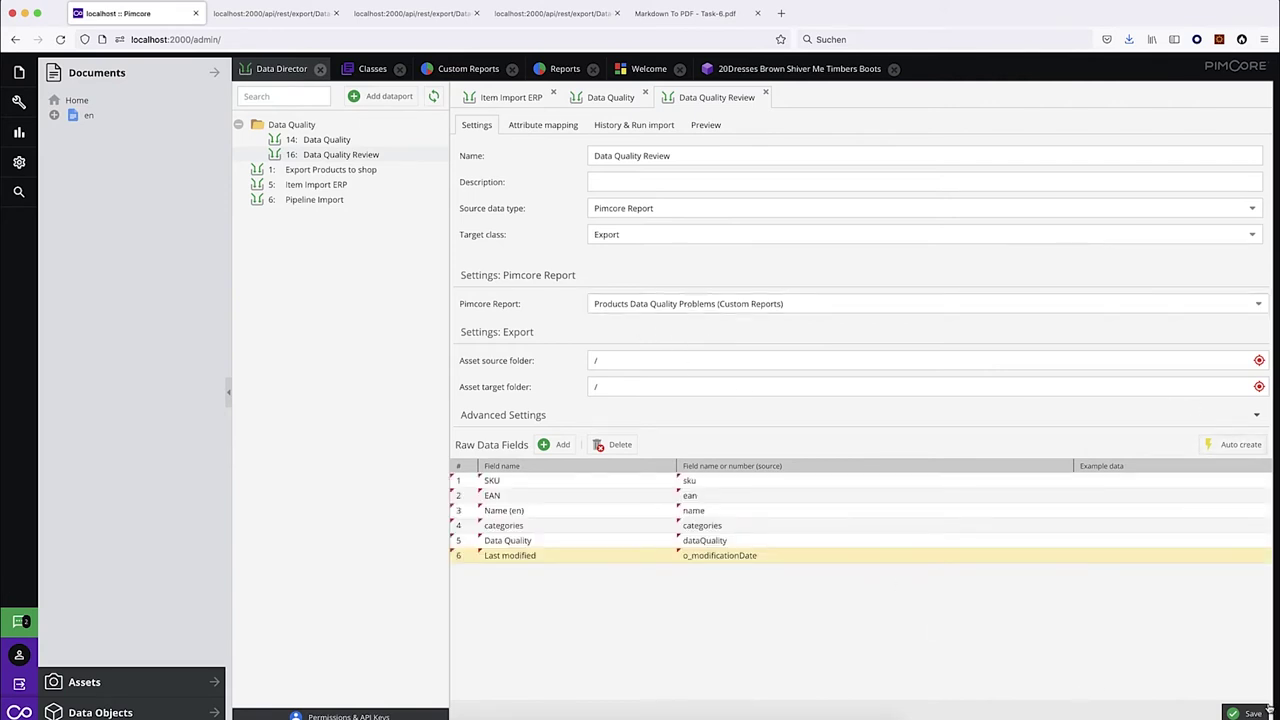
click(1250, 713)
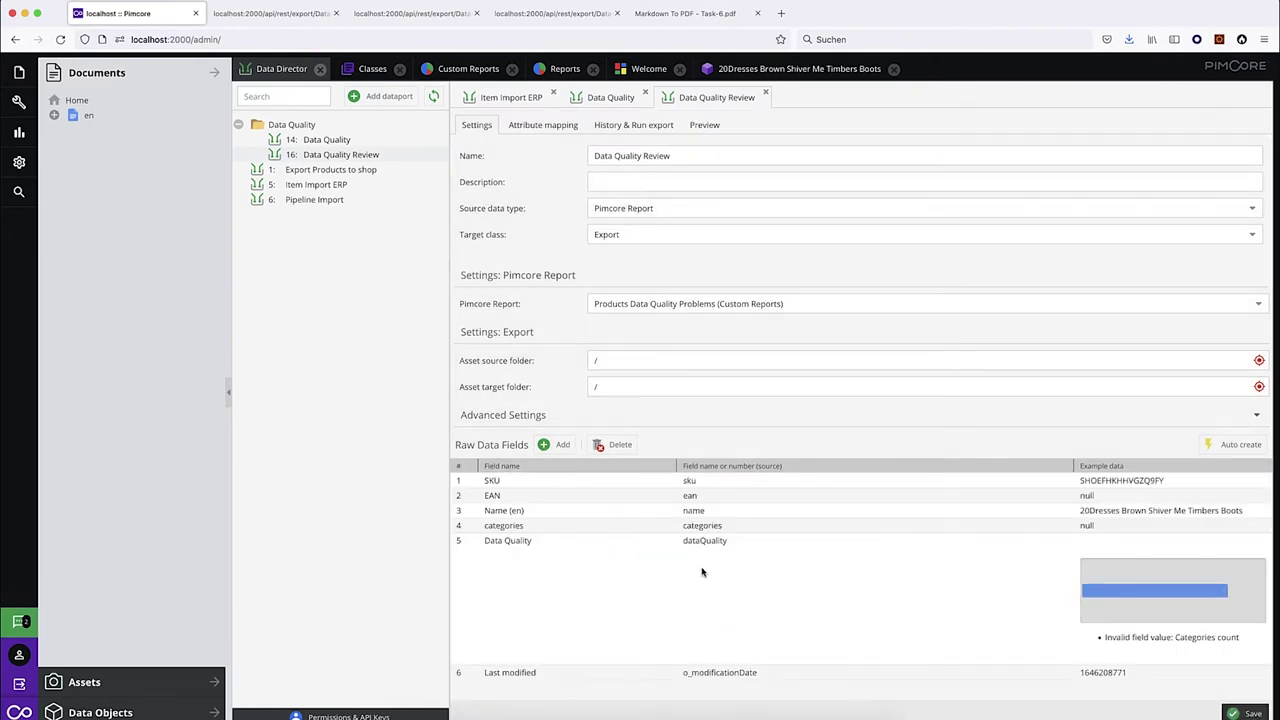
Set the result callback function to the 'Output raw data as HTML table' template and save it.
click(544, 128)
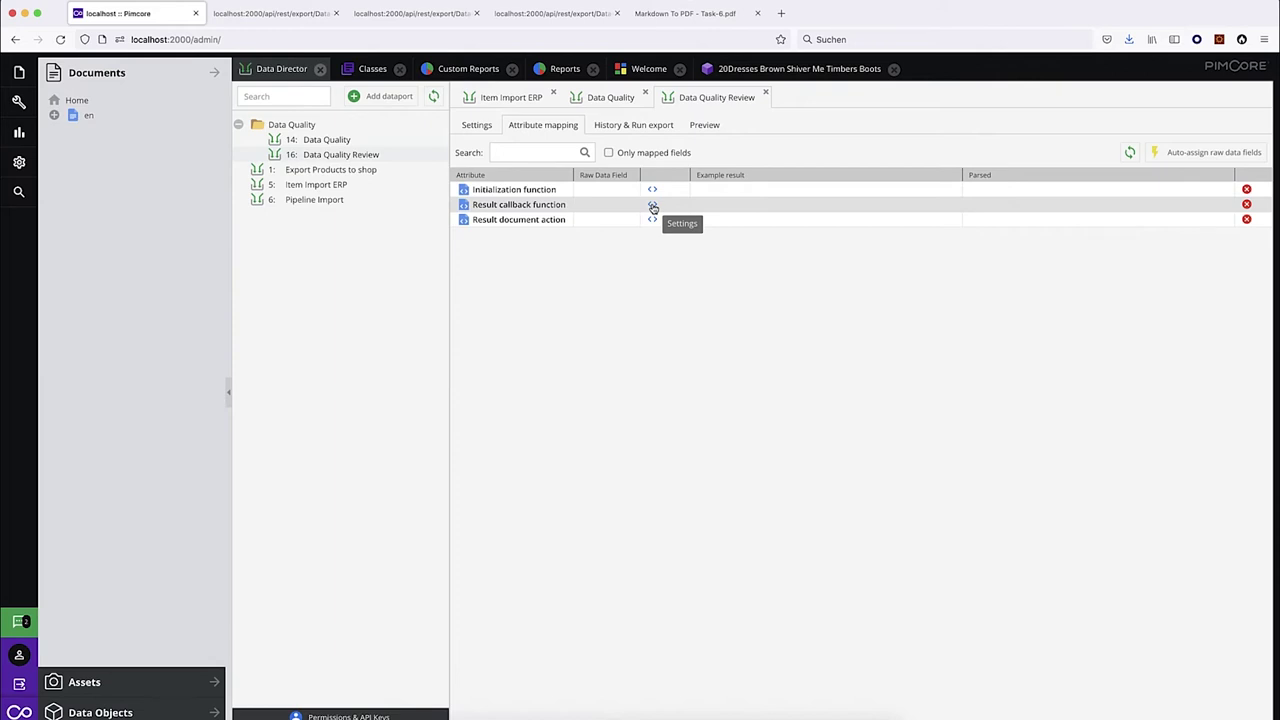
click(653, 205)
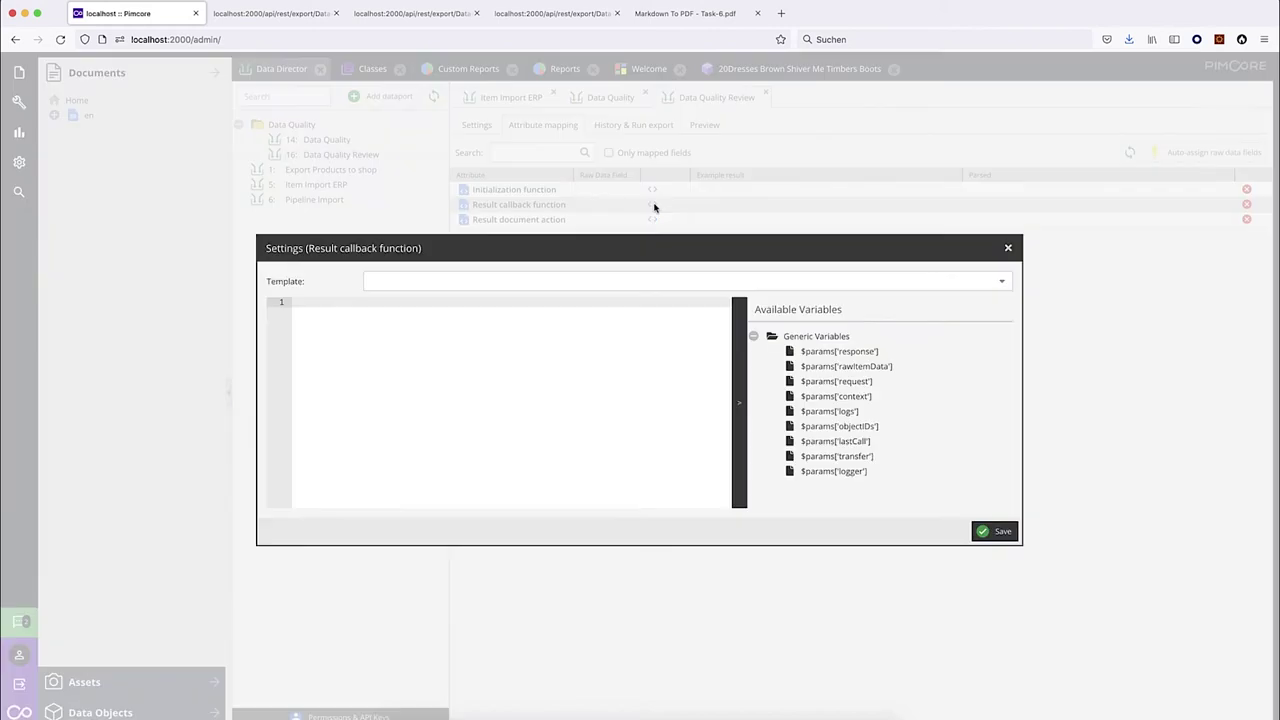
click(1002, 283)
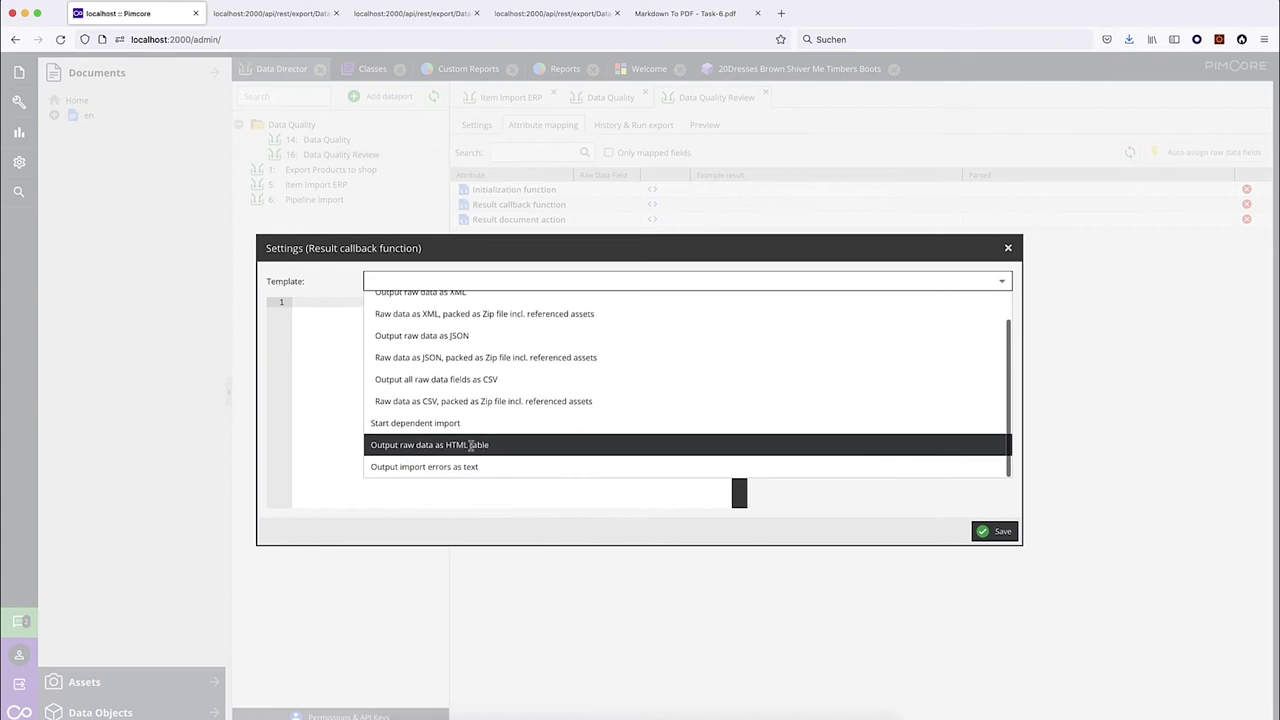
click(465, 445)
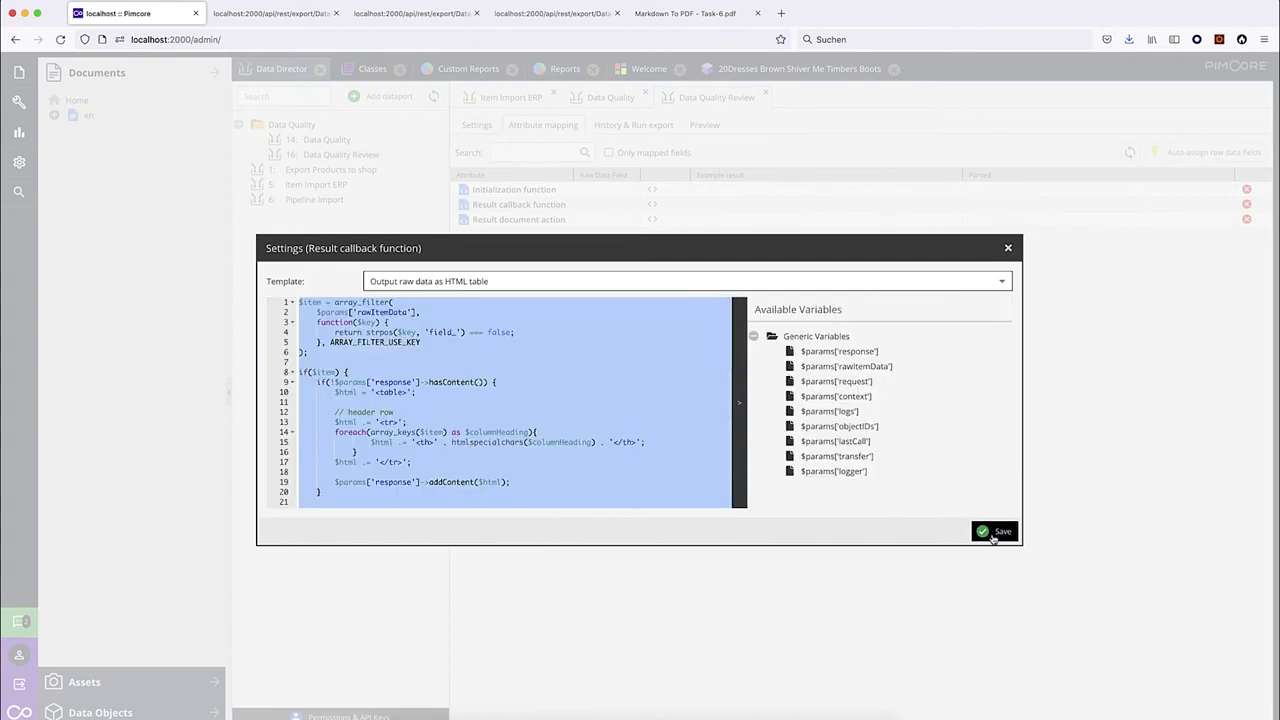
click(993, 536)
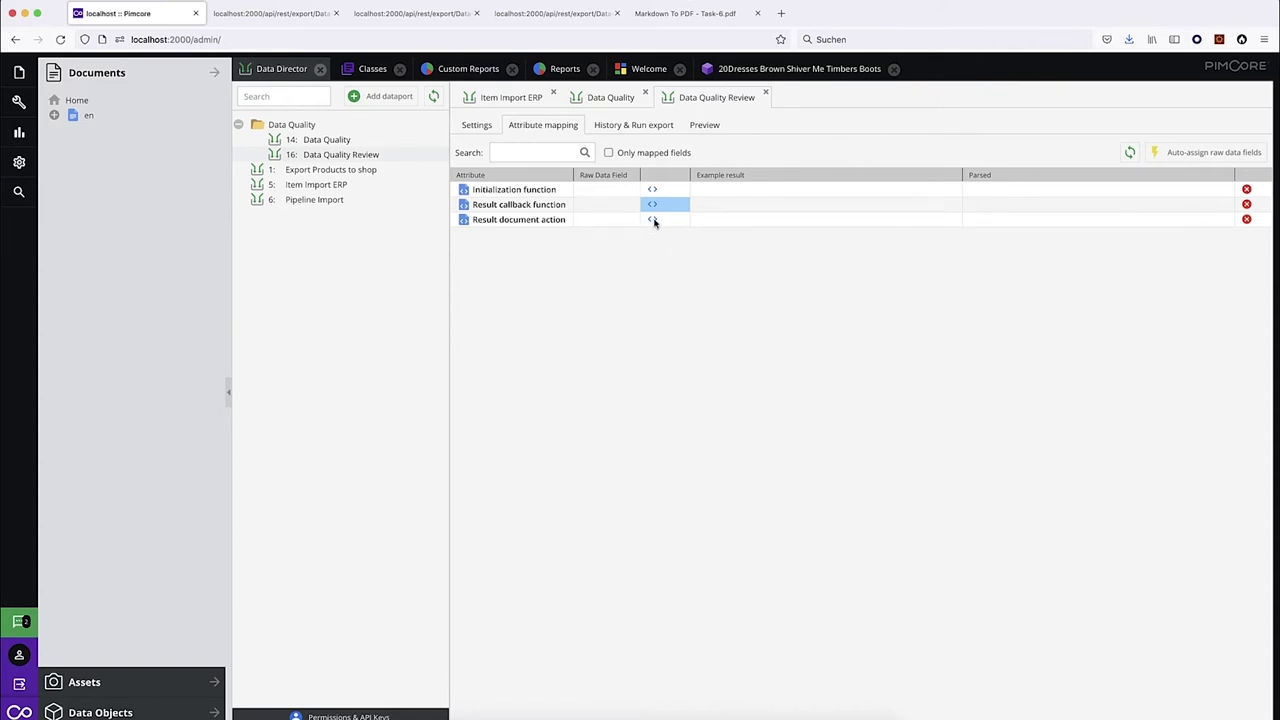
Set the result document action to the 'Send email' template and save it.
click(654, 220)
click(1005, 284)
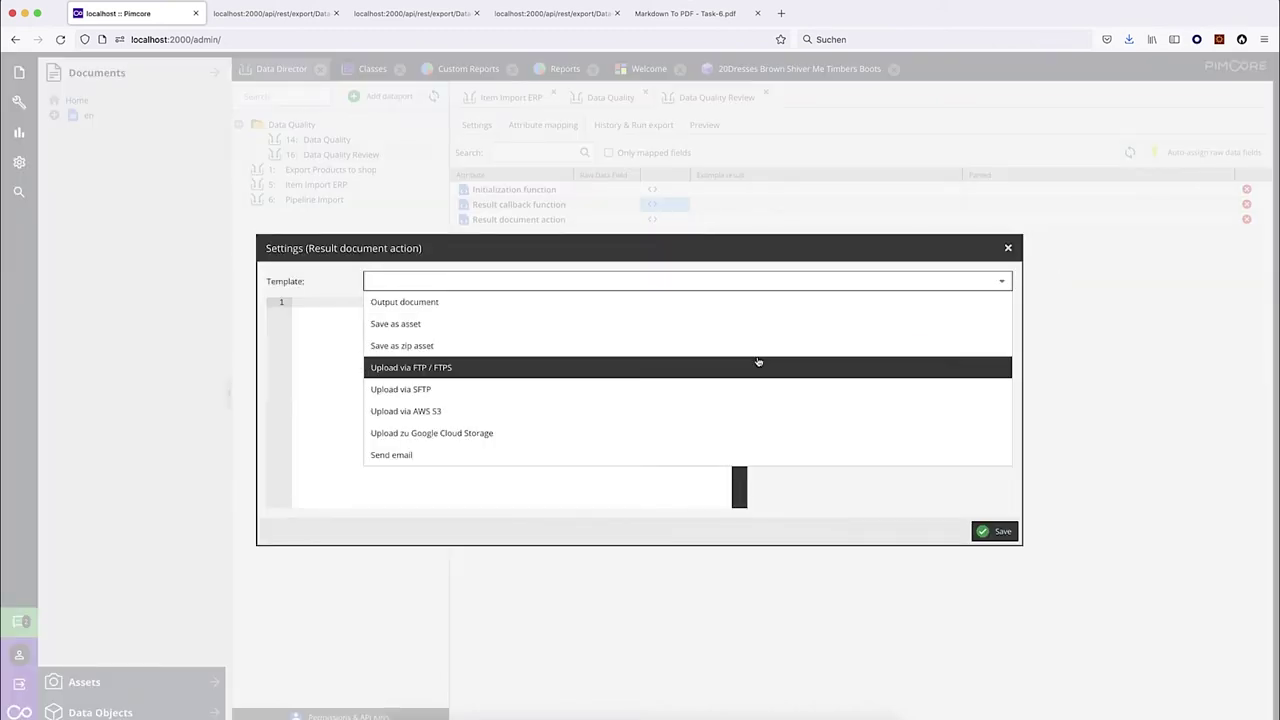
click(440, 457)
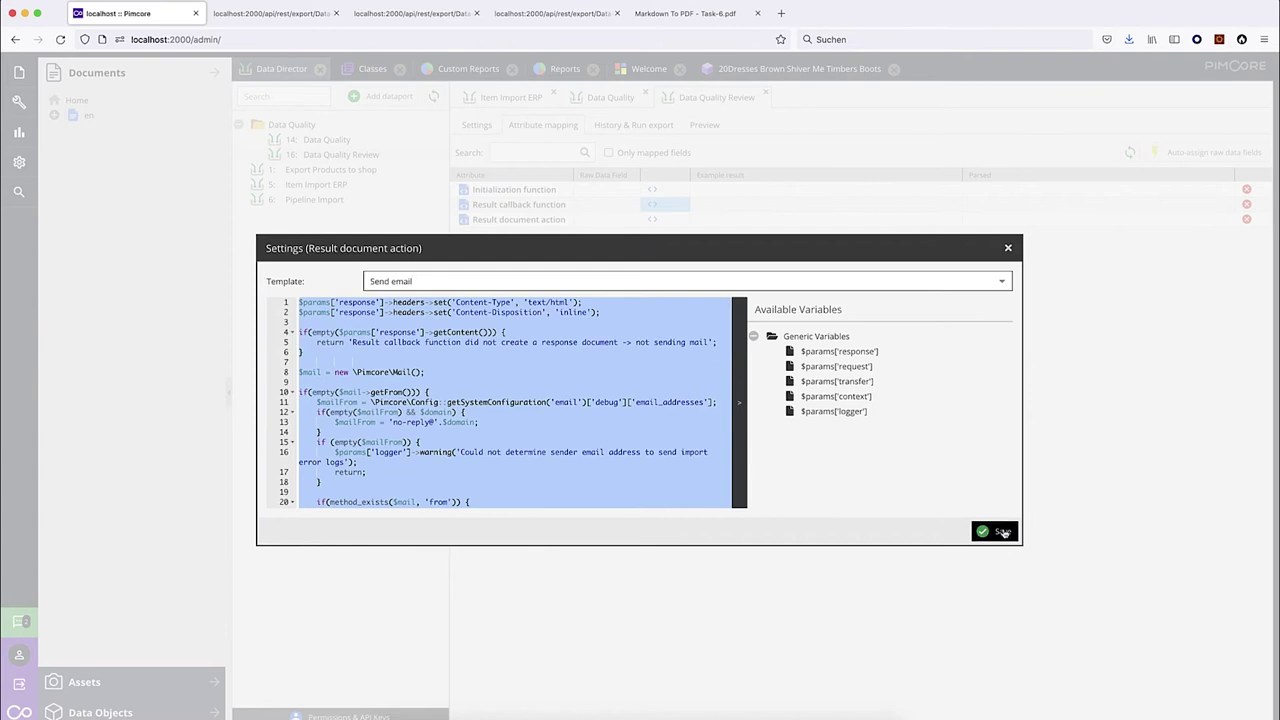
click(997, 531)
Enter the recipient's e-mail address and the subject 'Data Quality Problems'.
click(613, 219)
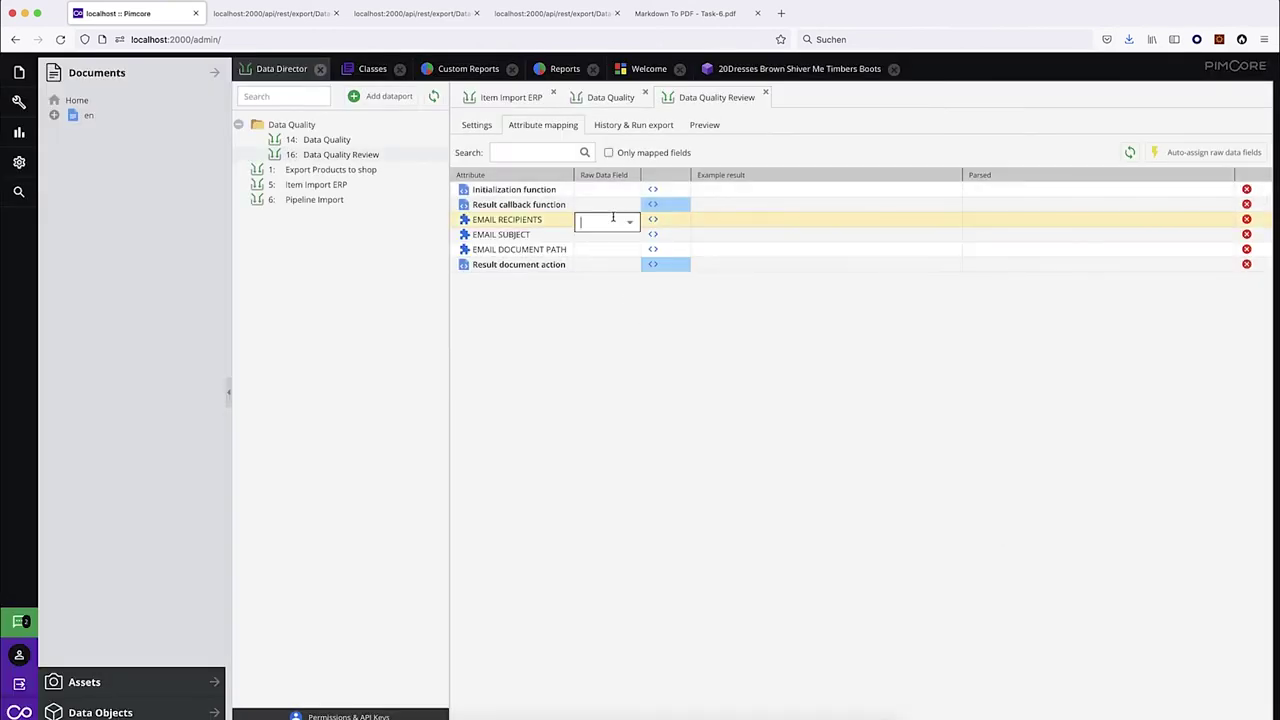
key(Return)
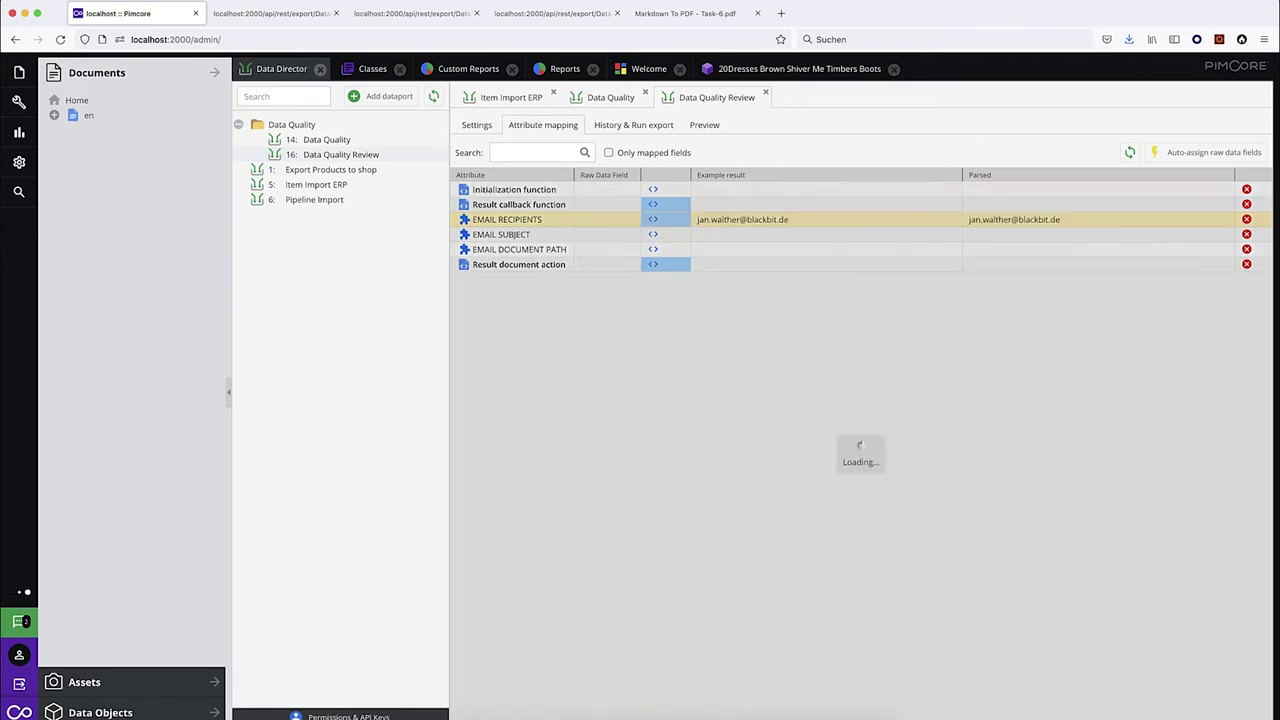
click(617, 235)
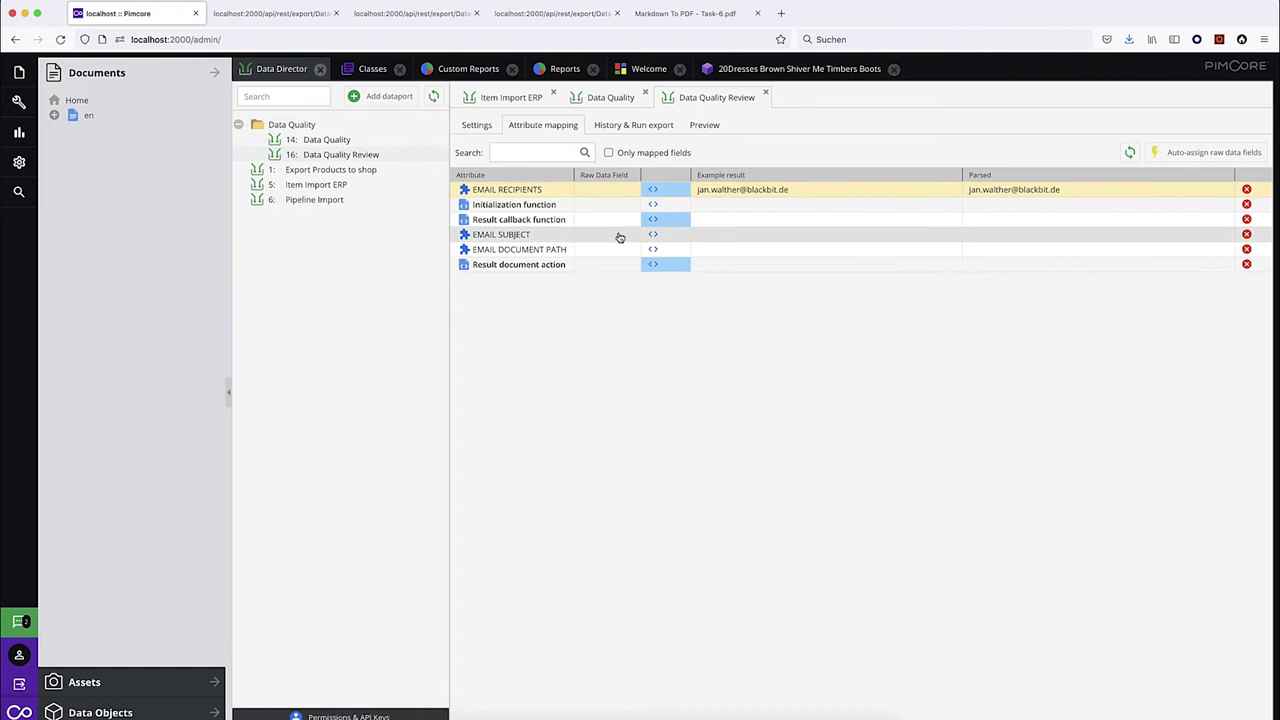
text(Data Quality Probl)
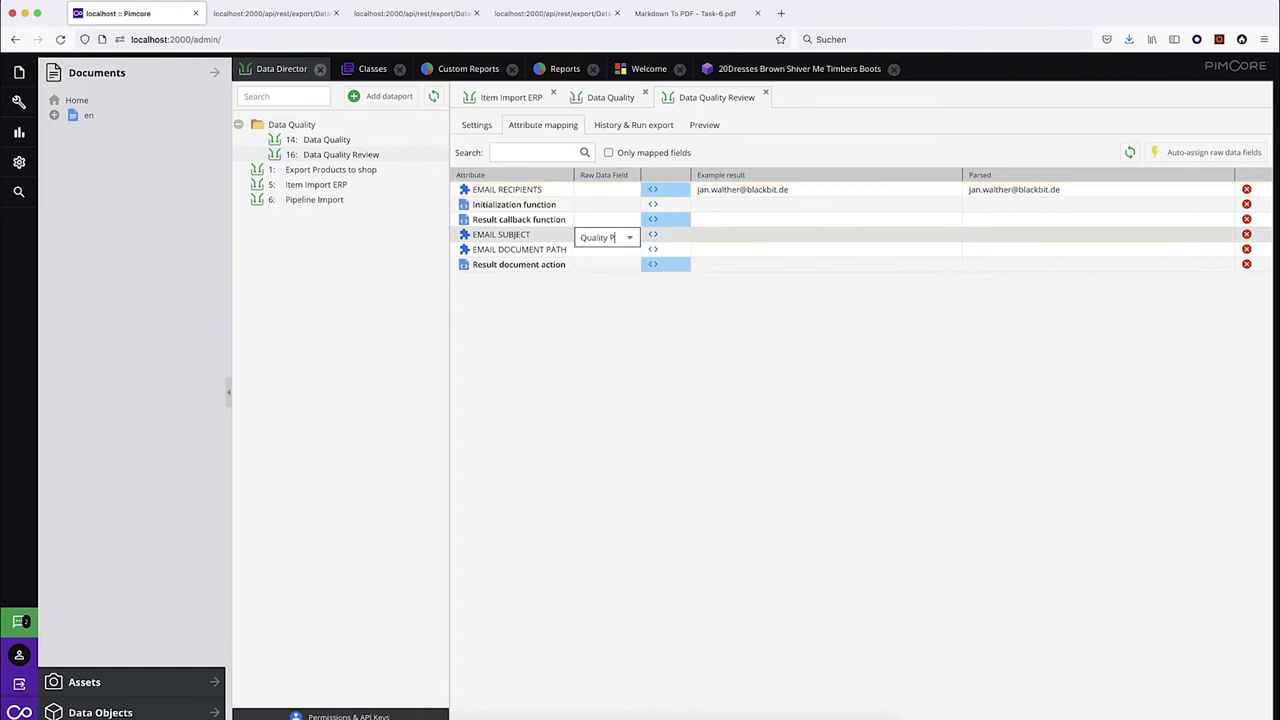
text(ems)
key(Return)
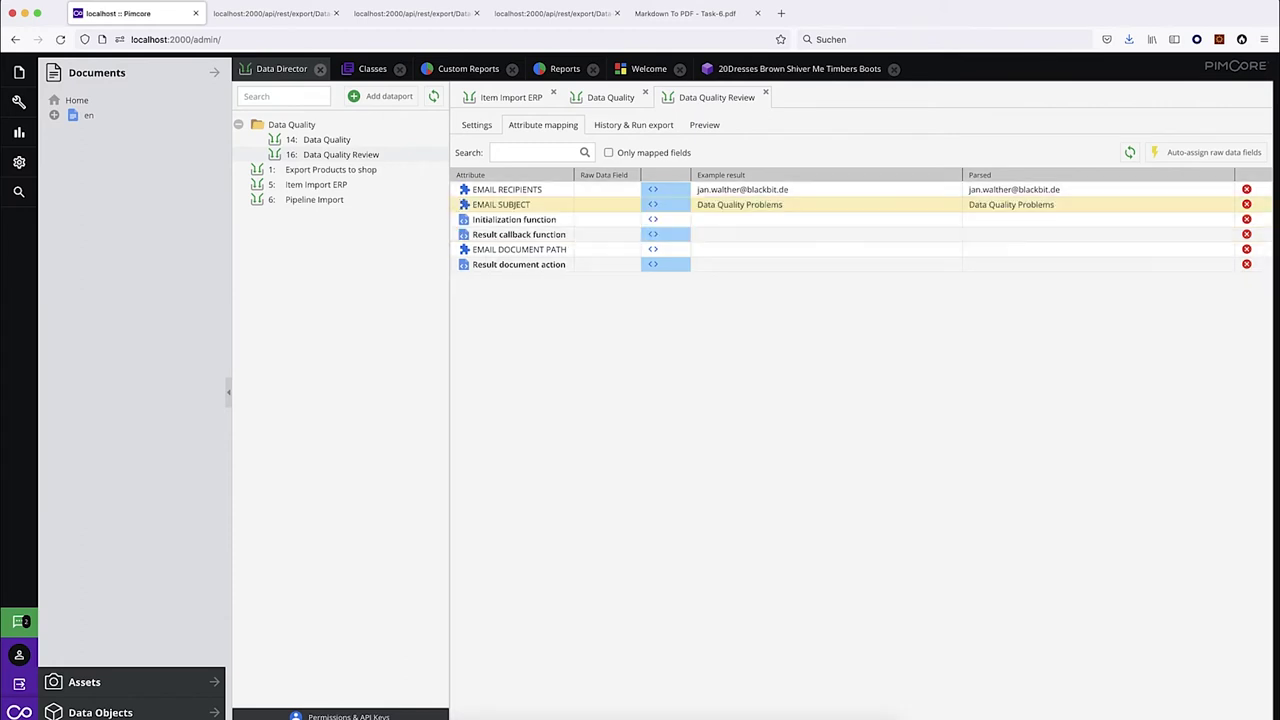
click(633, 125)
Start a complete export with raw data extraction, then return to Pimcore's main navigation.
click(780, 157)
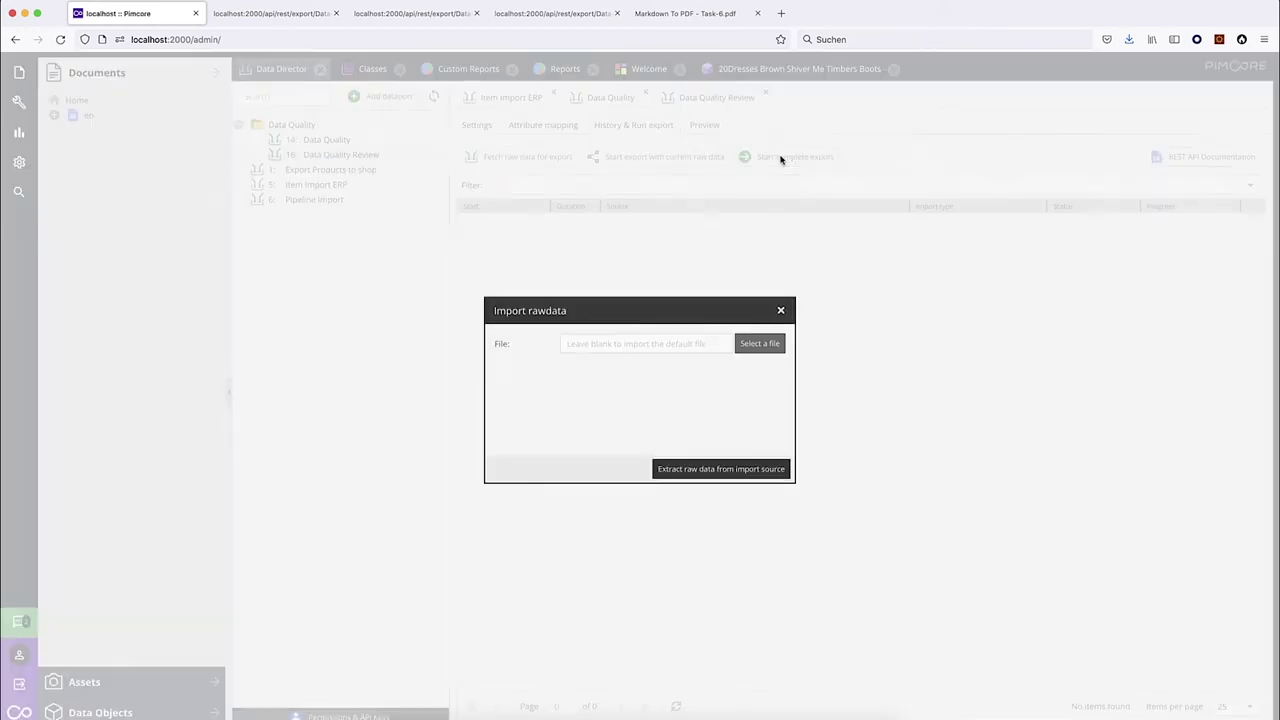
click(729, 470)
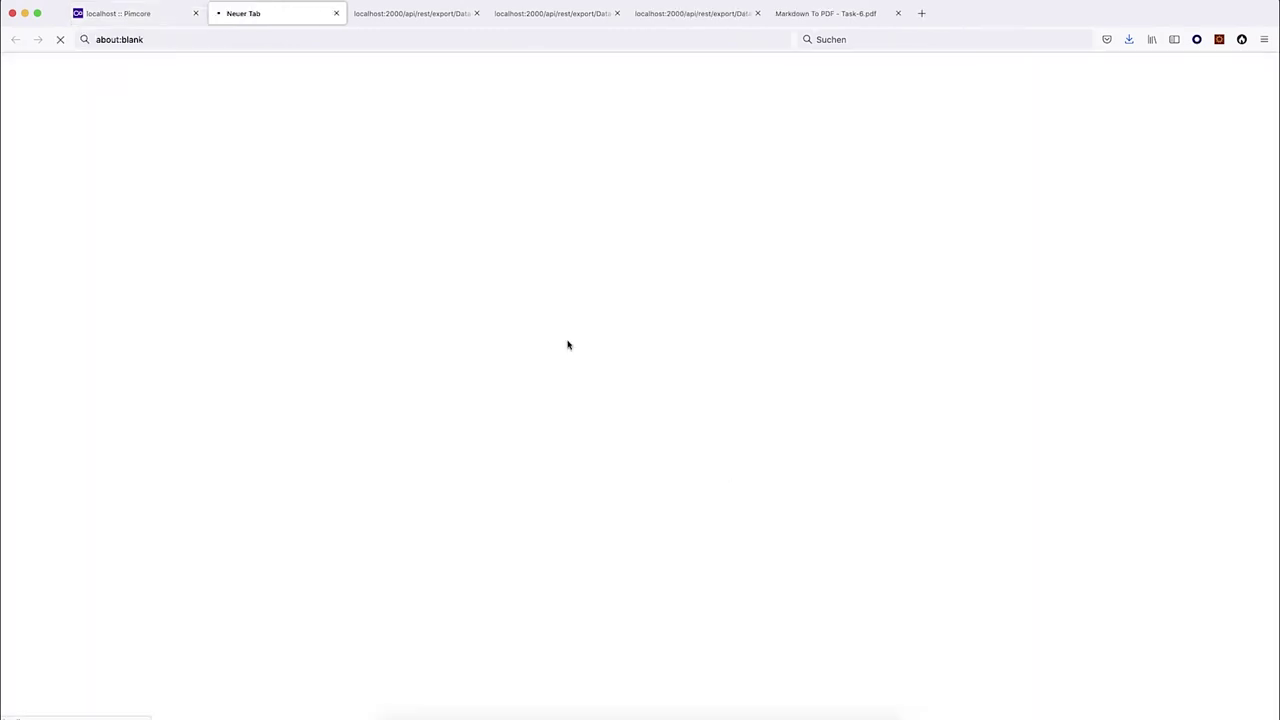
click(134, 13)
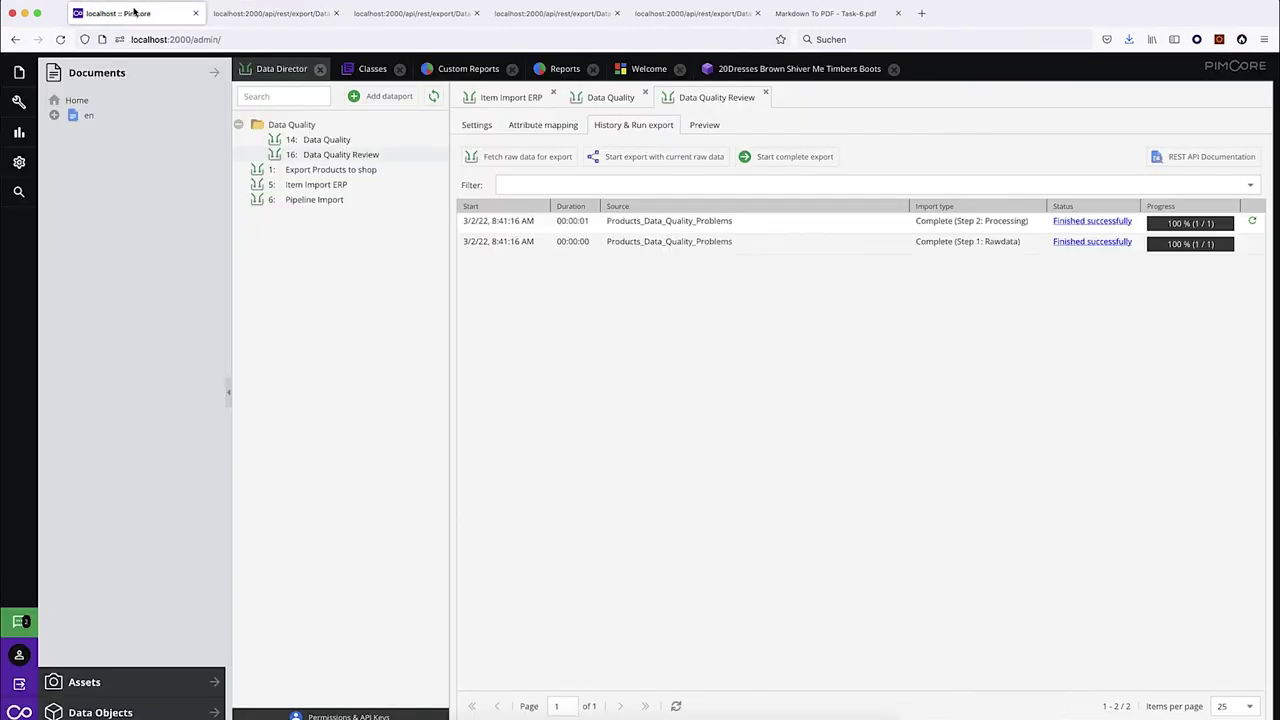
click(17, 74)
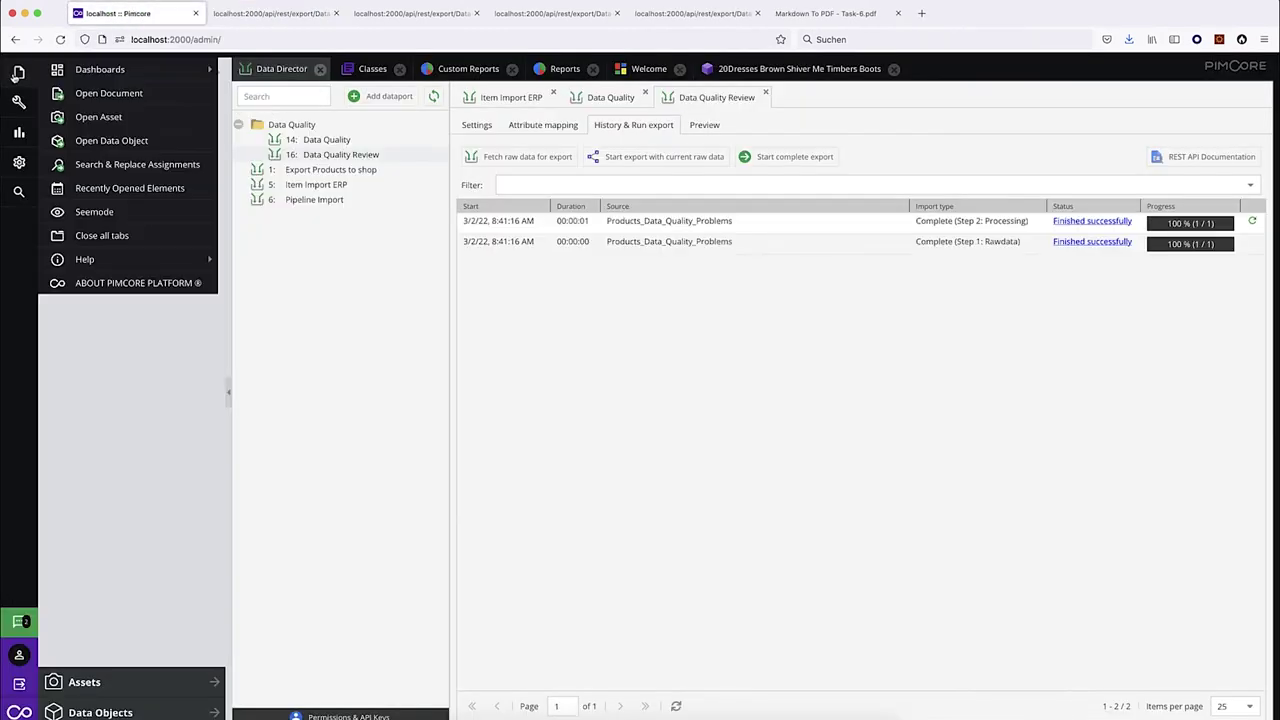
click(18, 101)
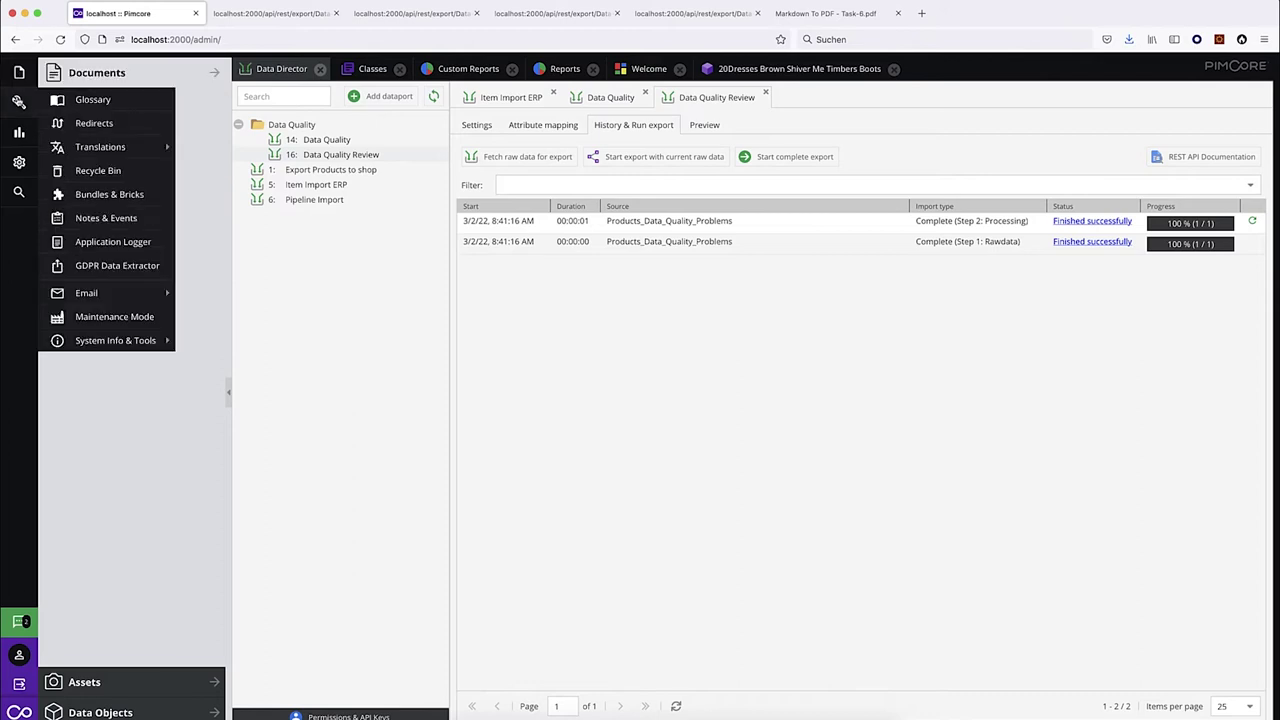
Open Sent Emails, preview the newest email's HTML table of problem products, then return to Data Director.
mouse_move(90, 292)
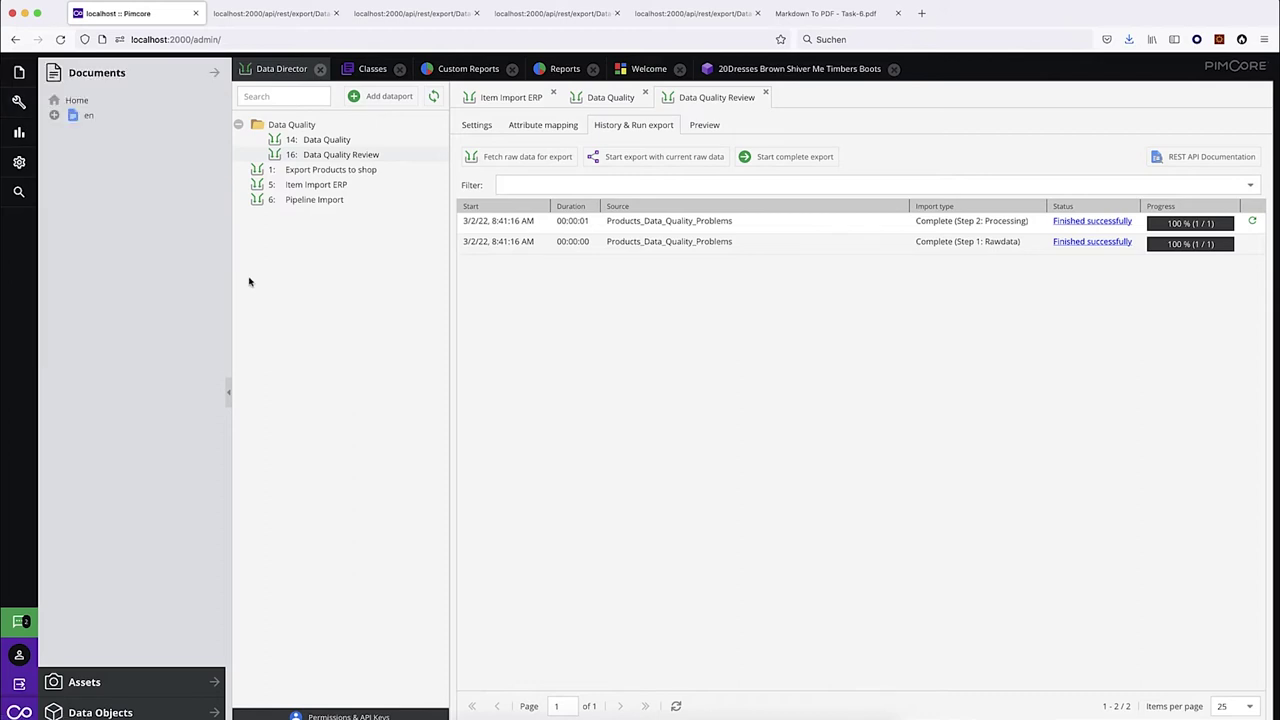
click(20, 134)
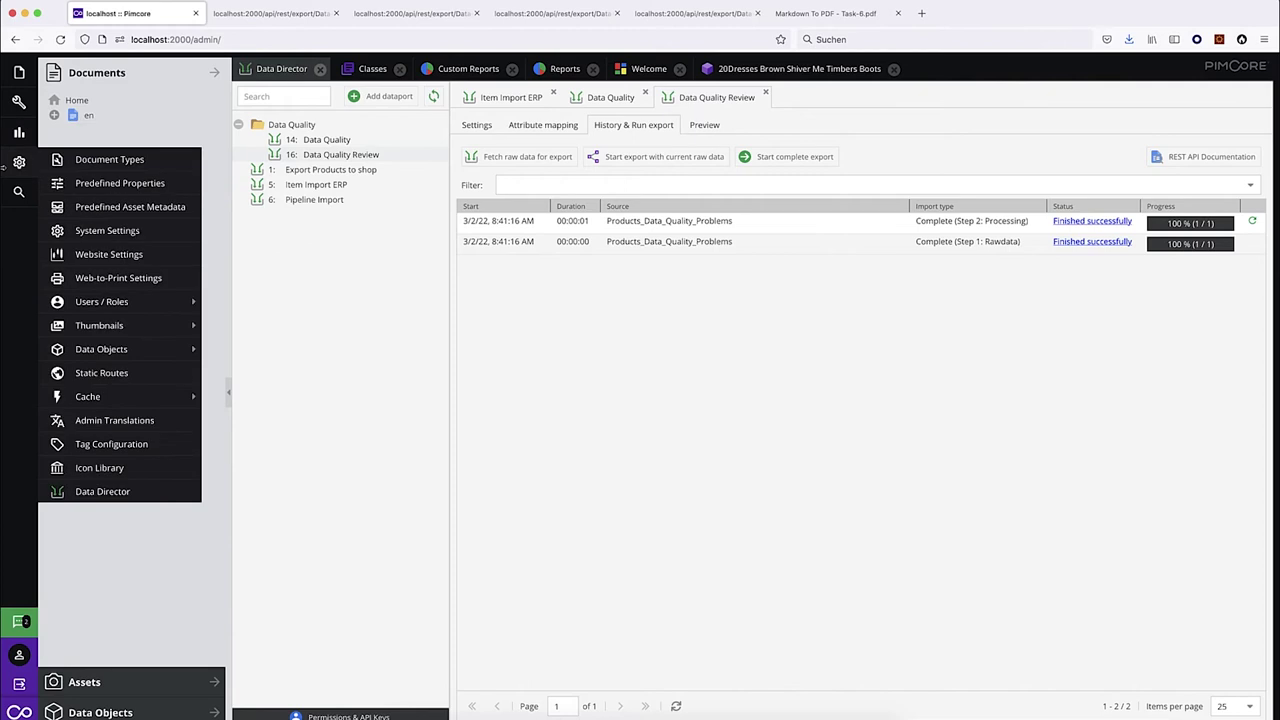
mouse_move(18, 100)
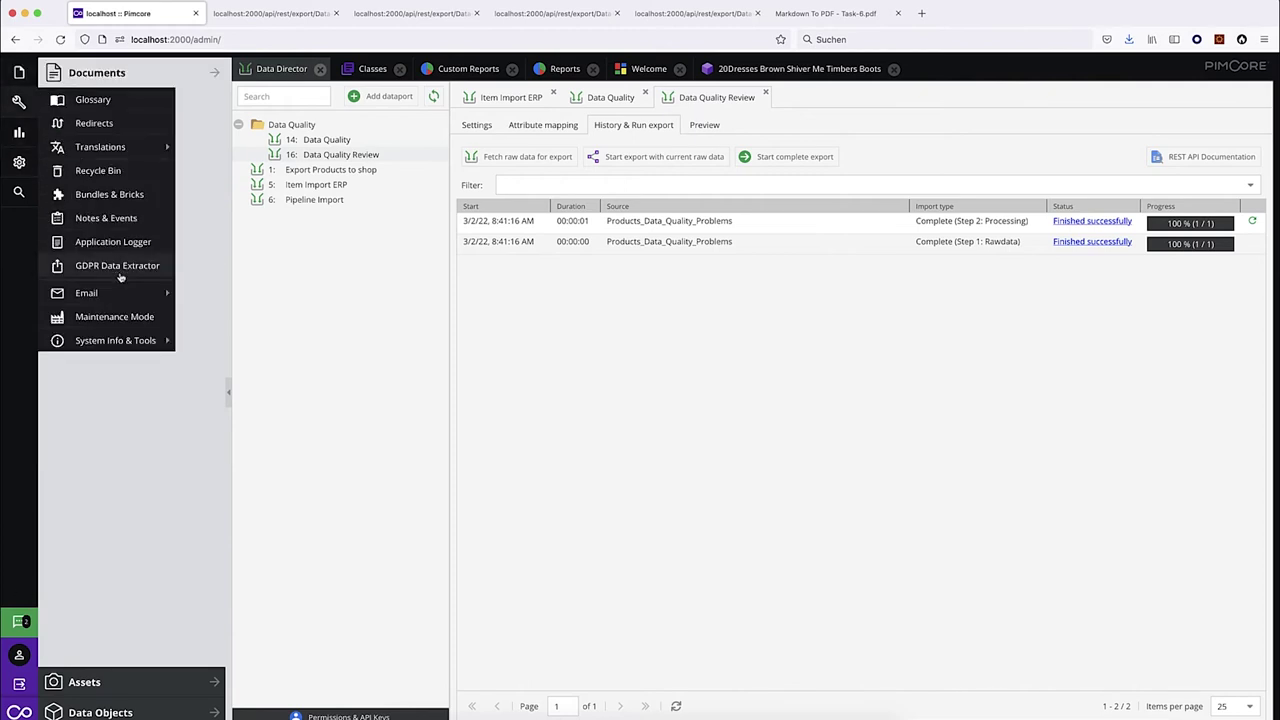
mouse_move(90, 292)
click(234, 292)
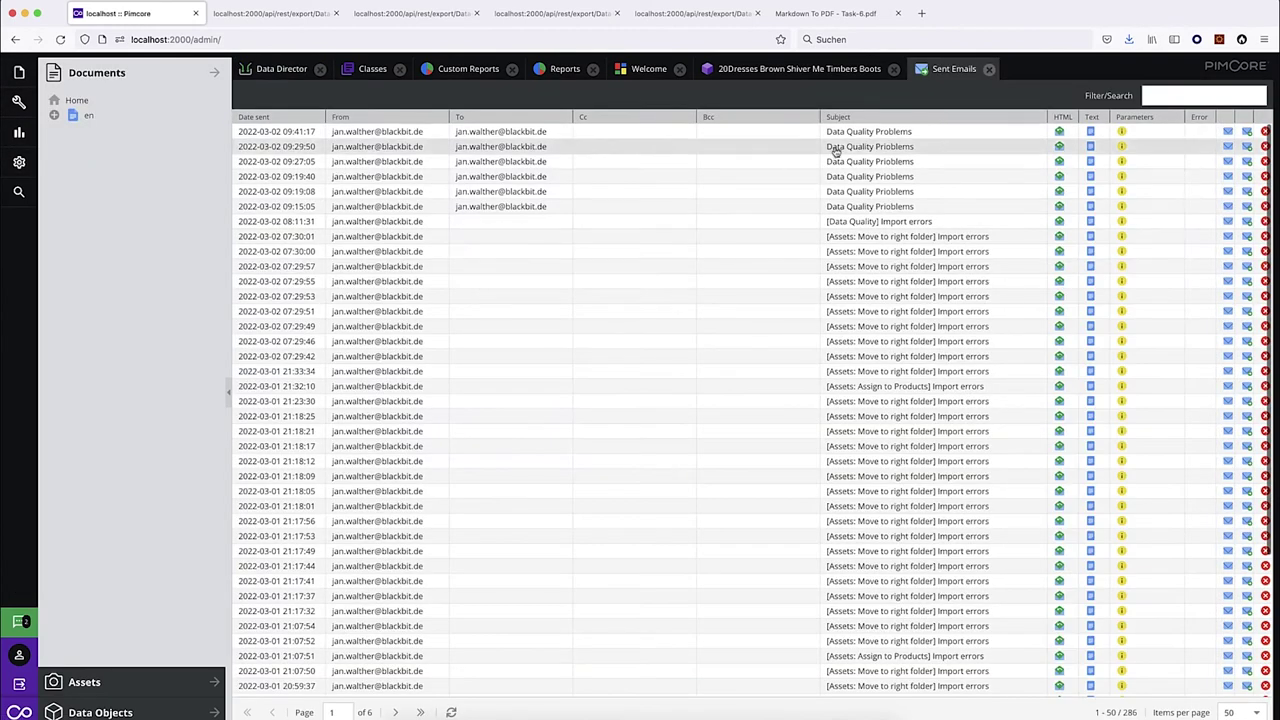
click(1059, 132)
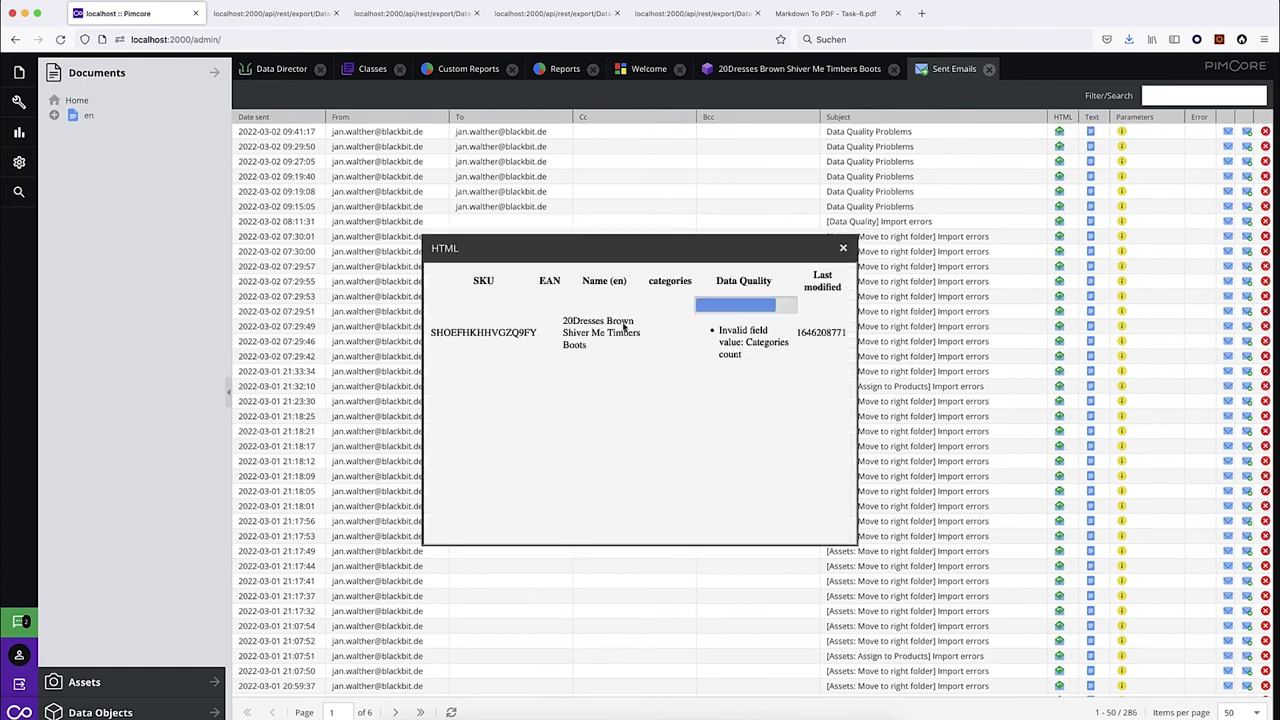
drag(469, 332, 808, 350)
click(843, 248)
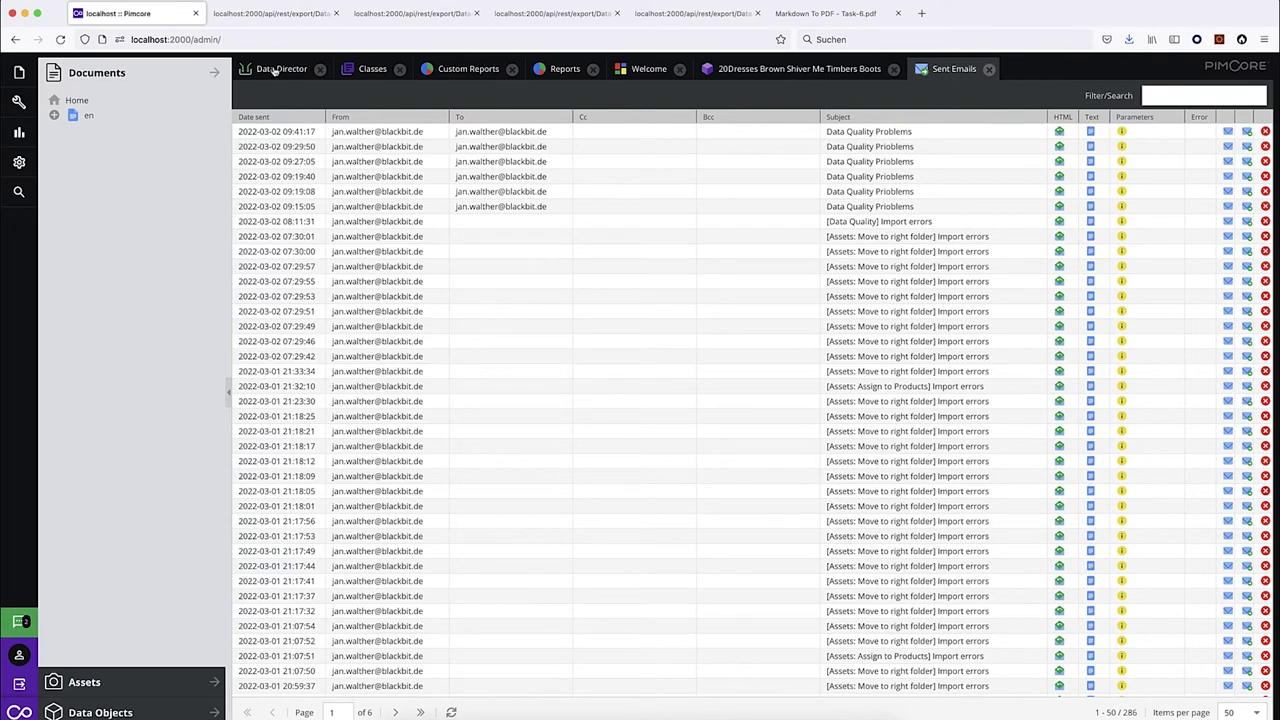
click(274, 70)
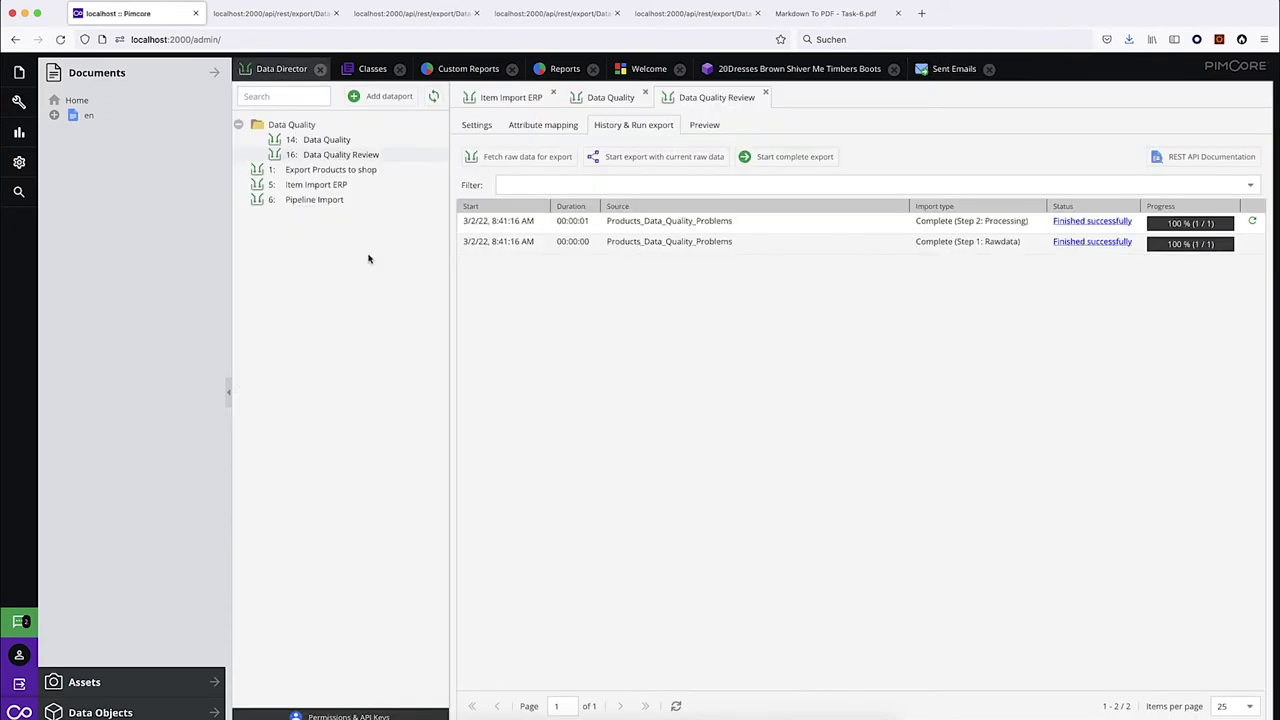
Look up the exact name of the 'Last modified' raw field in the dataport settings.
click(543, 125)
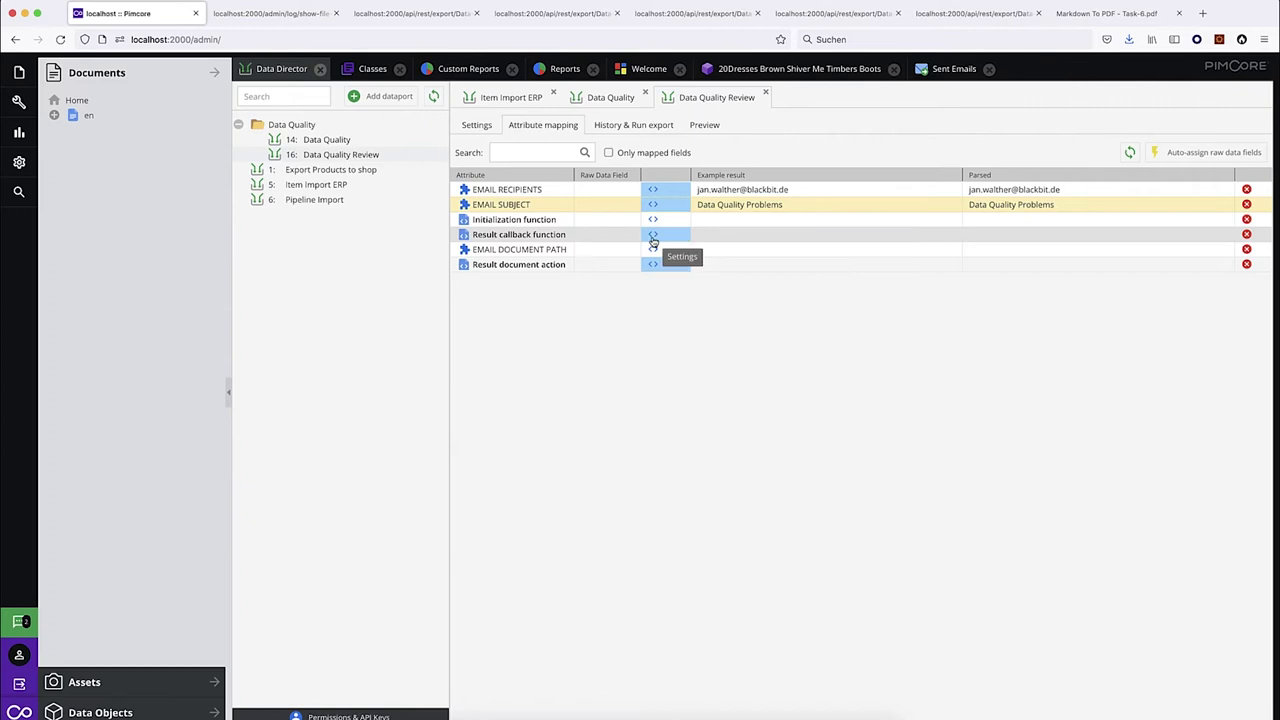
click(478, 124)
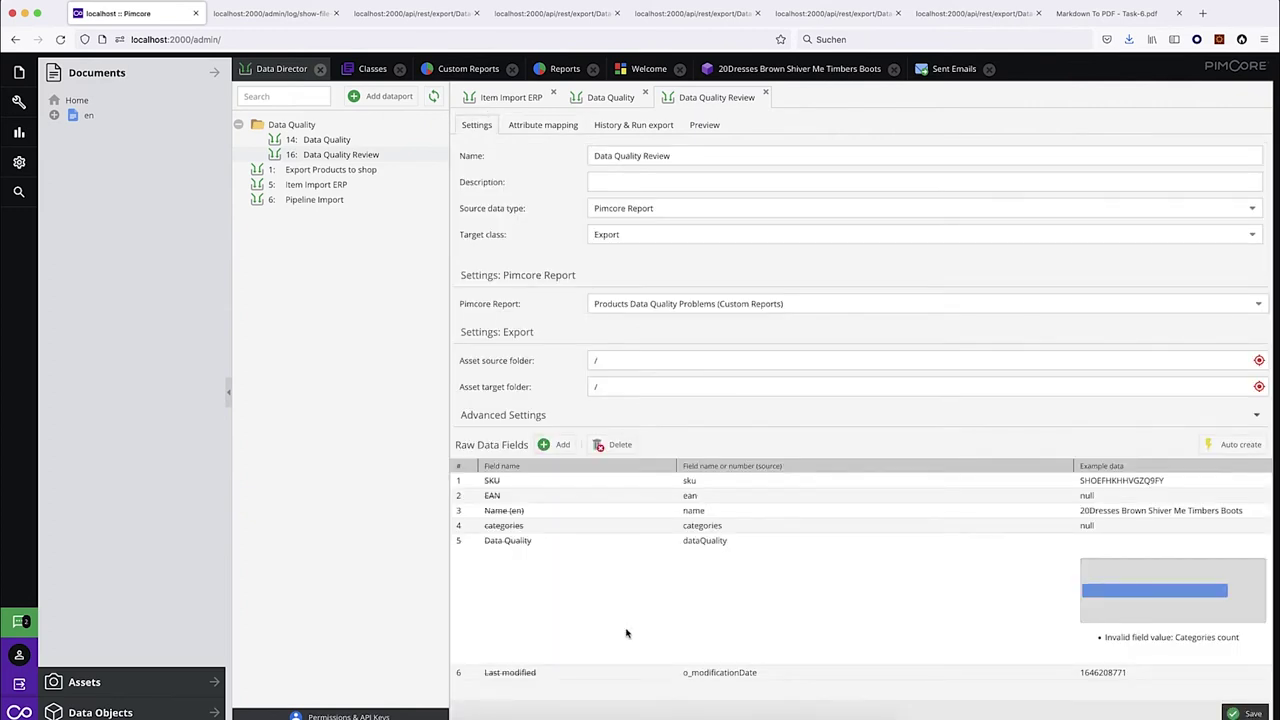
click(520, 677)
key(super+a)
key(Escape)
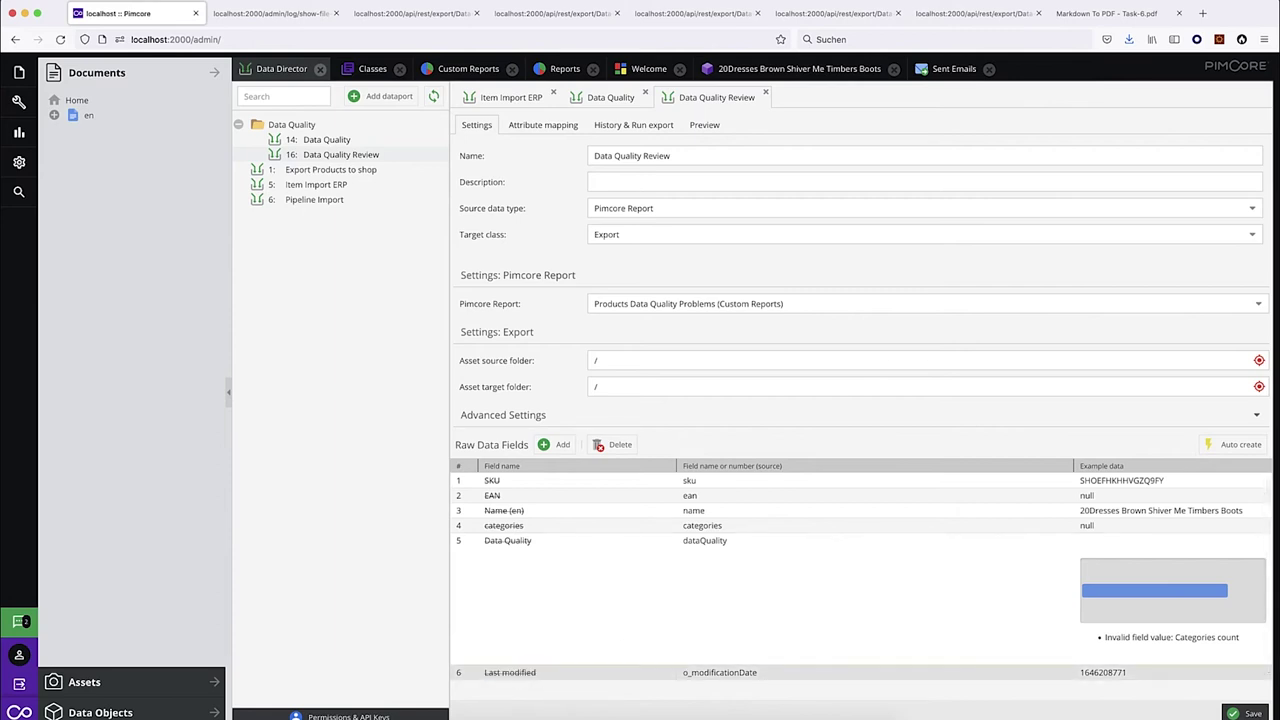
Open the Result callback function code and place the cursor in line 8's condition.
click(556, 127)
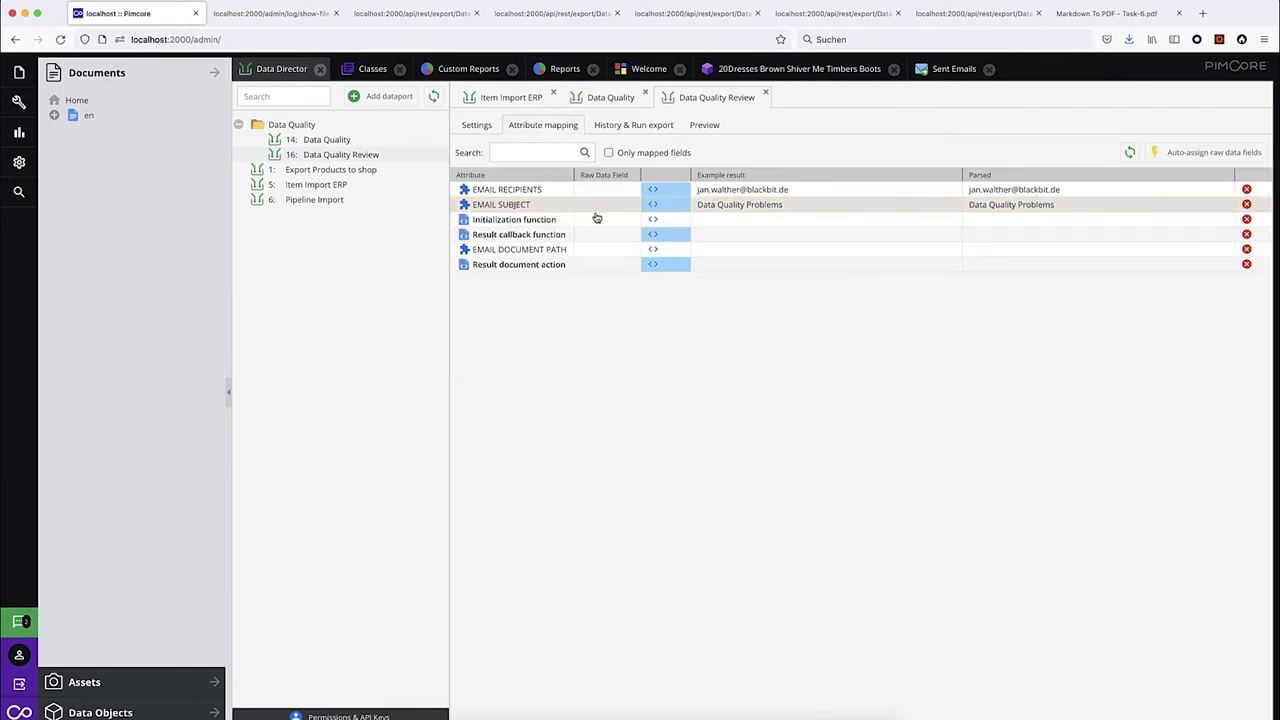
click(656, 238)
click(340, 372)
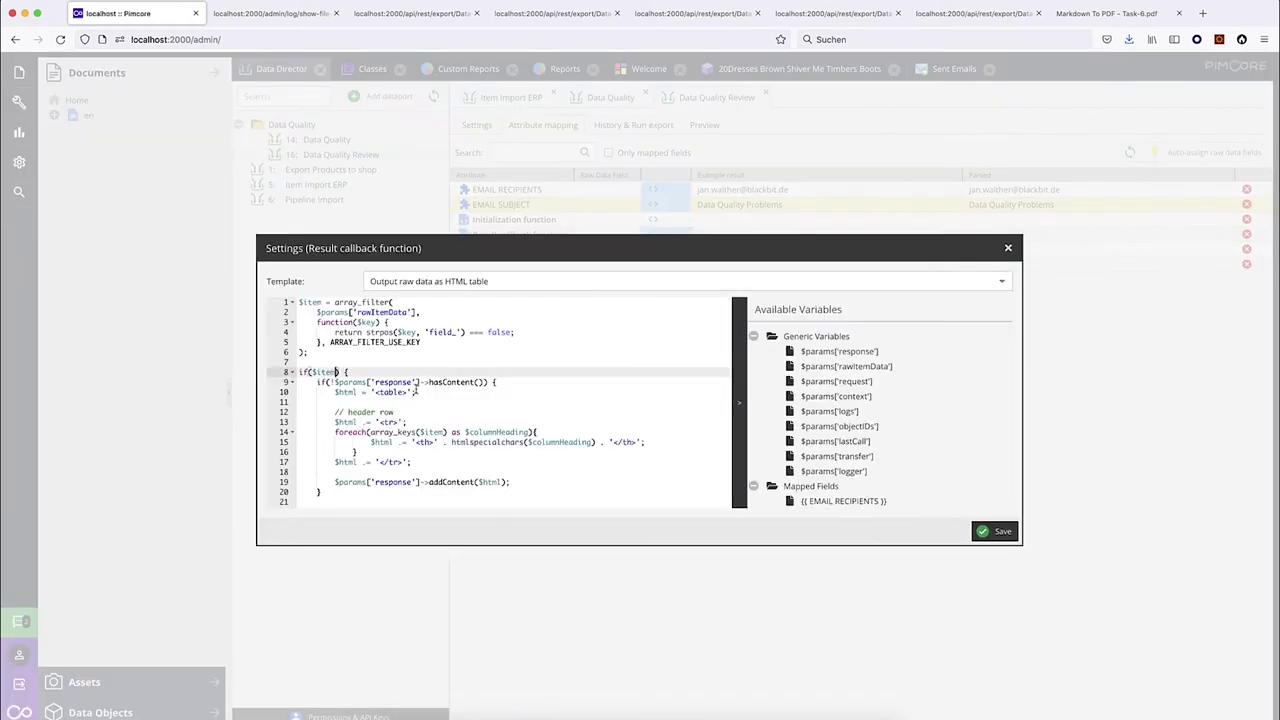
Add && $params['rawItemData']['Last modified']['value'] < time() - 7 * 86400 to line 8 and save.
text(&& $p)
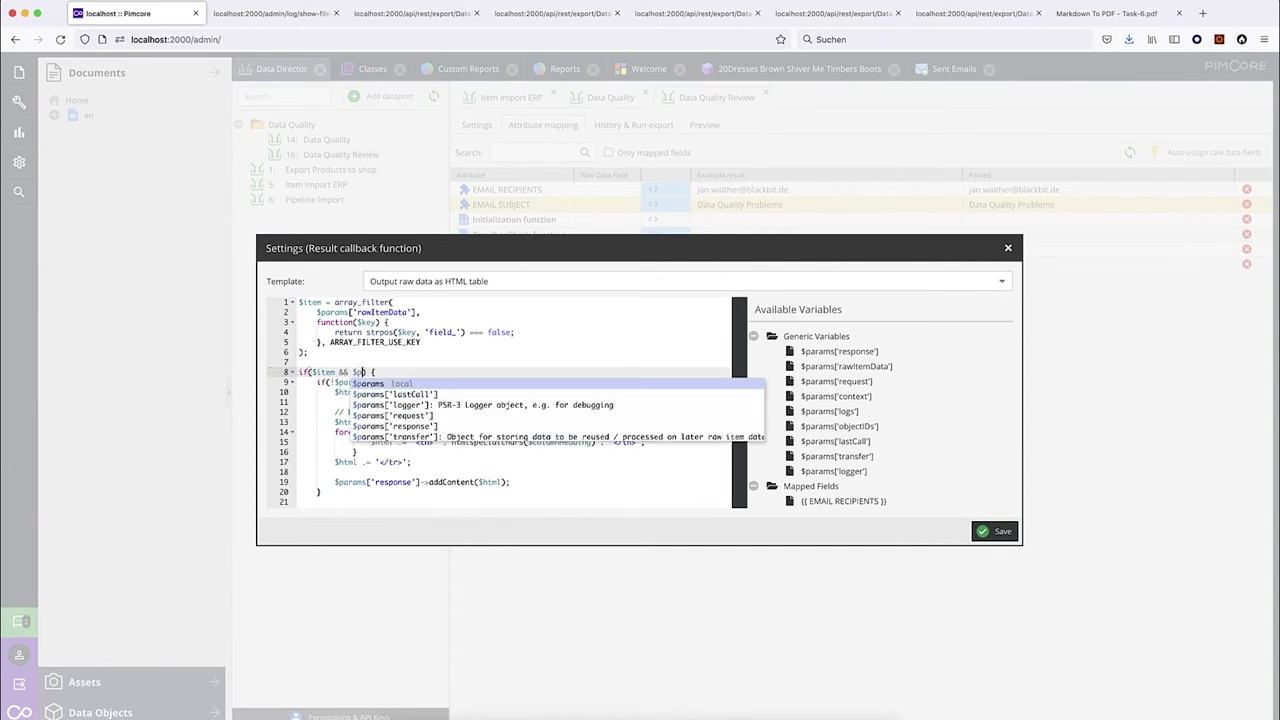
text(aram)
text(s['r)
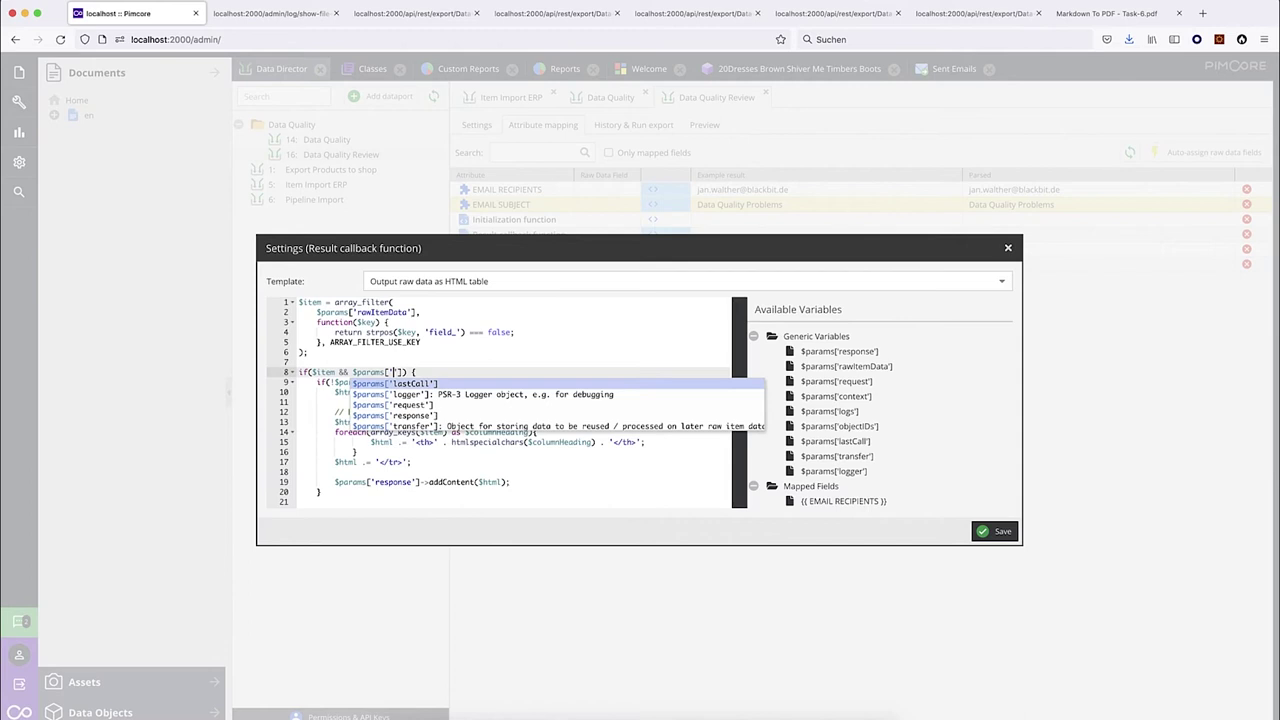
text(aw)
text(ItemData)
key(Right)
text(]['Last modified)
text('][A)
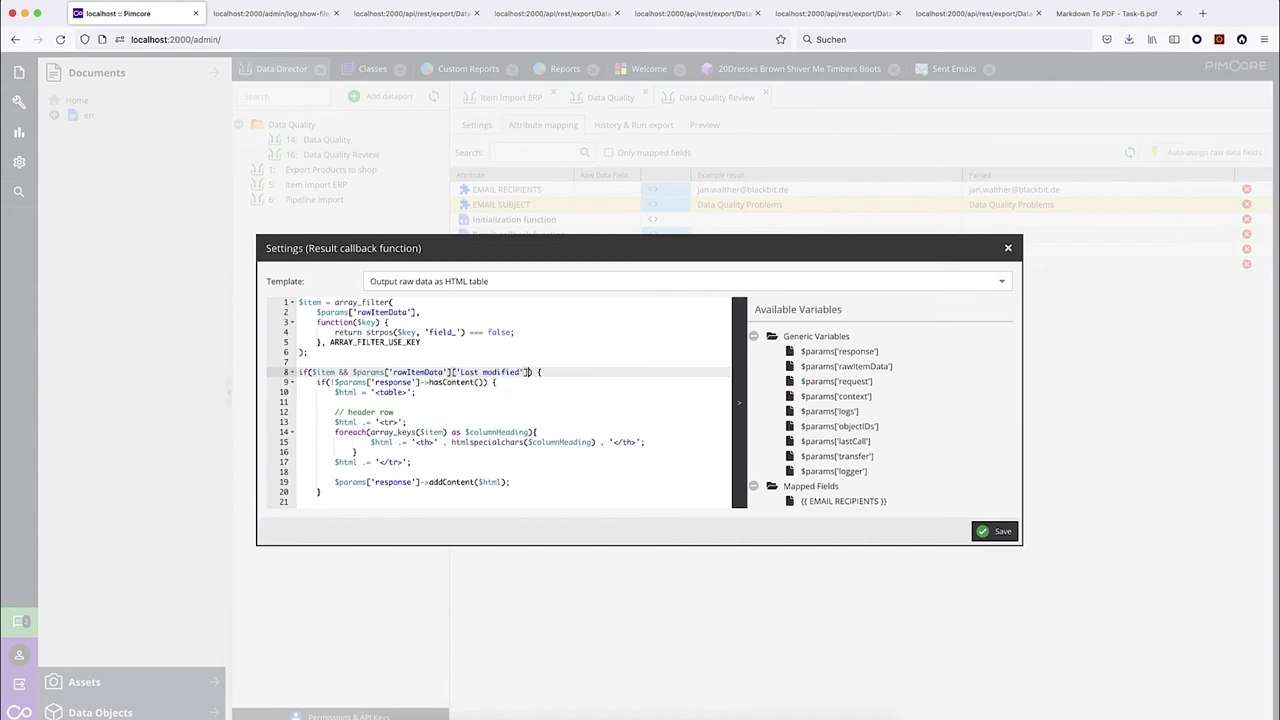
key(BackSpace)
text('value'])
text( < time())
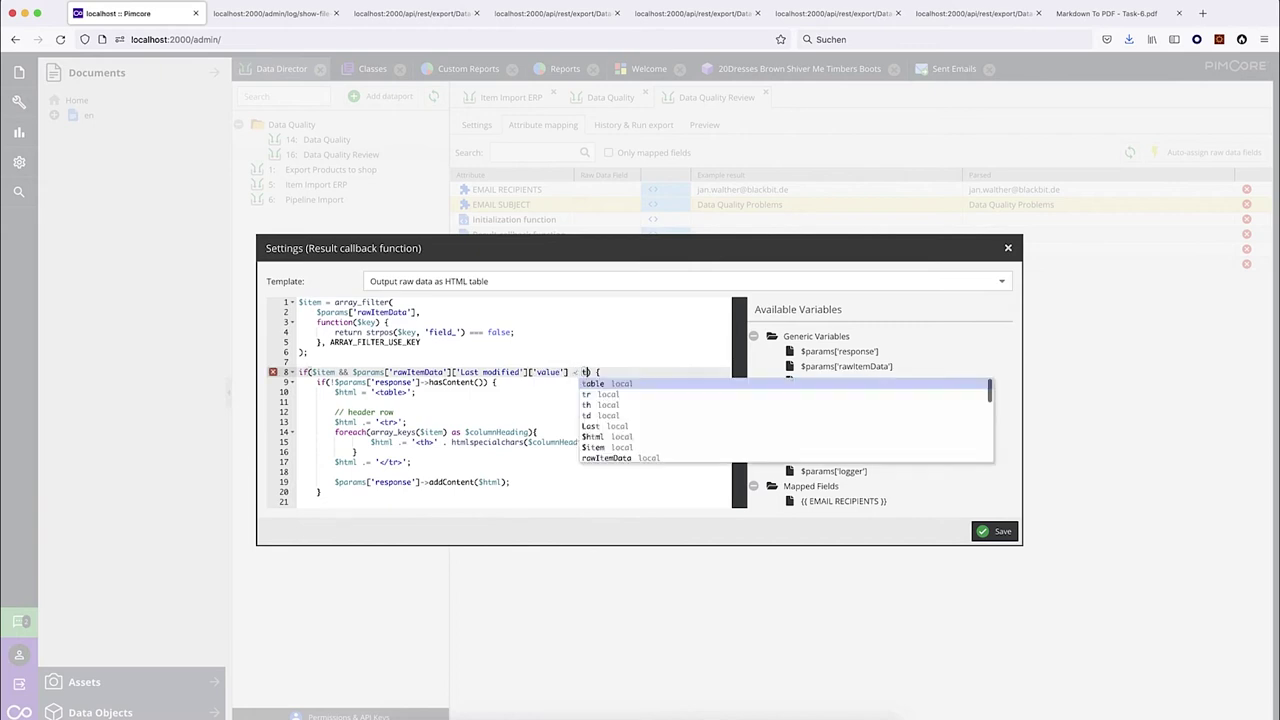
text( - )
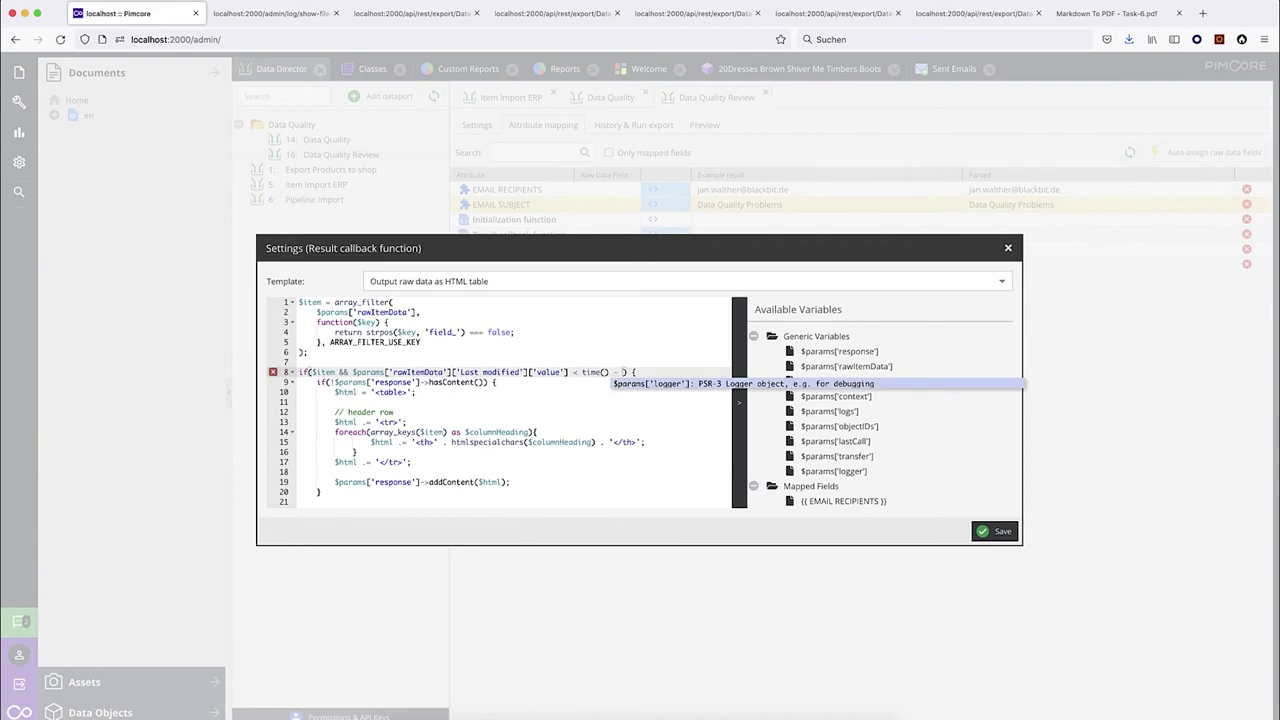
text(7 * 8640)
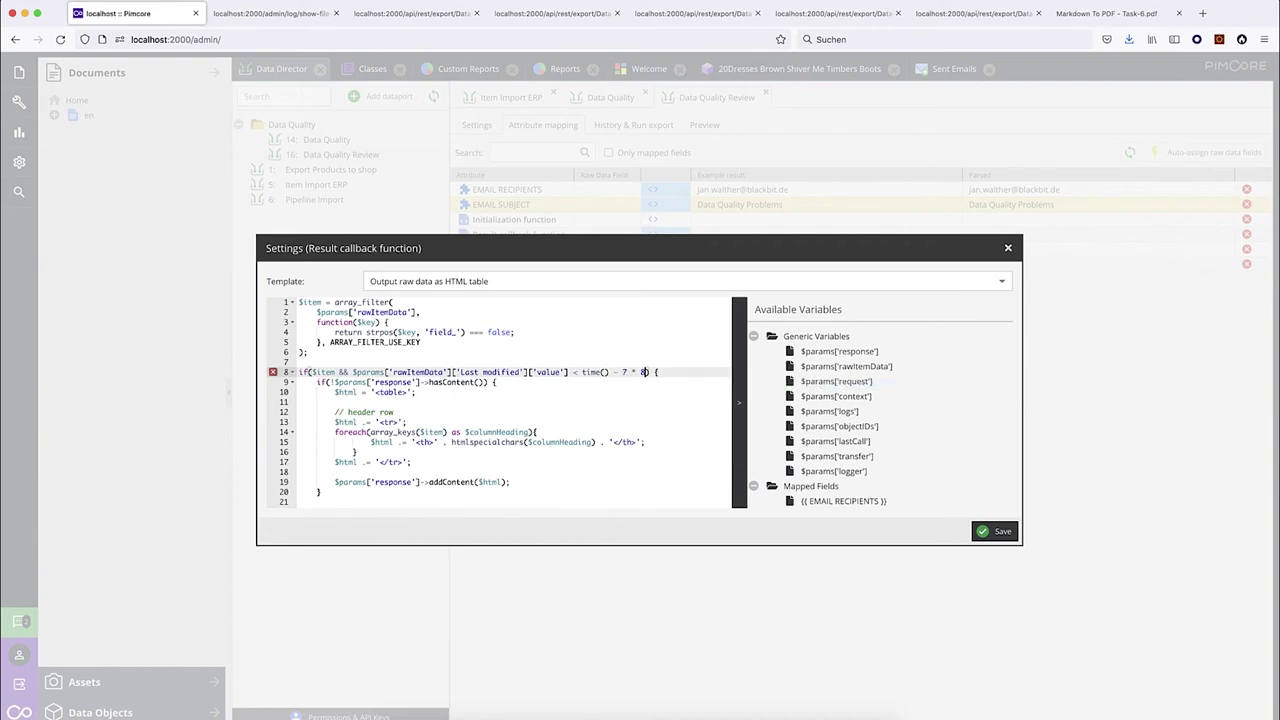
text(0)
drag(351, 372, 662, 372)
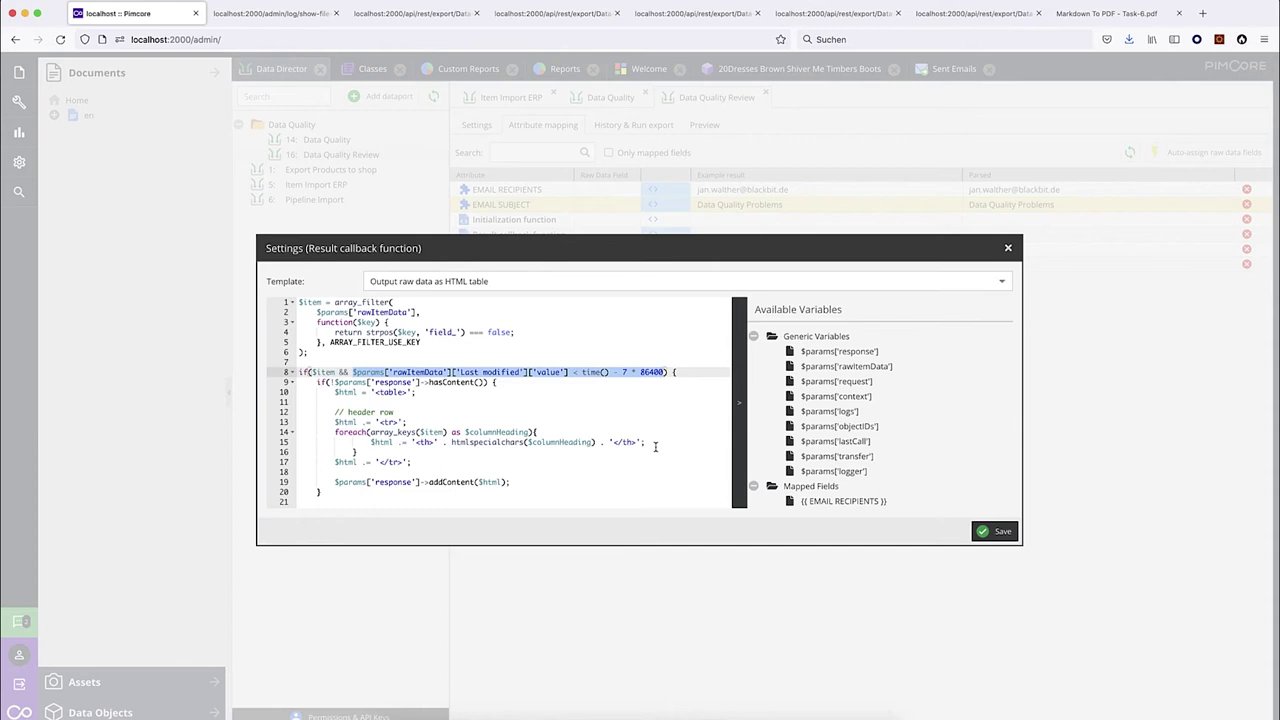
click(992, 532)
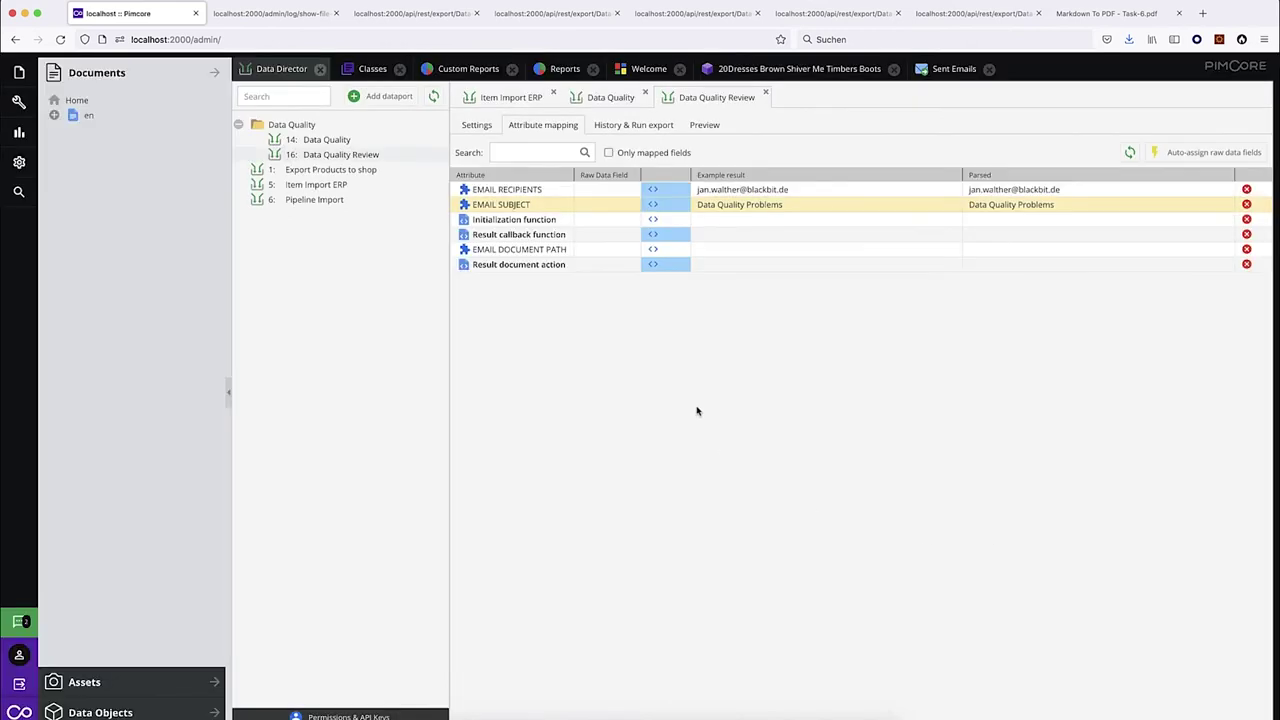
Run the complete export; note the result says no document was created, so no mail was sent.
click(634, 125)
click(788, 158)
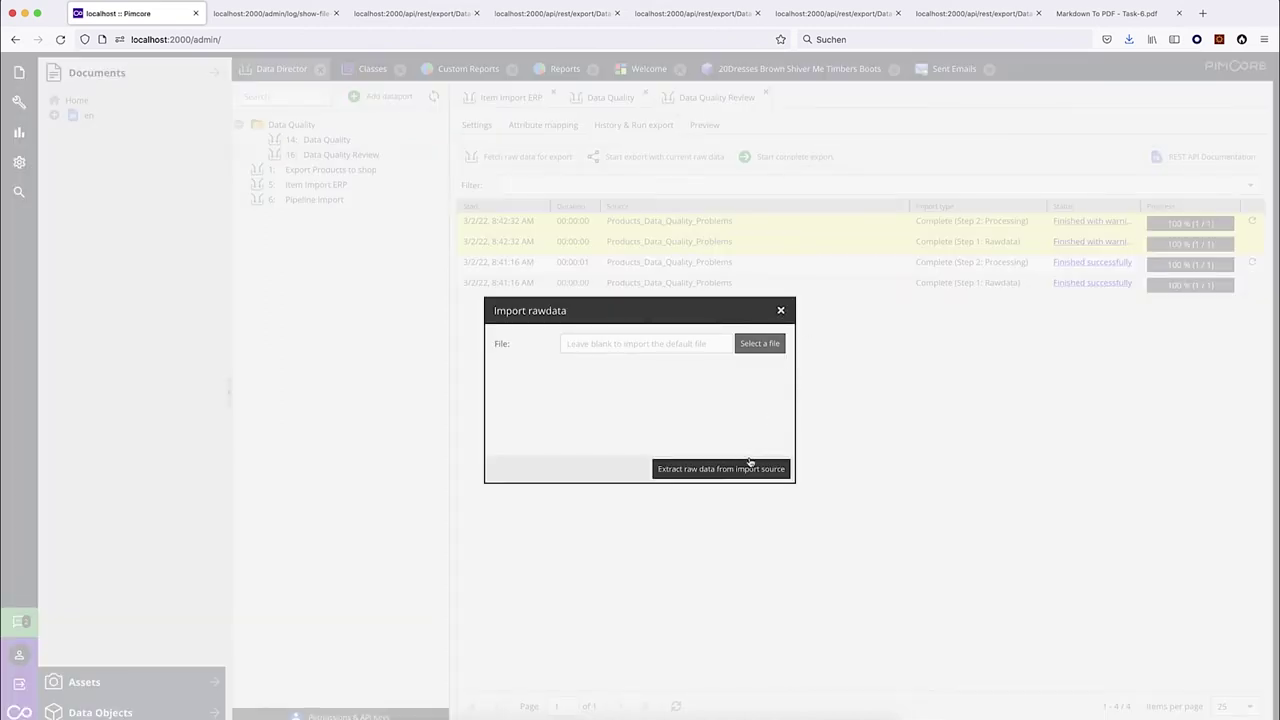
click(750, 465)
drag(49, 65, 358, 69)
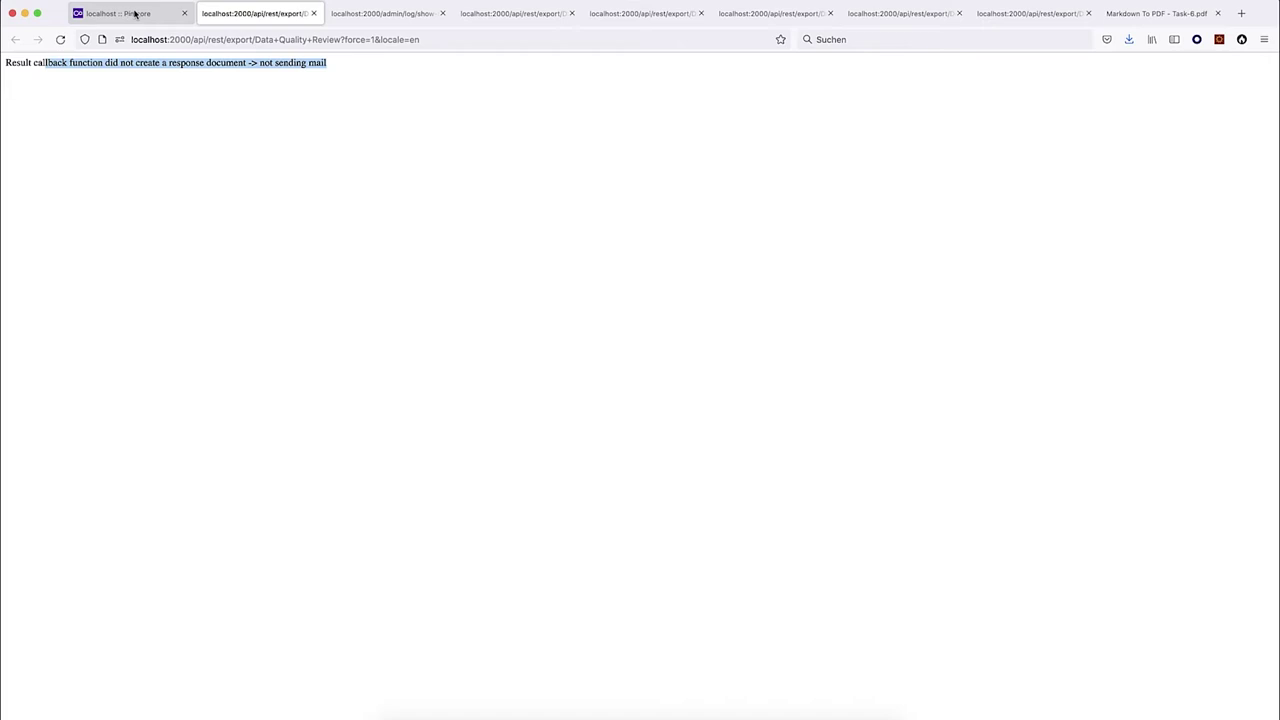
click(135, 13)
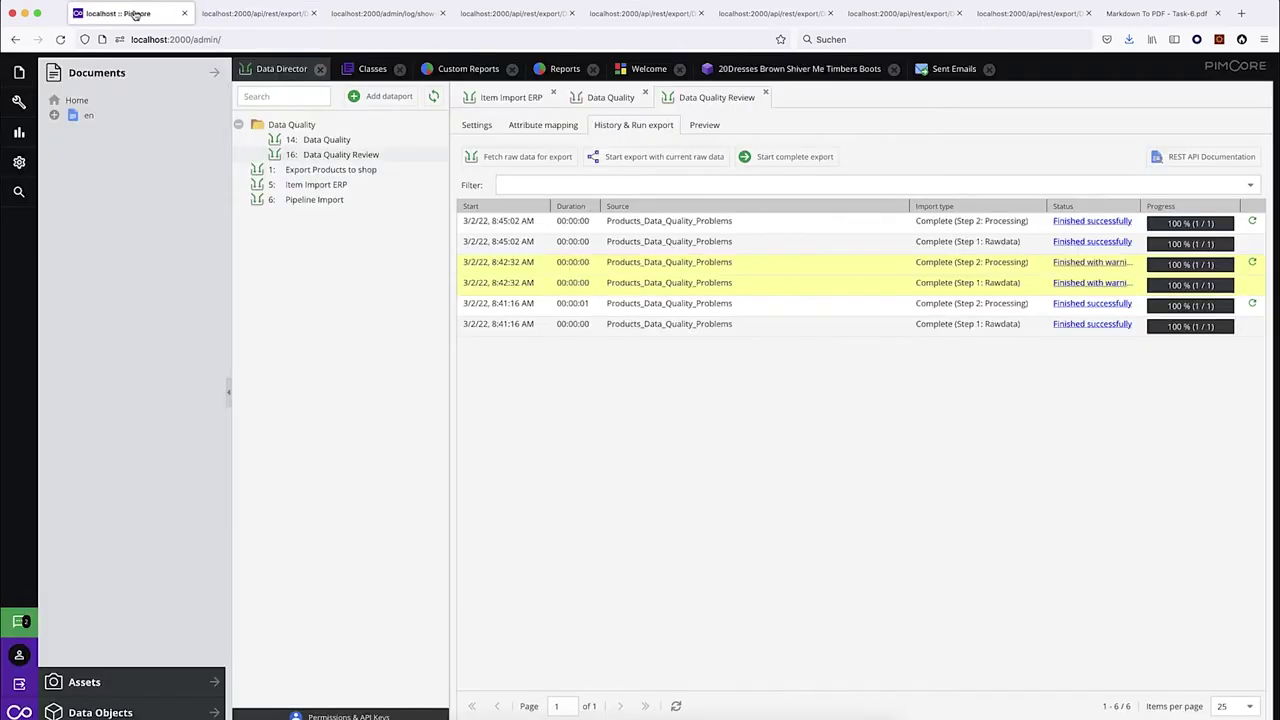
Change the callback threshold from 7 * 86400 to 30 seconds and save.
click(541, 128)
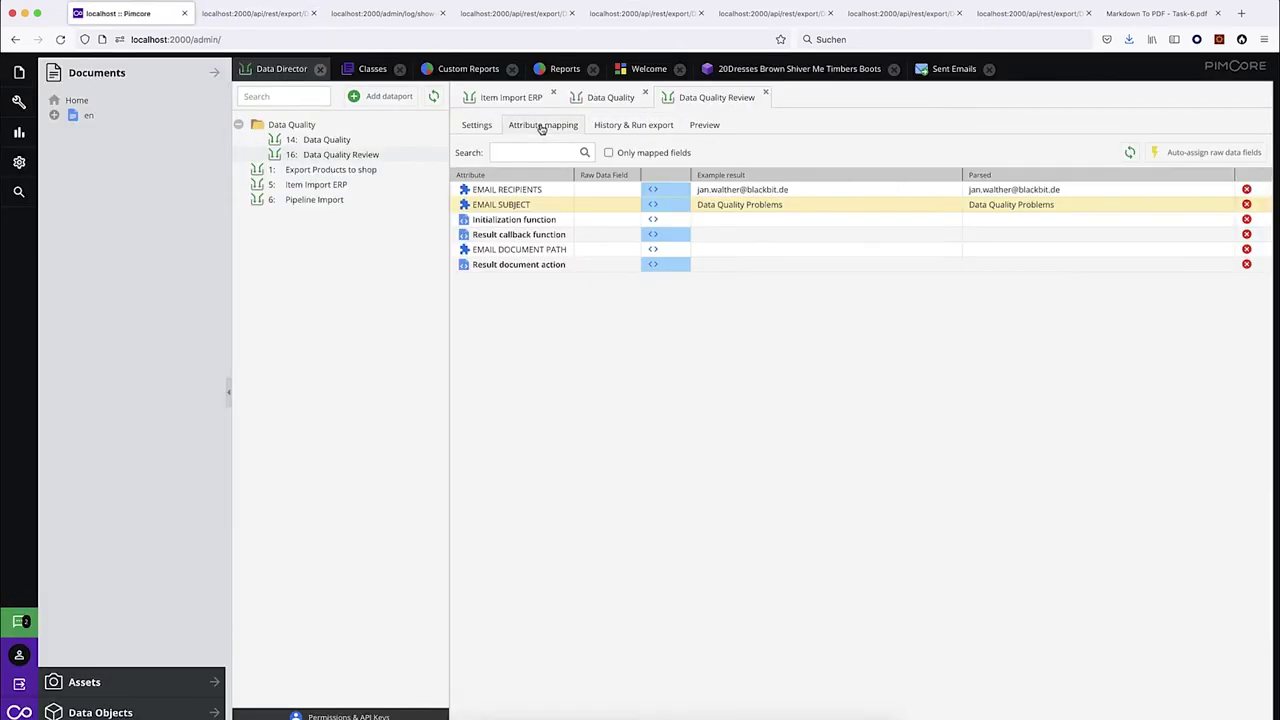
click(656, 236)
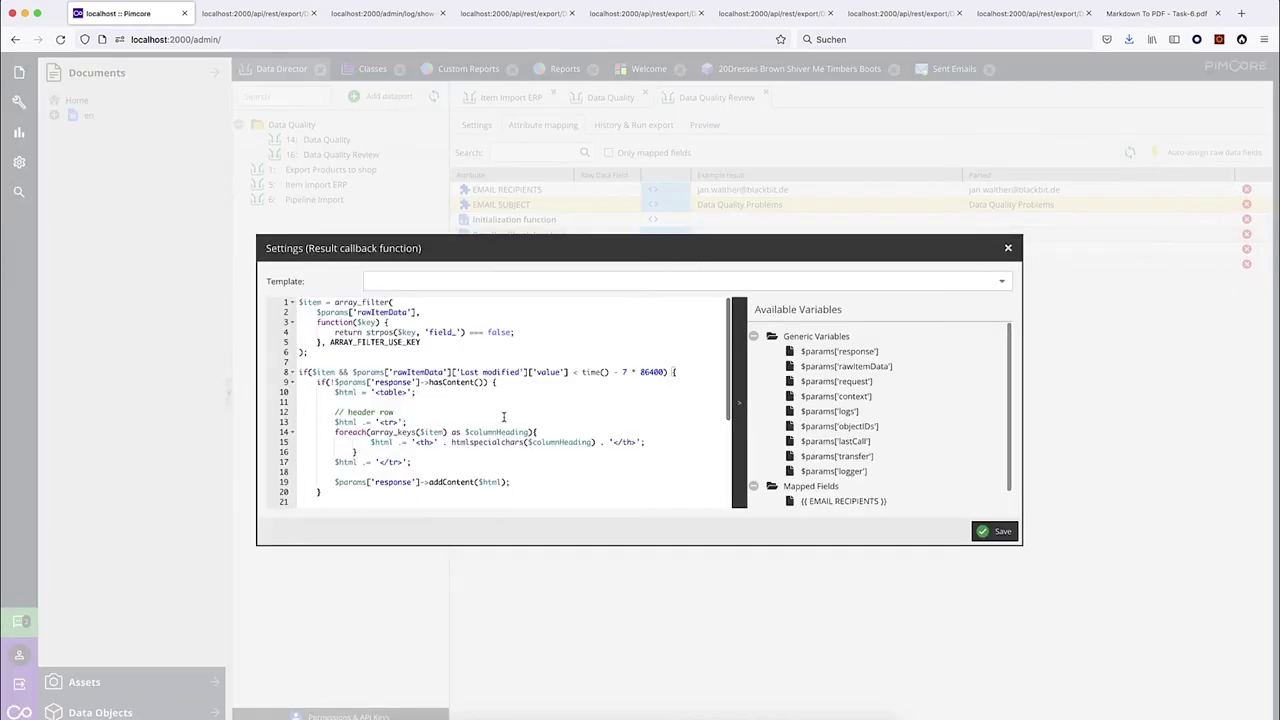
click(602, 380)
drag(621, 372, 660, 372)
text(30)
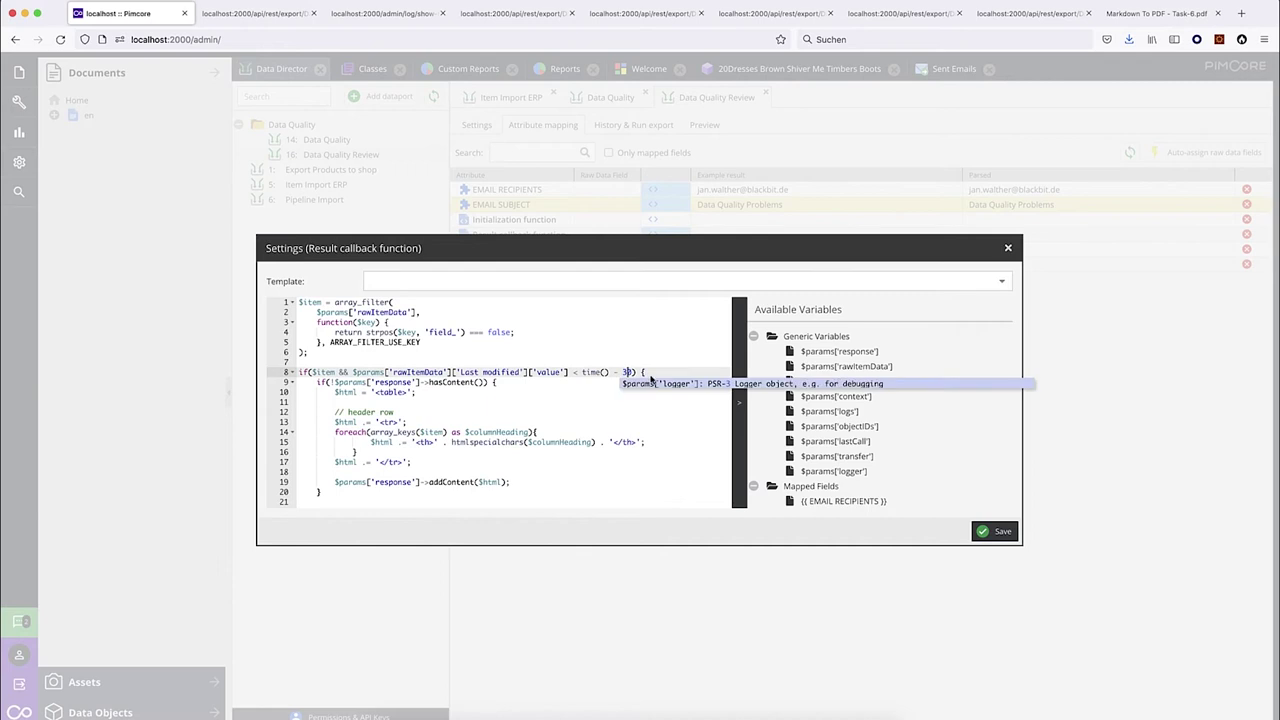
click(671, 424)
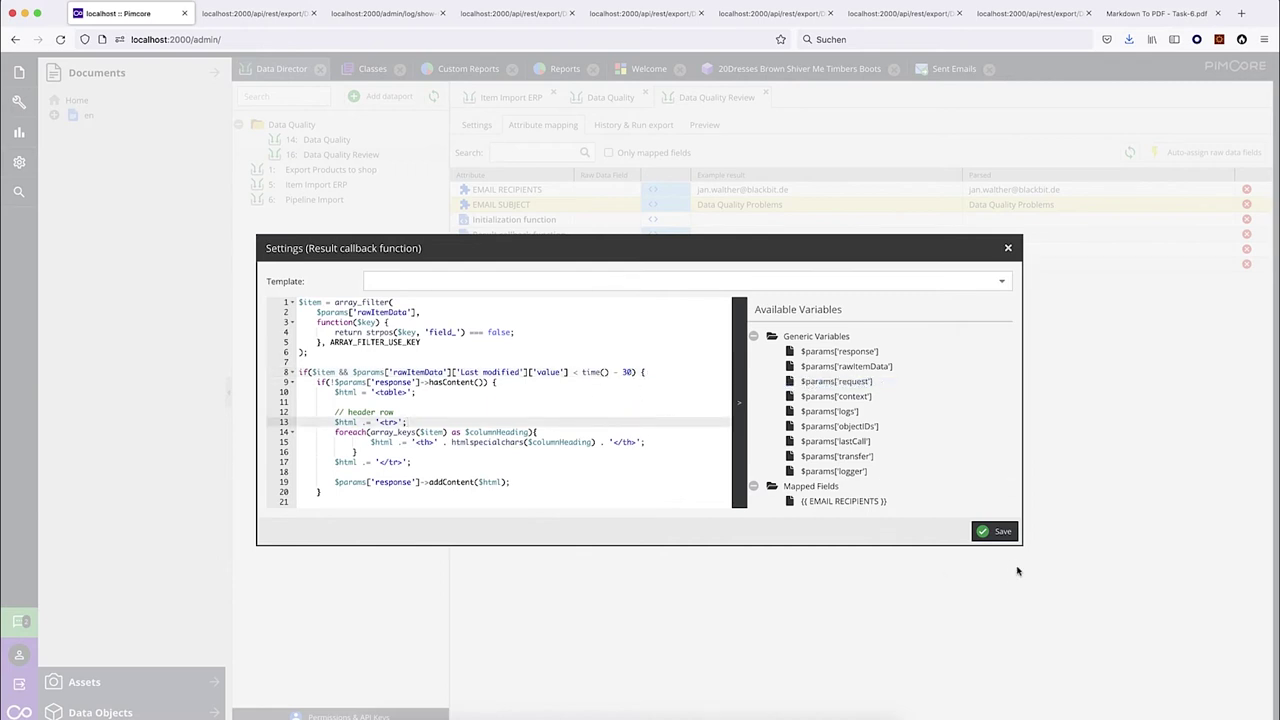
click(1000, 536)
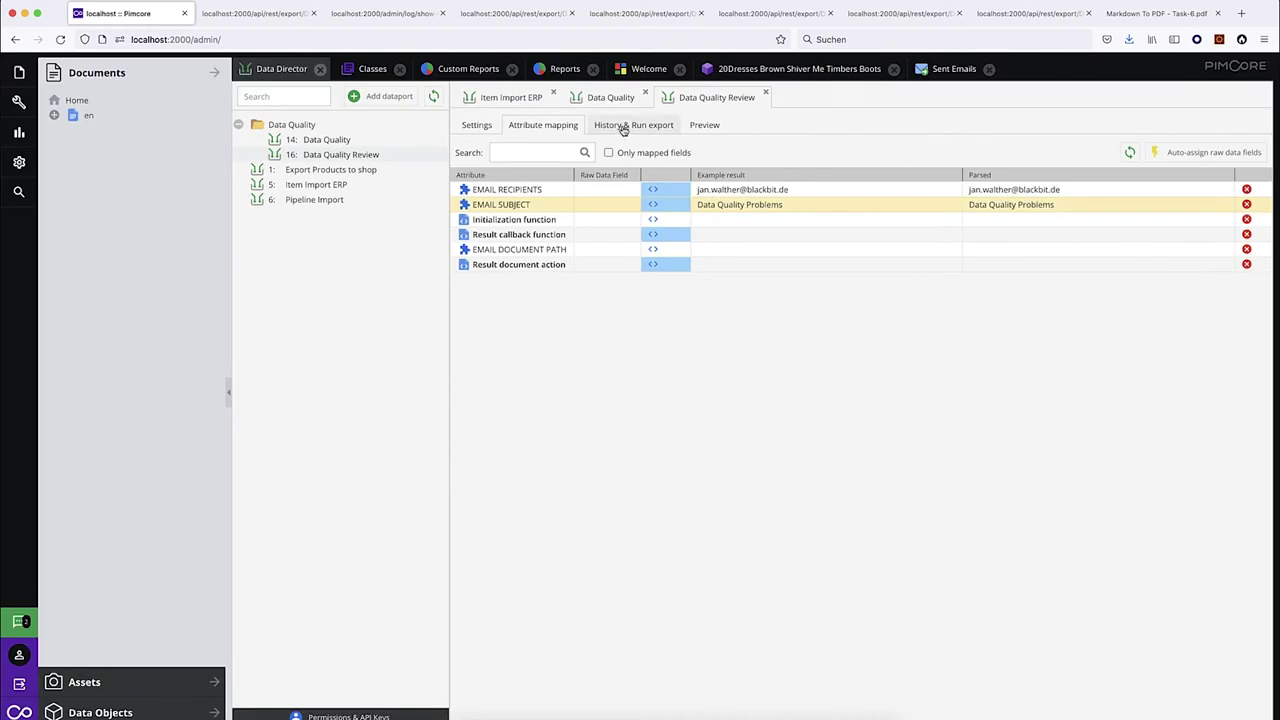
Run the complete export again with raw data extraction to send the report mail.
click(626, 127)
click(789, 161)
click(731, 470)
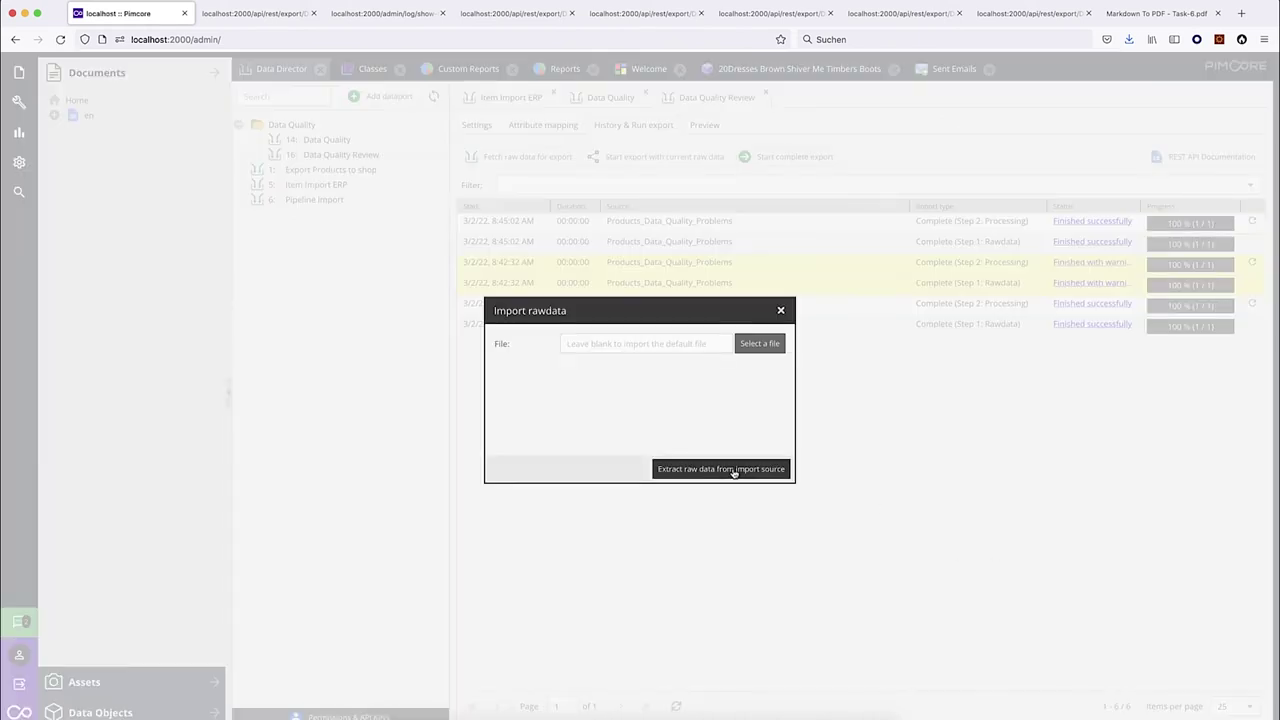
click(128, 14)
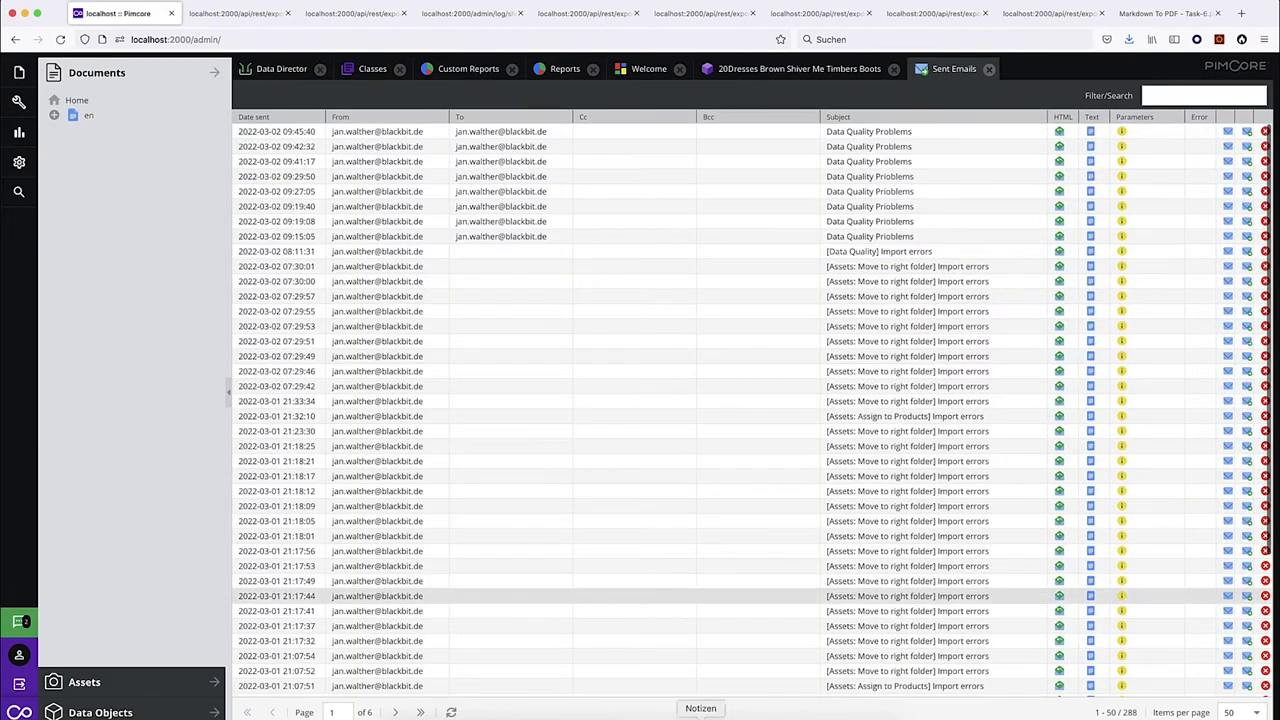
Preview the newest sent email's HTML product table, then open the Products Data Quality Problems report.
click(936, 70)
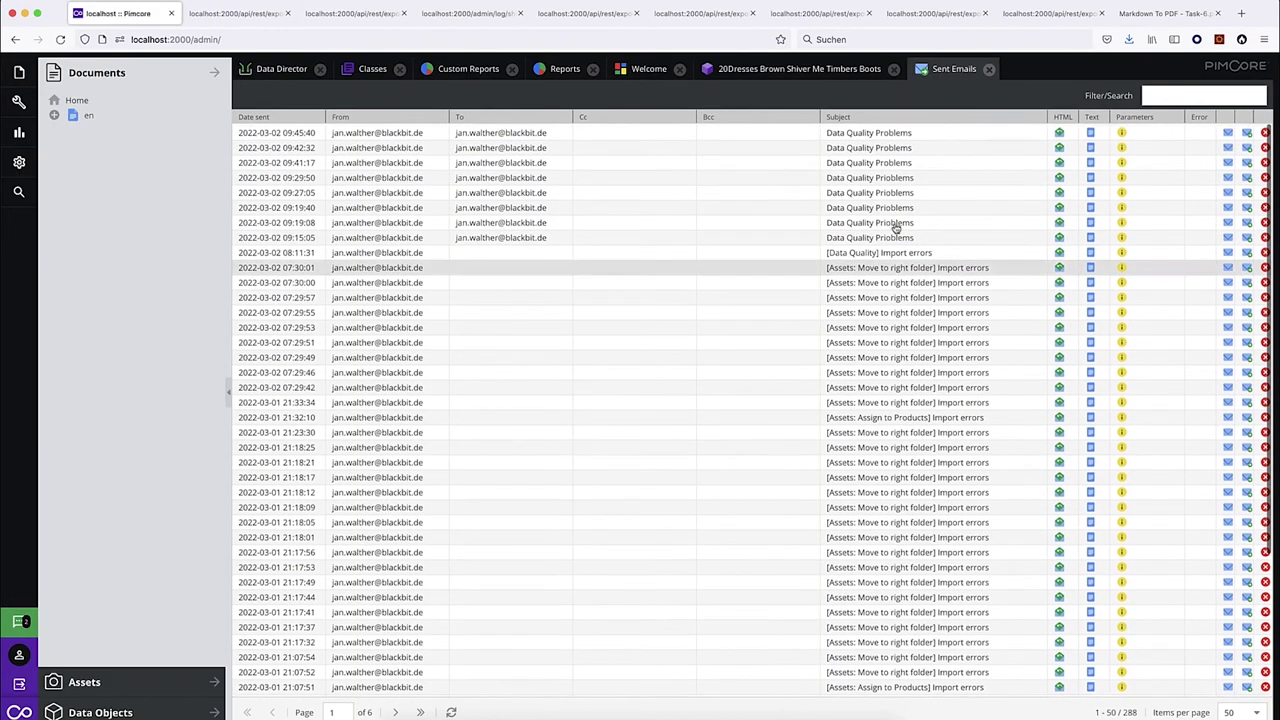
click(1060, 132)
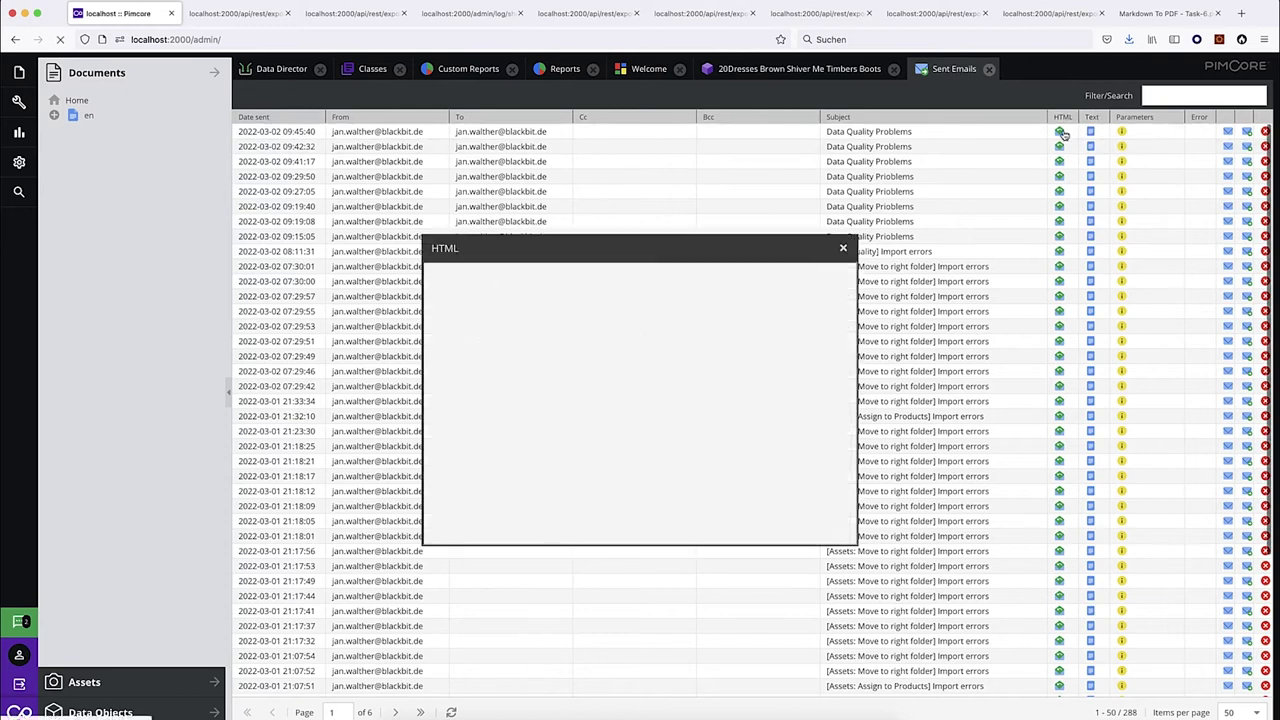
click(843, 250)
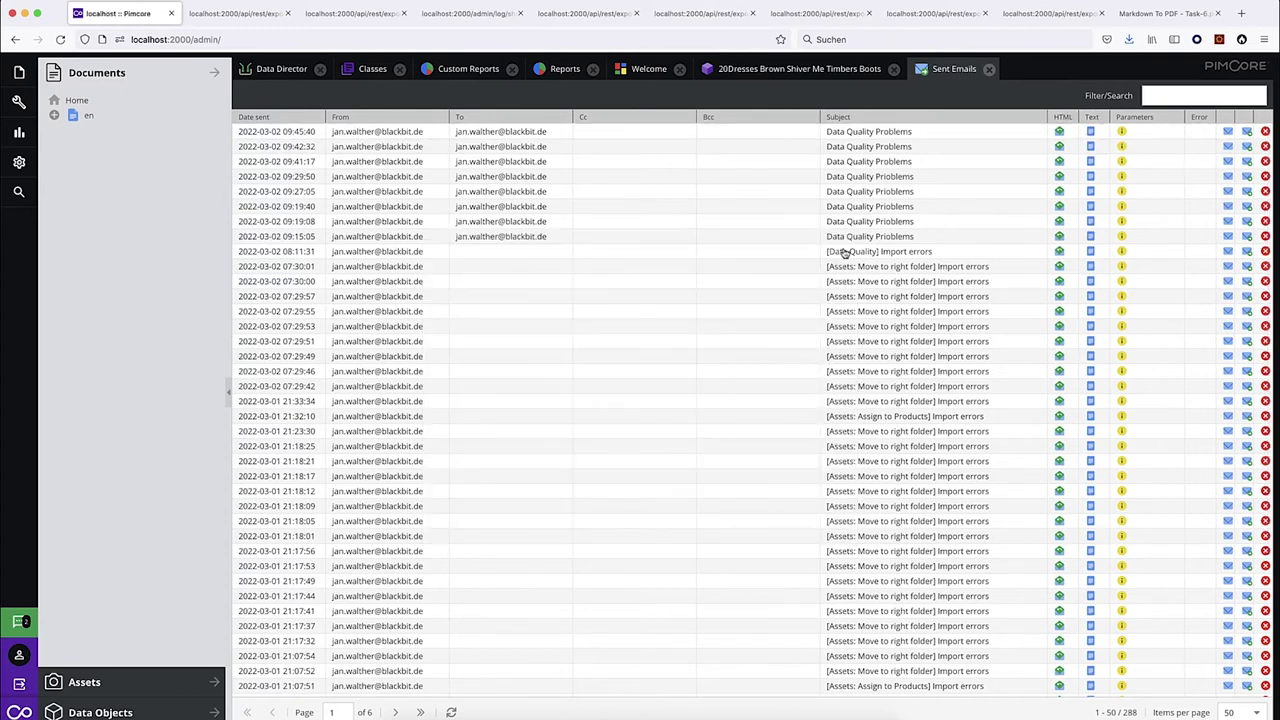
click(272, 70)
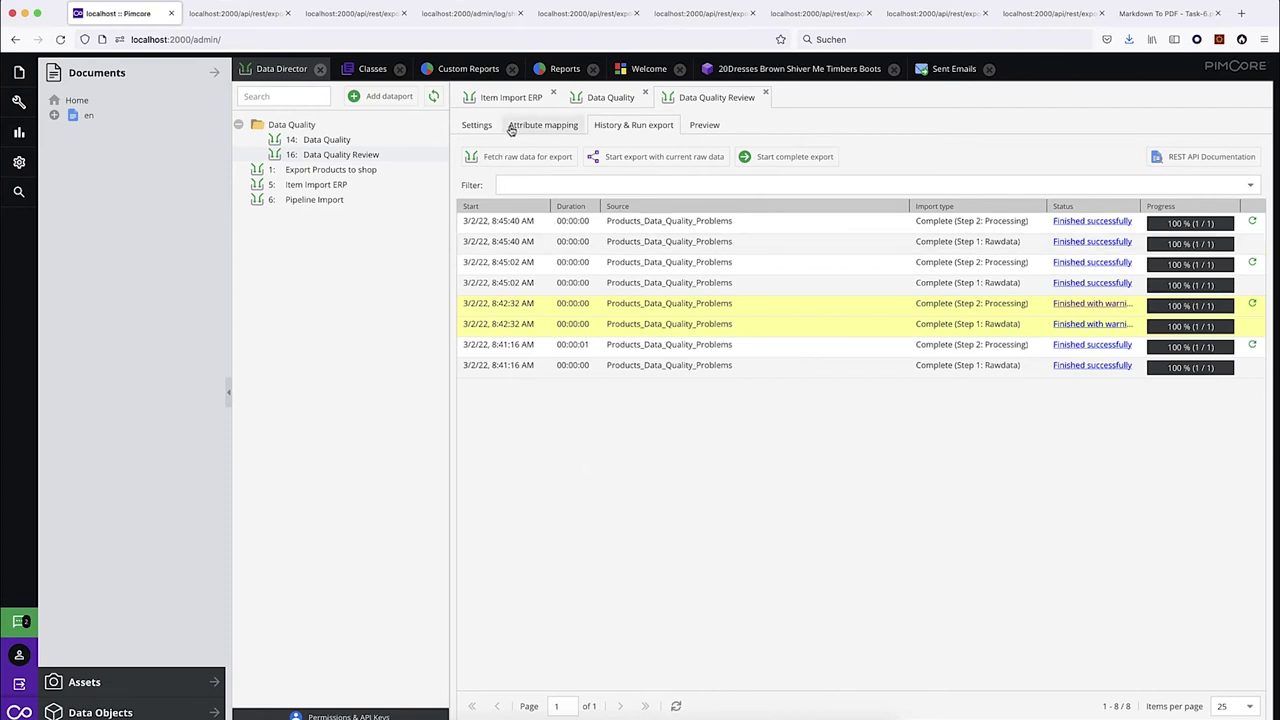
click(560, 70)
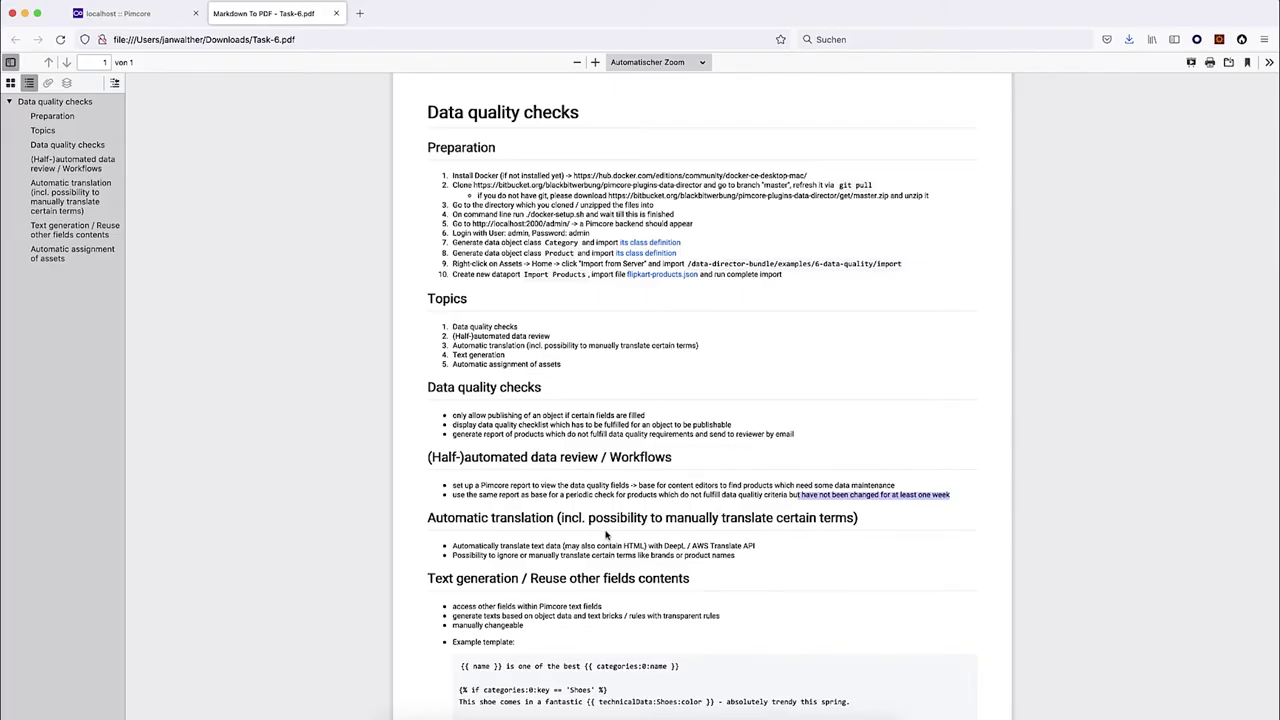
drag(452, 346, 718, 350)
click(718, 350)
scroll(718, 350, down, 2)
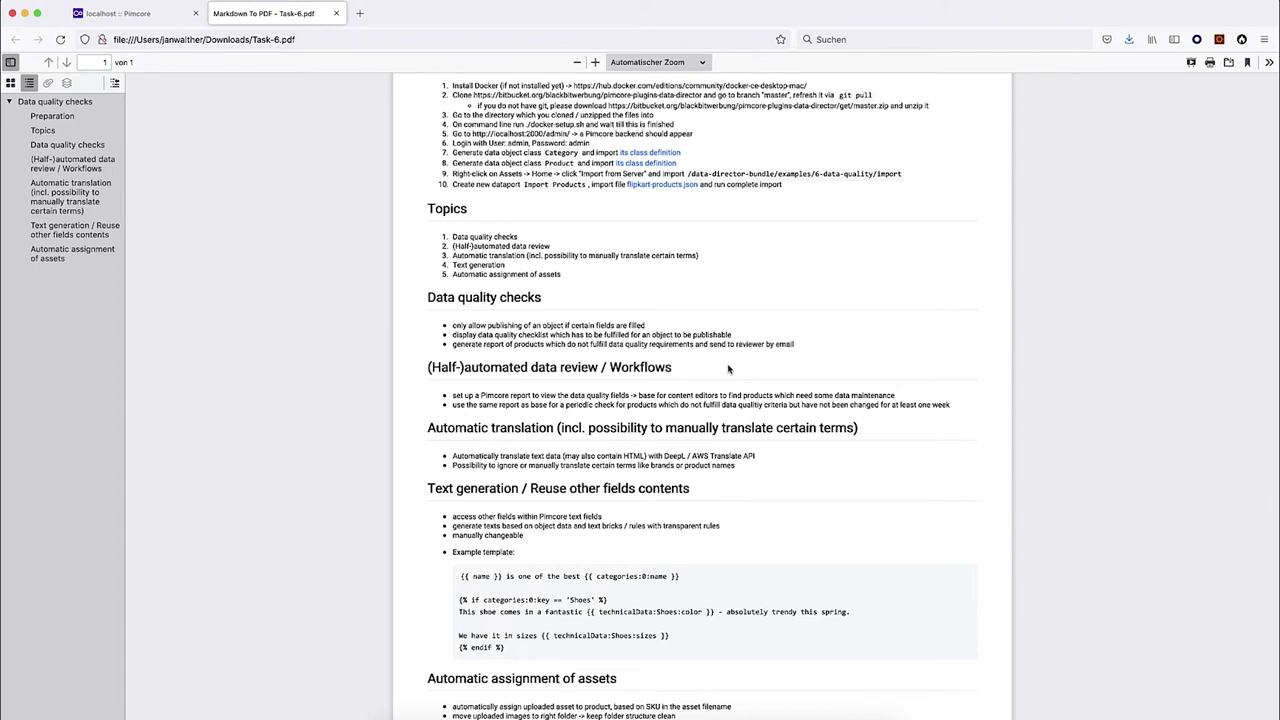
drag(553, 430, 428, 431)
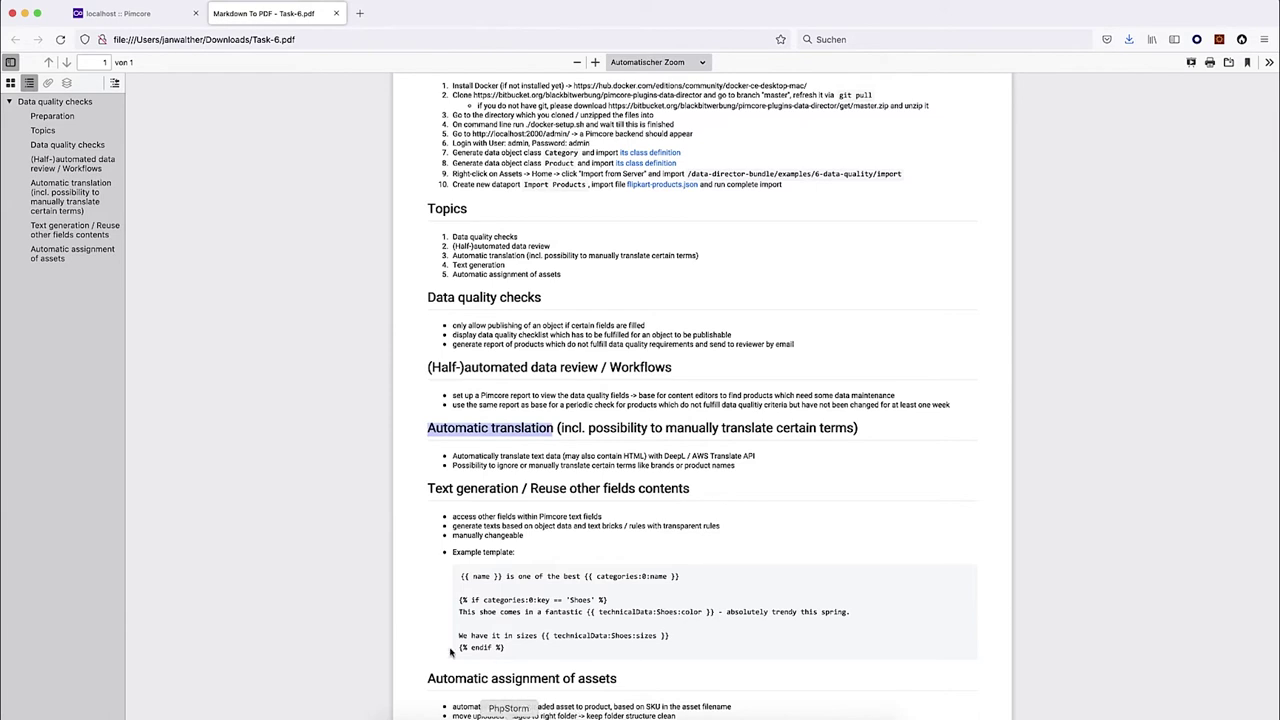
click(117, 13)
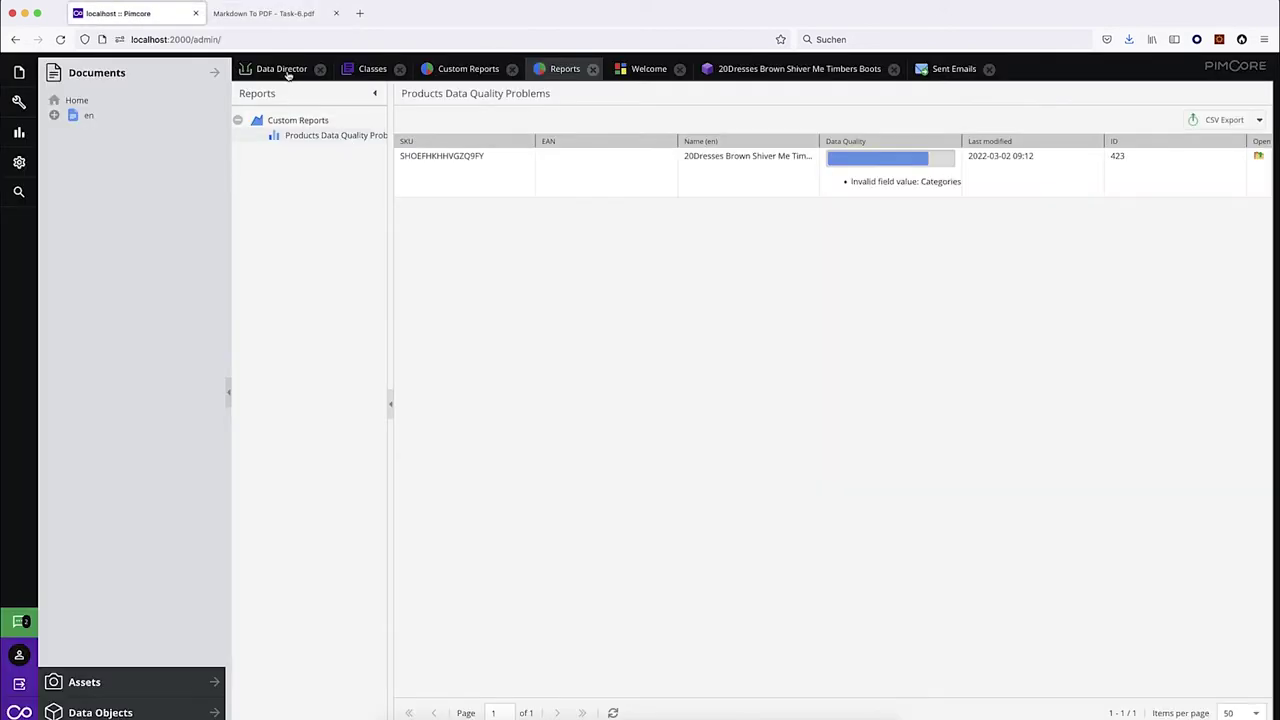
Add a new dataport in Data Director and name it 'Translate'.
click(281, 68)
click(385, 96)
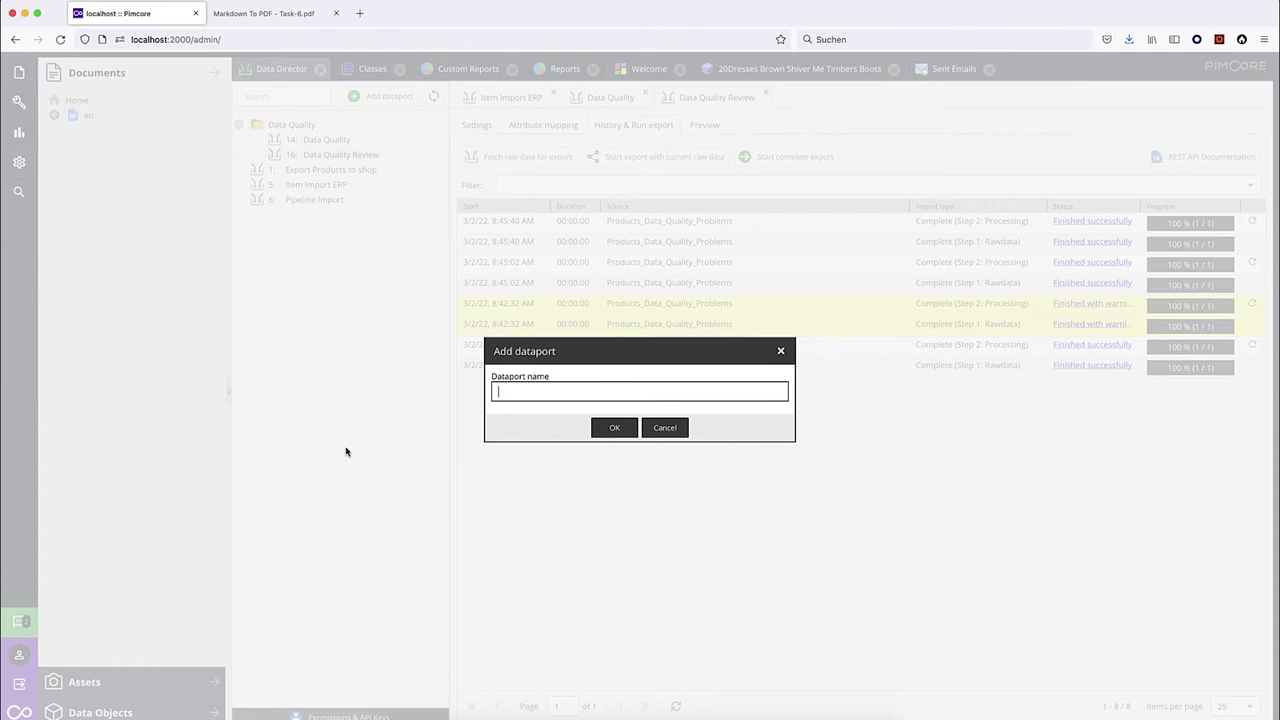
text(Transla)
text(tion)
key(Return)
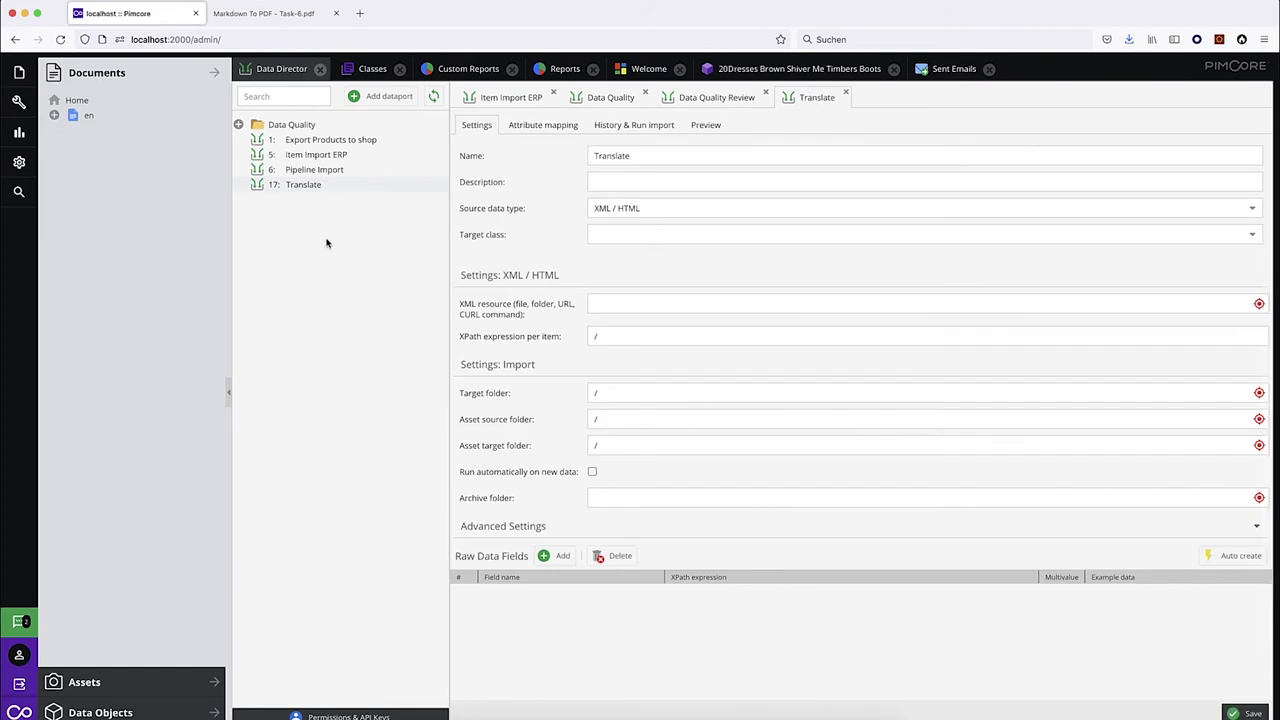
Set the dataport's source data type to Pimcore Objects and its target class to Product.
click(646, 212)
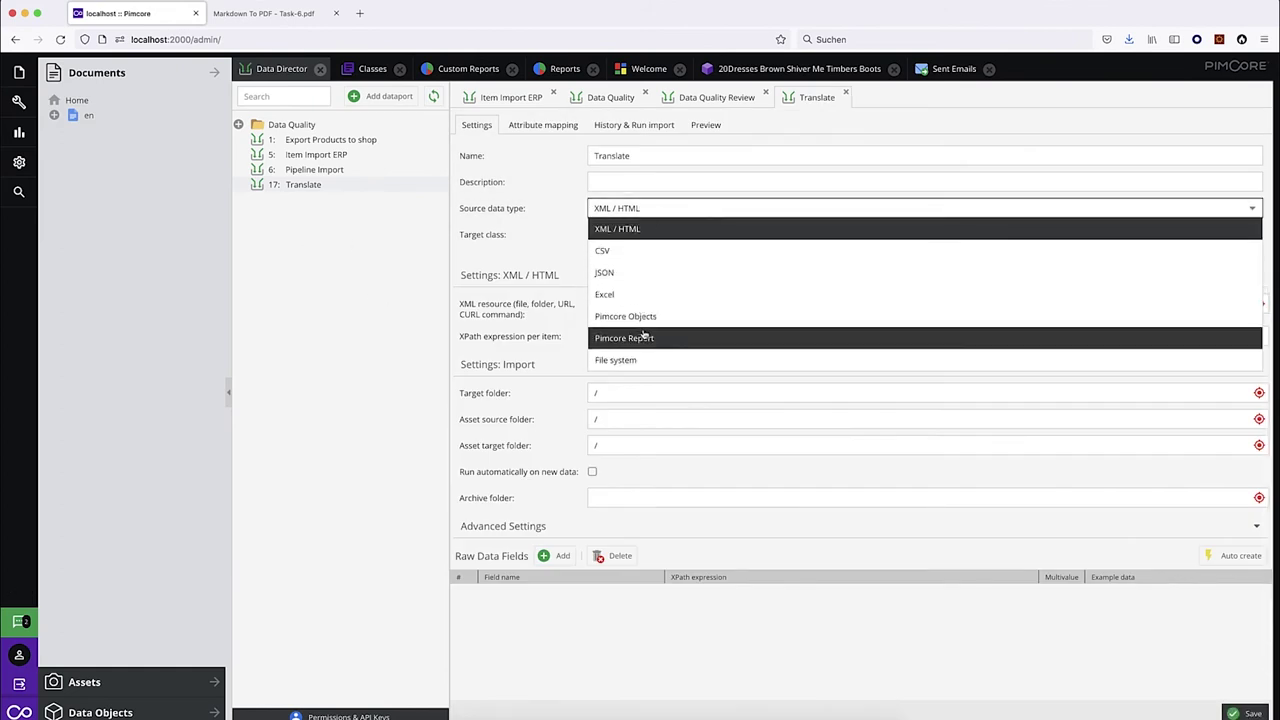
click(660, 317)
click(605, 235)
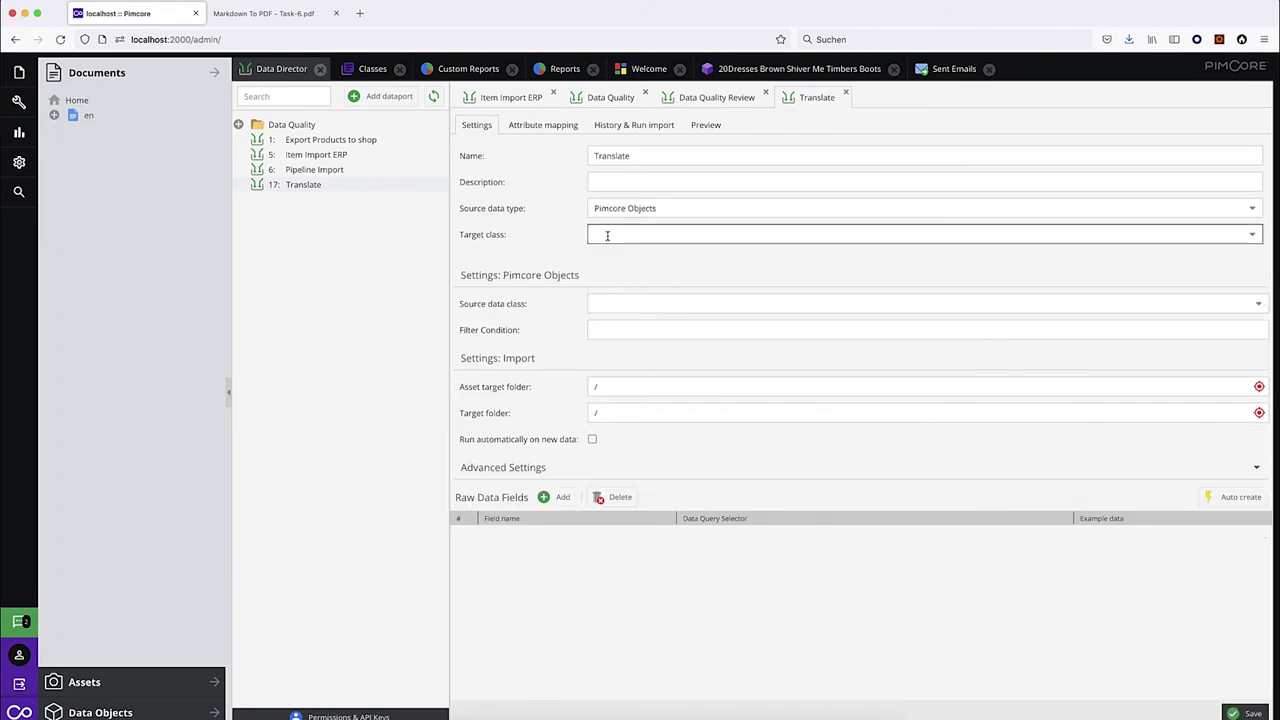
click(636, 297)
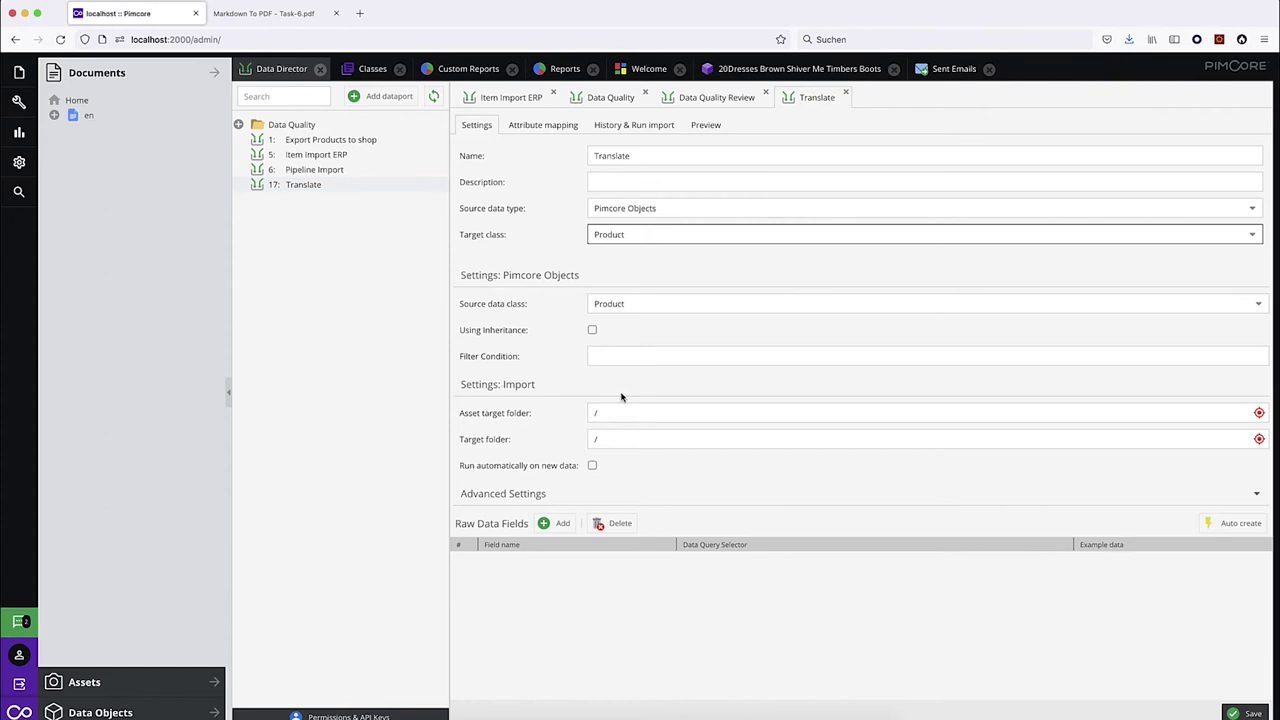
Add raw data fields Id and Name#en to the Translate dataport and save them.
click(558, 523)
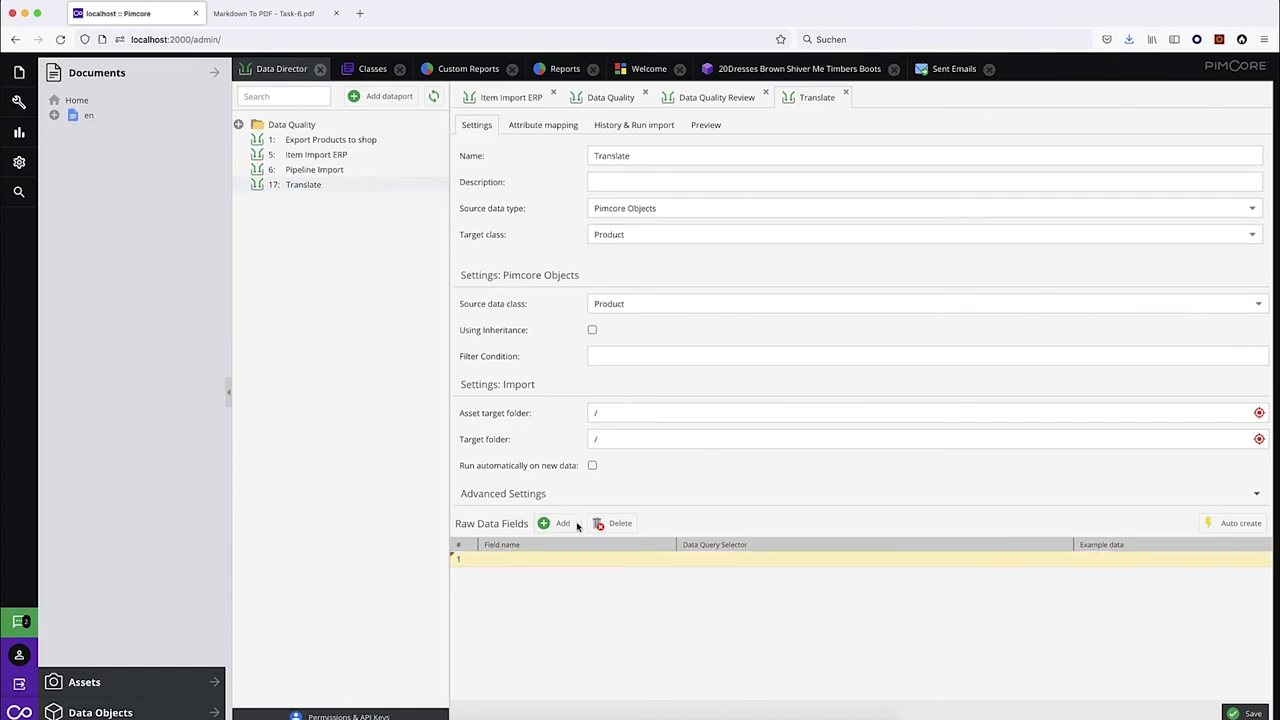
click(718, 559)
text(Id)
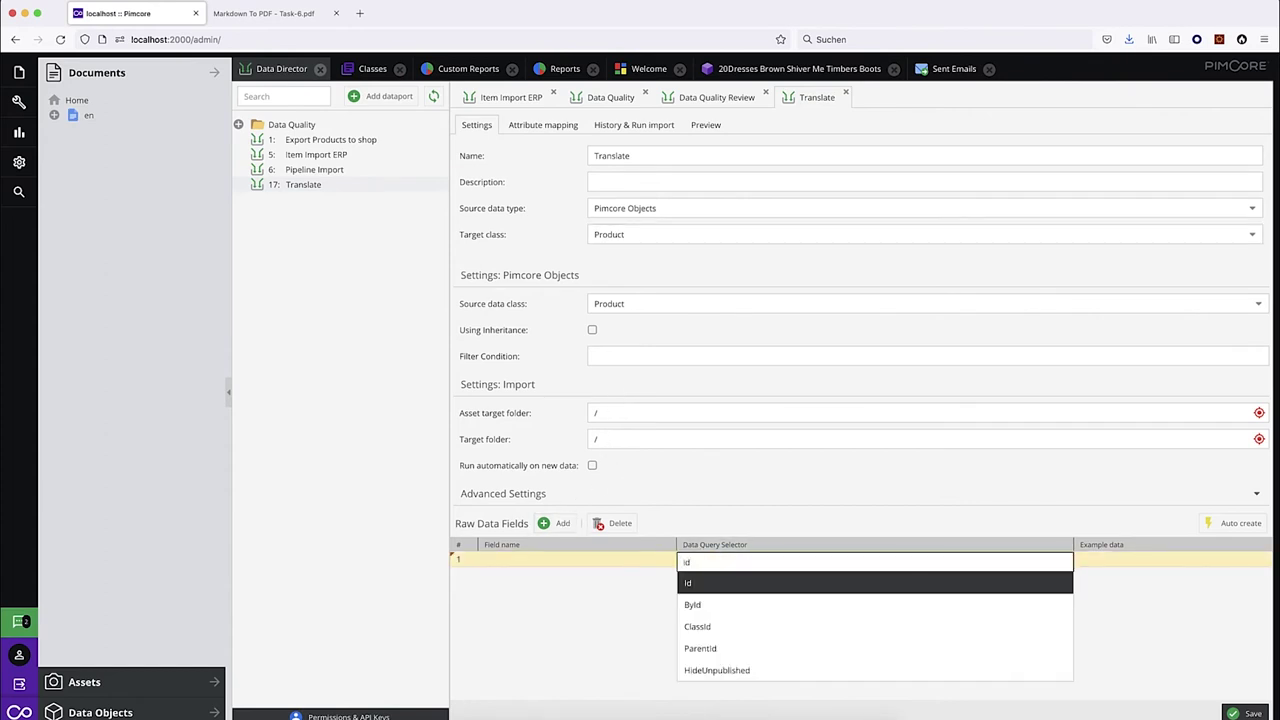
key(Return)
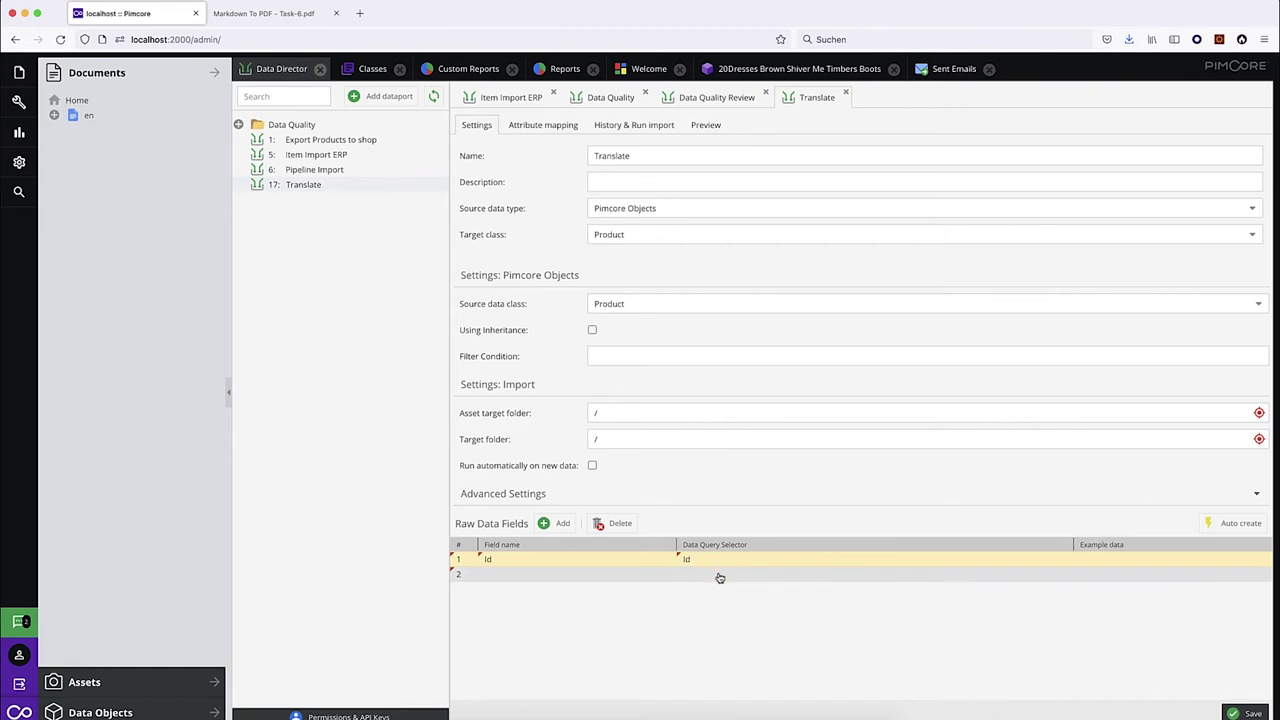
click(718, 573)
text(Name)
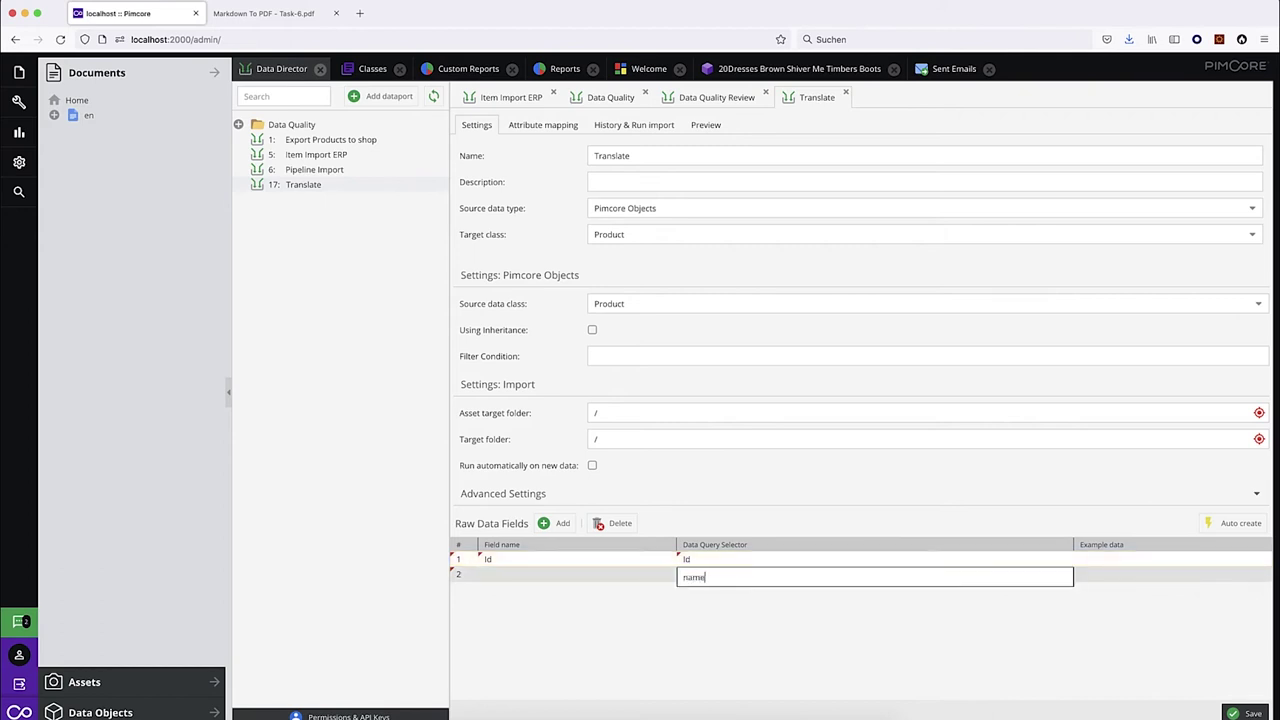
key(Down)
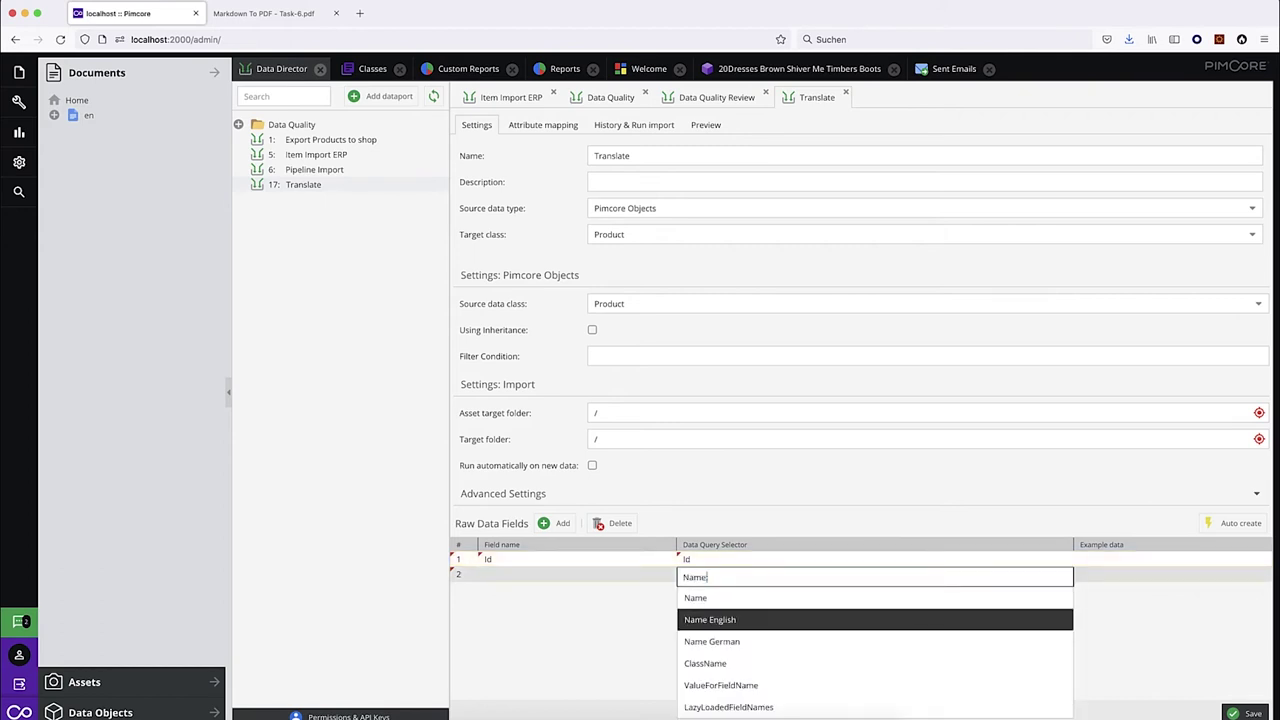
key(Return)
key(Return)
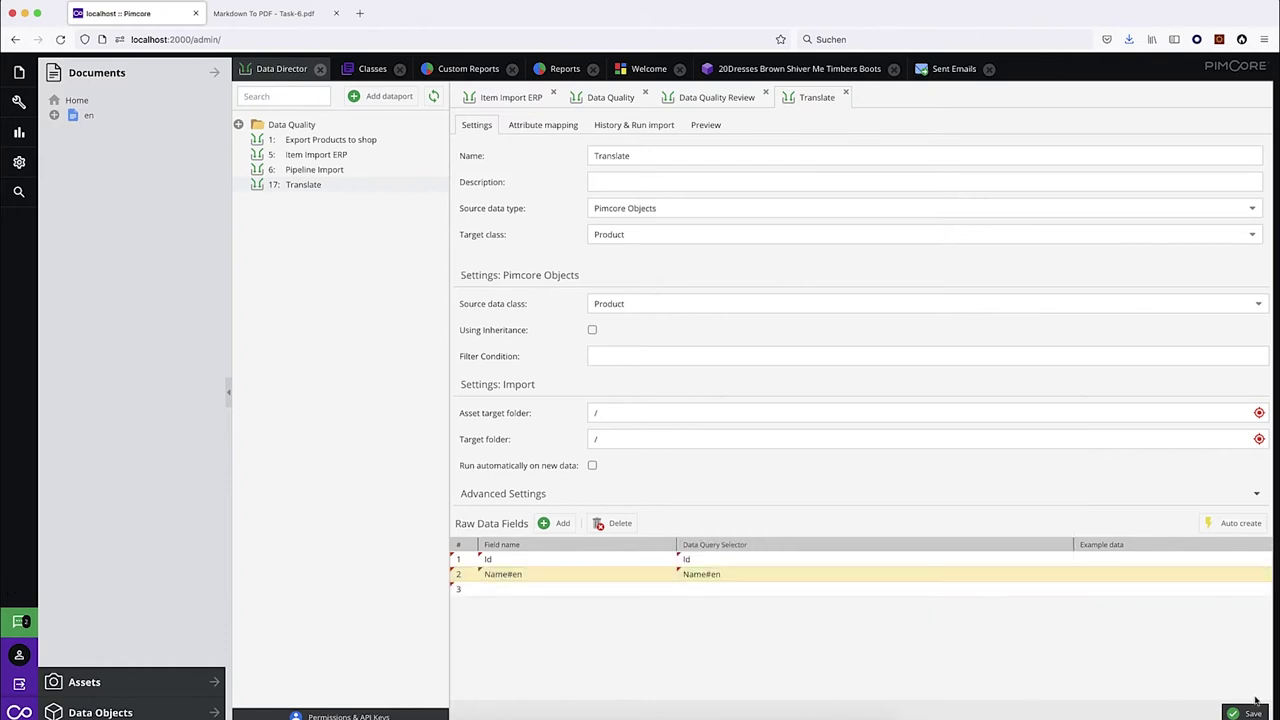
click(1251, 711)
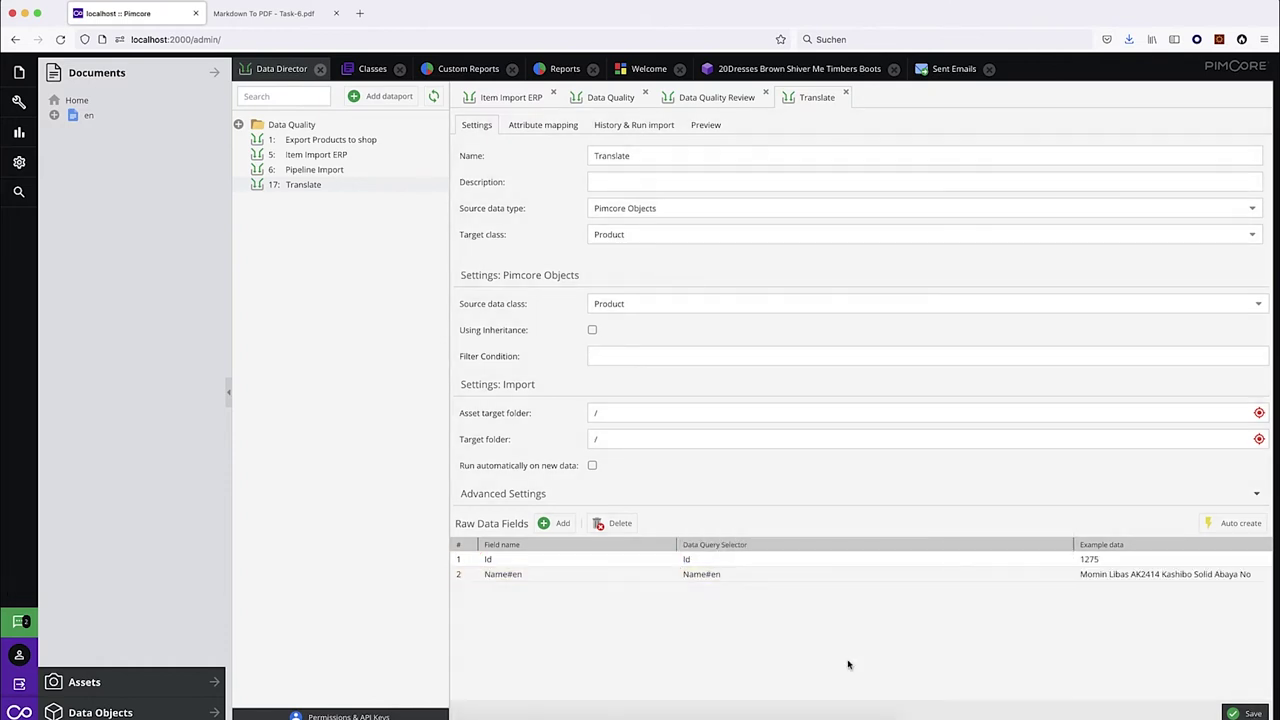
In Attribute mapping, map the Id raw field to ID and Name#en to German Name.
click(520, 126)
click(617, 189)
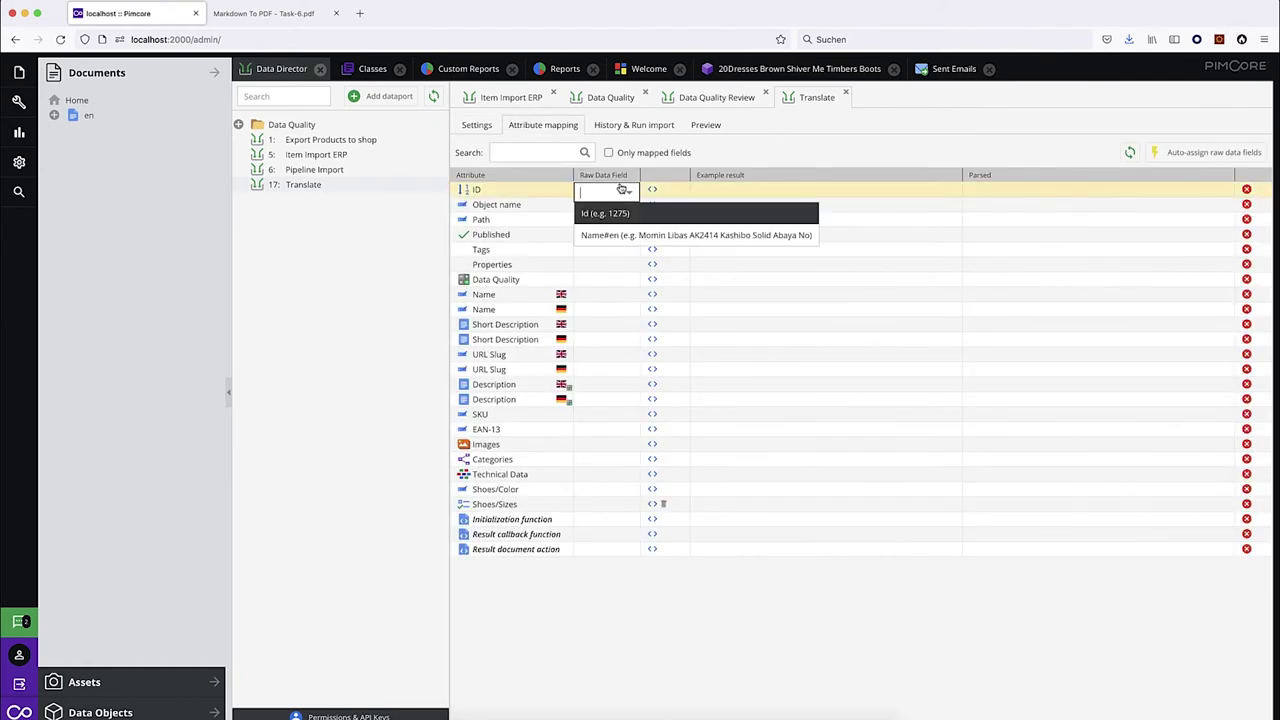
click(607, 219)
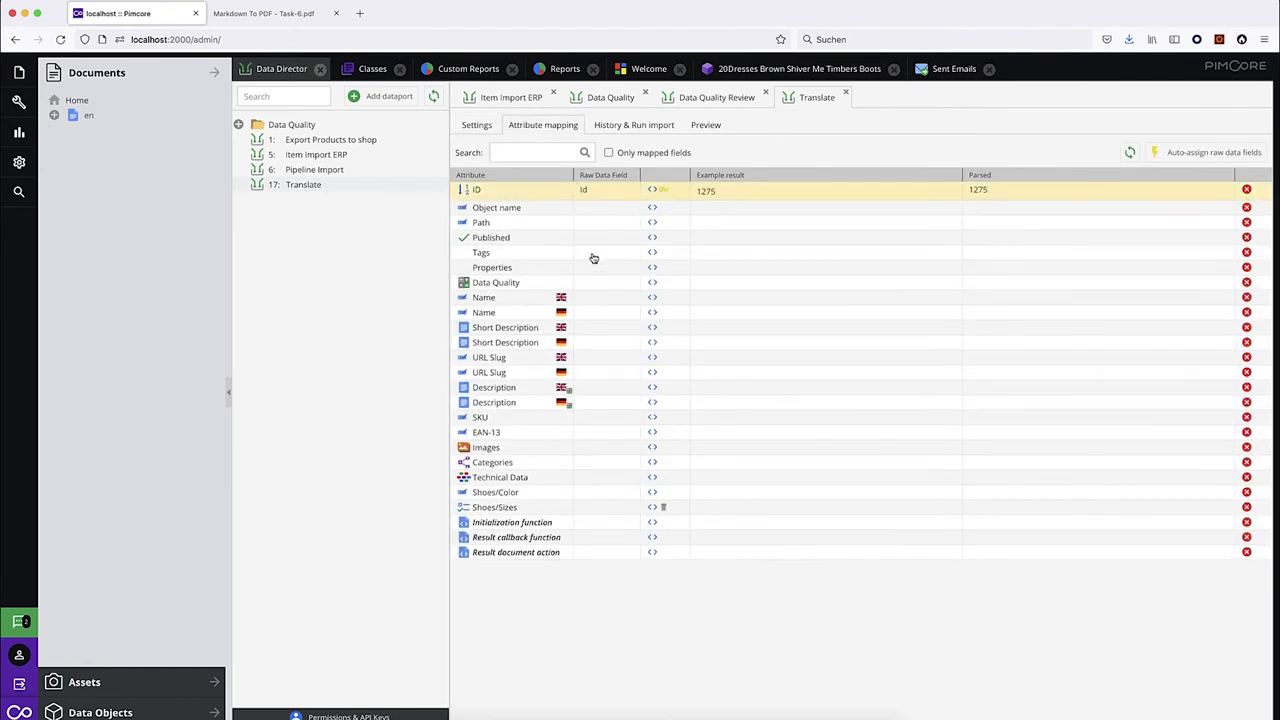
click(627, 316)
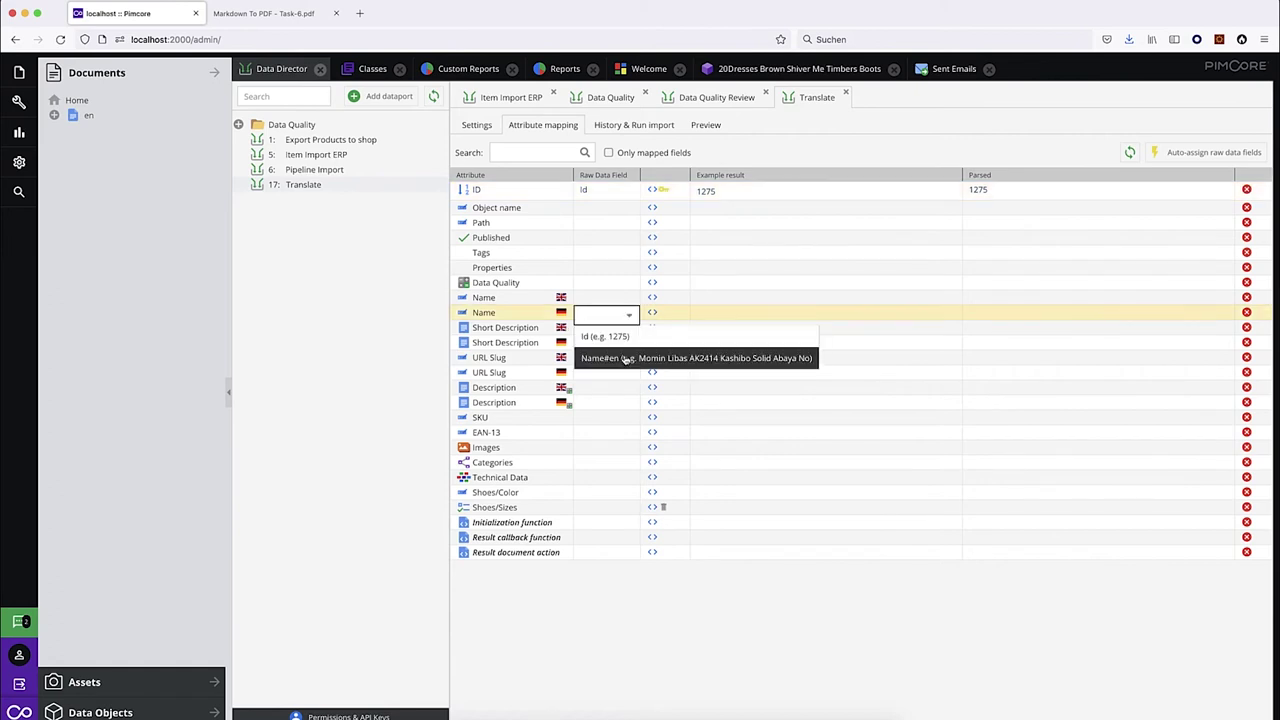
click(625, 358)
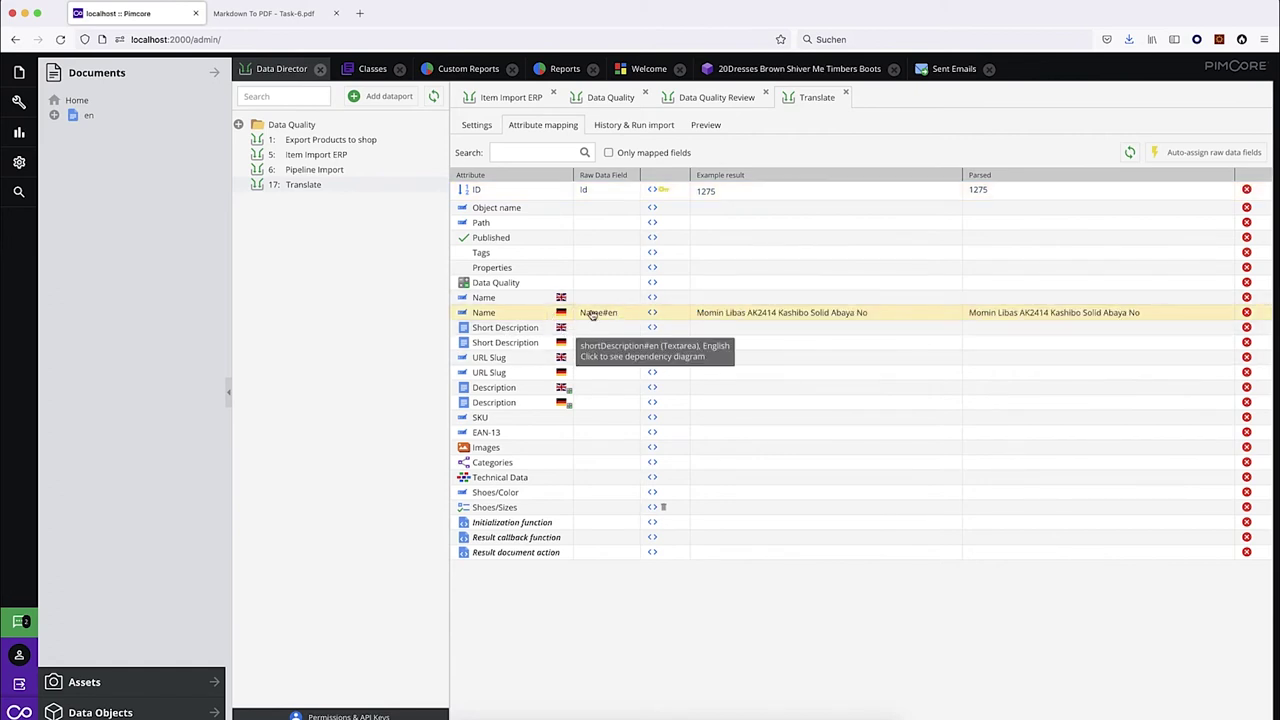
Set the German Name mapping to auto-translate from English and save.
click(655, 313)
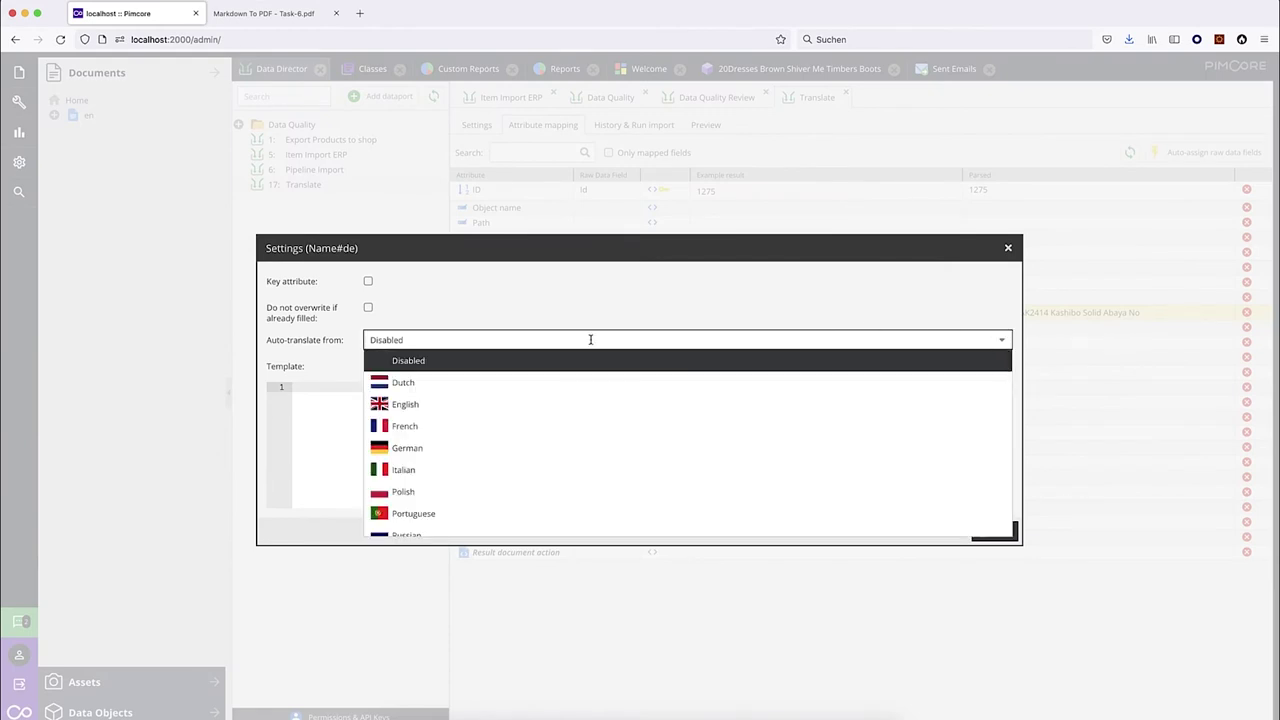
click(430, 404)
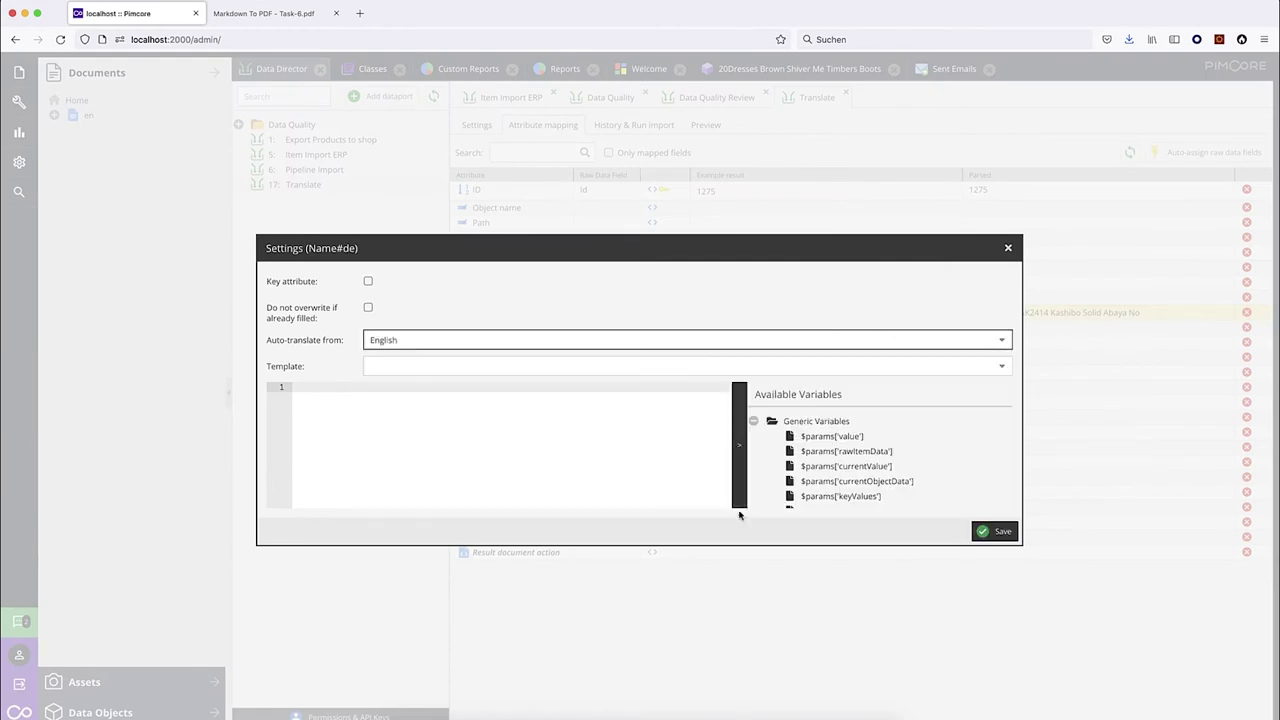
click(1000, 531)
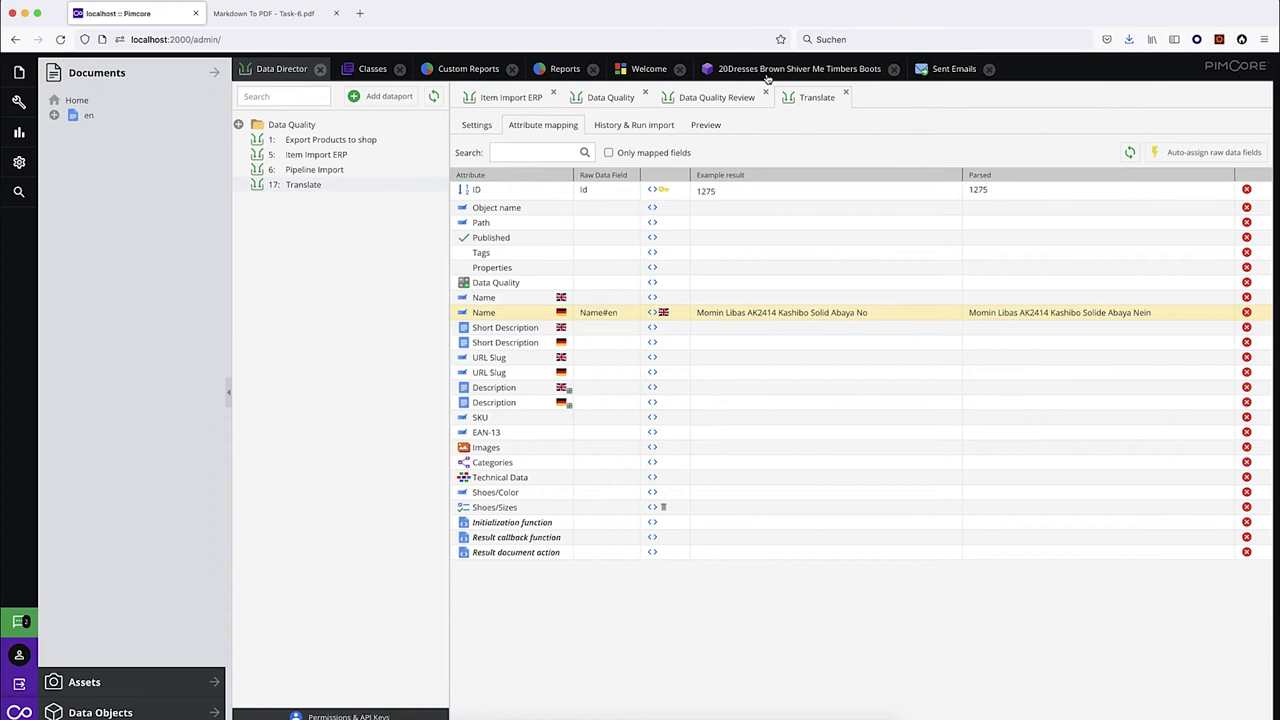
Enable Run automatically on new data, republish the boots product, and view the import history.
click(478, 130)
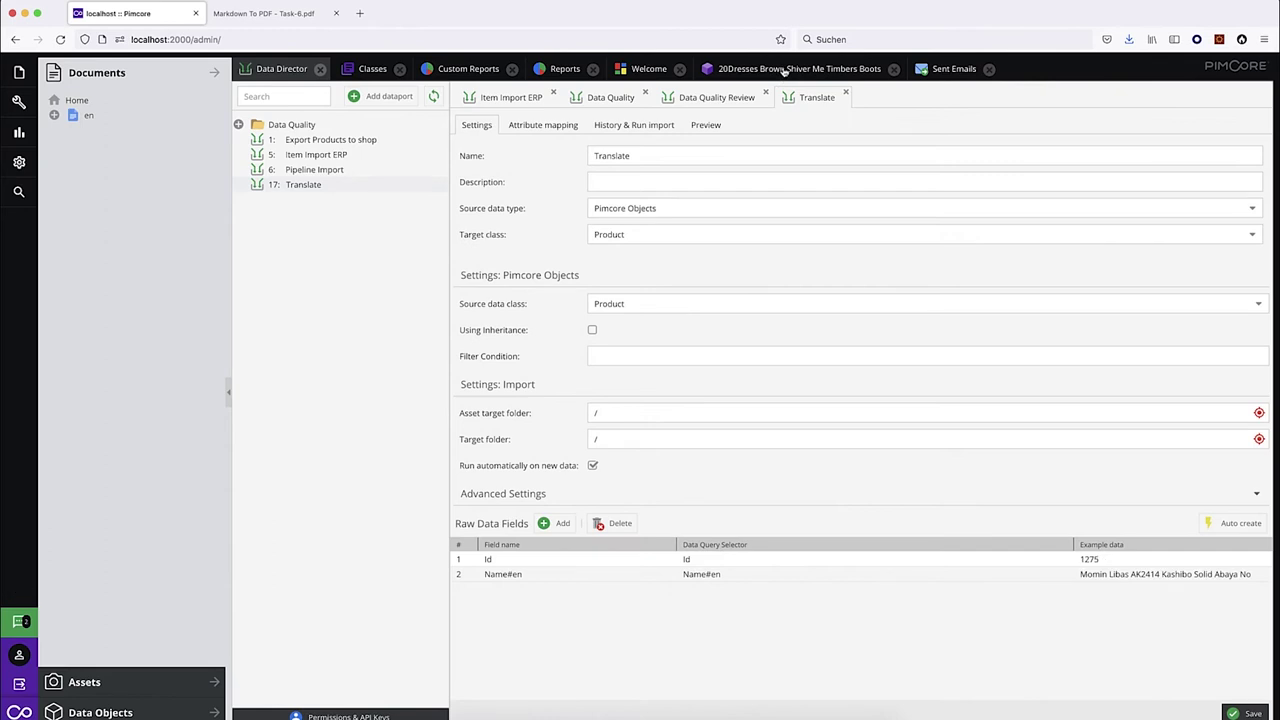
click(783, 70)
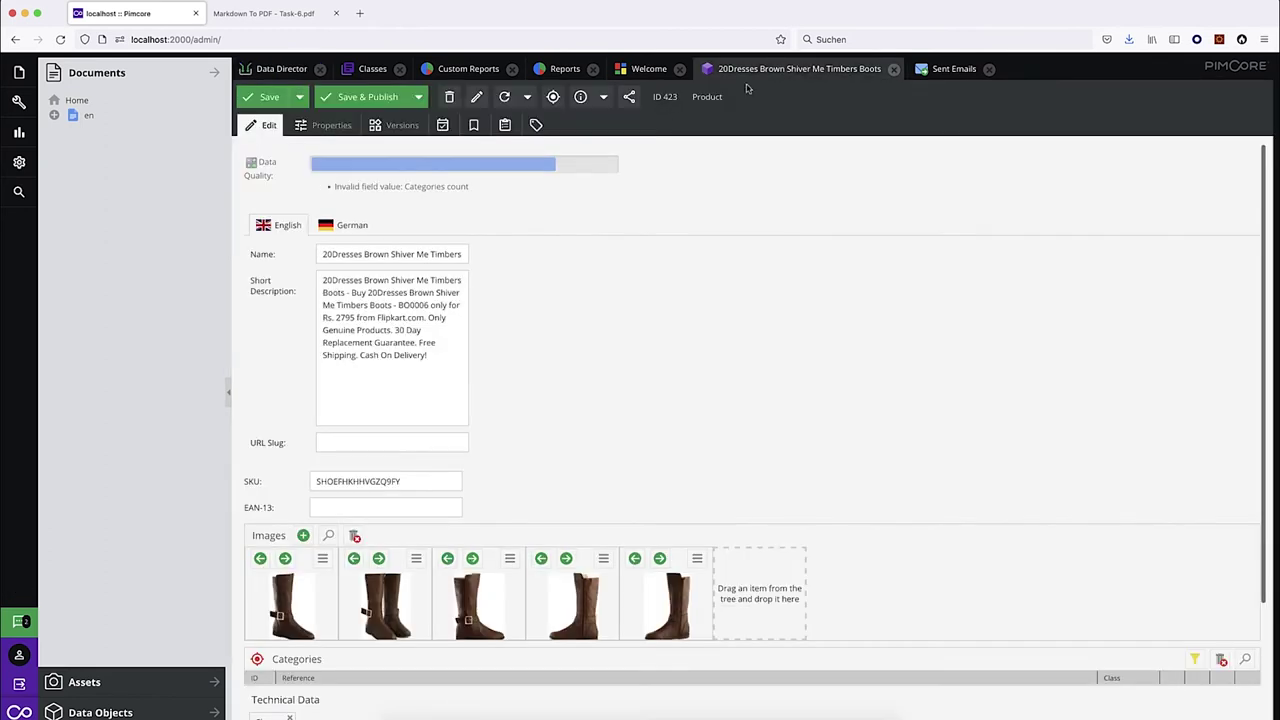
click(360, 97)
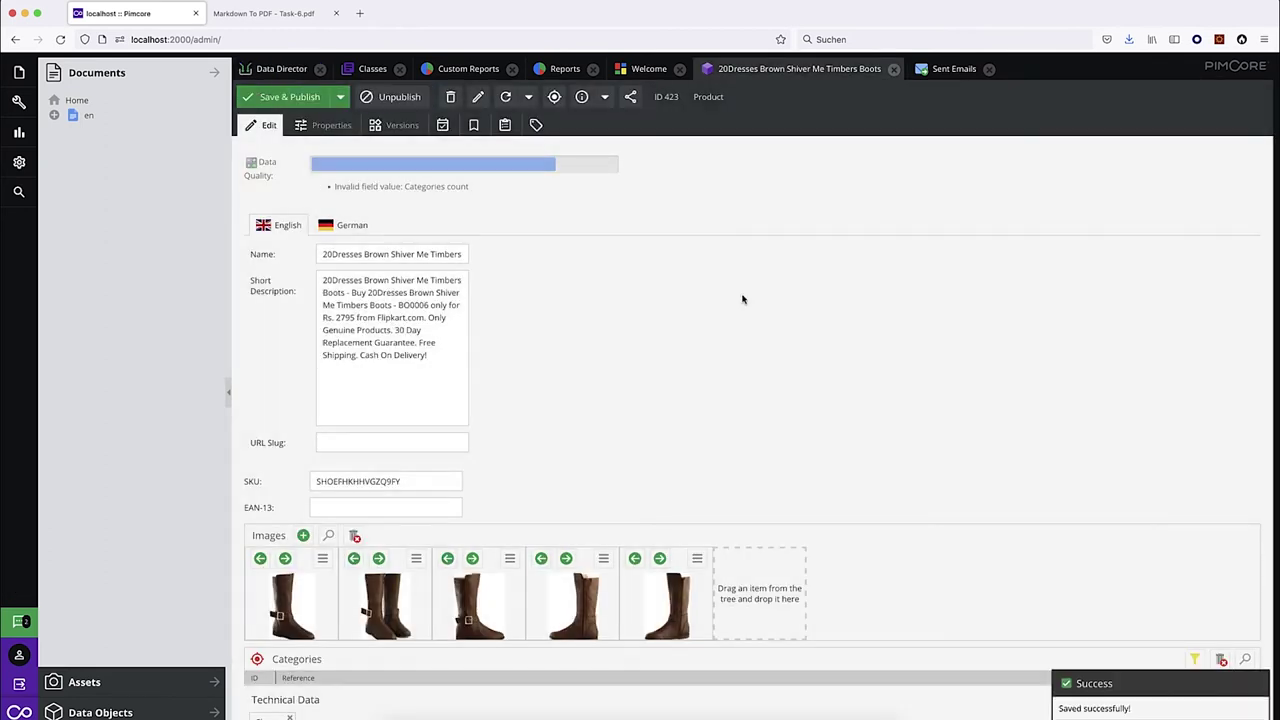
click(278, 70)
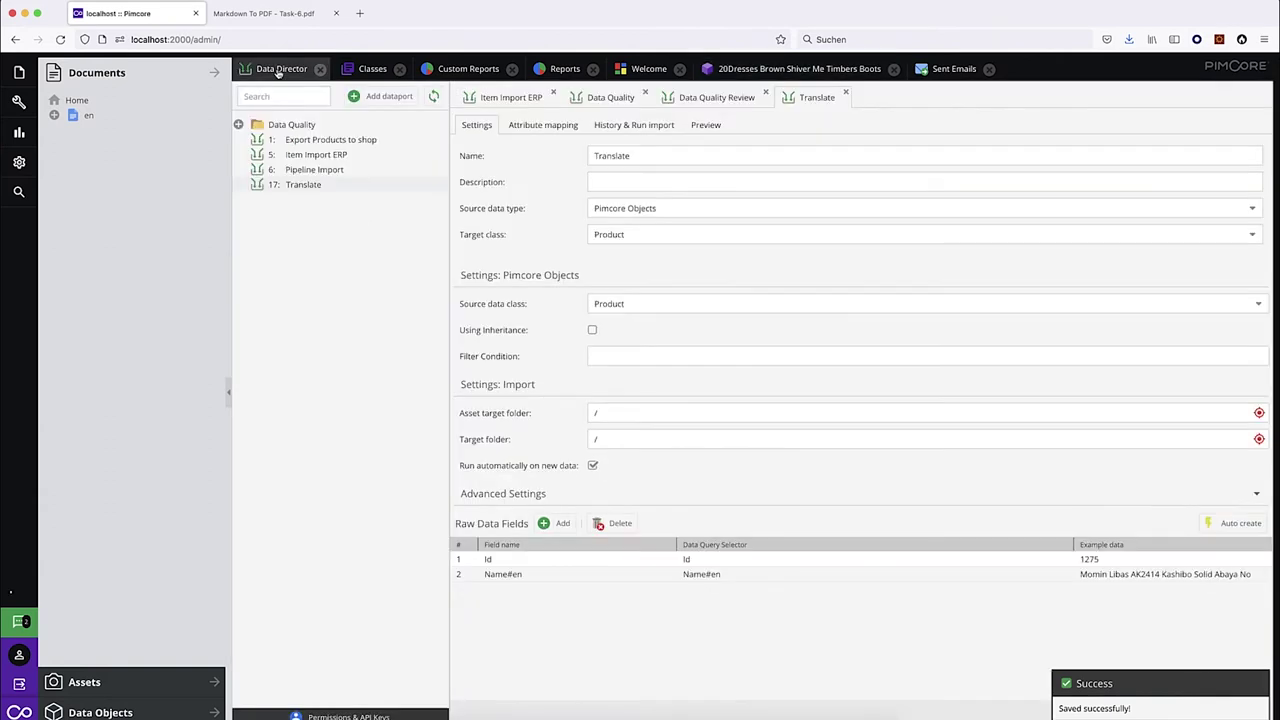
click(660, 131)
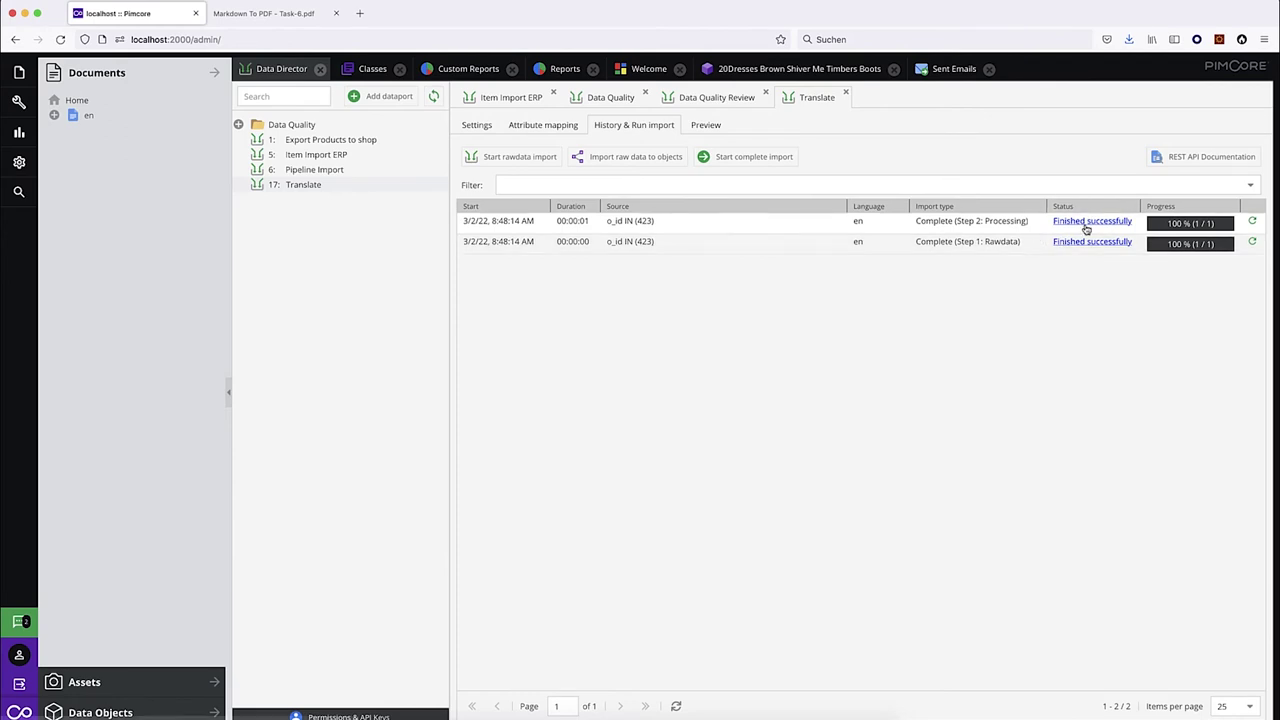
Check the run log for the German name '20Kleider Braun Shiver Me Timbers Stiefel' against the English original.
click(1089, 223)
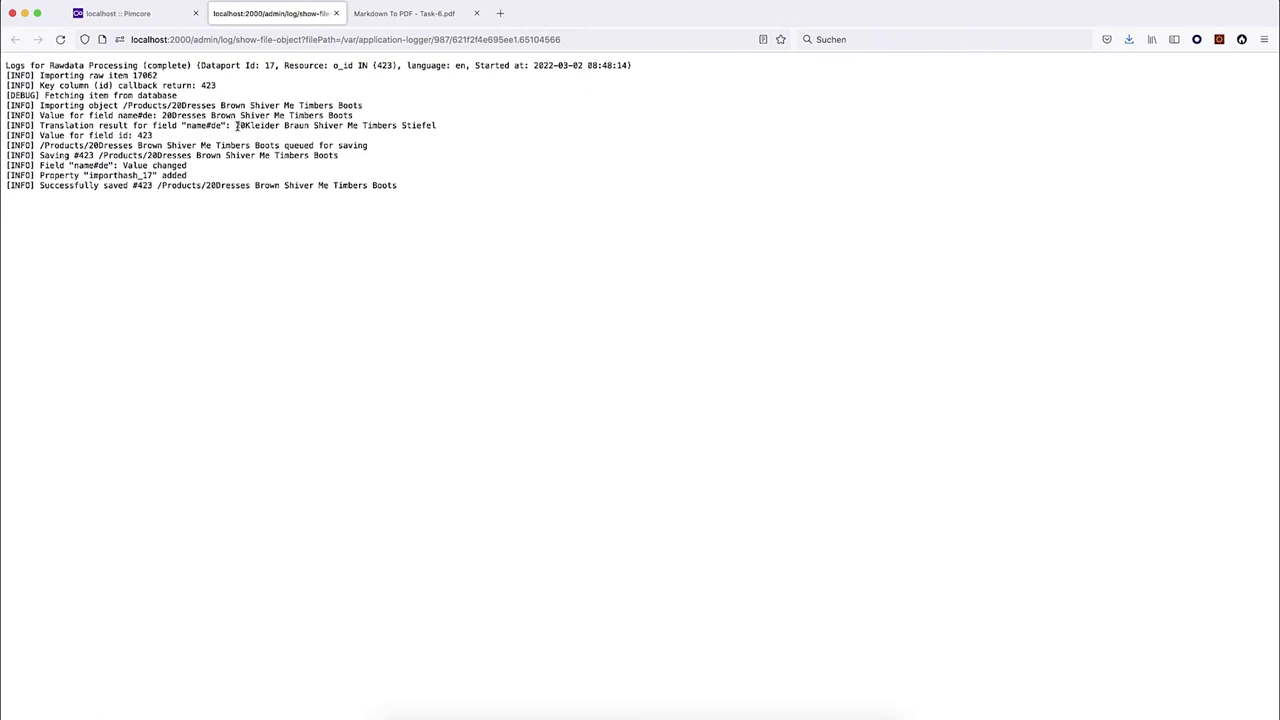
drag(236, 126, 457, 131)
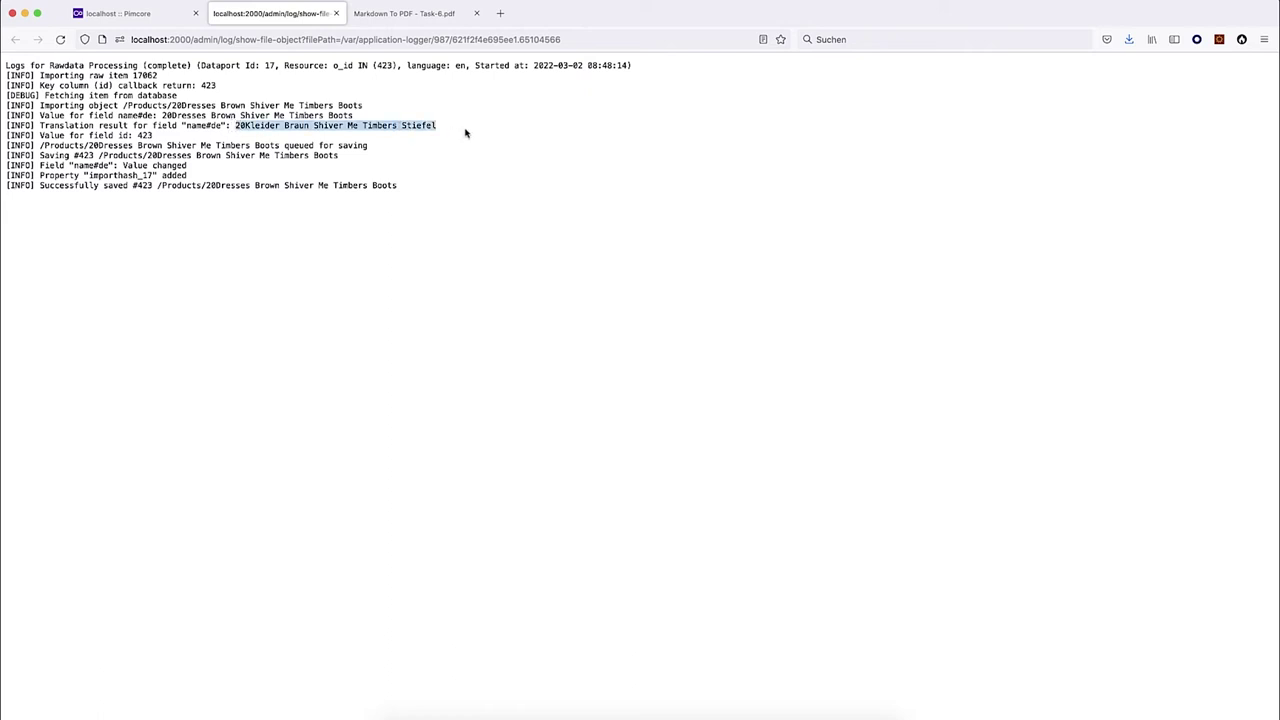
drag(160, 116, 372, 120)
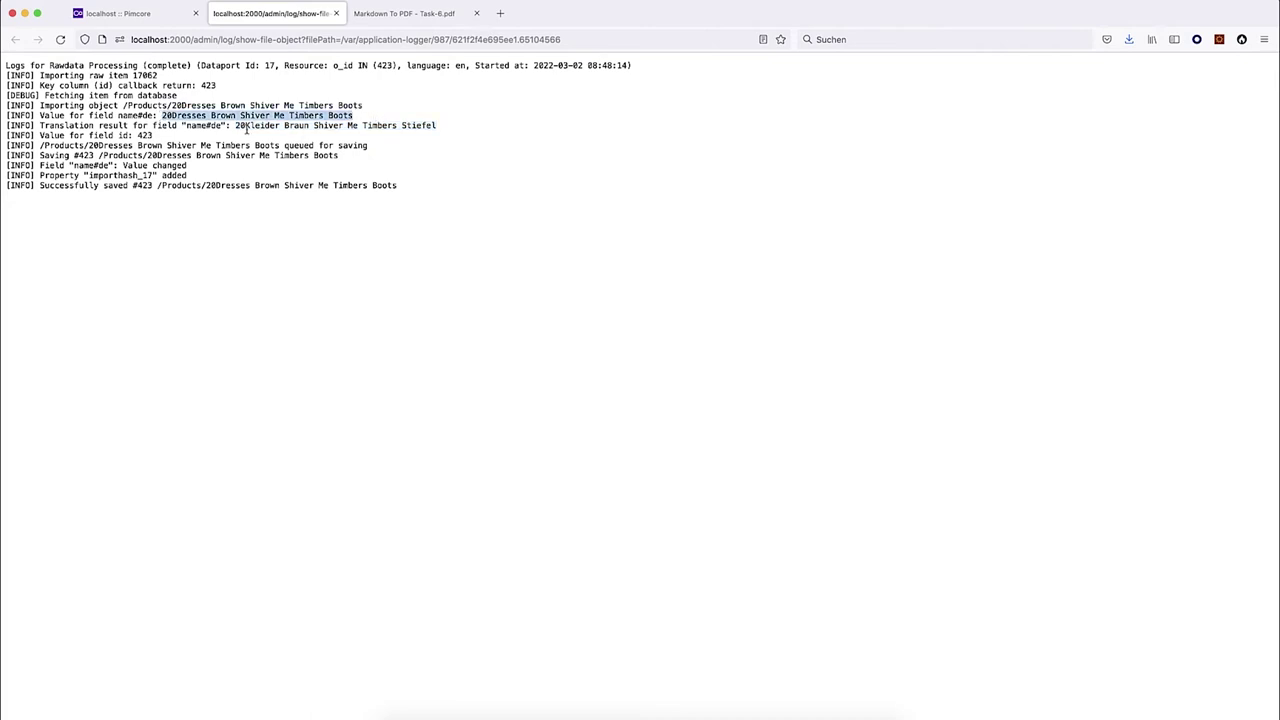
click(133, 13)
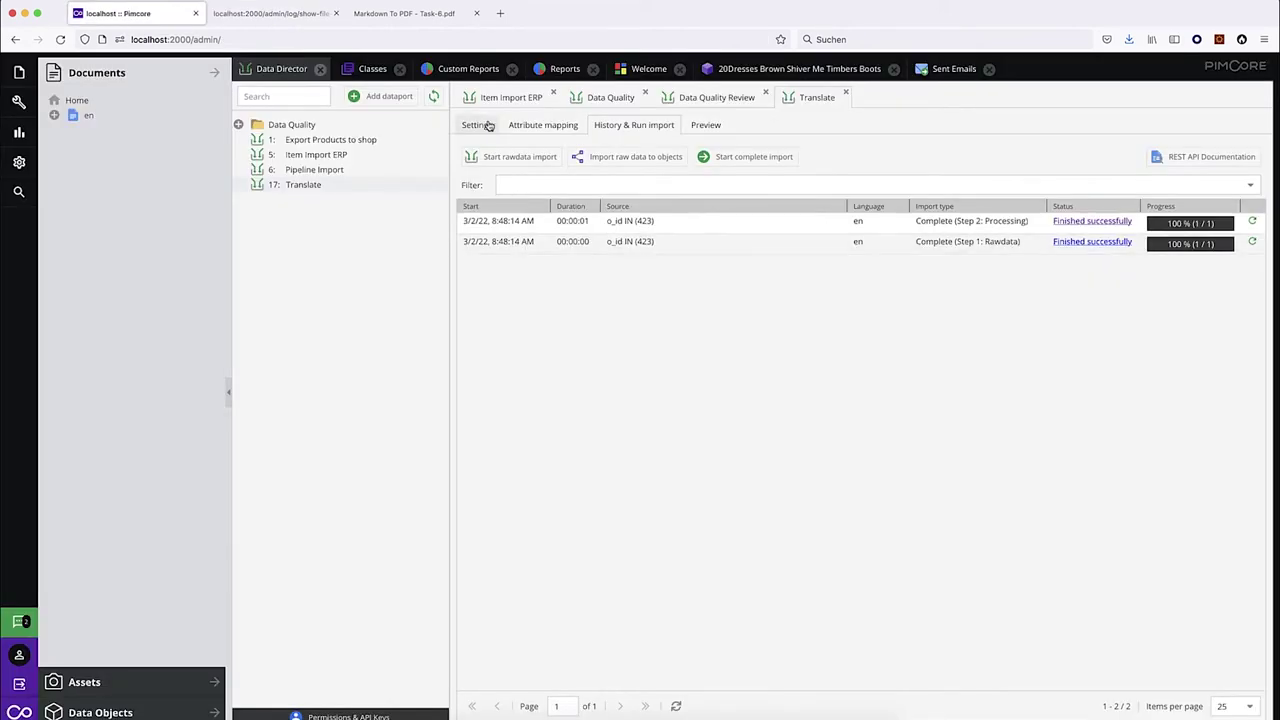
Reopen the boots product and compare 20Dresses in English with 20Kleider in the German name.
click(758, 72)
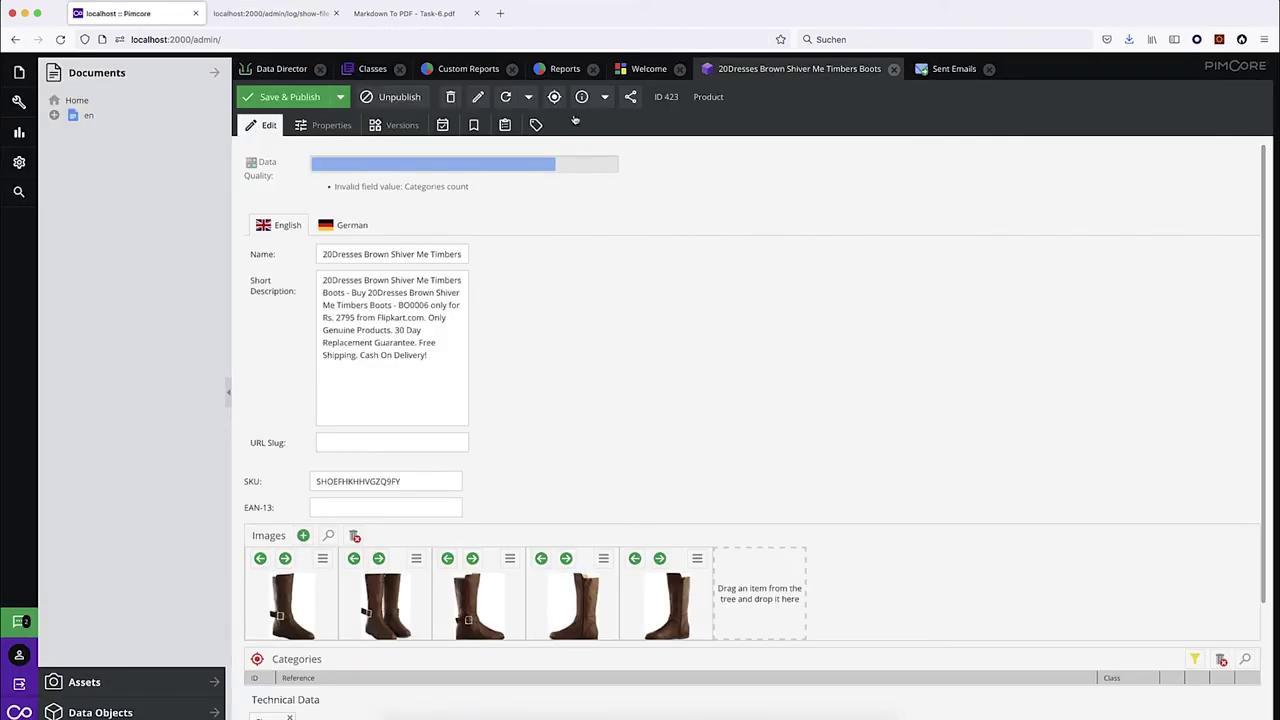
click(505, 97)
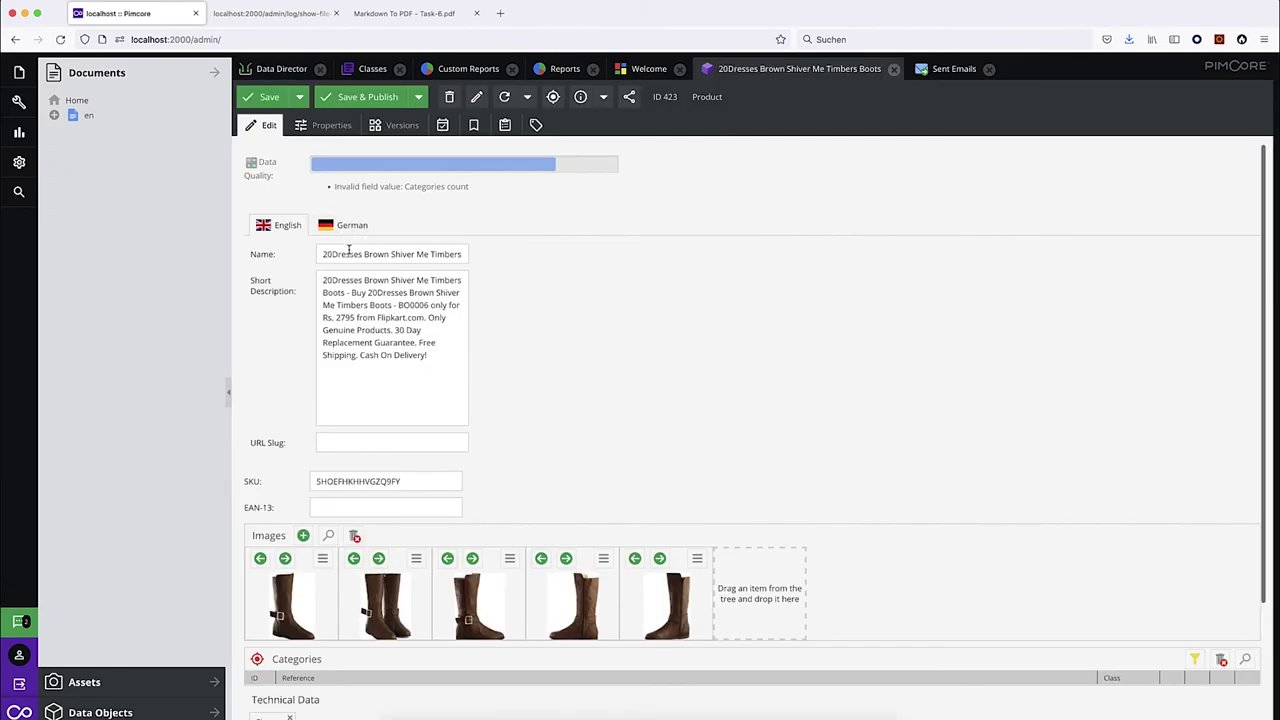
drag(362, 254, 298, 254)
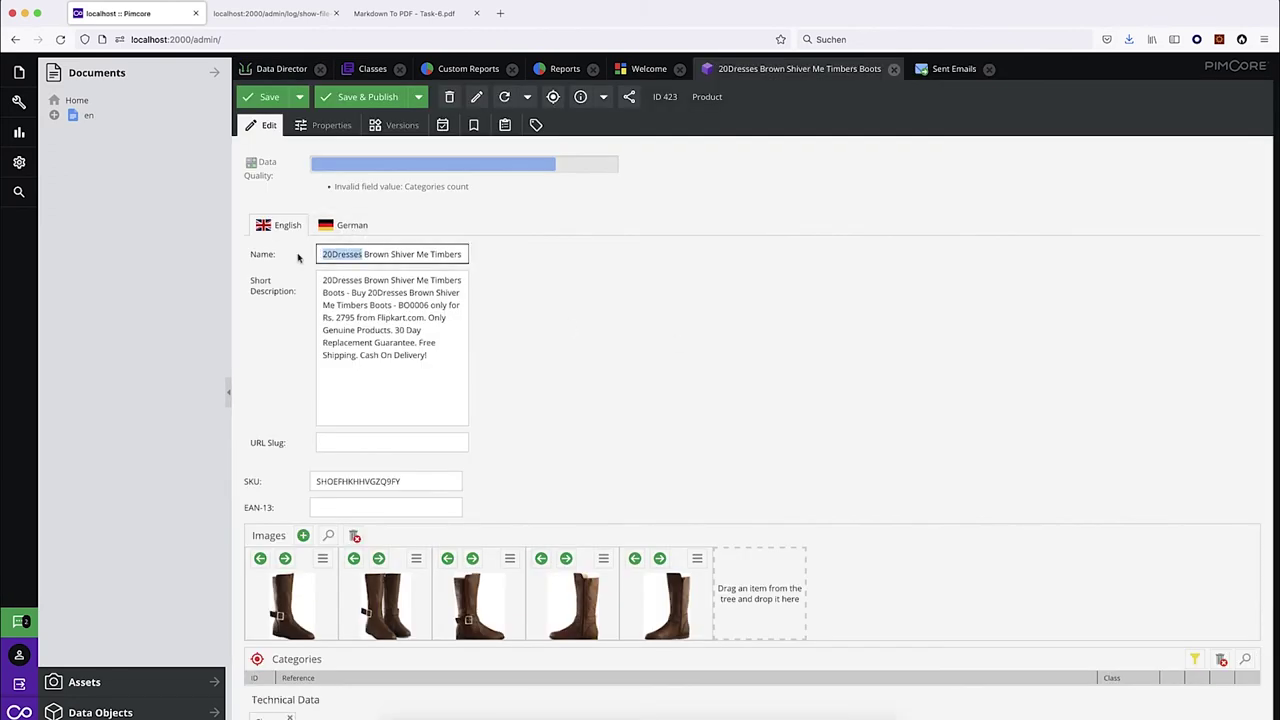
click(348, 225)
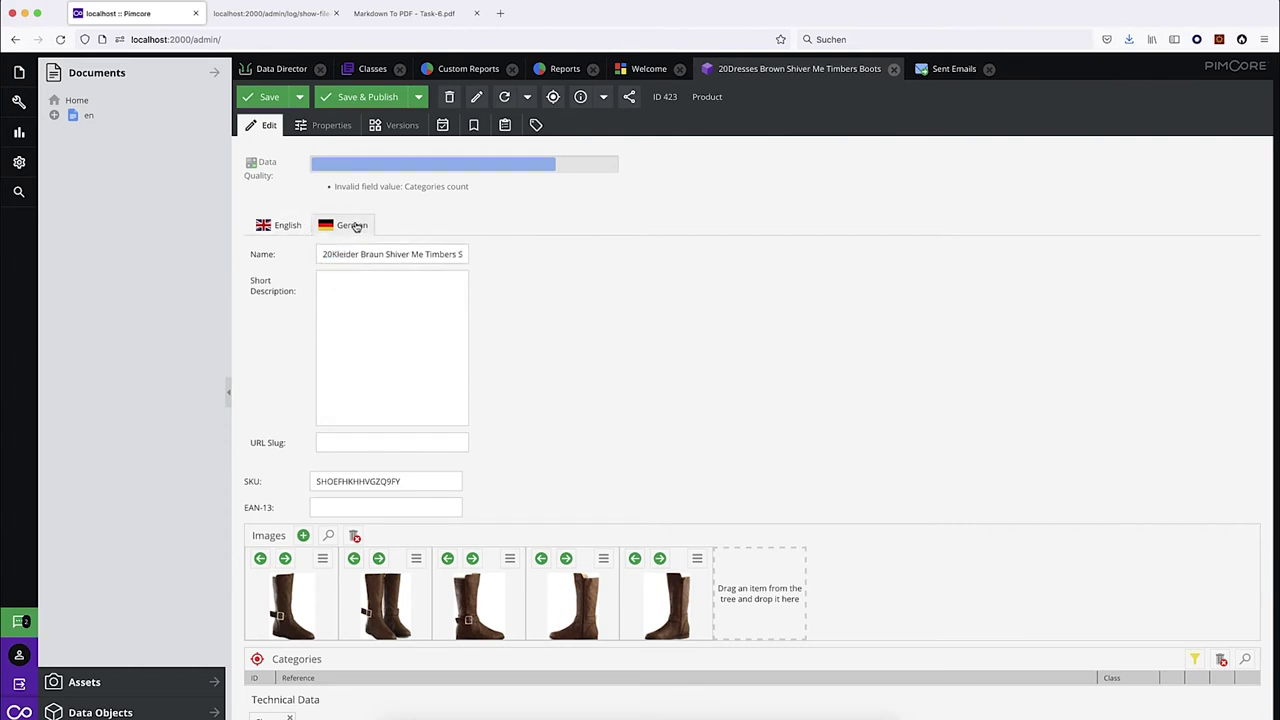
drag(358, 254, 322, 254)
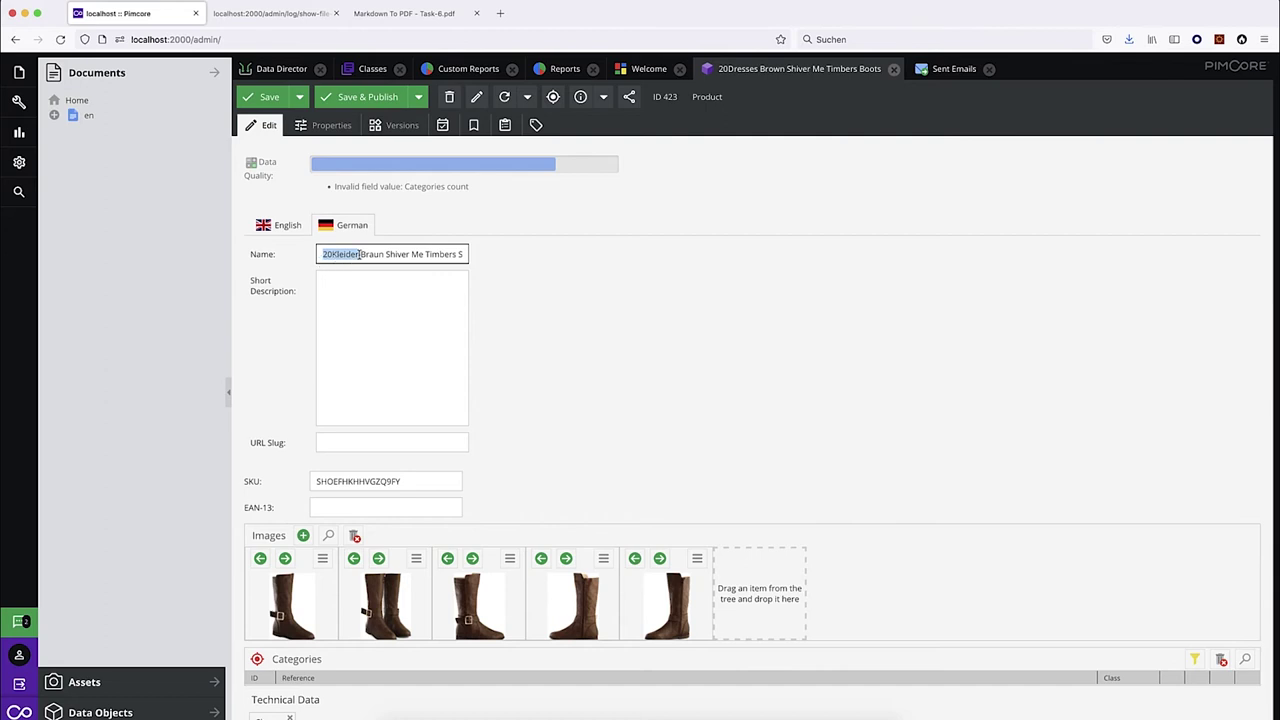
click(339, 255)
Reselect the word 20Dresses in the English name and bring up the Tools menu.
click(280, 225)
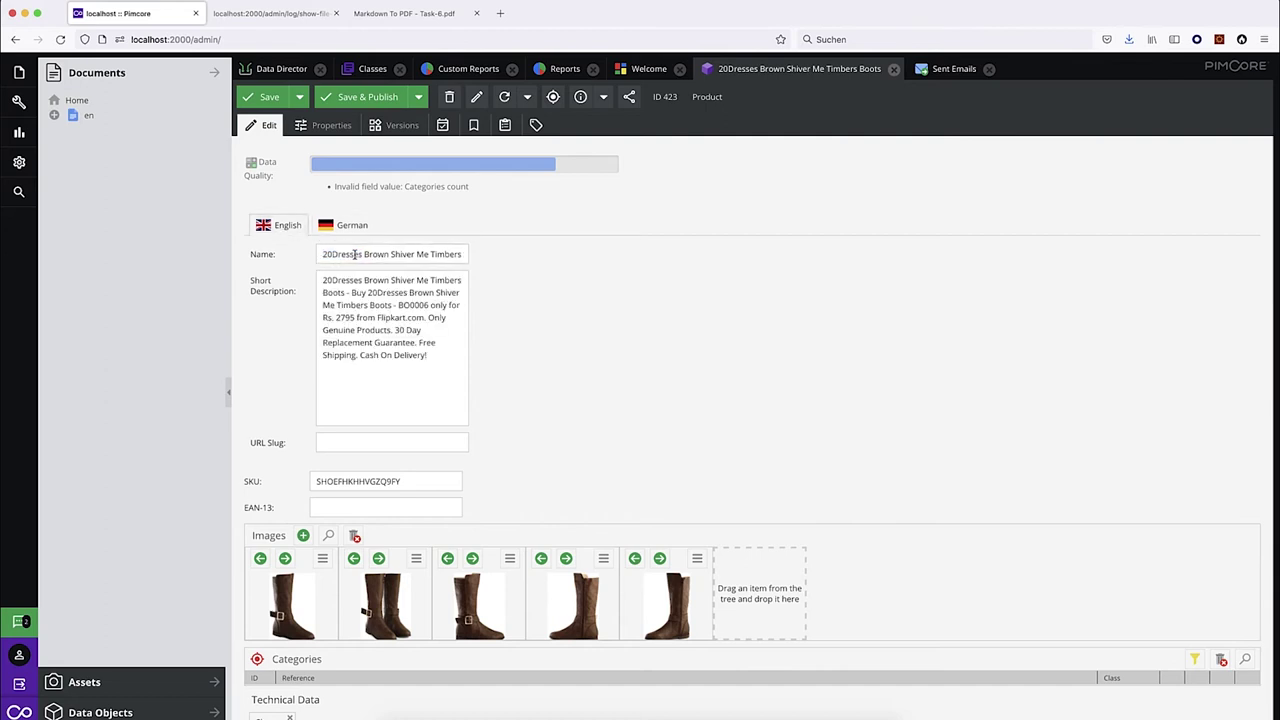
double_click(340, 254)
drag(340, 254, 347, 256)
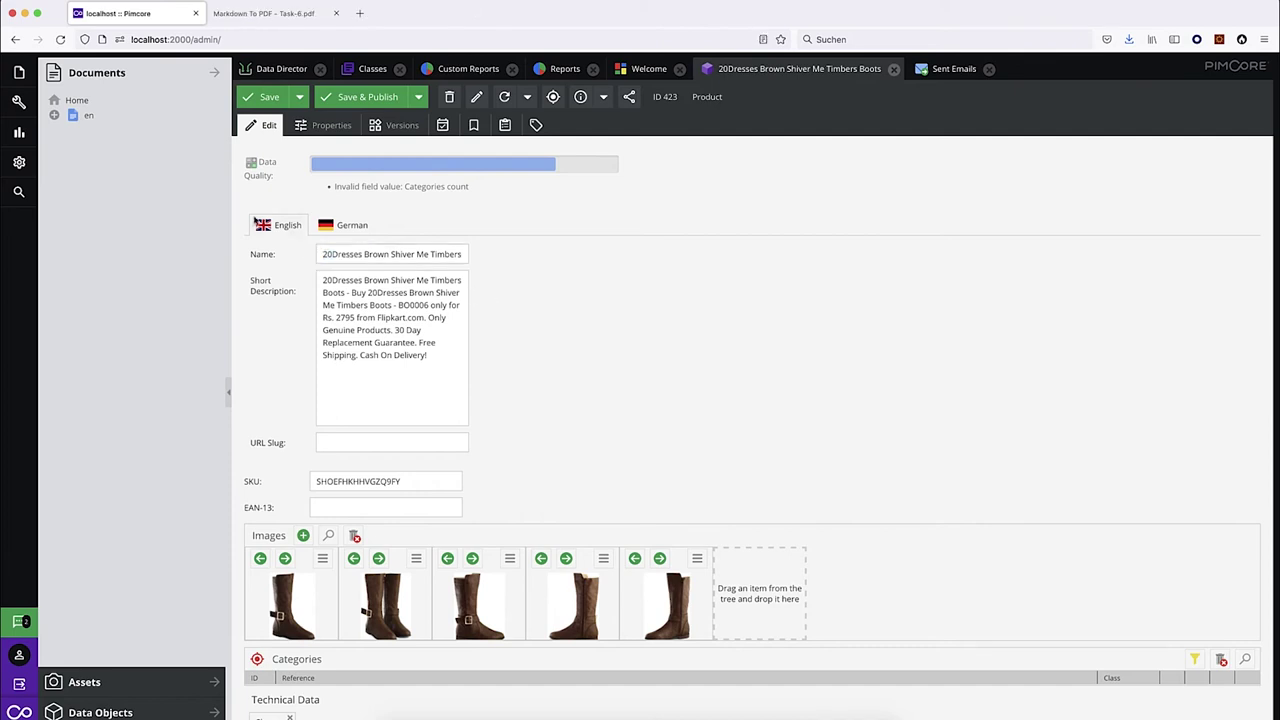
click(18, 102)
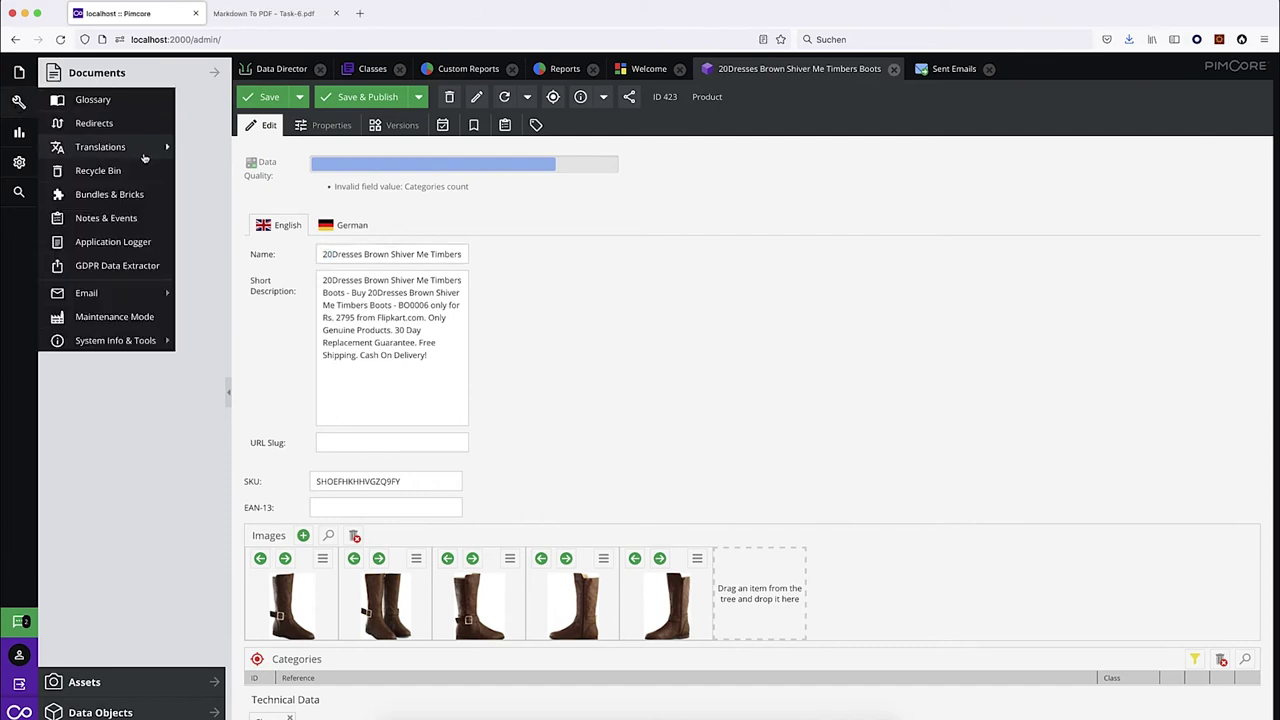
In Translations, create a new key named translate.20Dresses.
click(228, 144)
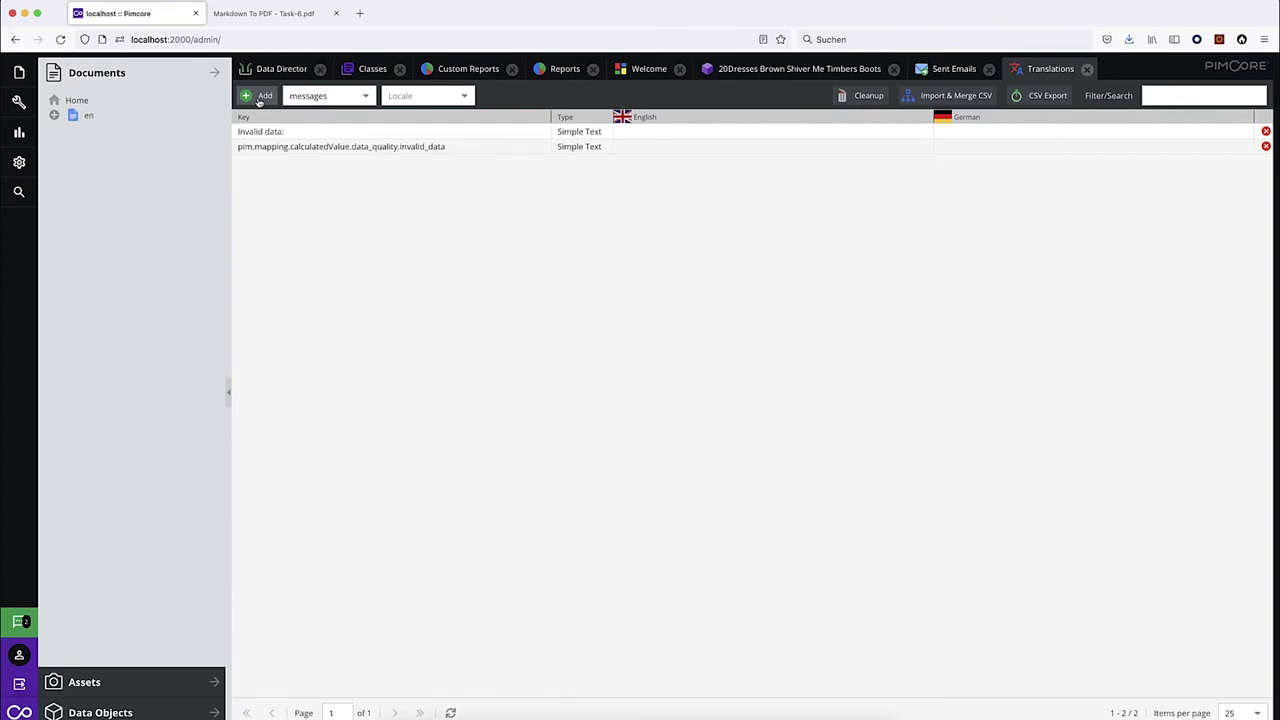
click(259, 97)
text(translate.)
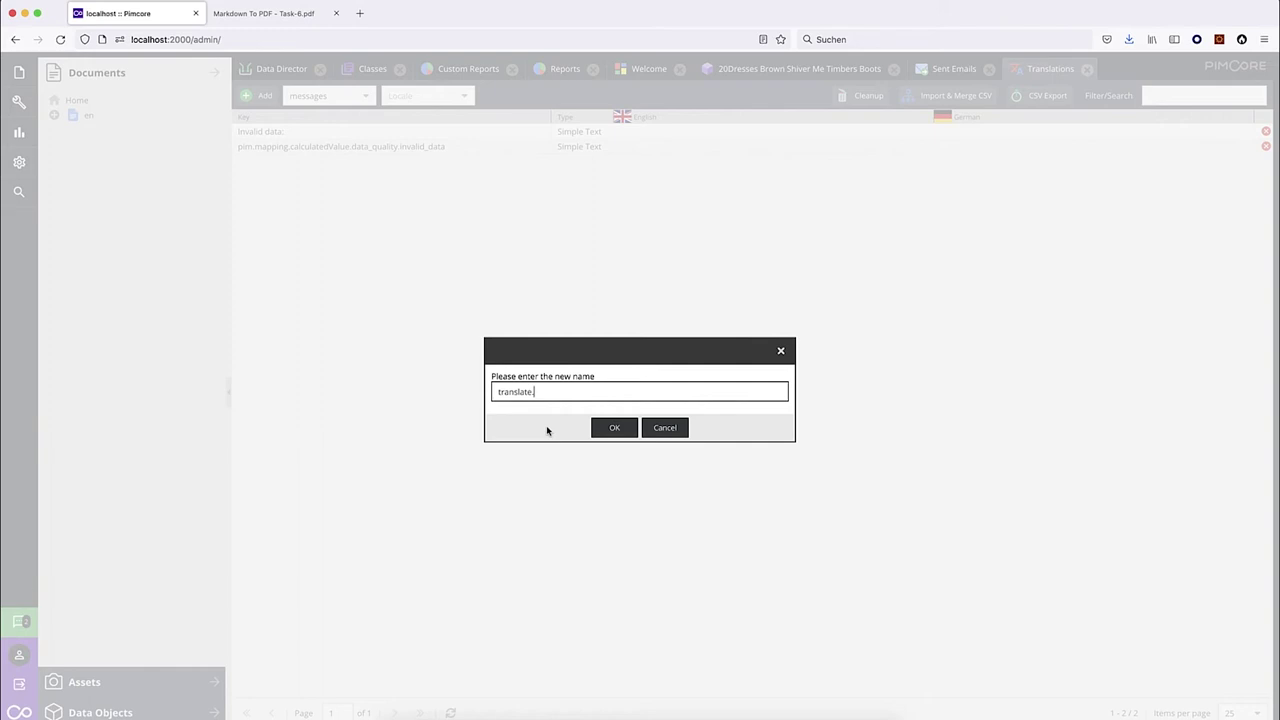
text(20Dresses)
click(615, 428)
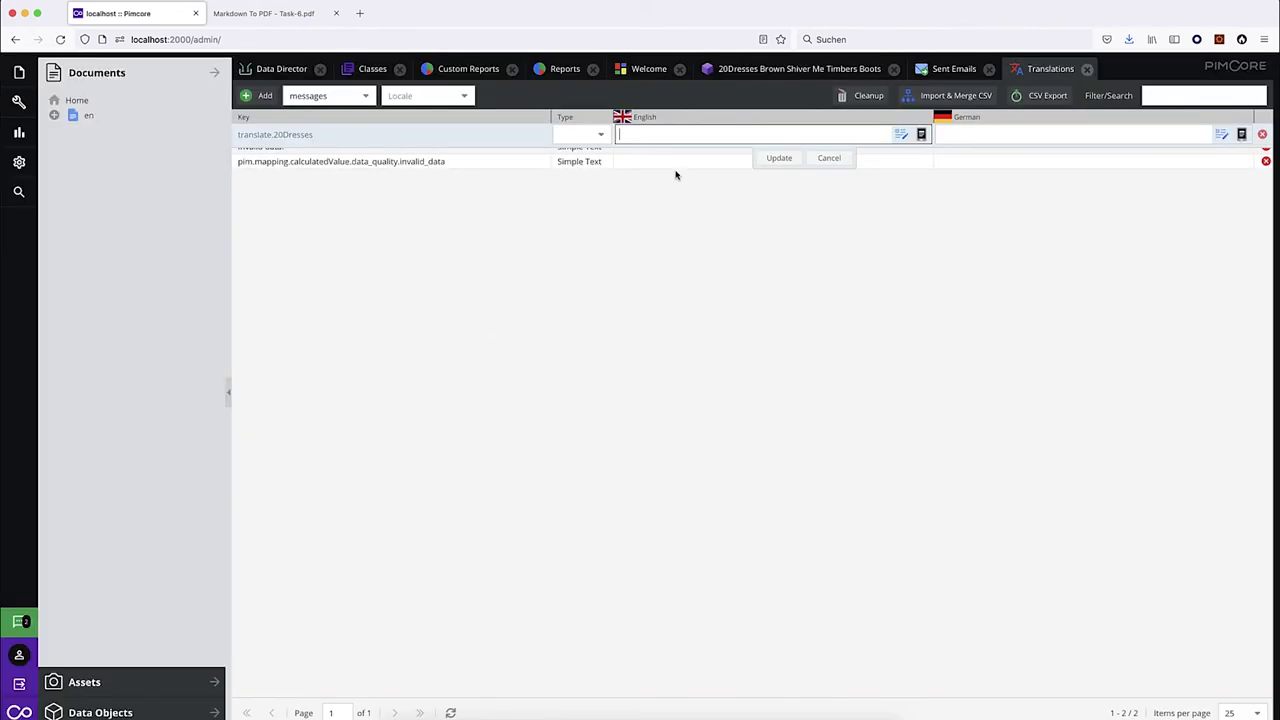
Set both the English and German values of translate.20Dresses to 20Dresses and update.
text(20Dresses)
key(super+a)
key(super+c)
click(975, 128)
key(super+v)
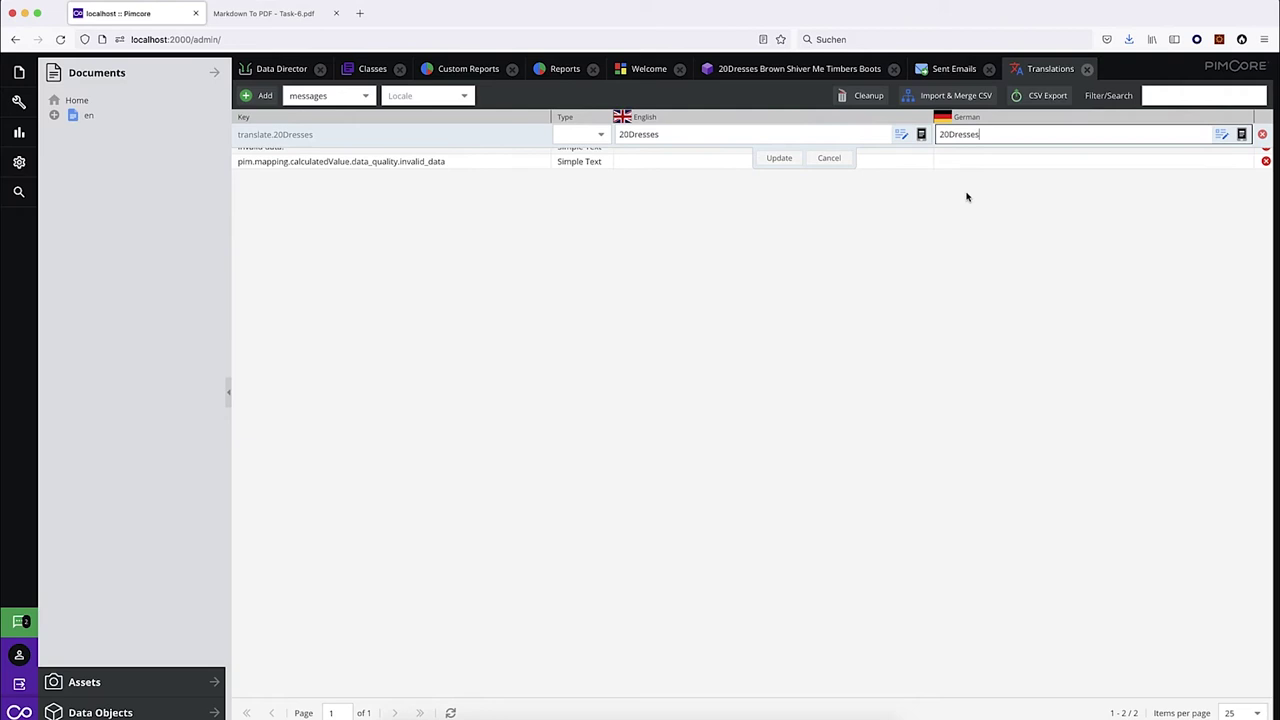
click(785, 162)
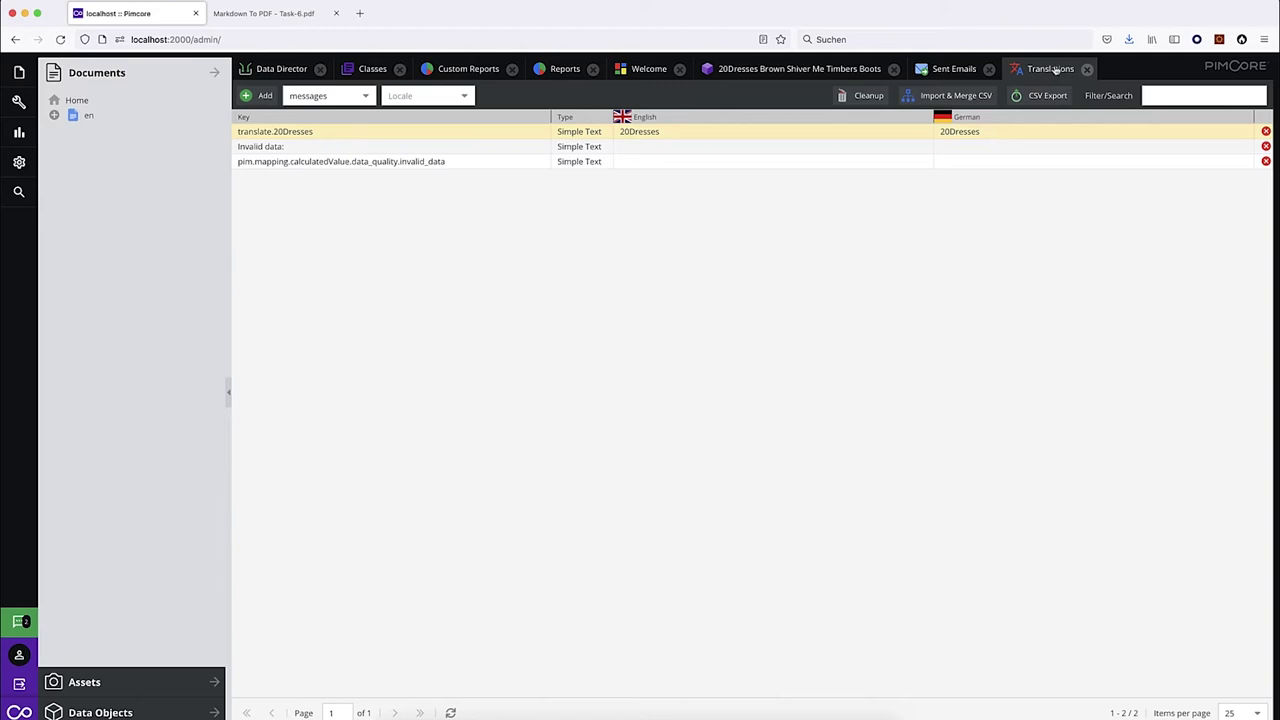
Save & Publish the boots product and confirm the German name keeps 20Dresses.
click(802, 70)
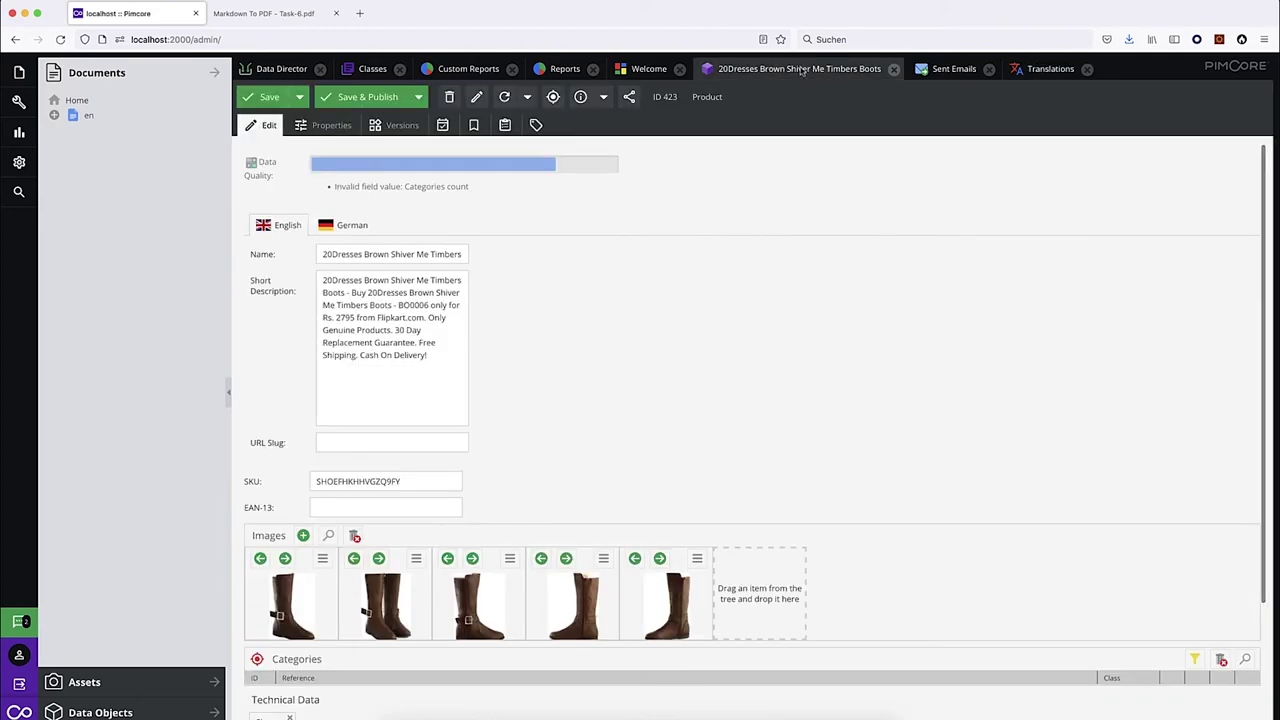
click(370, 97)
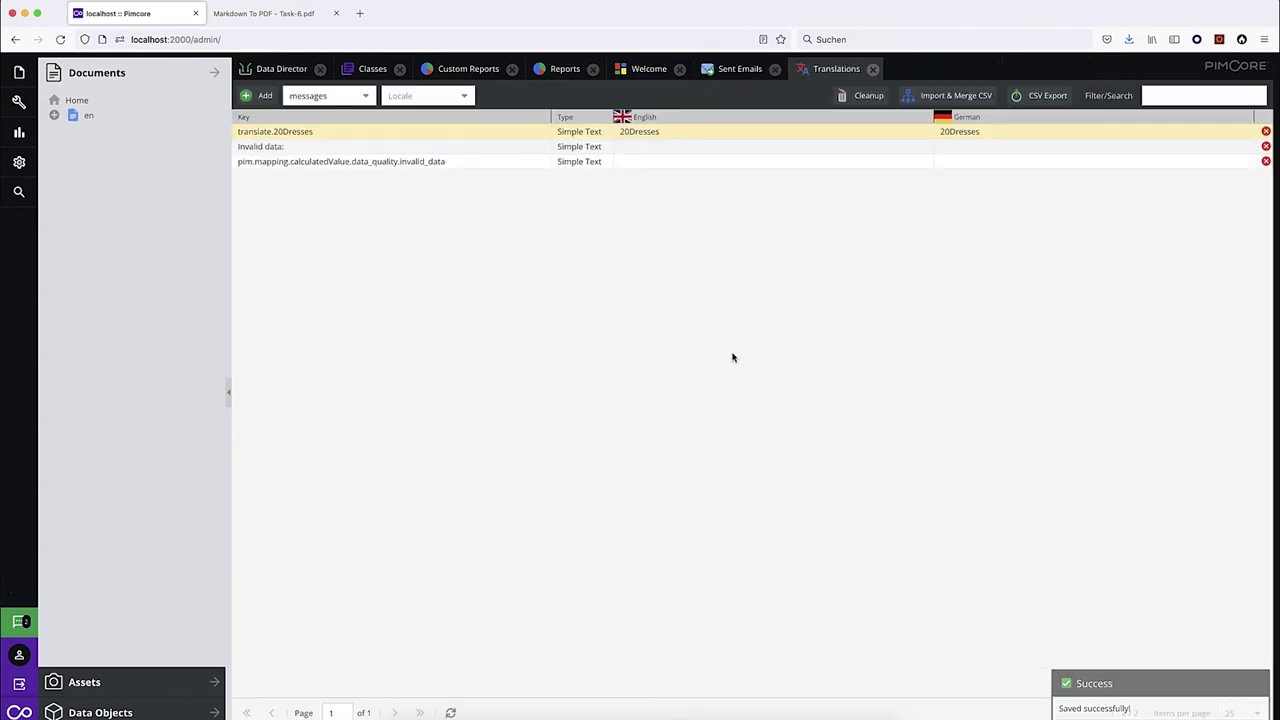
click(342, 228)
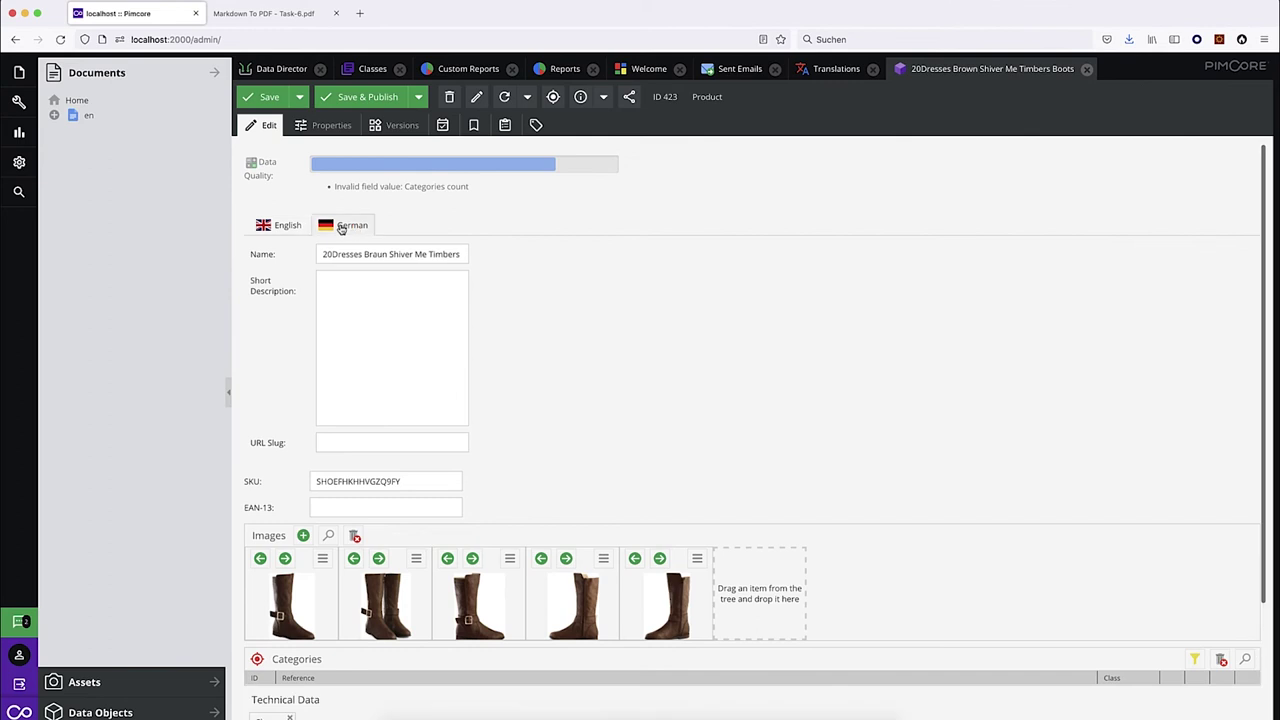
drag(362, 254, 312, 258)
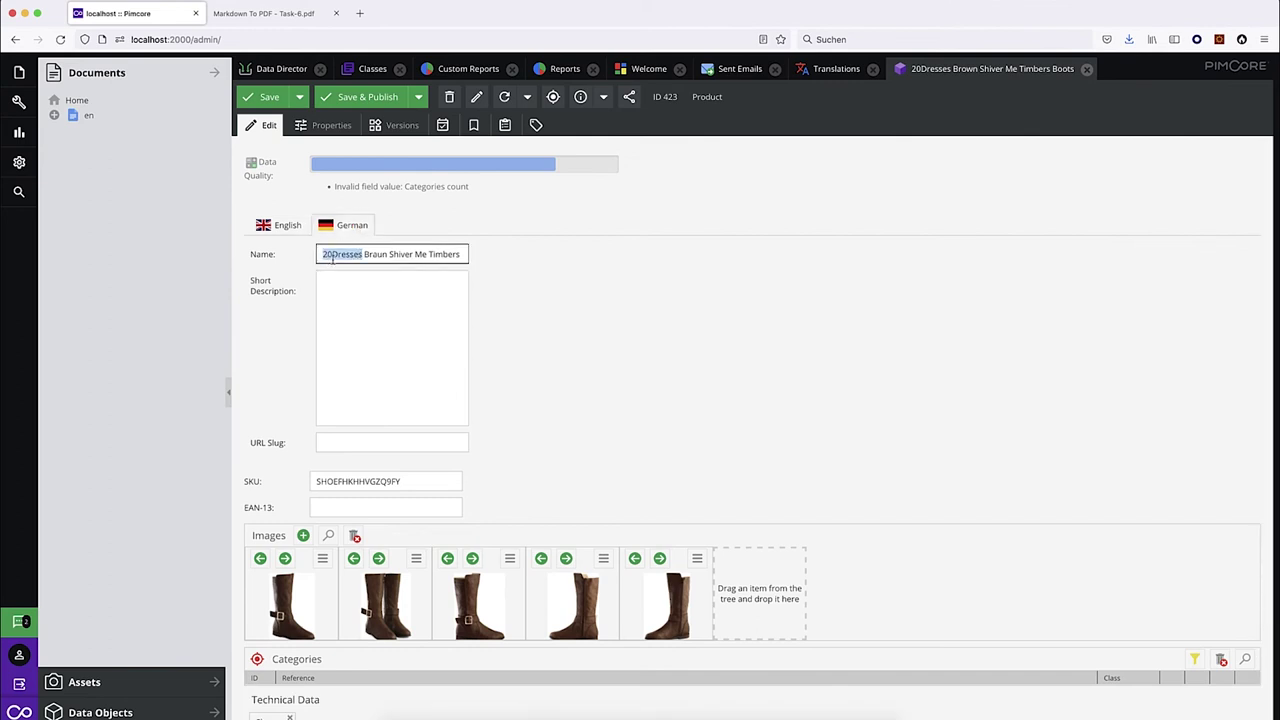
Compare the English name's Brown with the German name's Braun.
click(296, 232)
double_click(375, 254)
click(345, 225)
double_click(375, 254)
drag(401, 256, 366, 256)
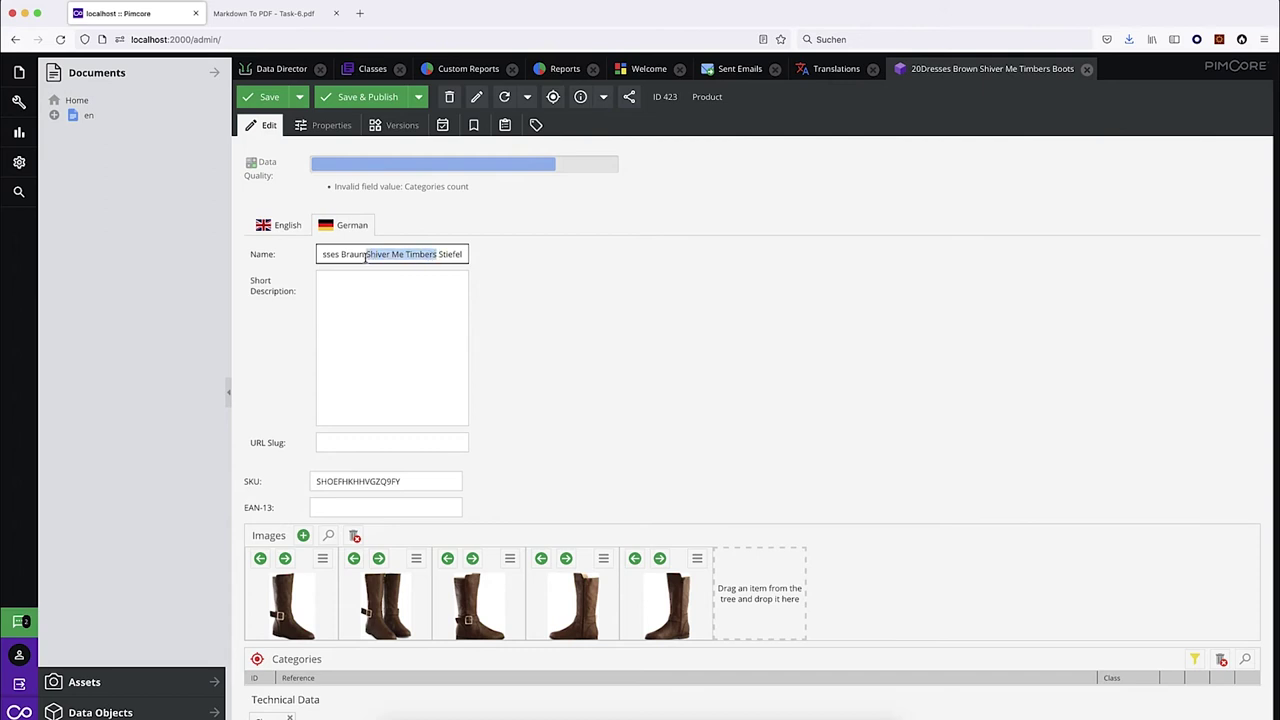
click(272, 225)
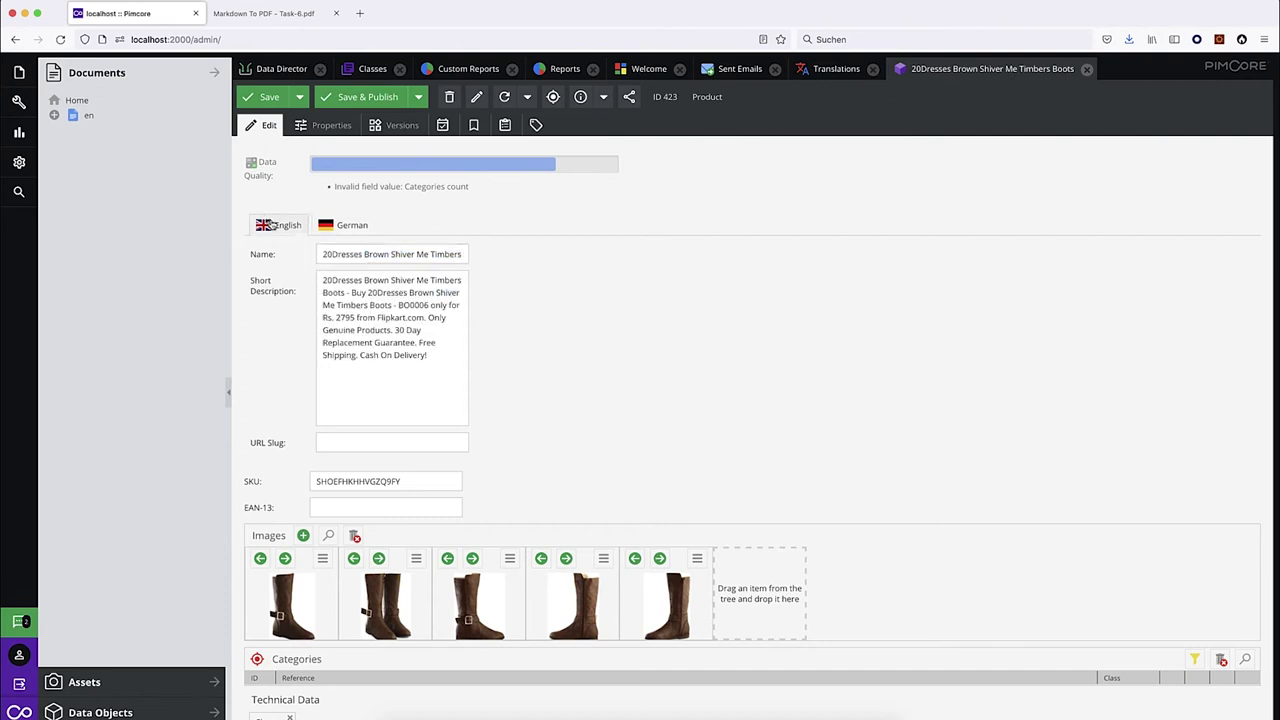
click(346, 225)
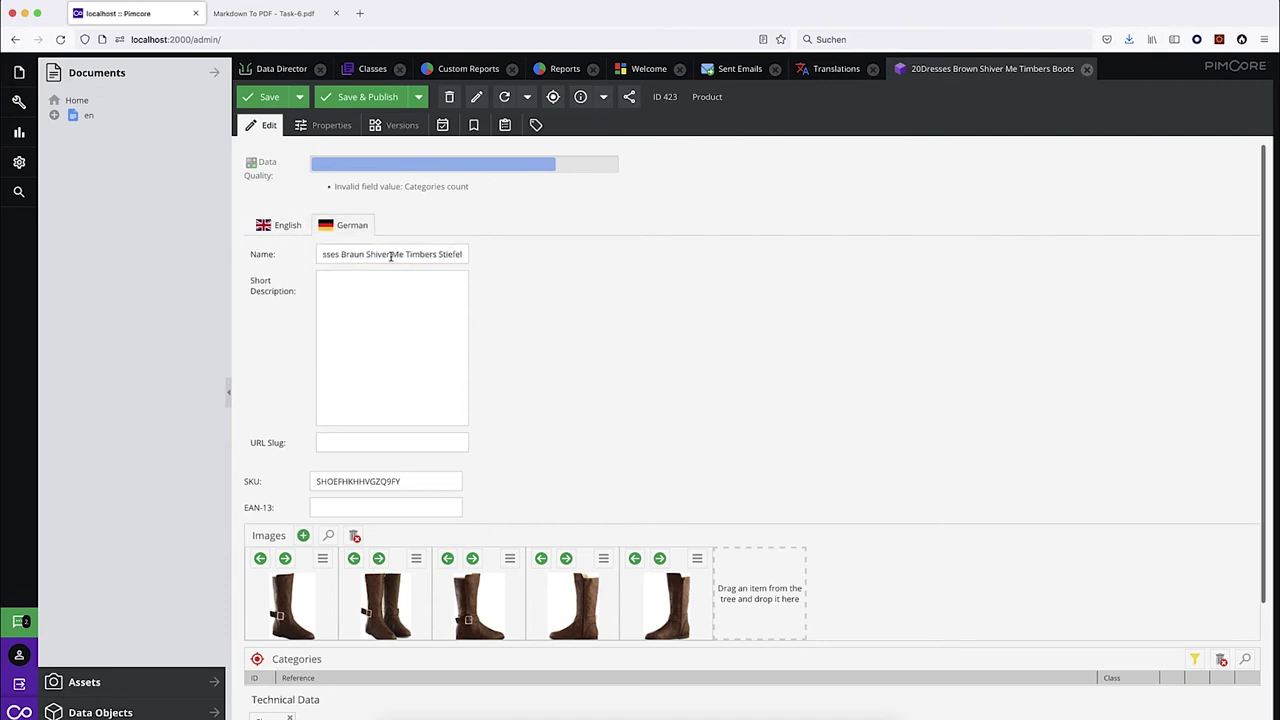
click(265, 224)
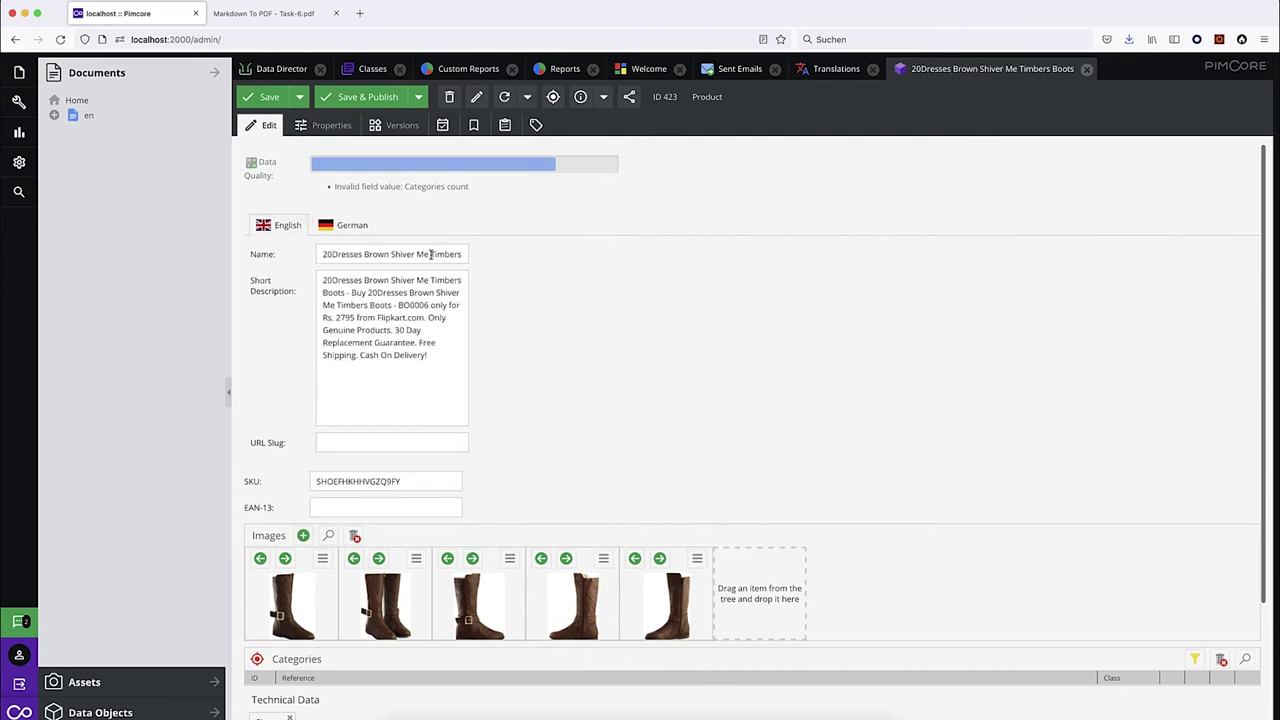
Compare English 'Boots' with German 'Stiefel' and the untranslated 'Shiver Me Timbers'.
double_click(440, 255)
click(349, 228)
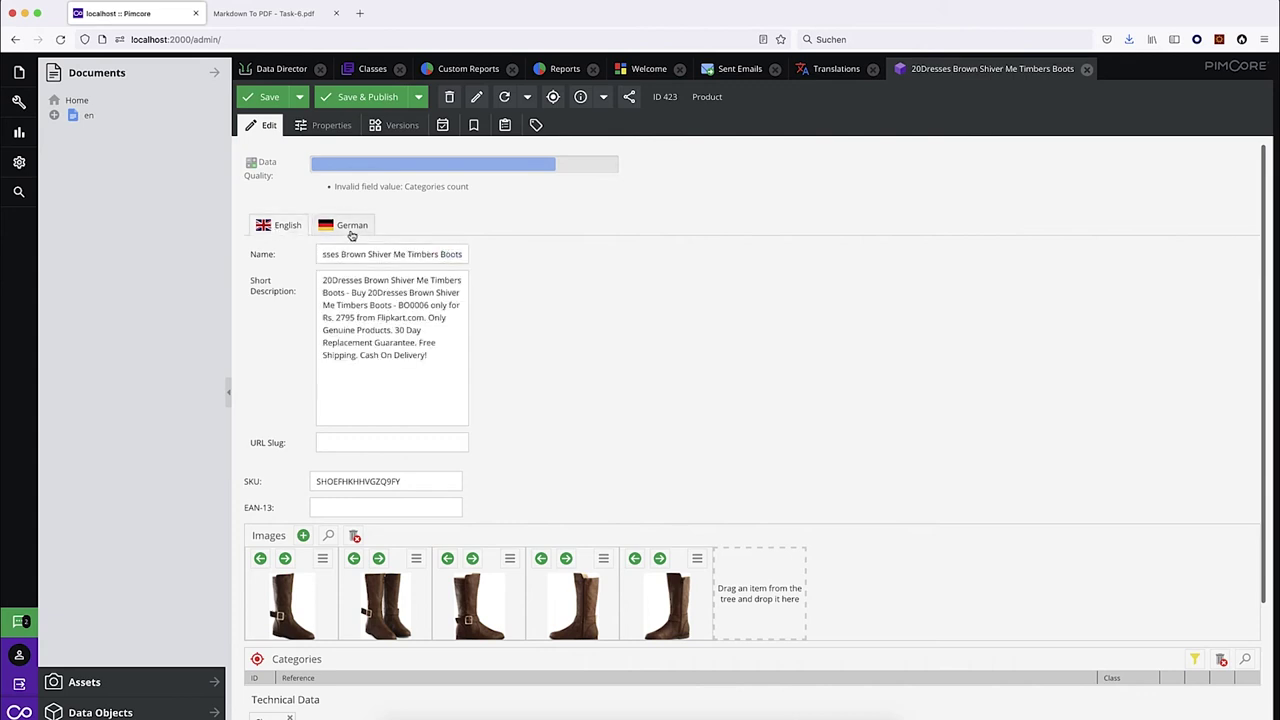
click(447, 255)
double_click(447, 255)
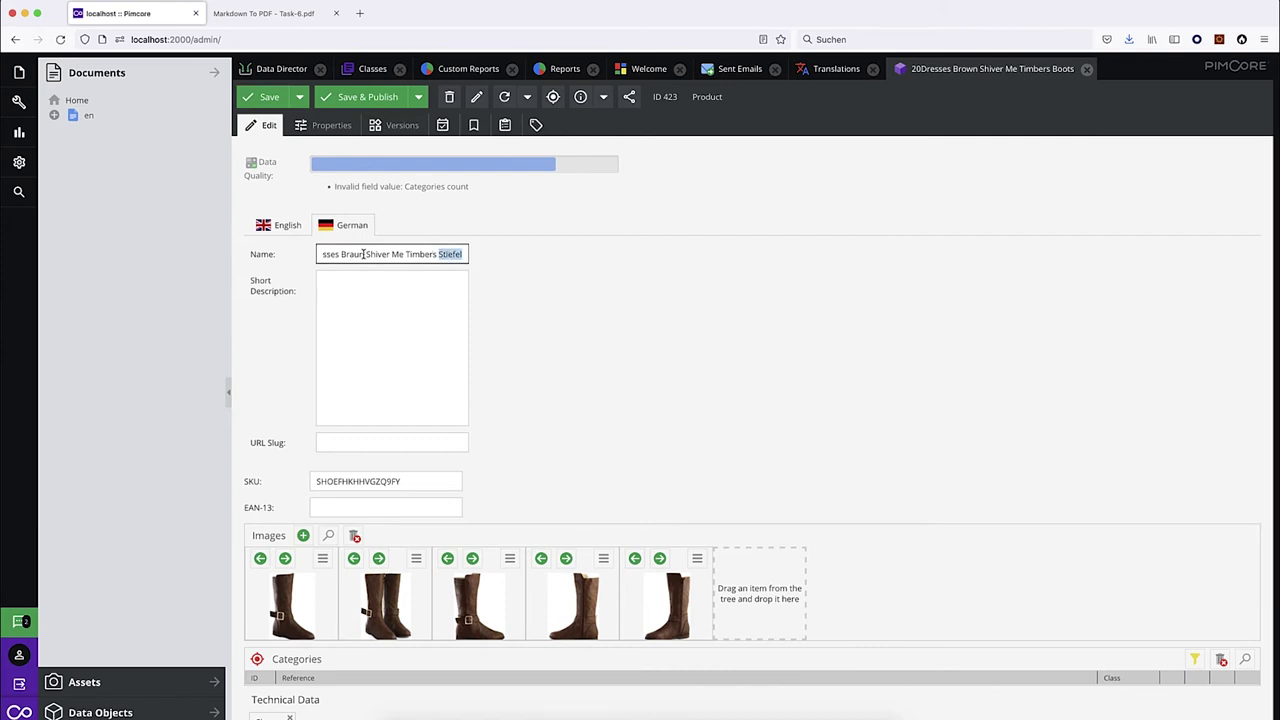
drag(365, 254, 437, 253)
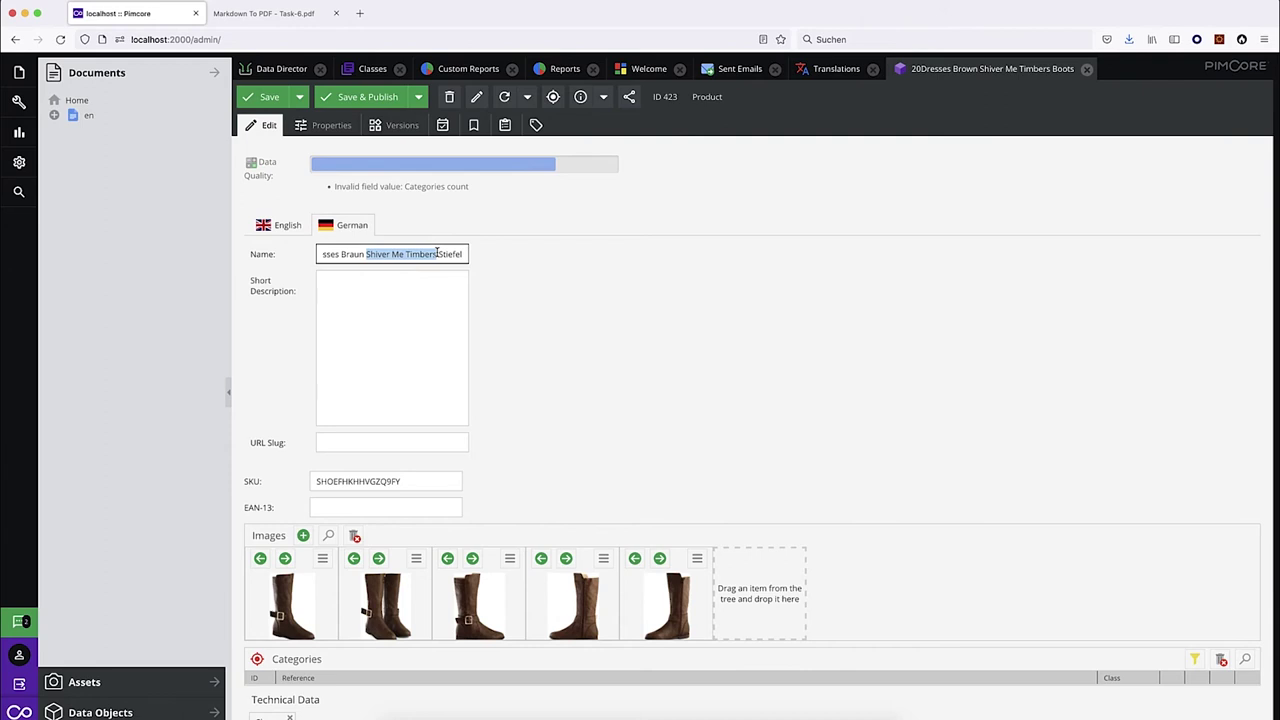
click(279, 228)
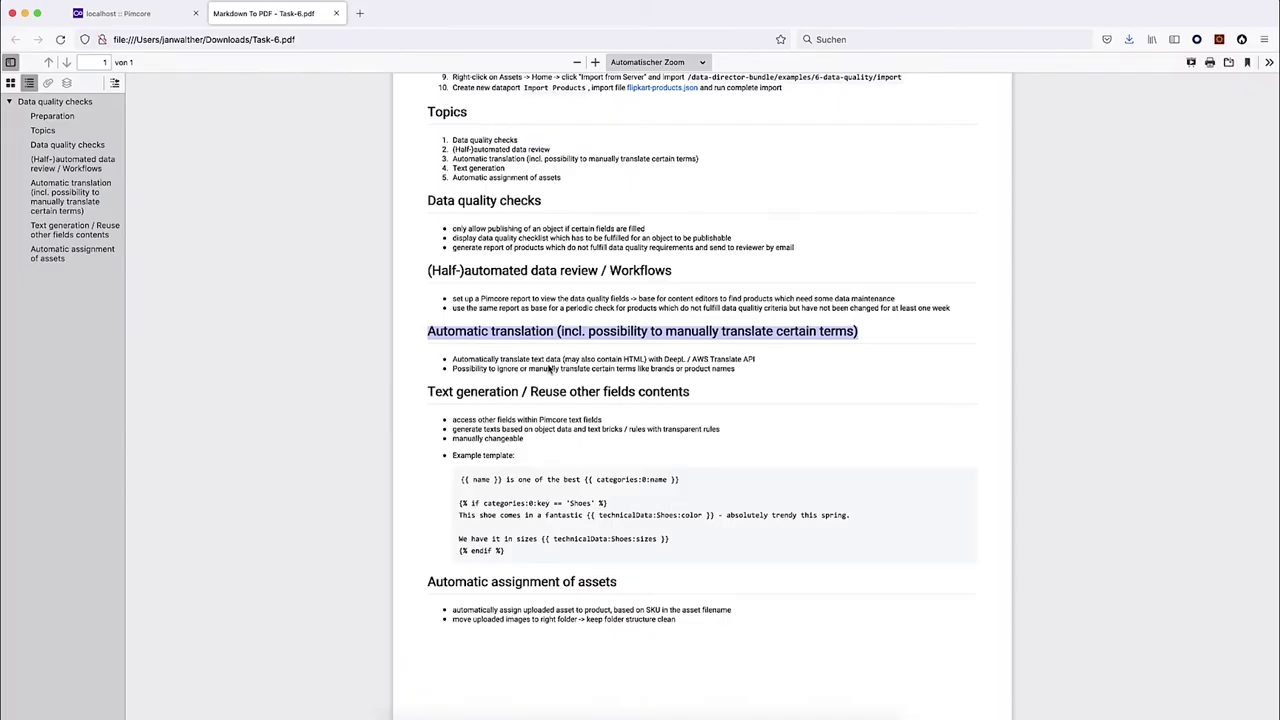
Read the Text generation bullets in Task-6.pdf, then return to Pimcore.
click(542, 369)
drag(428, 391, 712, 398)
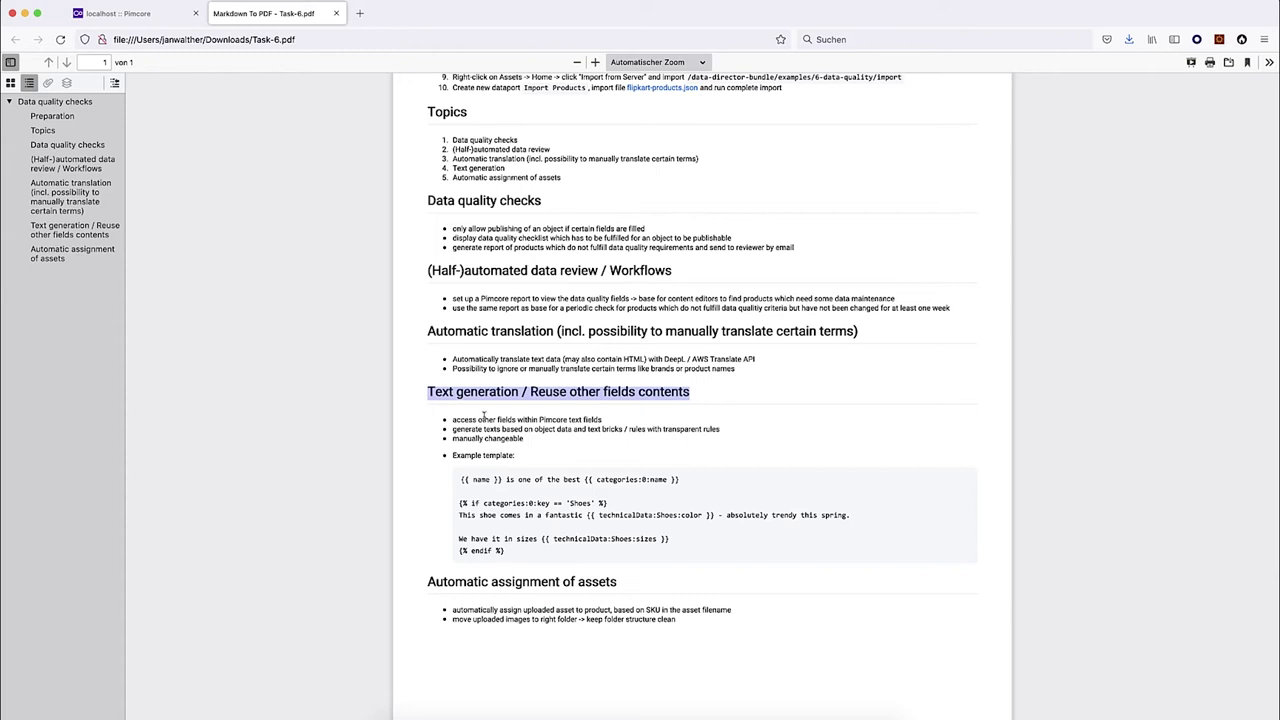
click(615, 423)
key(ctrl+a)
click(540, 422)
drag(540, 421, 604, 425)
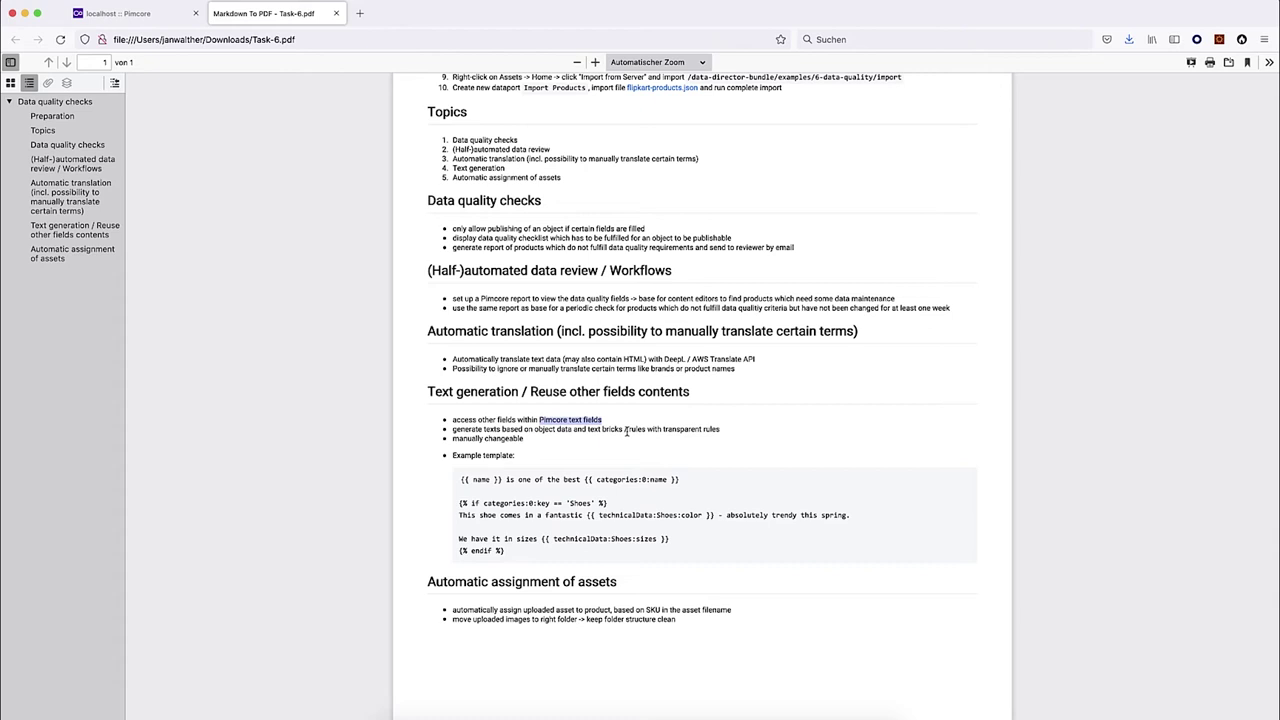
drag(662, 430, 703, 431)
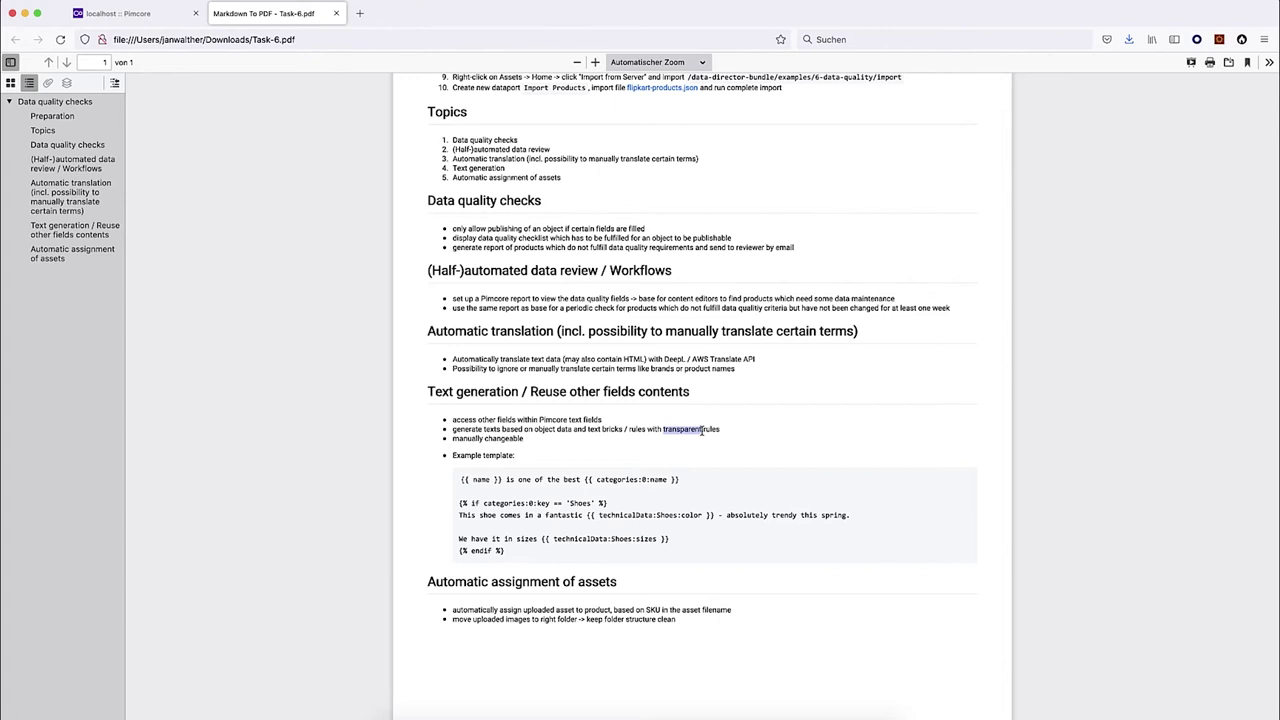
drag(525, 441, 452, 441)
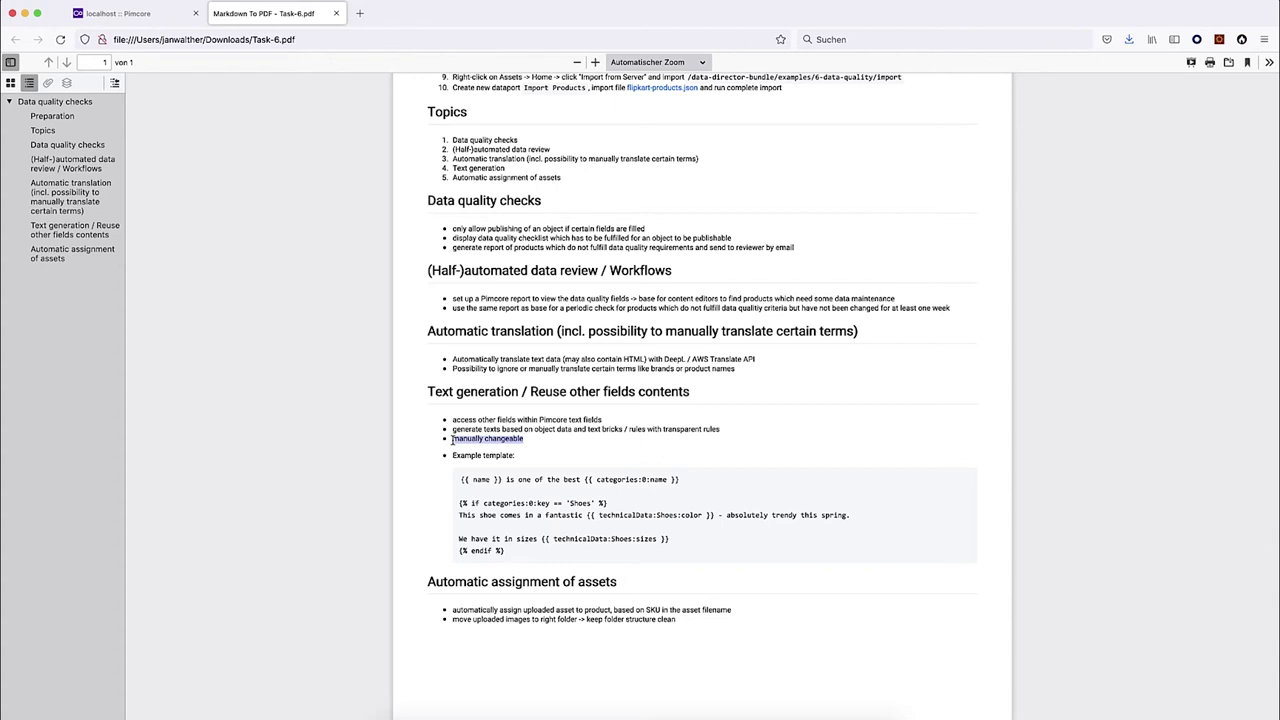
click(109, 16)
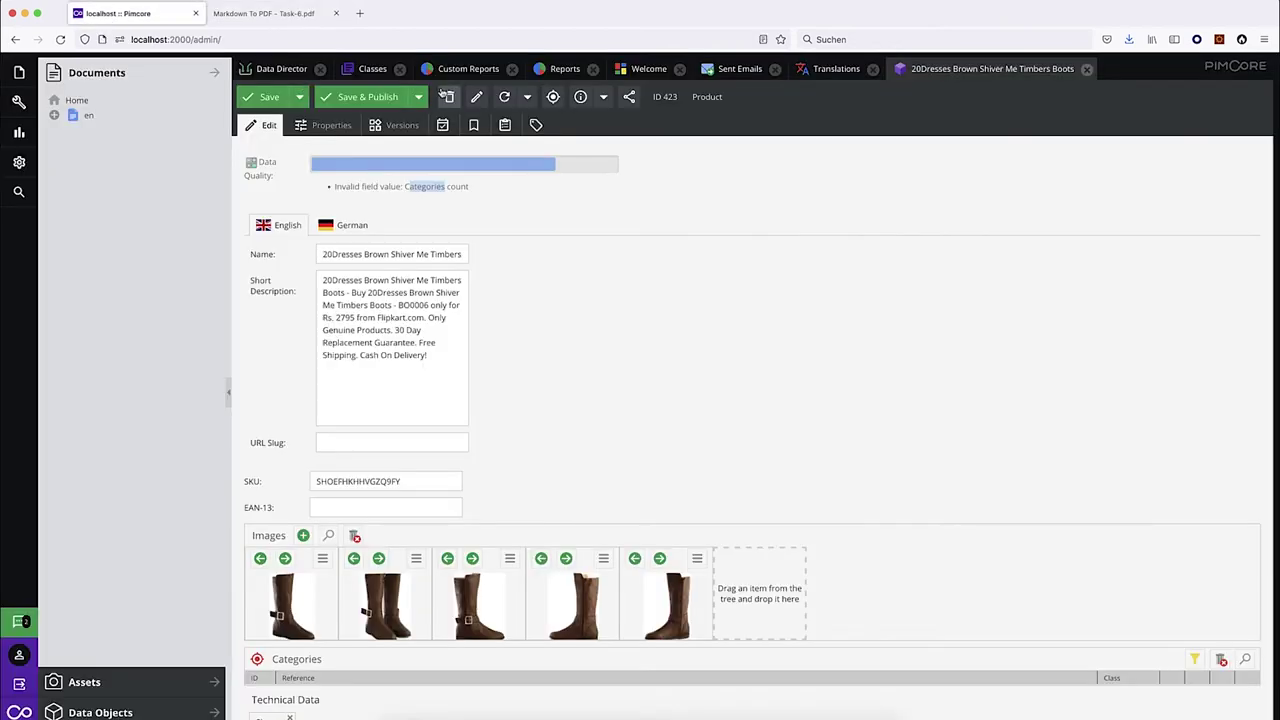
Open the Product class definition and inspect the localized description field's settings.
click(366, 72)
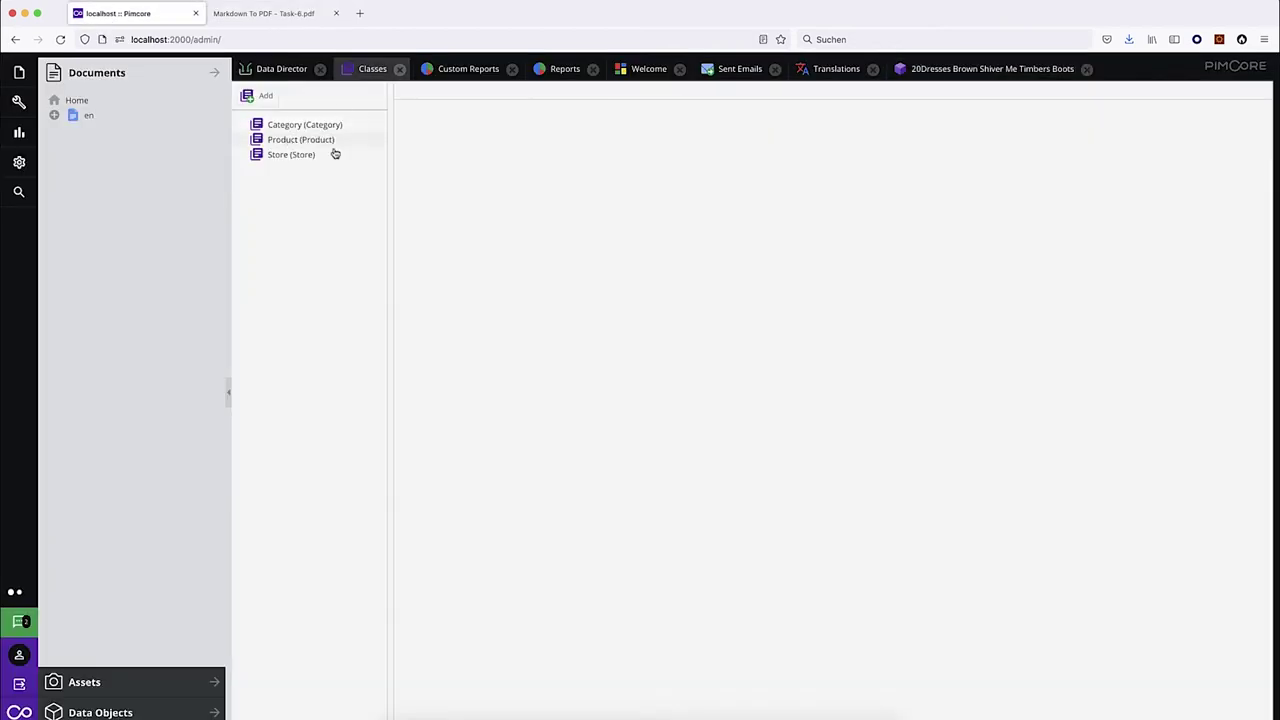
click(334, 146)
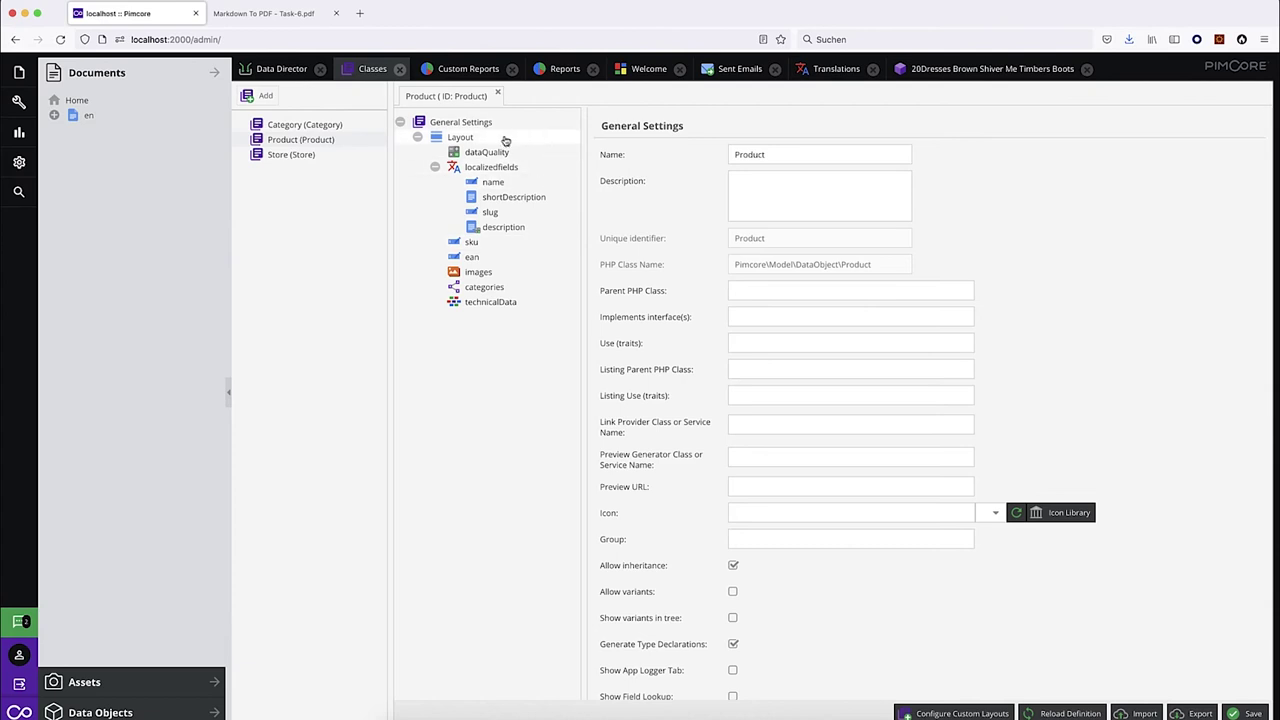
click(505, 229)
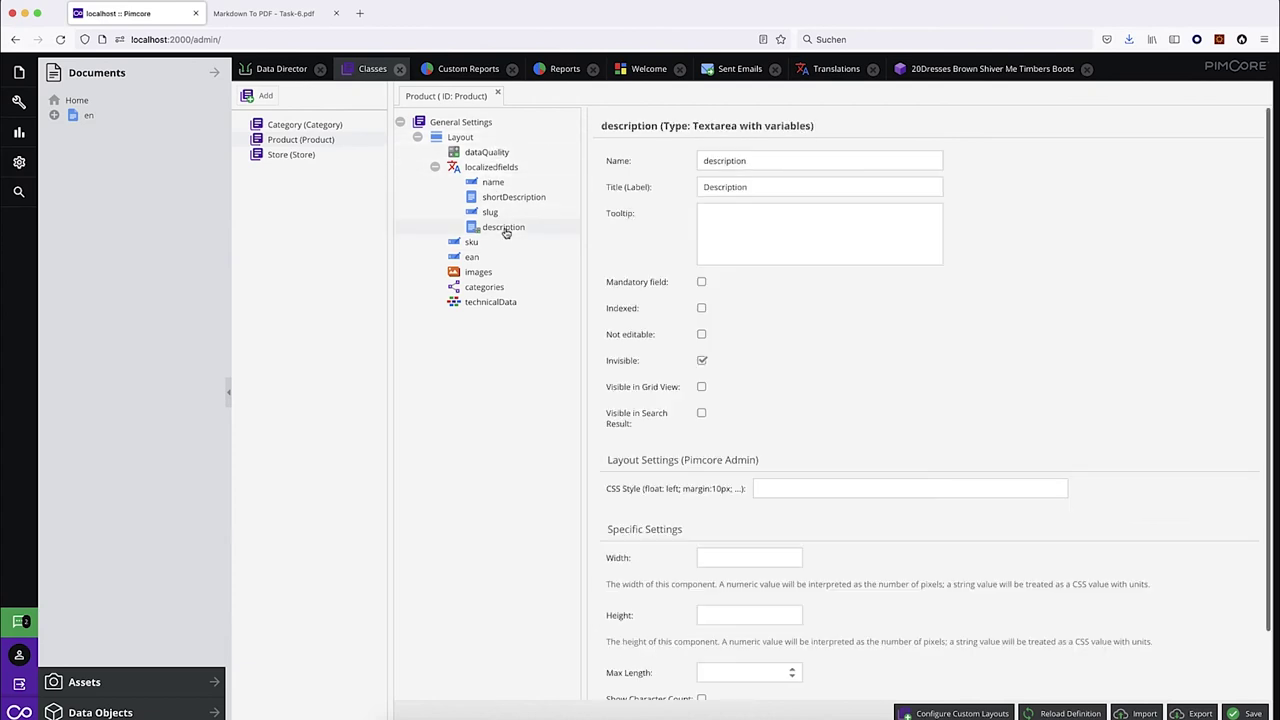
right_click(466, 172)
mouse_move(551, 196)
mouse_move(657, 196)
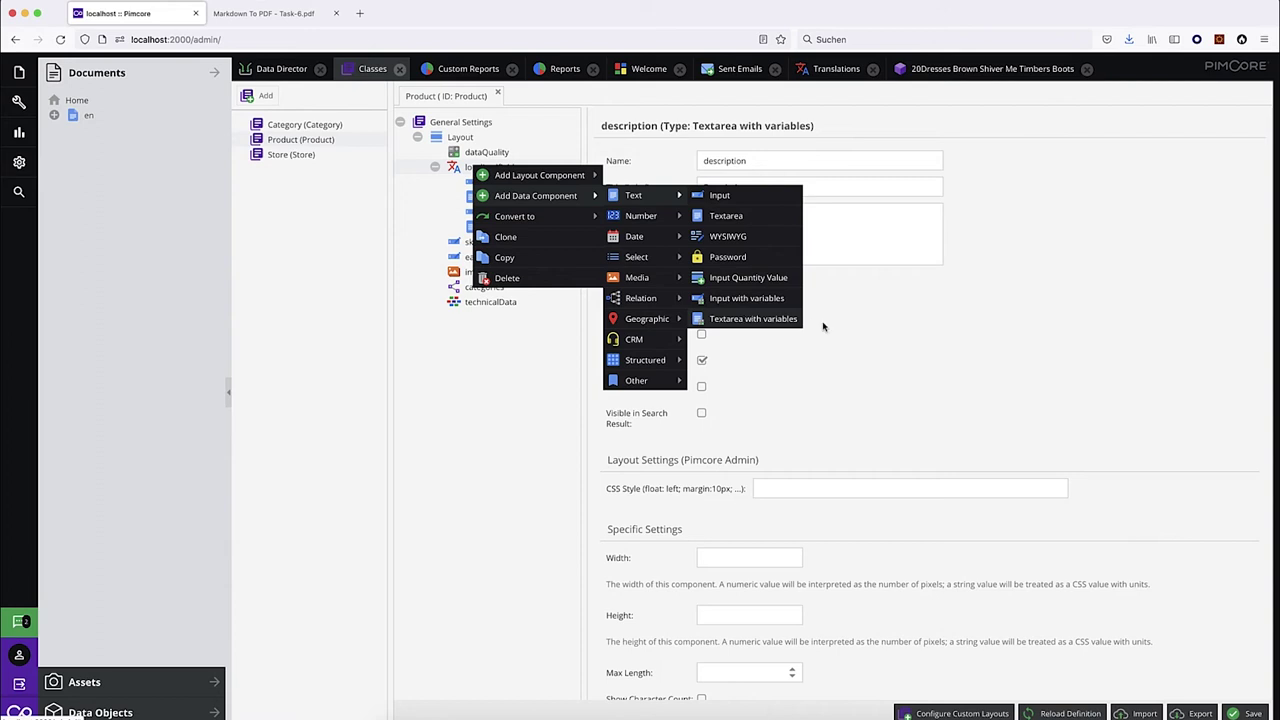
click(403, 486)
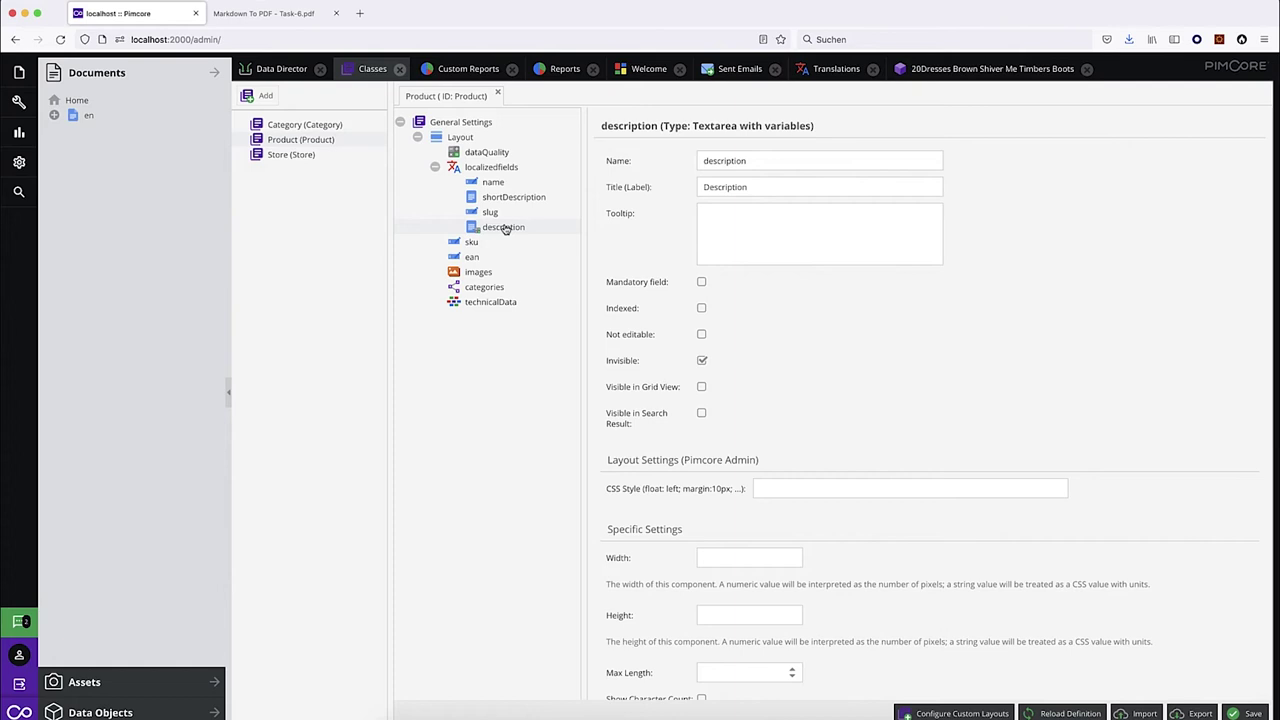
Make the description field visible, save the class, and reload the boots product.
click(701, 361)
click(1245, 713)
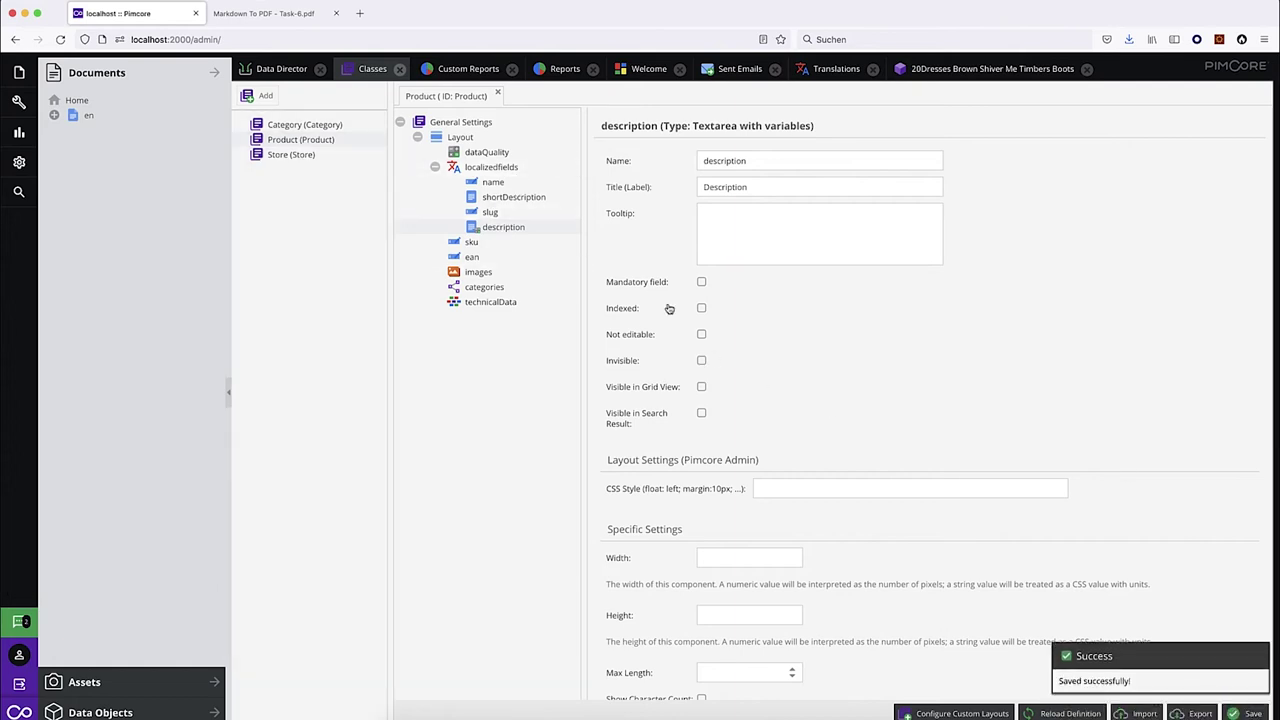
click(995, 69)
click(505, 98)
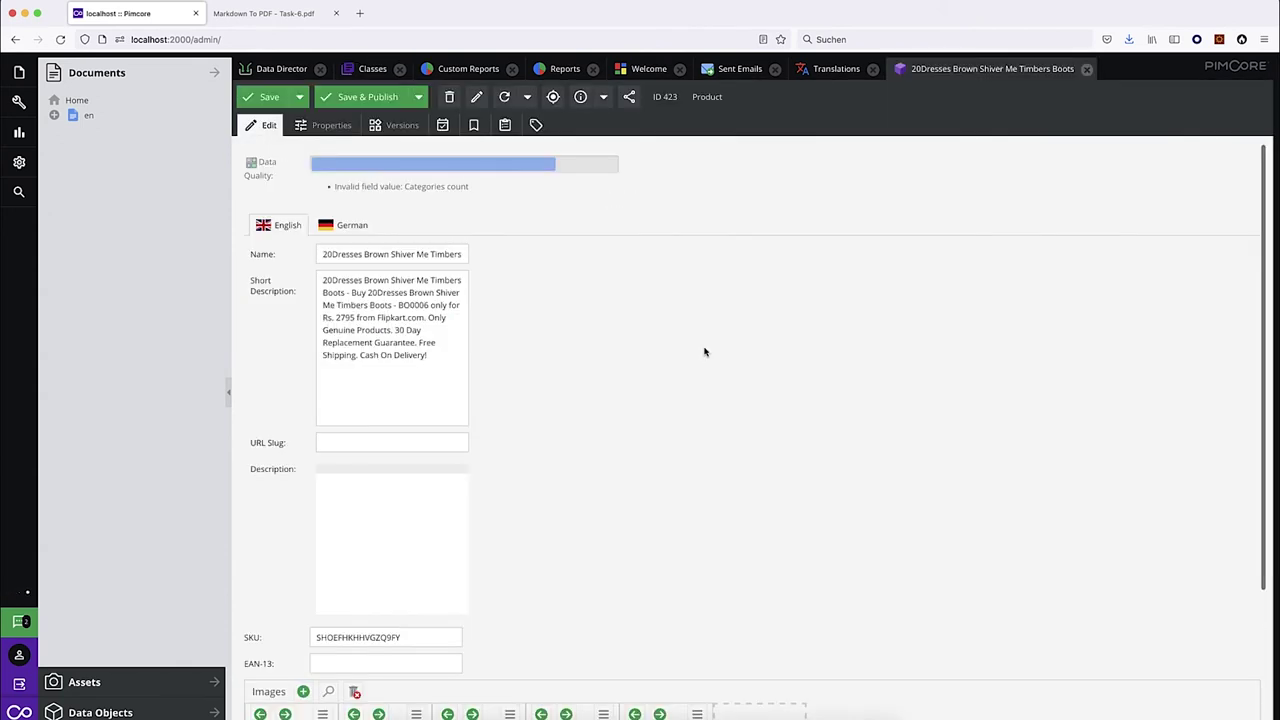
Enter '{{ name }} is a great product' as the boots product's Description.
click(350, 479)
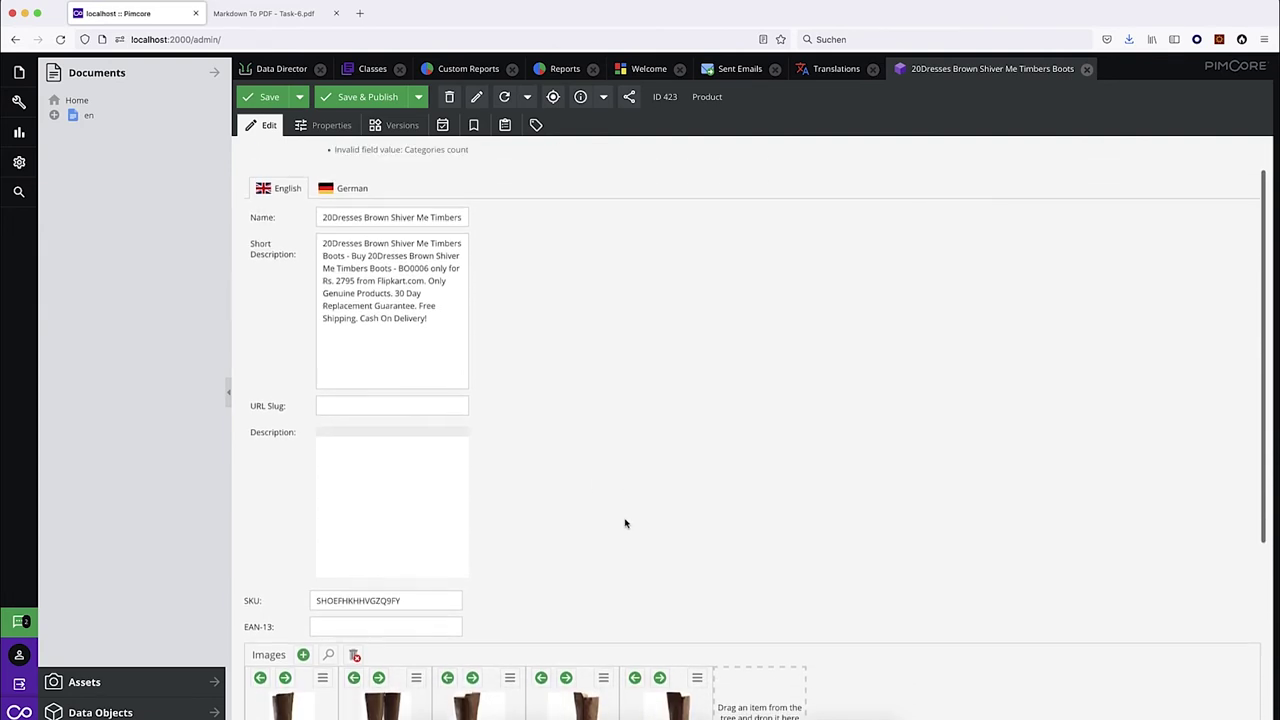
text({{)
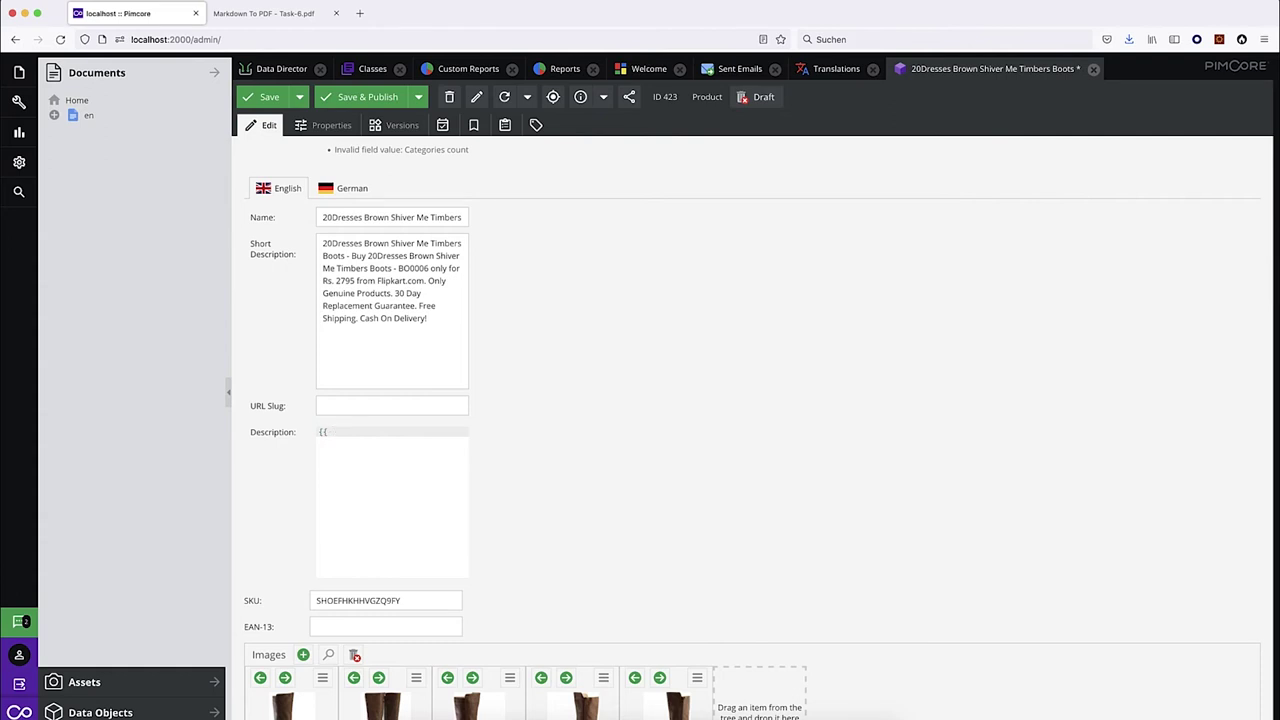
text( name }})
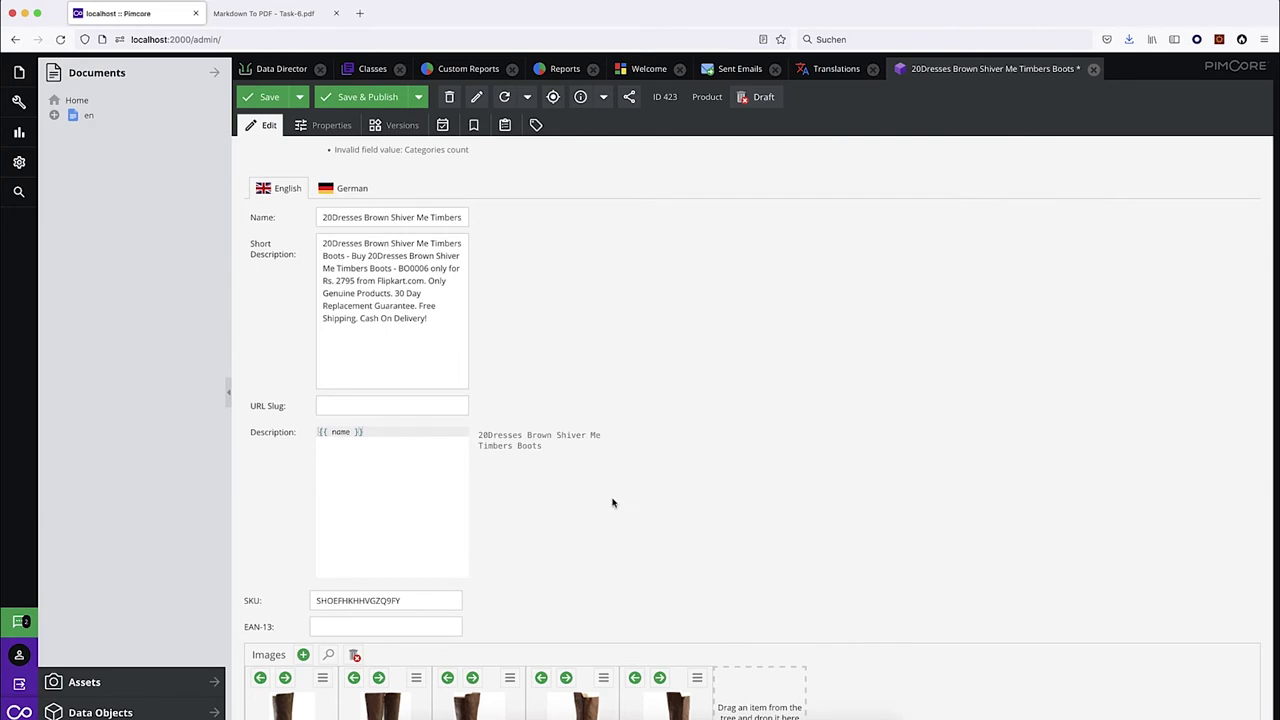
drag(477, 435, 543, 449)
click(543, 449)
click(426, 438)
text({)
text(s a great product)
Copy the example template from the task PDF and paste it over the boots Description.
click(277, 18)
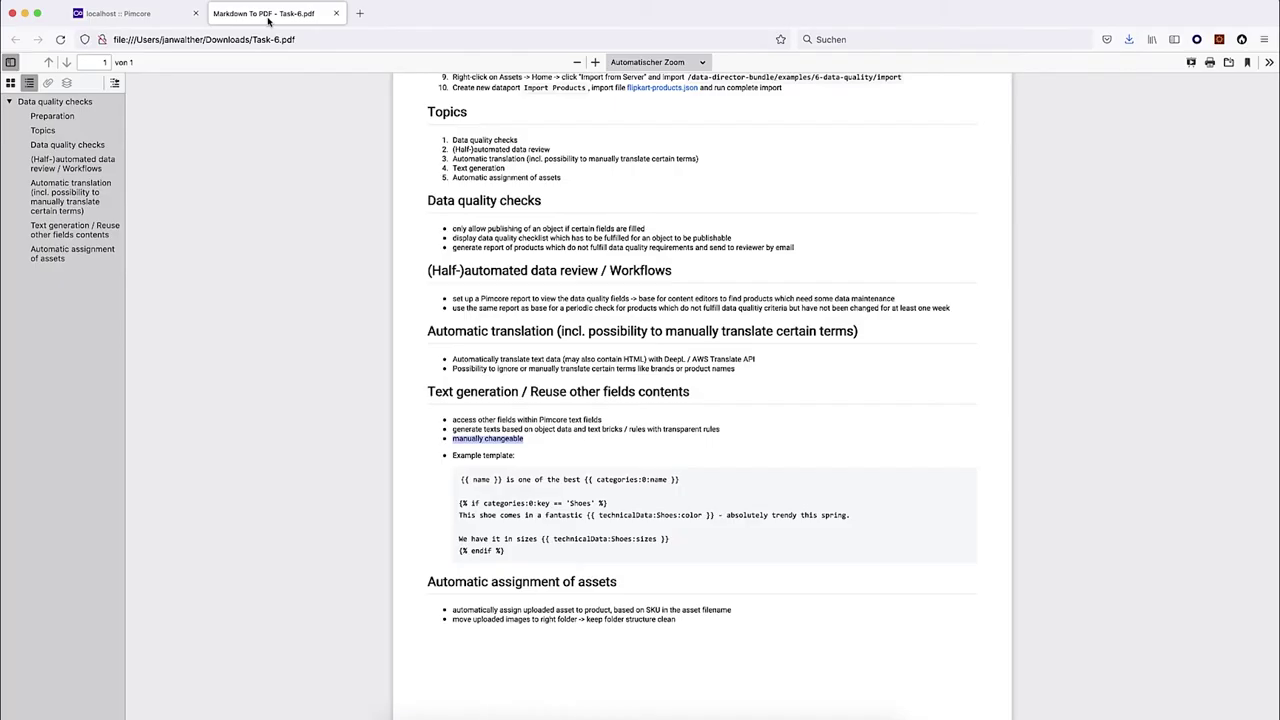
drag(515, 553, 505, 557)
key(super+c)
click(461, 479)
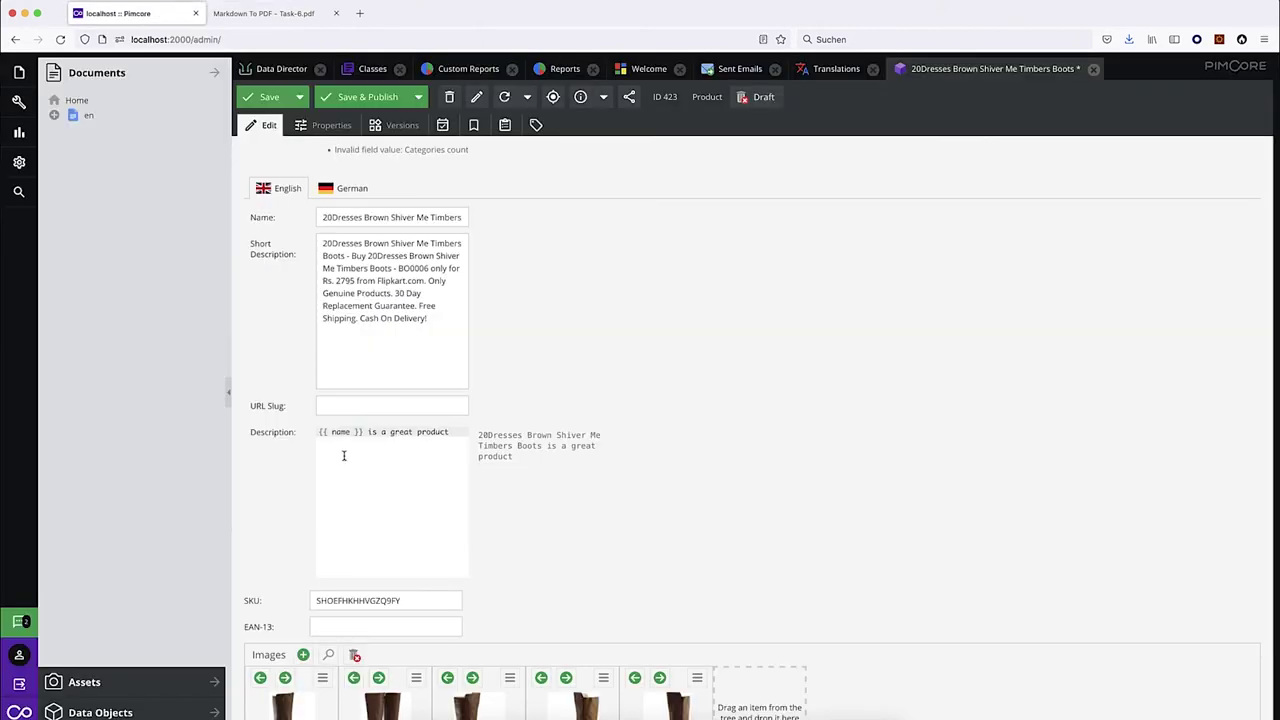
click(140, 15)
triple_click(339, 455)
key(super+v)
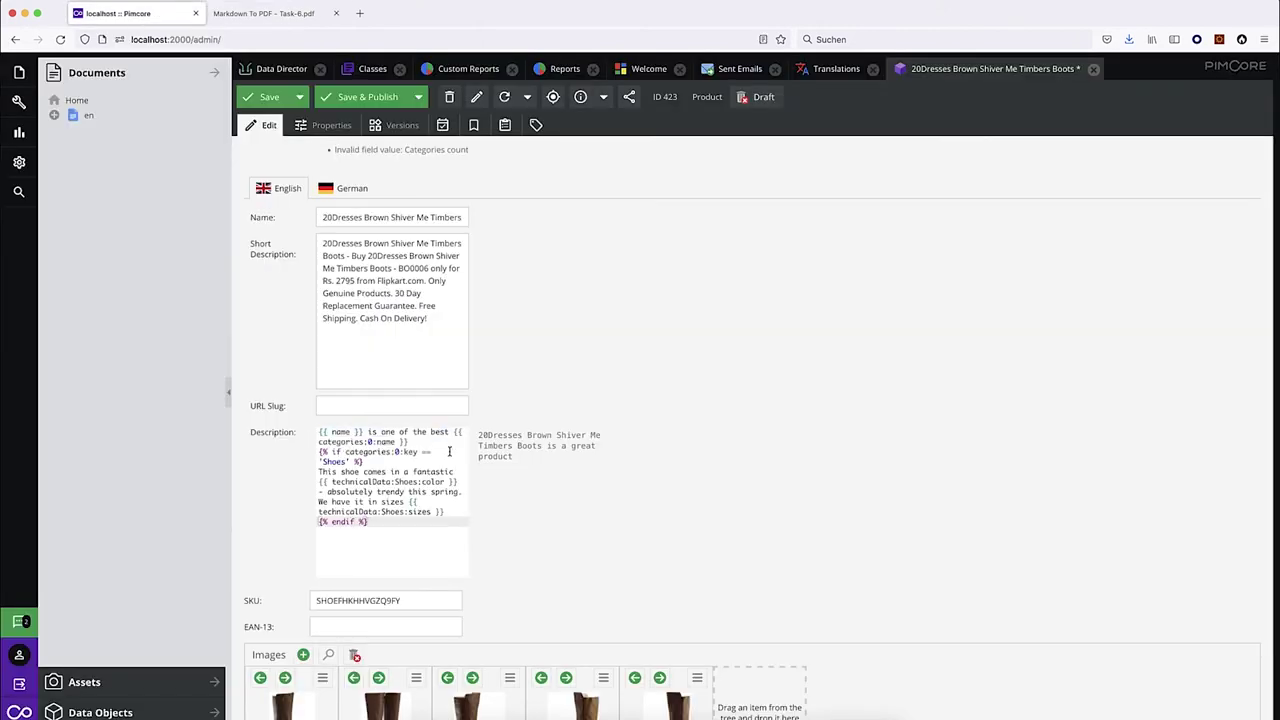
Insert a blank line after the first sentence and review the {{ name }} and {{ categories:0:name }} placeholders.
click(421, 441)
key(Return)
key(Up)
key(alt+Left)
key(alt+Left)
key(alt+Left)
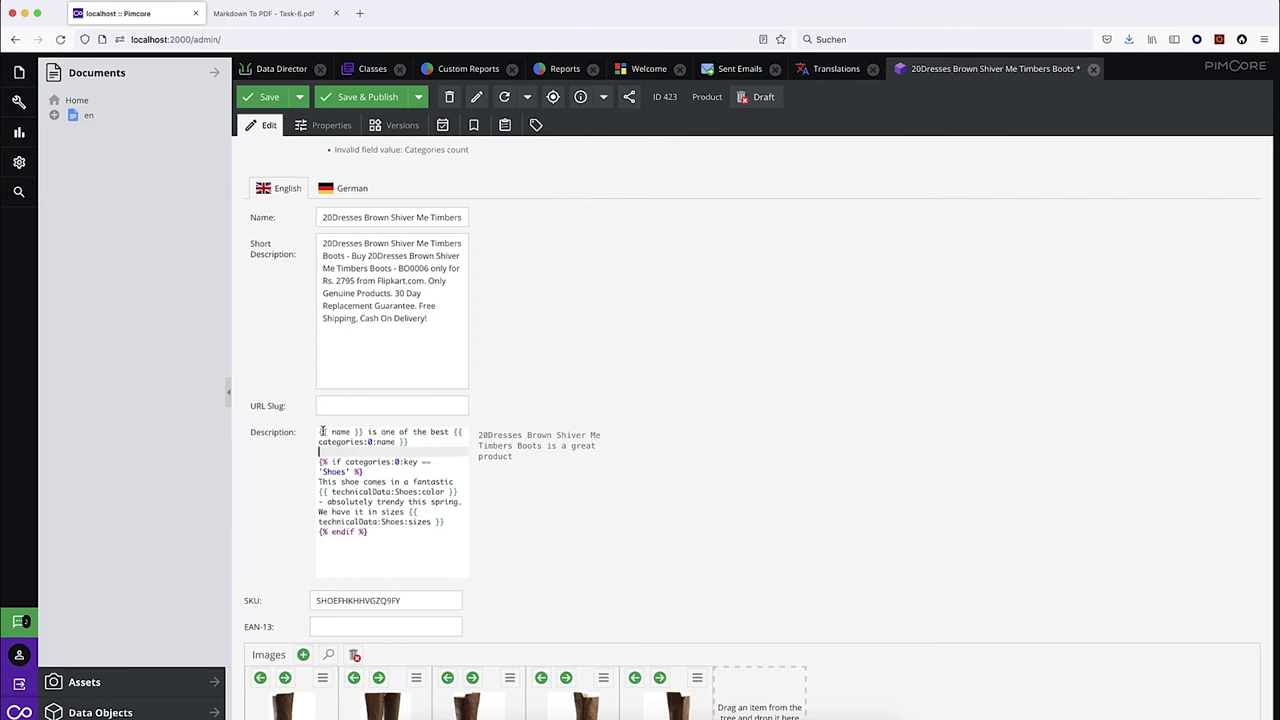
drag(318, 432, 363, 432)
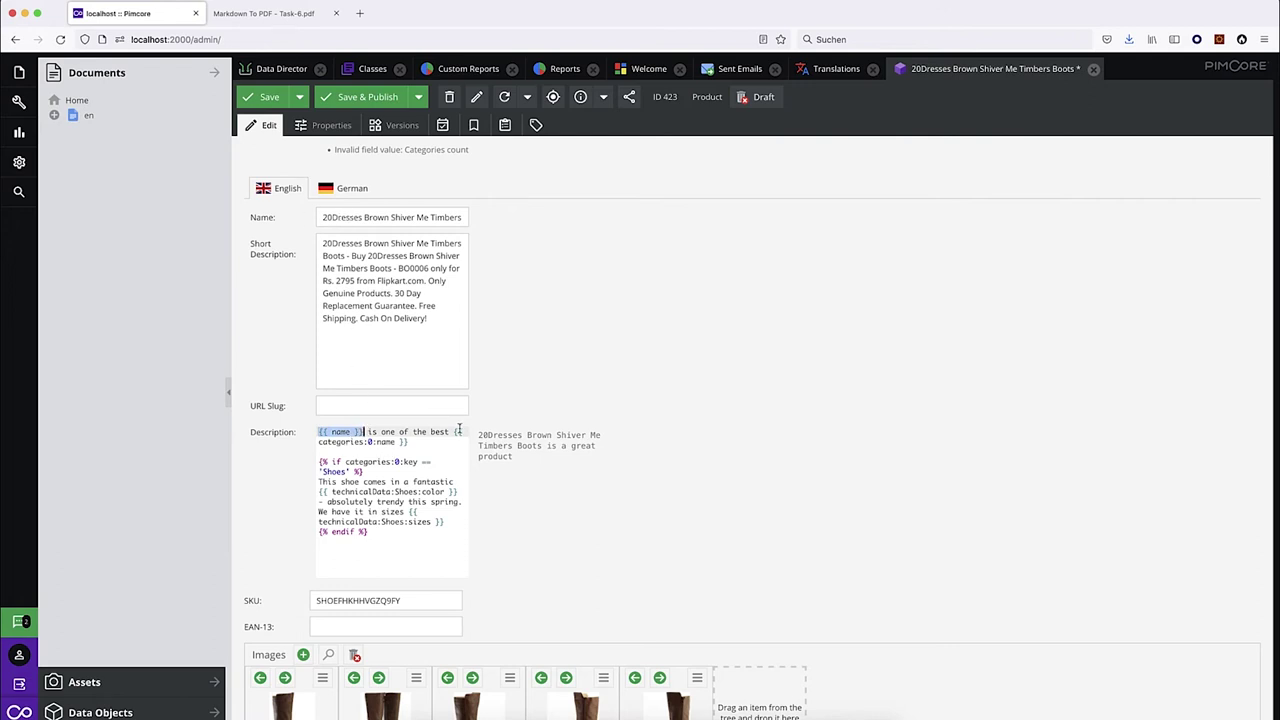
drag(453, 432, 410, 442)
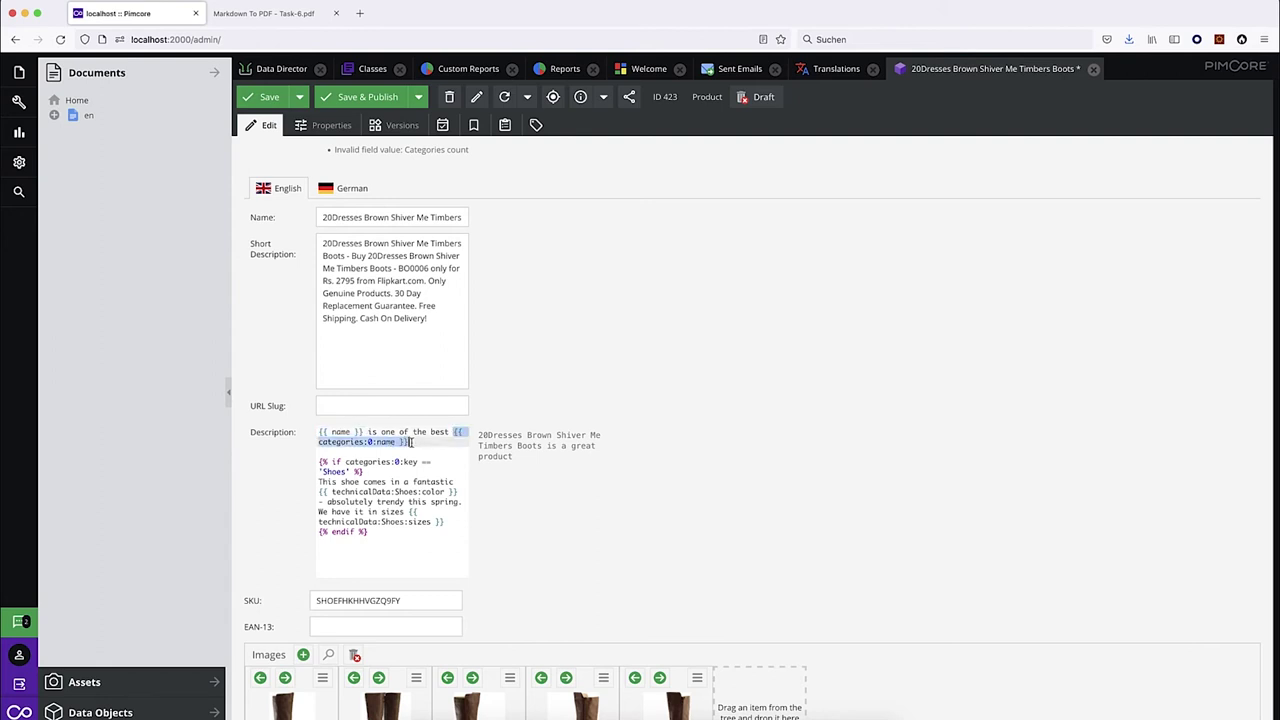
scroll(498, 487, down, 3)
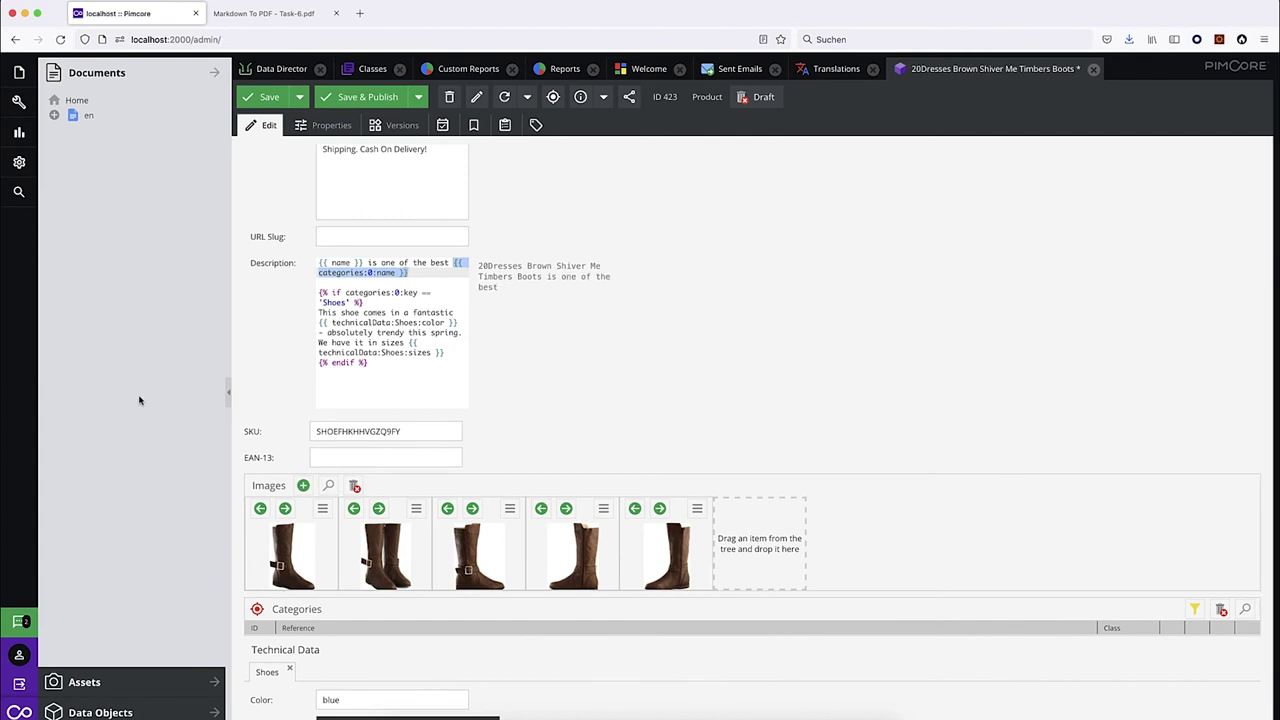
Assign the Shoes category to the boots product and save and publish it.
click(124, 706)
click(54, 176)
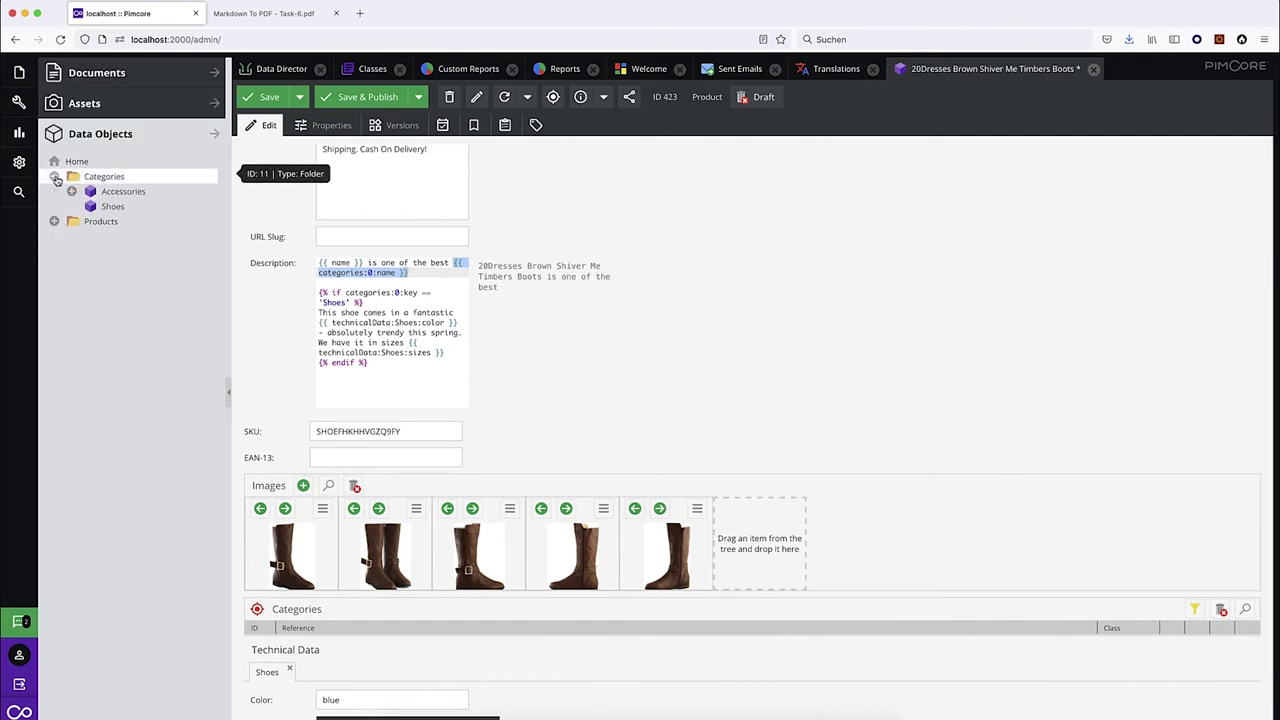
drag(104, 206, 355, 619)
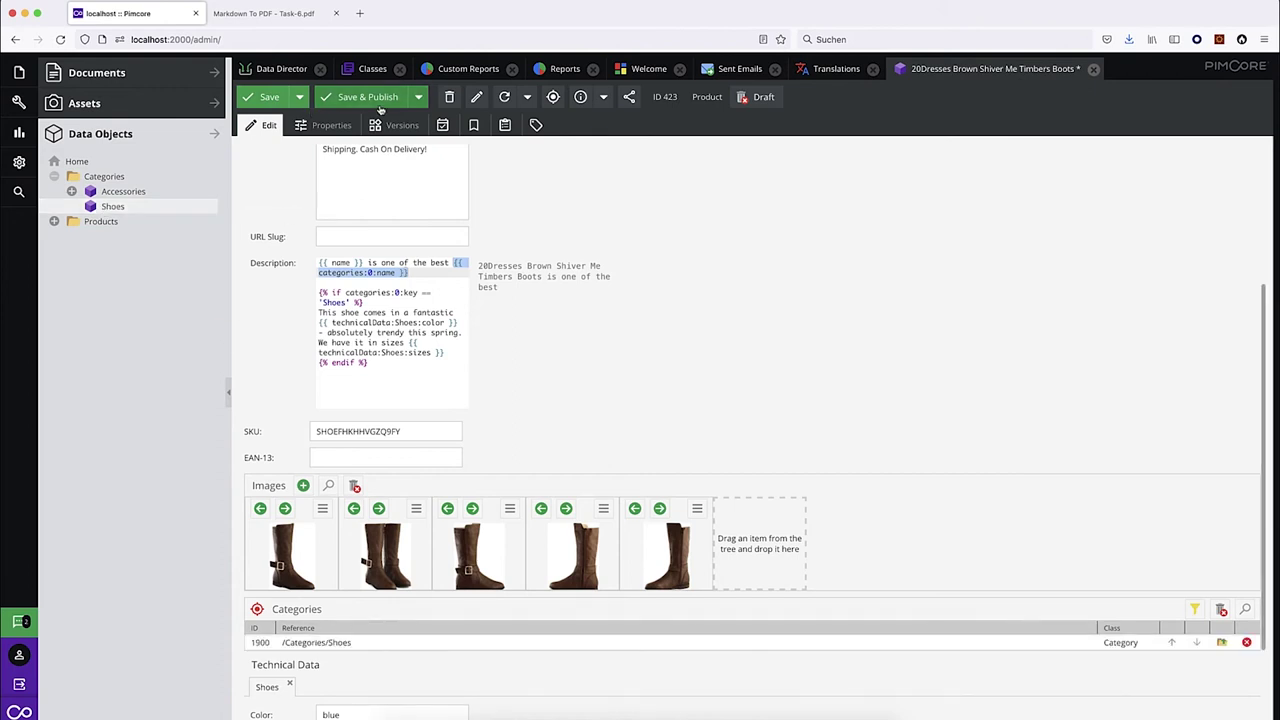
click(379, 102)
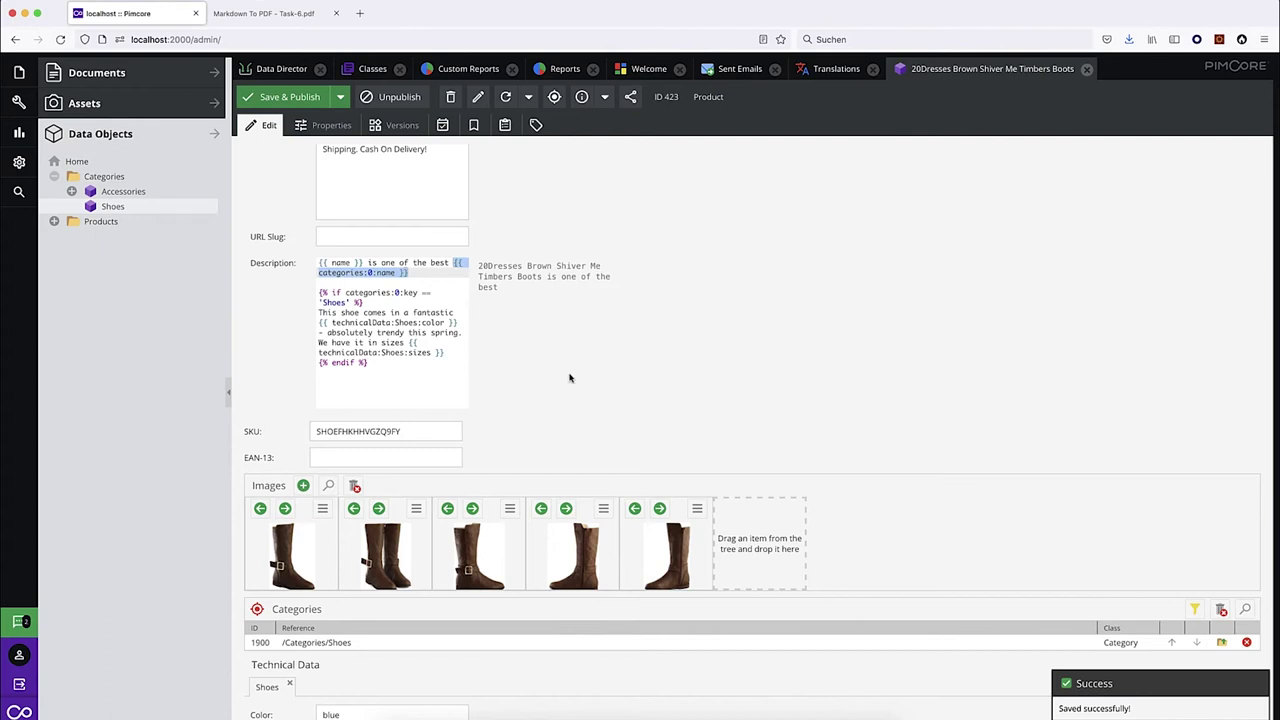
Add a period at the end of the Description's first sentence.
click(422, 274)
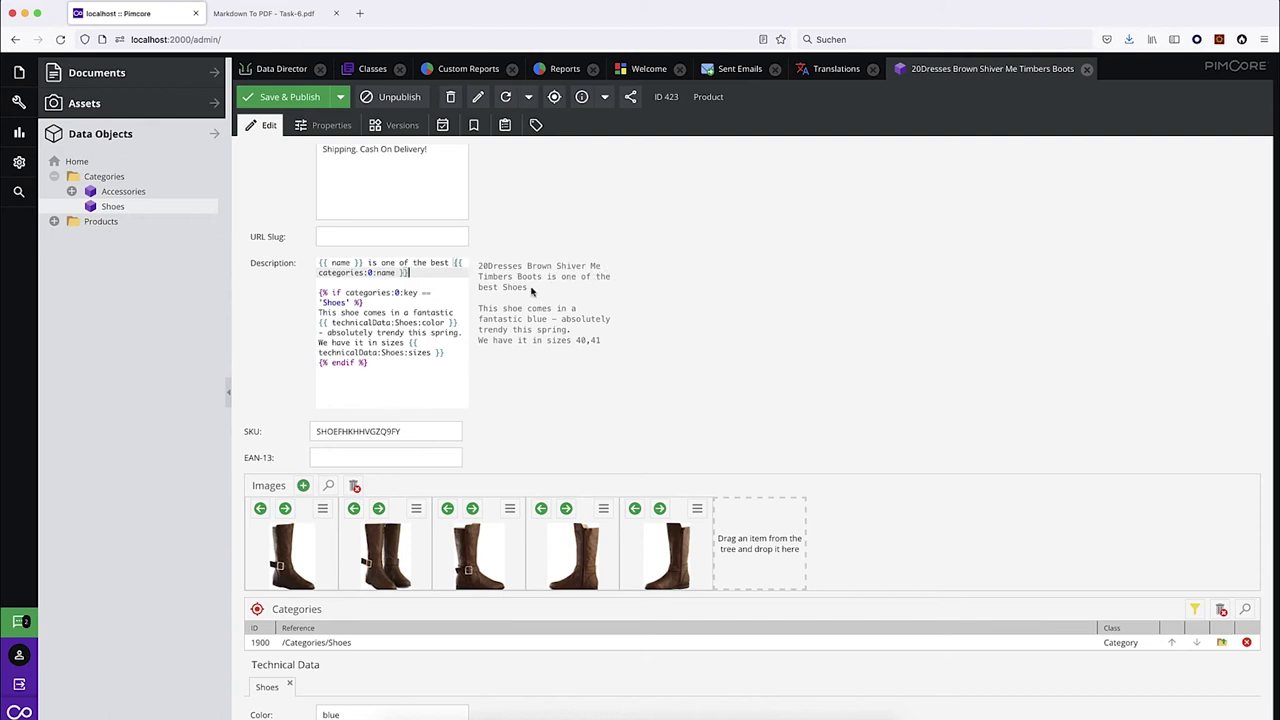
click(419, 277)
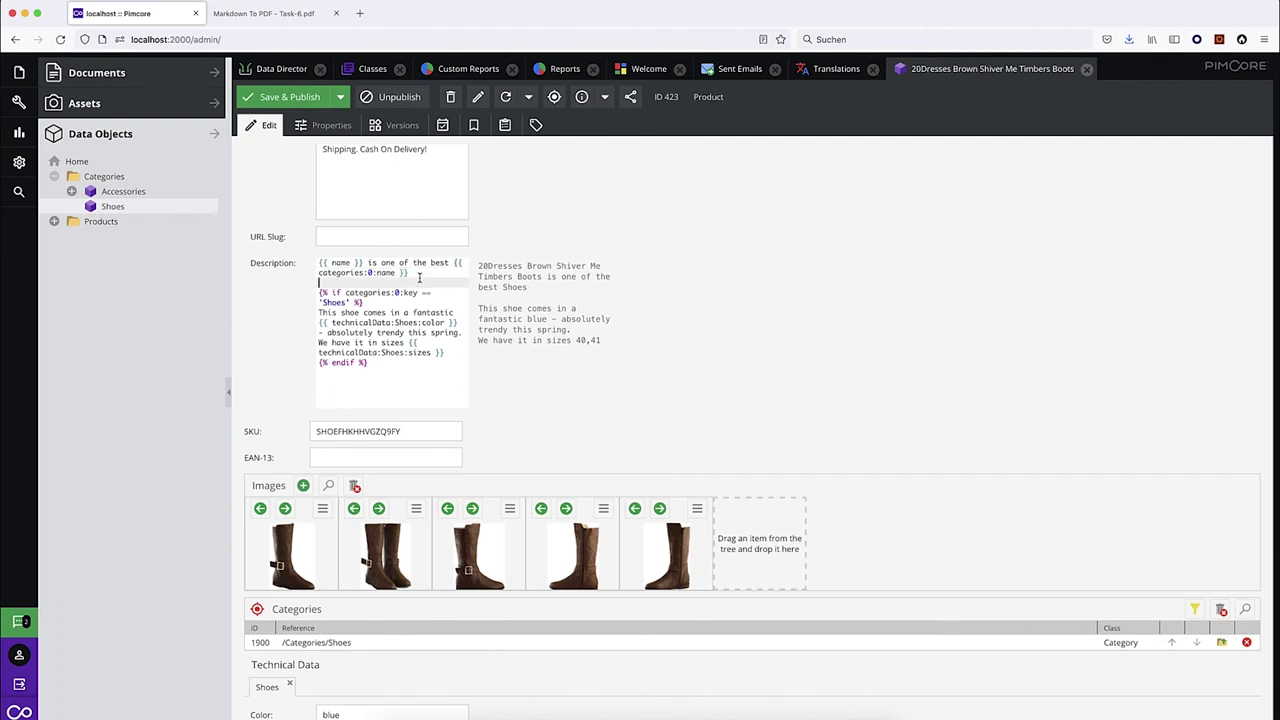
key(Left)
text(.)
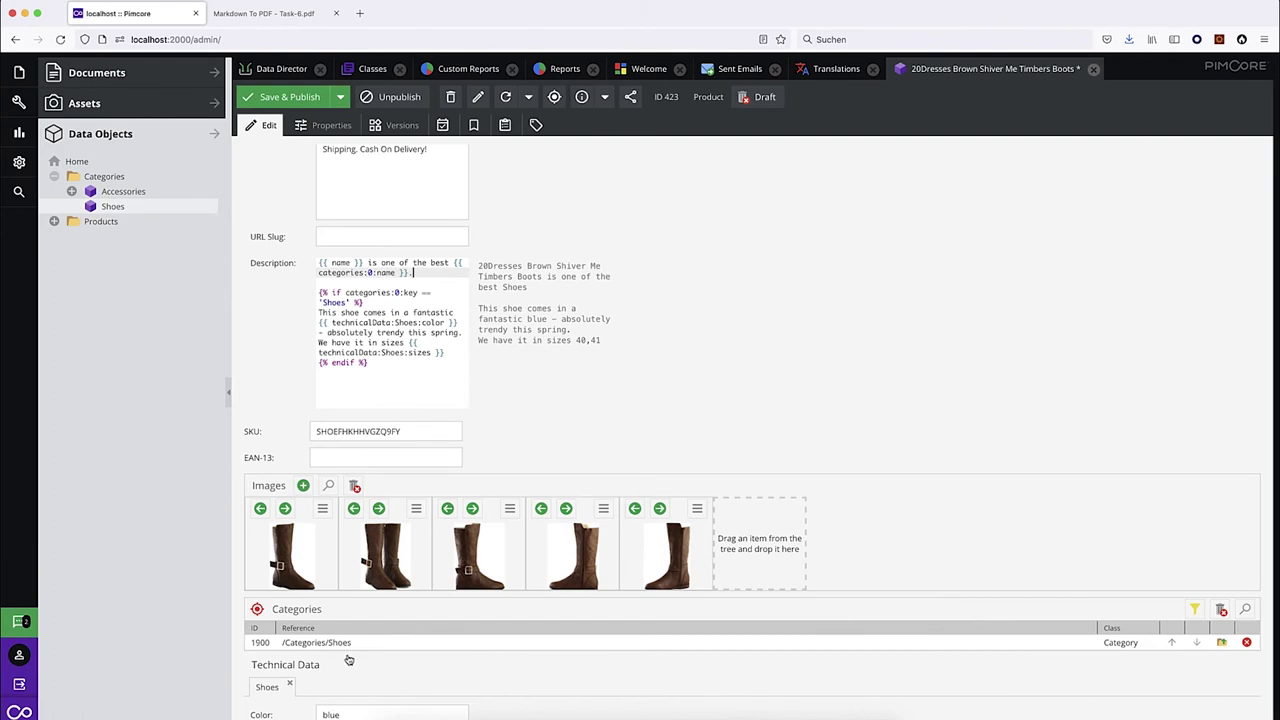
Open the linked Shoes category to check its name, then close it.
click(1221, 642)
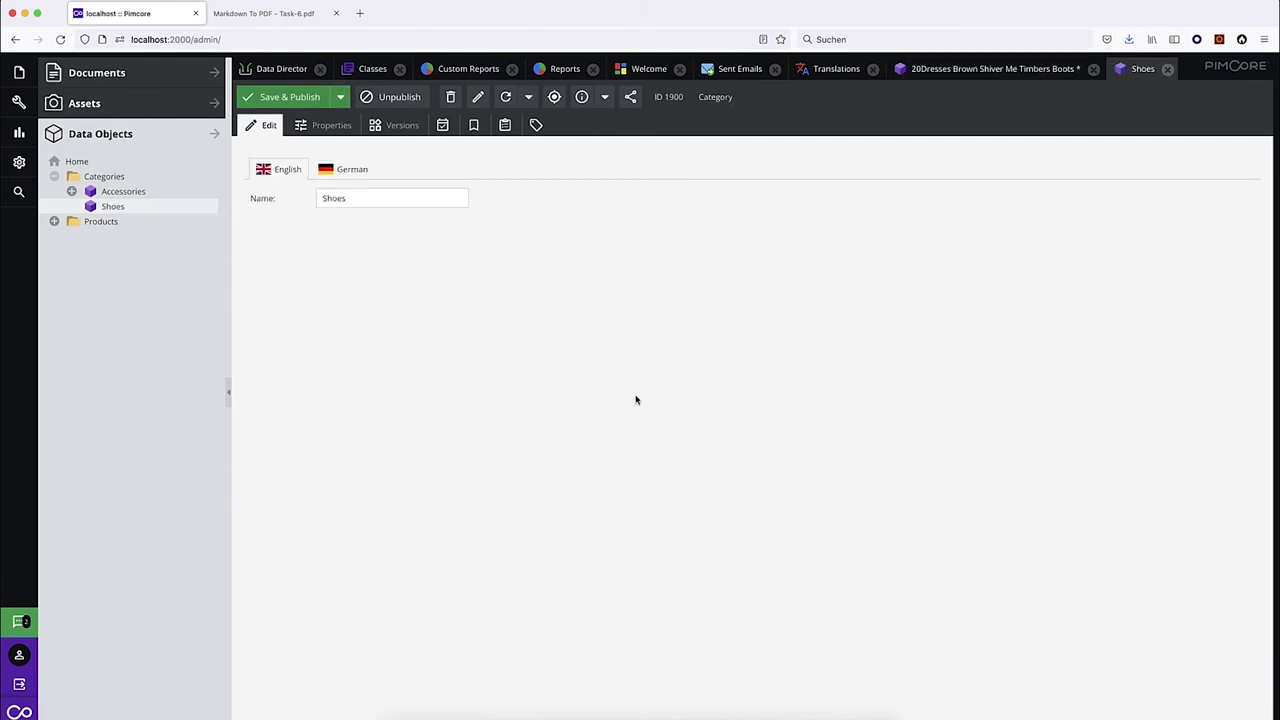
double_click(340, 198)
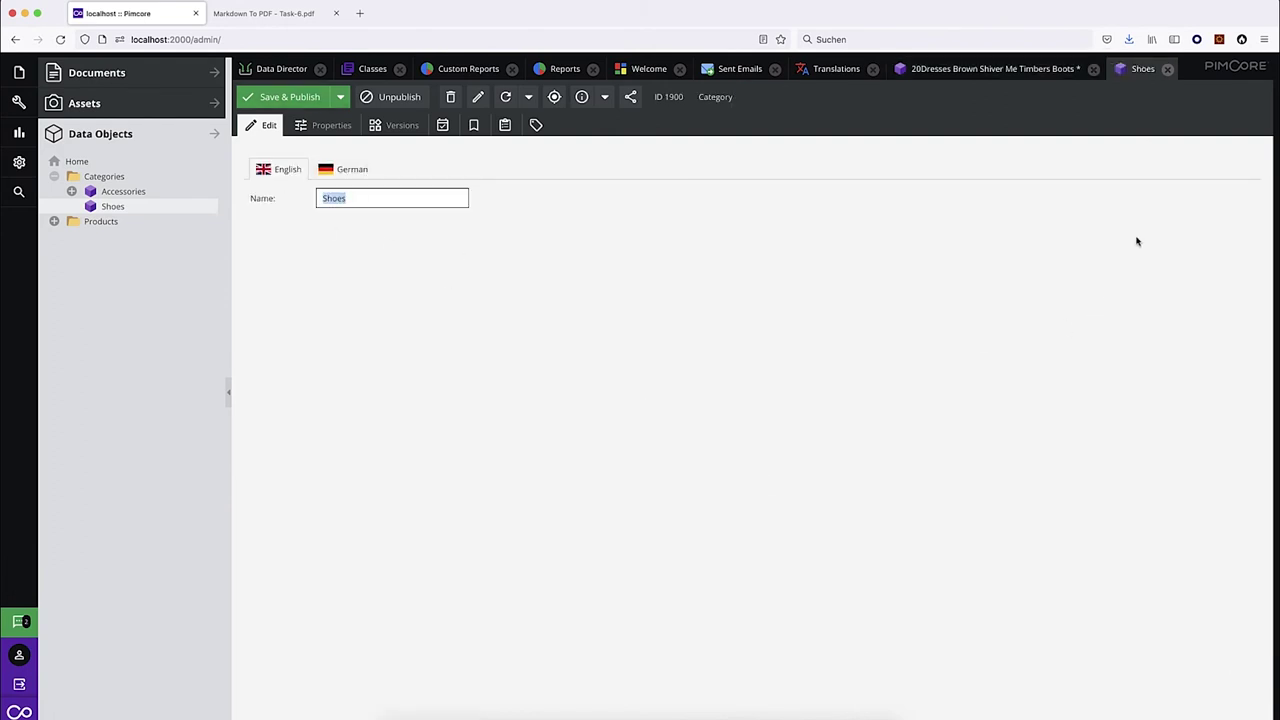
click(1167, 68)
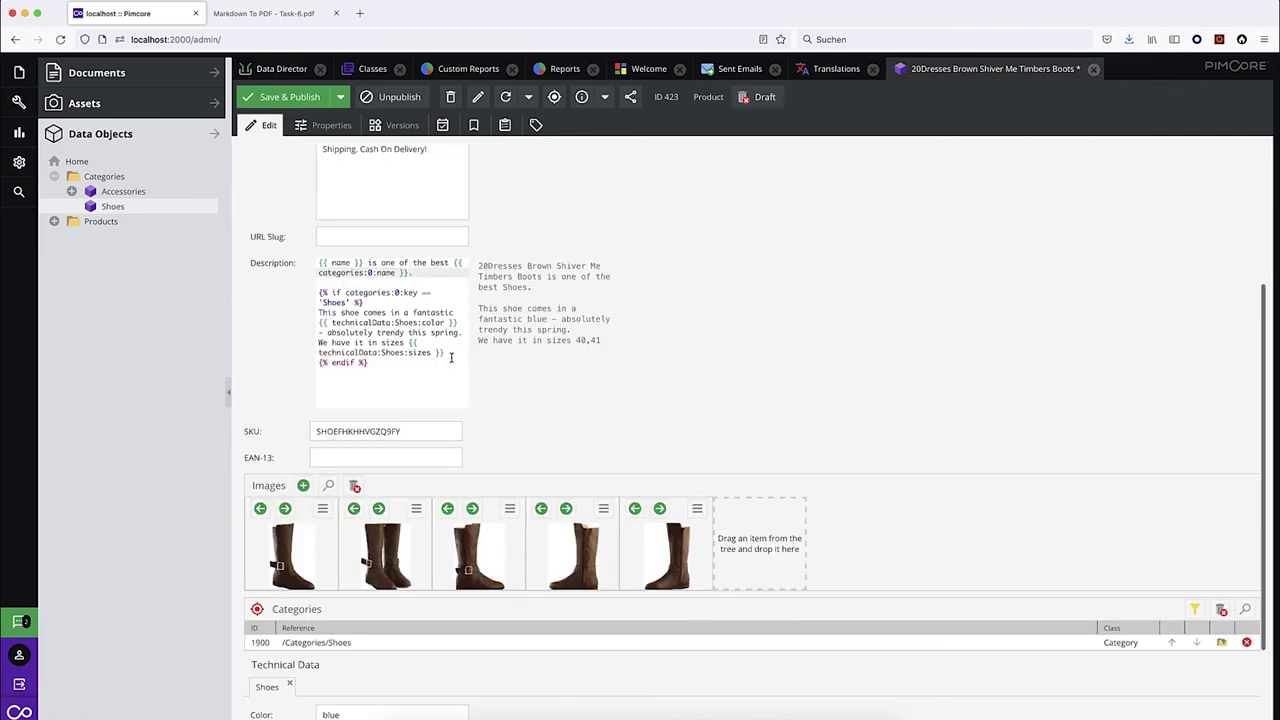
Review the template's Shoes condition, sentence and blue Color value, then save the boots product.
drag(370, 302, 301, 291)
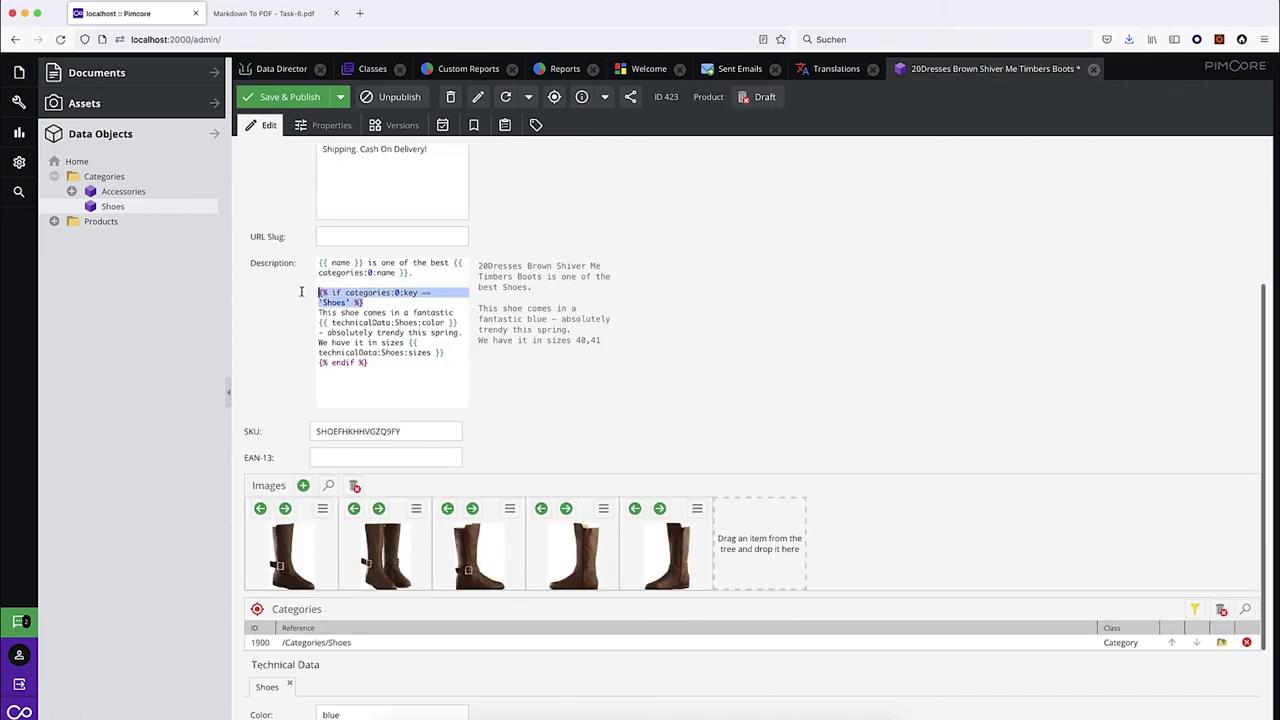
click(398, 293)
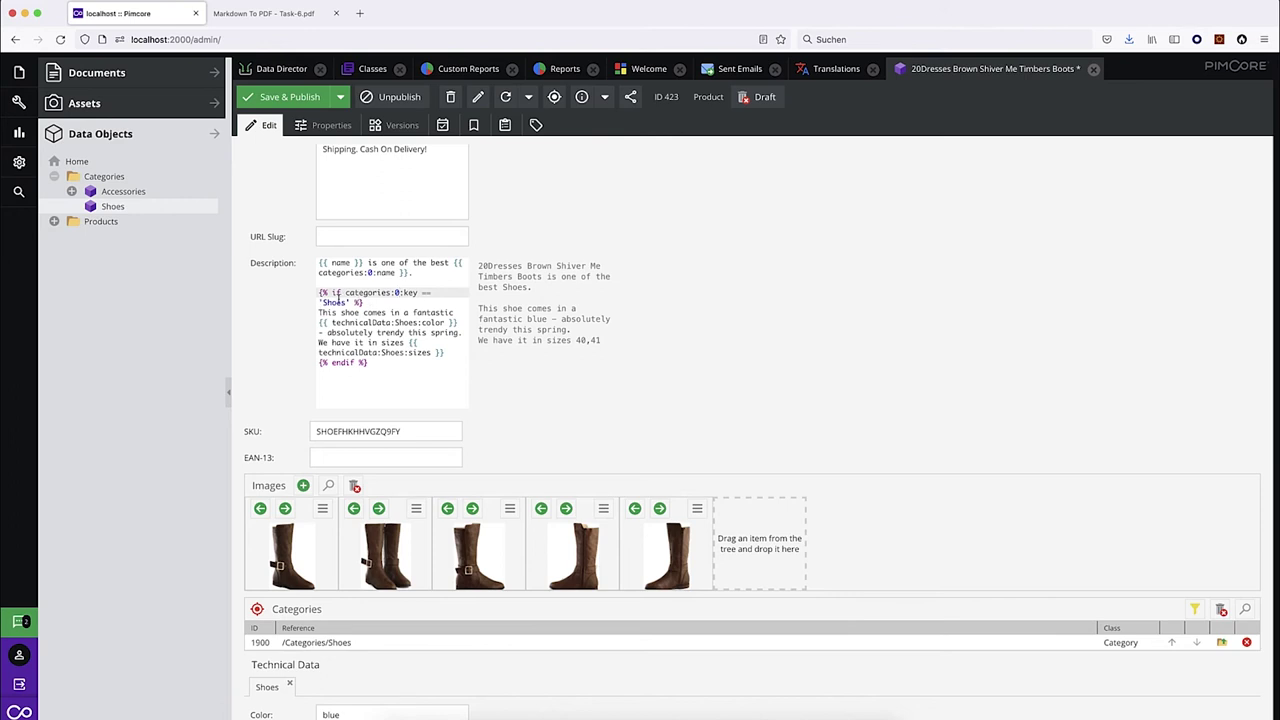
drag(317, 293, 365, 302)
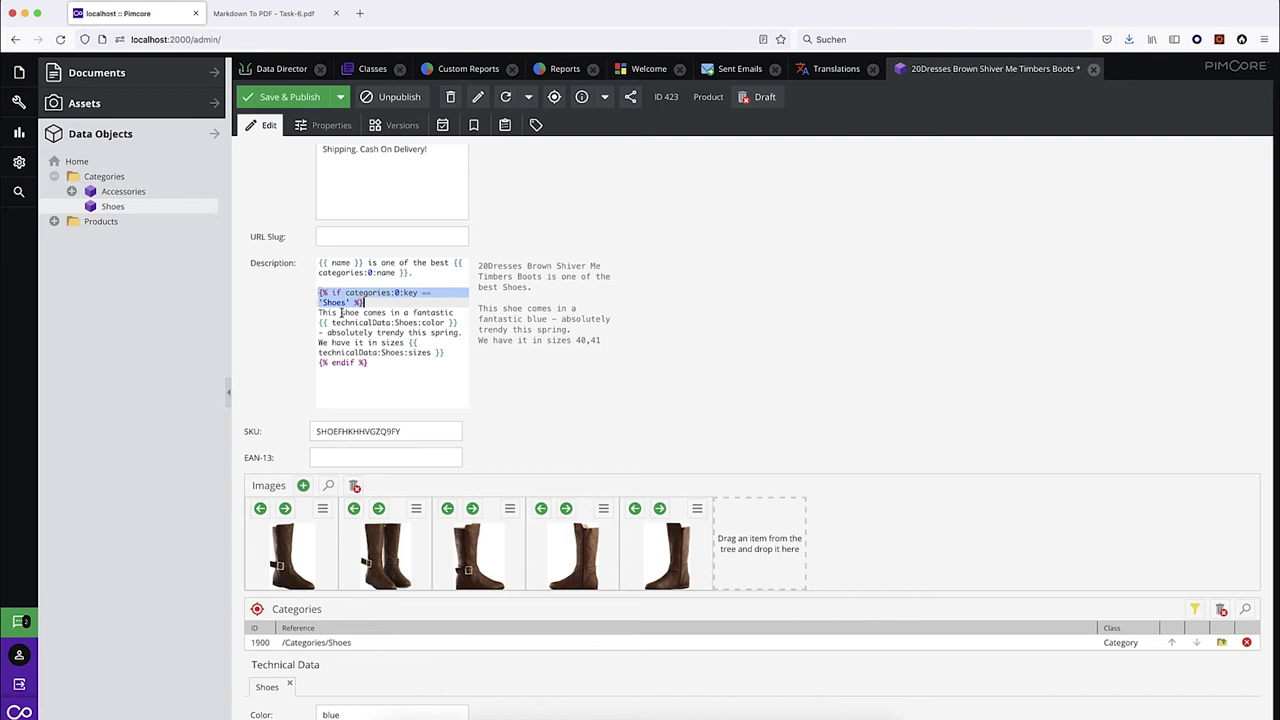
scroll(352, 328, down, 1)
scroll(463, 606, down, 1)
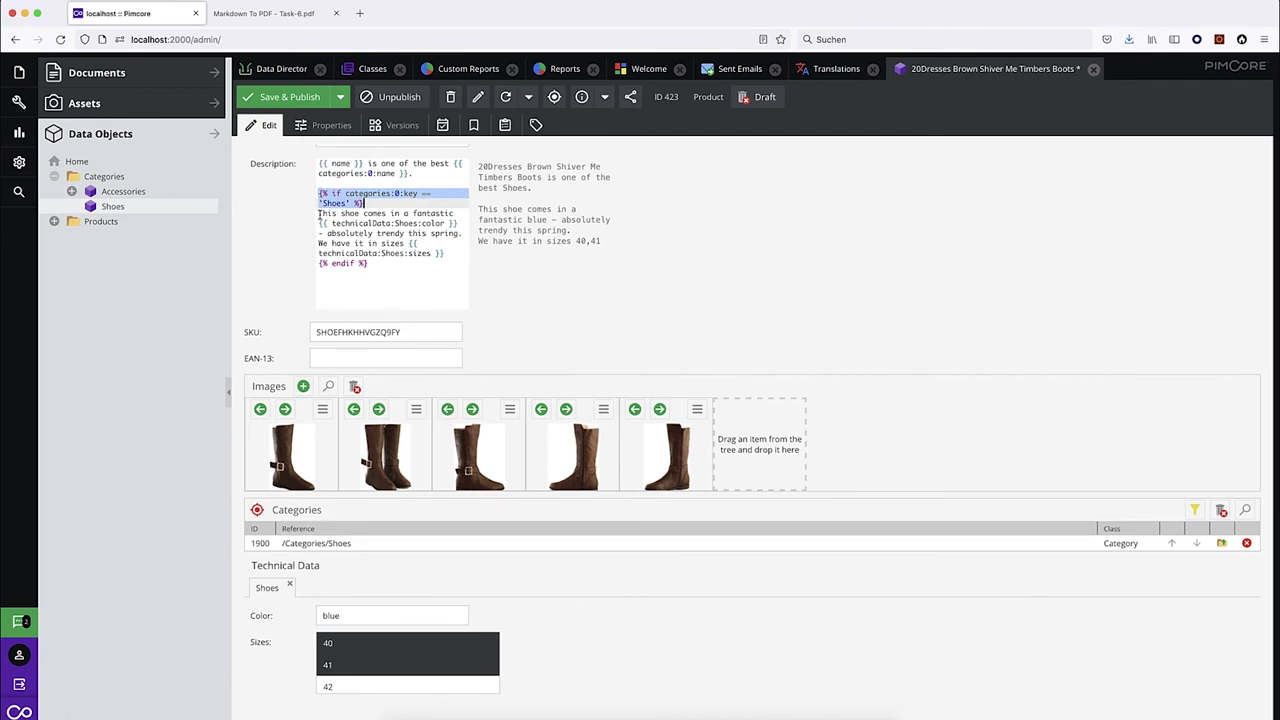
drag(319, 213, 456, 211)
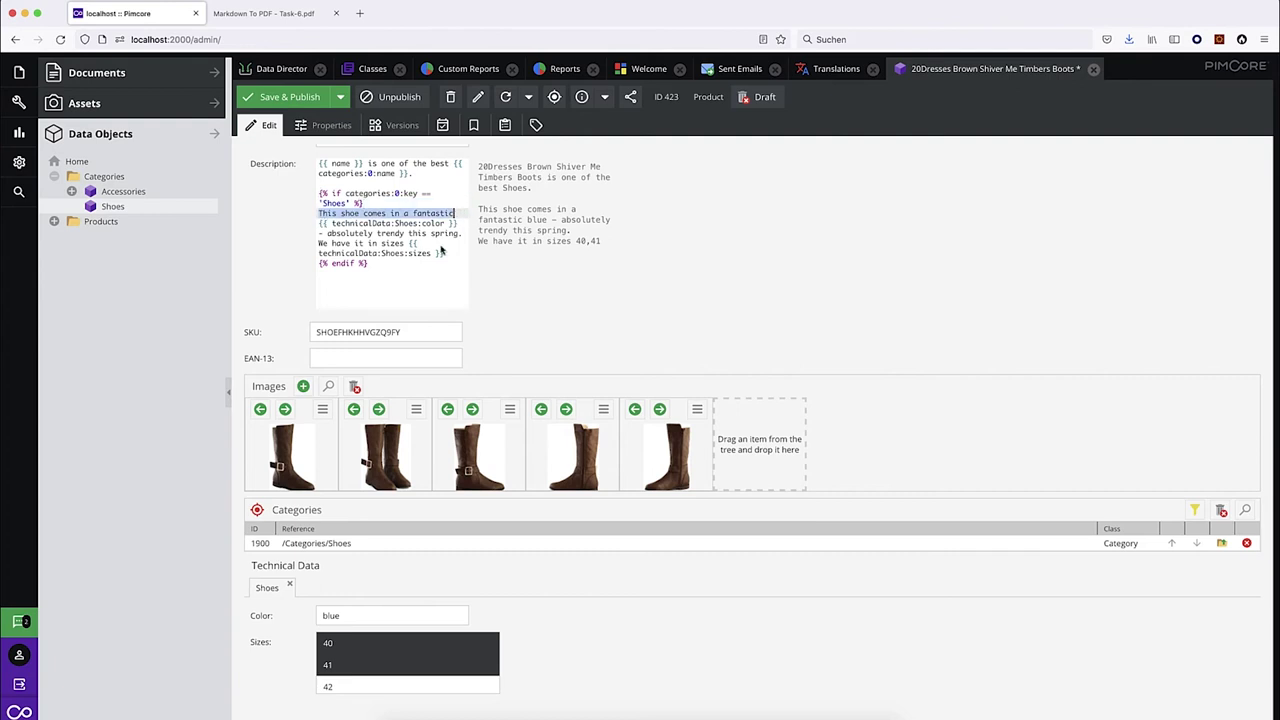
double_click(341, 617)
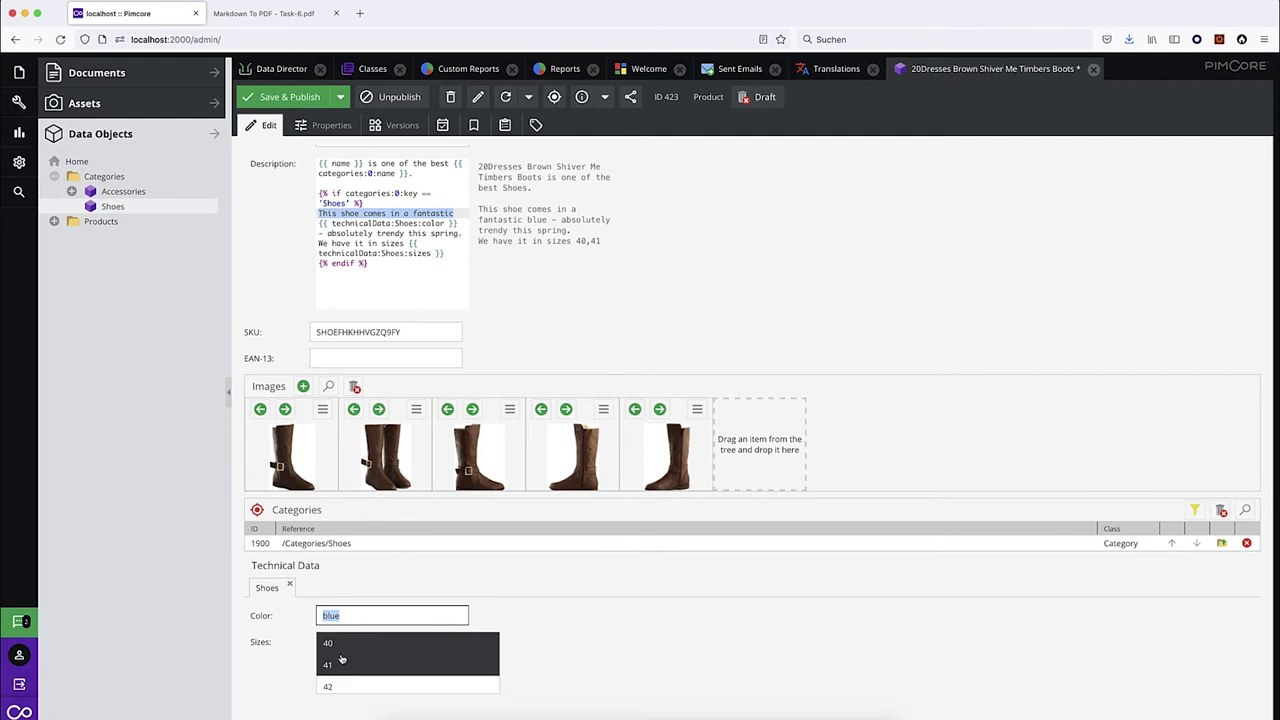
key(ctrl+s)
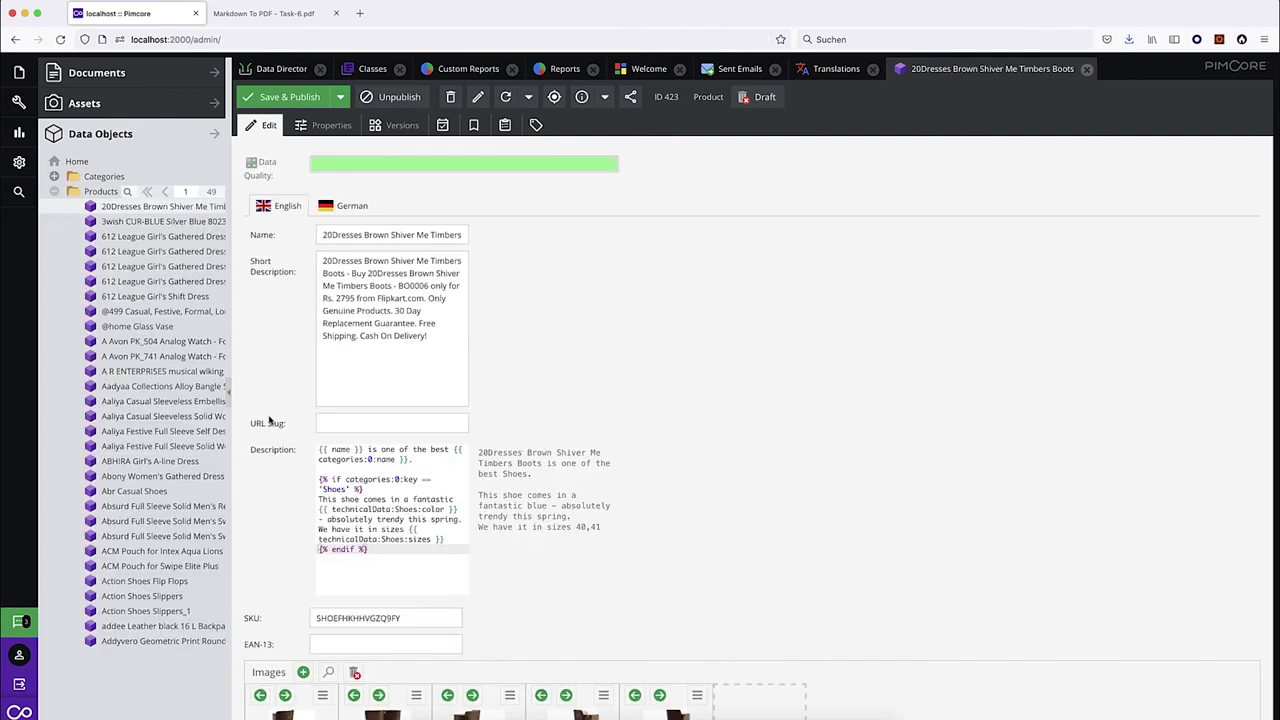
Create a new Product object named 'generated' under Home.
right_click(76, 163)
mouse_move(147, 175)
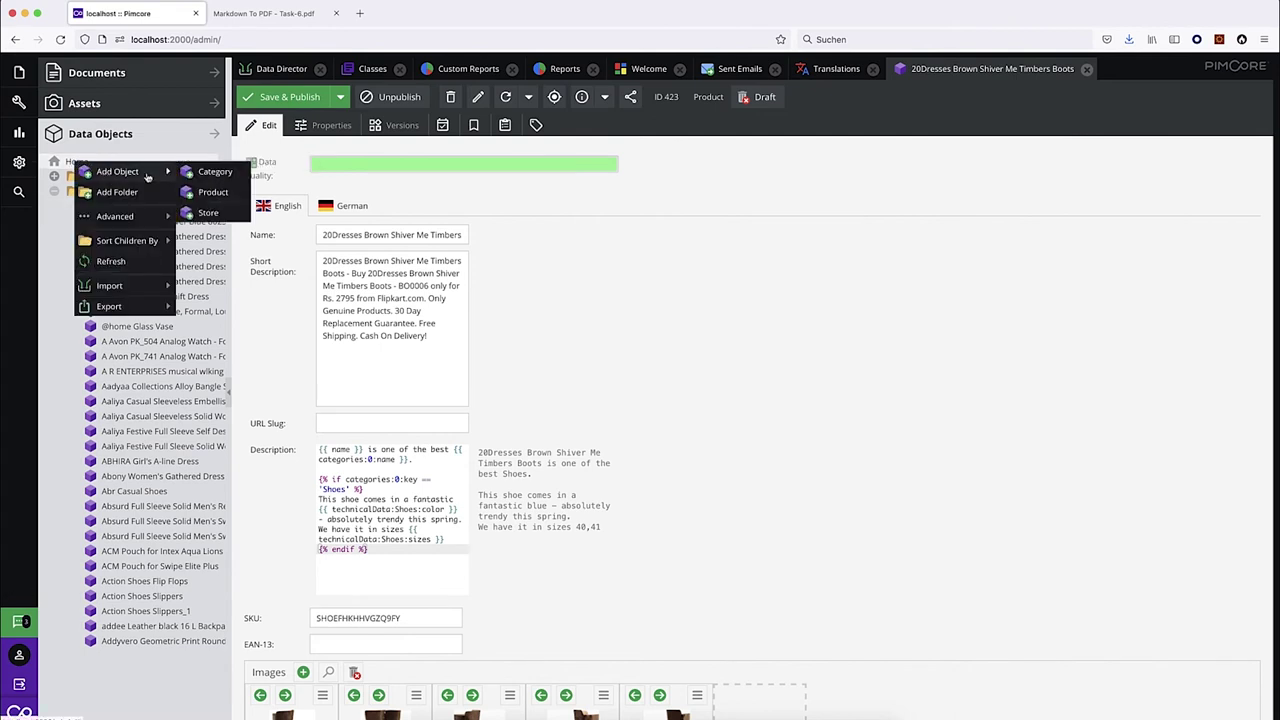
click(213, 193)
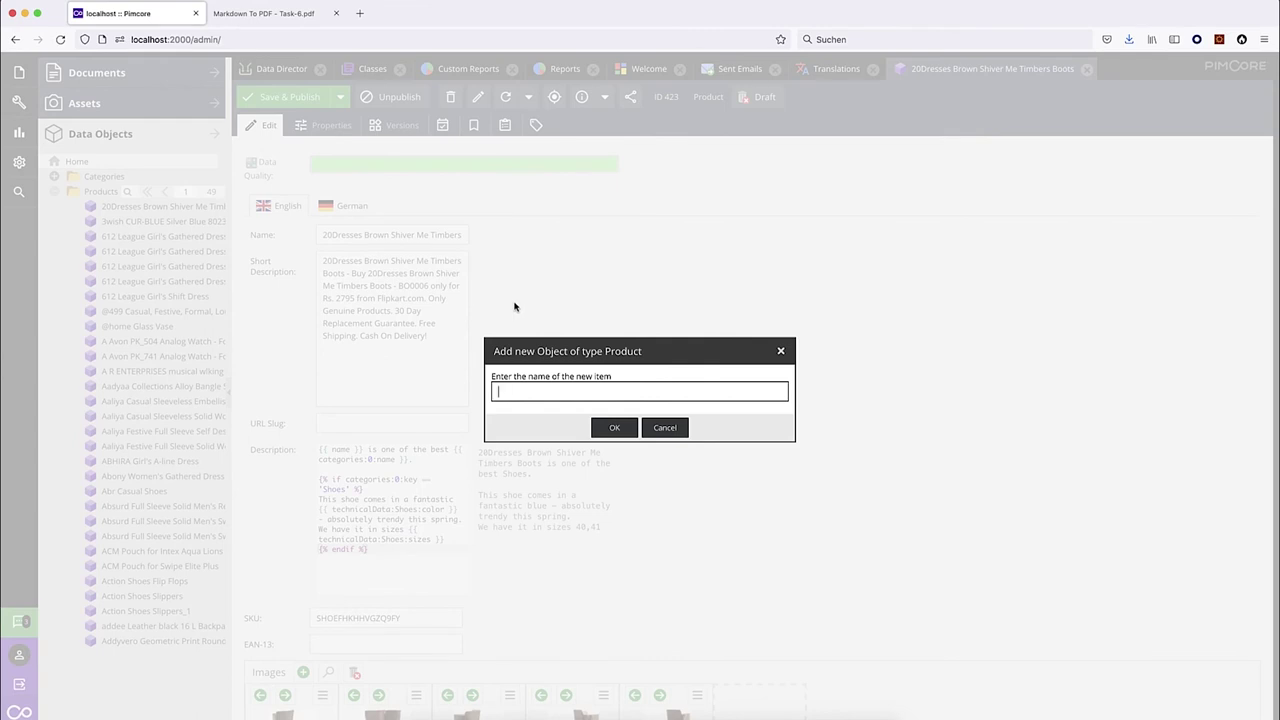
text(generated)
key(Return)
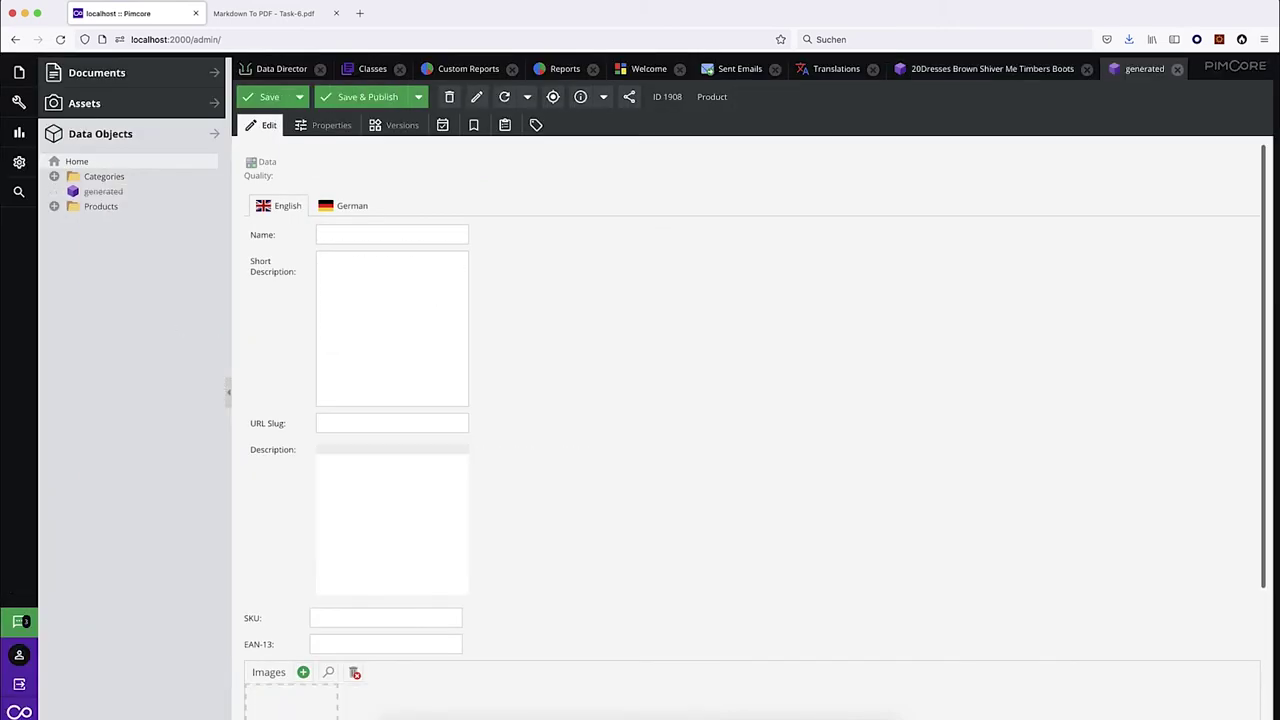
Open the 20Dresses boots product and select its whole Description template.
click(54, 206)
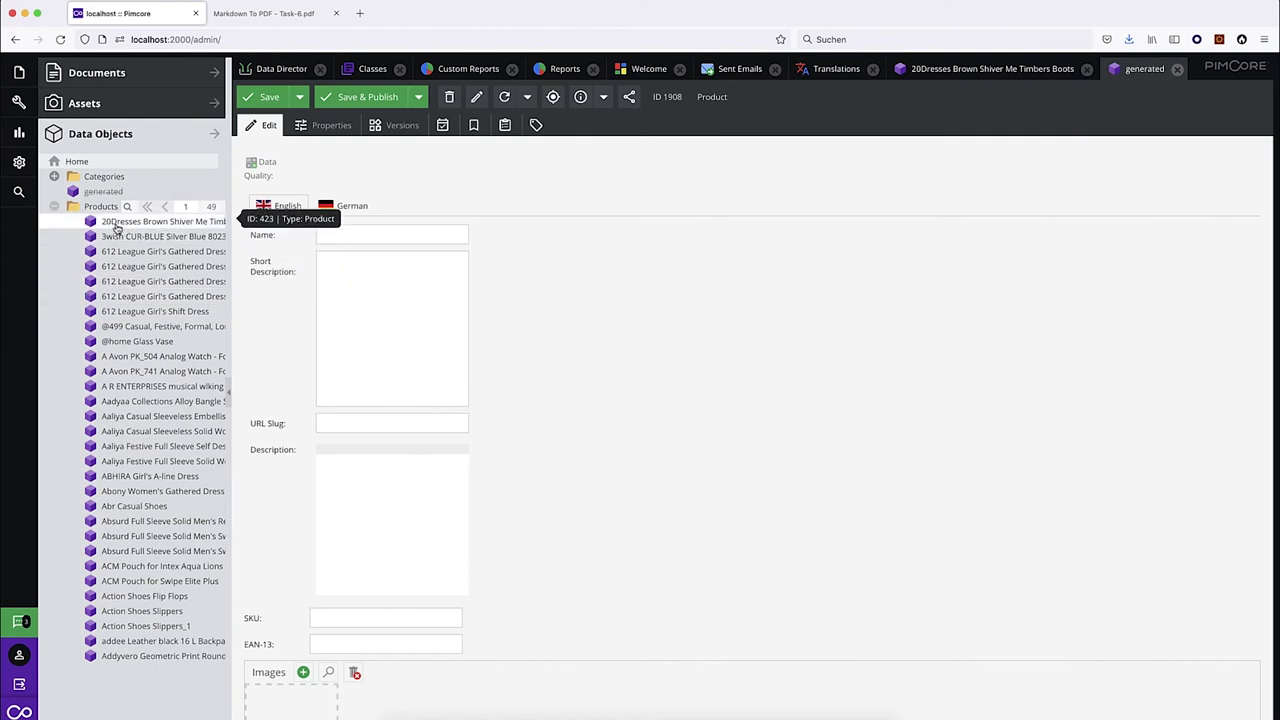
click(367, 74)
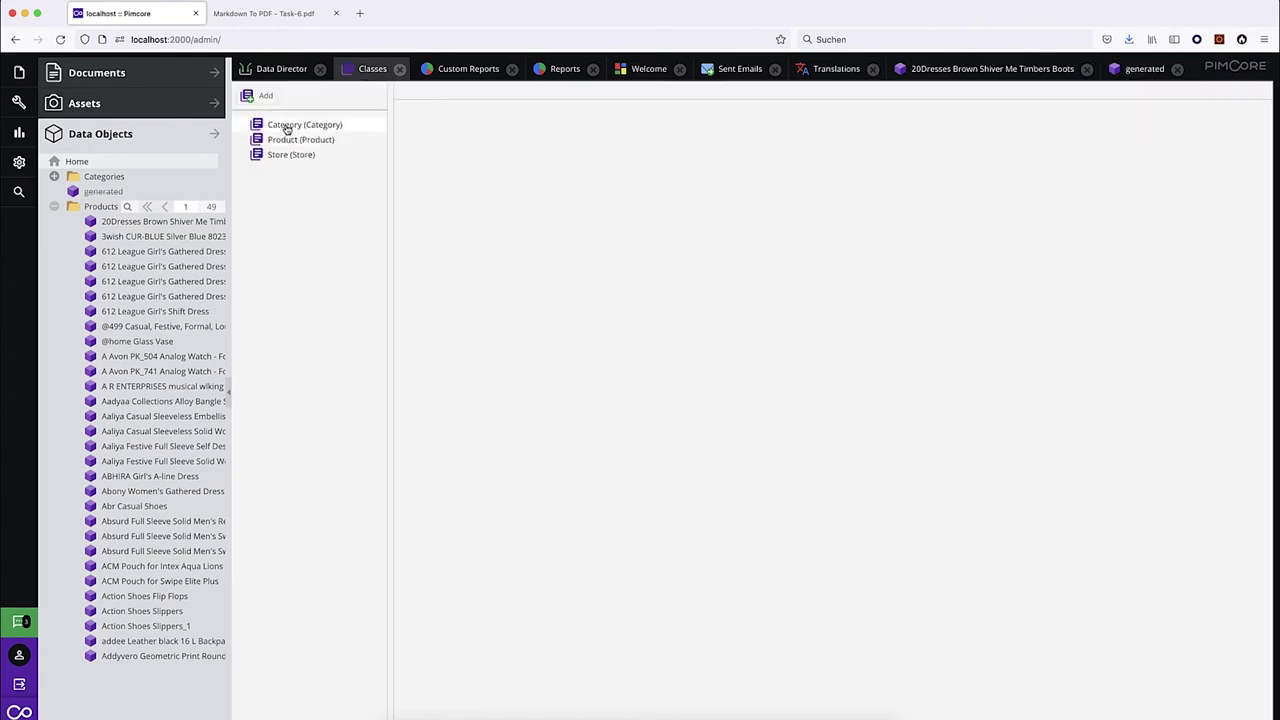
click(278, 139)
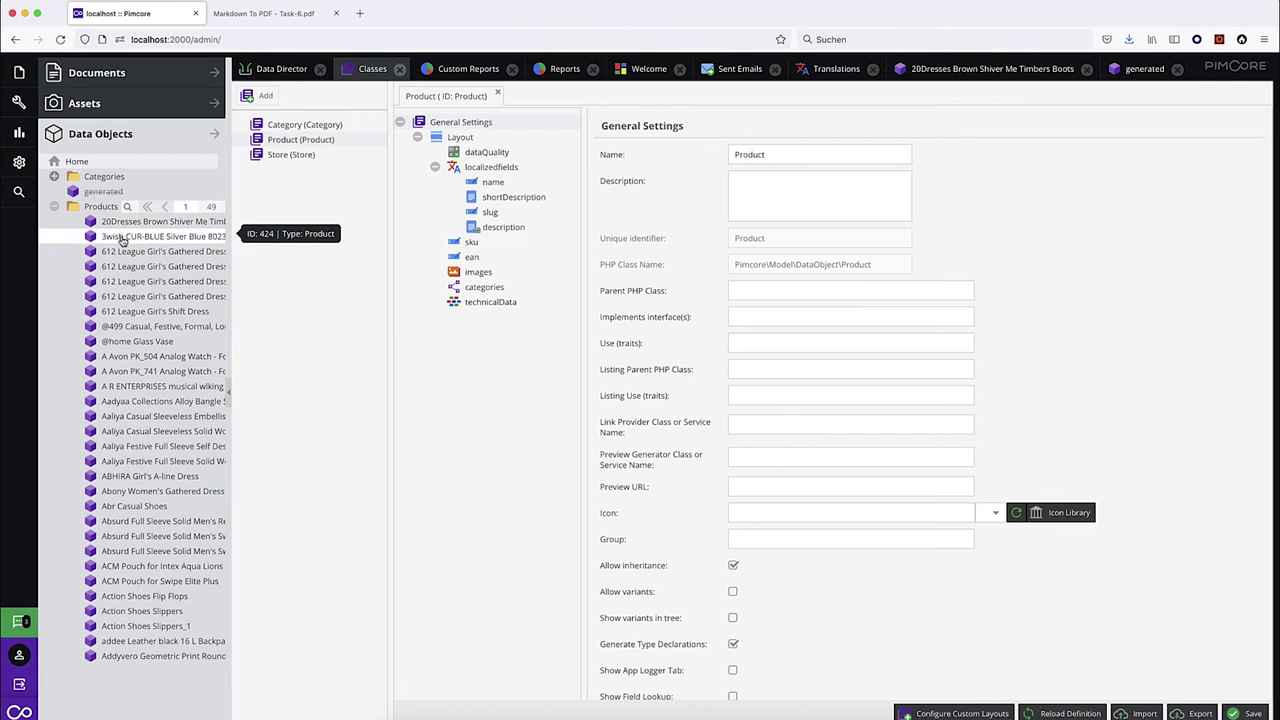
click(103, 192)
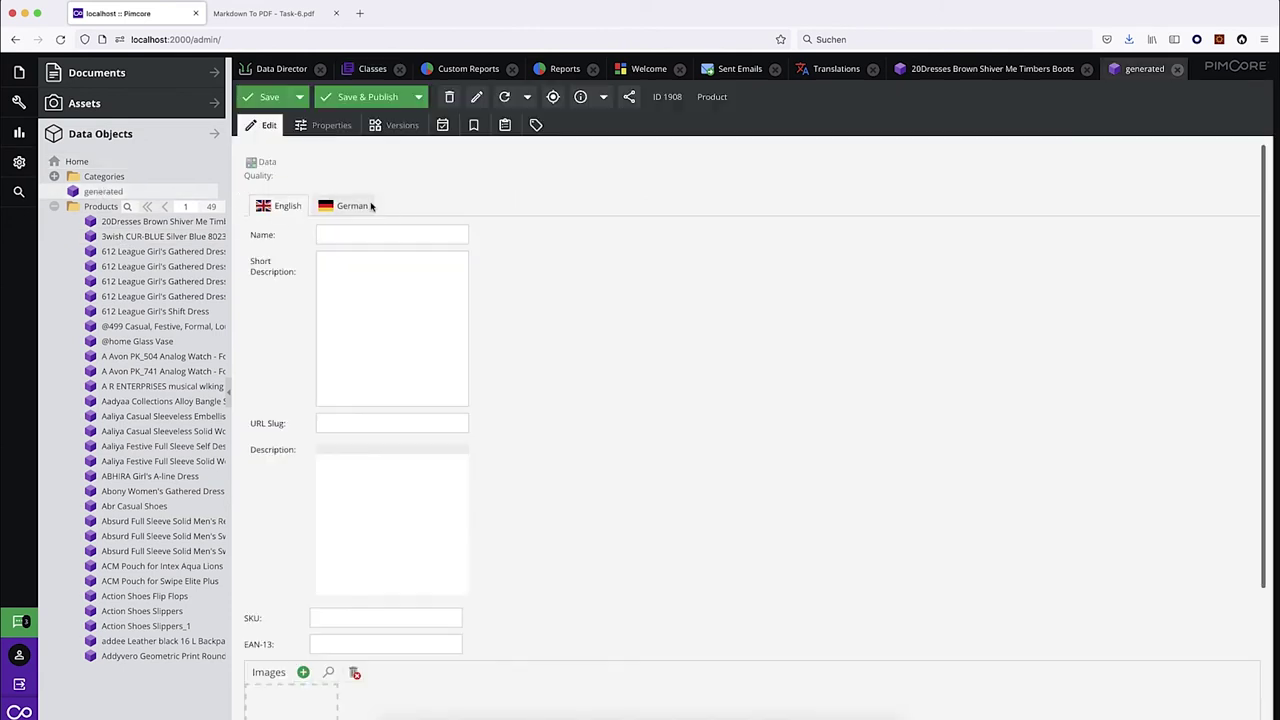
click(130, 220)
click(407, 522)
key(ctrl+a)
key(ctrl+c)
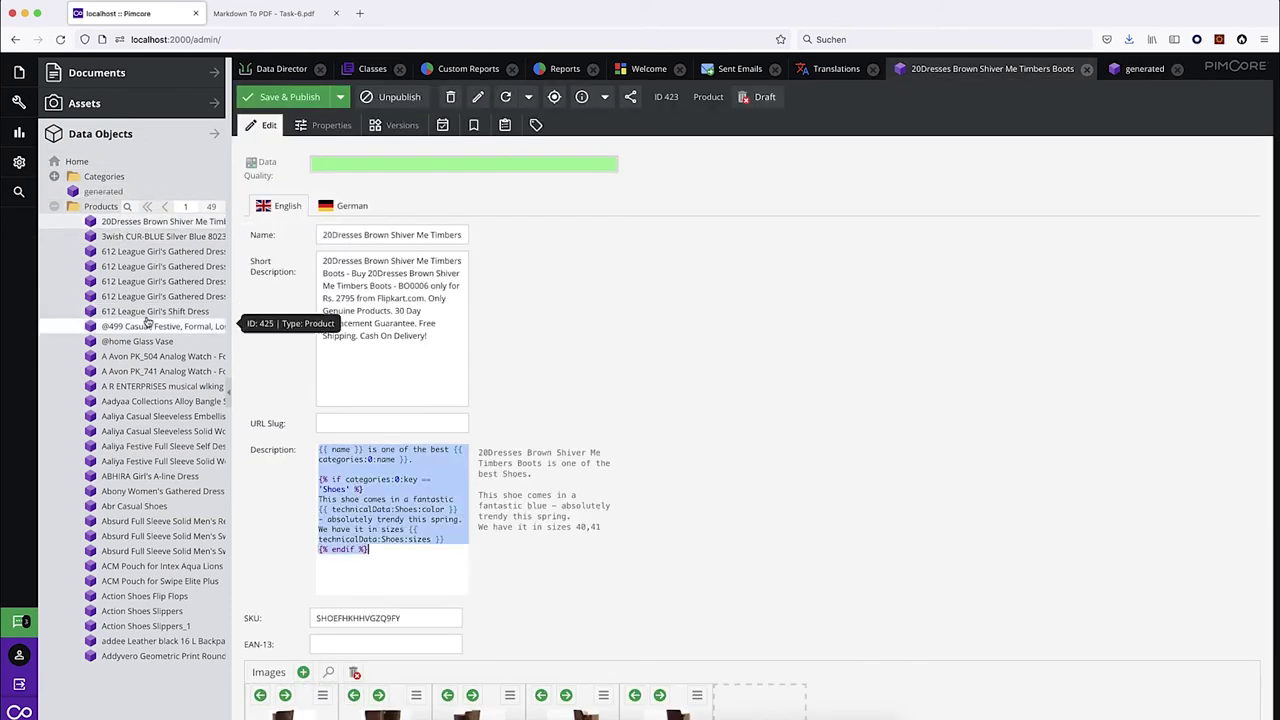
Paste the template into generated's Description and save and publish it.
click(103, 191)
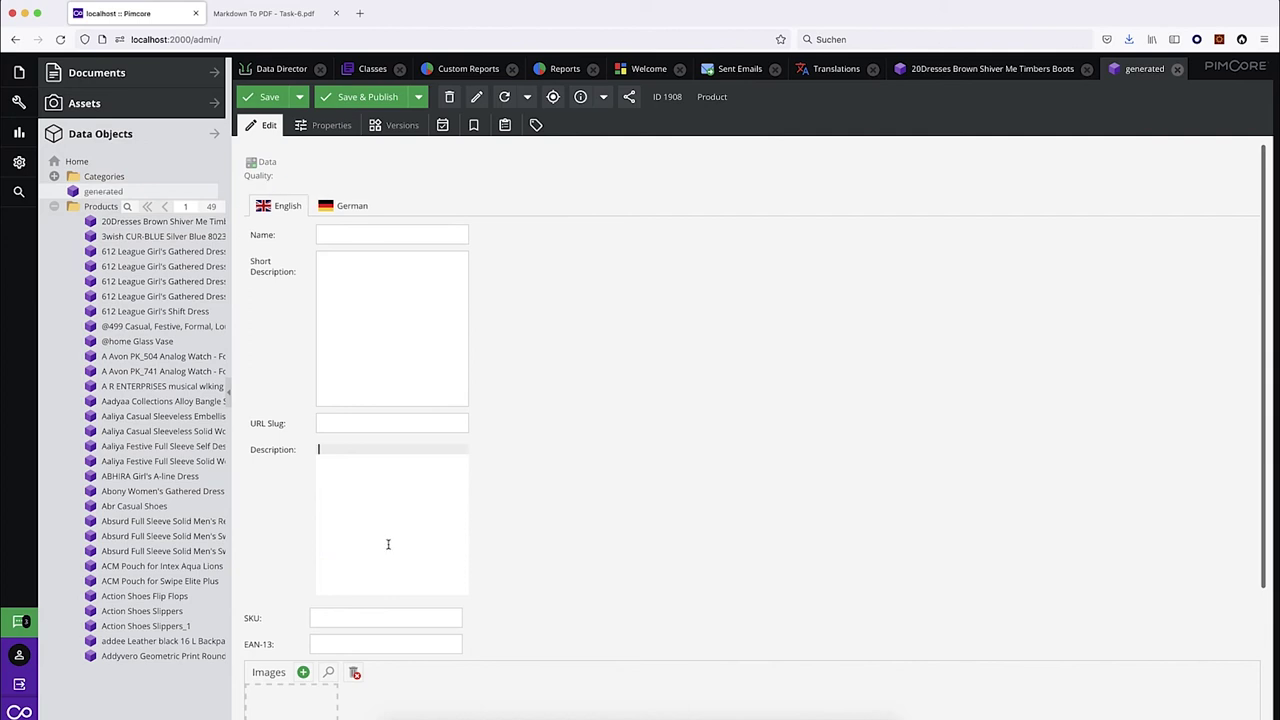
key(ctrl+v)
click(368, 97)
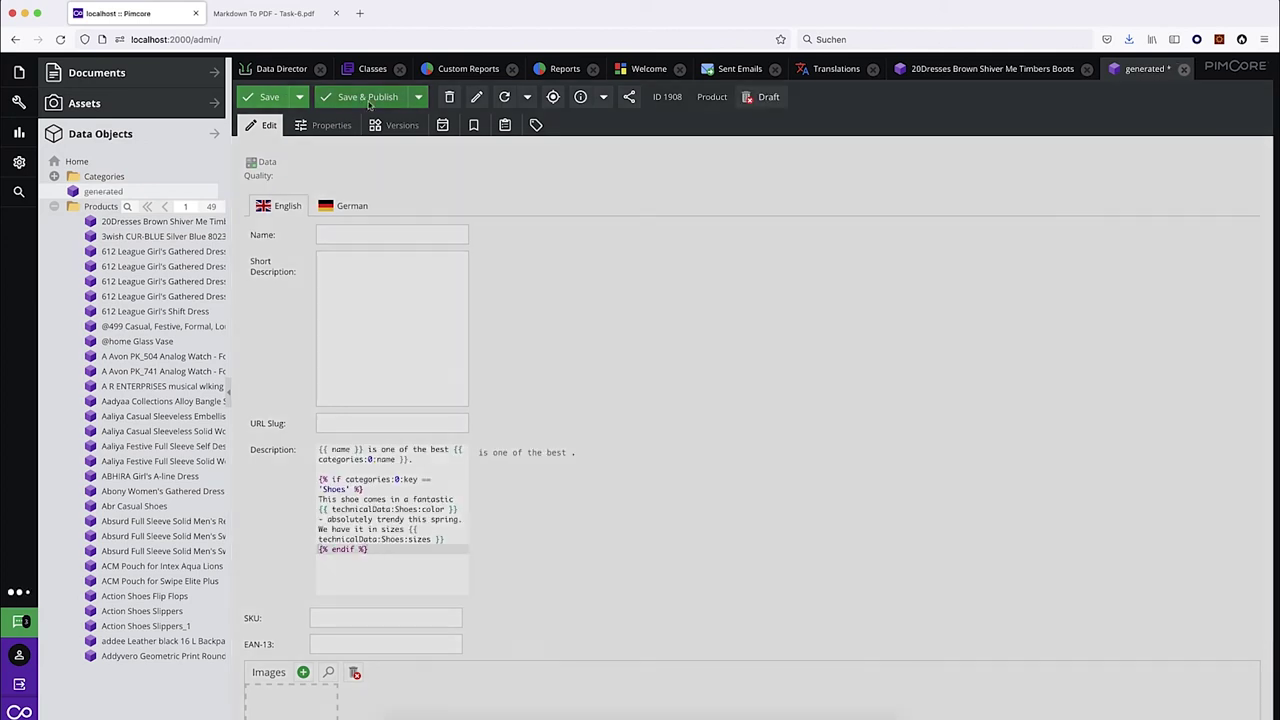
Move the 20Dresses boots under generated, clear its own Description, save and reload it.
drag(160, 221, 103, 193)
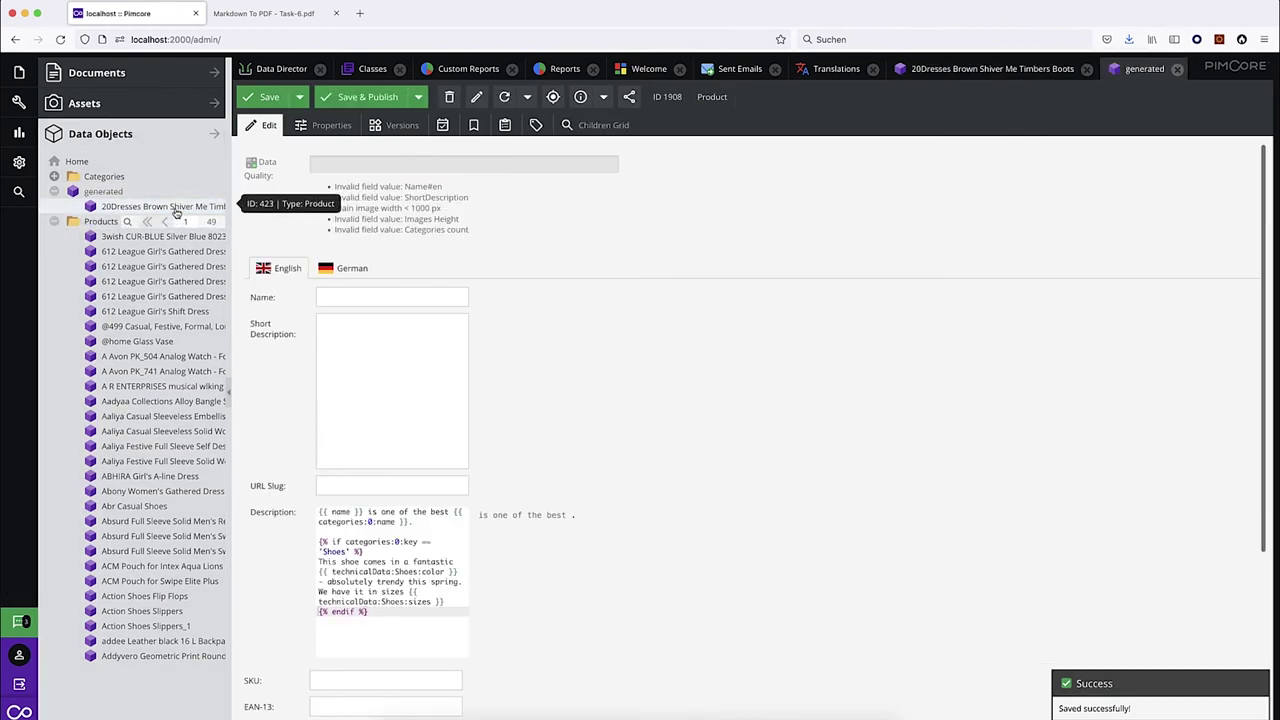
click(175, 207)
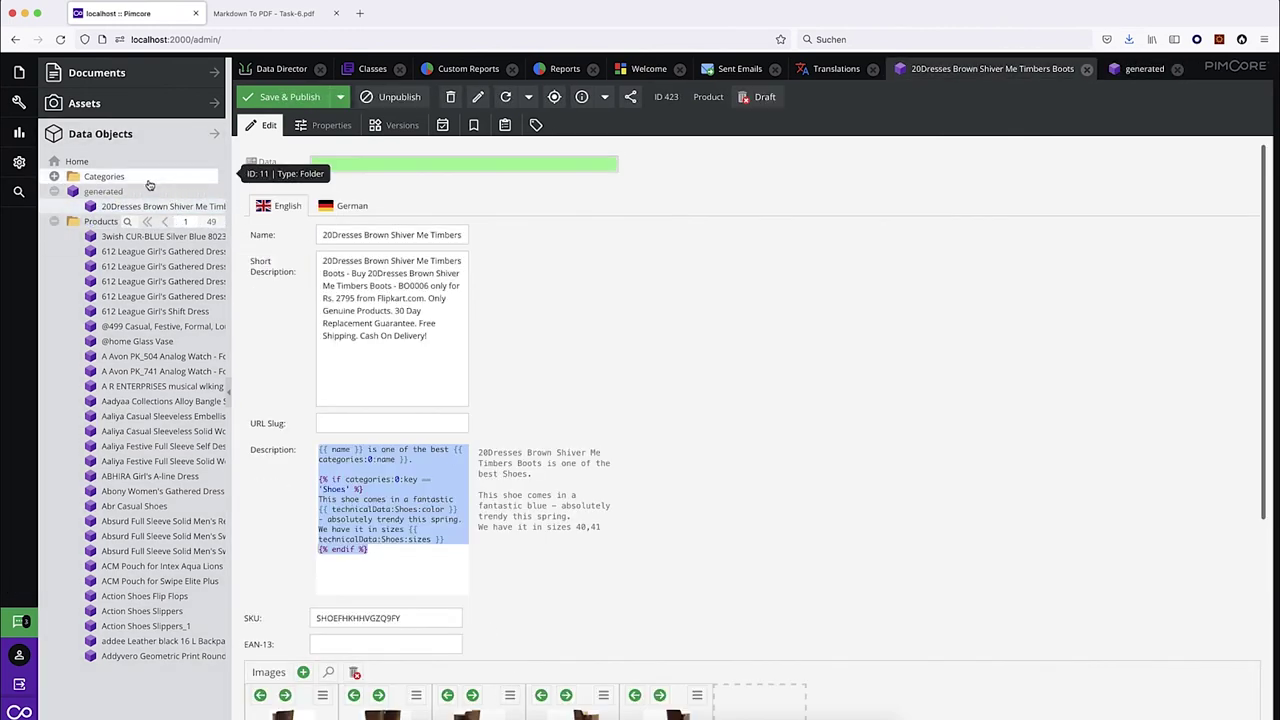
key(BackSpace)
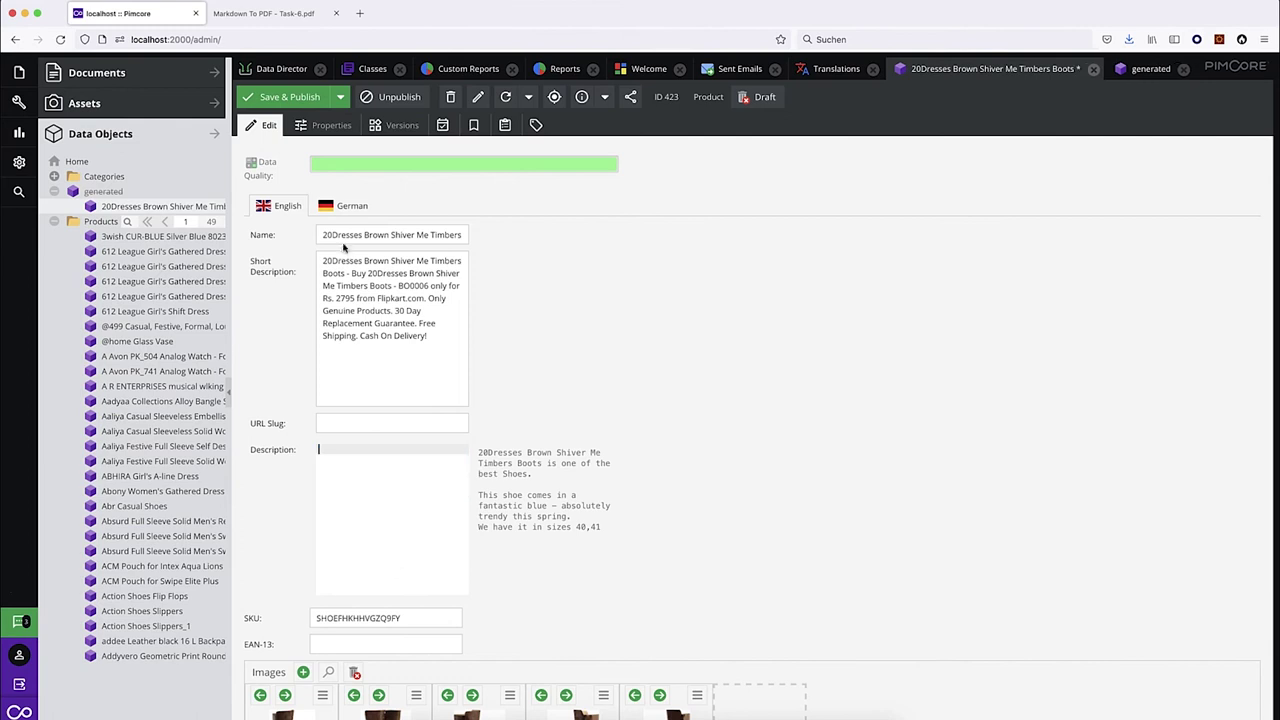
click(312, 99)
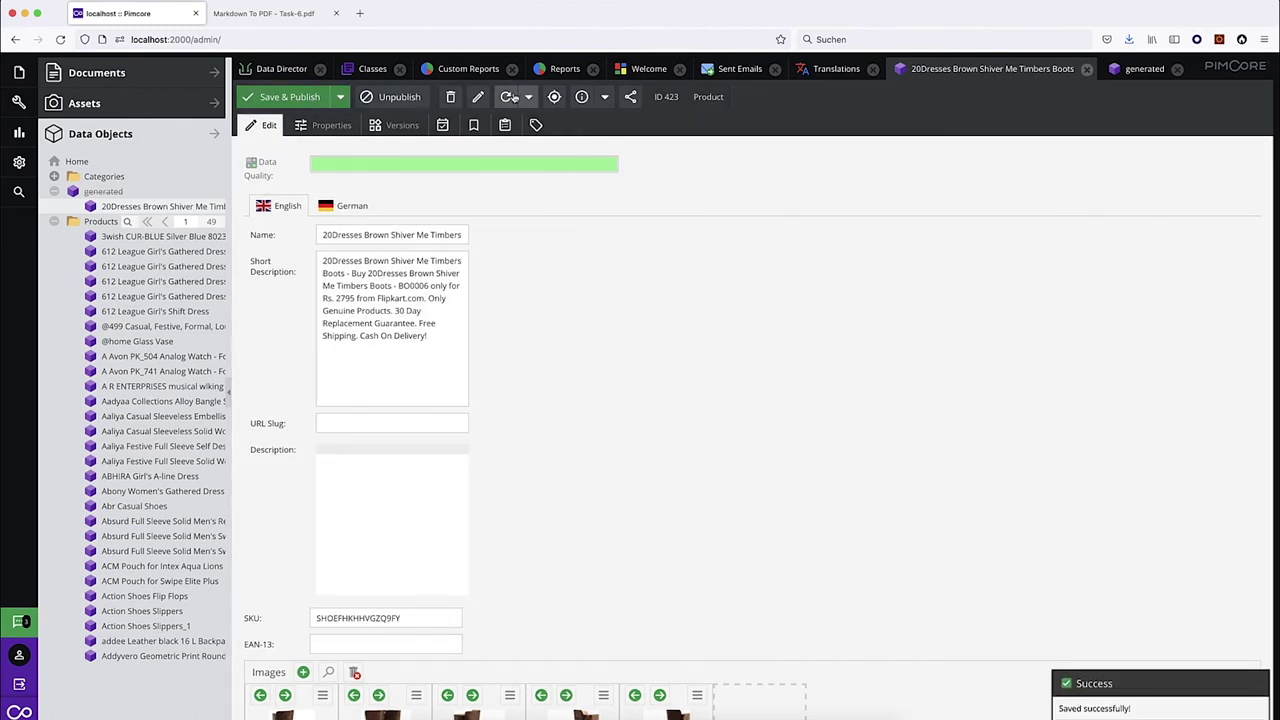
click(508, 96)
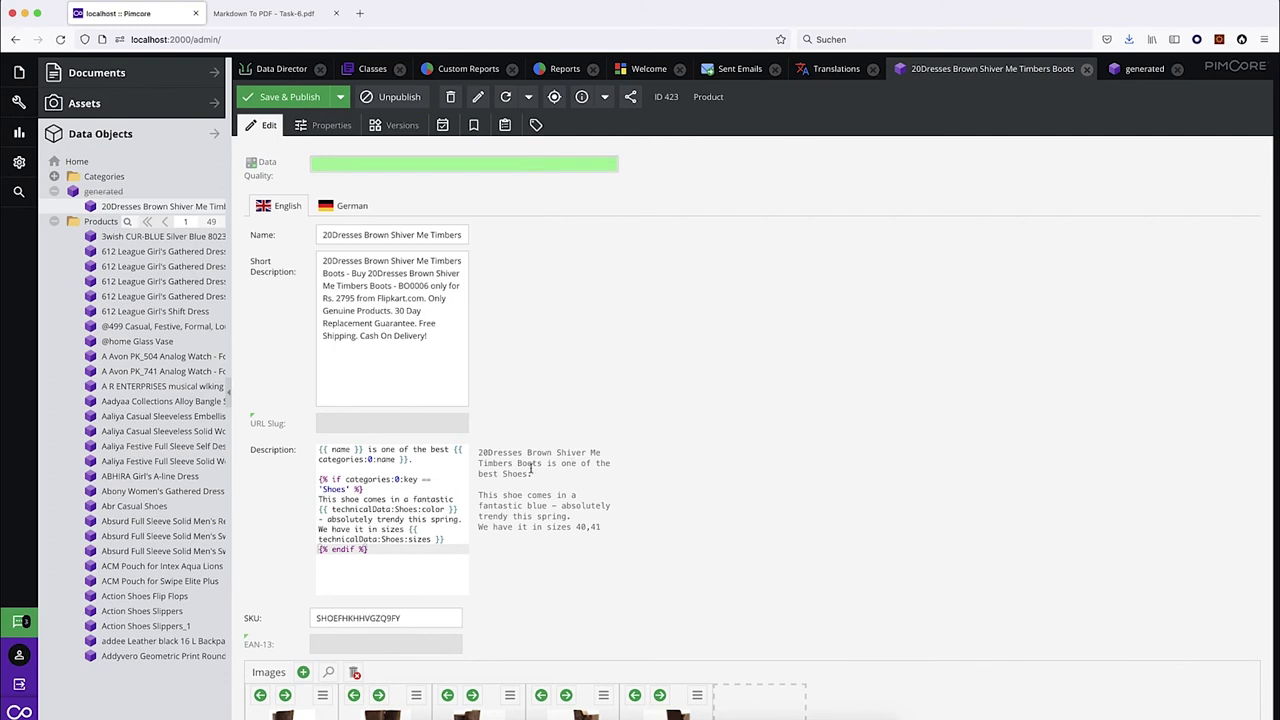
drag(478, 455, 590, 540)
click(686, 436)
Move the 3wish watch under generated and open it.
click(103, 193)
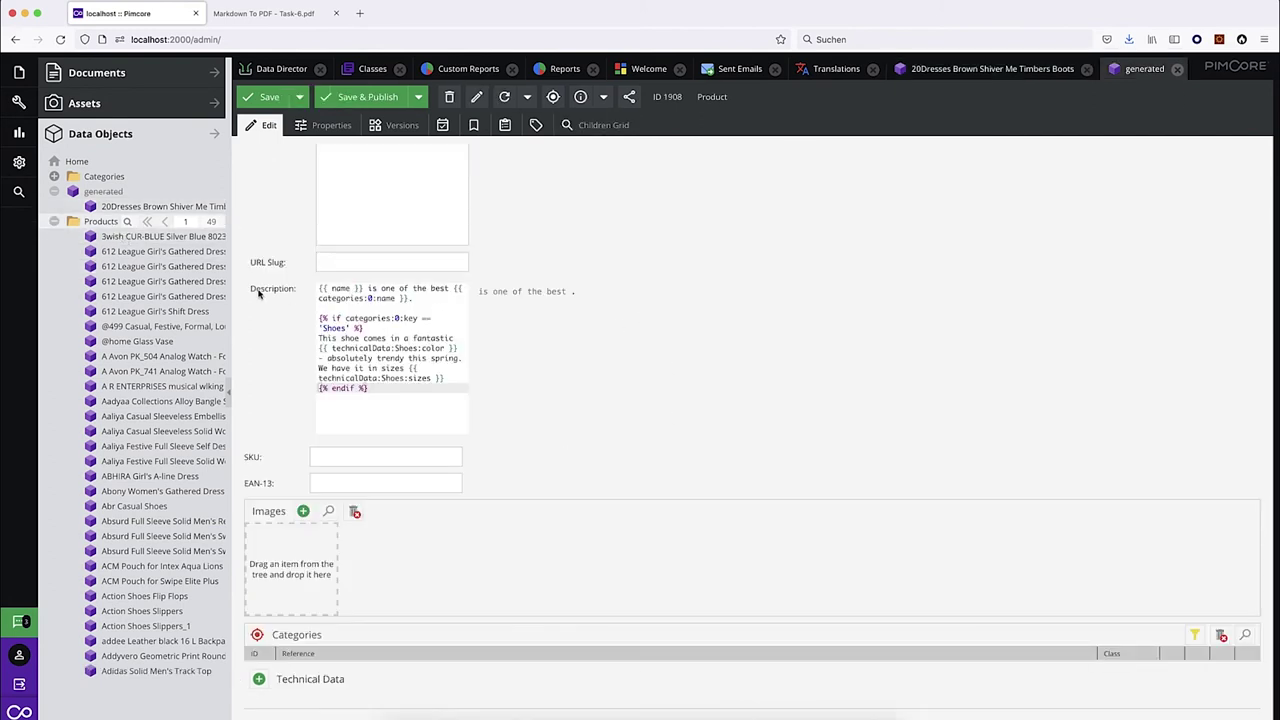
drag(128, 242, 95, 192)
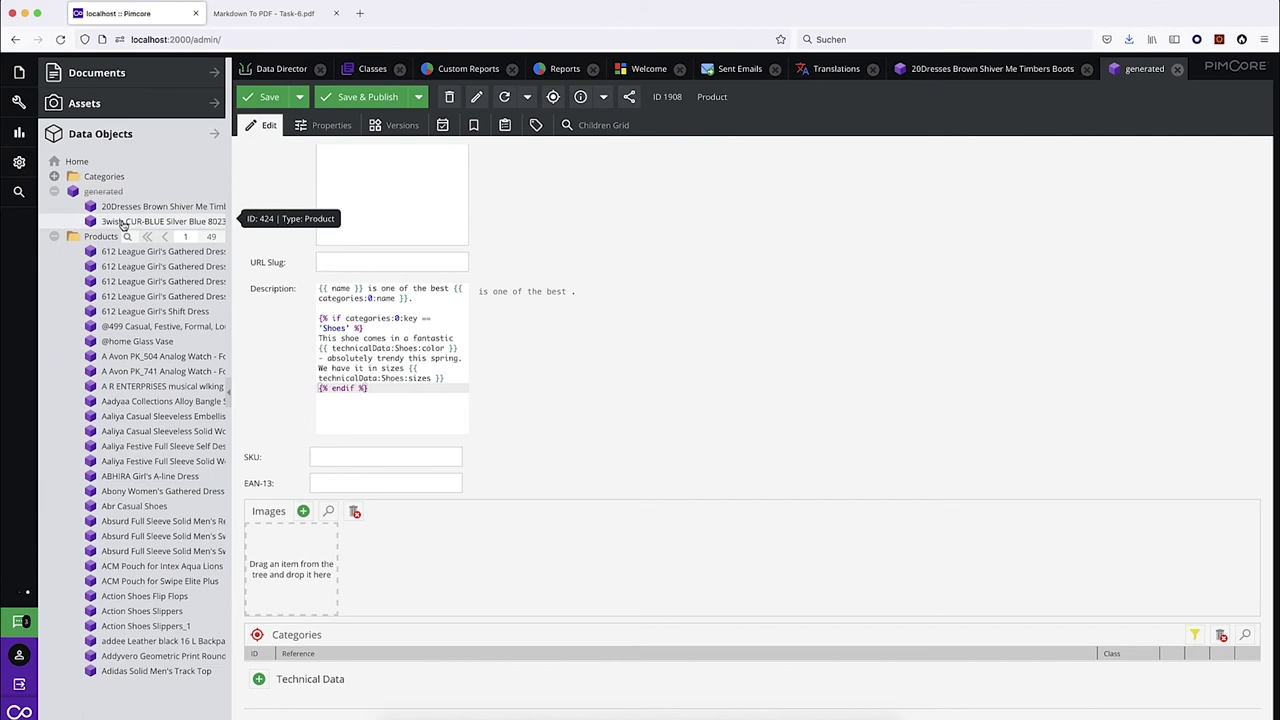
click(122, 222)
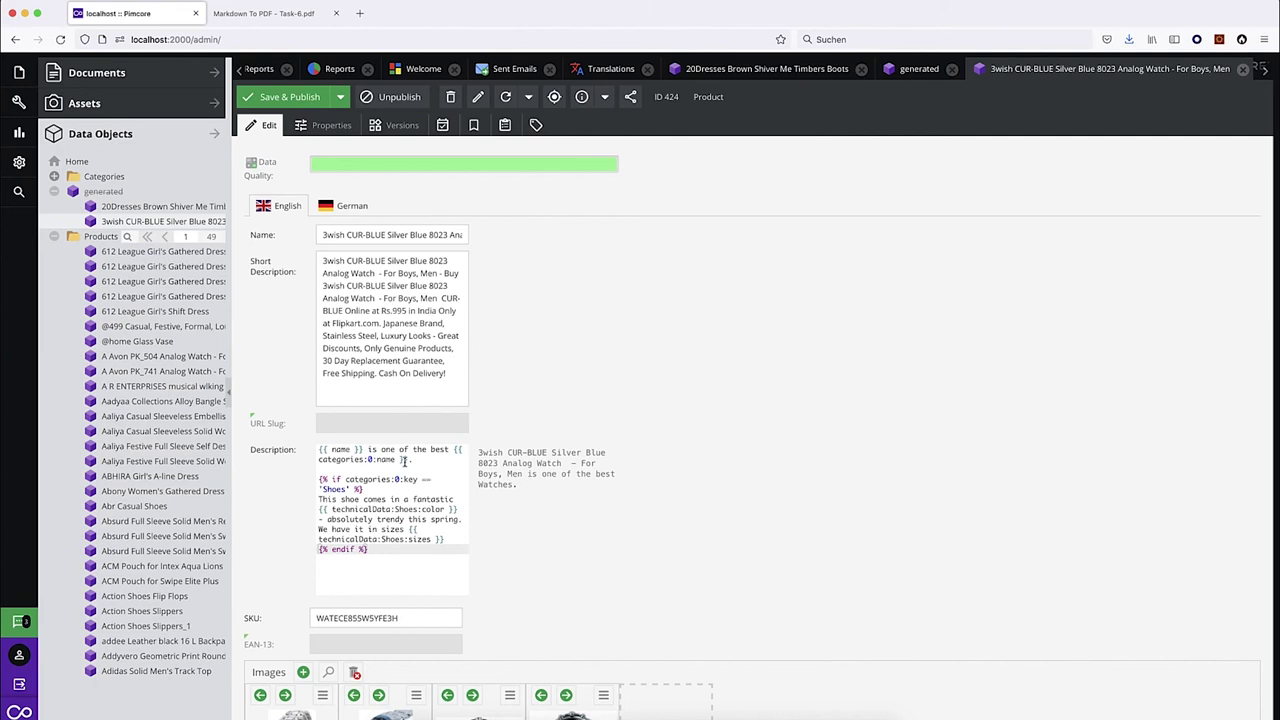
Compare the watch's name with its rendered description preview and the Shoes-only condition.
drag(478, 453, 551, 478)
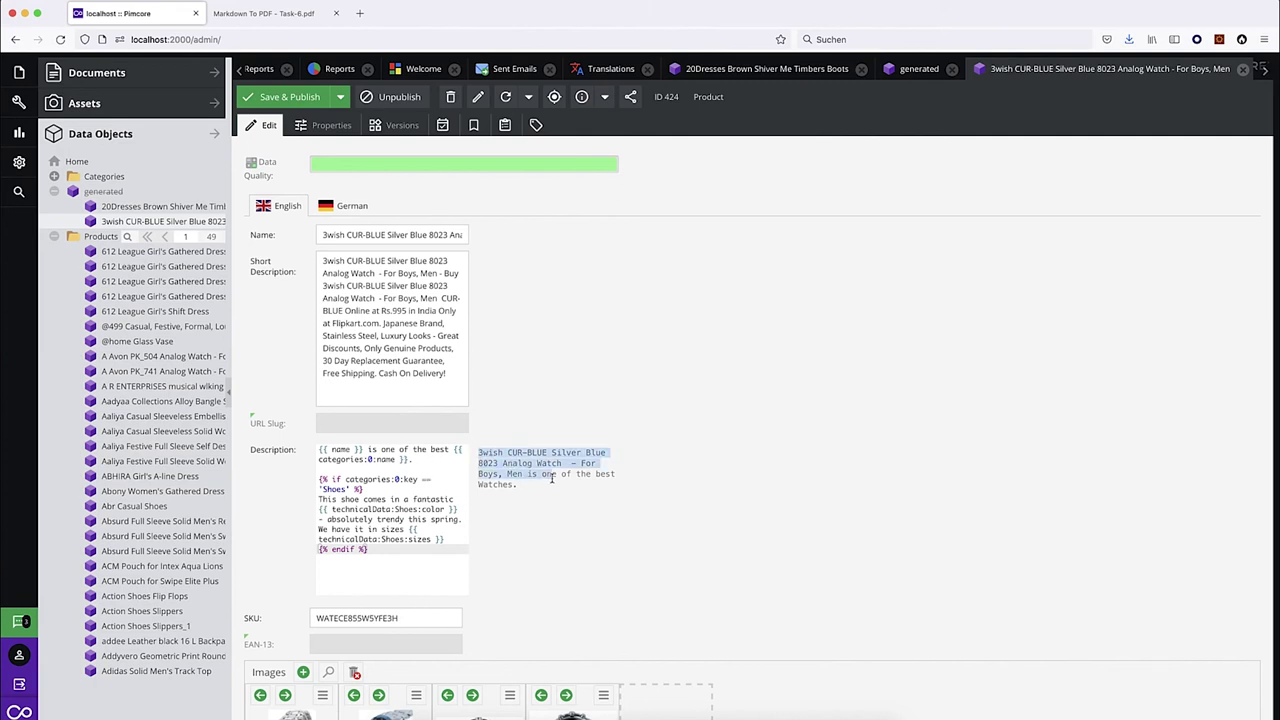
drag(450, 238, 569, 244)
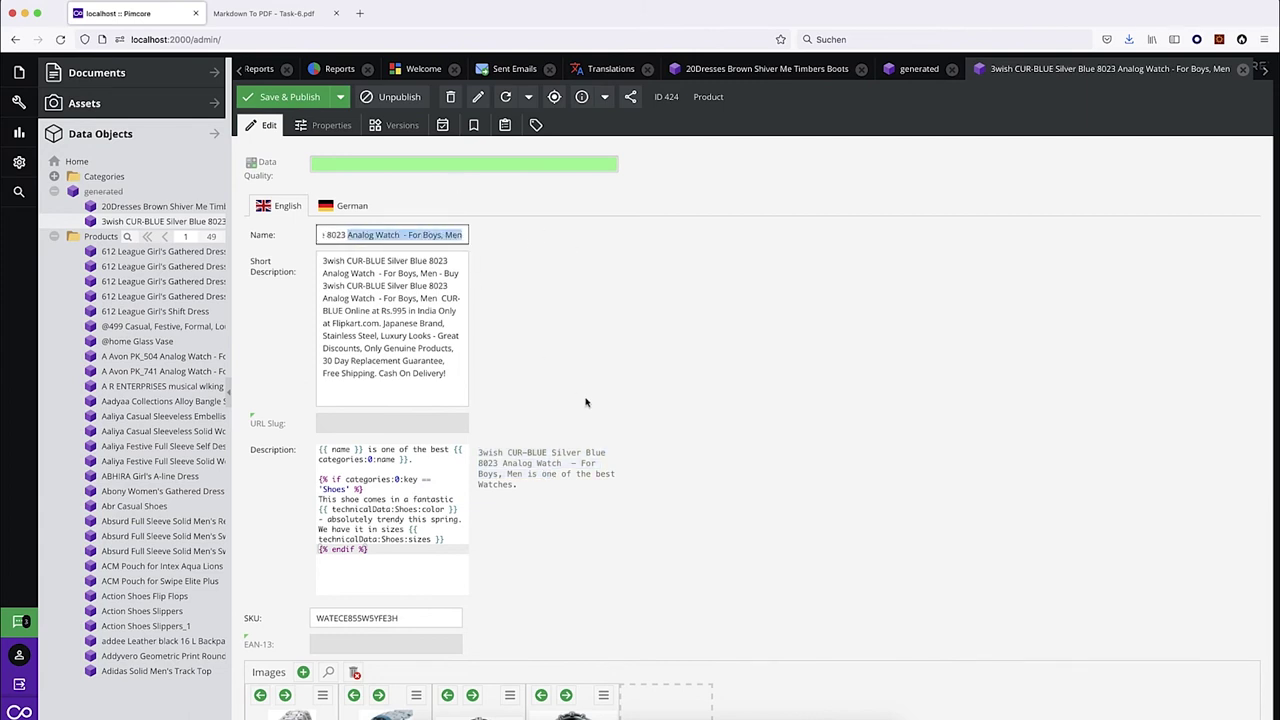
drag(524, 474, 480, 456)
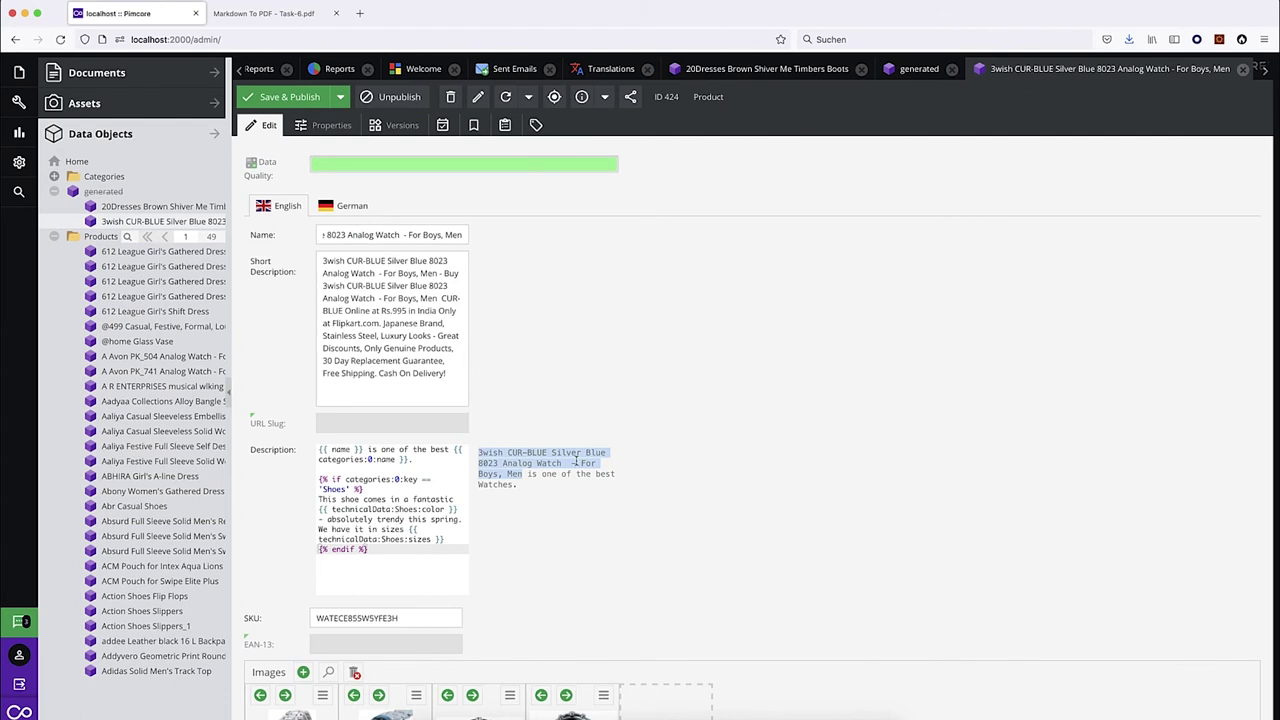
scroll(555, 511, down, 4)
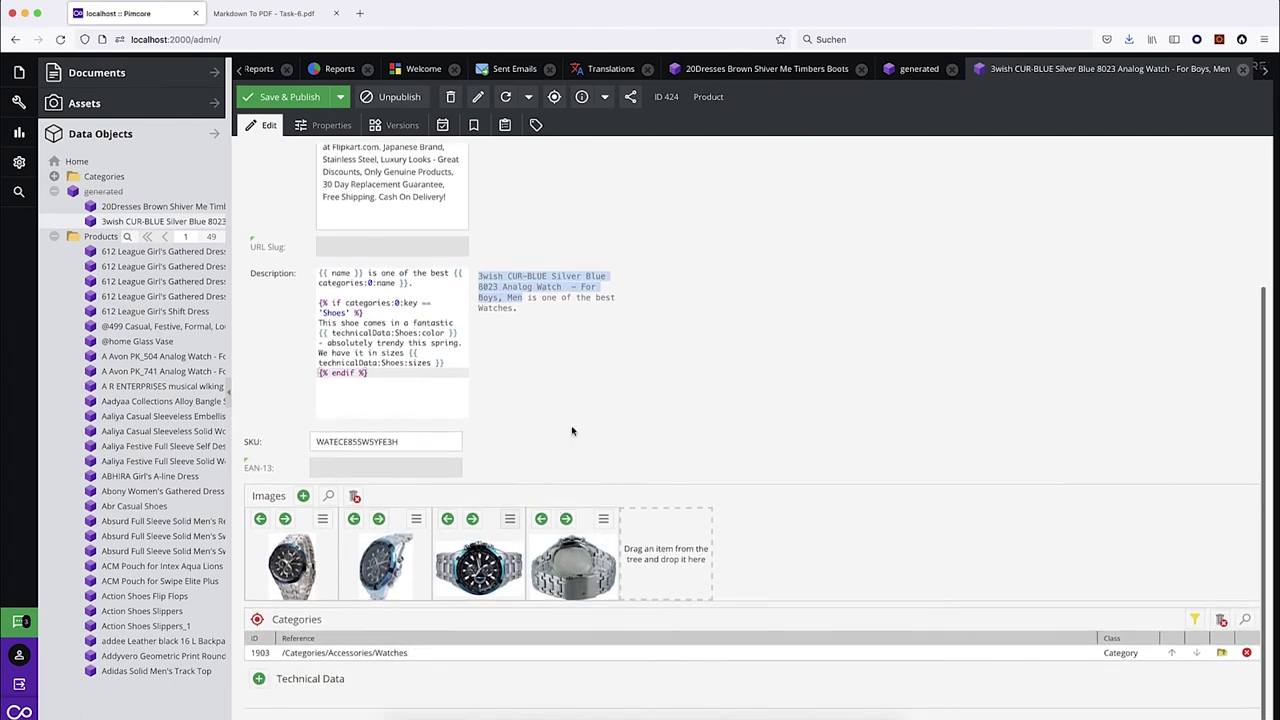
drag(319, 302, 379, 312)
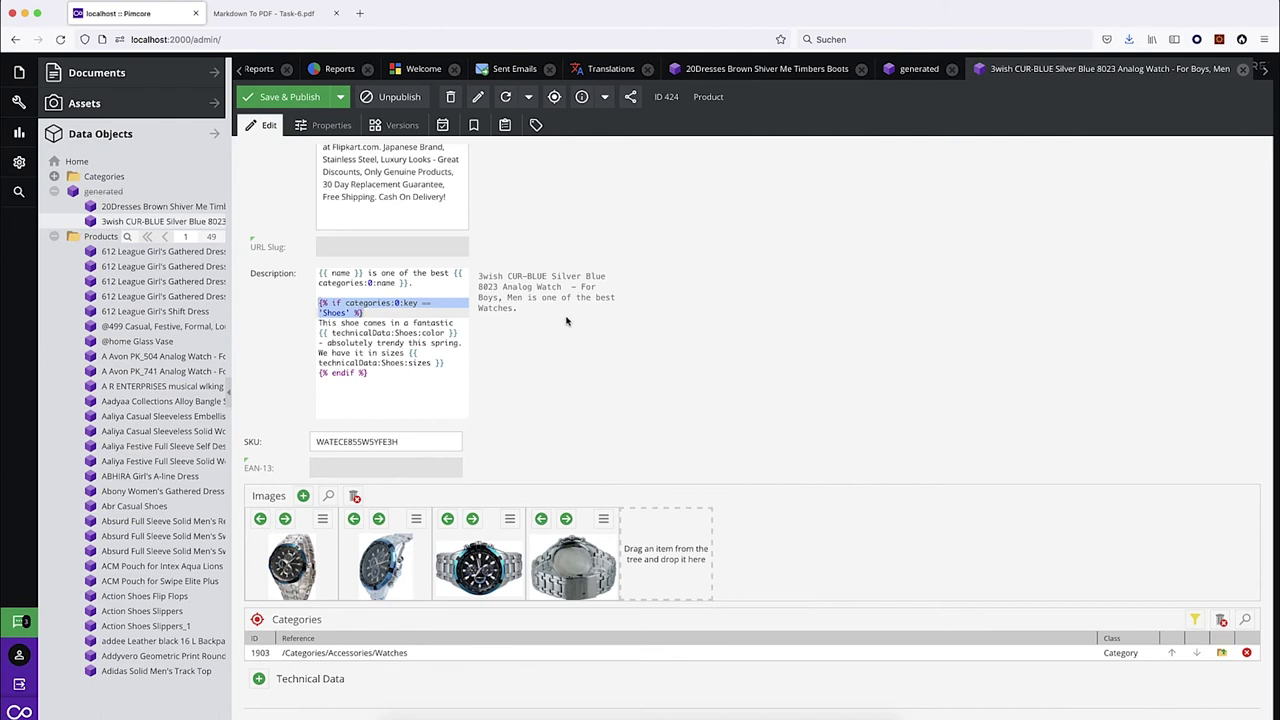
scroll(565, 322, up, 3)
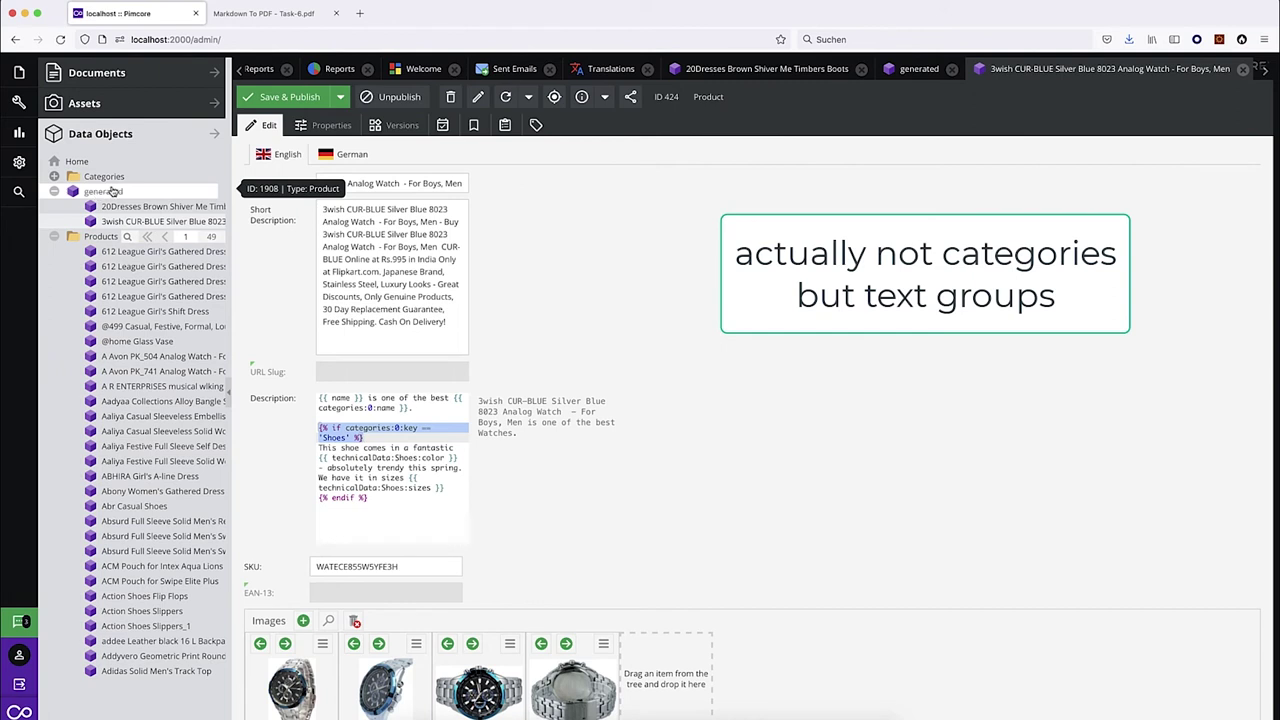
Create a new Product named 'otherProduct' under generated.
right_click(113, 192)
mouse_move(168, 200)
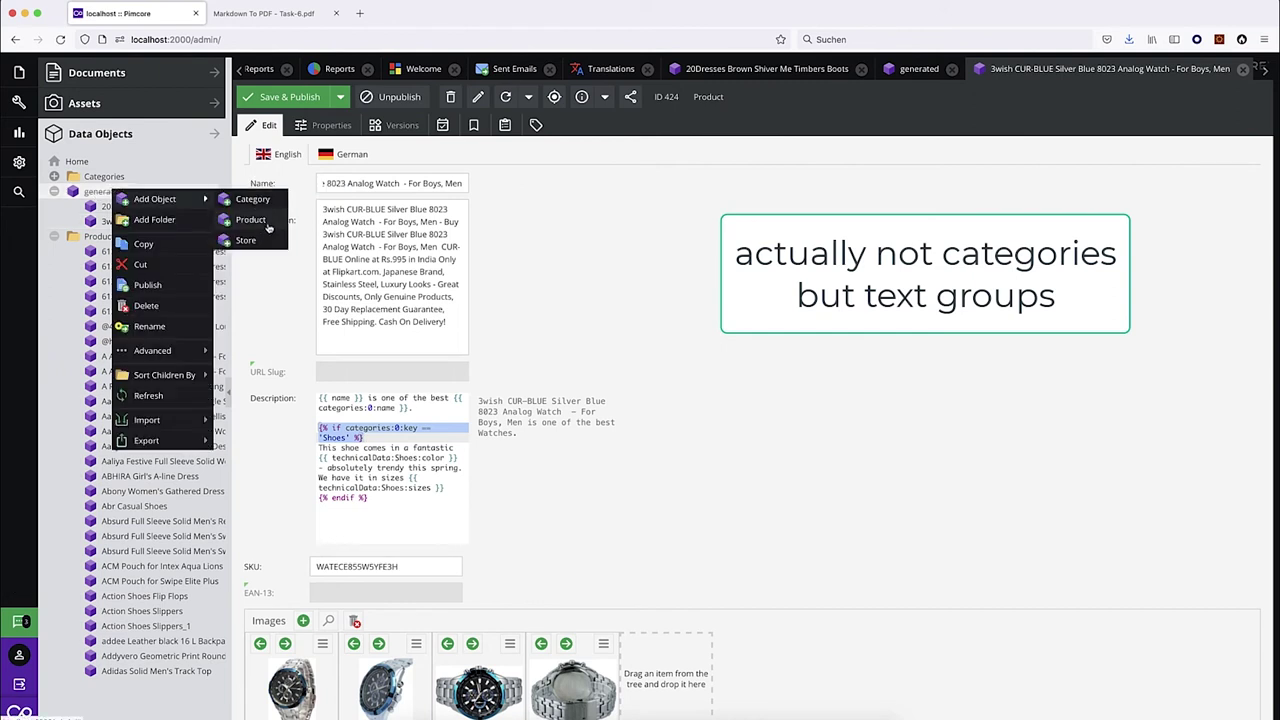
click(262, 224)
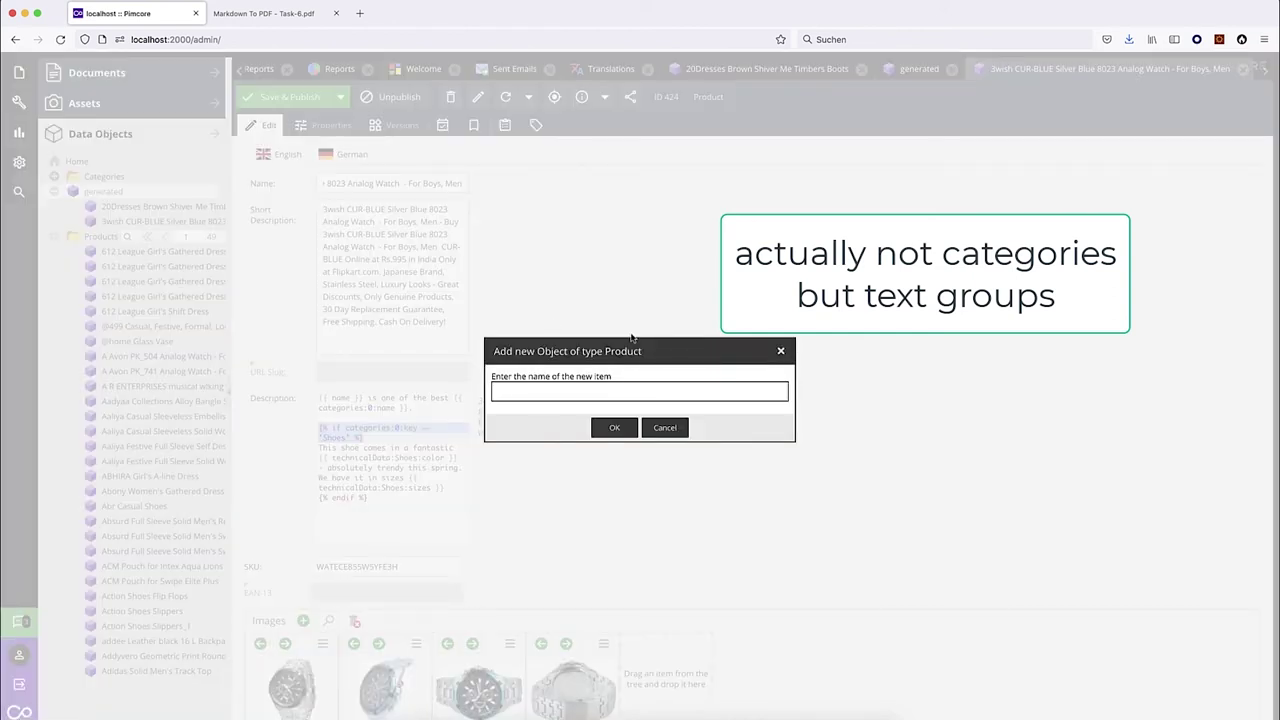
text(other)
text(Product)
key(Return)
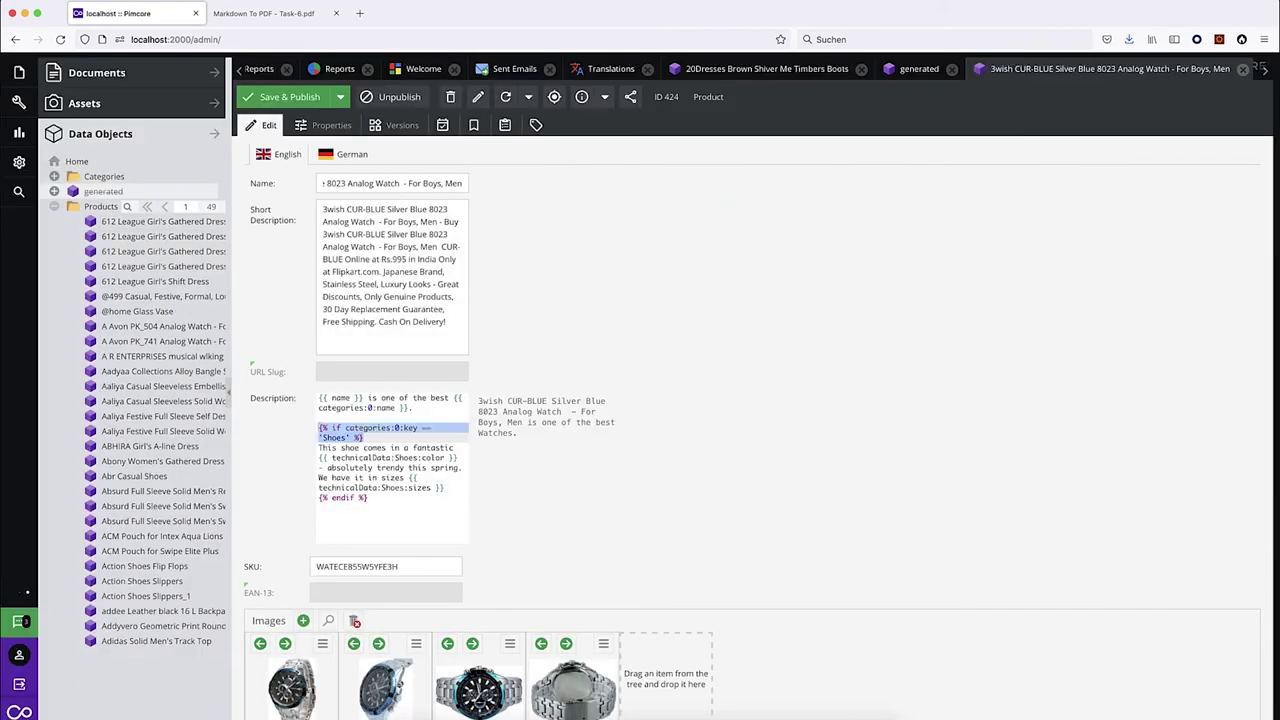
Move the boots under it, set its Description template to 'Test {{ name }}', and publish.
drag(134, 213, 133, 240)
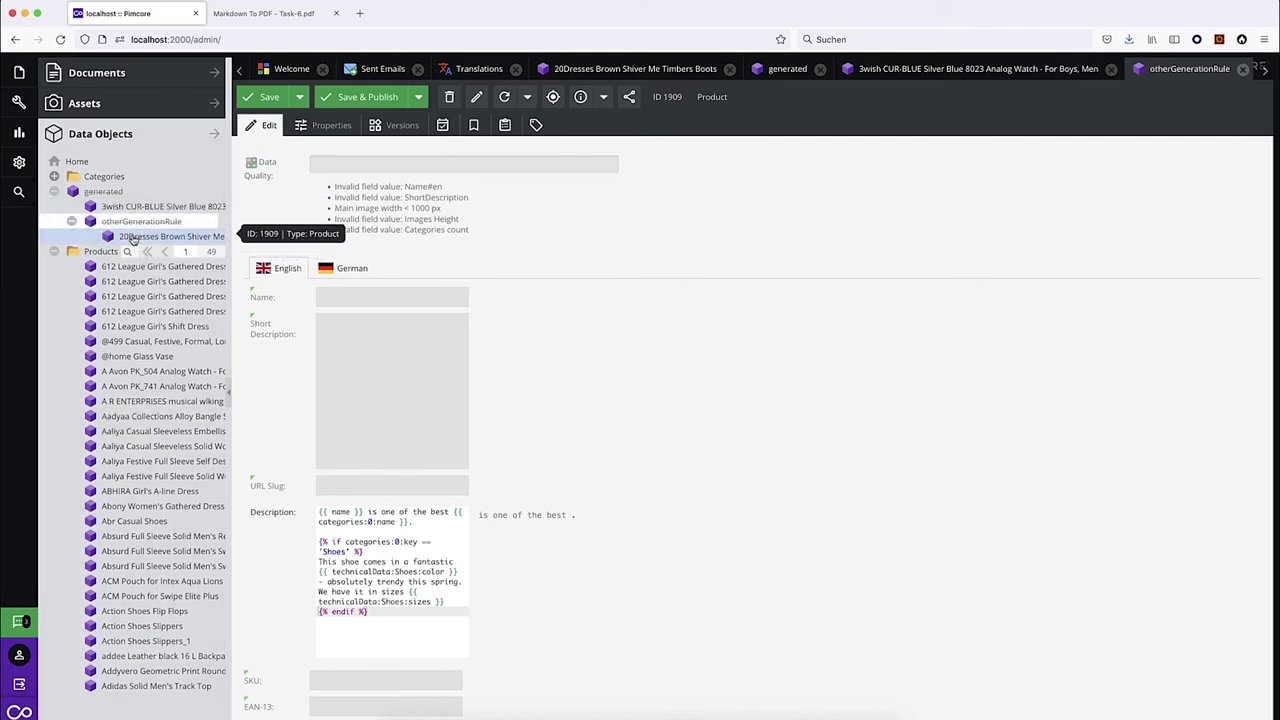
drag(391, 616, 293, 508)
text(Test)
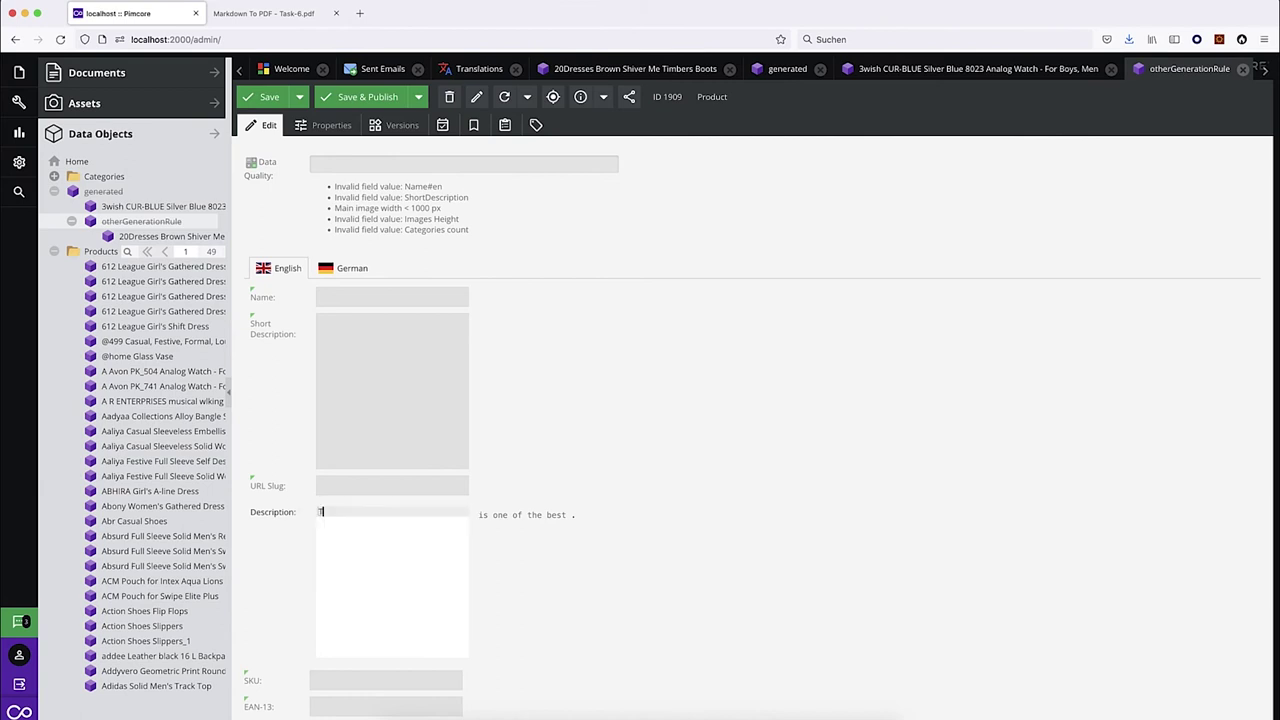
text(name }})
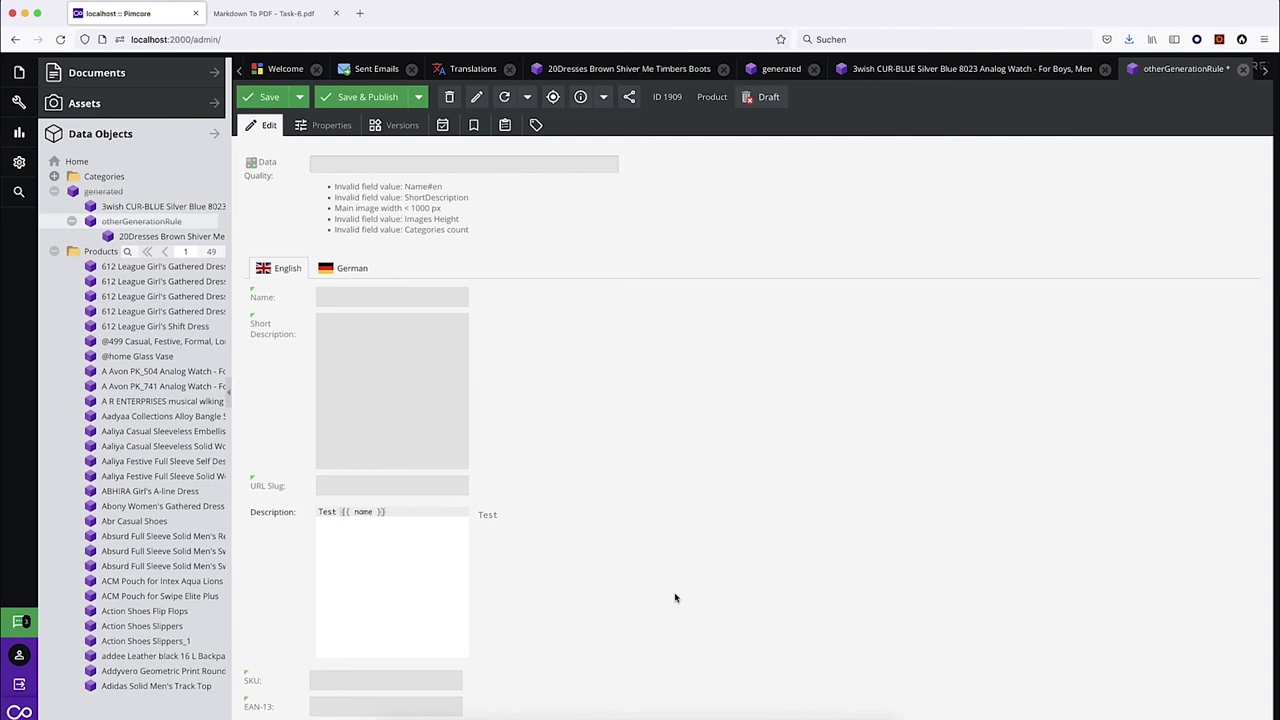
click(372, 97)
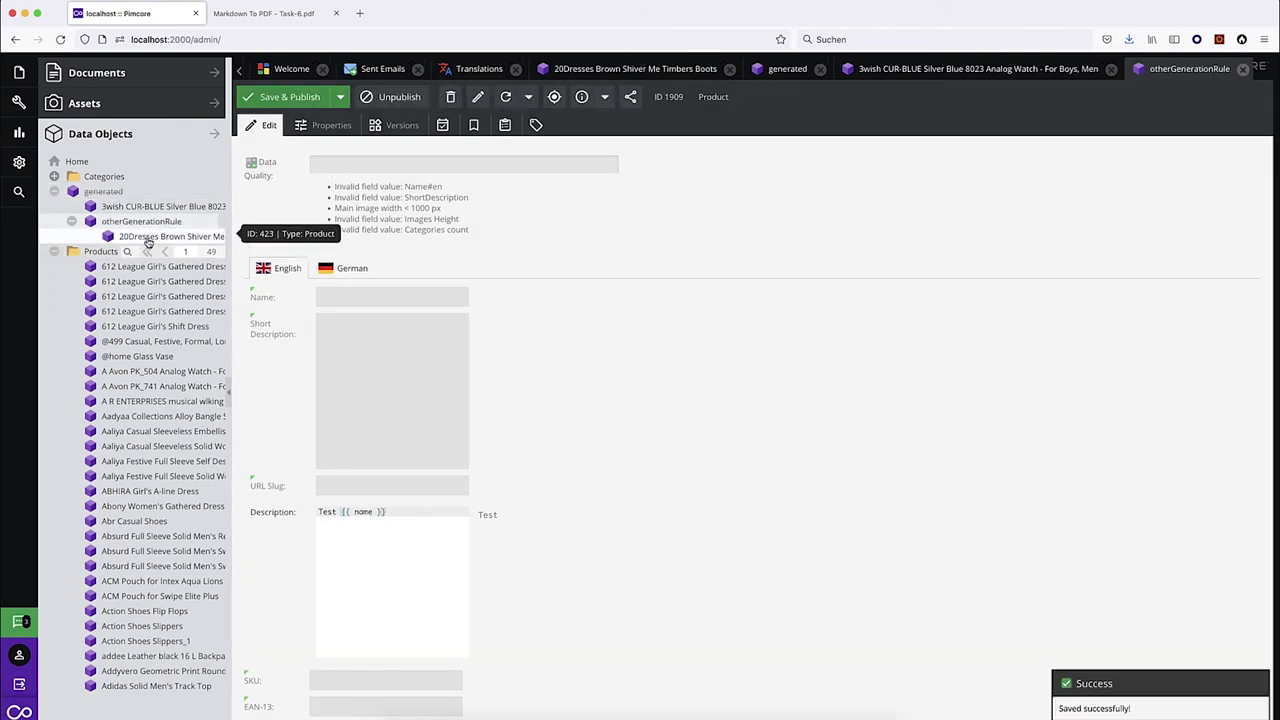
Reload the 20Dresses boots product to see the new inherited description.
click(140, 238)
click(505, 97)
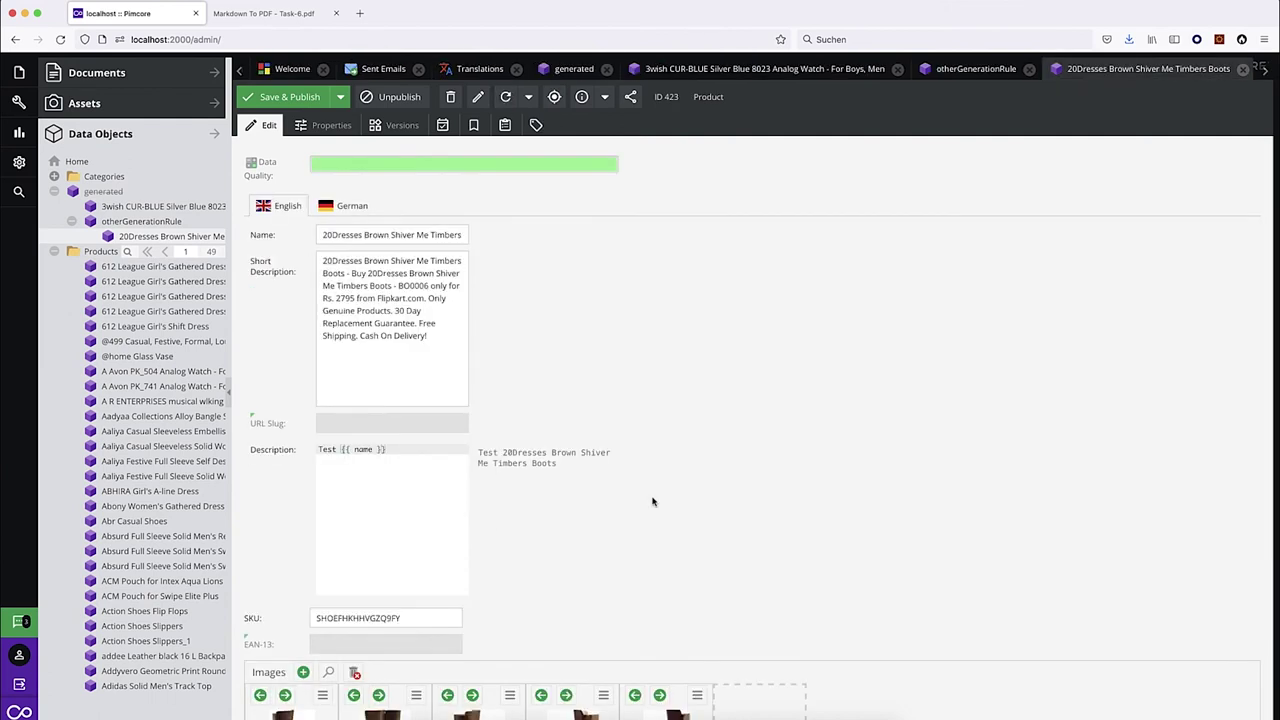
click(403, 474)
Replace the boots Description with 'My description' and save and publish.
key(super+a)
text(My description)
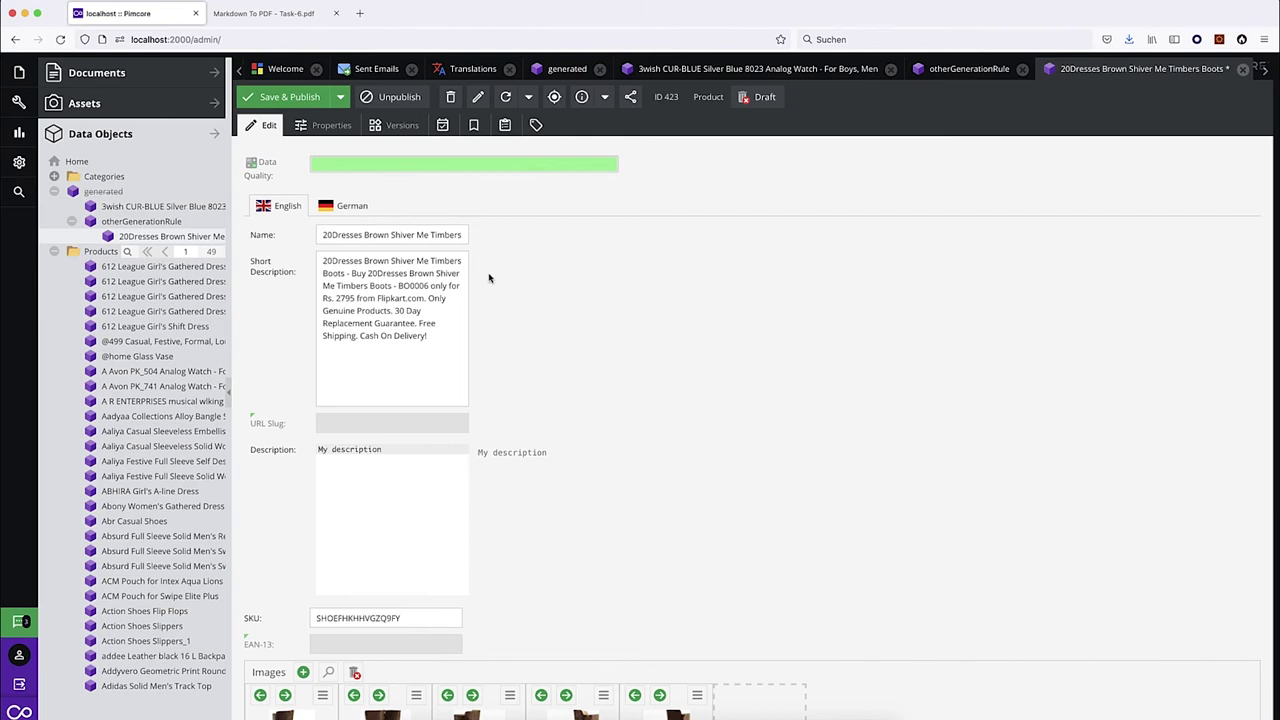
click(290, 96)
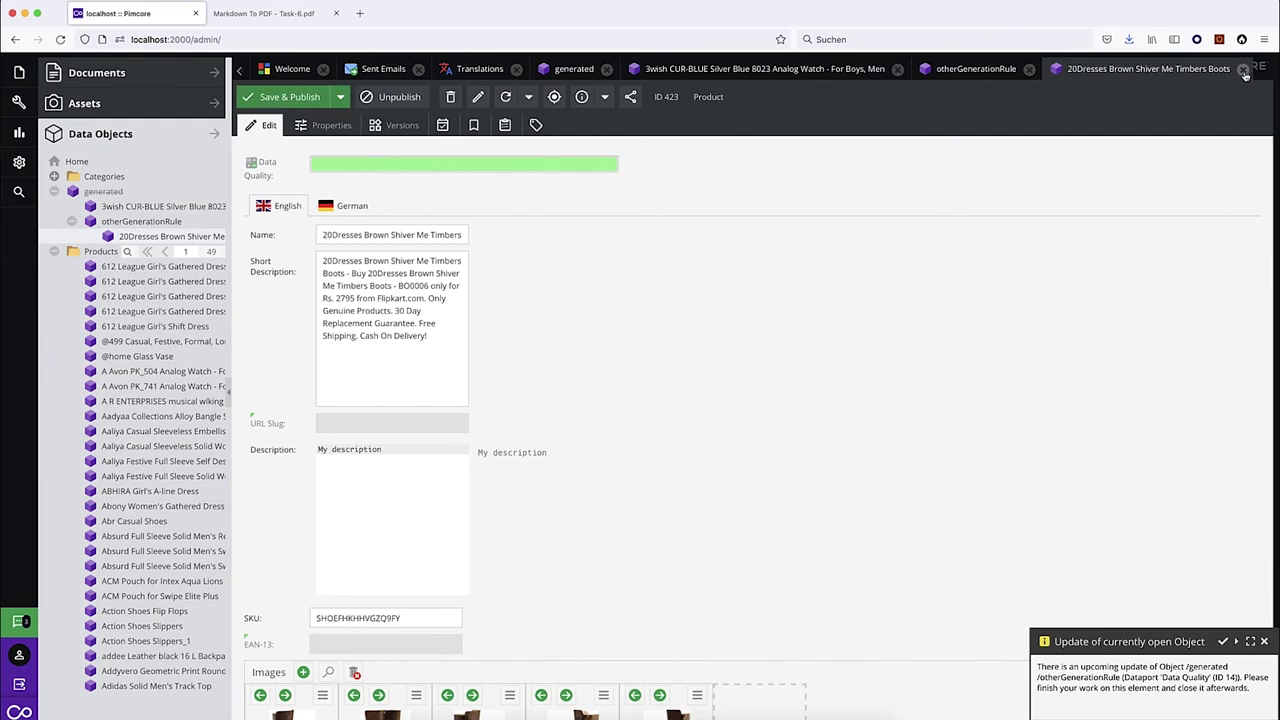
Dismiss the open-object notice and return to the task PDF.
click(1243, 69)
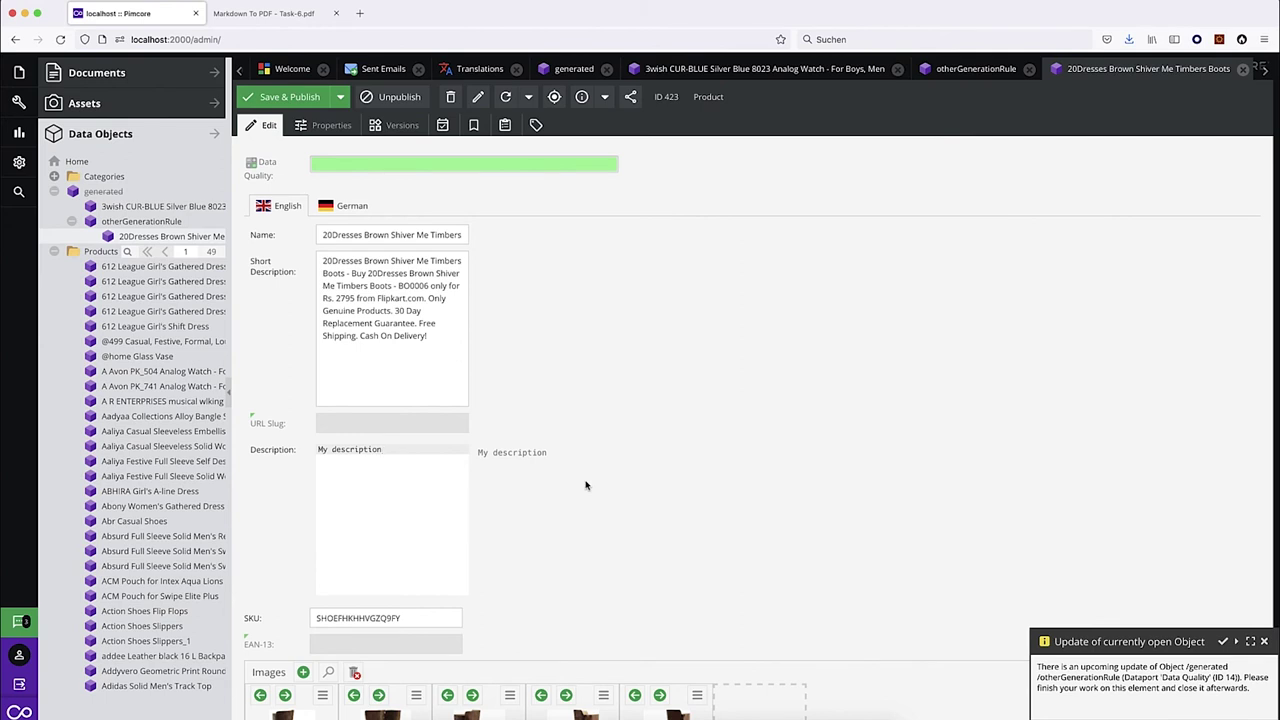
click(1264, 641)
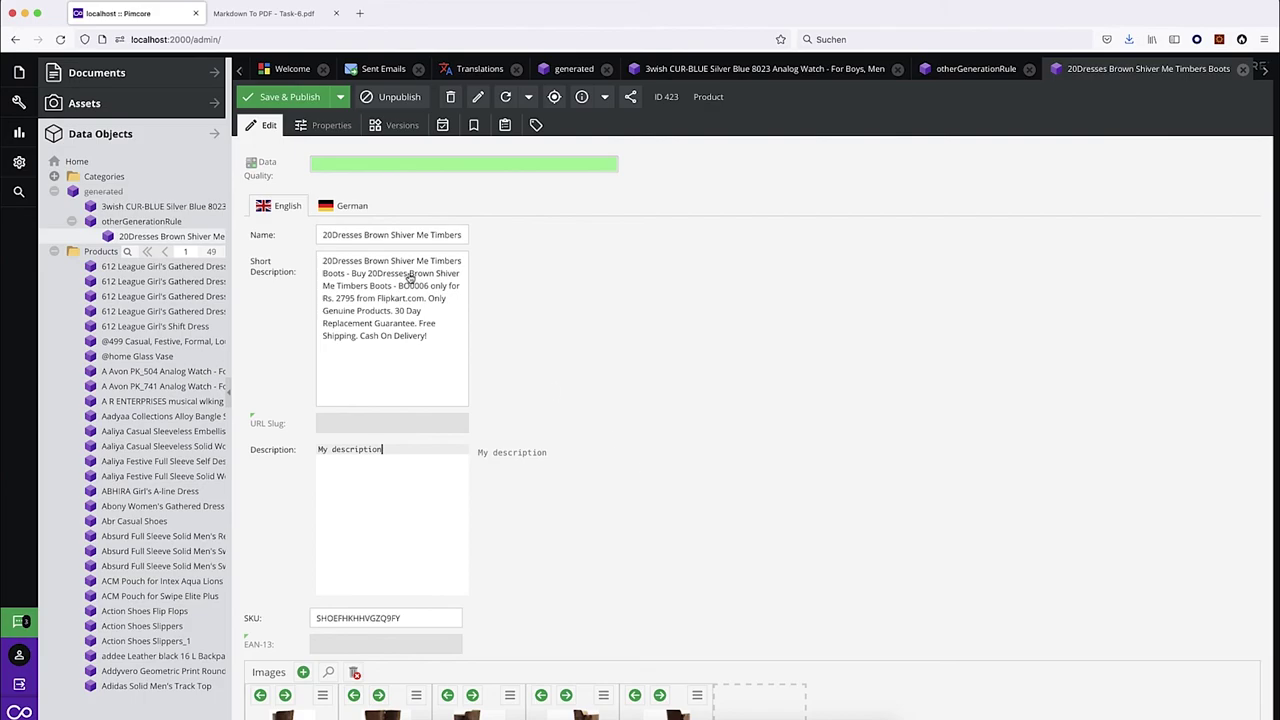
click(241, 7)
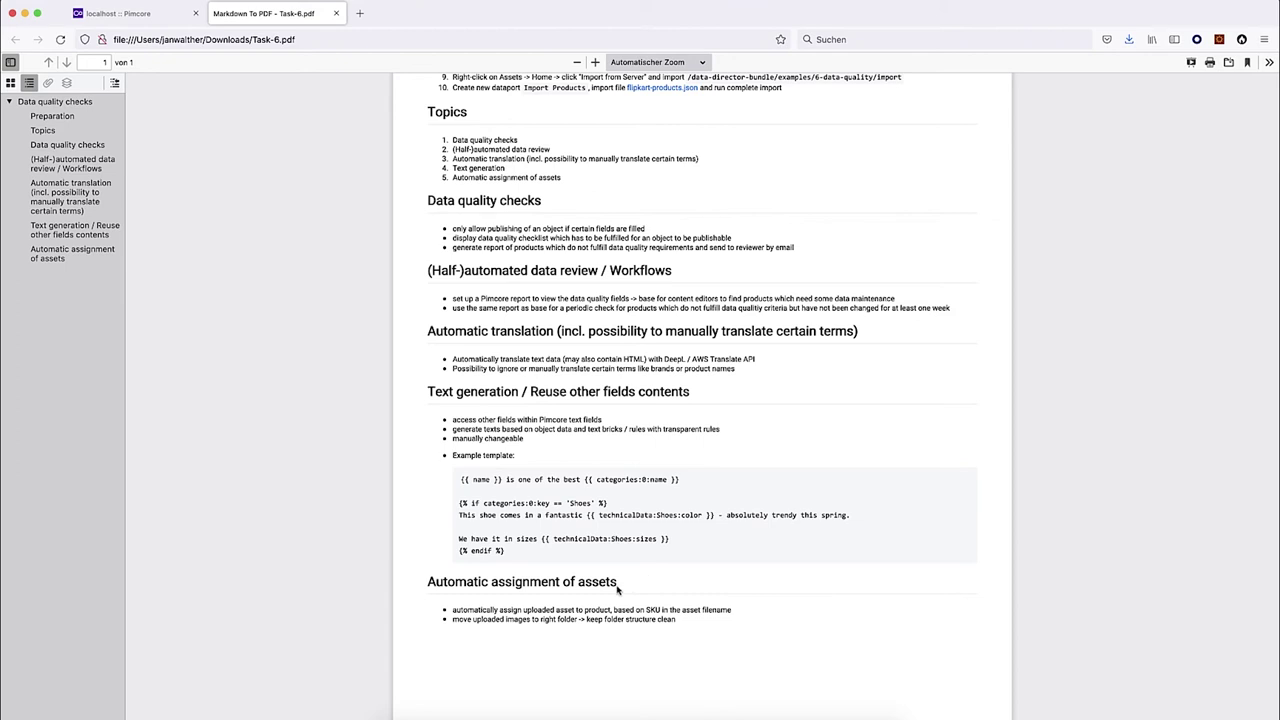
Read the Automatic assignment of assets section in Task-6.pdf, then return to Pimcore.
drag(428, 583, 634, 584)
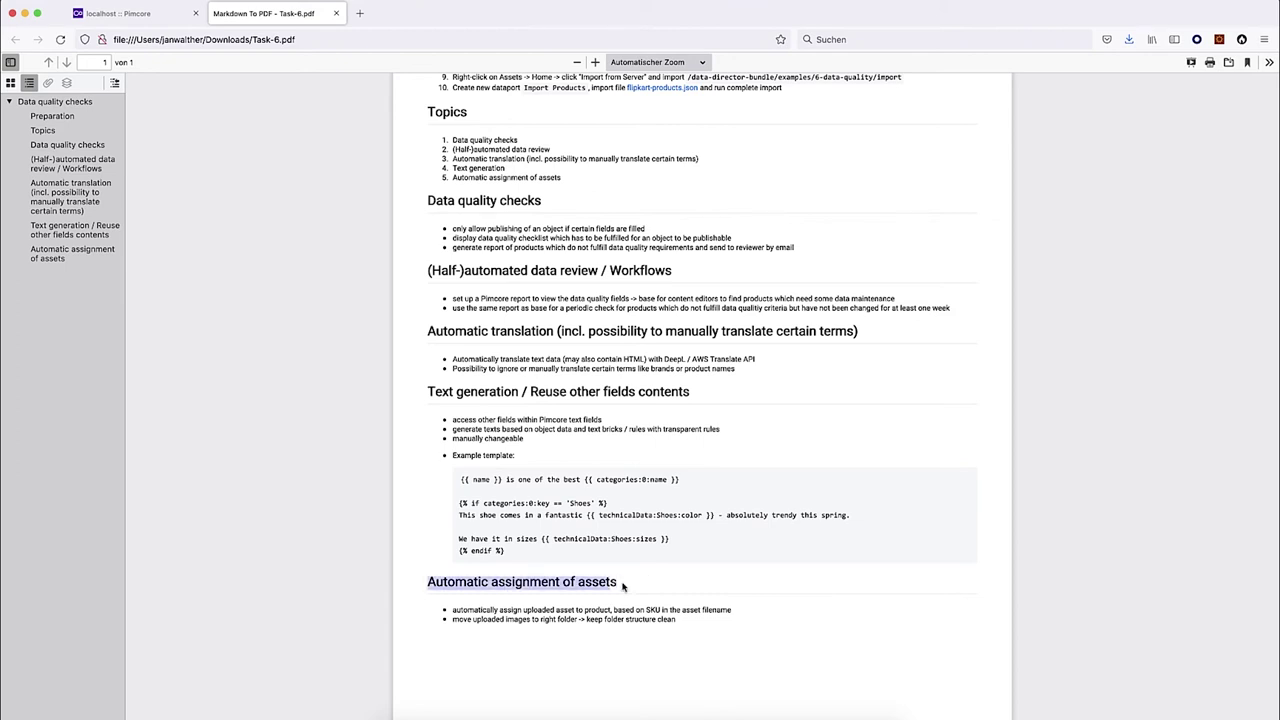
click(623, 589)
scroll(601, 584, down, 1)
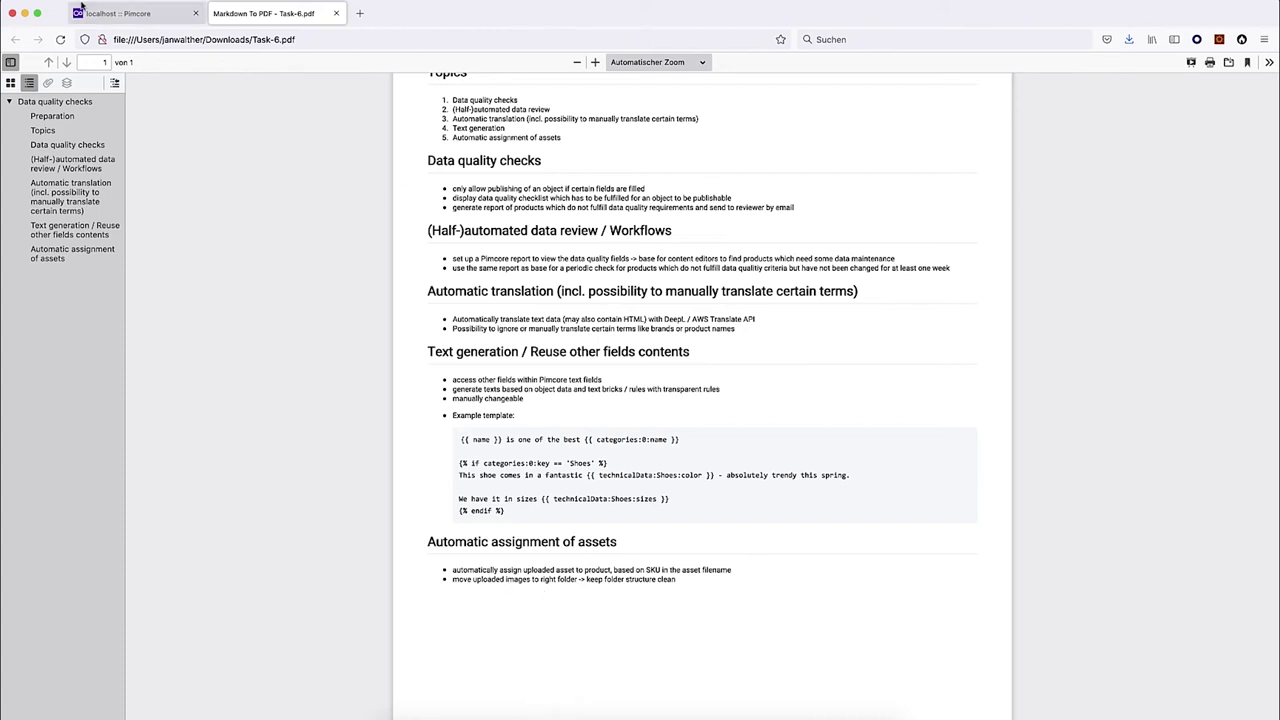
click(118, 13)
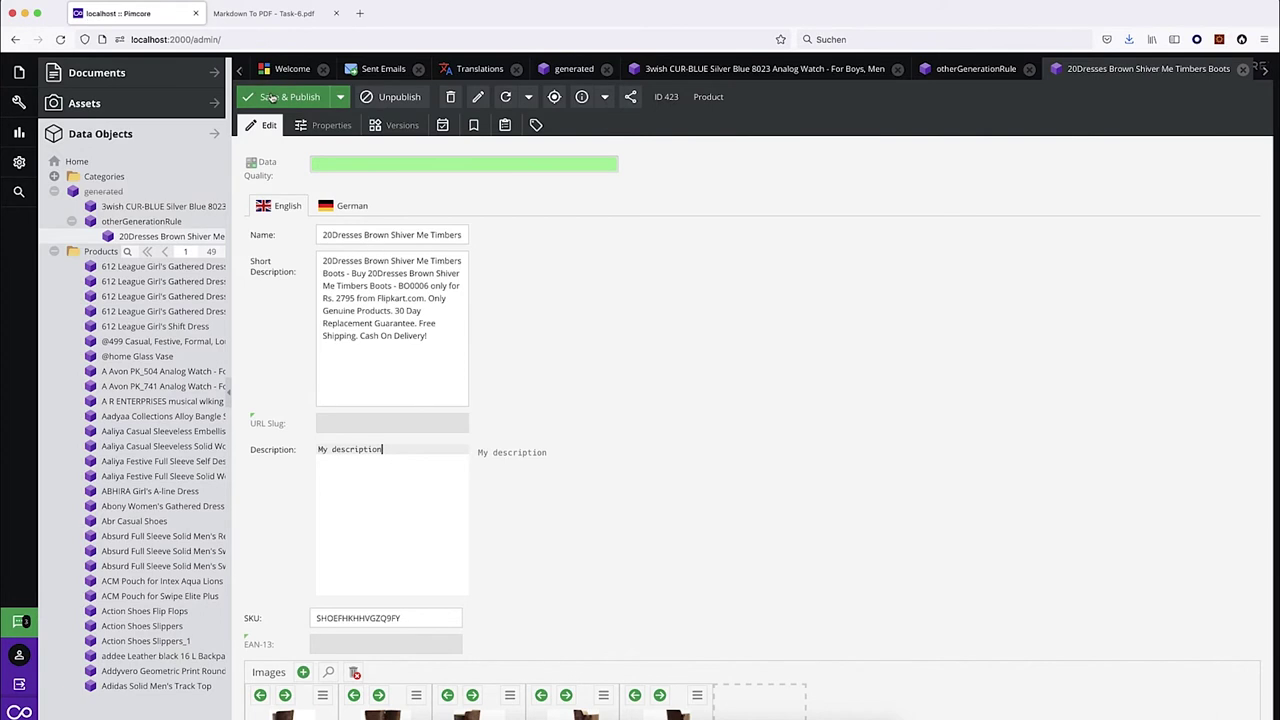
Create a new Data Director dataport named 'Assign images to products'.
click(18, 161)
click(130, 492)
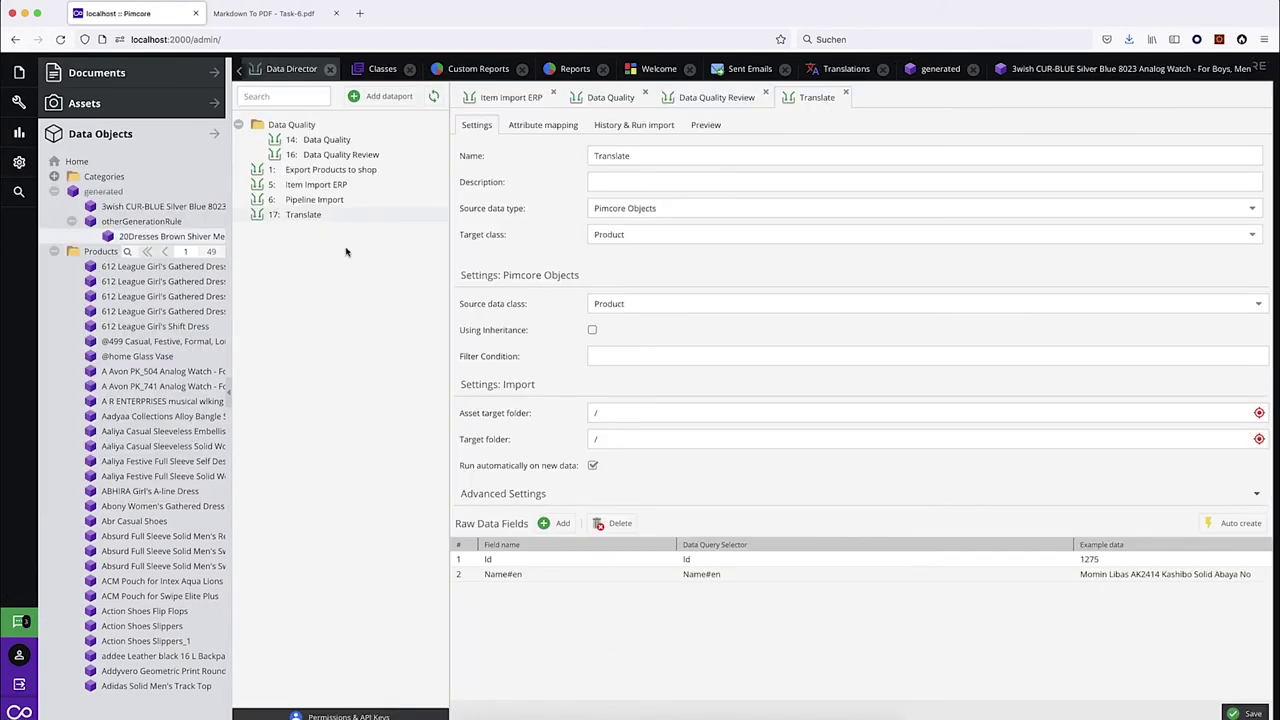
click(372, 94)
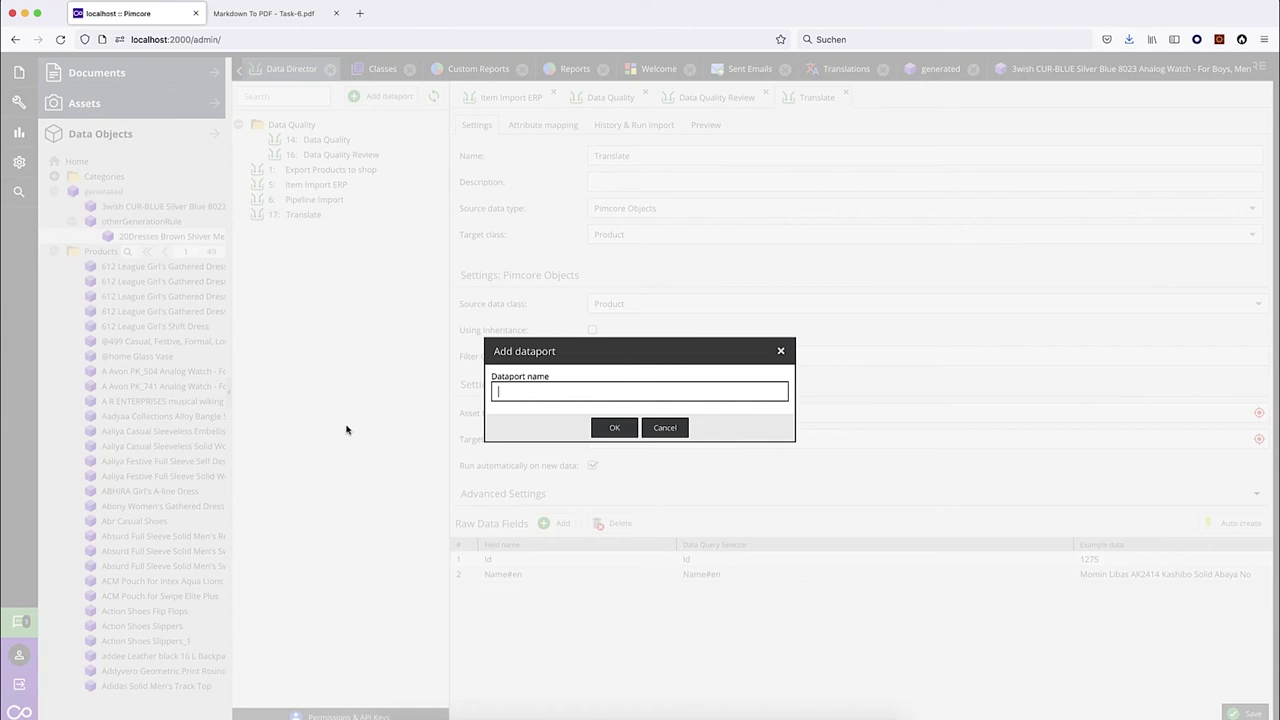
text(Assign images ro producs)
double_click(558, 395)
text(to)
click(610, 427)
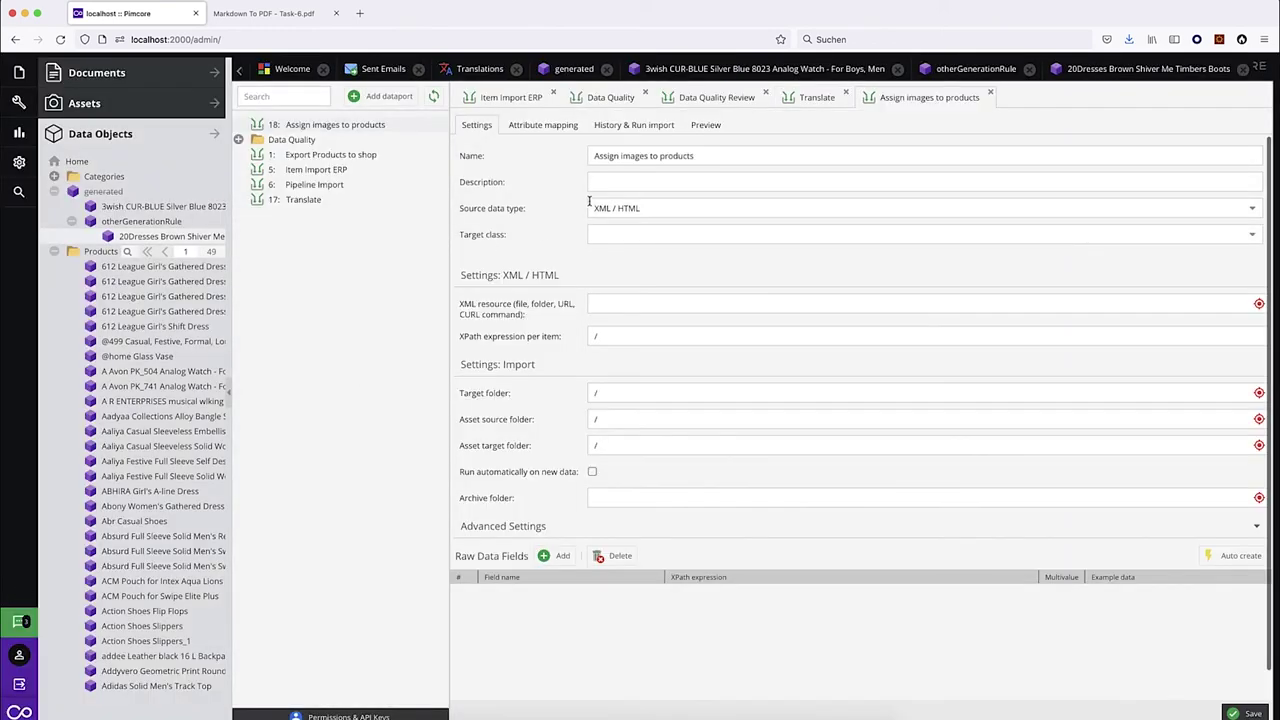
Set the source data type to Pimcore Objects and the target class to Asset.
click(634, 208)
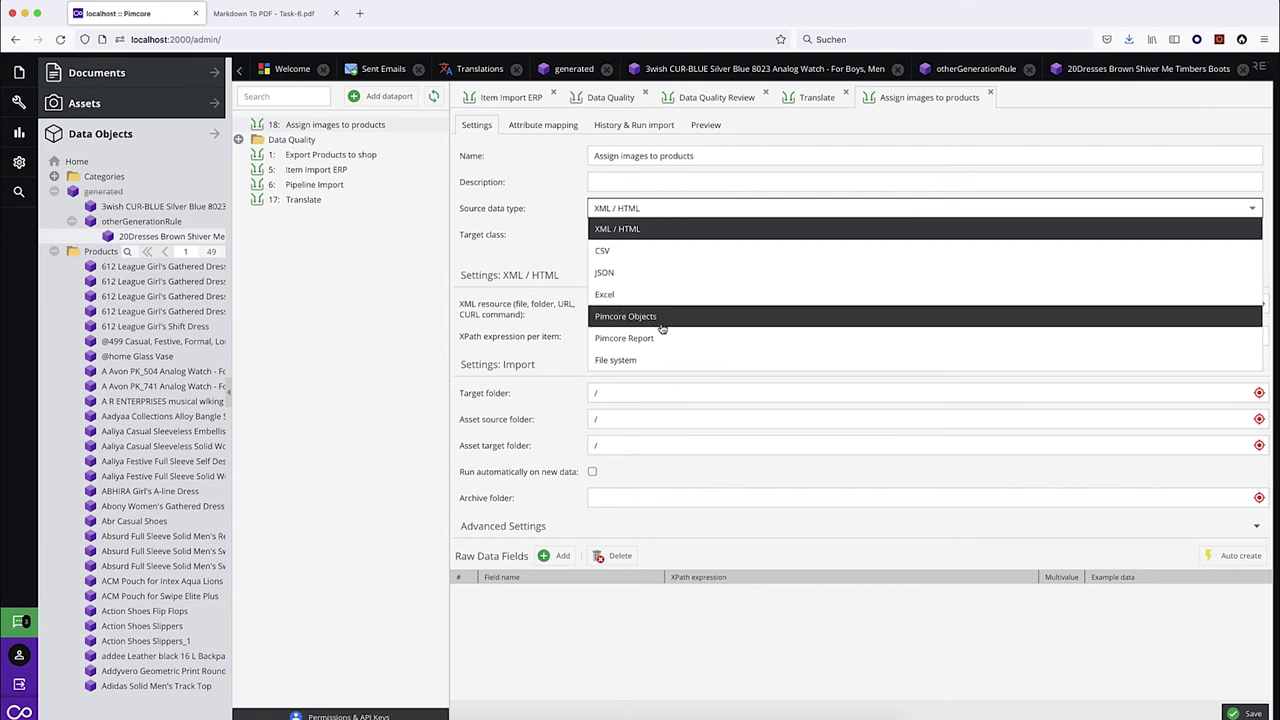
click(638, 317)
click(628, 234)
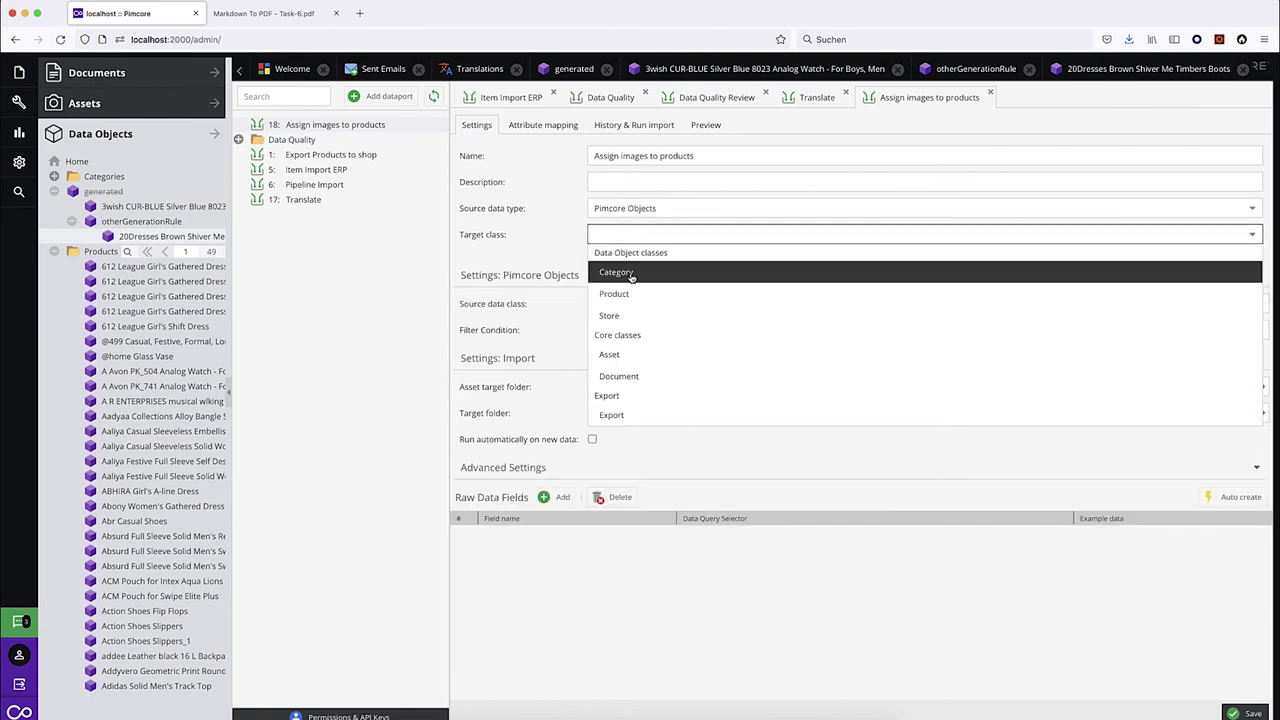
click(636, 355)
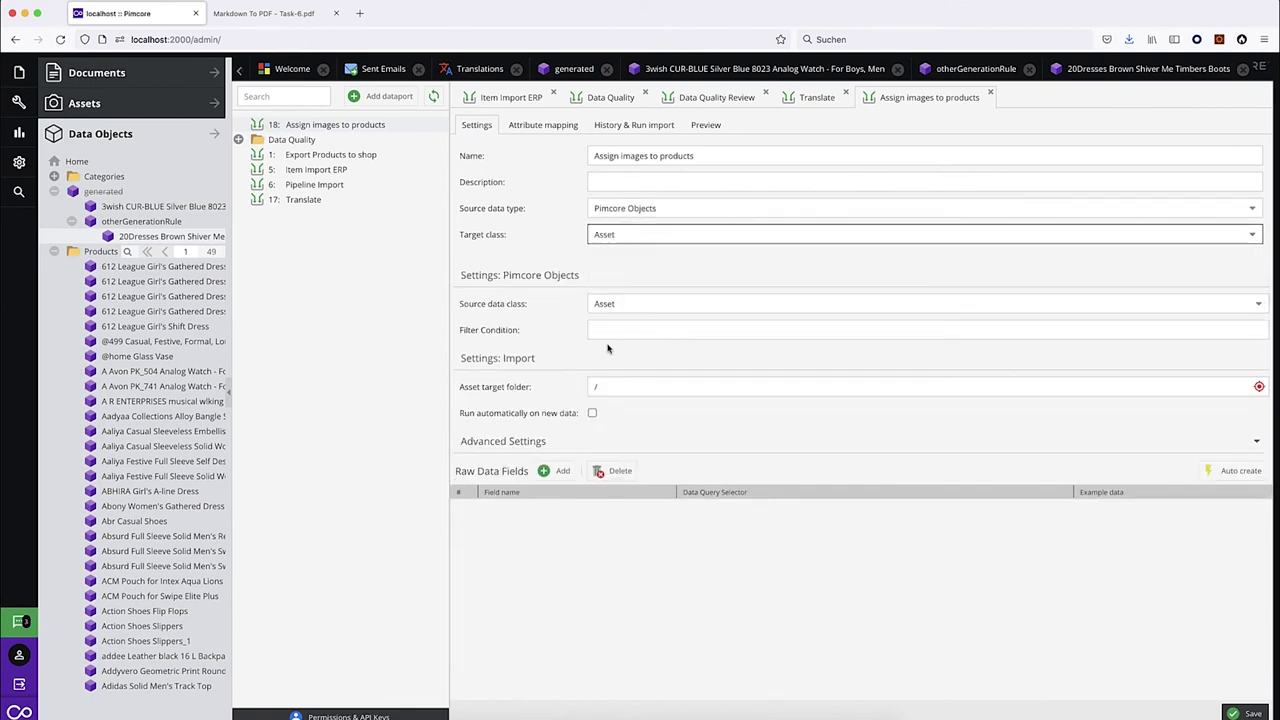
Add the raw data fields Id and Filename.
click(550, 473)
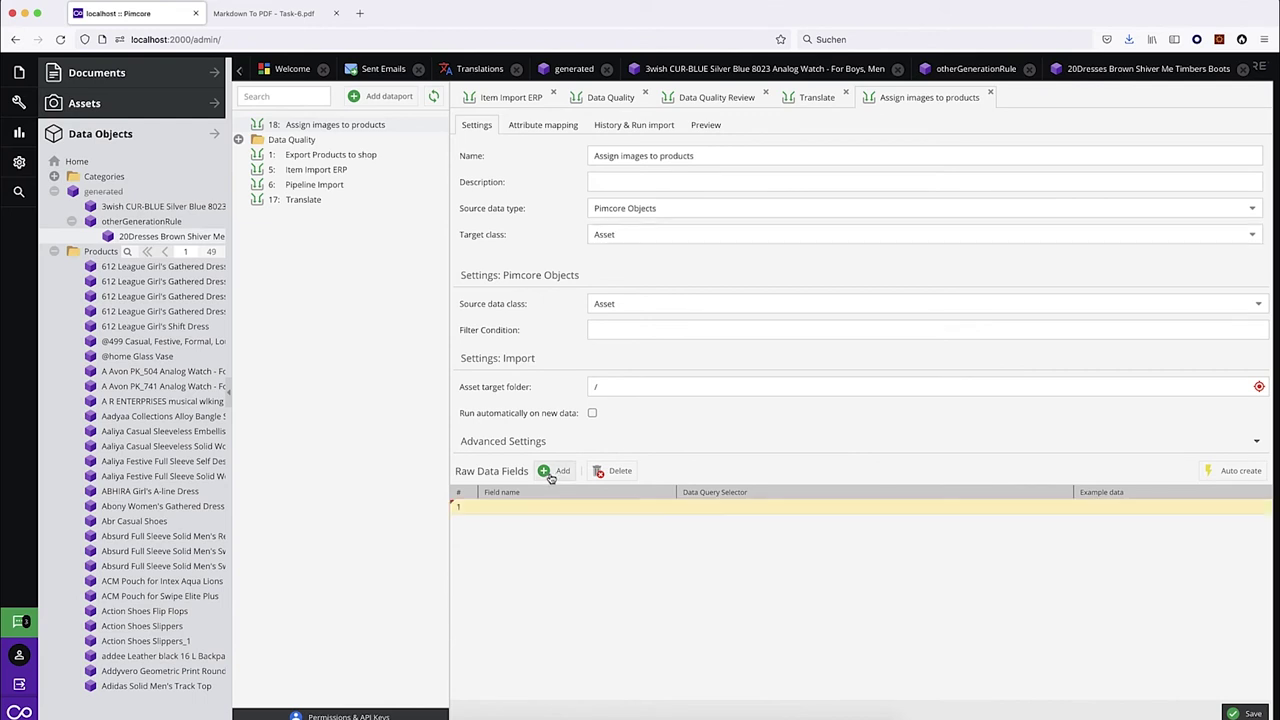
click(723, 507)
text(id)
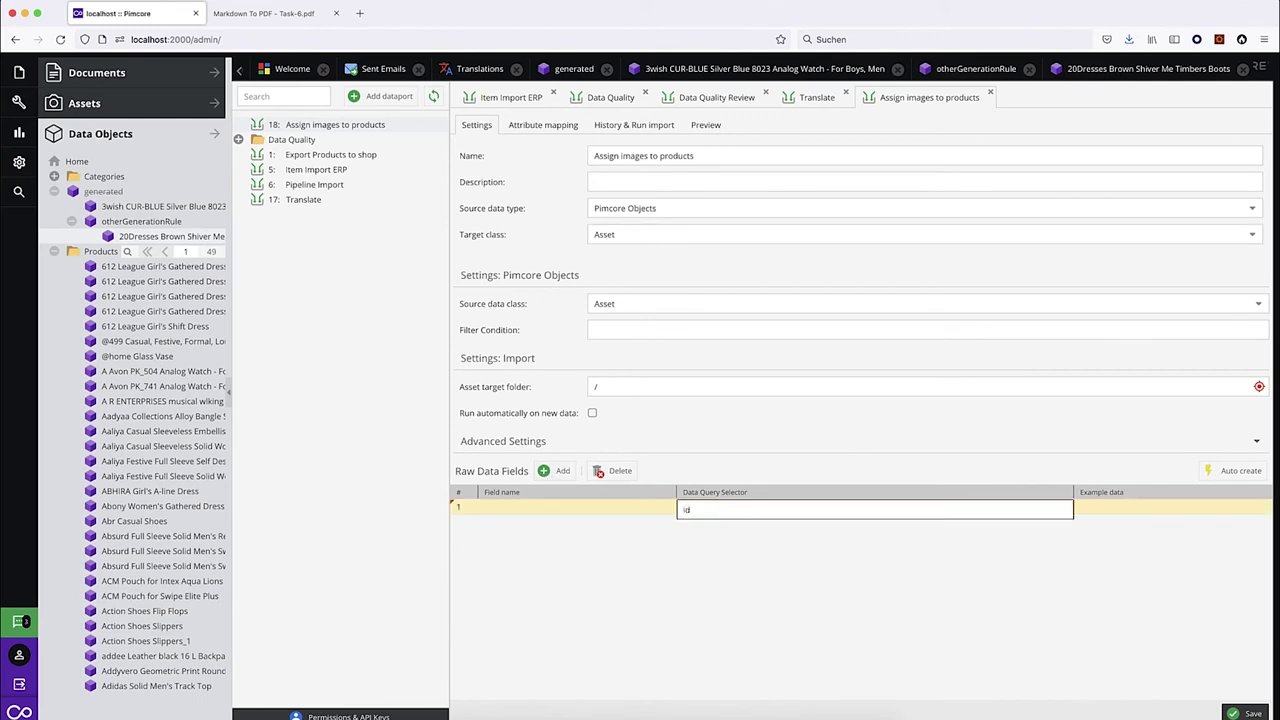
key(BackSpace)
key(BackSpace)
text(Id)
key(Return)
click(726, 524)
text(filename)
key(Down)
key(Return)
key(Return)
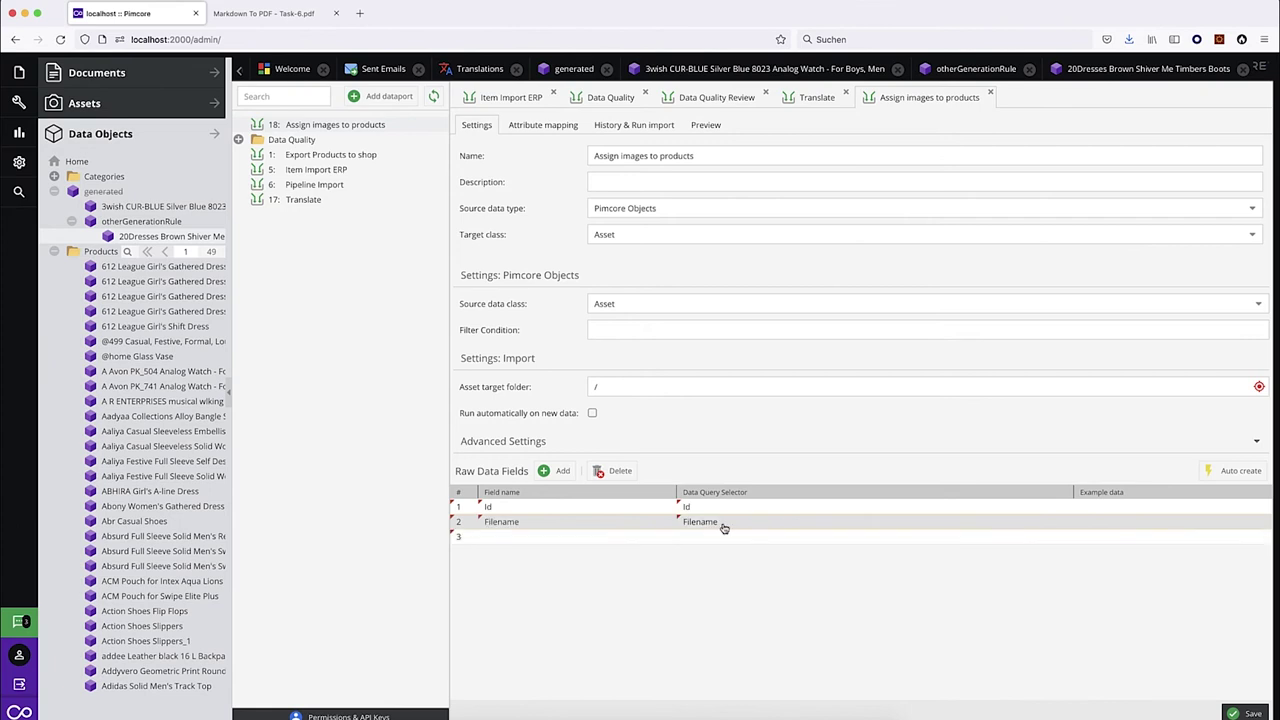
click(723, 526)
click(272, 15)
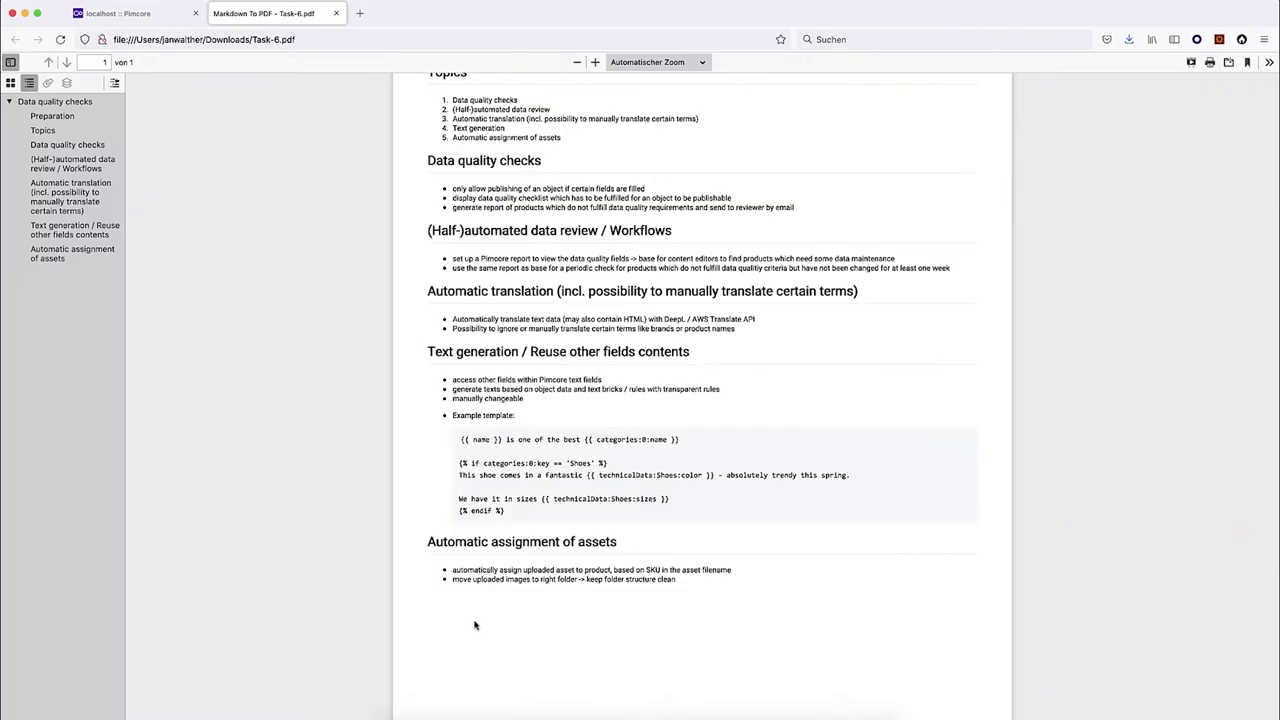
Highlight the PDF rule on assigning assets by SKU in the filename, then close the leftover Pimcore object tabs.
drag(452, 570, 707, 565)
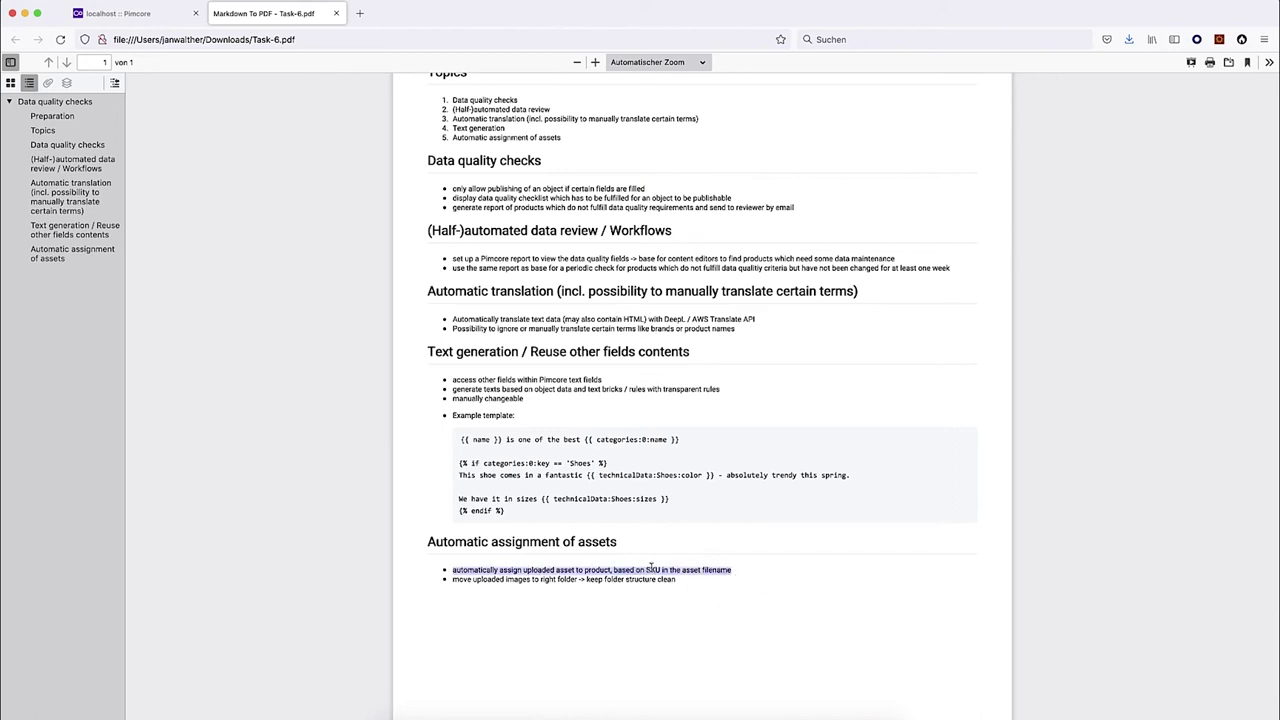
click(122, 14)
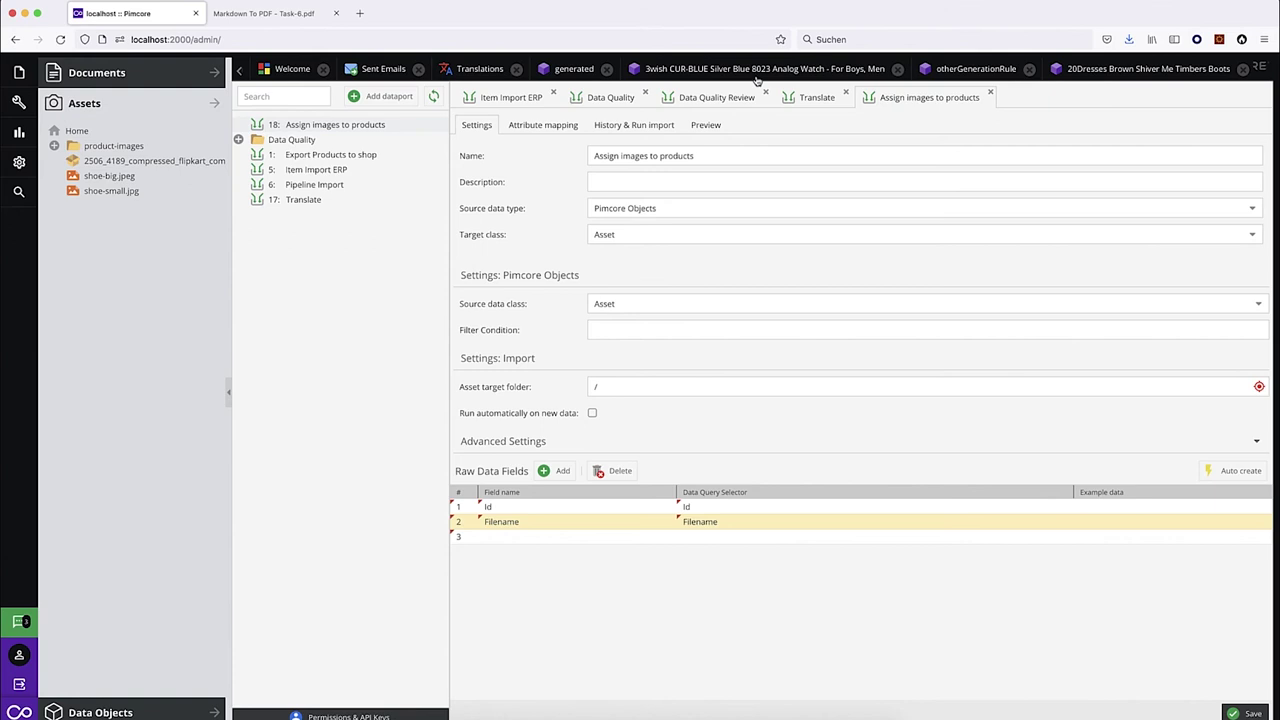
click(896, 78)
click(898, 70)
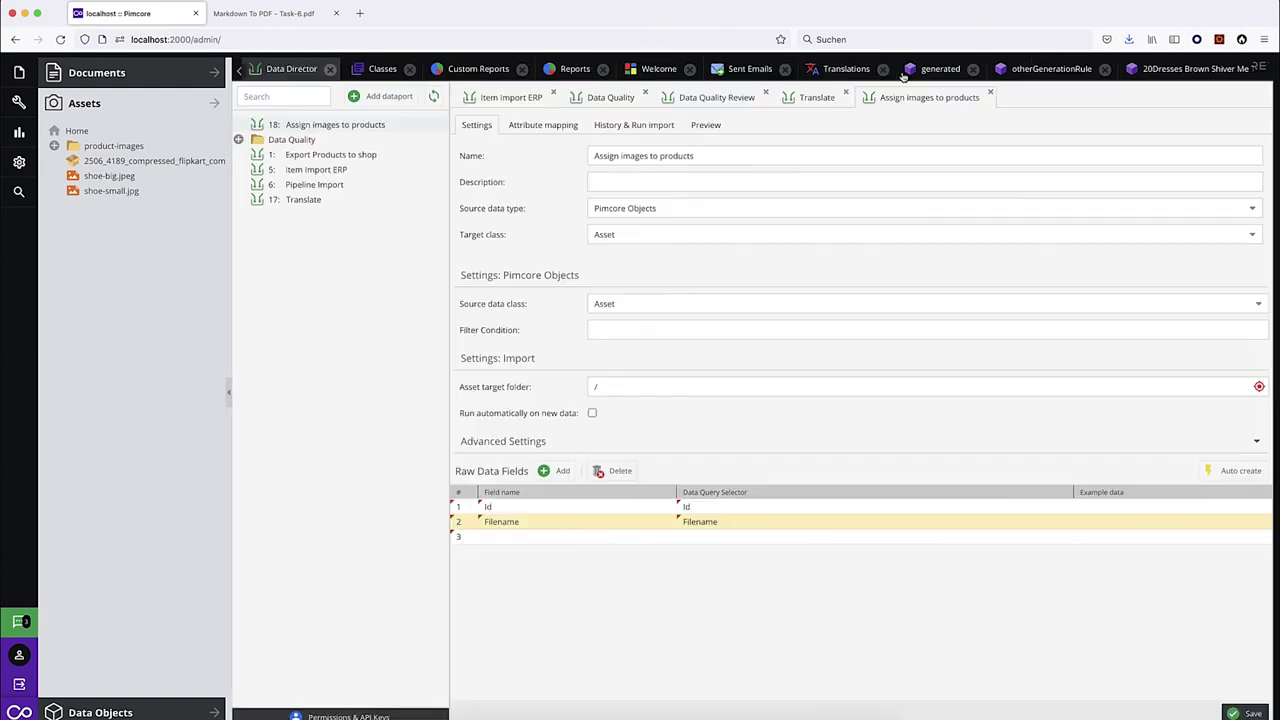
click(1112, 74)
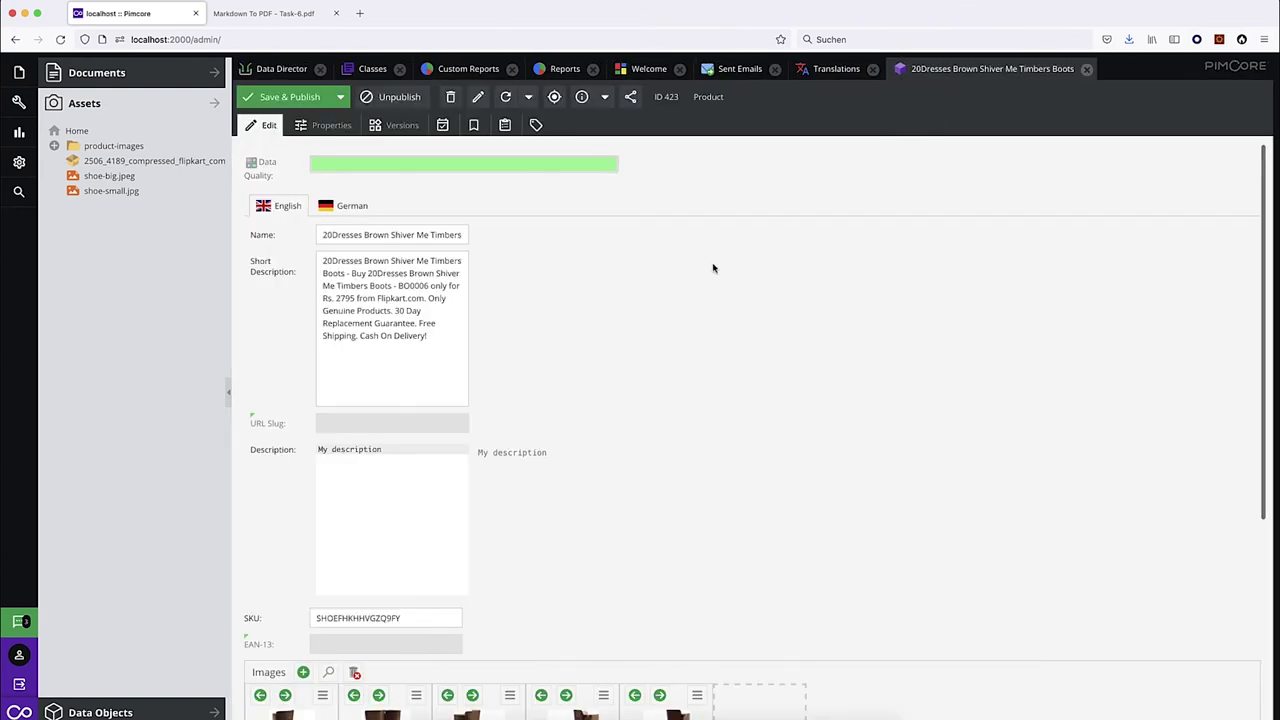
click(368, 619)
Check that the boots' SKU matches the SHOEFHKHHVGZQ9FY.png filename in Downloads, then return to the dataport.
double_click(368, 619)
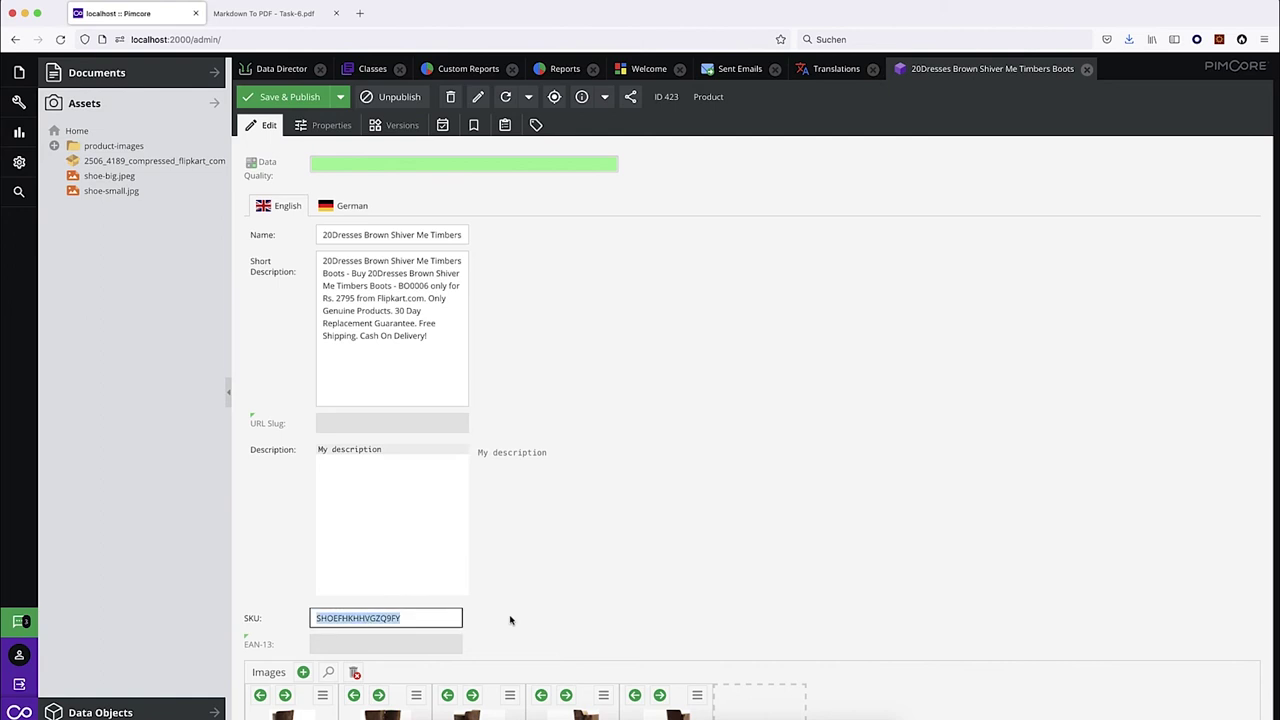
click(412, 716)
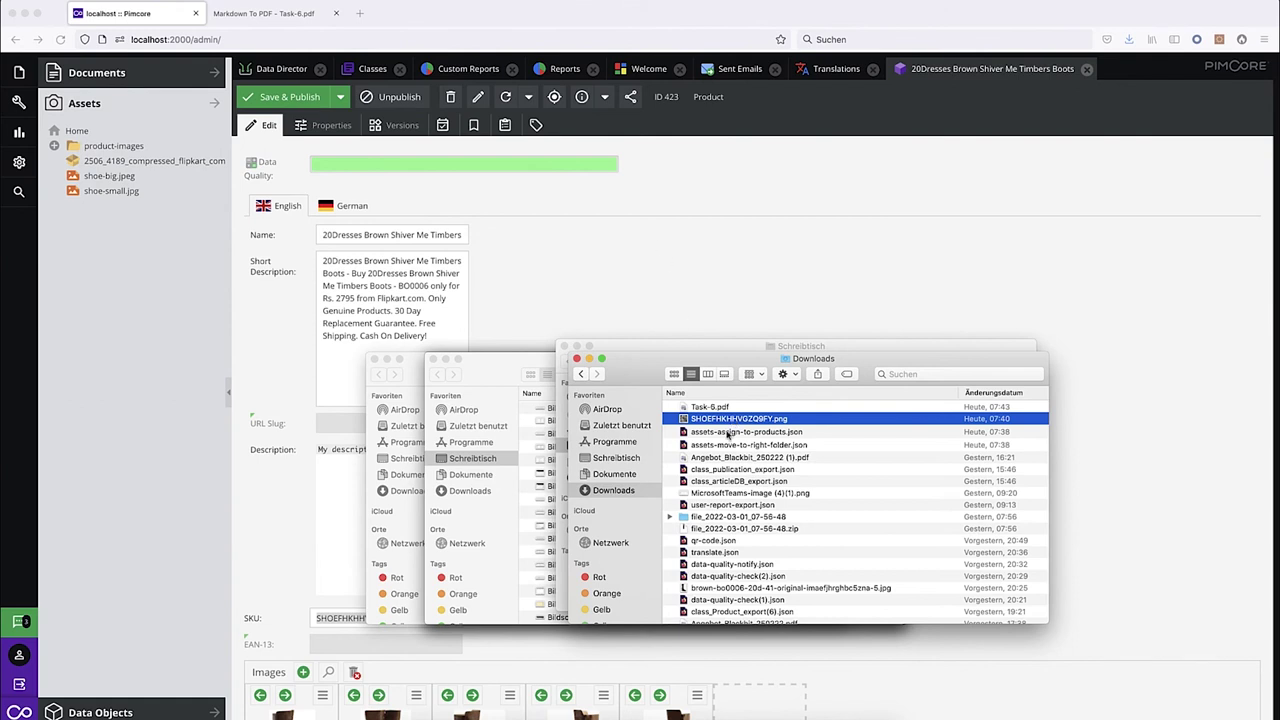
click(600, 271)
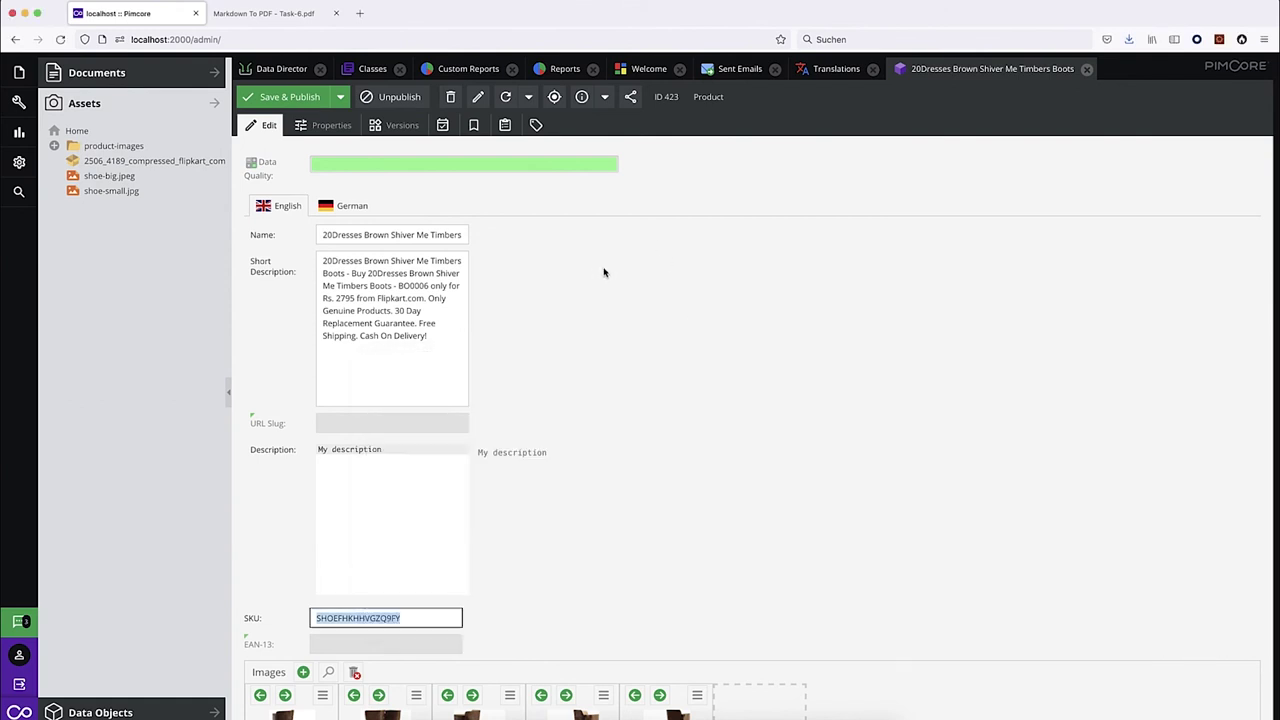
scroll(703, 292, down, 3)
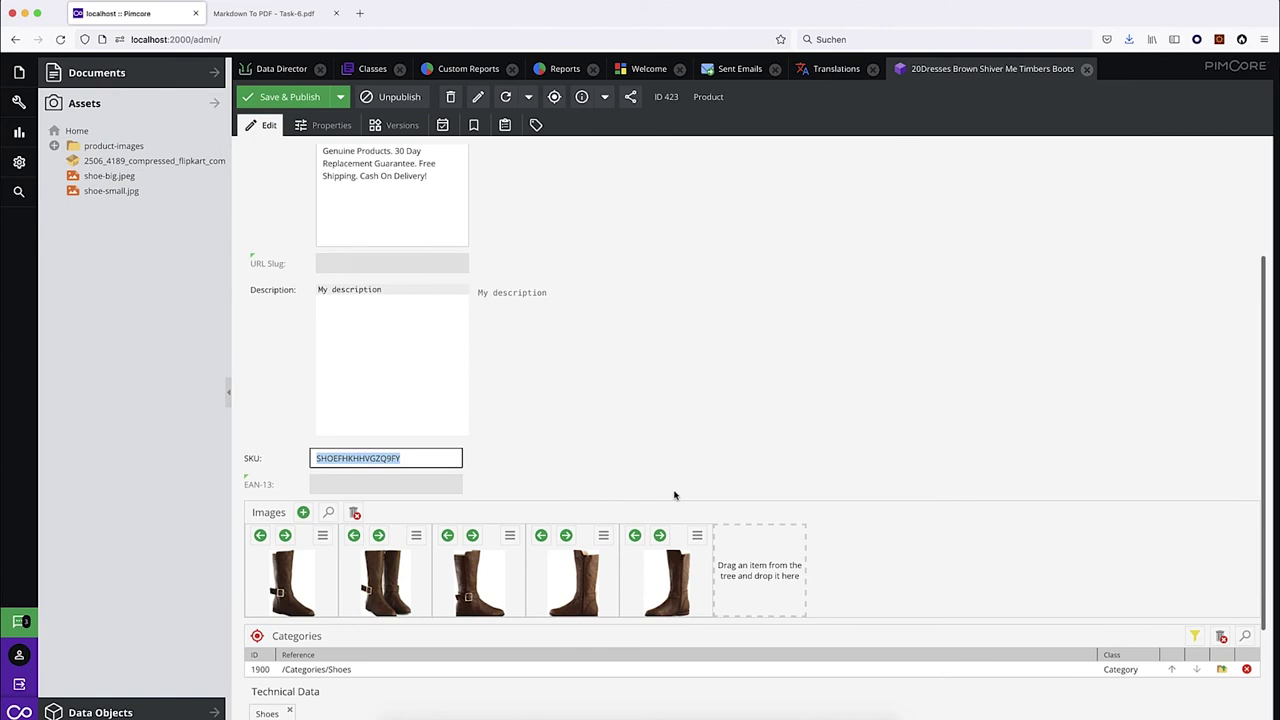
click(274, 70)
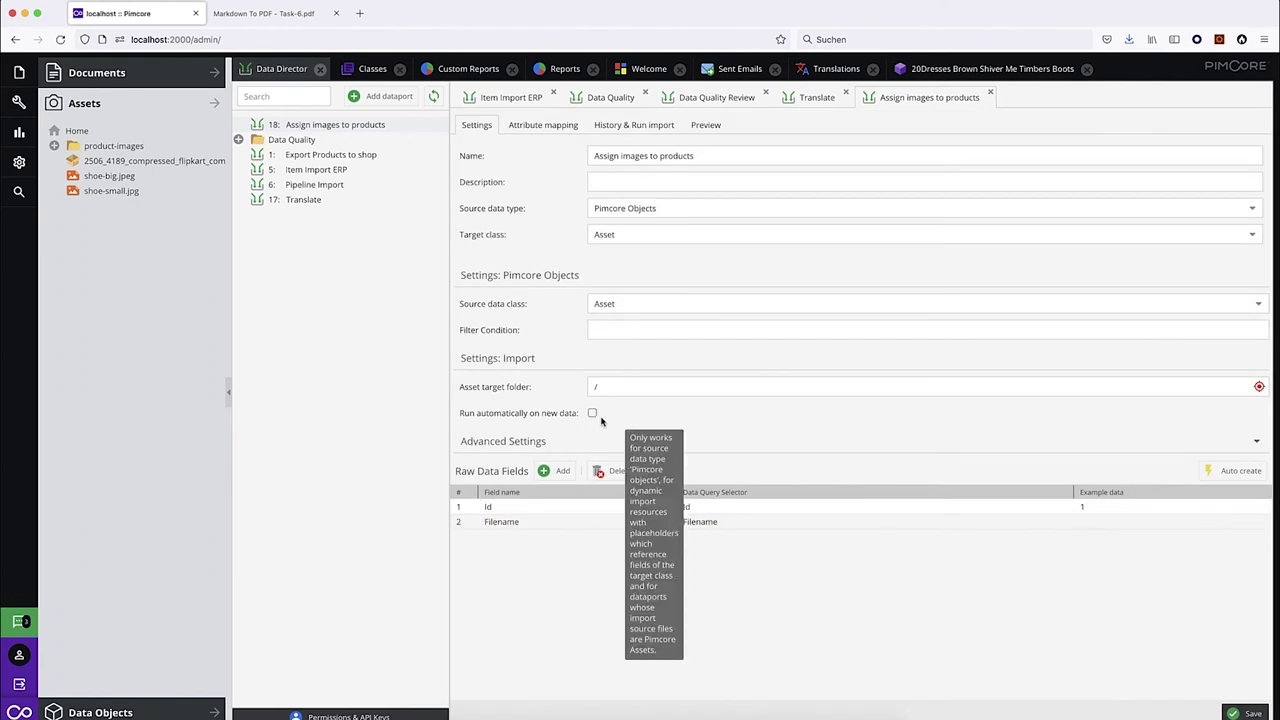
Enable automatic runs on new data, save, and set the dataport's target class to Product.
click(592, 413)
click(1245, 713)
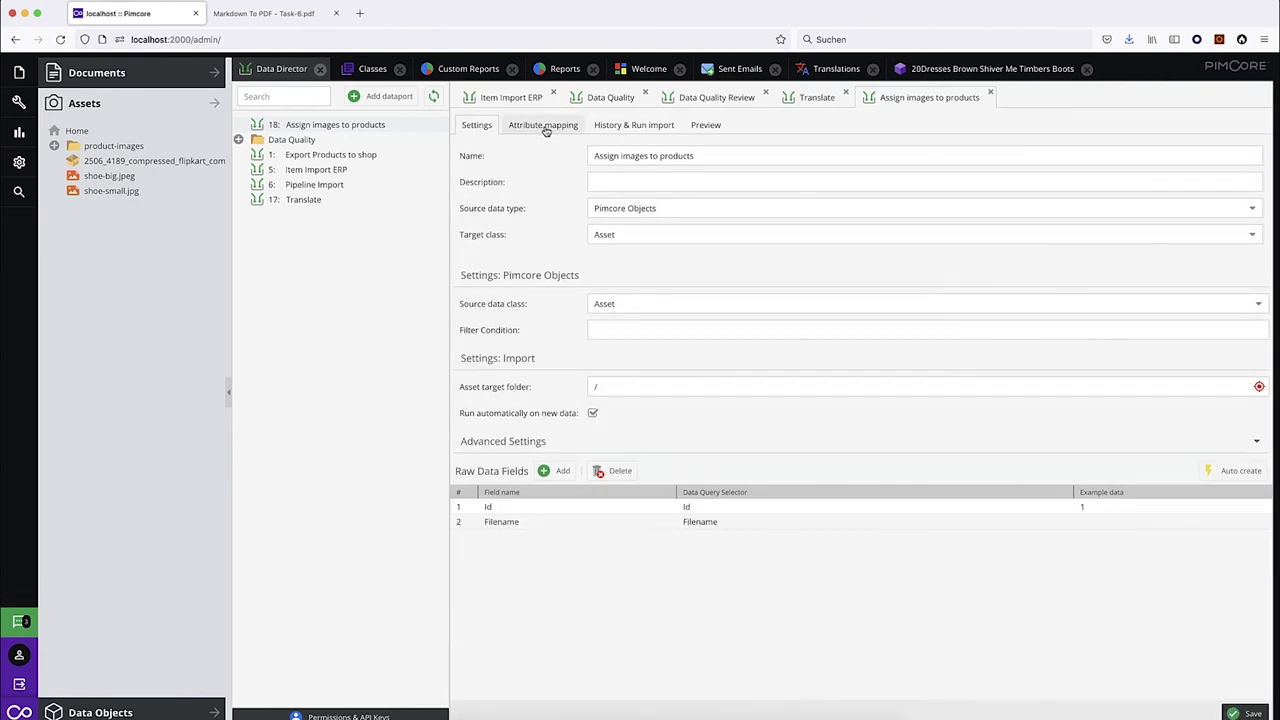
click(543, 127)
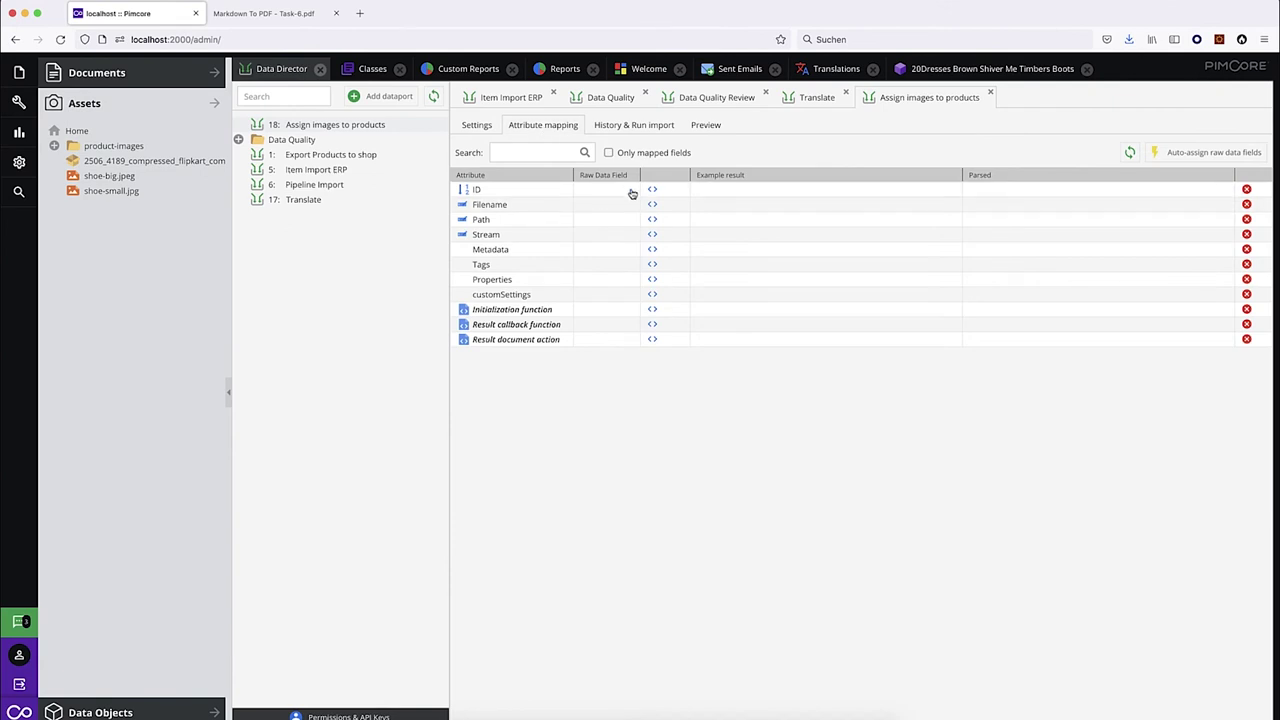
click(476, 125)
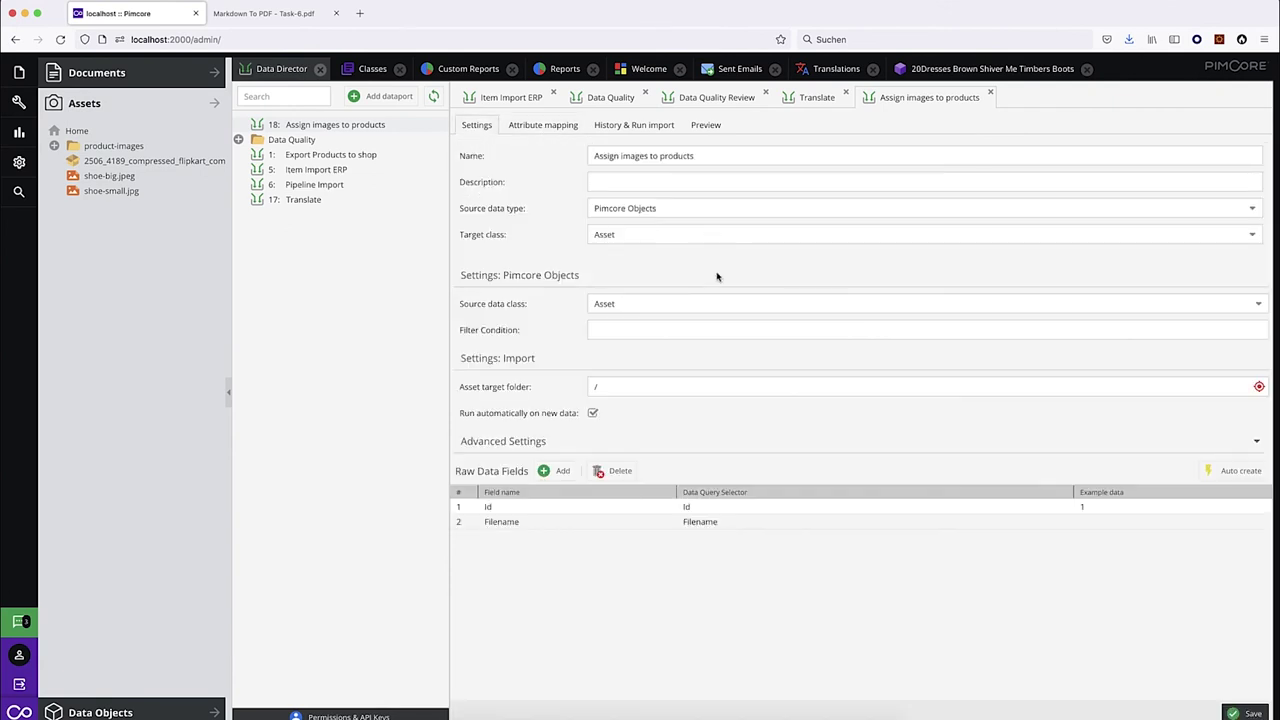
click(643, 235)
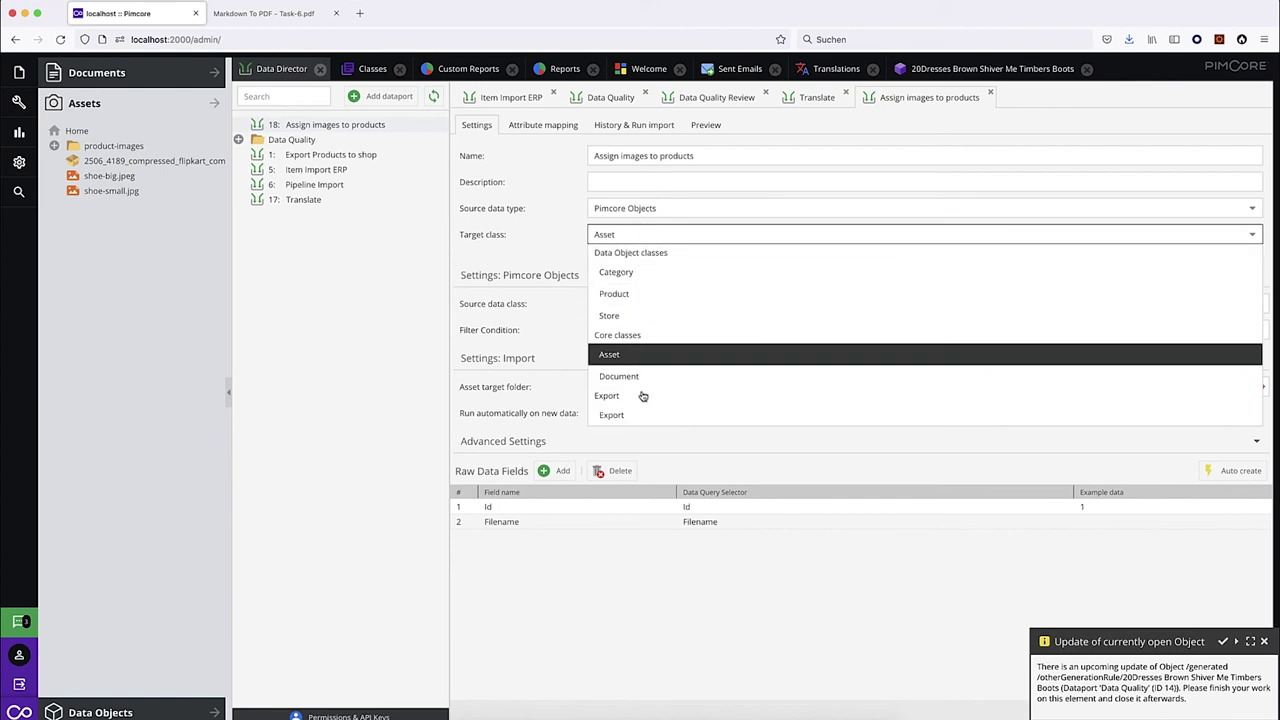
click(652, 294)
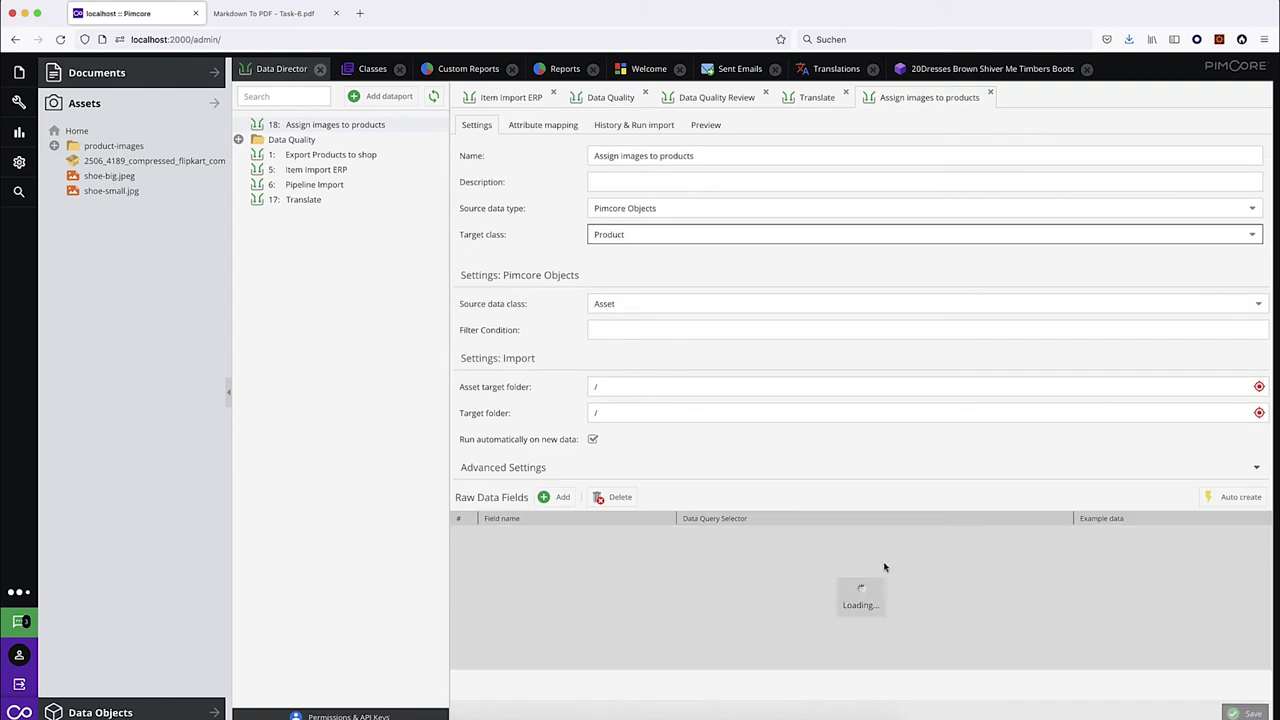
click(543, 125)
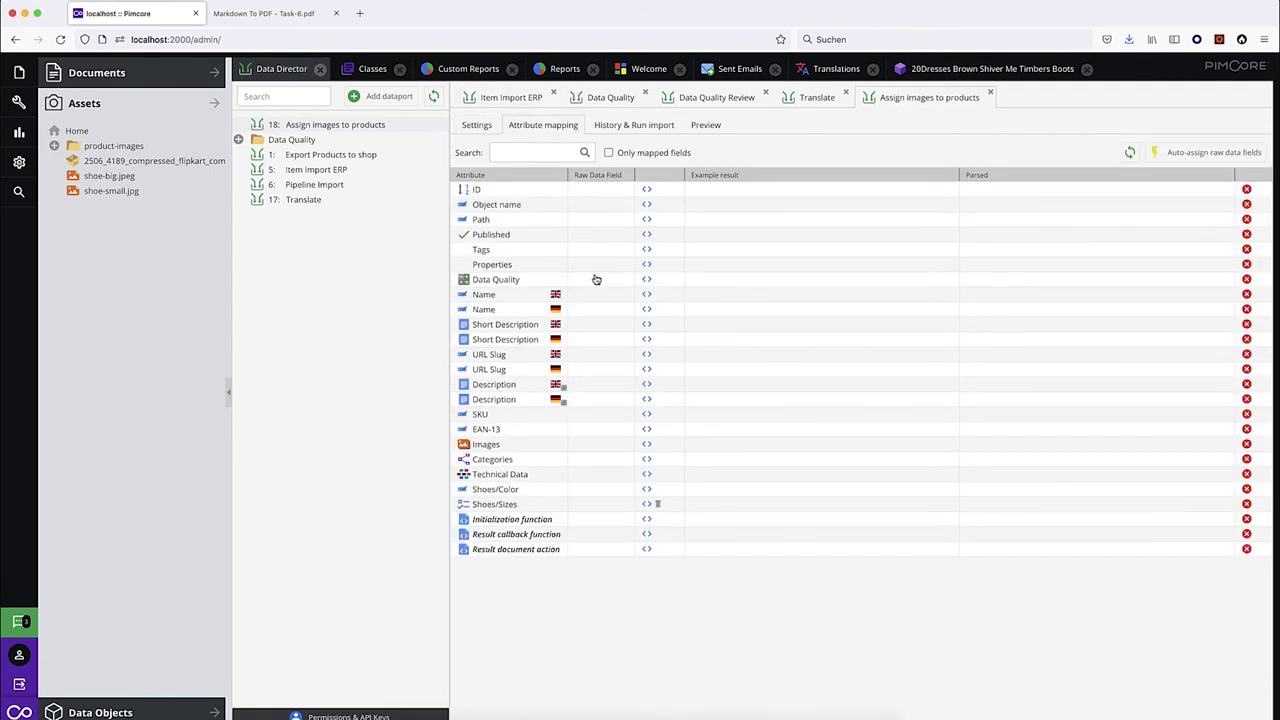
Map SKU to the Filename raw field and start its callback with return $params['value'].
click(624, 418)
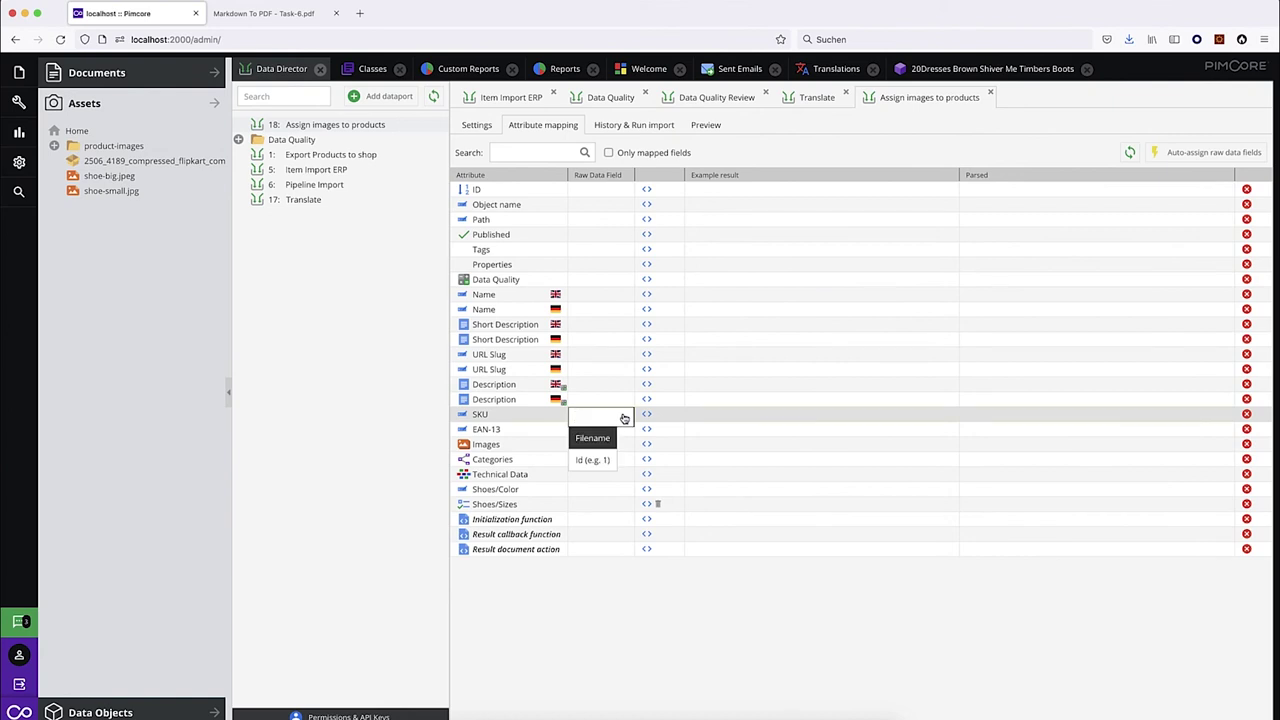
click(592, 438)
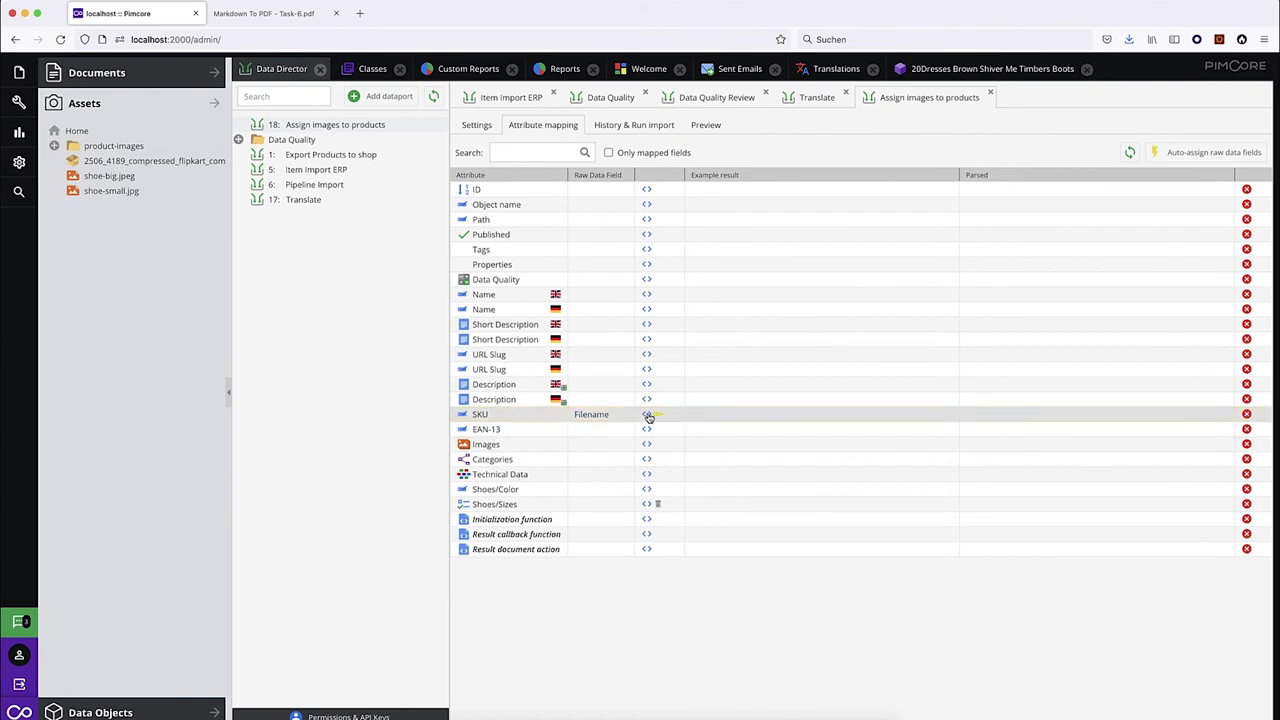
click(647, 415)
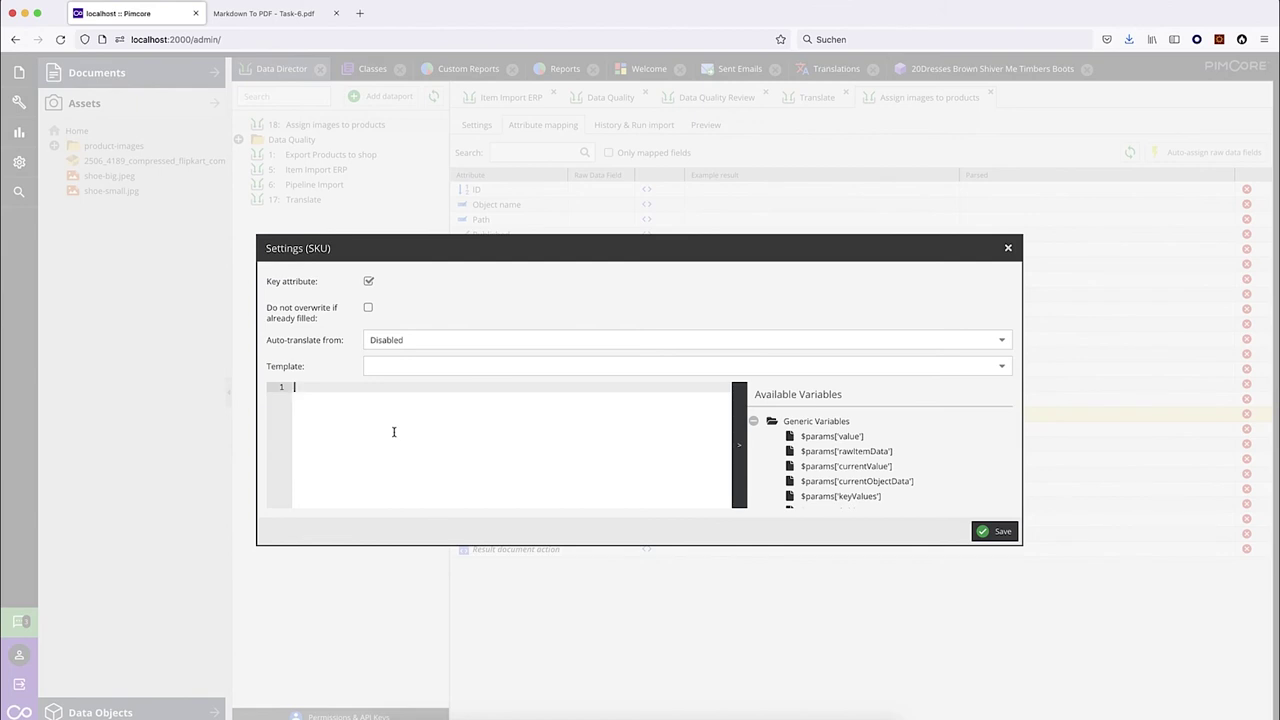
text(return $)
key(Escape)
text(par)
key(Return)
Wrap the value in substr($params['value'], 0, strpos($params['value'], '.')) to keep the text before the dot.
click(326, 390)
text(subs)
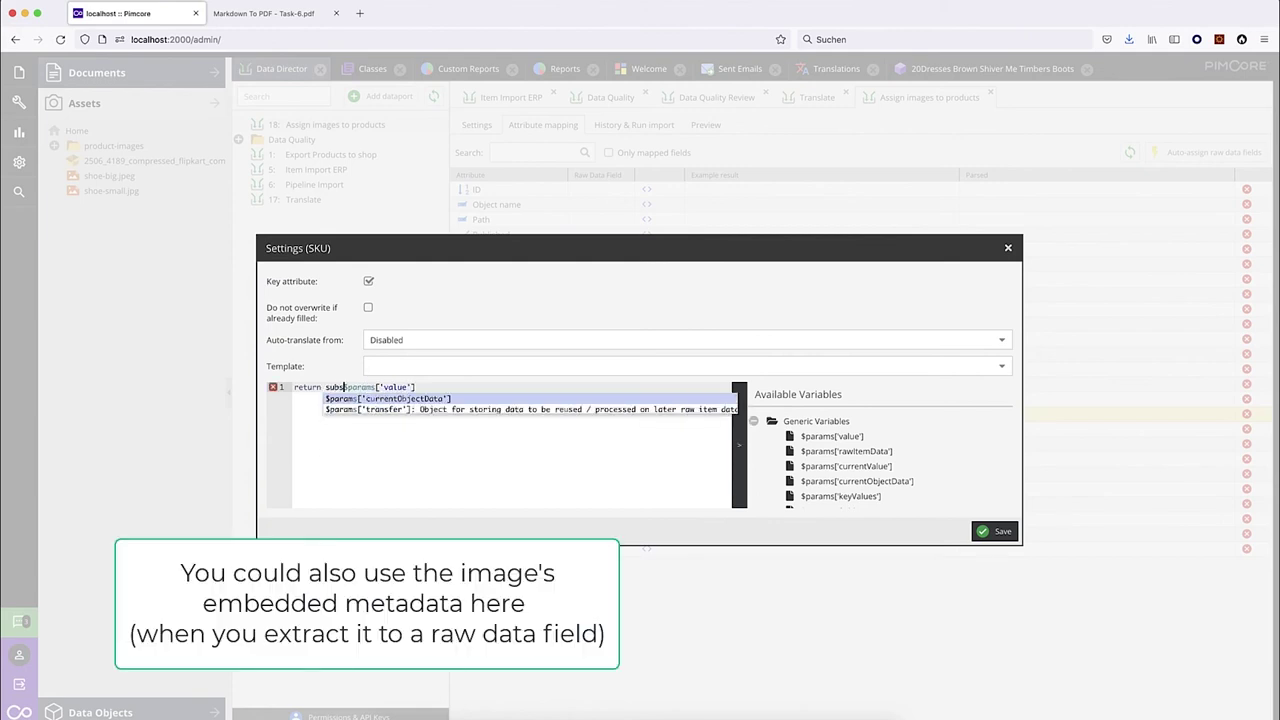
text(tr($params['value'], 0, strpos($)
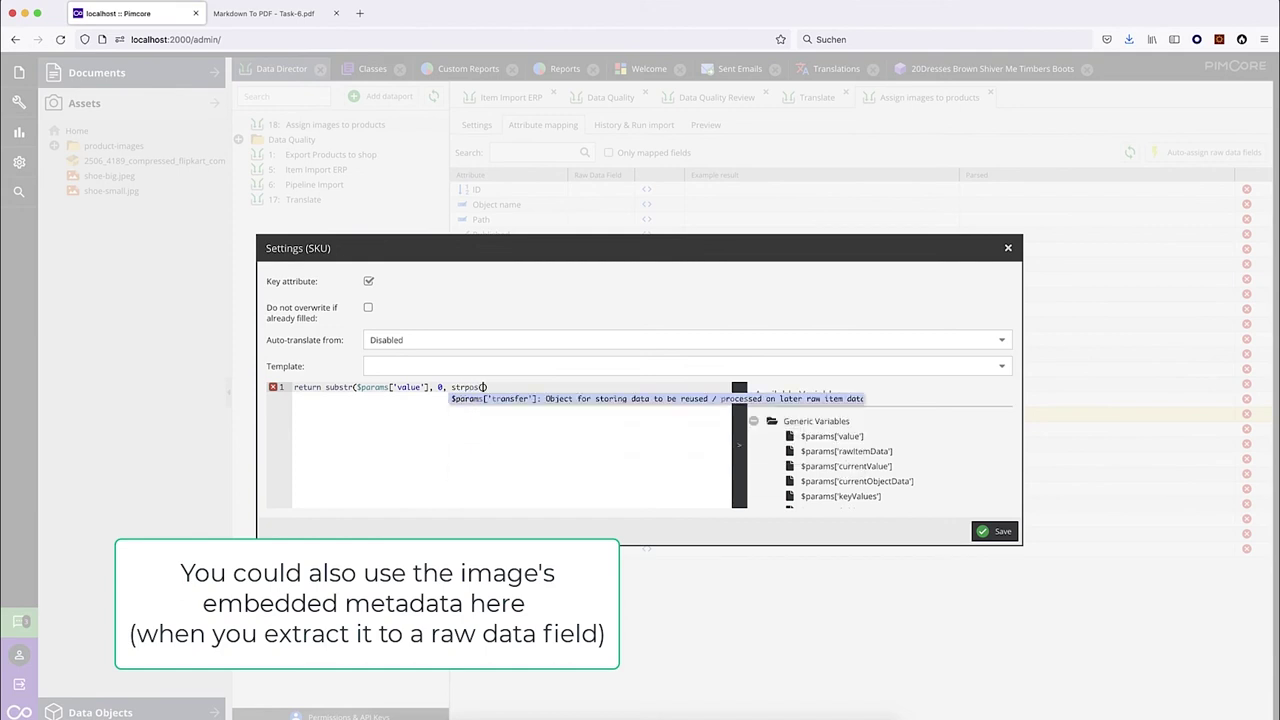
text(pa)
key(Down)
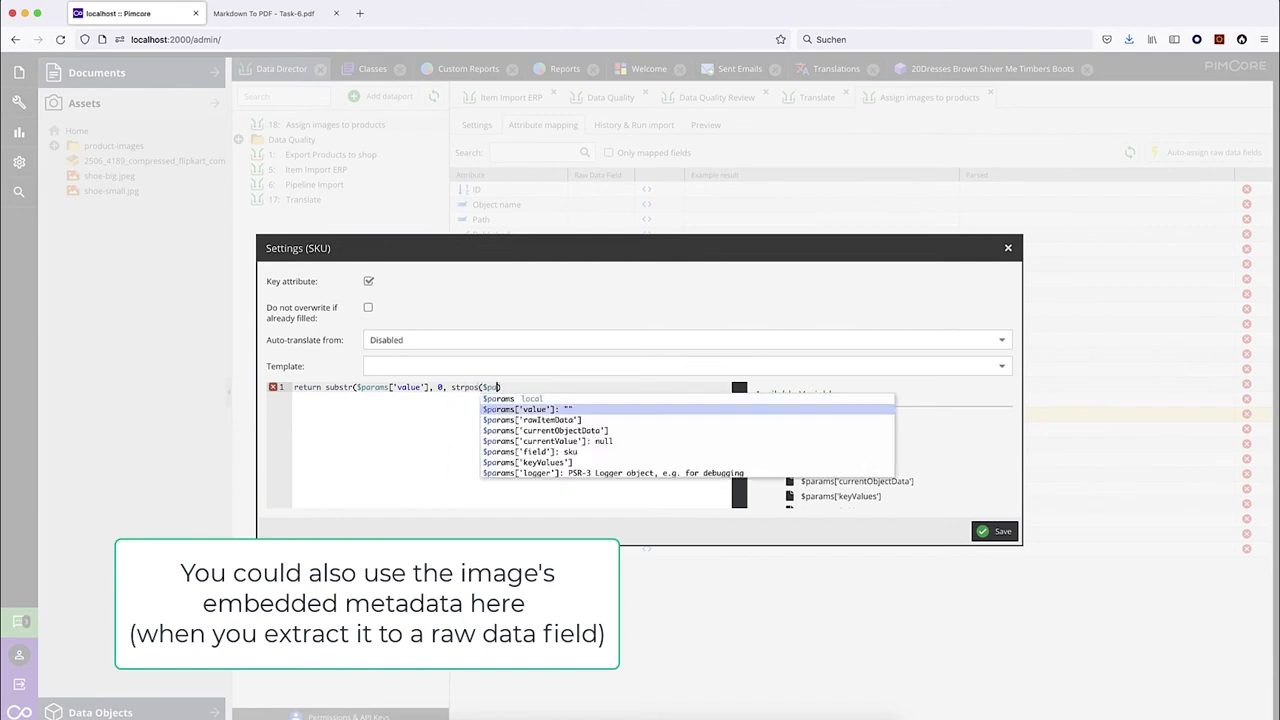
key(Return)
text(, '.')
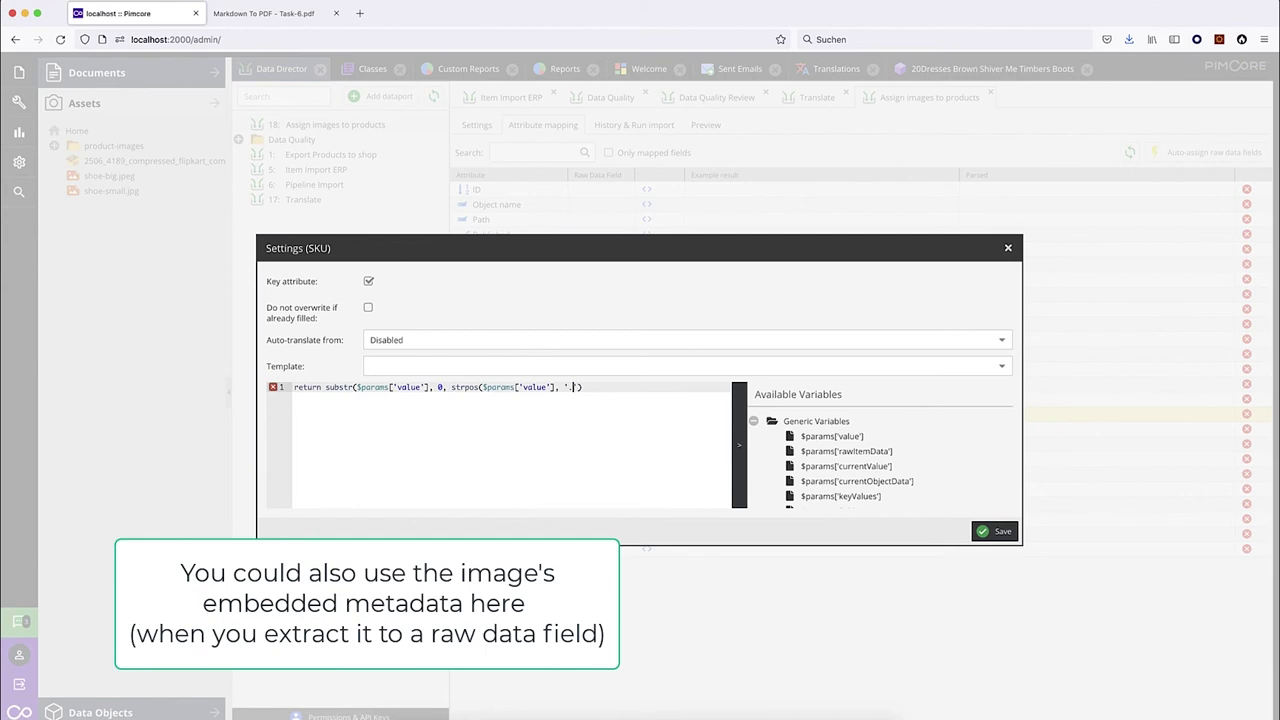
text())
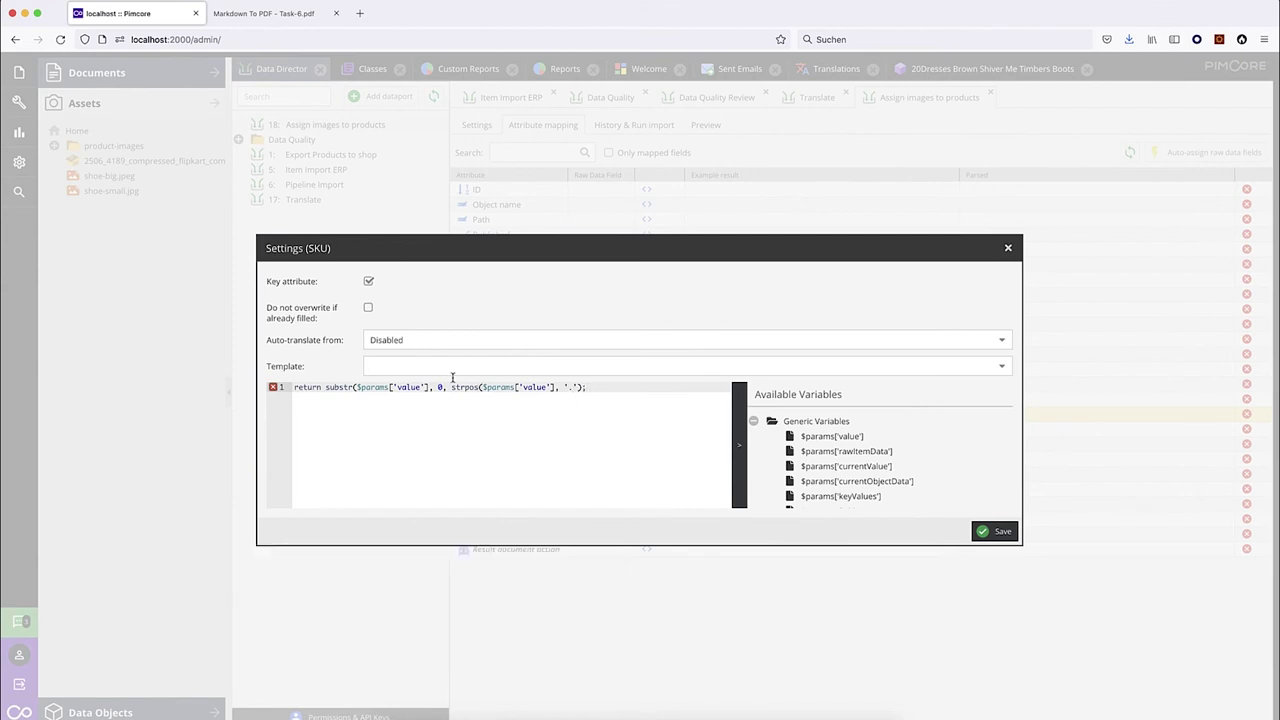
drag(449, 387, 584, 387)
click(578, 387)
drag(452, 387, 588, 387)
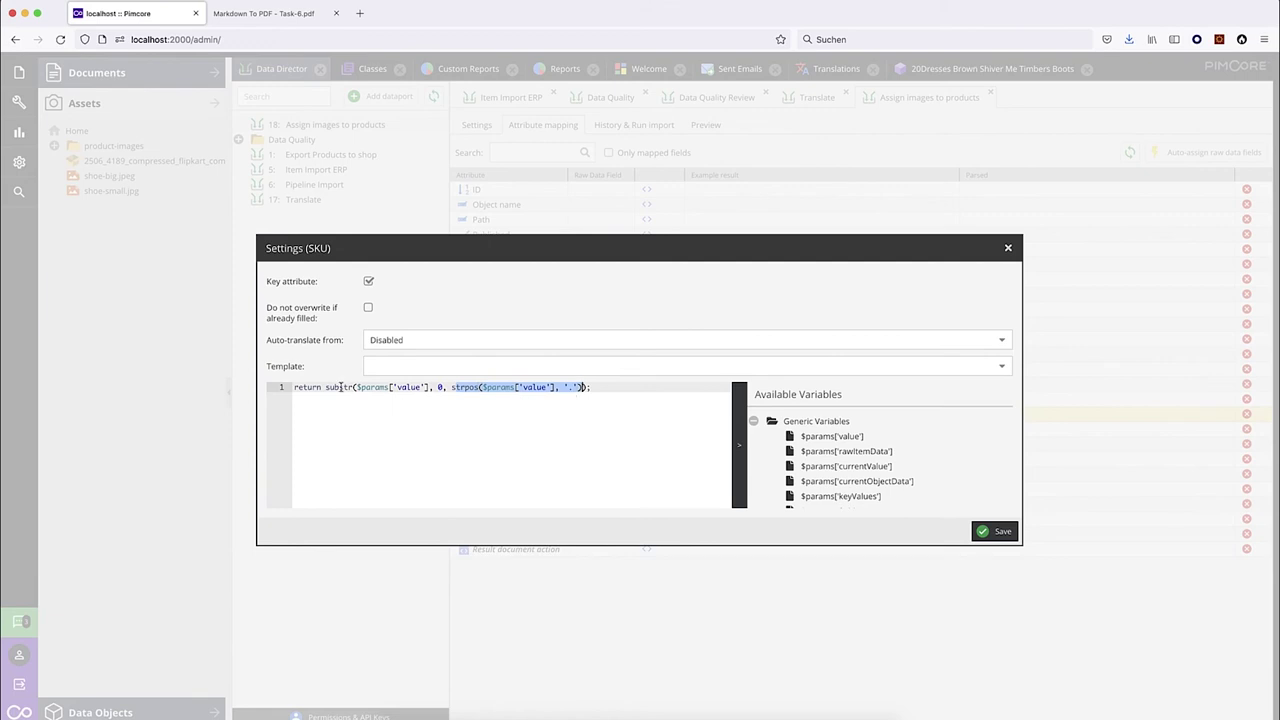
Save the SKU callback and map the Images attribute to the Id raw field.
click(1003, 532)
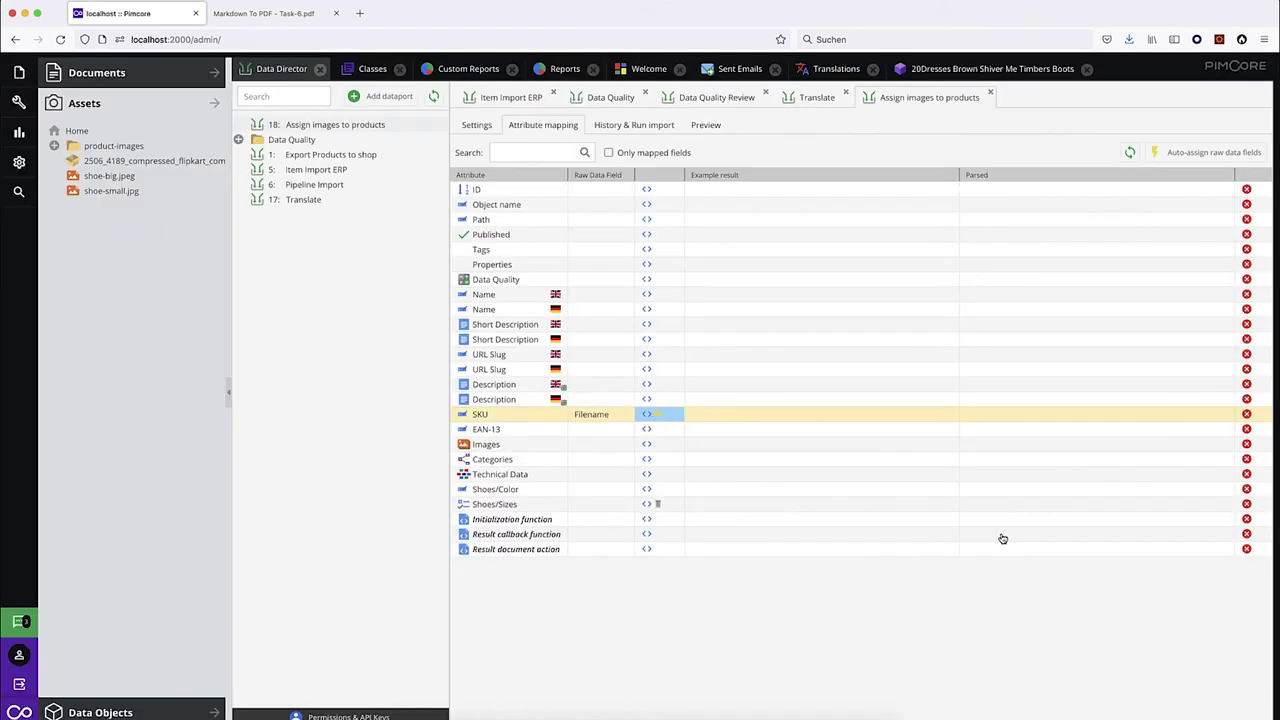
click(628, 446)
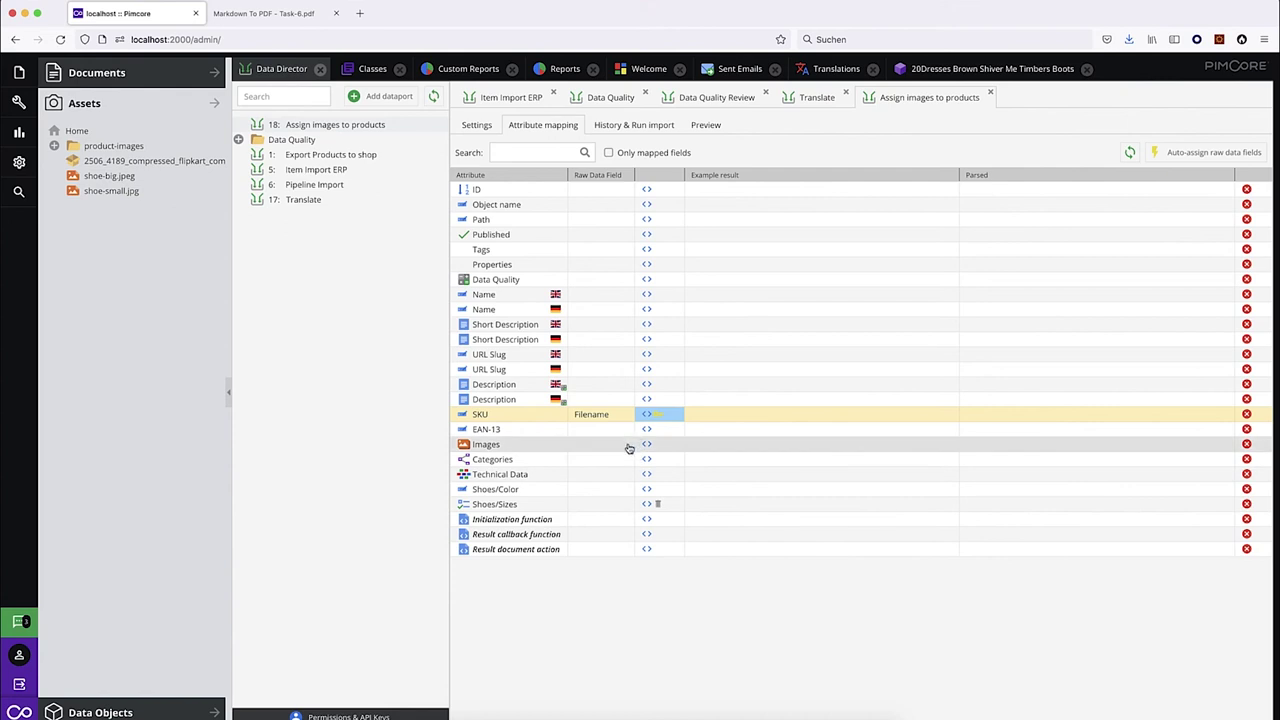
click(606, 491)
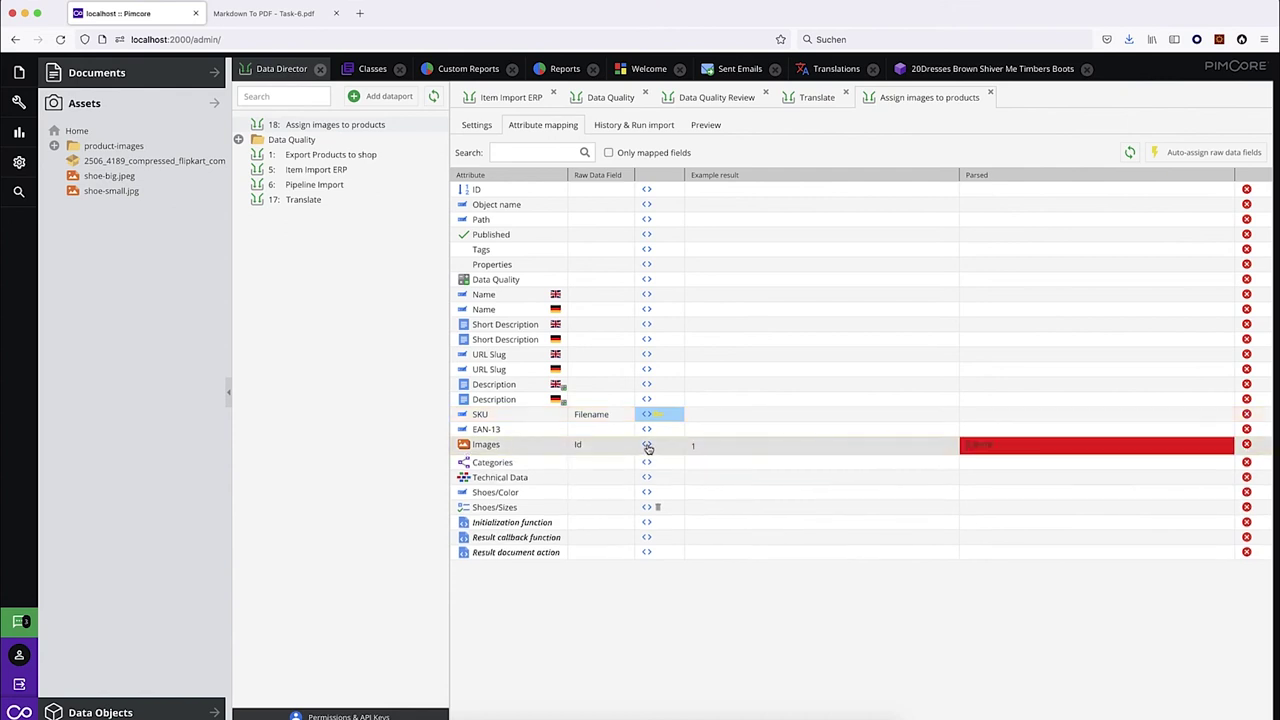
click(647, 447)
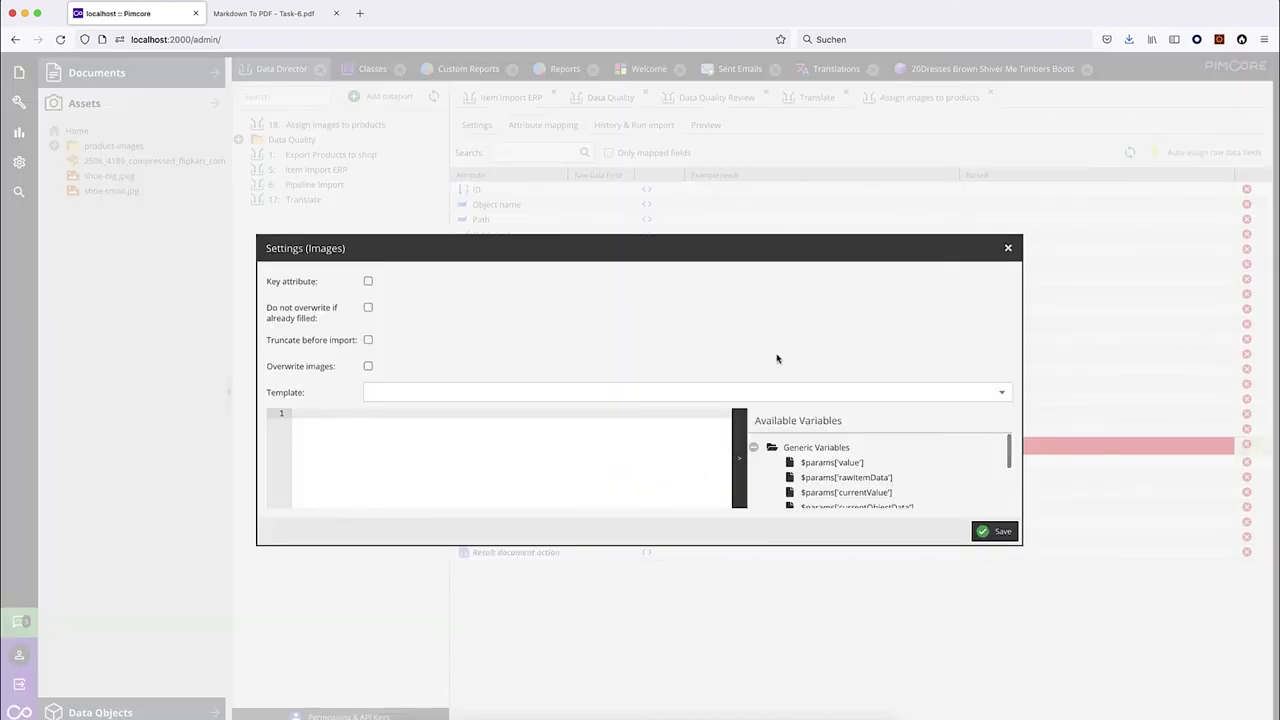
Apply the Assign existing Image template, change its query from path to id, and save.
click(1004, 392)
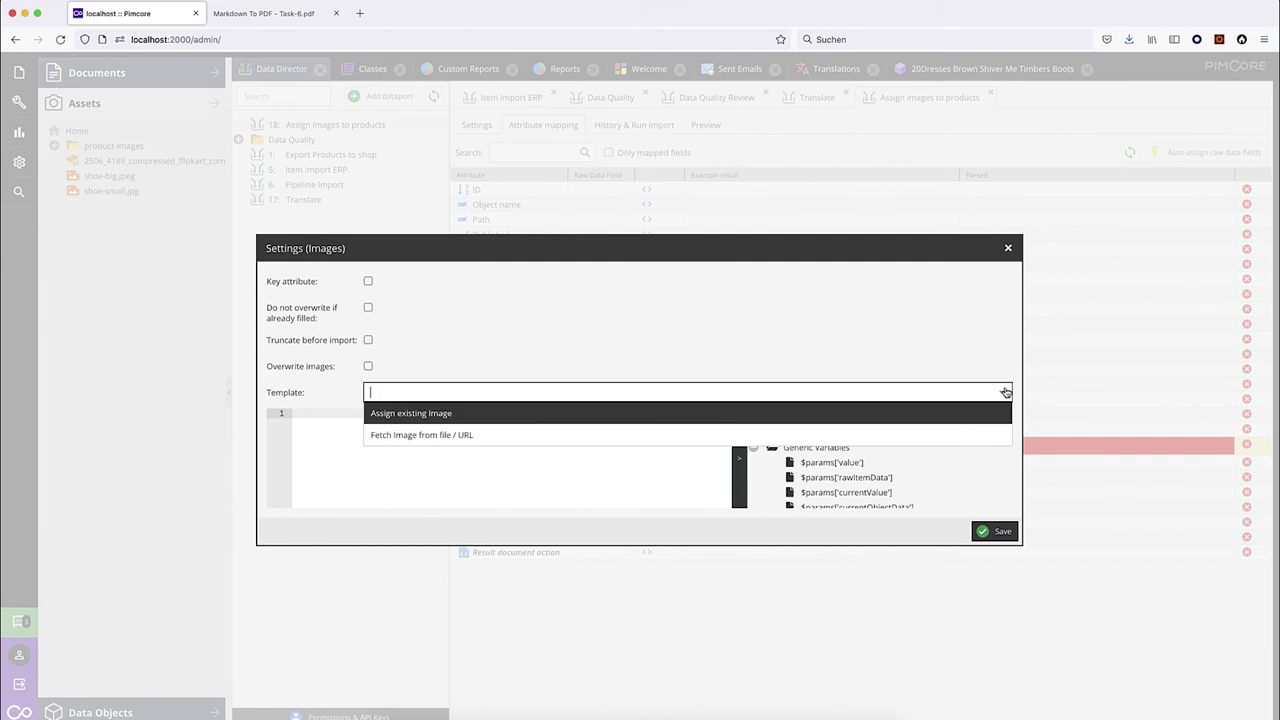
click(456, 414)
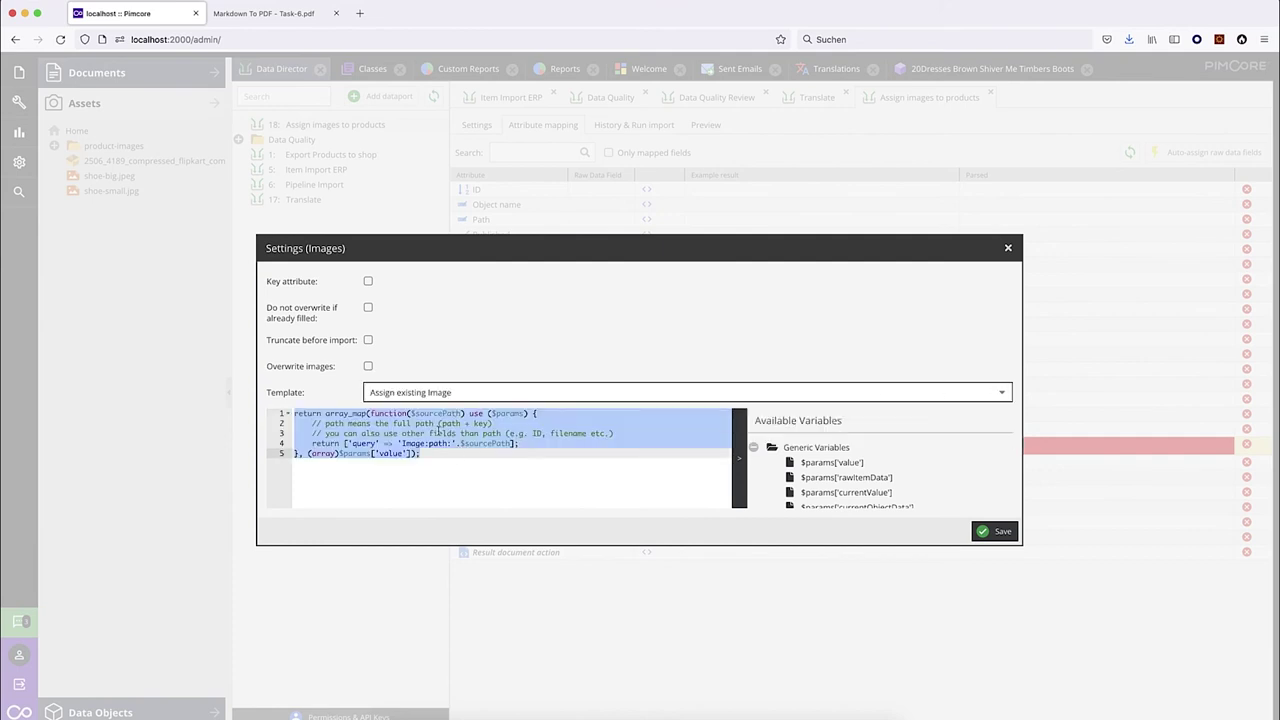
click(438, 430)
double_click(440, 443)
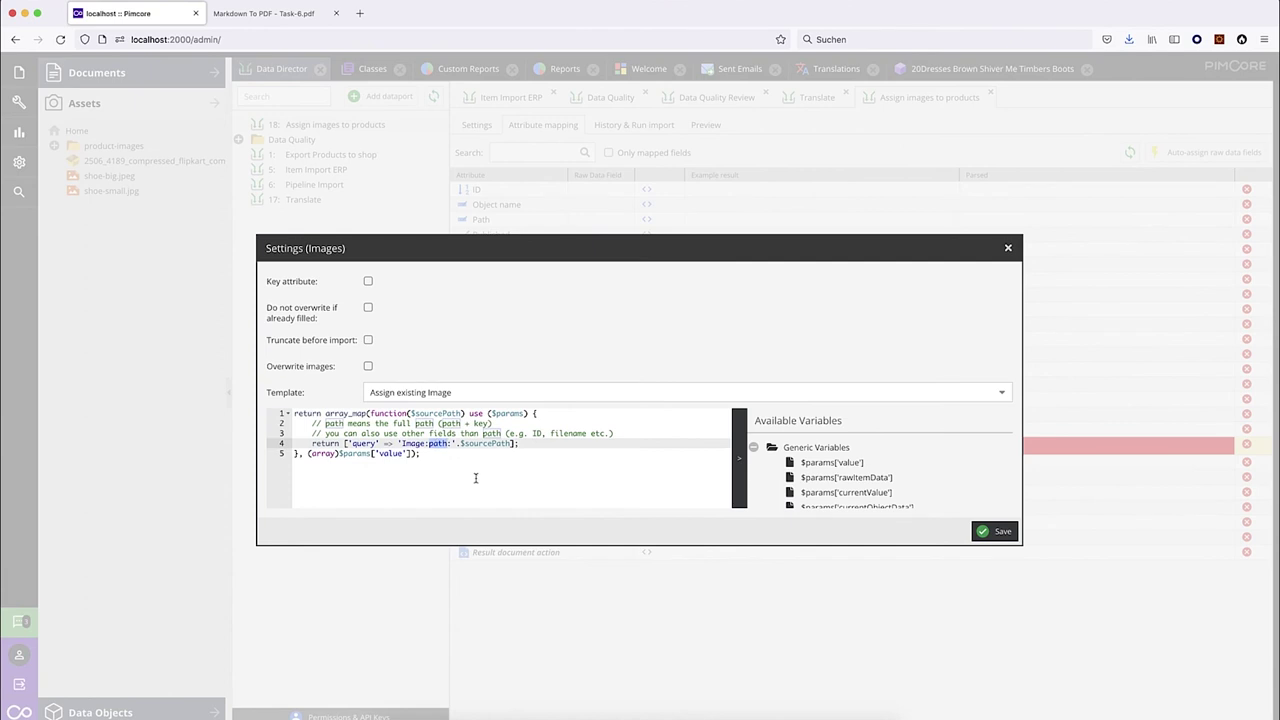
text(id)
click(610, 416)
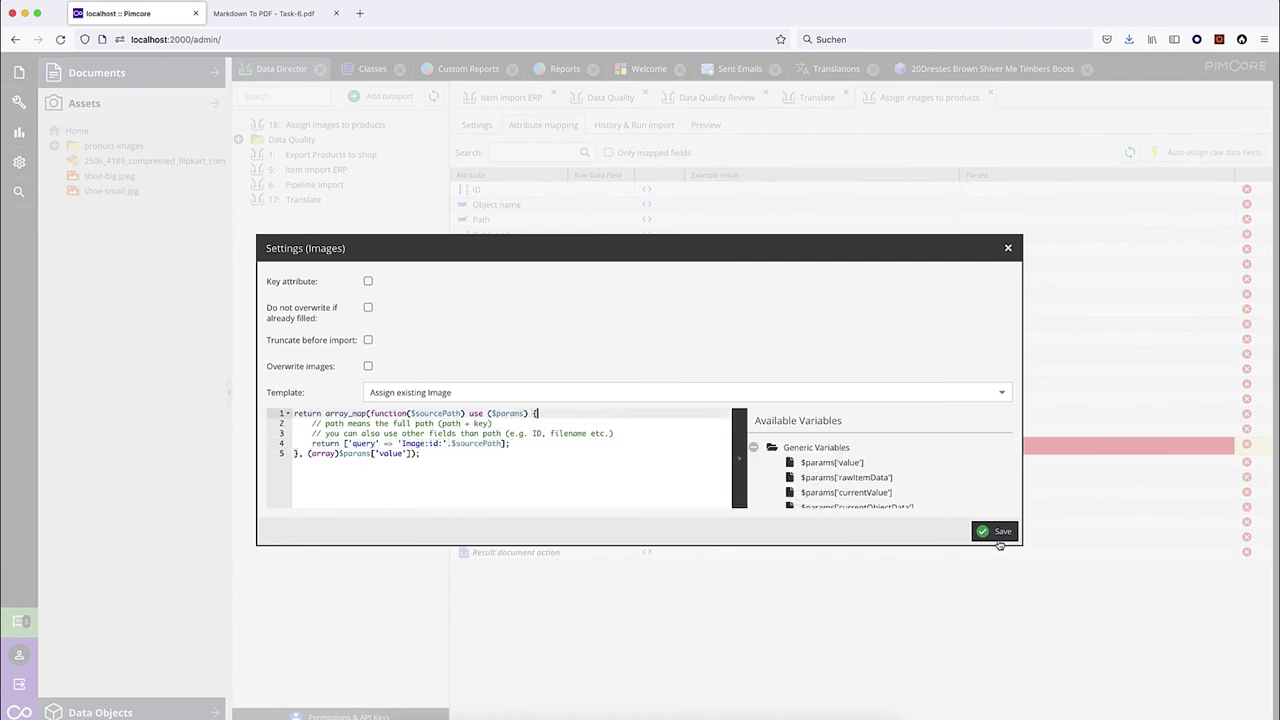
click(999, 533)
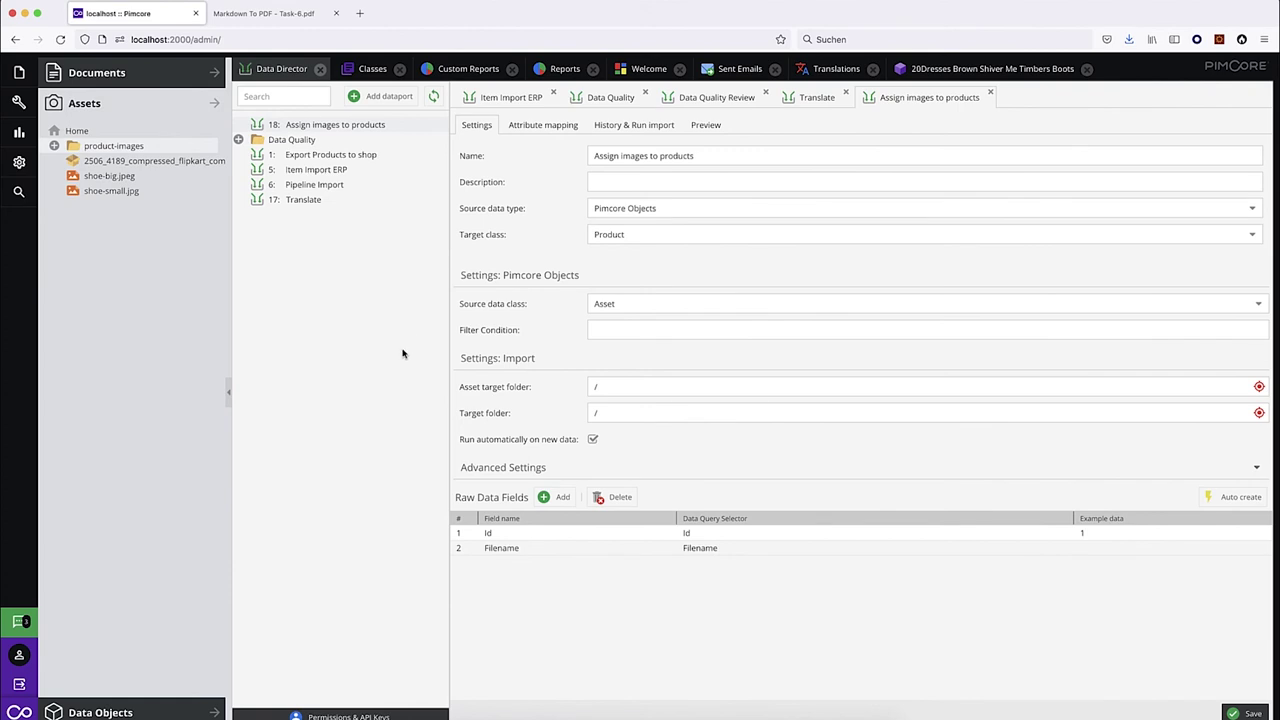
Upload SHOEFHKHHVGZQ9FY.png into the Home asset folder and view the dataport's import history.
click(413, 708)
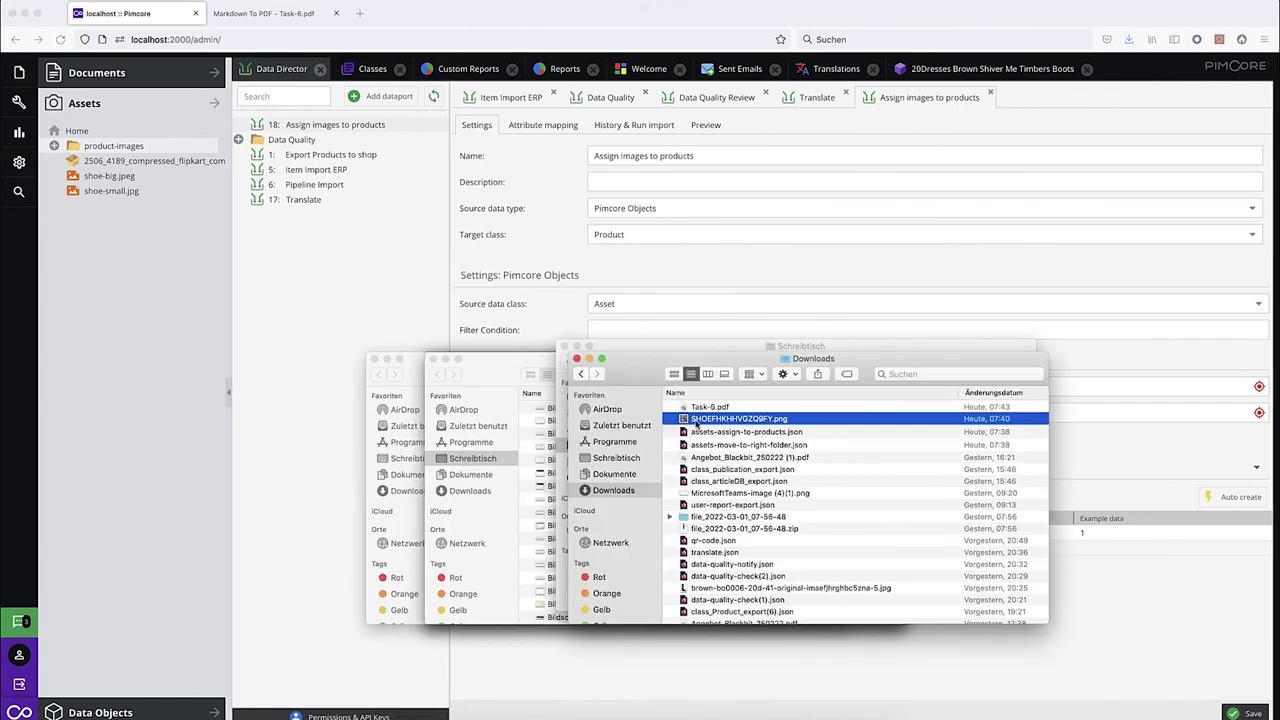
drag(715, 420, 80, 131)
click(340, 355)
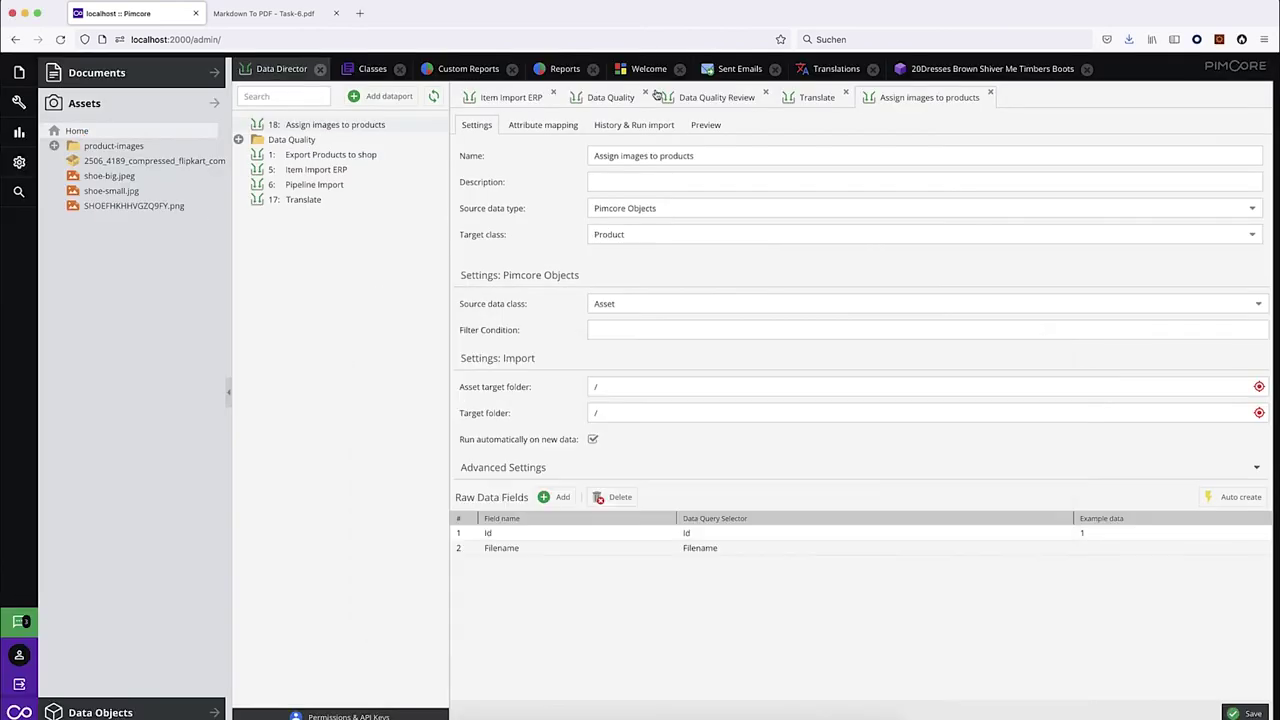
click(634, 125)
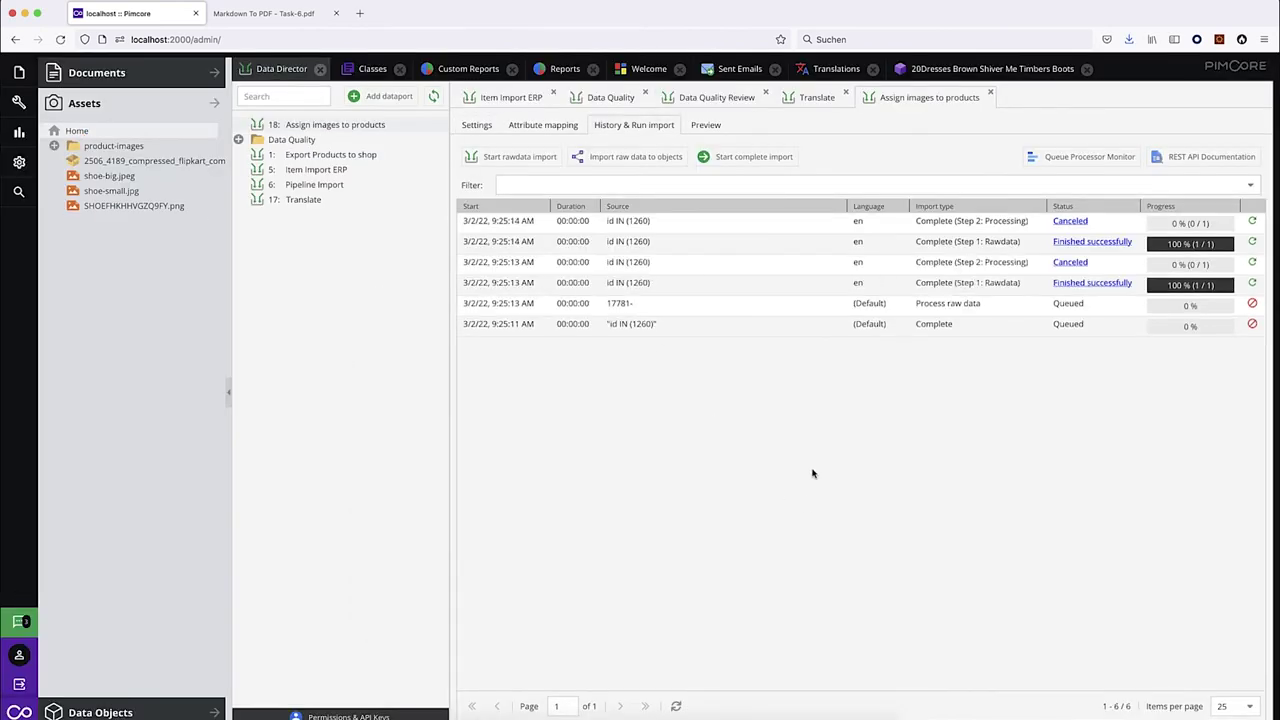
Close the boots object, review the canceled and successful import logs, and expand the data objects tree.
click(1088, 68)
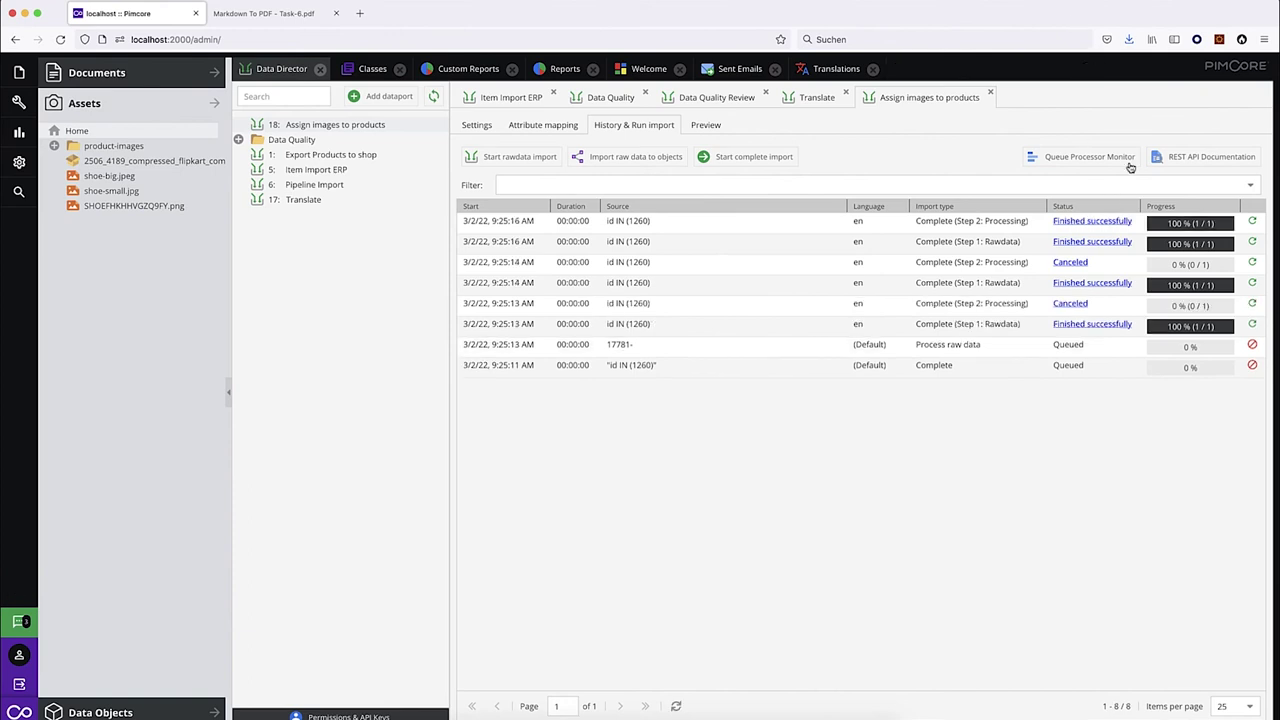
click(1070, 284)
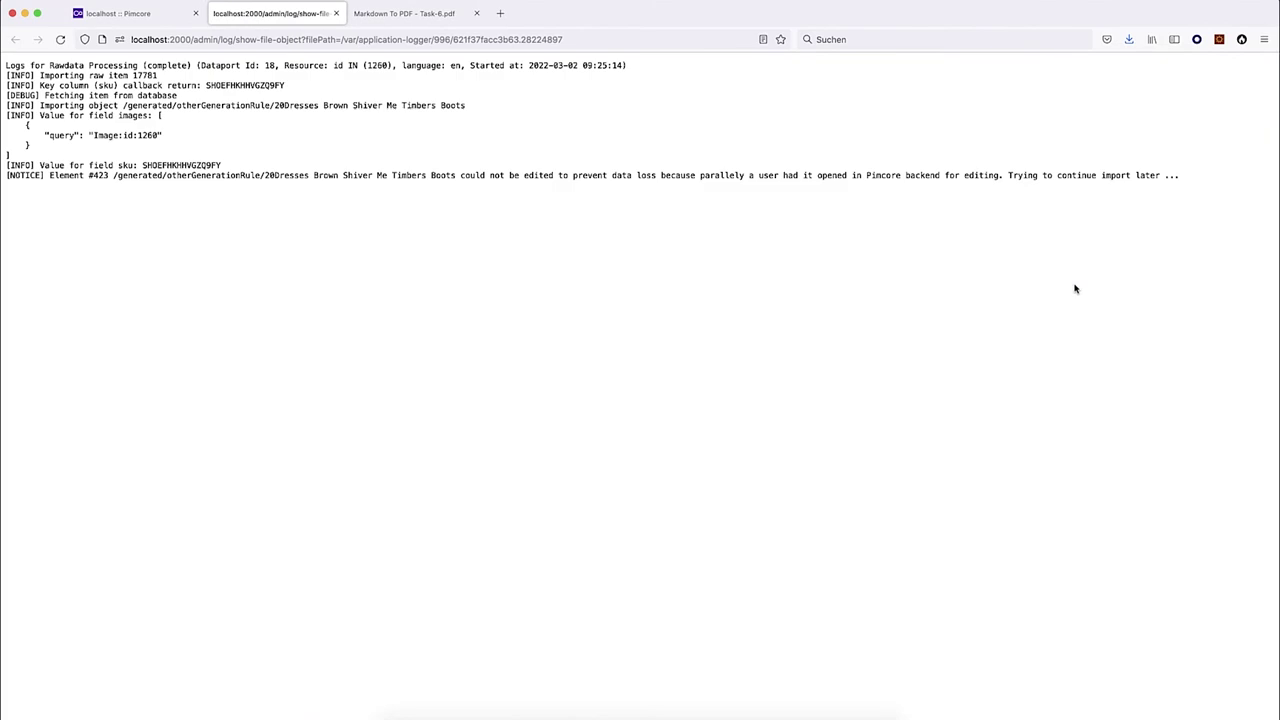
drag(367, 176, 710, 176)
click(337, 14)
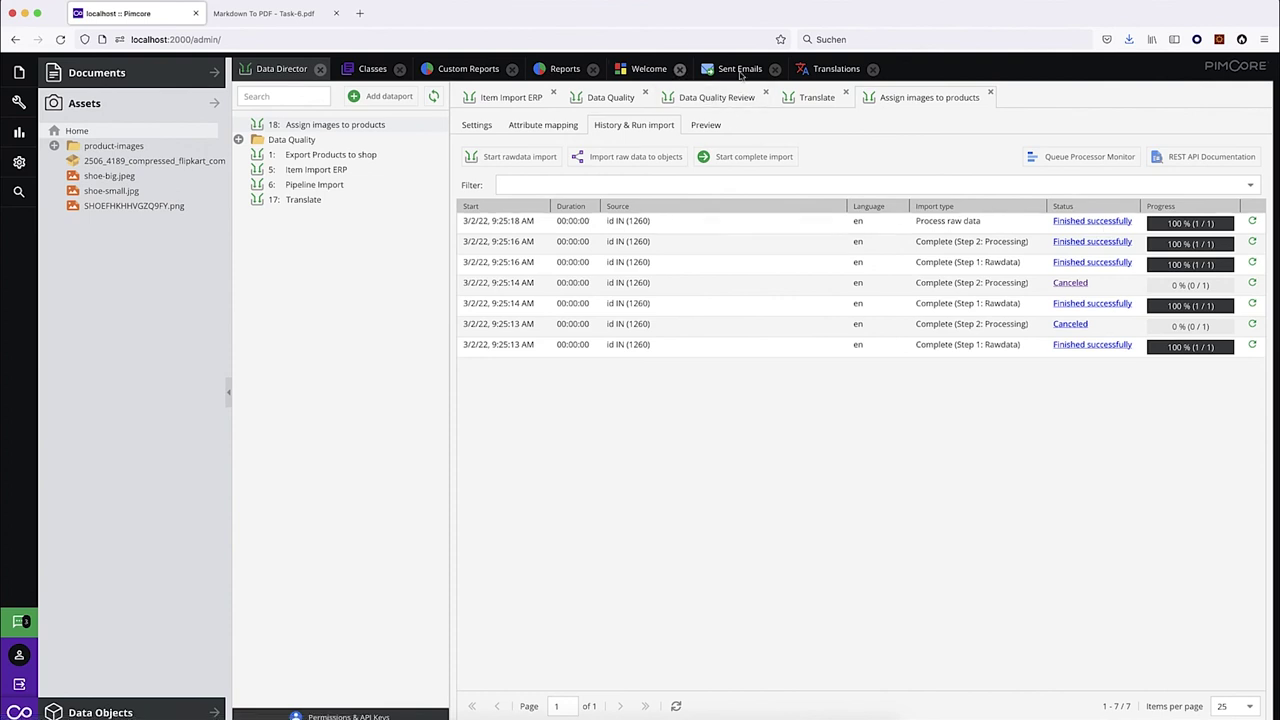
click(1098, 224)
drag(132, 215, 192, 215)
drag(40, 196, 221, 203)
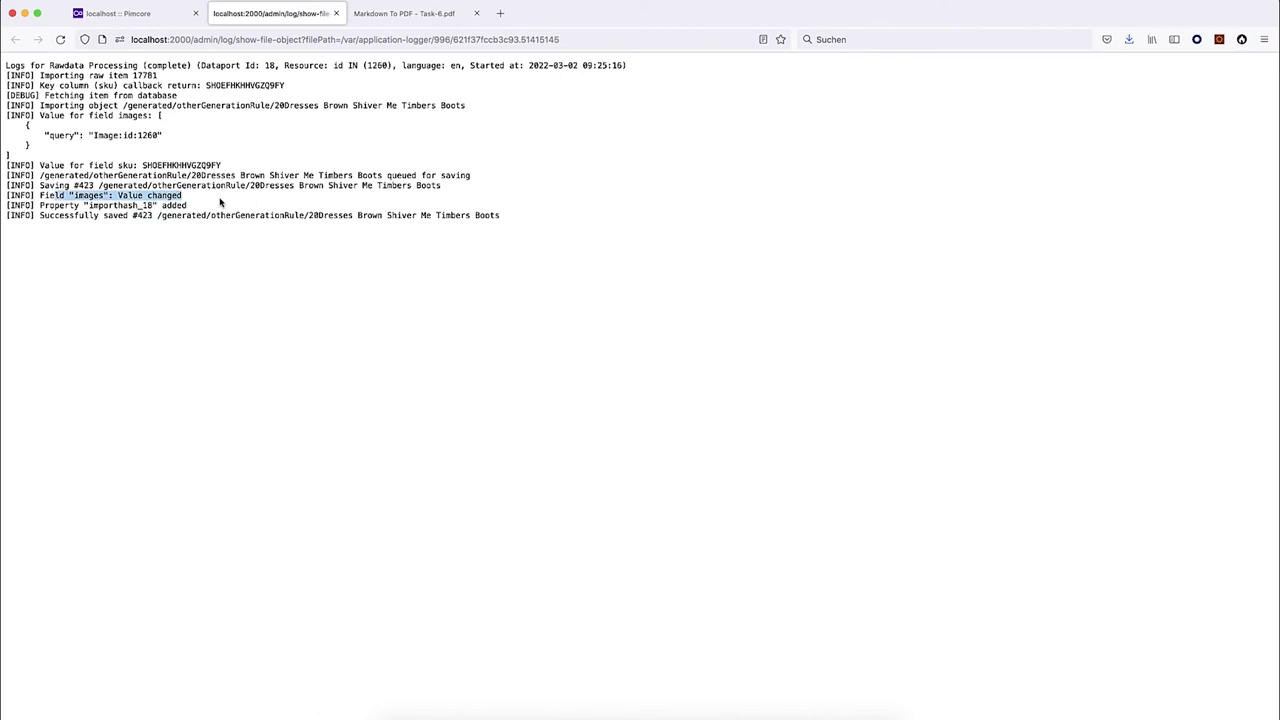
click(336, 13)
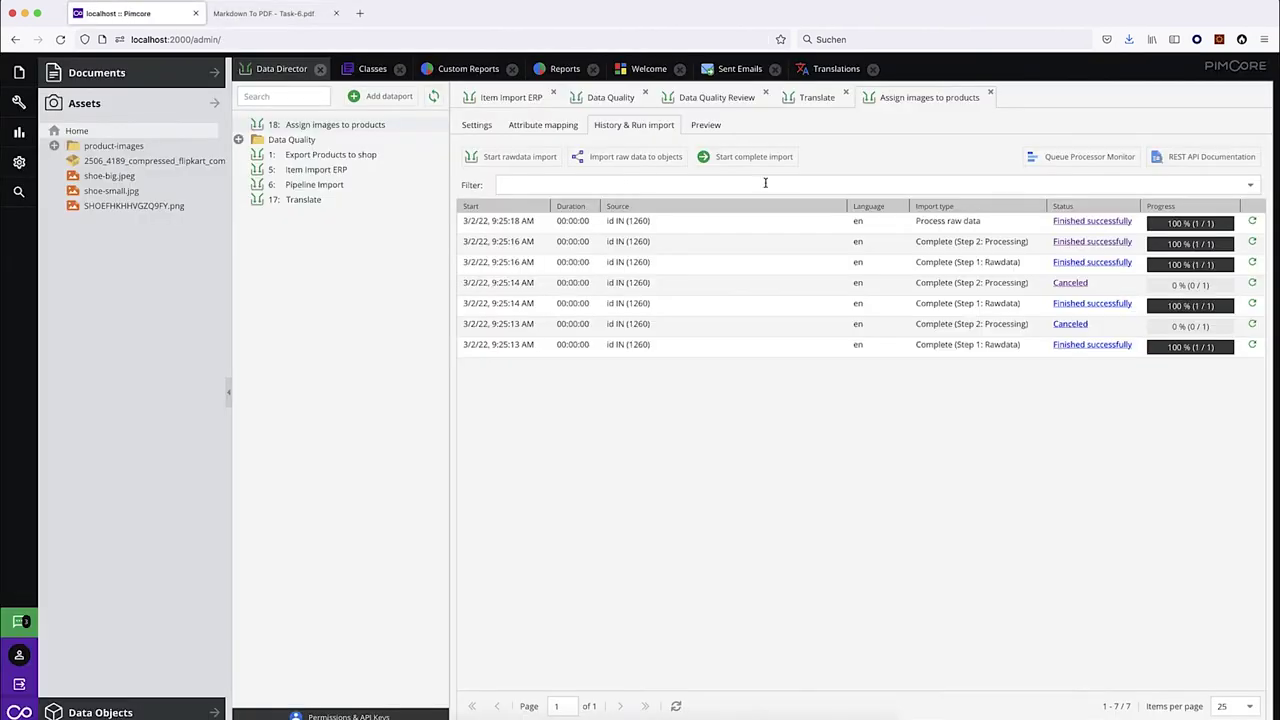
click(120, 710)
Compare the boots product's Images QR code with SHOEFHKHHVGZQ9FY.png in Preview, then return to Data Director.
click(150, 236)
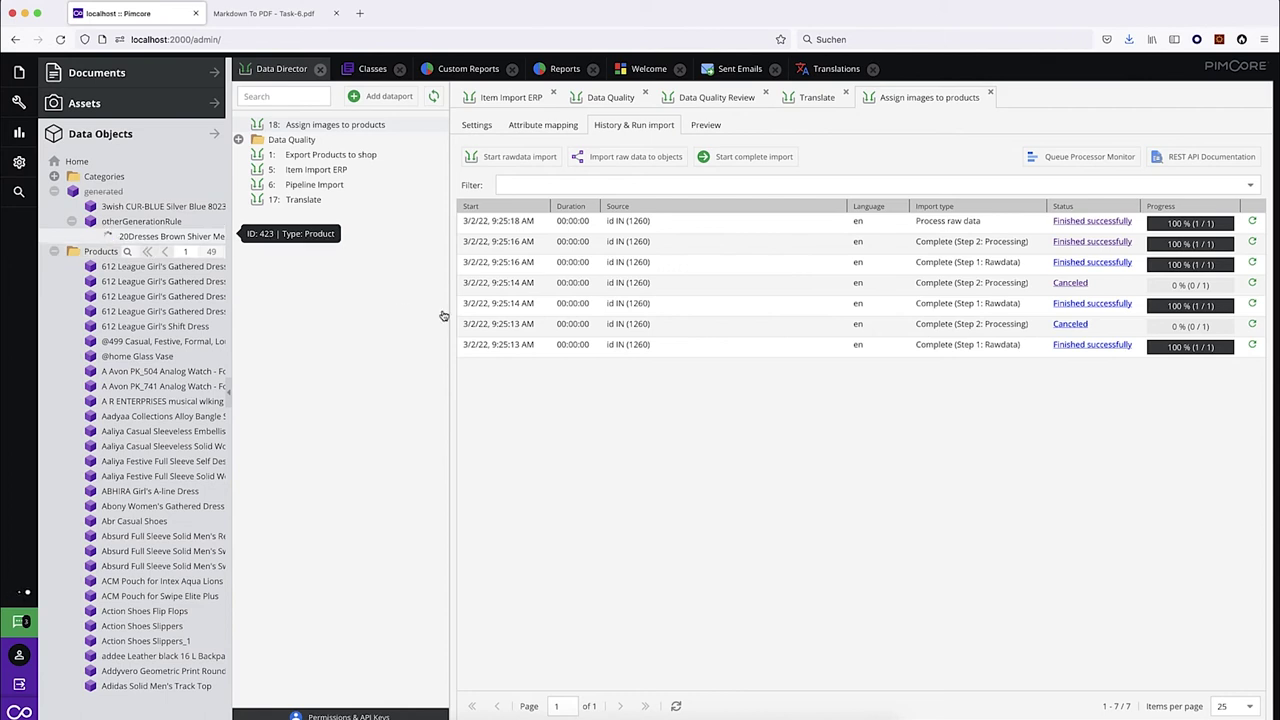
scroll(680, 512, down, 3)
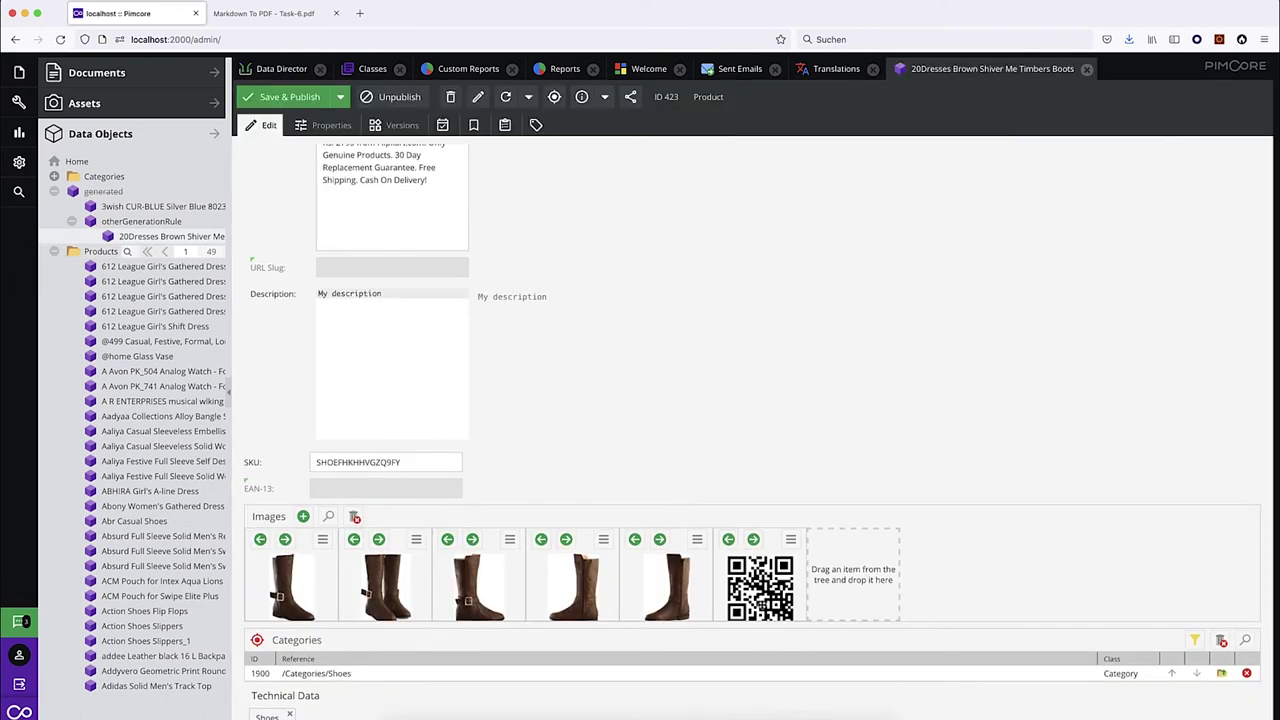
click(413, 714)
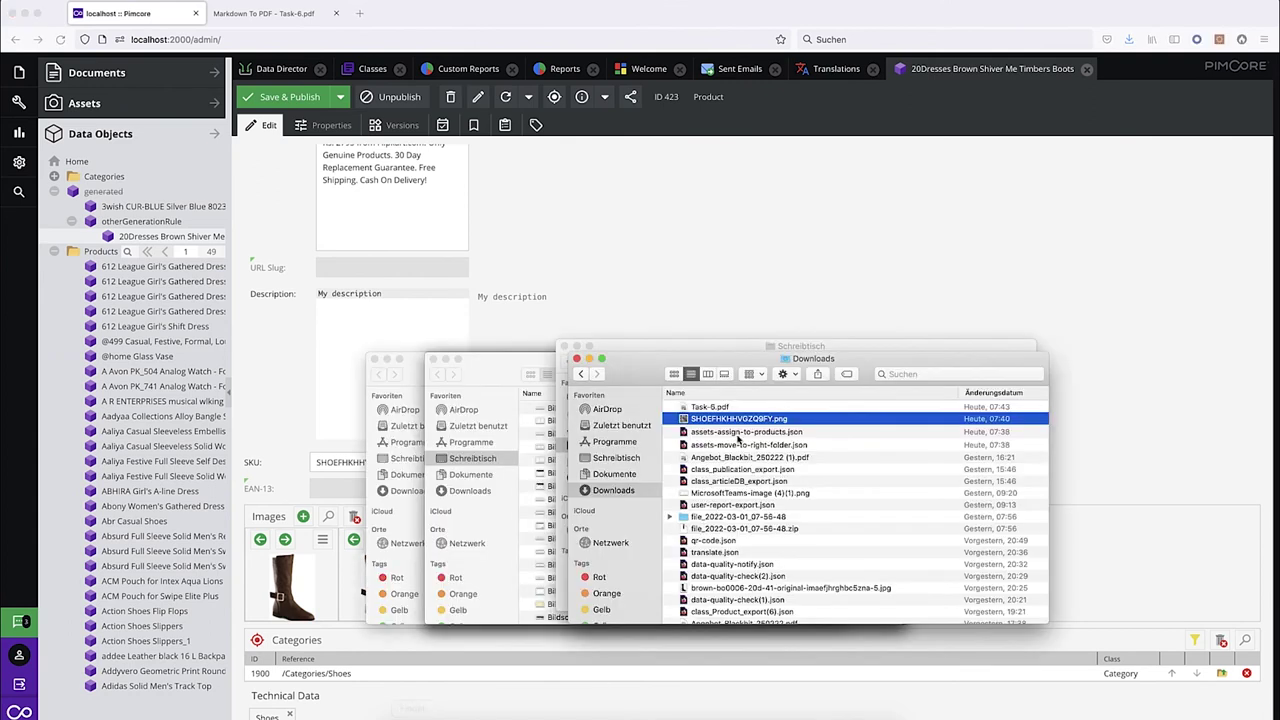
double_click(730, 420)
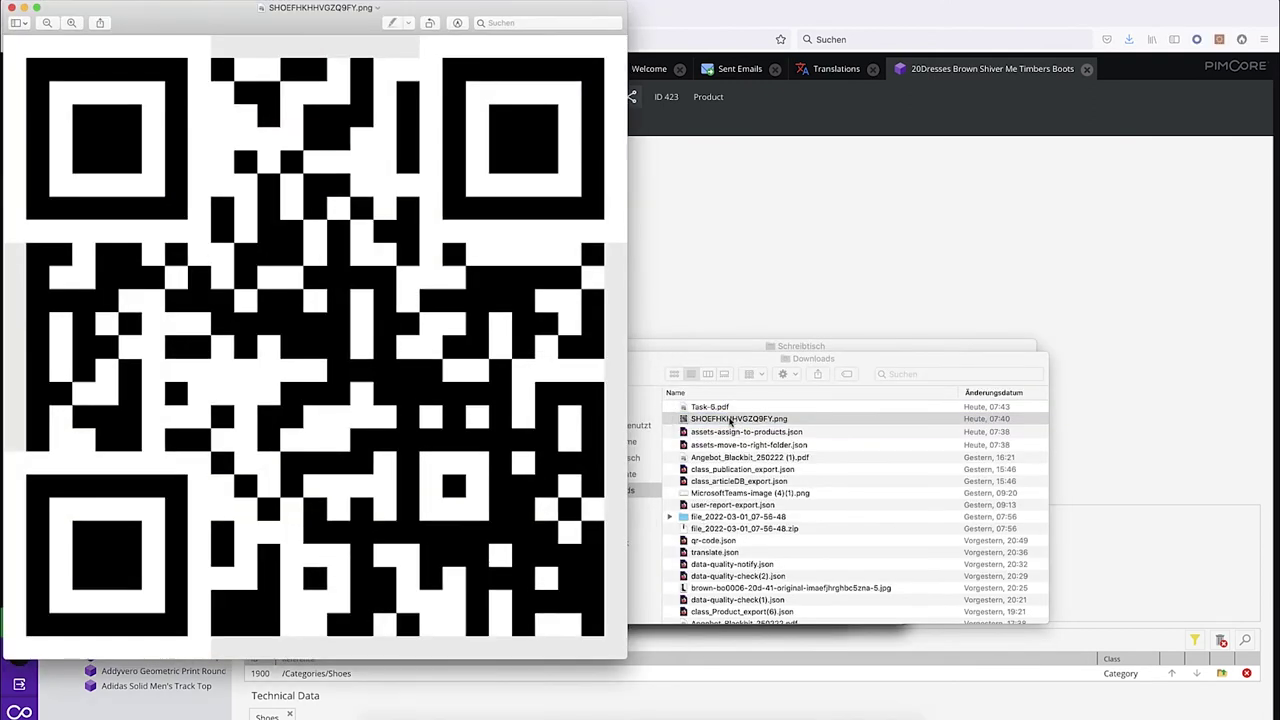
click(12, 7)
click(685, 231)
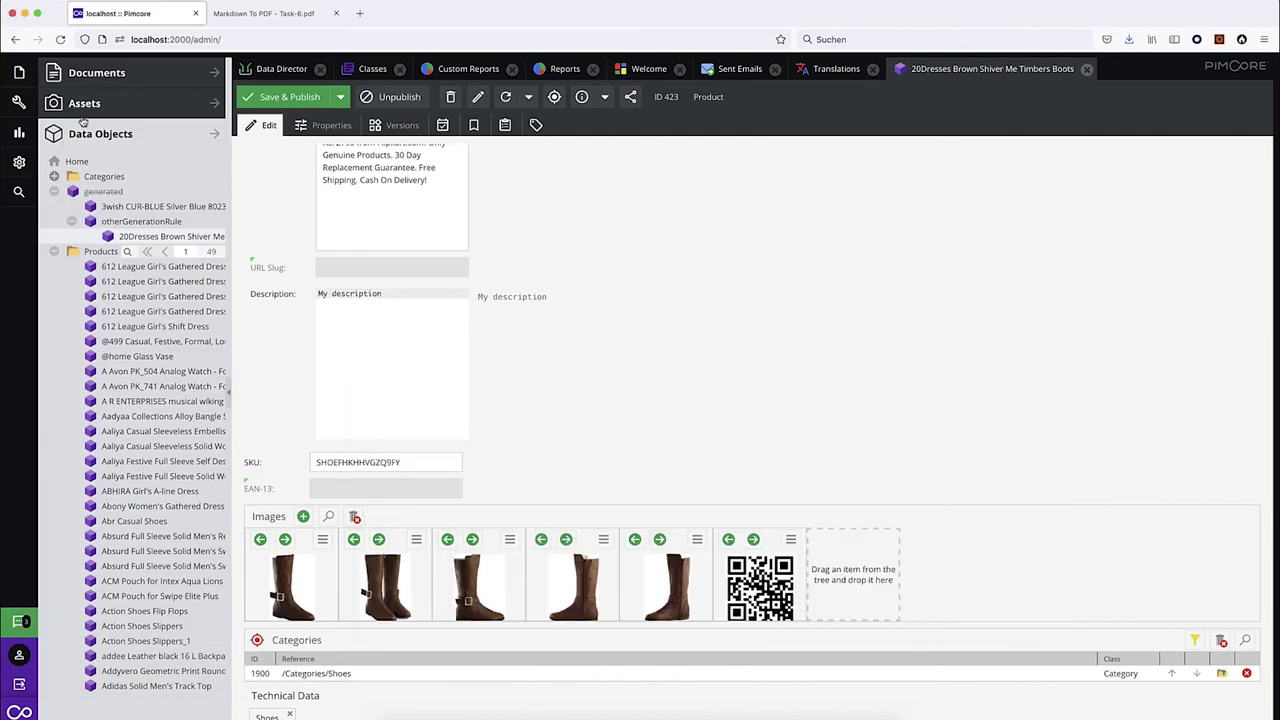
click(140, 106)
click(275, 69)
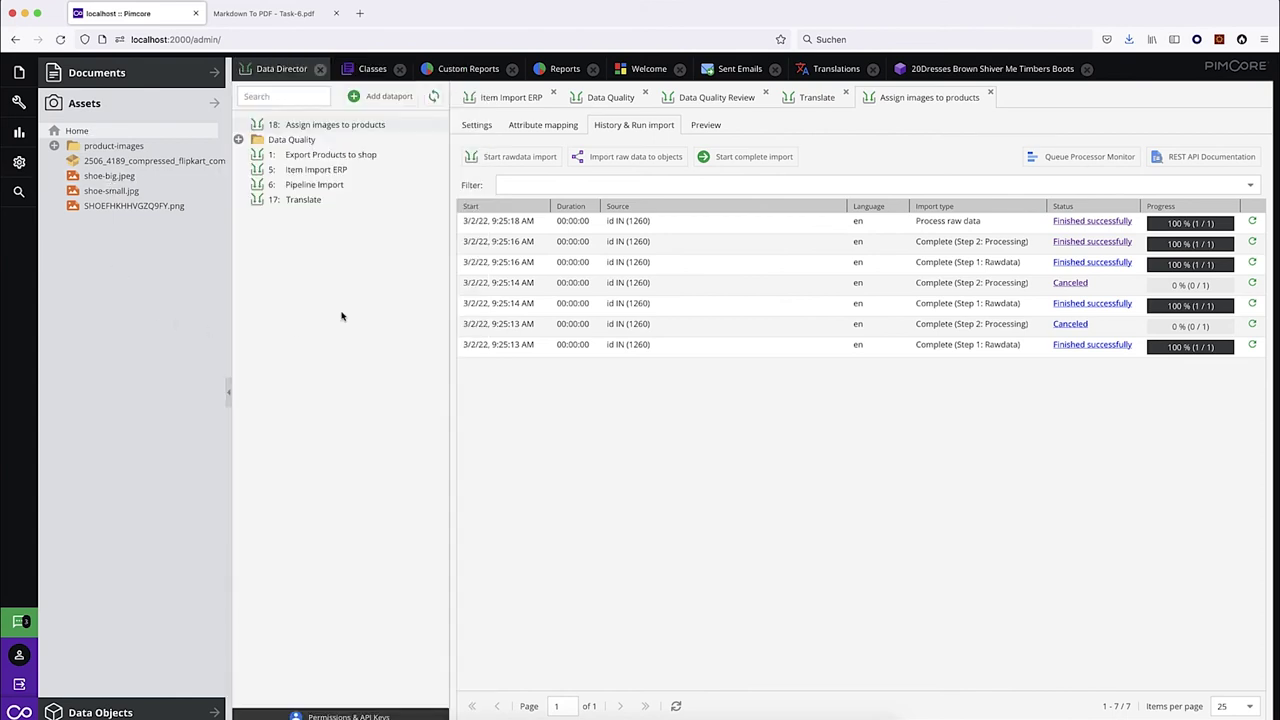
Create a new dataport named 'Assets Move to folder'.
click(382, 97)
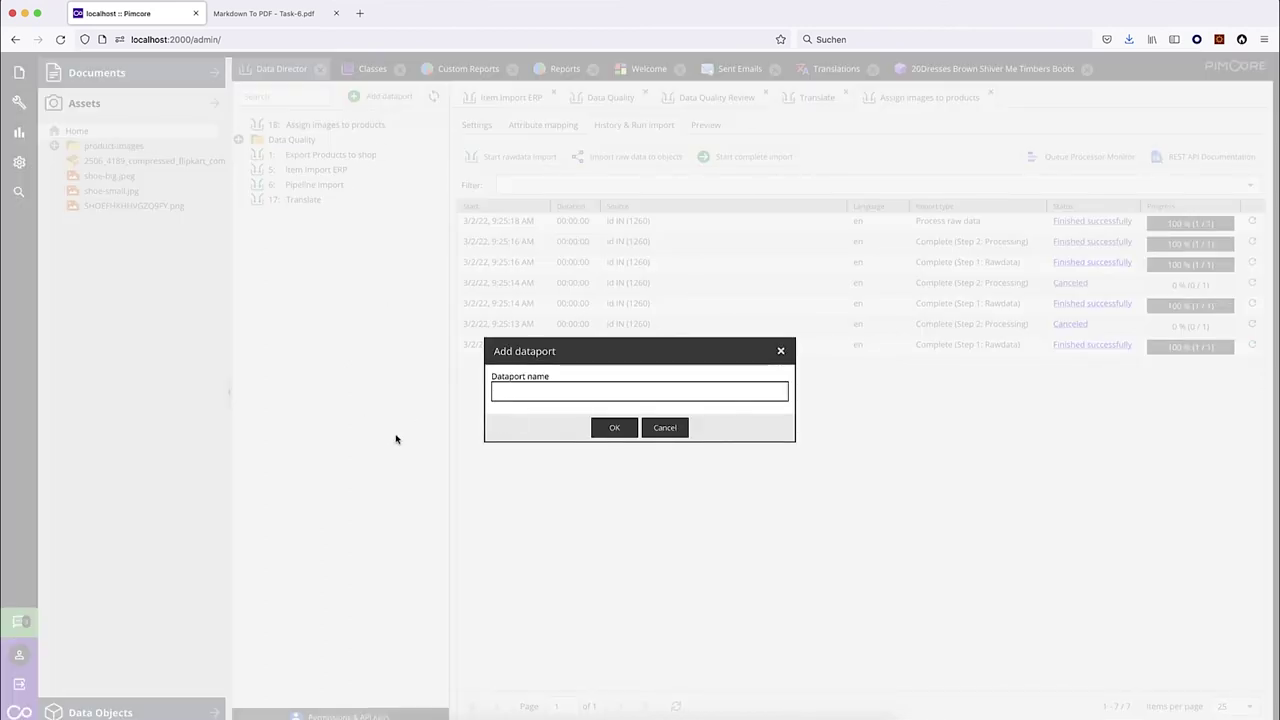
text(Assets Move to folder)
click(611, 430)
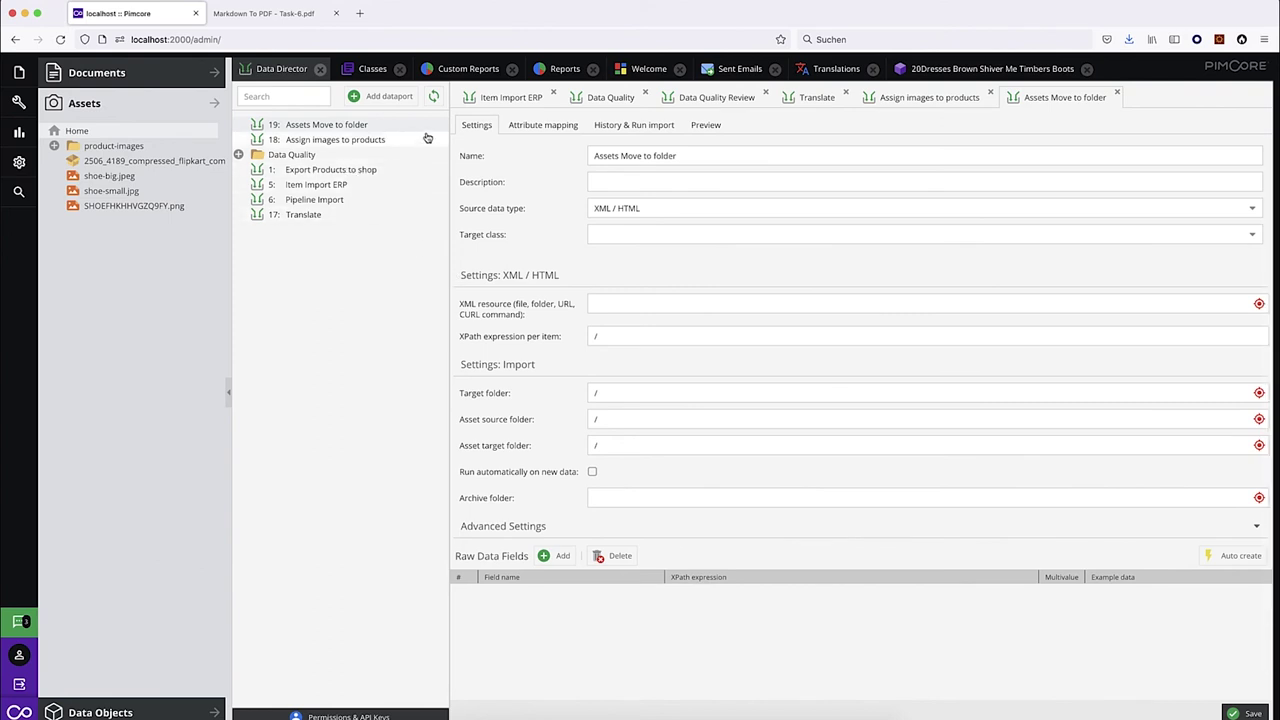
Rename dataport 18 to 'Assets: Assign images to products' and save it.
click(357, 143)
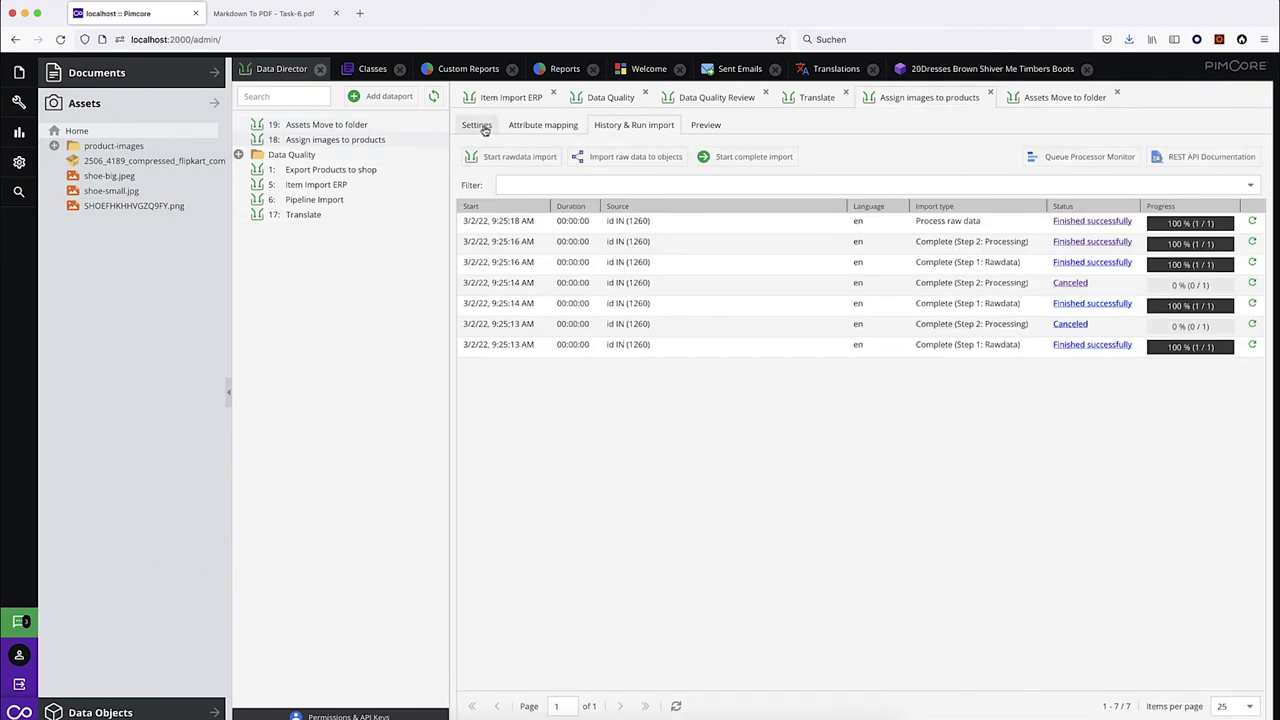
click(477, 125)
click(596, 155)
text(Assets)
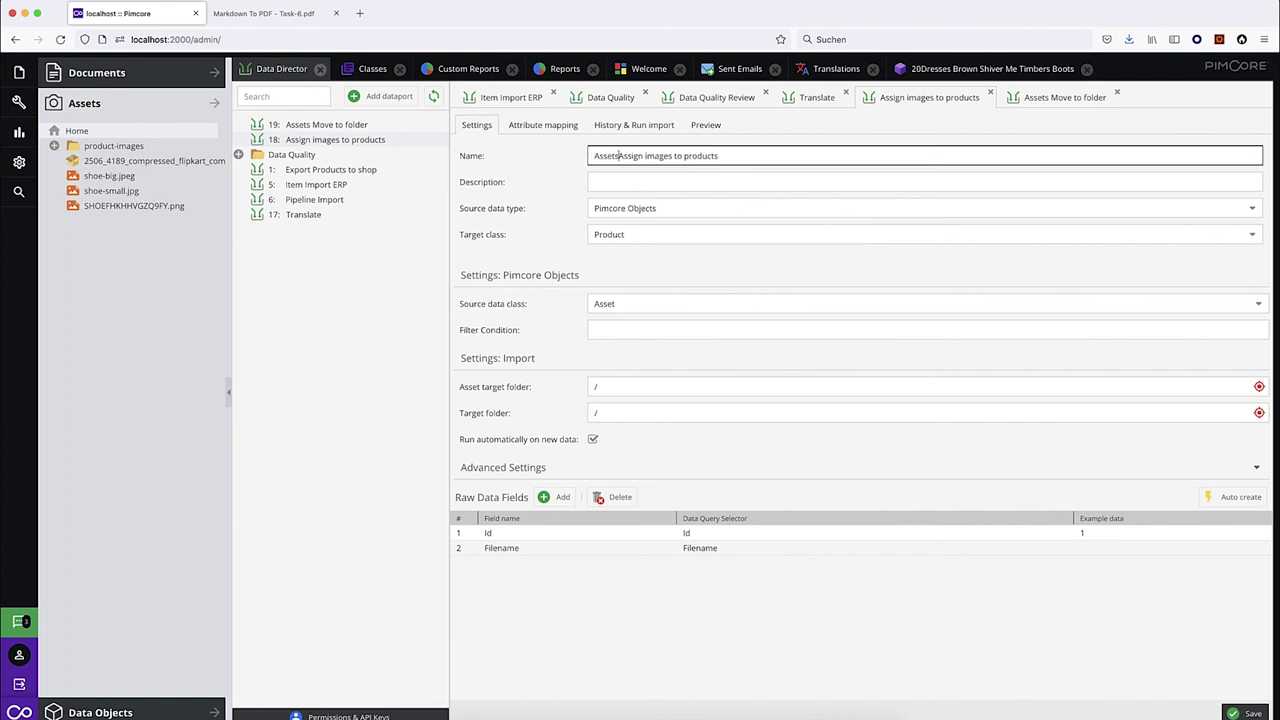
text(:)
click(1246, 713)
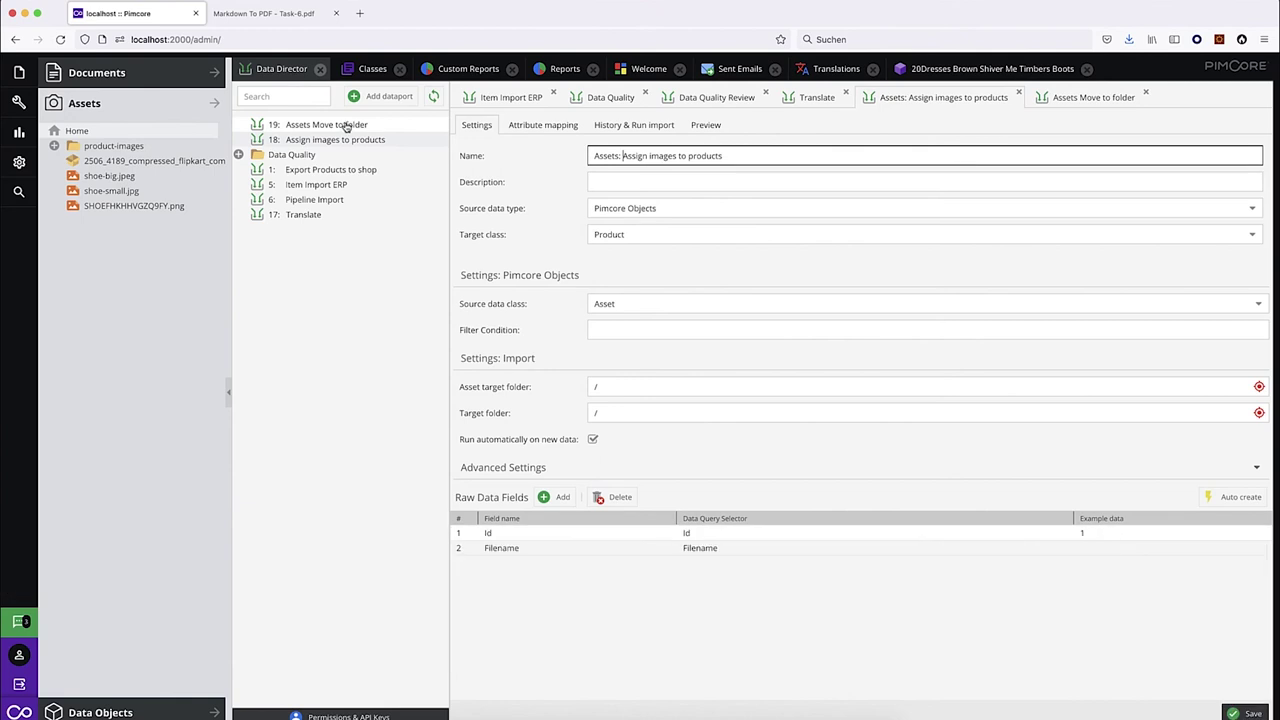
click(432, 96)
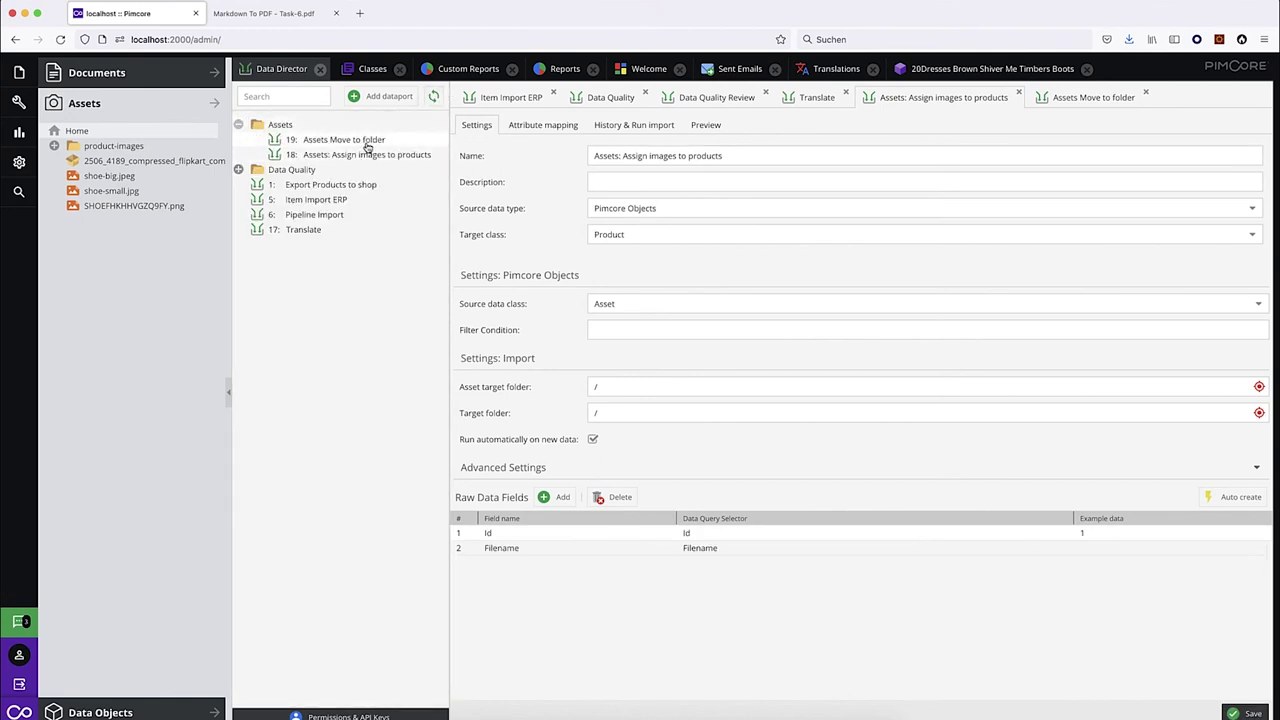
Set Assets Move to folder's source type to Pimcore Objects with target class Asset.
click(366, 141)
click(618, 207)
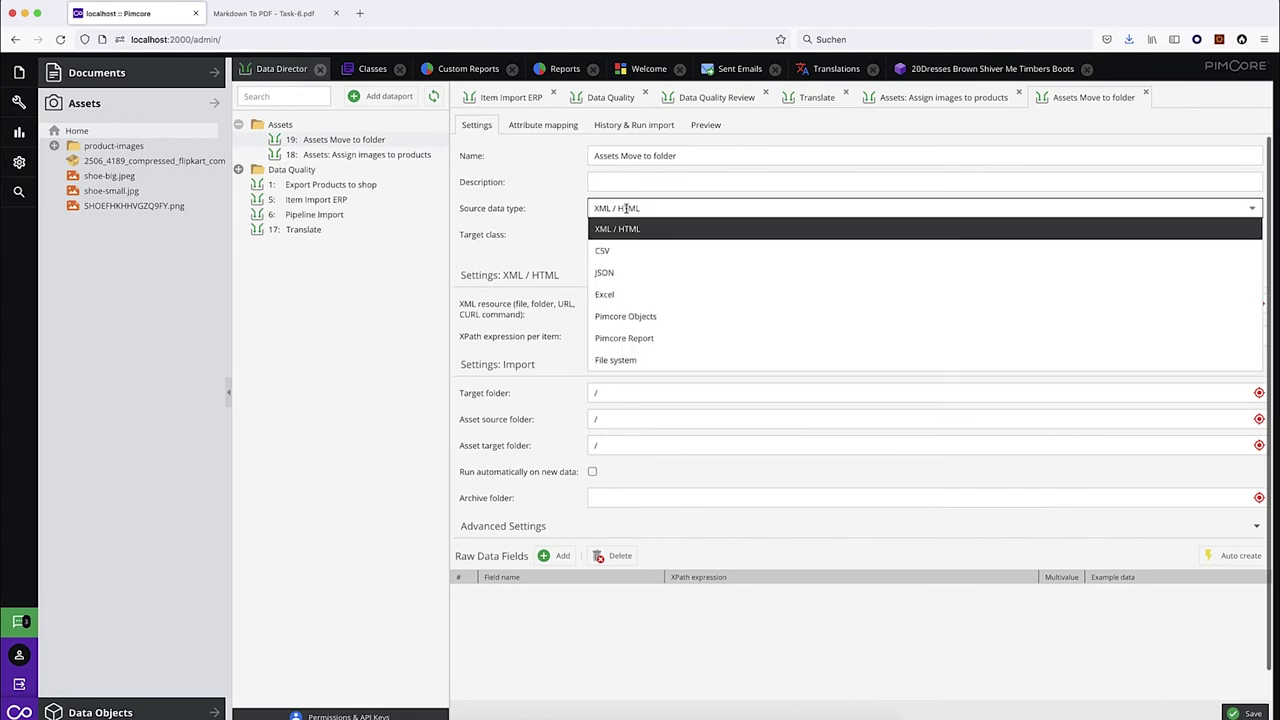
click(651, 317)
click(649, 235)
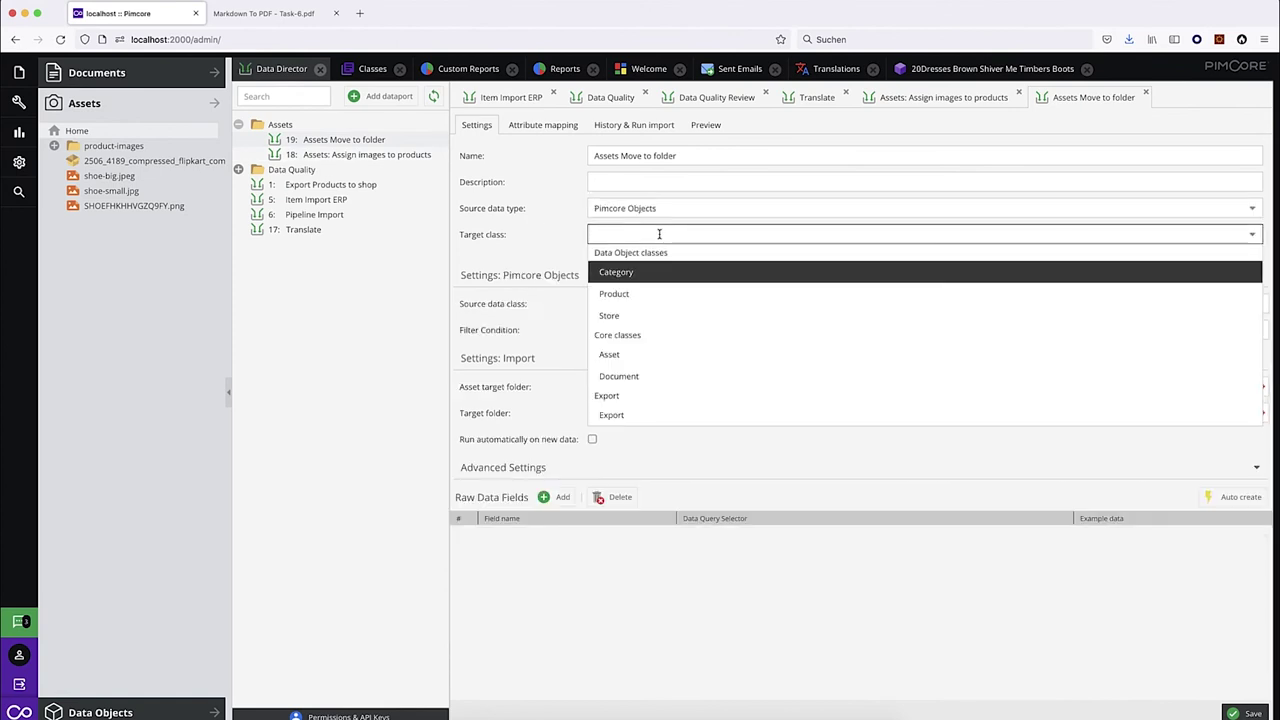
click(612, 354)
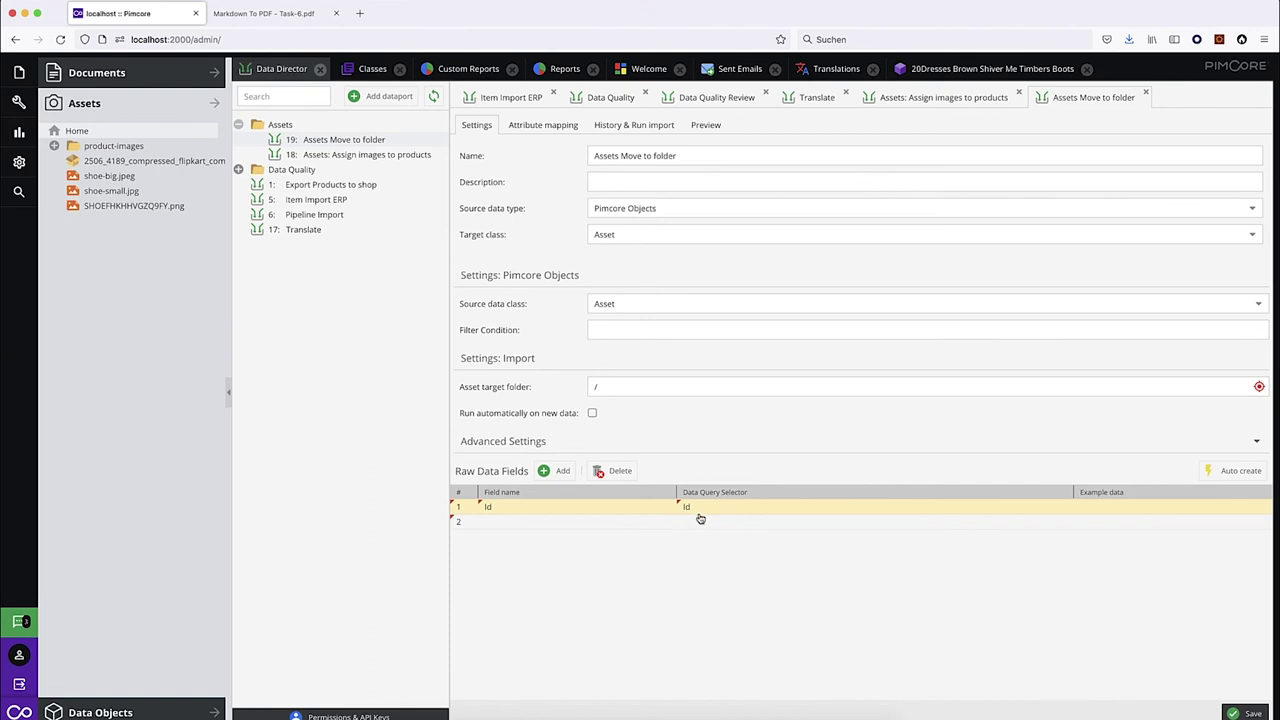
click(364, 160)
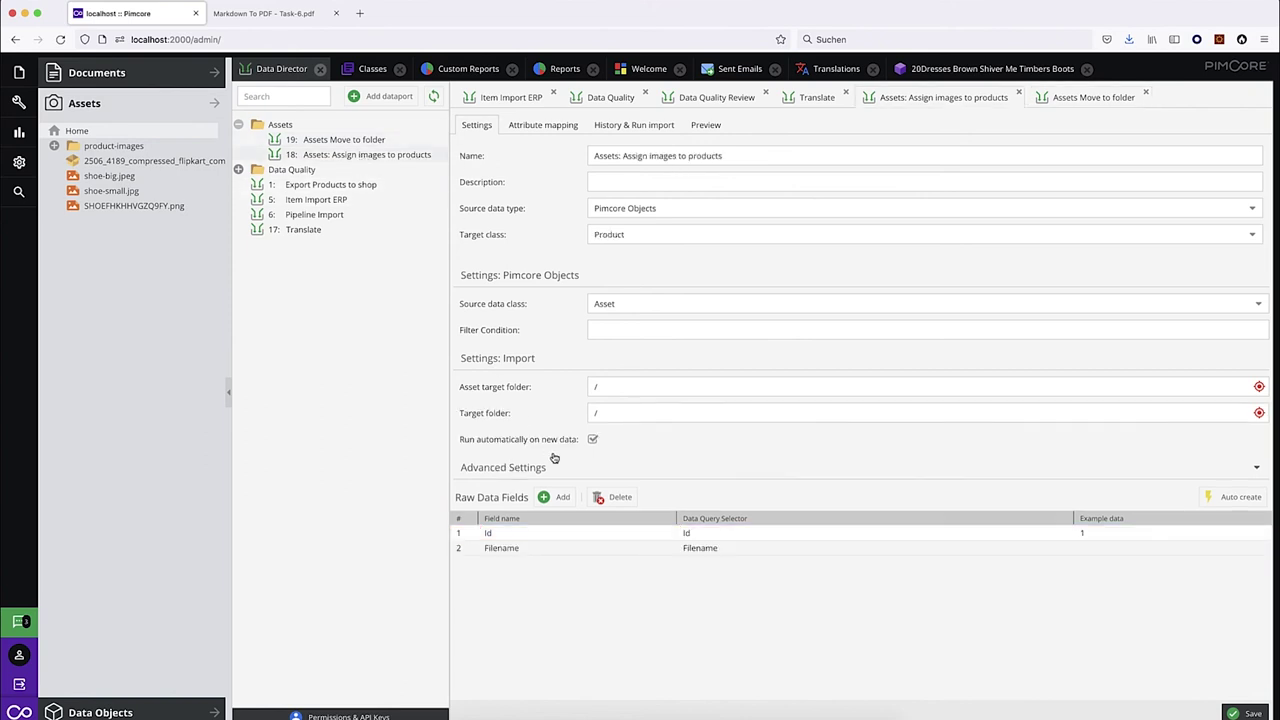
click(360, 140)
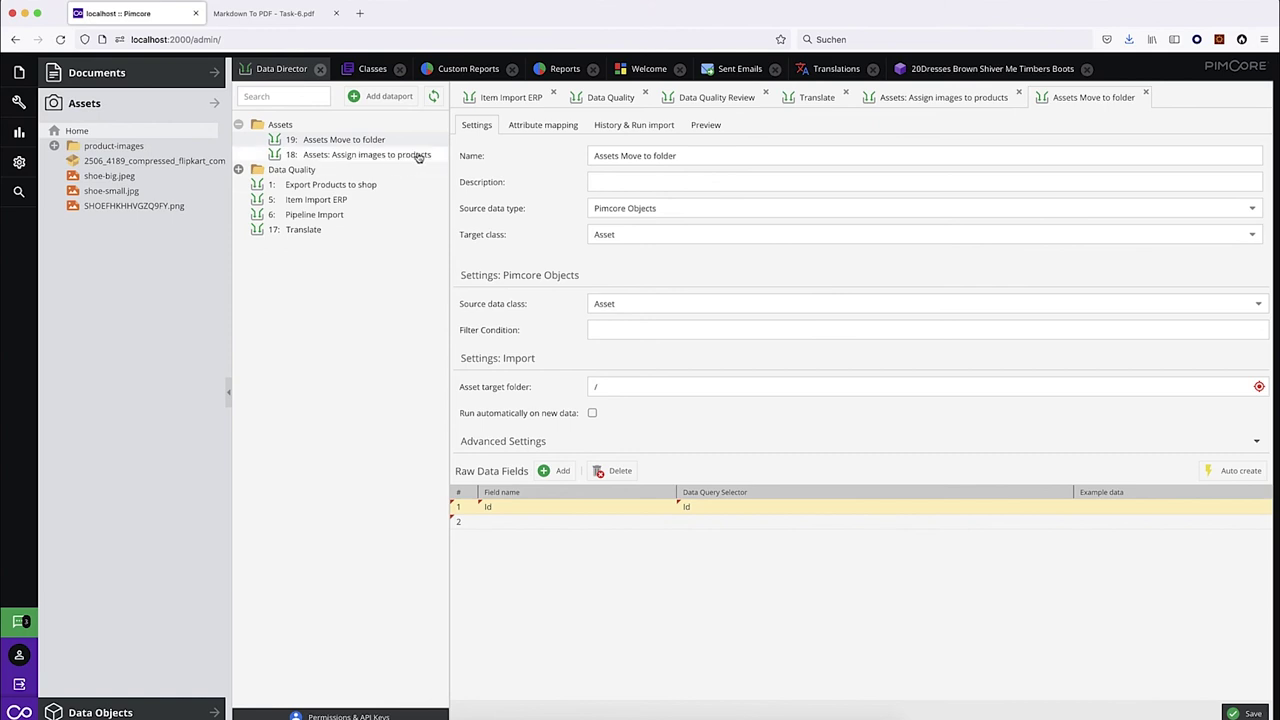
Set raw field 2's data query selector to {{ category }} and begin the filter condition with id=.
double_click(706, 523)
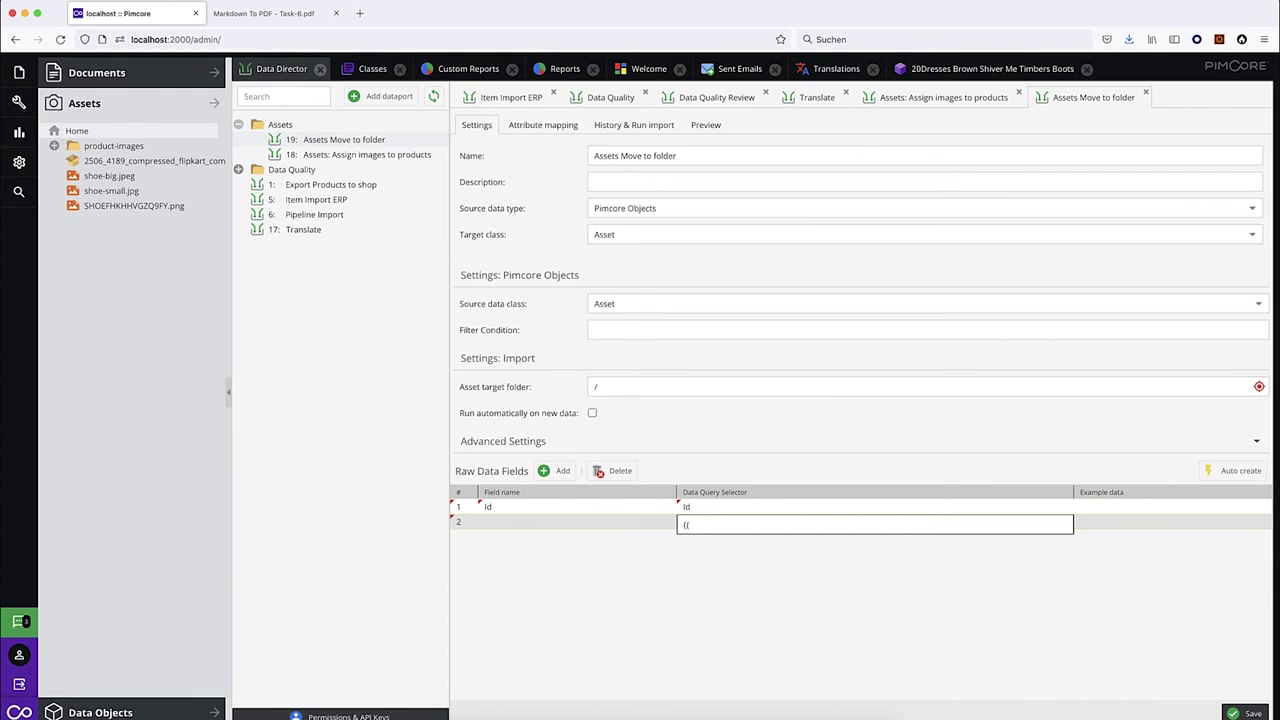
text({{ category }})
key(Return)
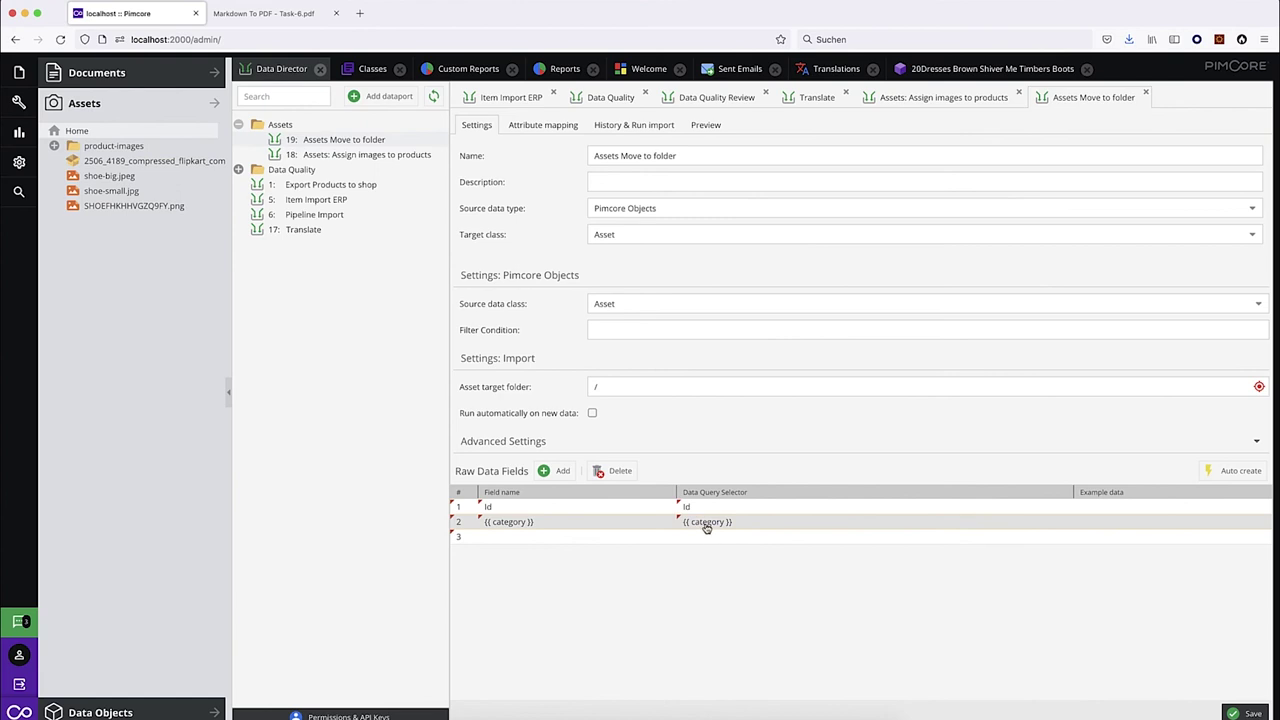
click(690, 521)
click(629, 333)
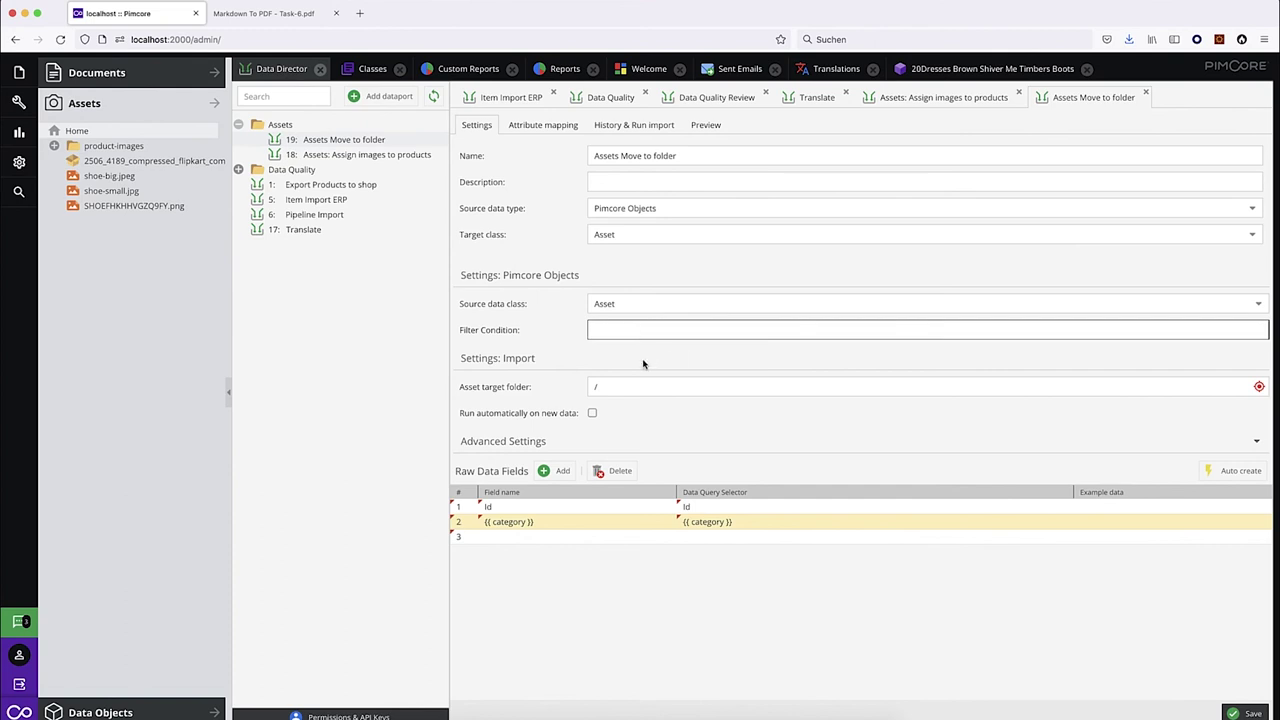
text(id={{ id)
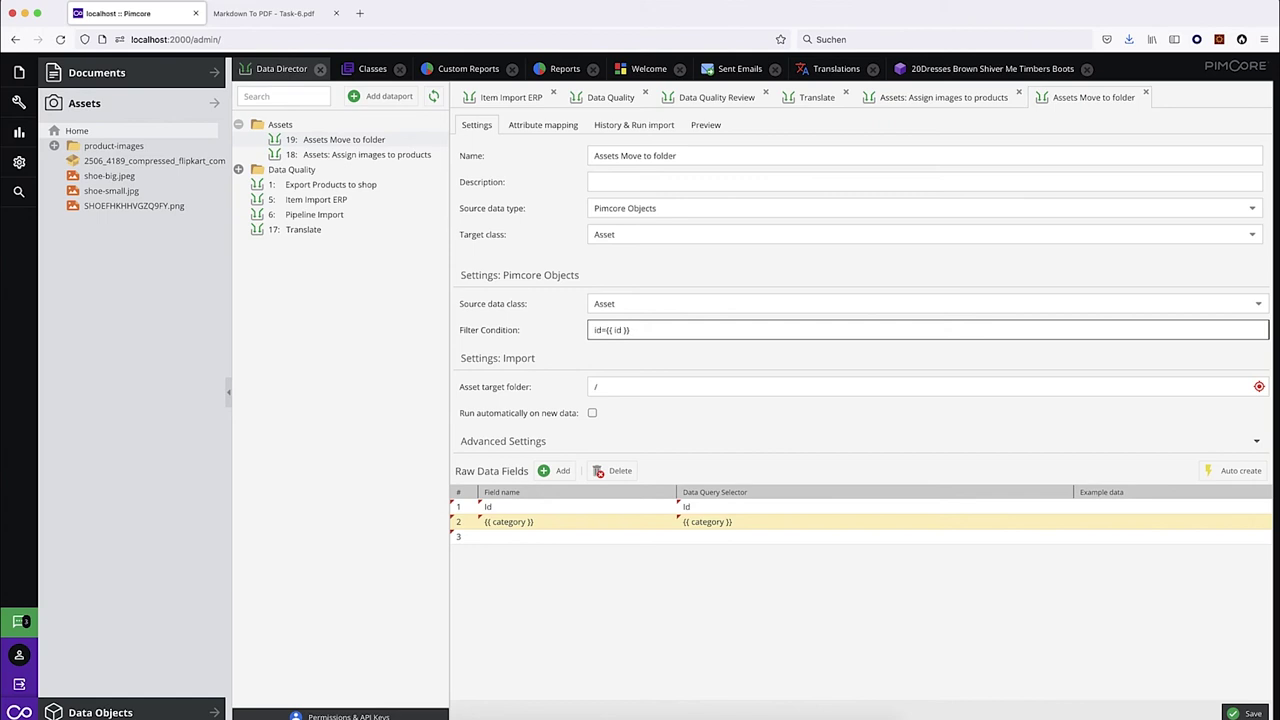
Save the dataport and quote the filter placeholder so it reads id='{{ id }}'.
click(1245, 713)
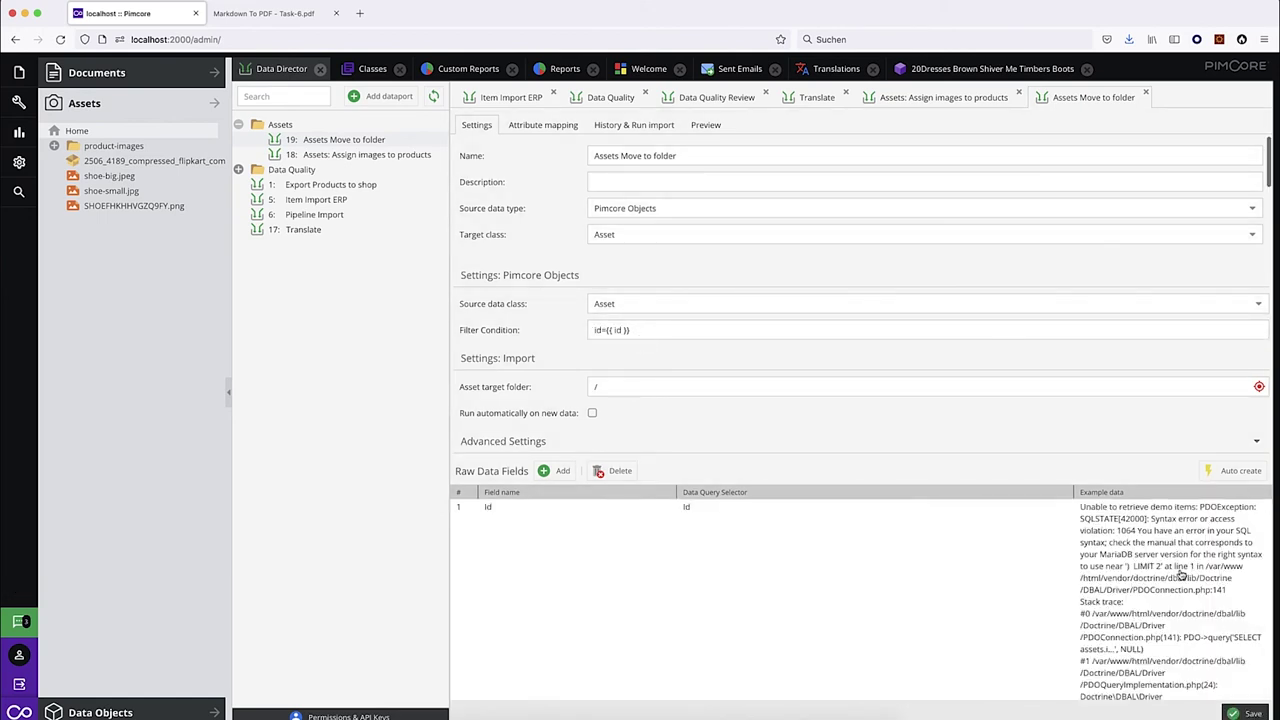
click(606, 333)
text(')
key(End)
text(')
key(Tab)
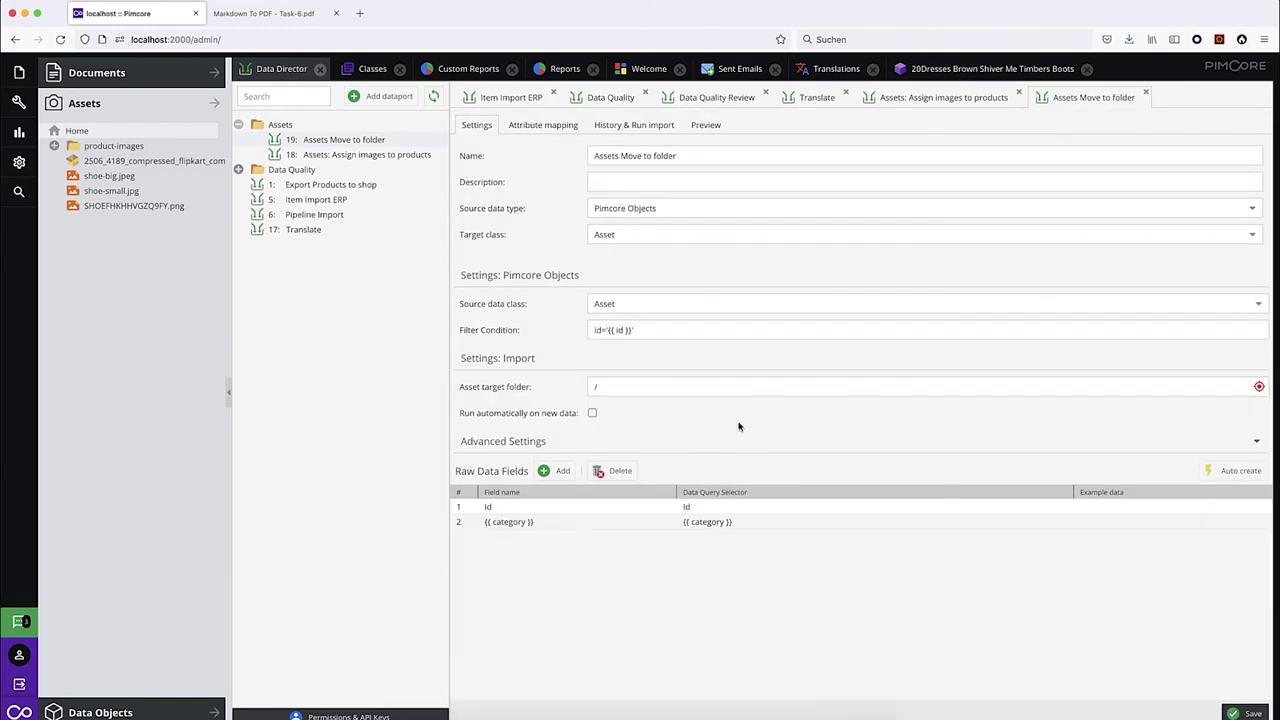
Give the filter id a default of 1260: id='{{ id|default(1260) }}', then view Assets: Assign images settings.
click(645, 332)
key(Left)
key(Left)
key(Left)
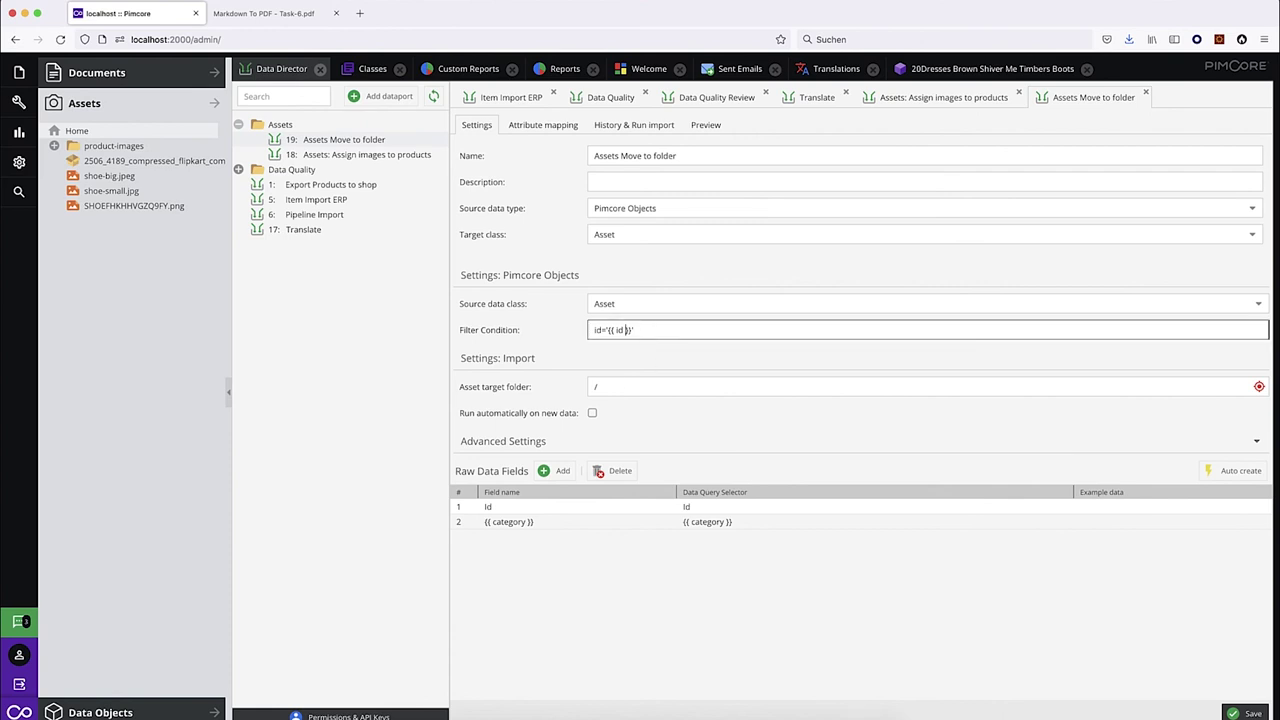
text(|default)
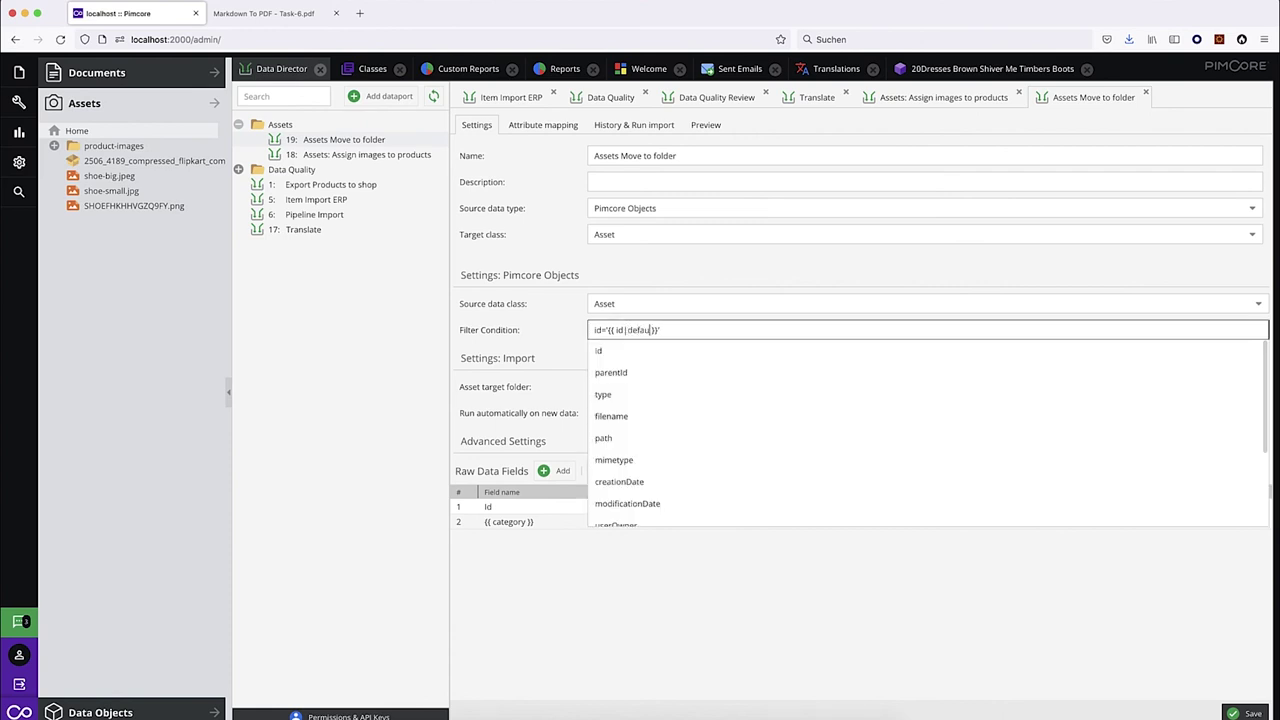
text(())
text(1260)
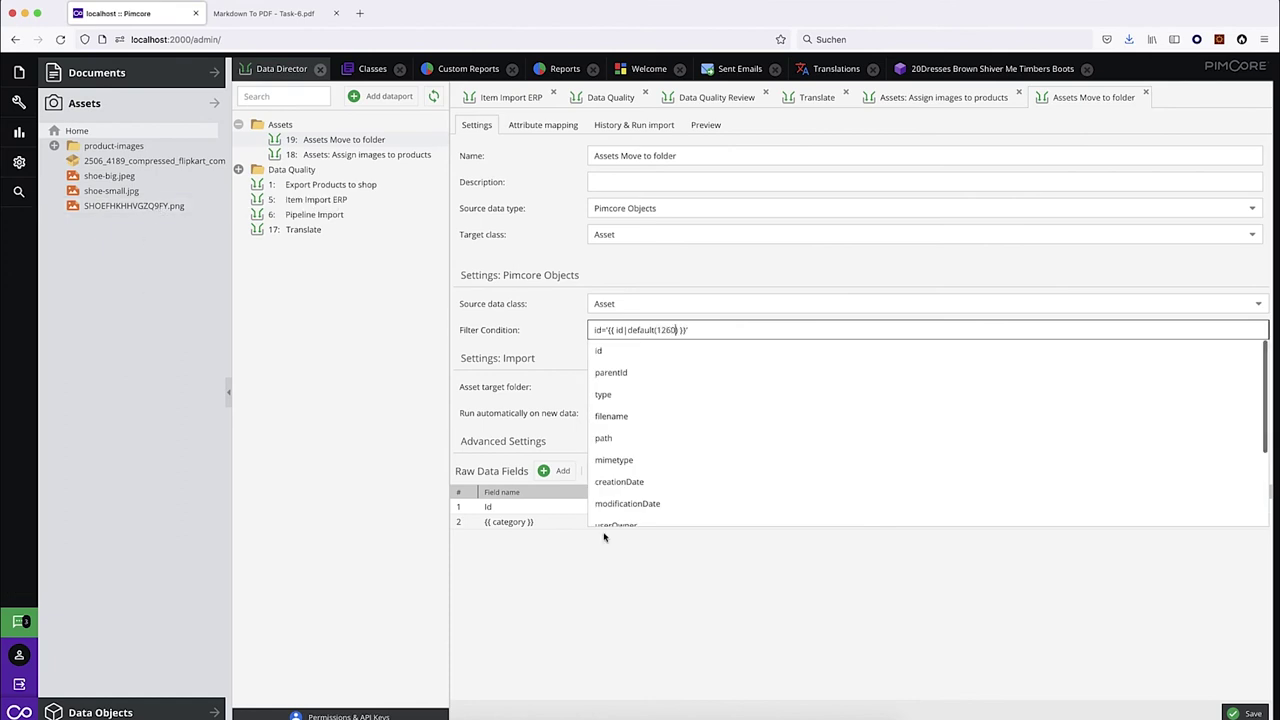
key(Escape)
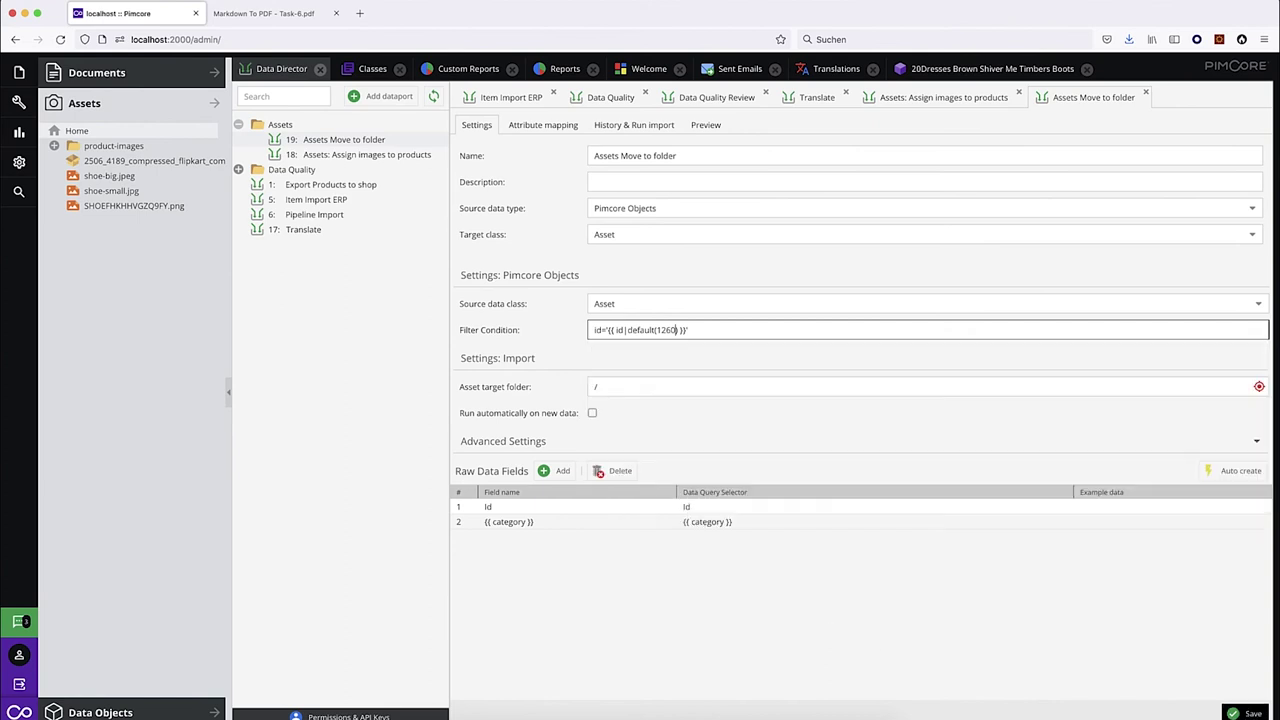
click(995, 620)
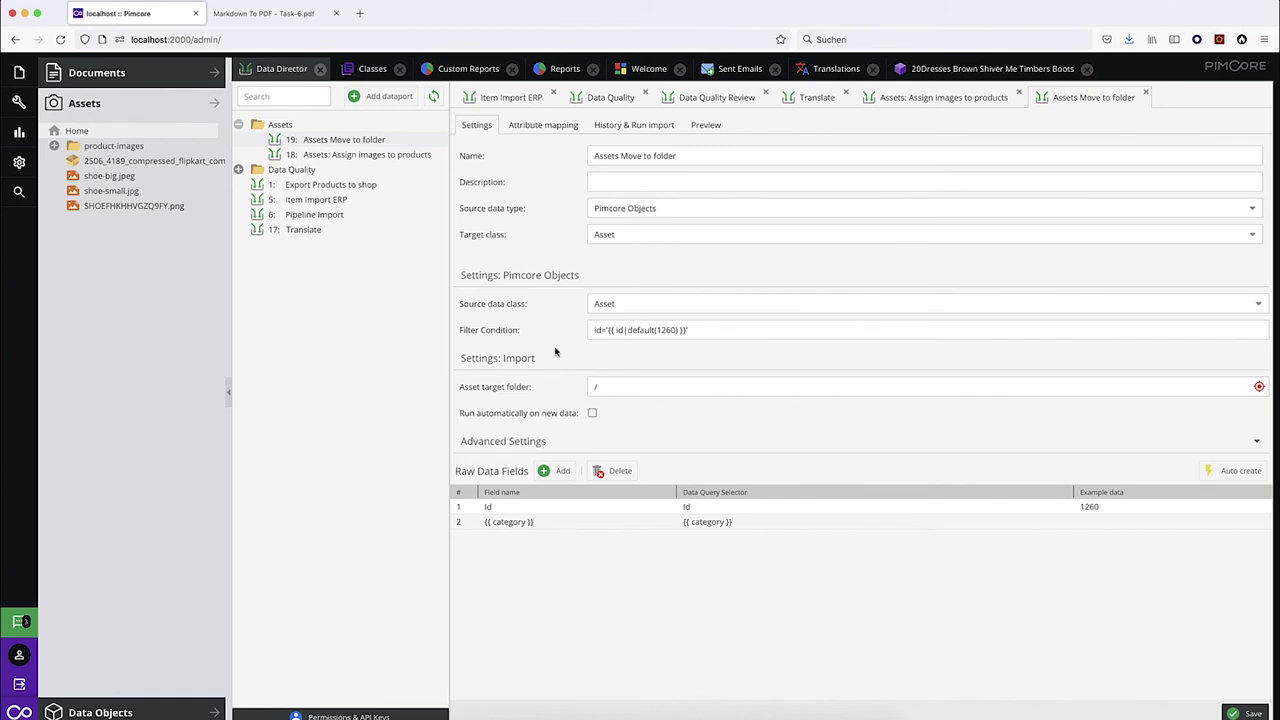
double_click(619, 330)
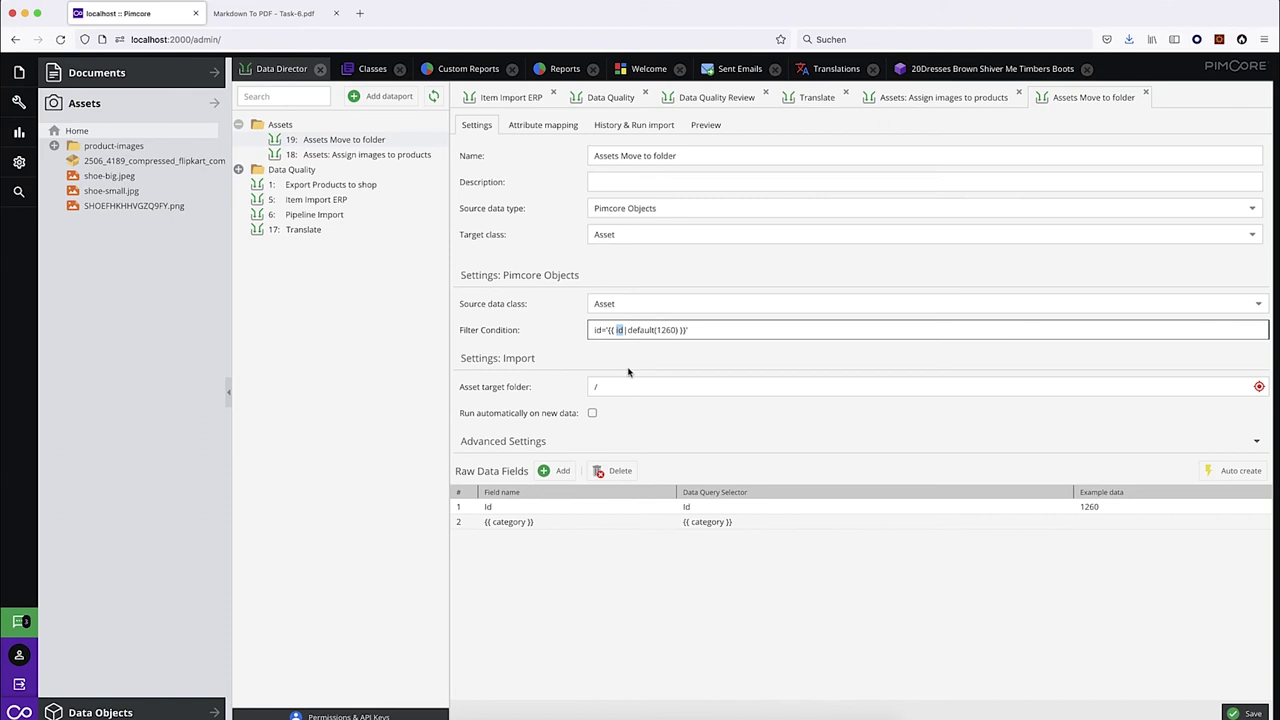
click(675, 330)
click(356, 160)
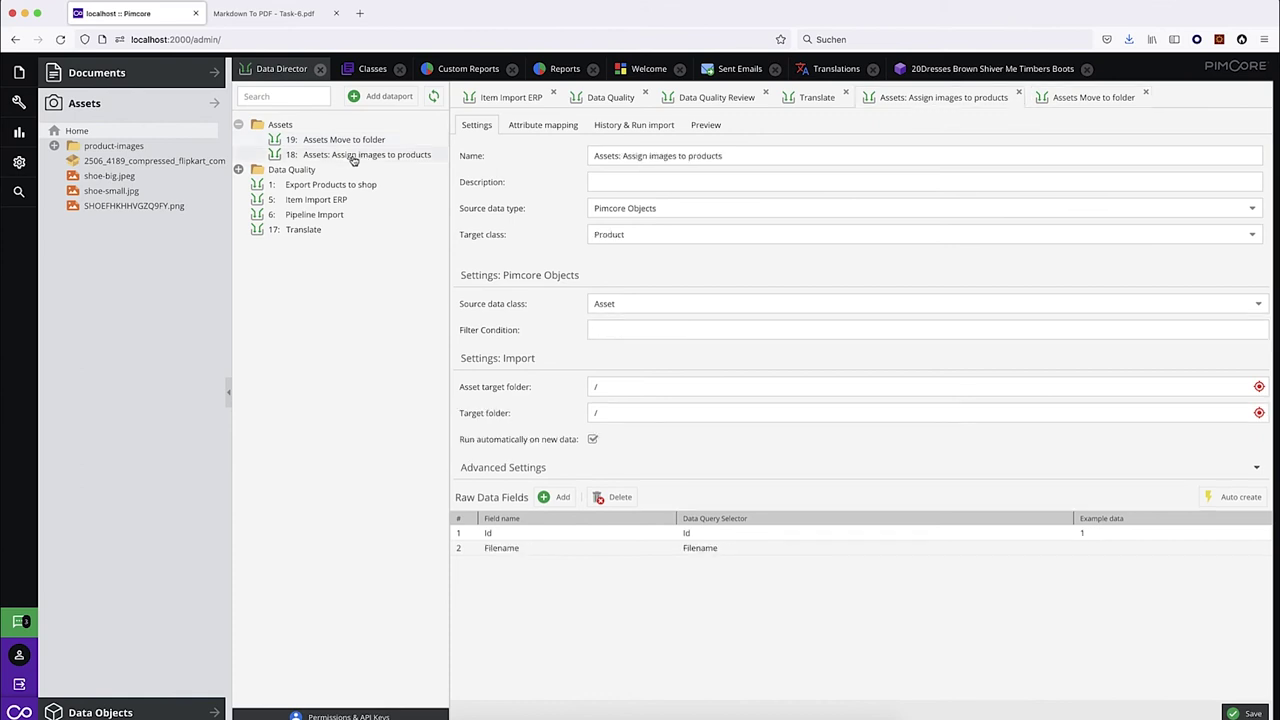
Set the dataport's result callback function to the 'Start dependent import' template and save it.
click(538, 125)
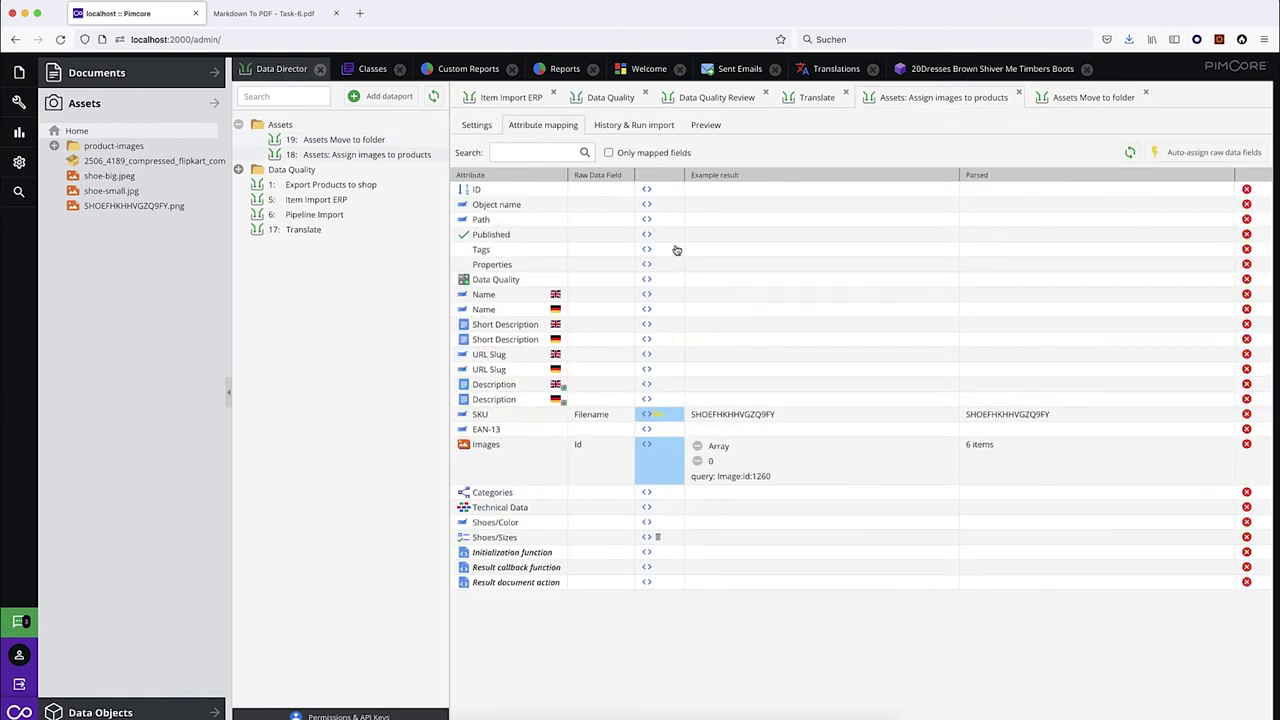
click(646, 567)
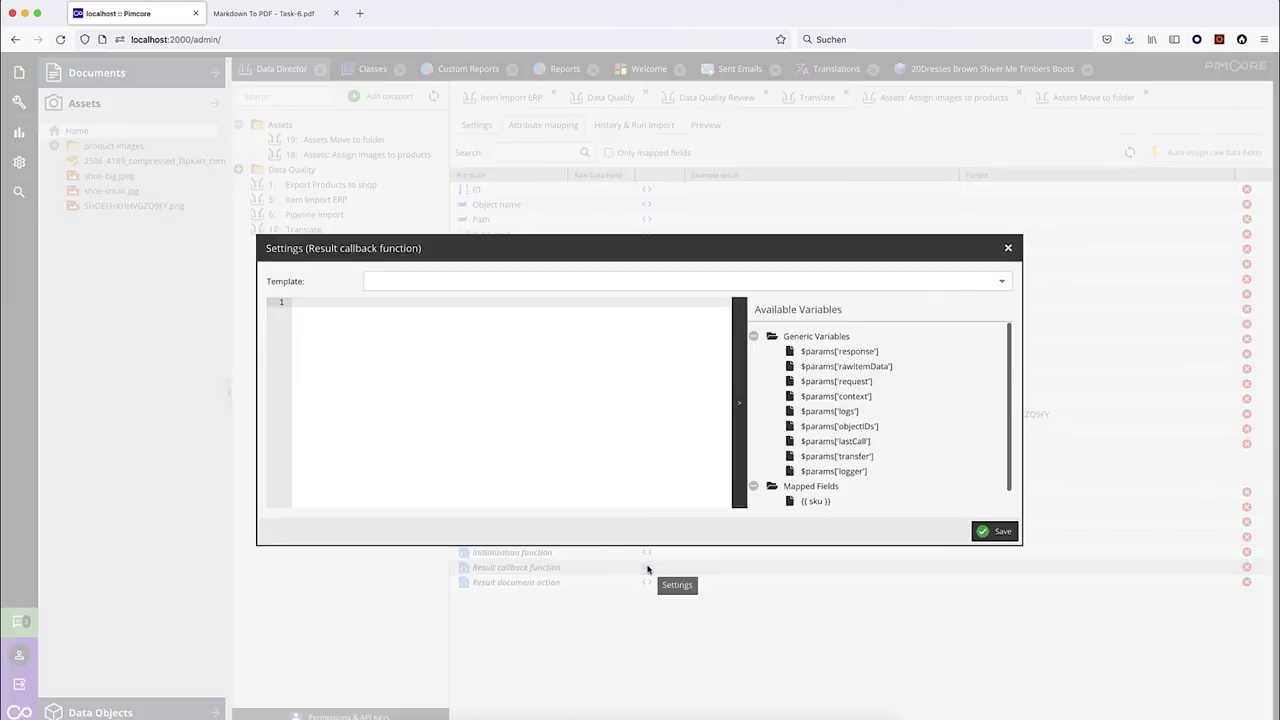
click(1002, 281)
scroll(536, 359, down, 1)
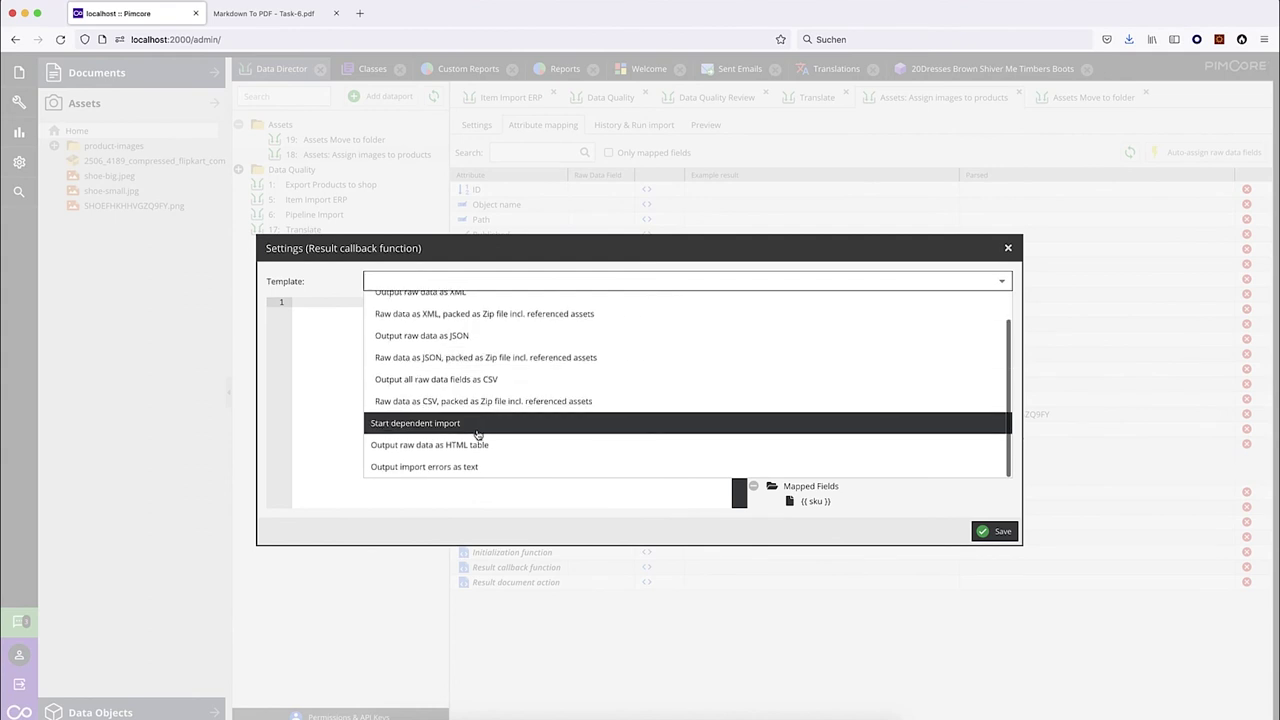
click(475, 425)
click(995, 531)
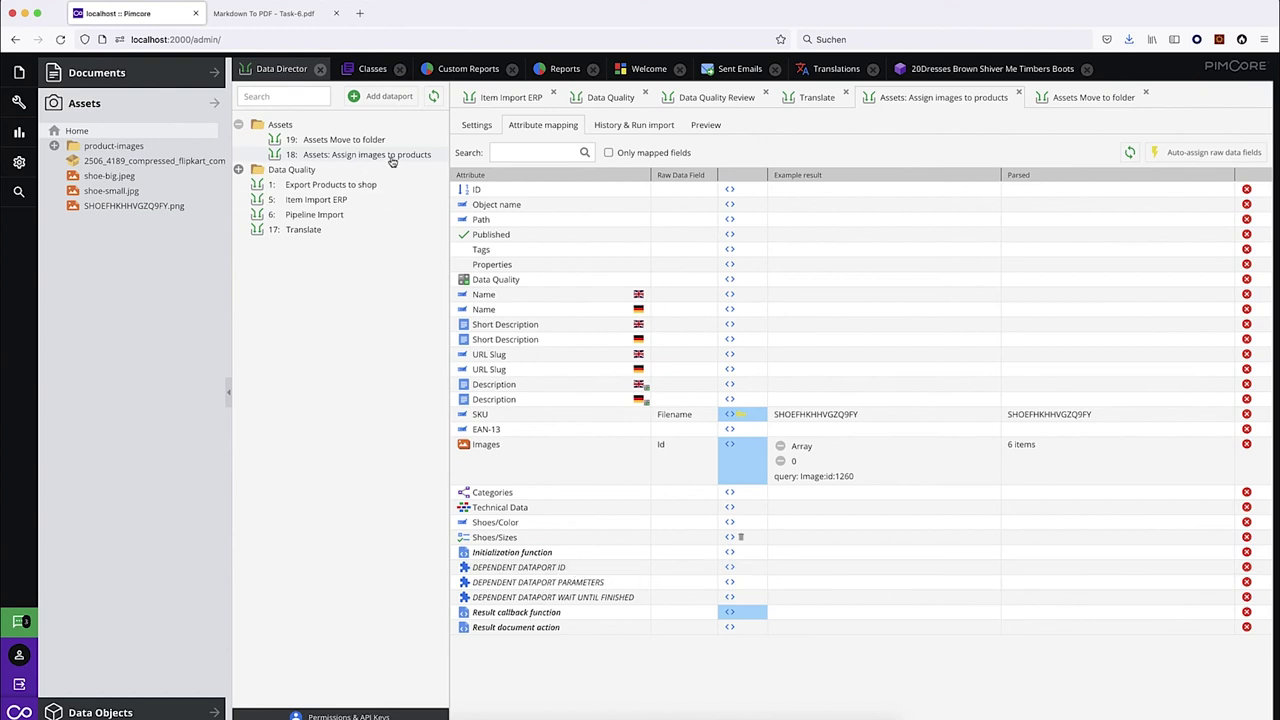
Set the DEPENDENT DATAPORT ID to 19.
click(684, 567)
text(19)
key(Return)
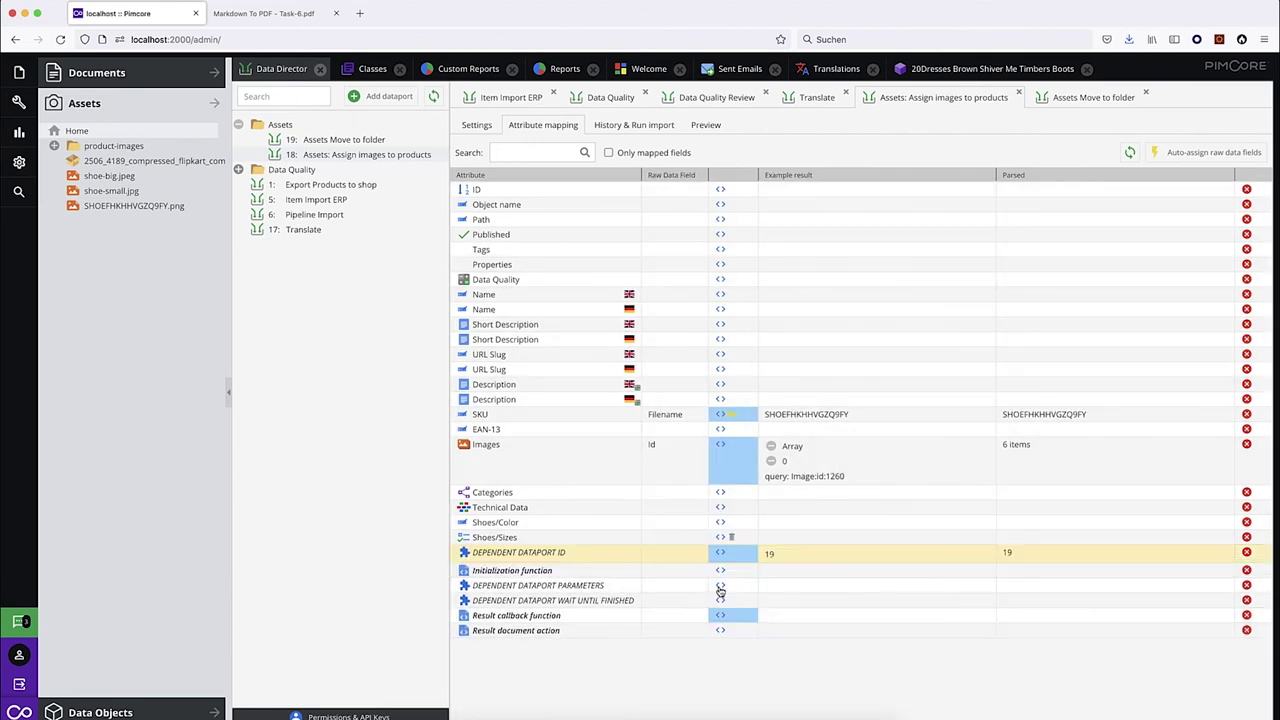
click(720, 586)
click(479, 405)
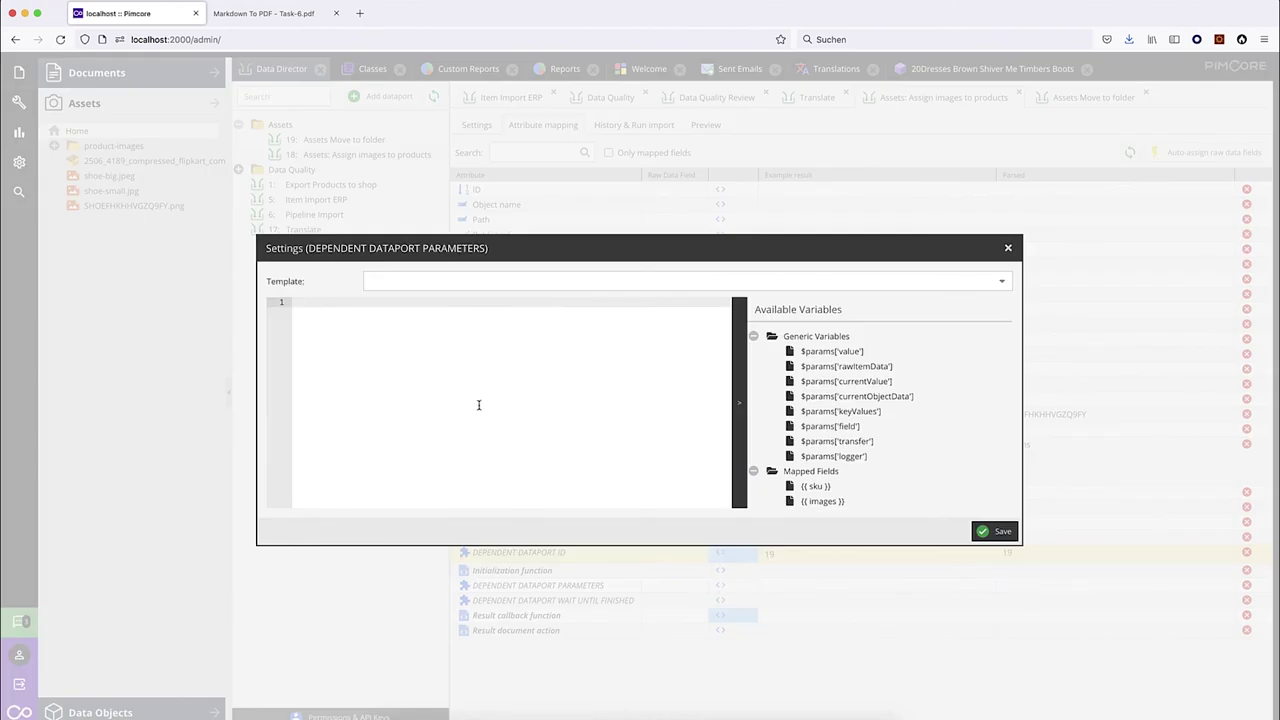
Start a return array in the parameters editor with 'id' taken from the raw item Id.
text(re)
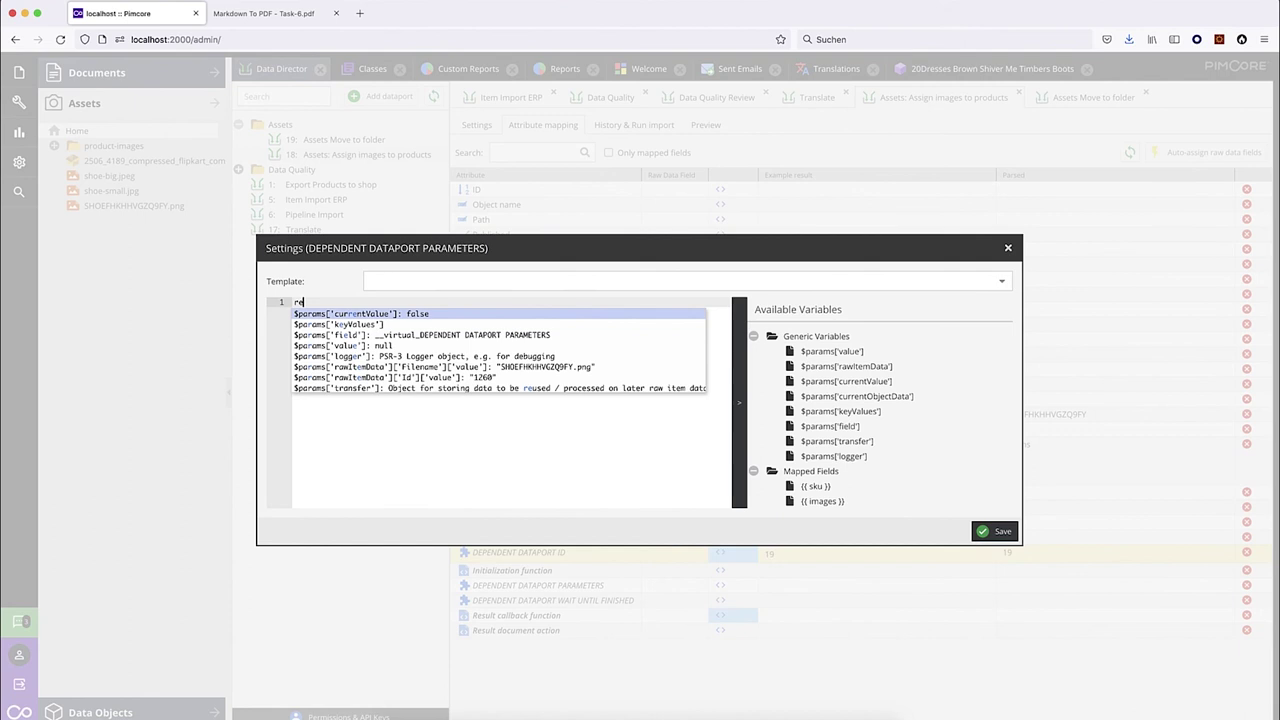
text(turn )
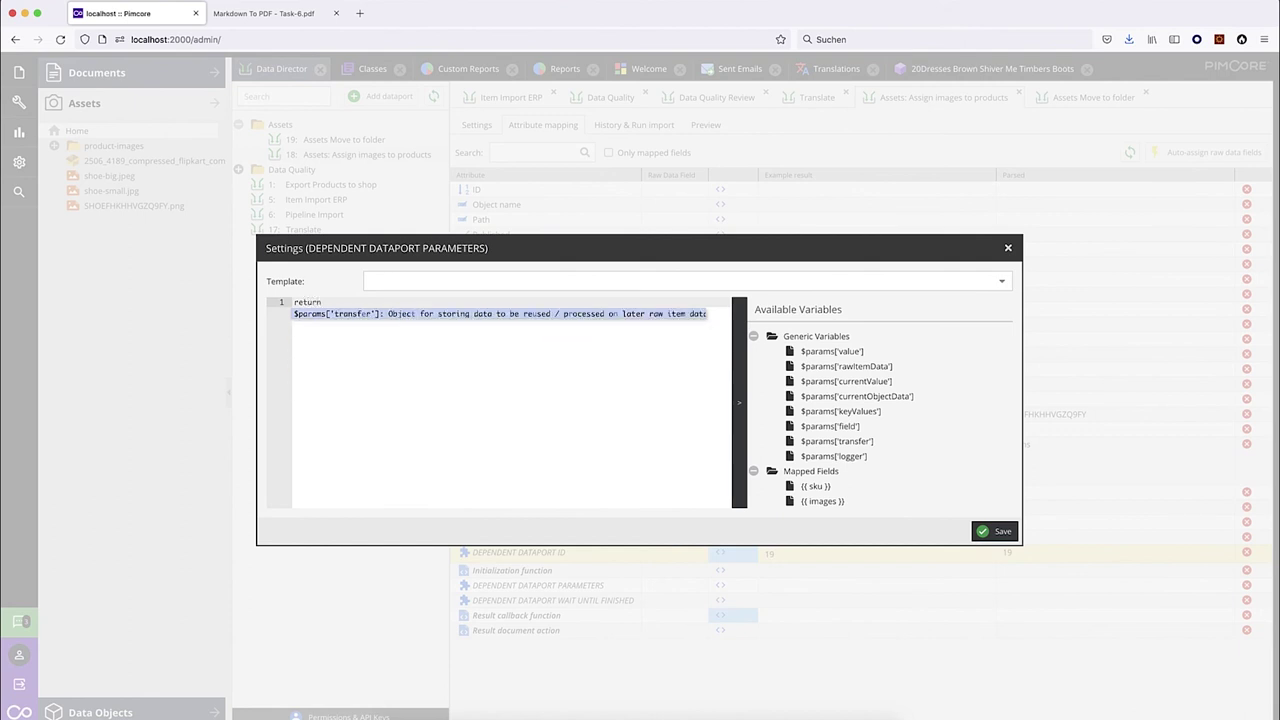
text([)
key(Return)
key(BackSpace)
key(Return)
key(Up)
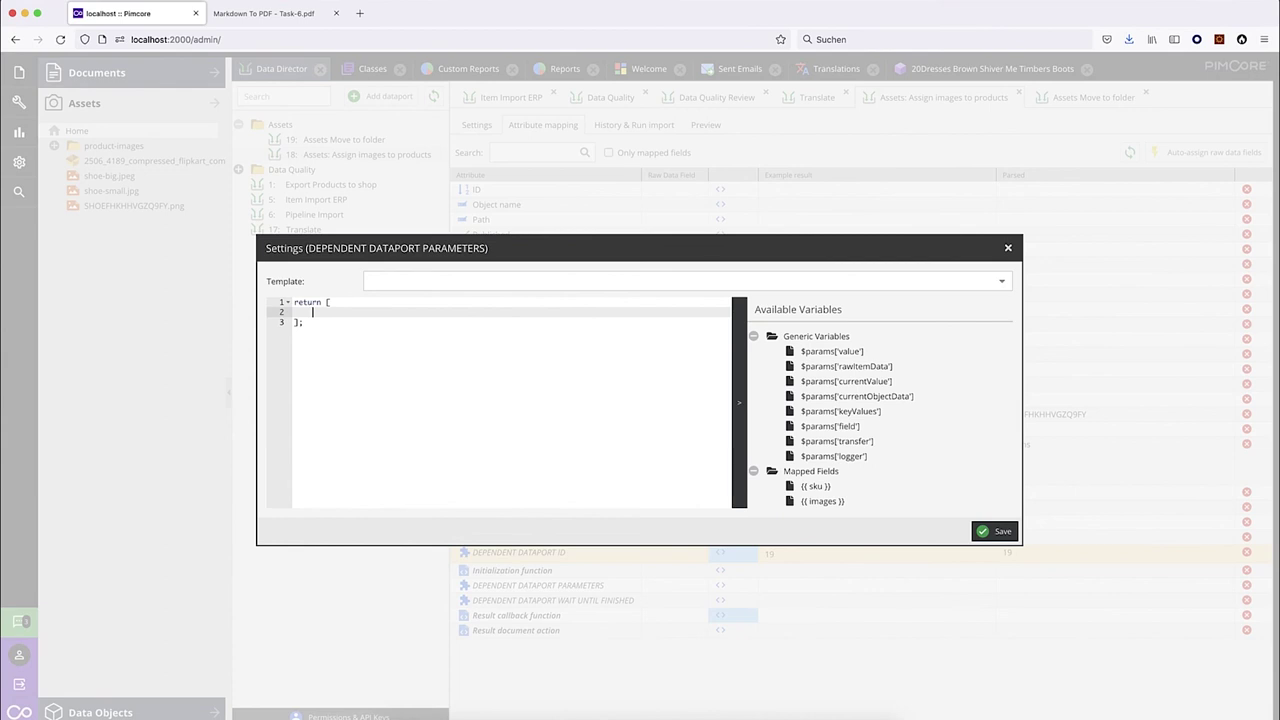
text('id' =>)
text($par)
key(Down)
key(Down)
key(Down)
key(Down)
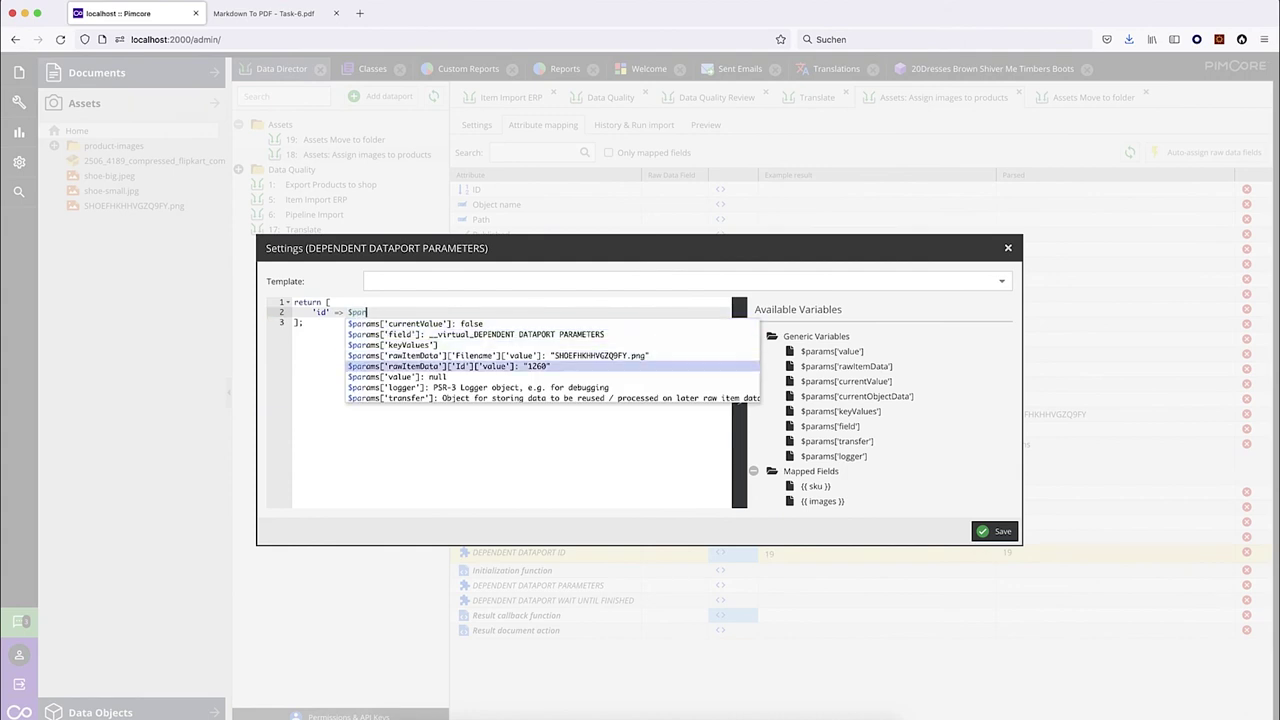
key(Return)
text(,)
key(Return)
Add 'category' => 'Product:sku:'.{{ sku }}.':categories:0:key' to the array and save the parameters.
text(')
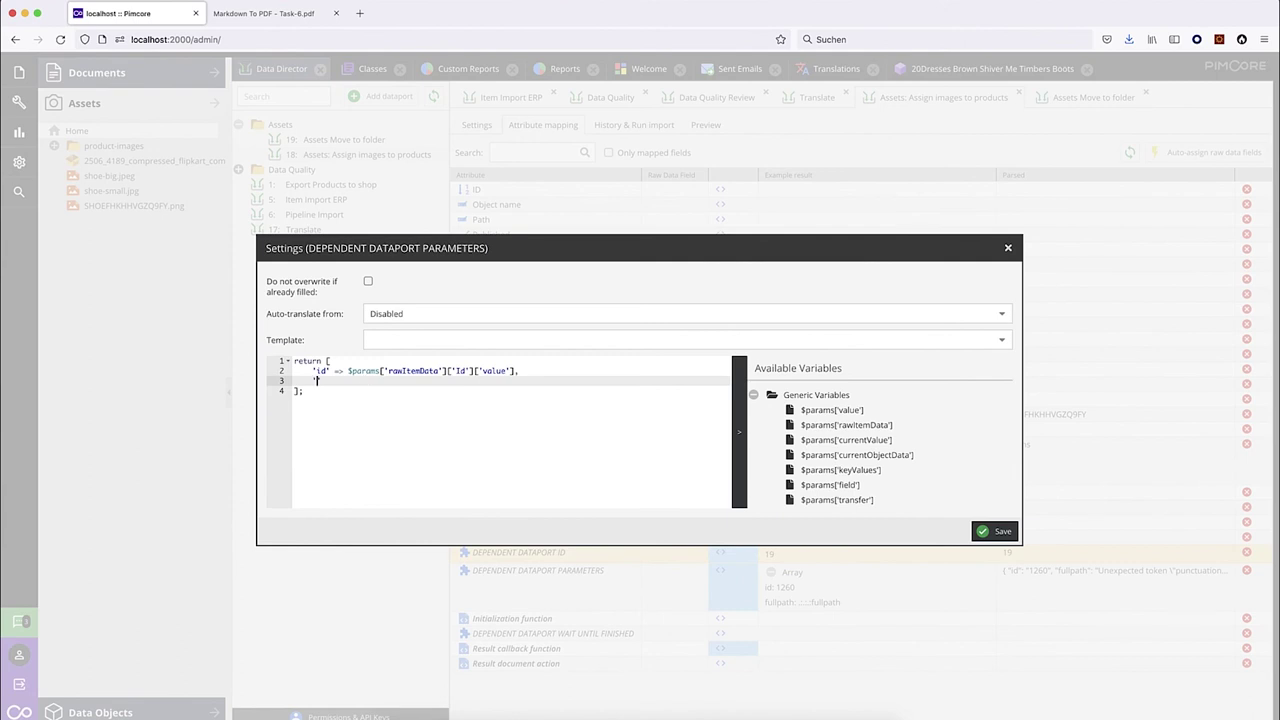
text(category' =>)
text('P)
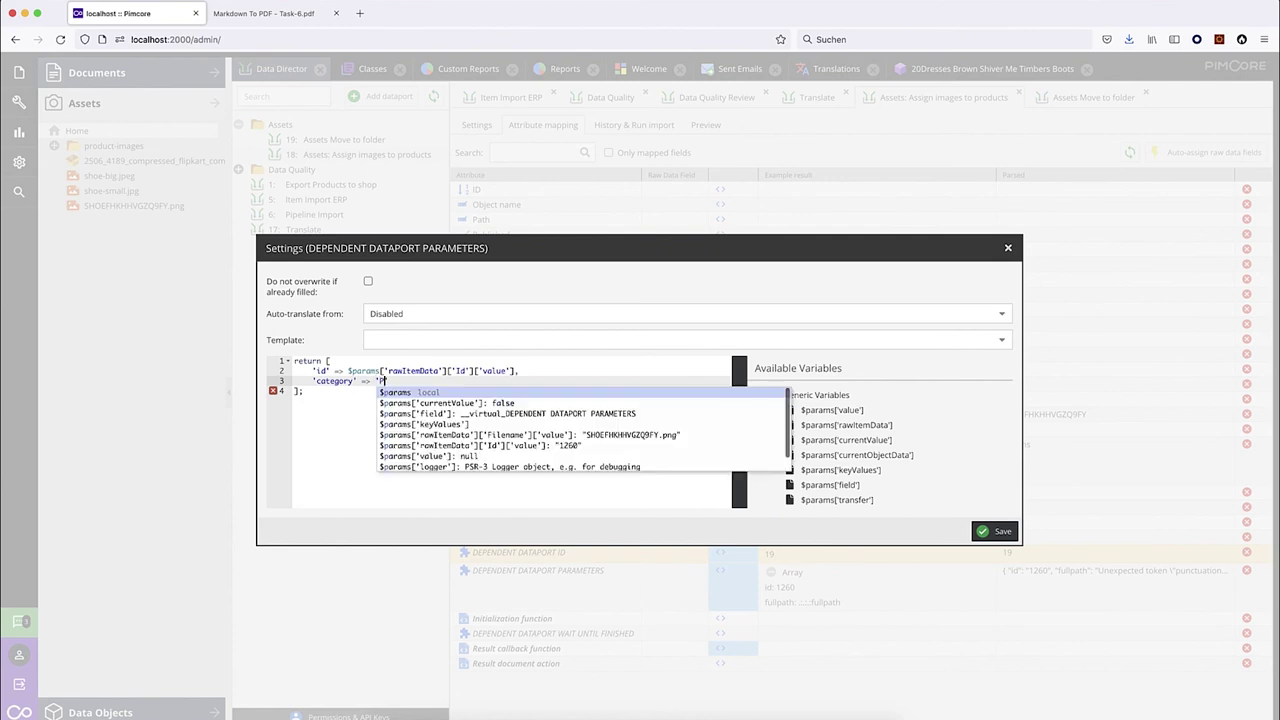
text(roduct:)
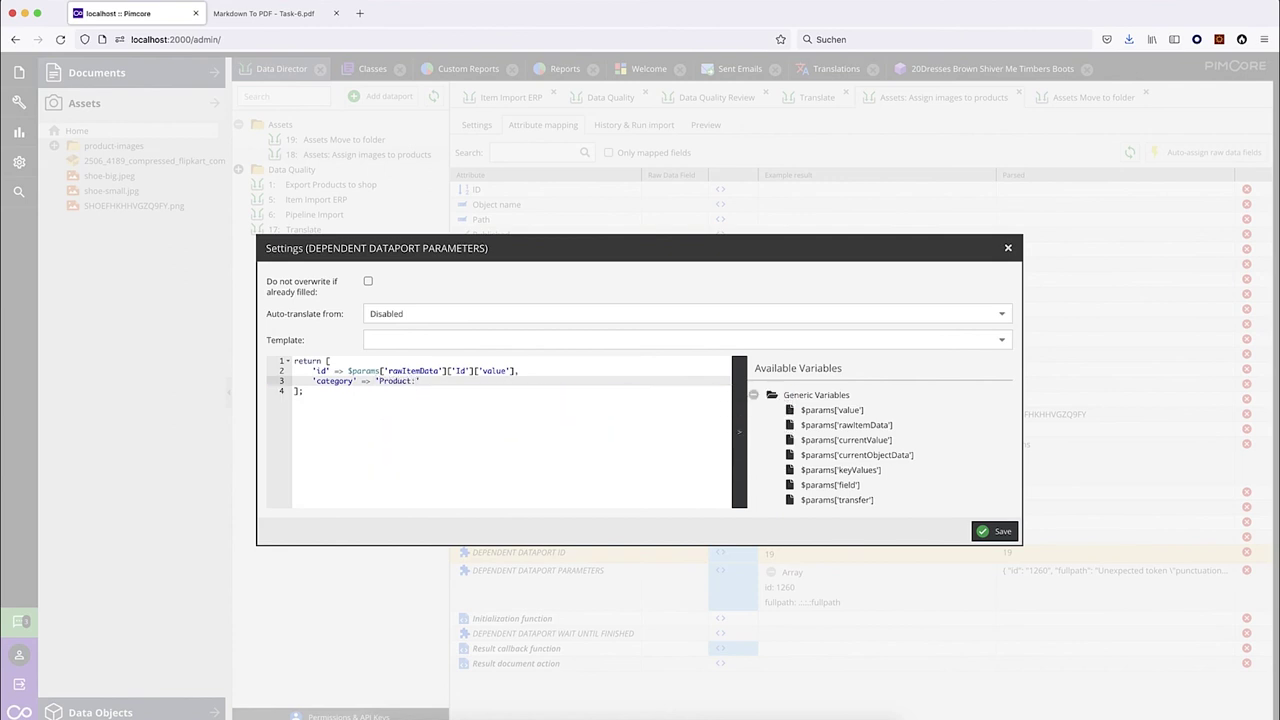
text(sku)
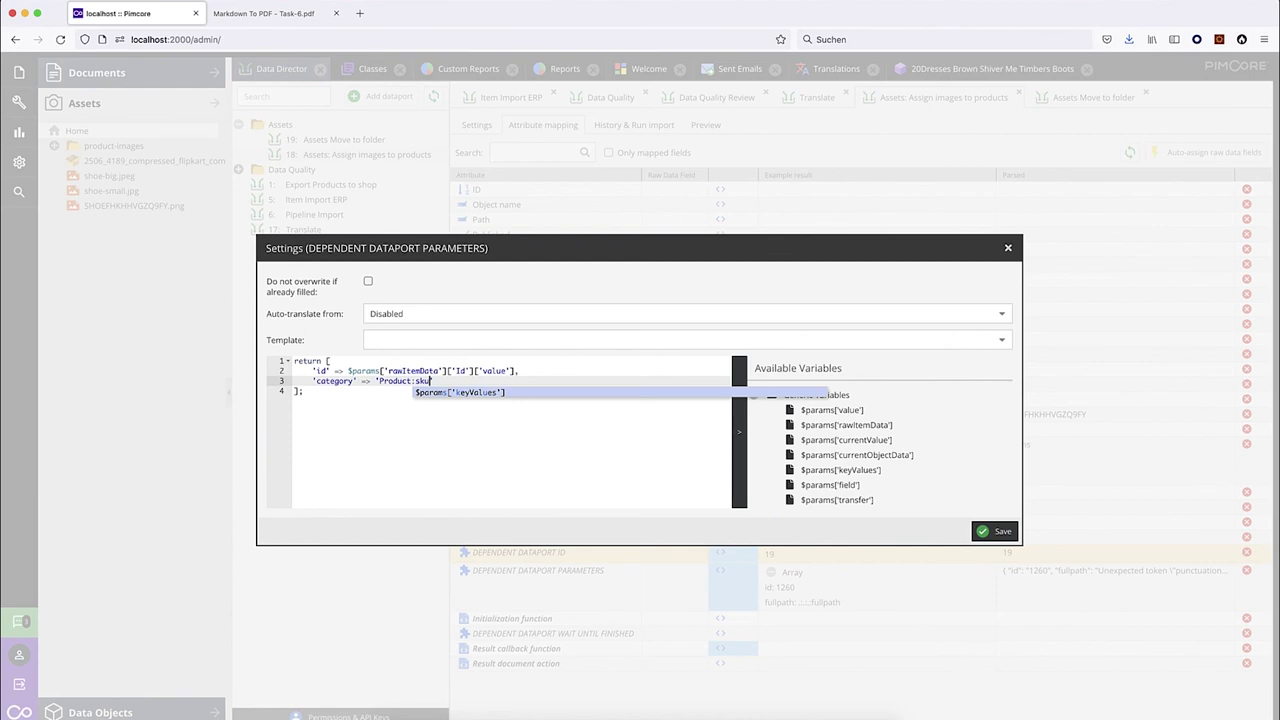
text(:)
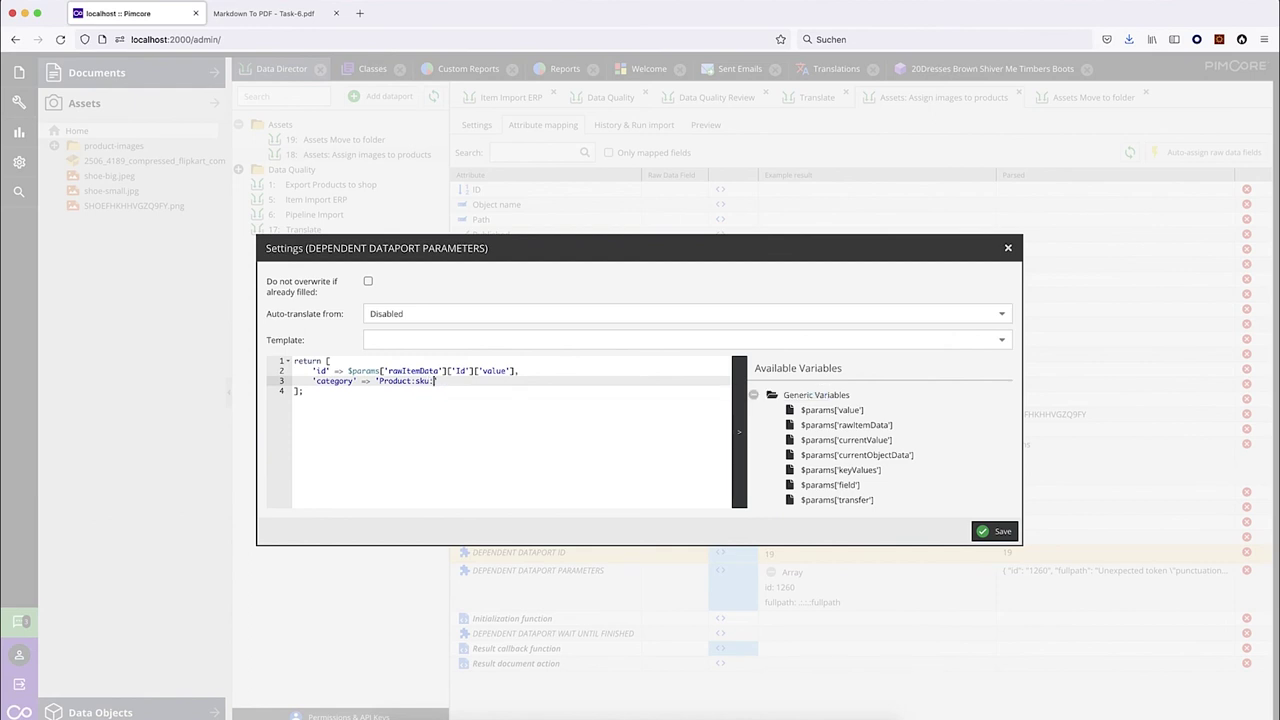
text('.{{ sku }})
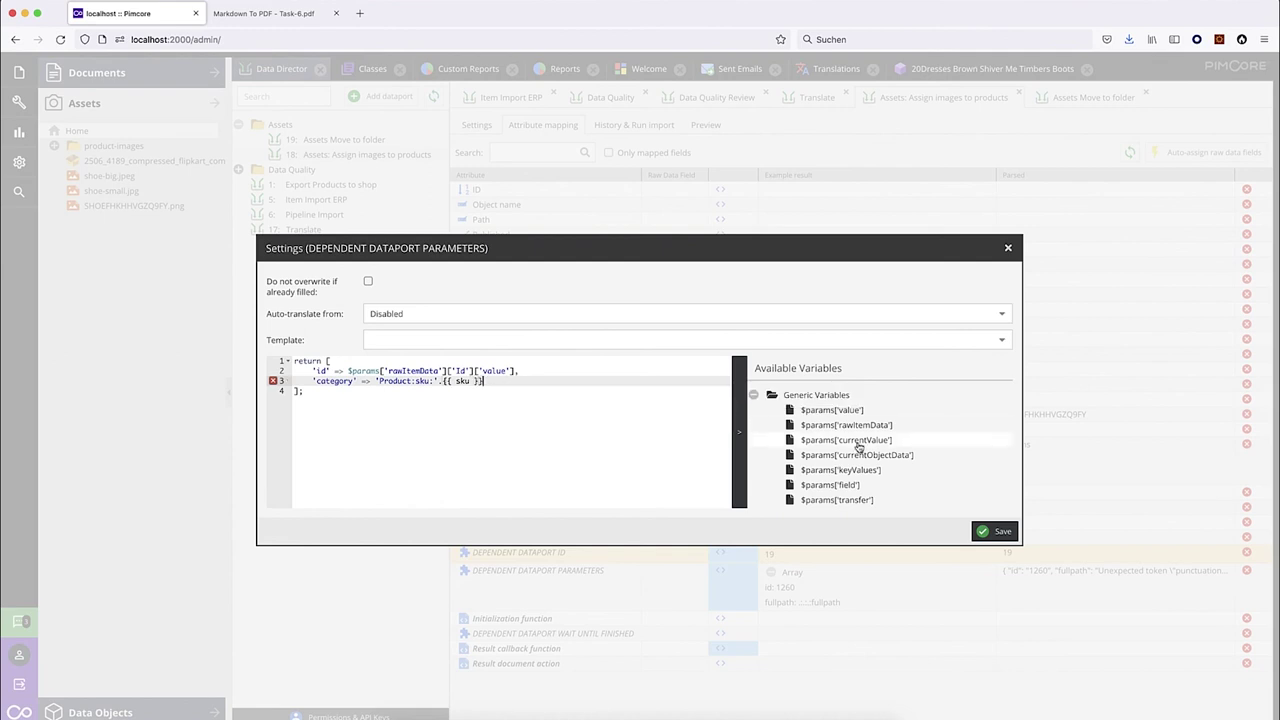
scroll(857, 443, down, 3)
mouse_move(815, 476)
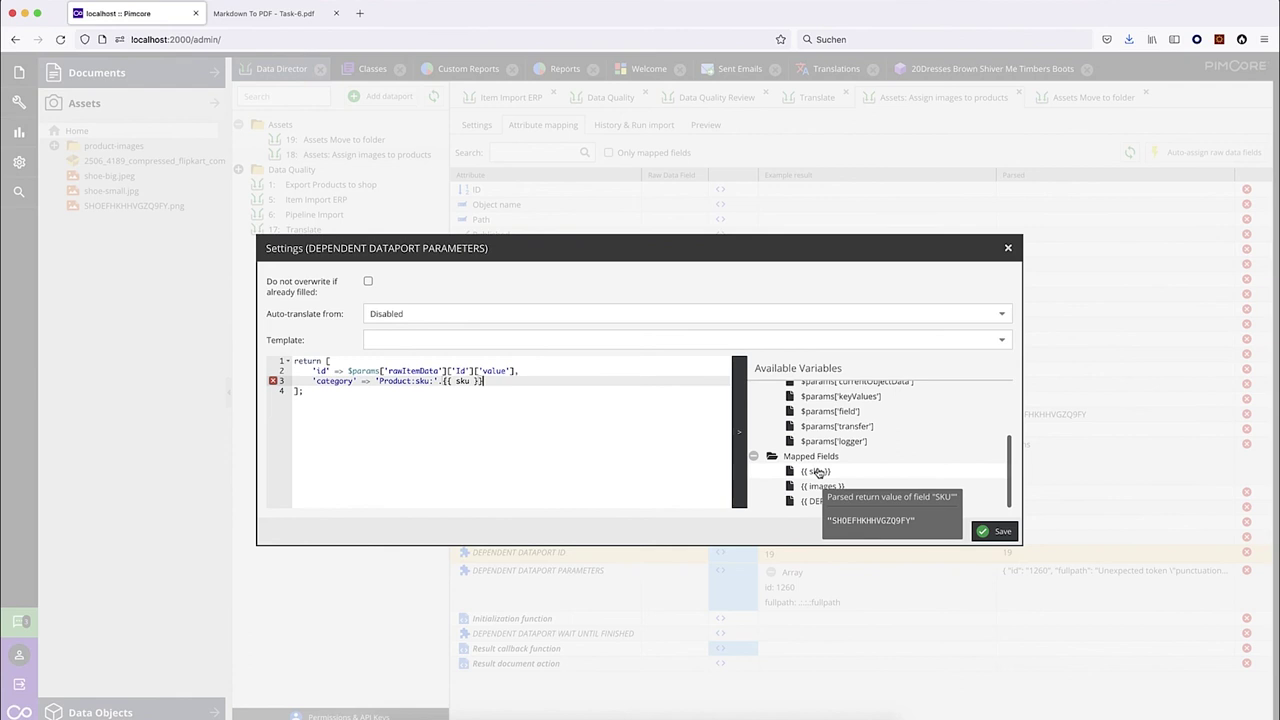
drag(713, 247, 688, 218)
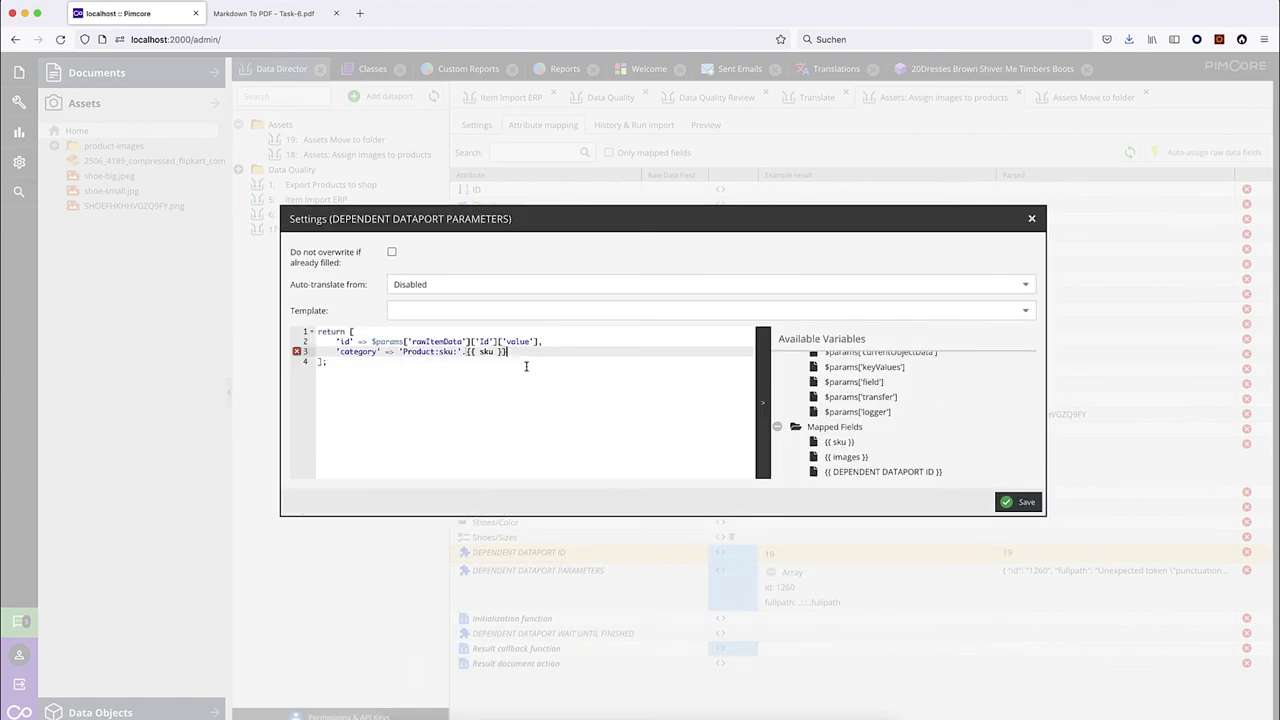
text(,':catego)
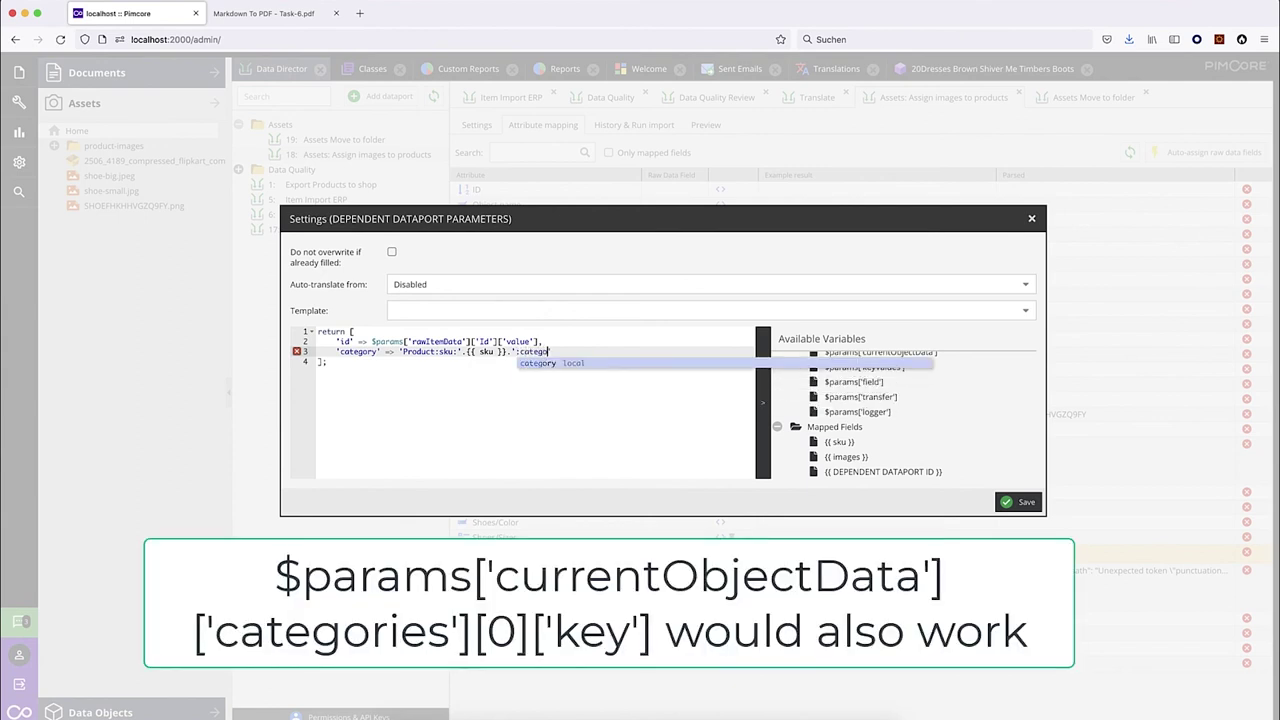
text(ries:0:)
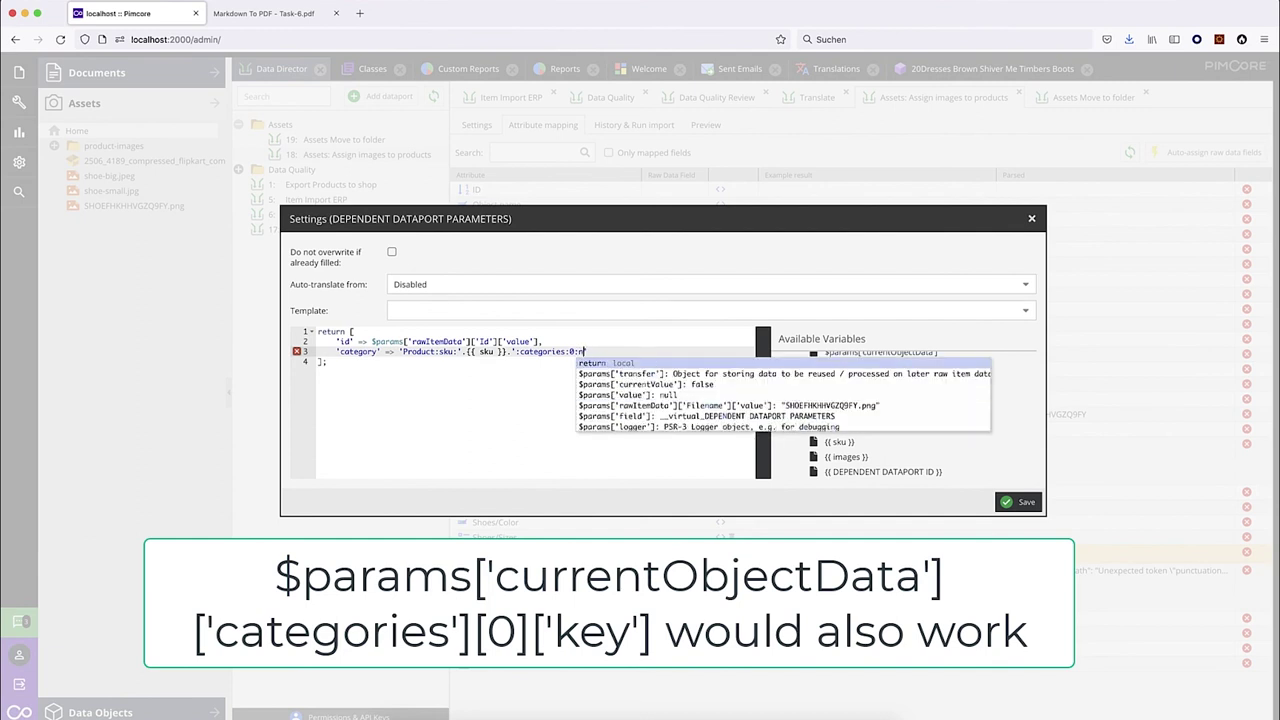
text(key)
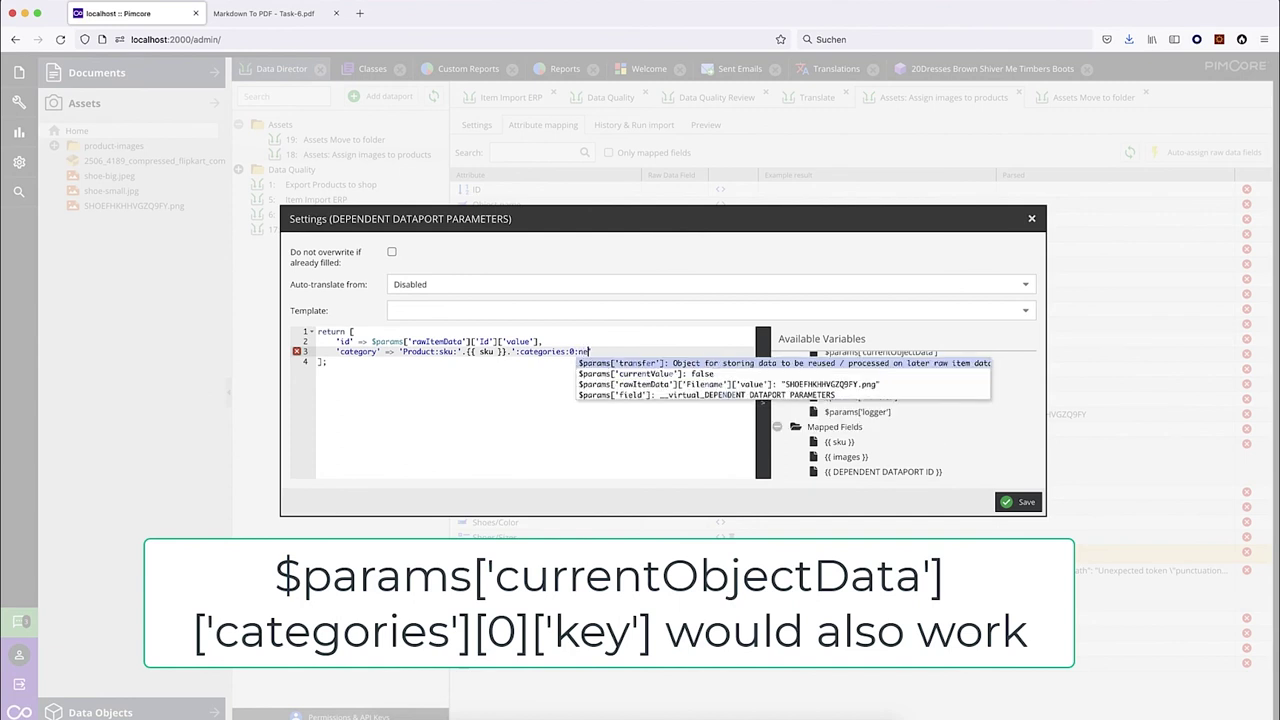
key(Escape)
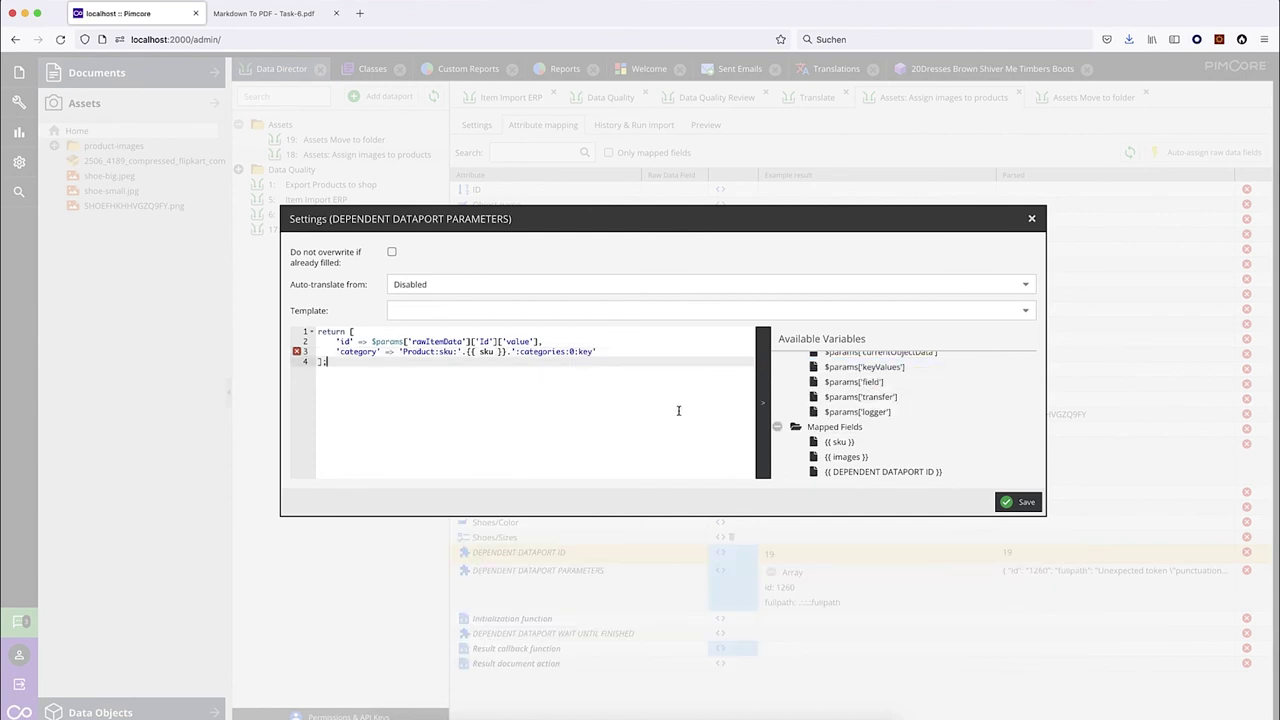
click(1017, 502)
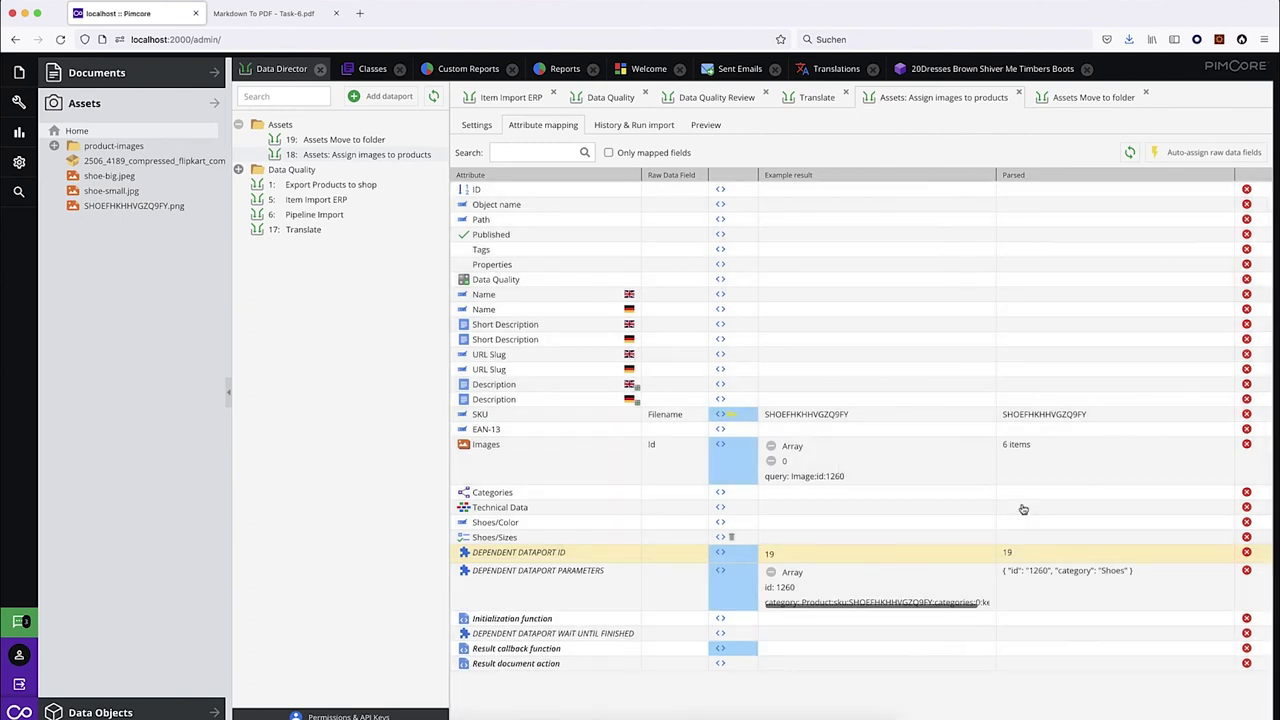
Refresh the asset tree from the Home folder.
mouse_move(1115, 578)
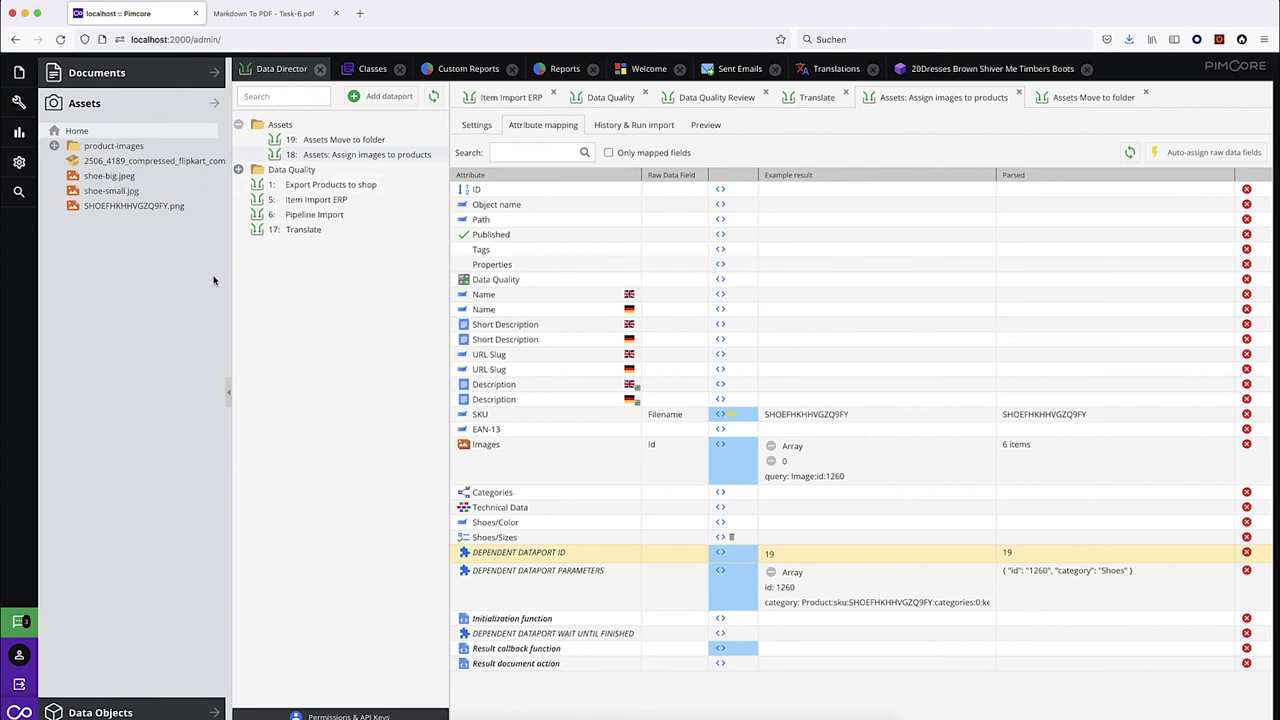
right_click(108, 132)
click(150, 258)
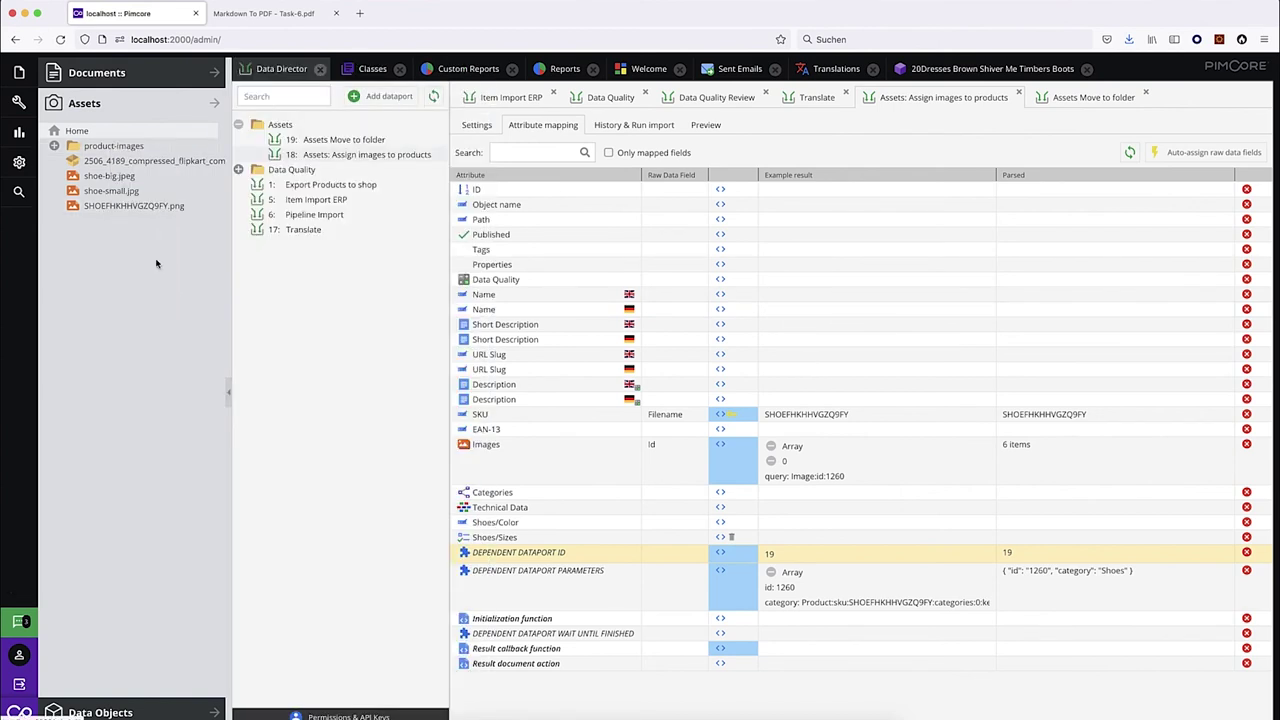
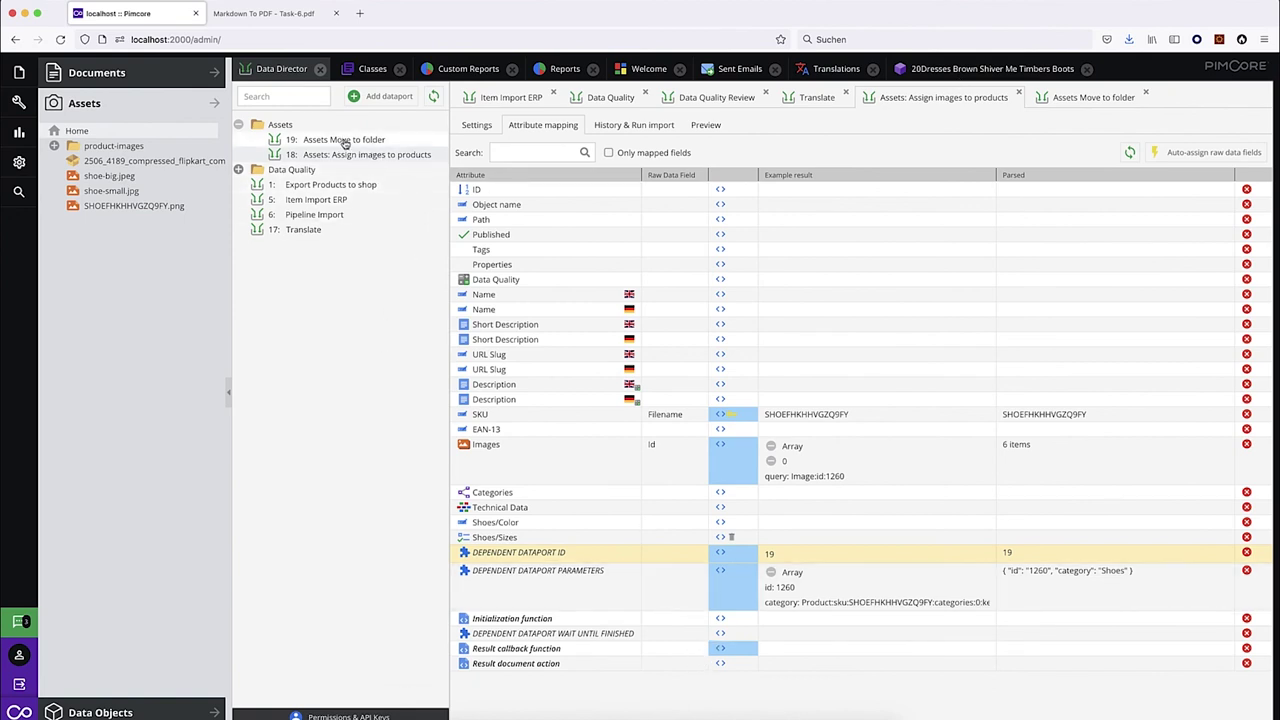
Open the SKU-named PNG asset, then check the Path attribute's source options without changing them.
double_click(148, 205)
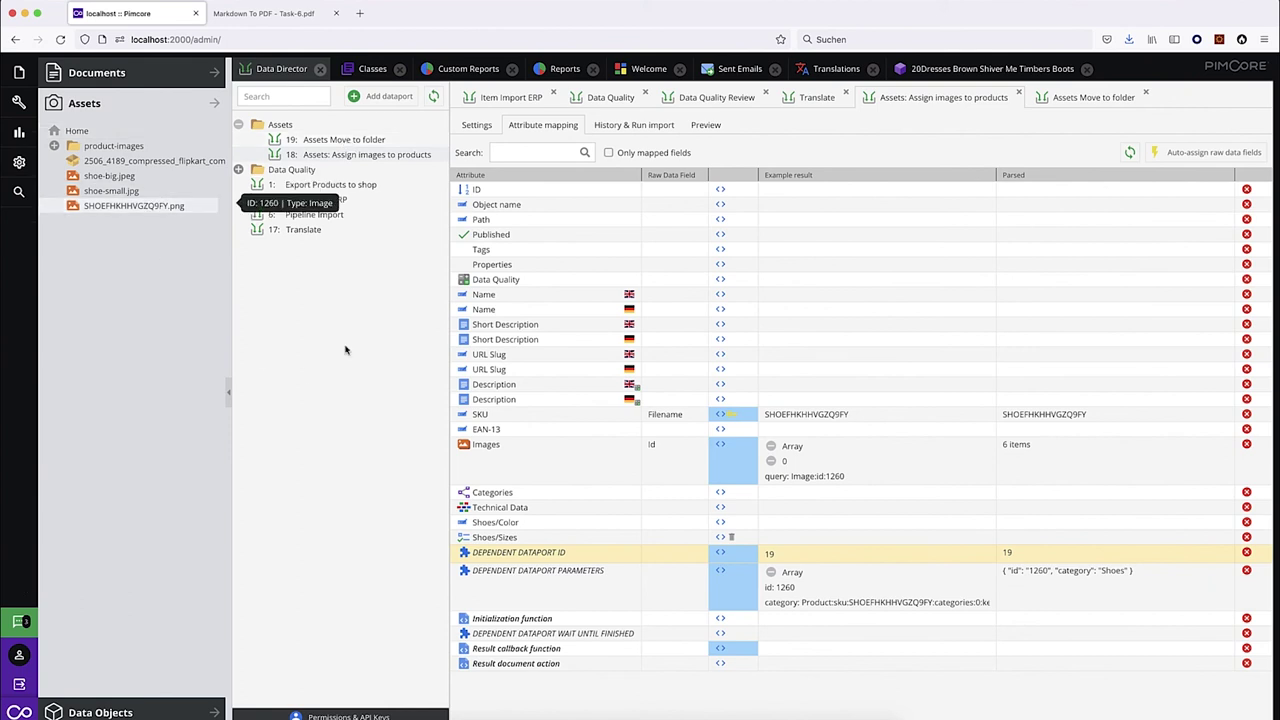
click(270, 69)
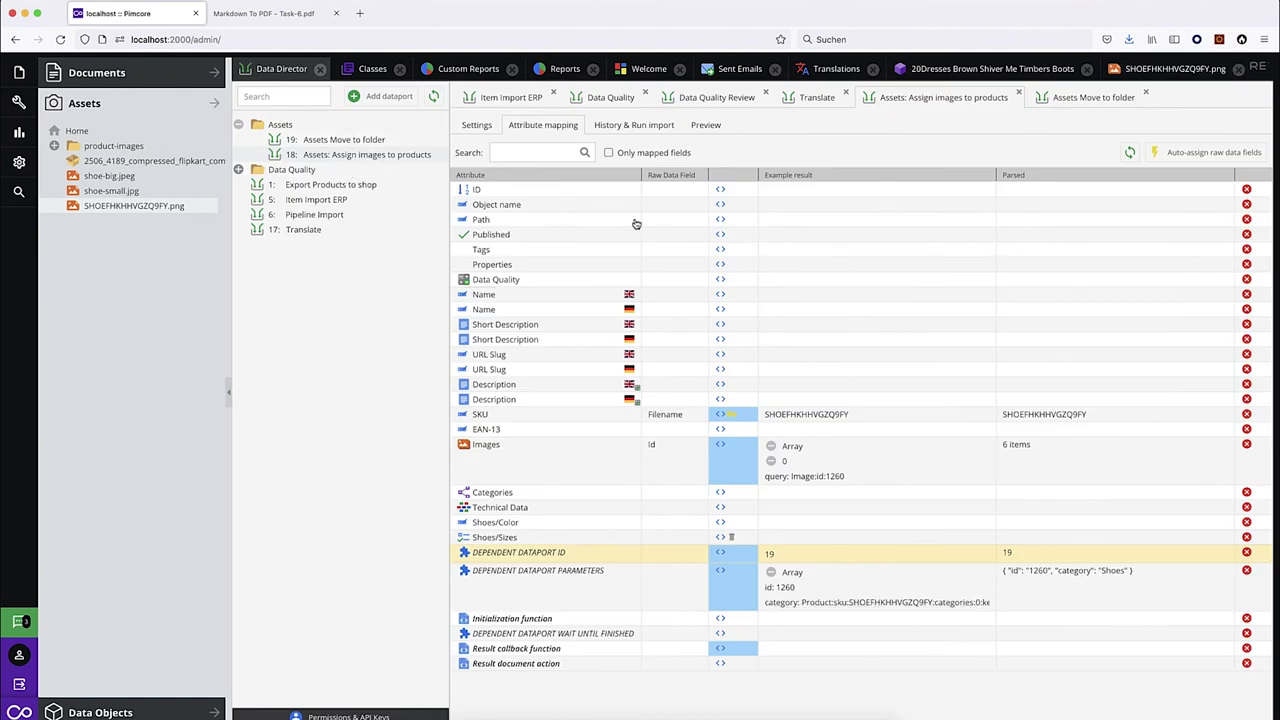
click(700, 223)
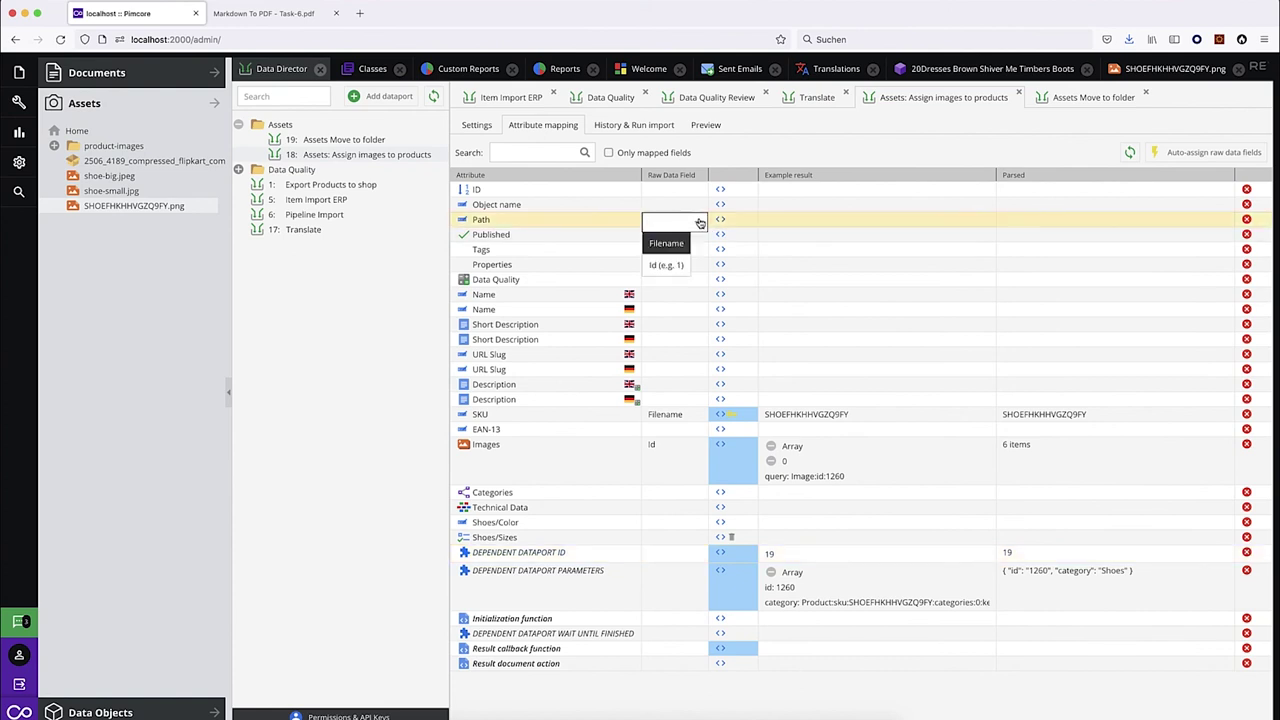
click(700, 223)
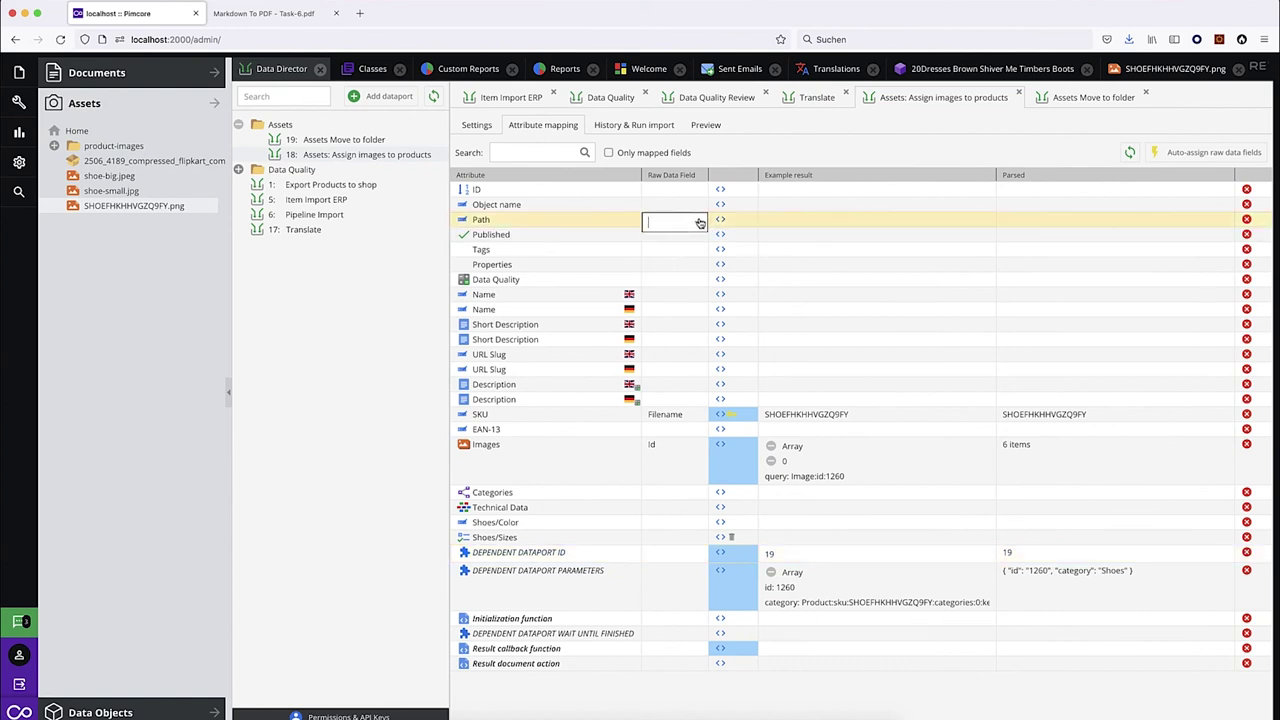
In the Assets Move to folder mapping, set ID from Id and Path from {{ category }}.
click(366, 140)
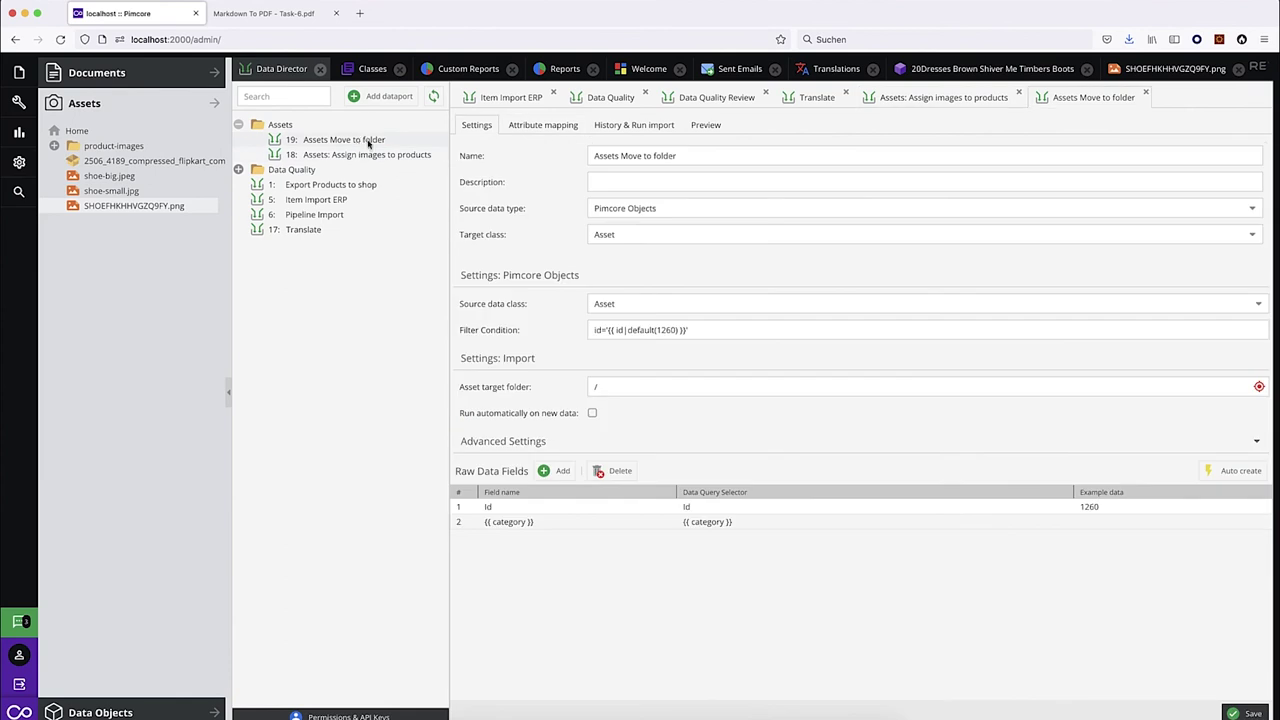
click(571, 128)
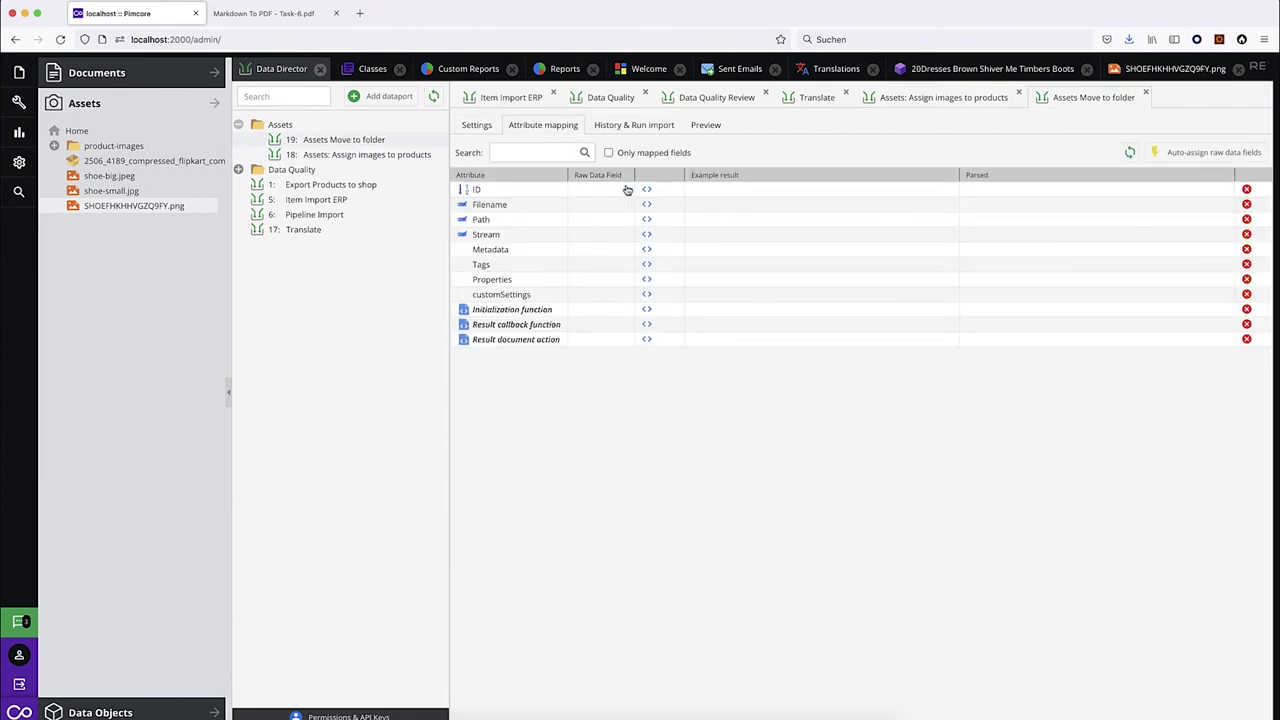
click(623, 195)
click(623, 195)
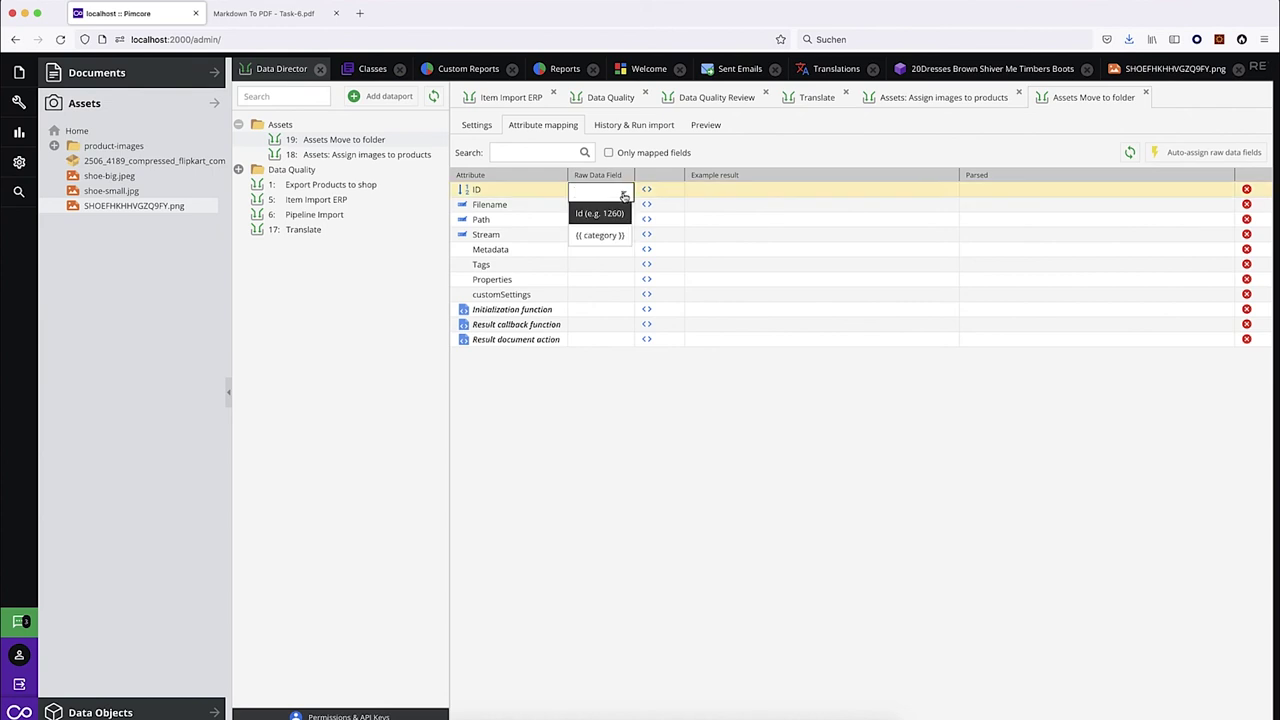
click(614, 213)
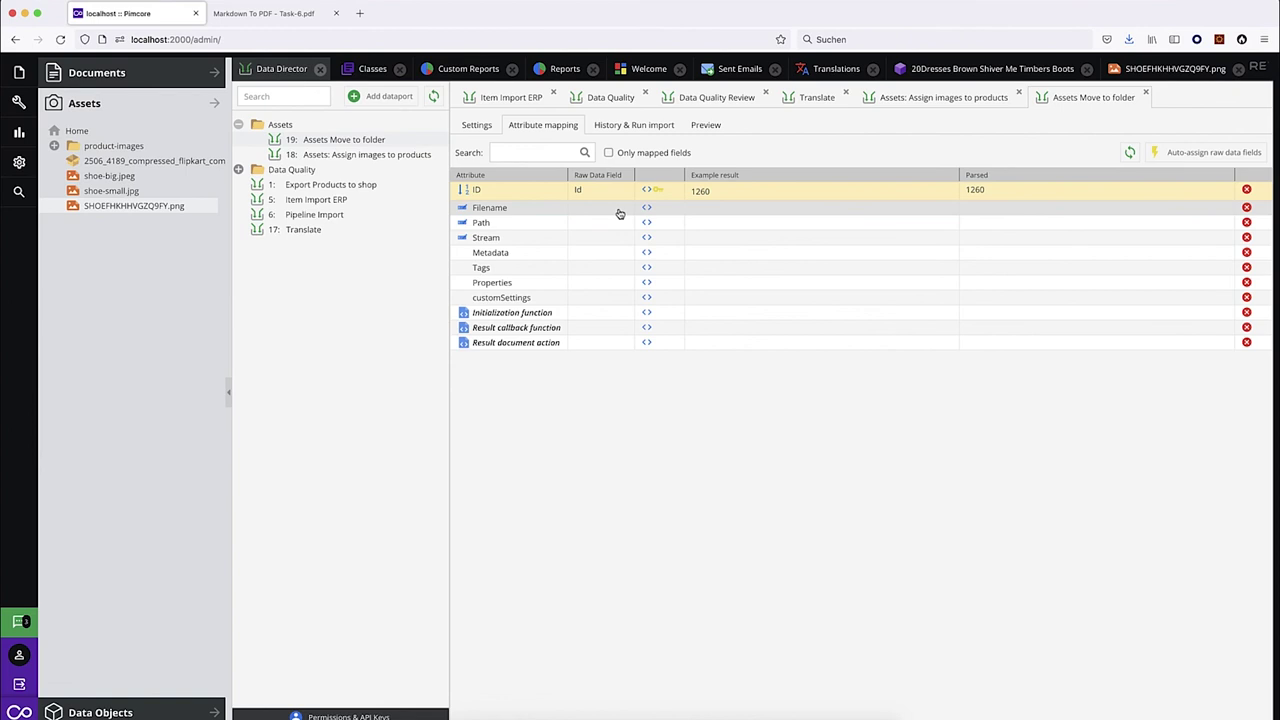
click(623, 222)
click(623, 224)
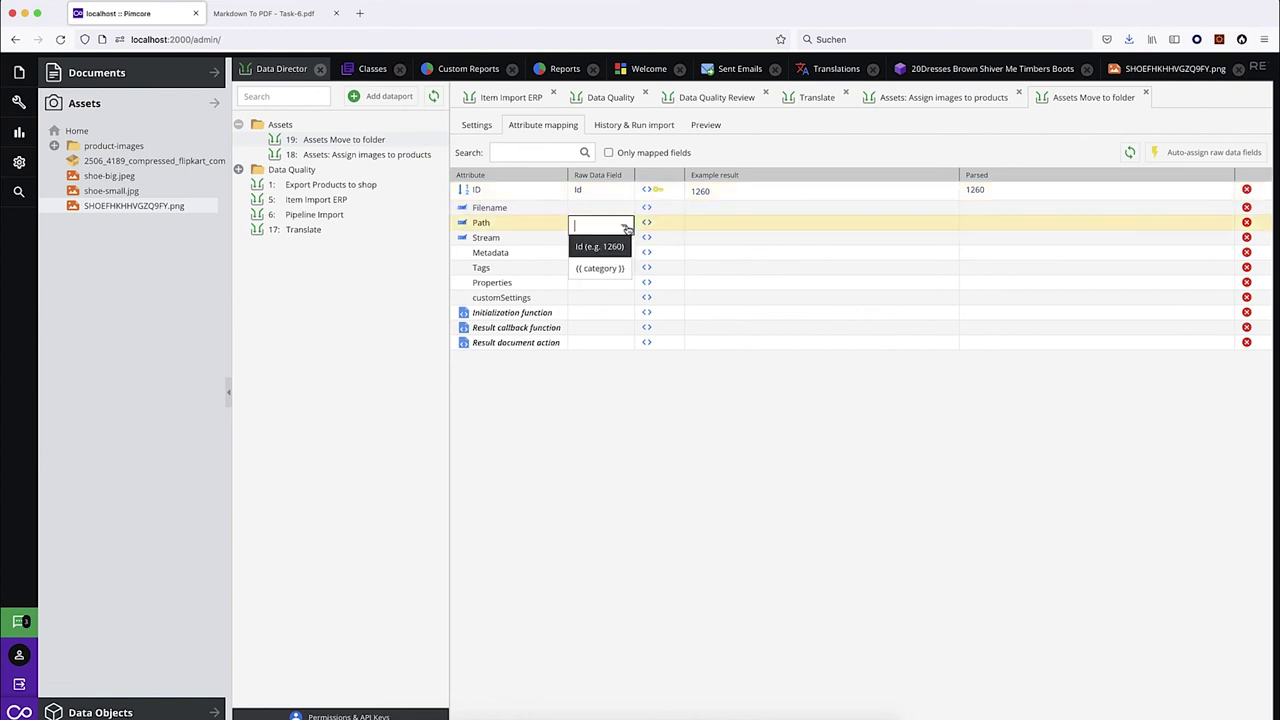
click(609, 270)
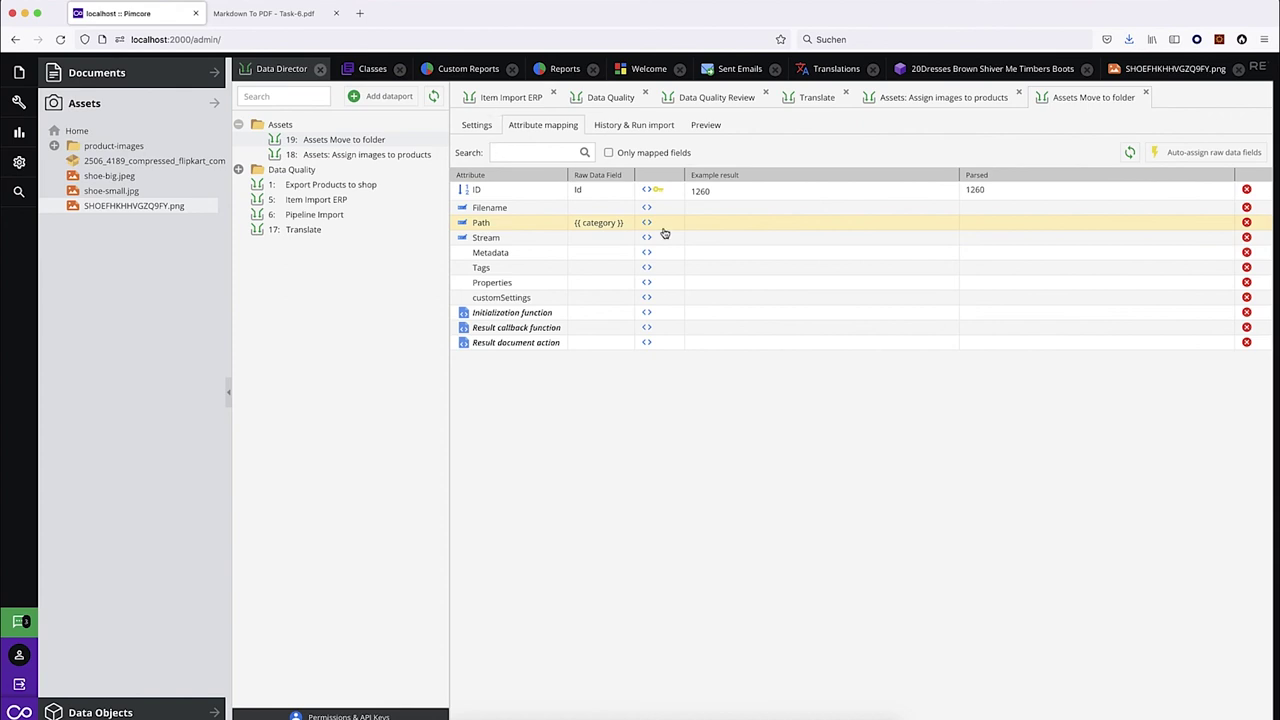
Set the dataport's asset target folder to /product-images and save it.
click(477, 125)
drag(108, 146, 586, 386)
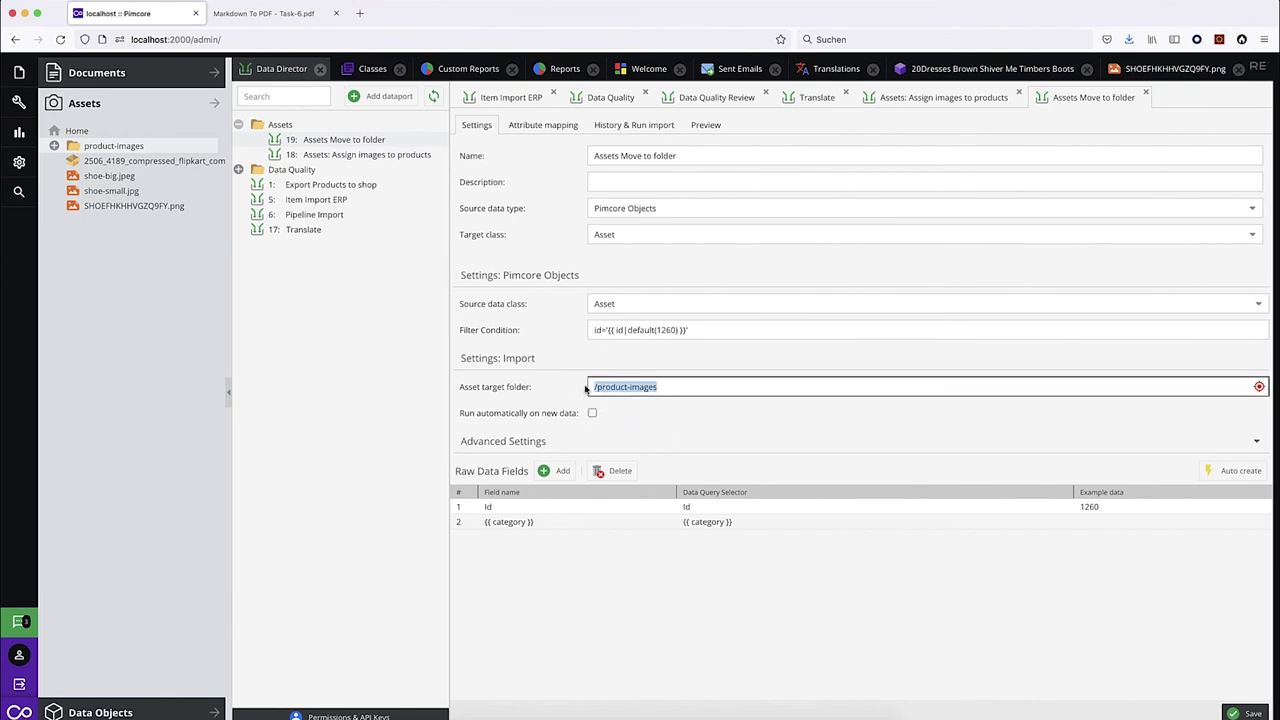
key(super+s)
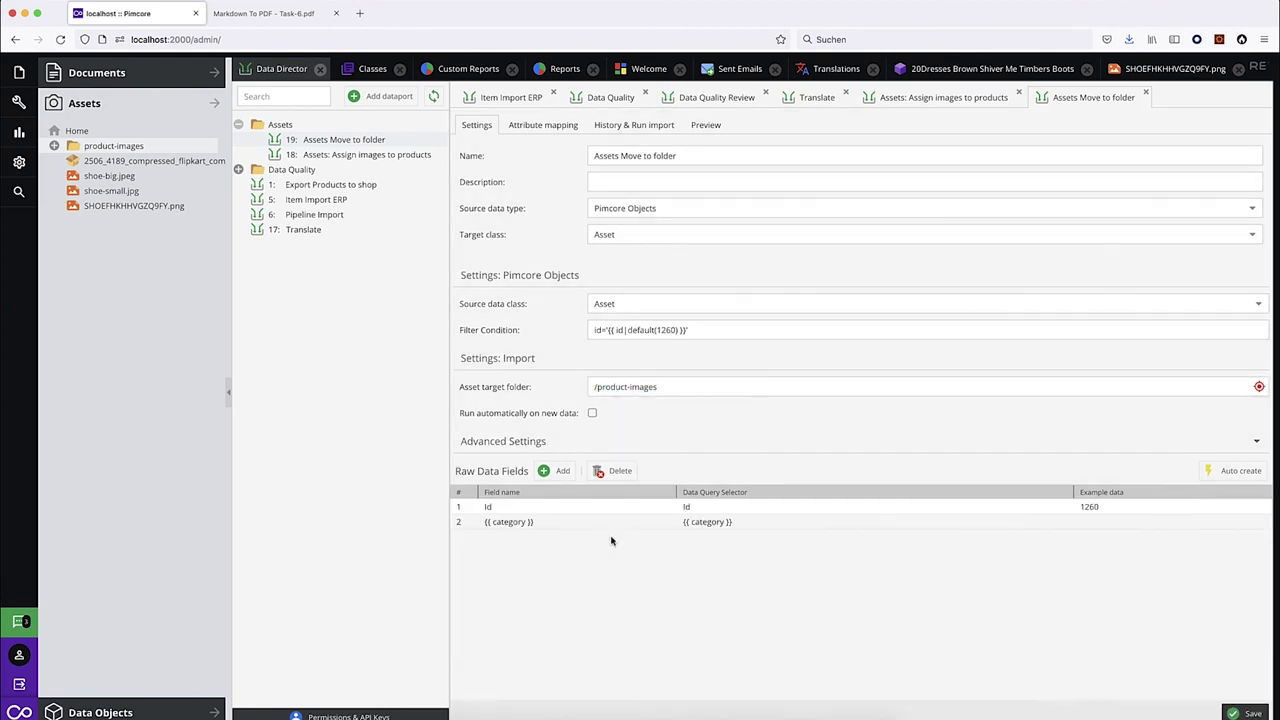
Save and publish the SKU-named image asset (ID 1260).
click(112, 205)
click(283, 70)
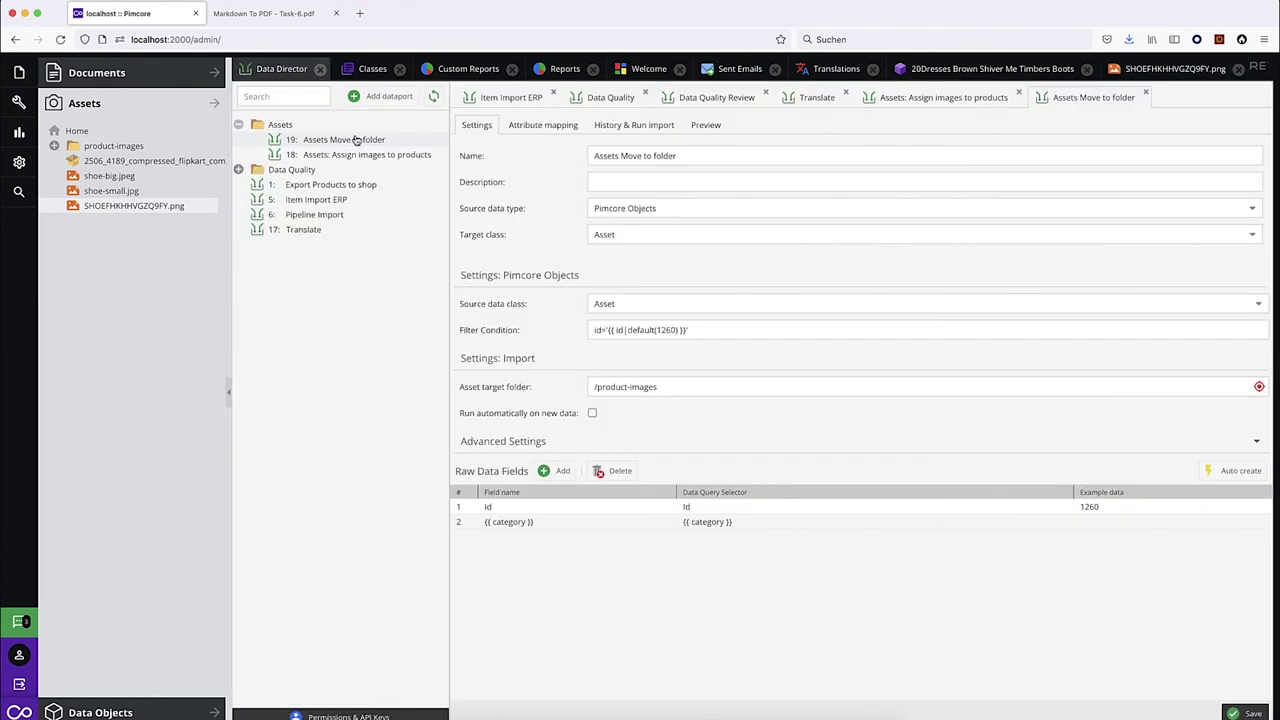
click(140, 210)
click(300, 98)
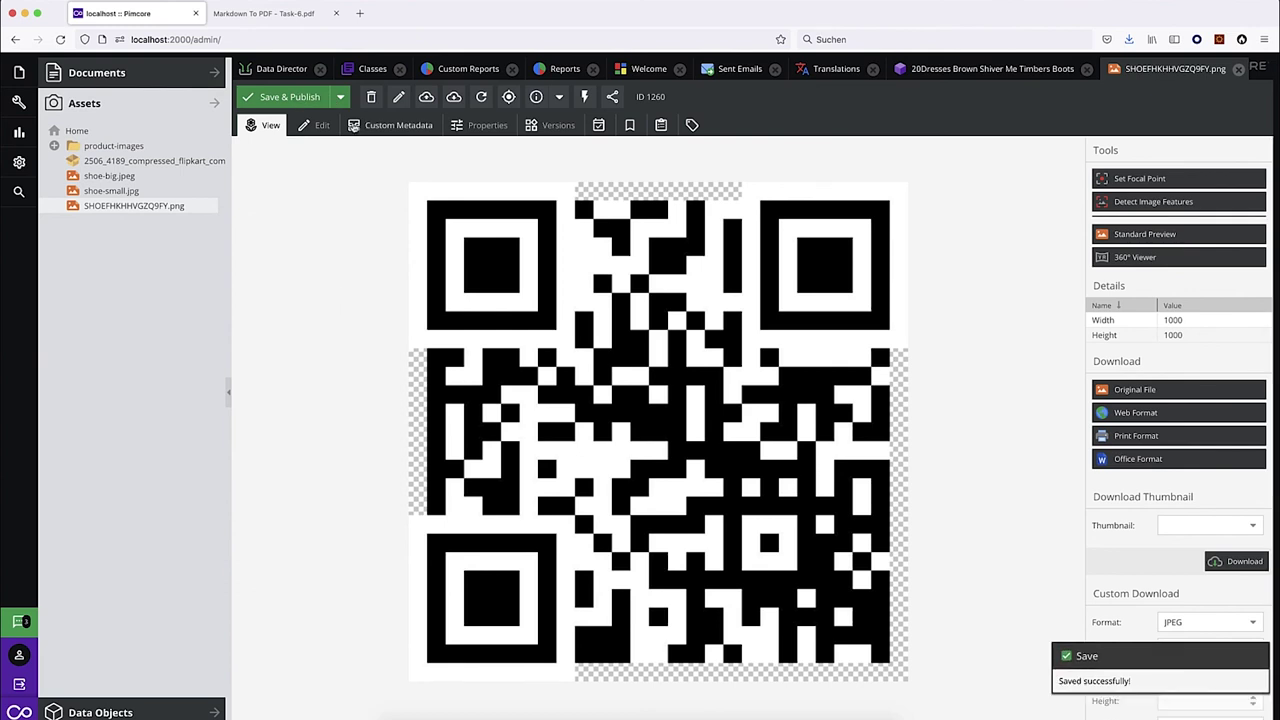
click(295, 71)
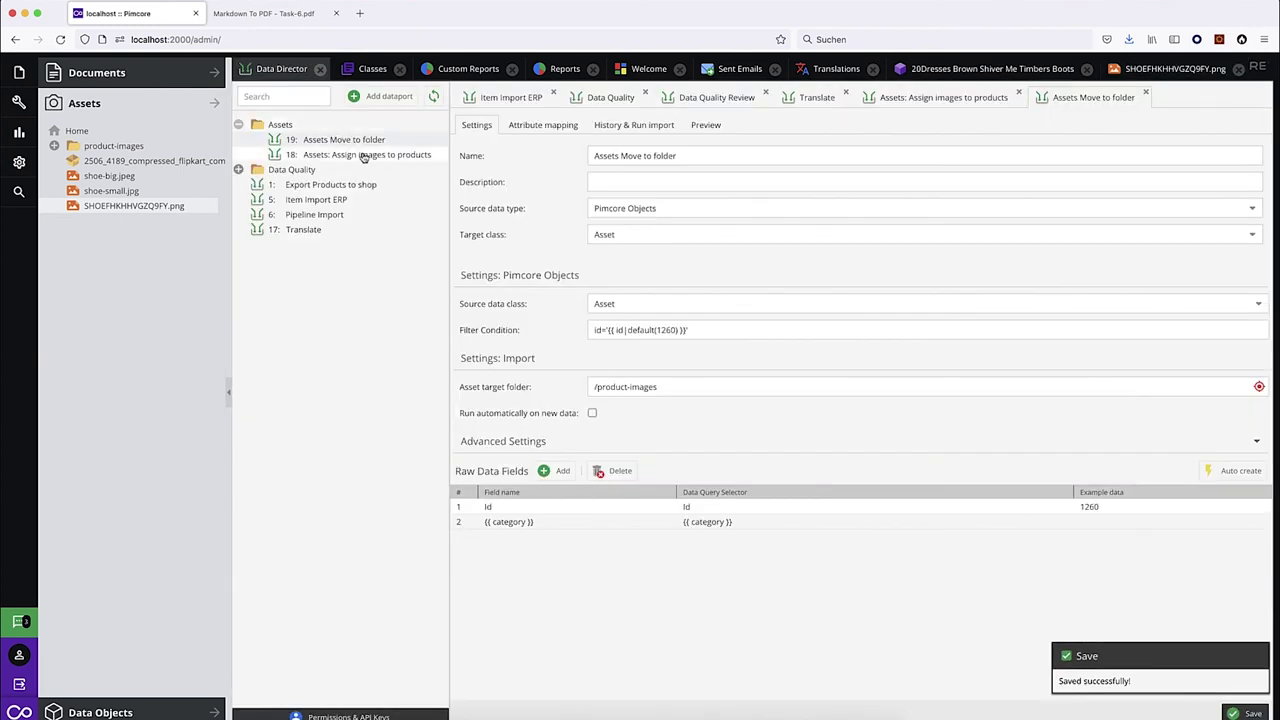
Open the Assign images to products run history and close the image and boots product tabs.
click(364, 156)
click(636, 128)
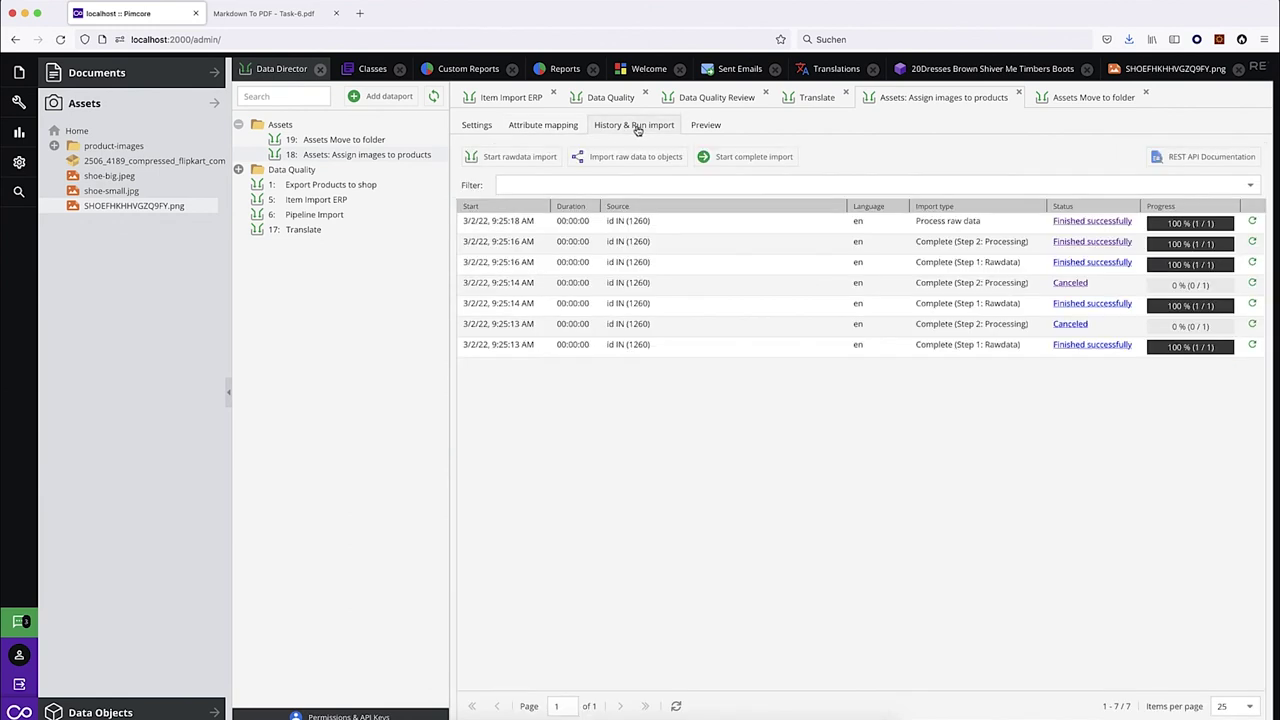
click(1238, 68)
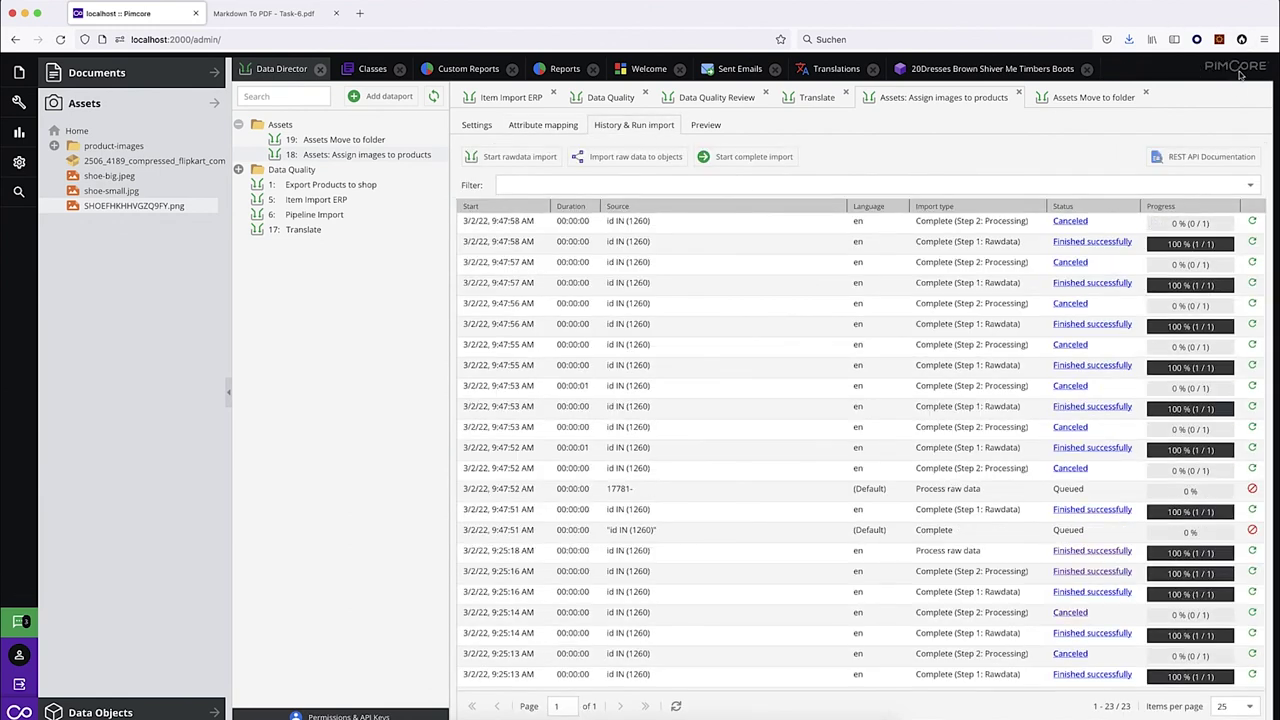
click(1086, 68)
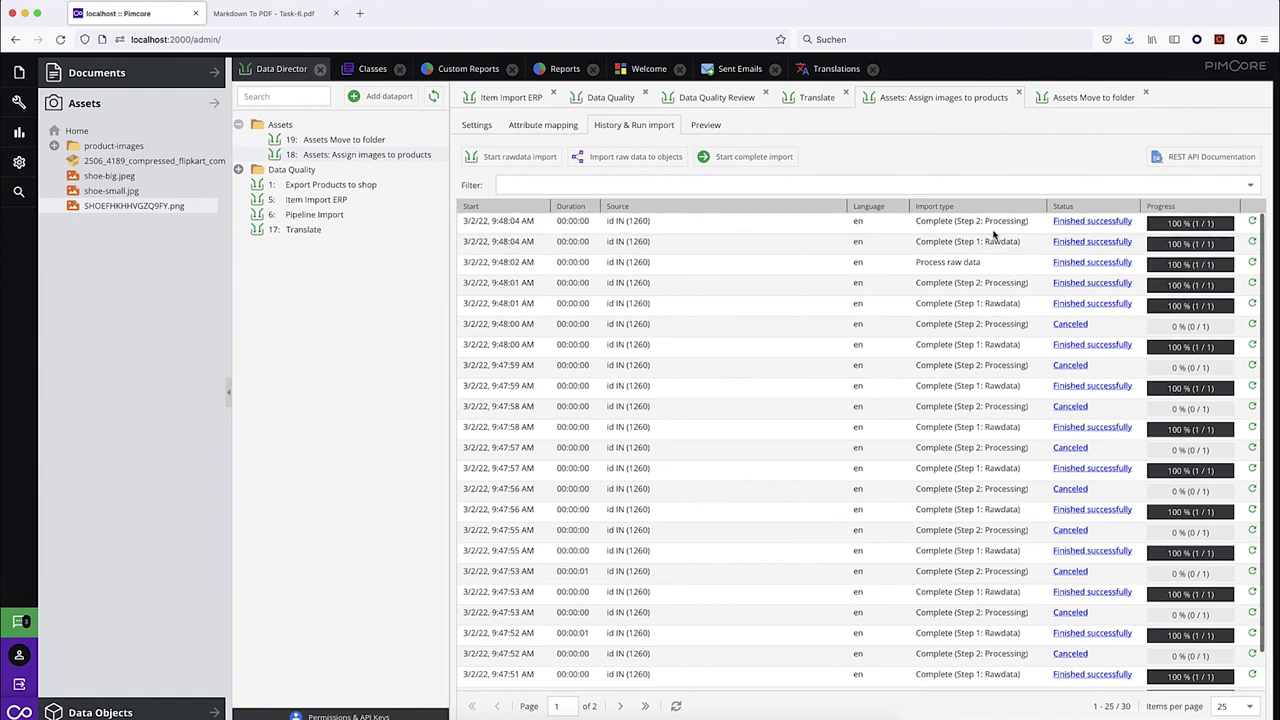
Check the Move to folder import history and refresh assets to reveal product-images/Shoes.
click(353, 143)
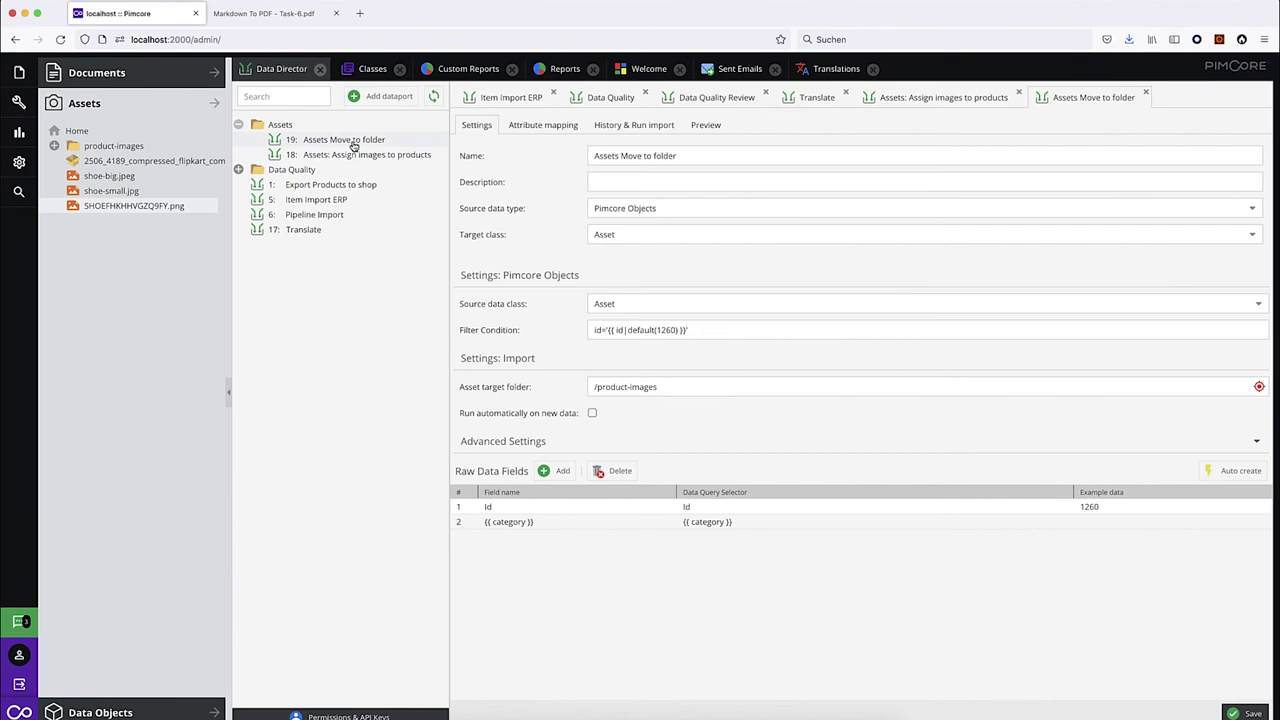
click(624, 130)
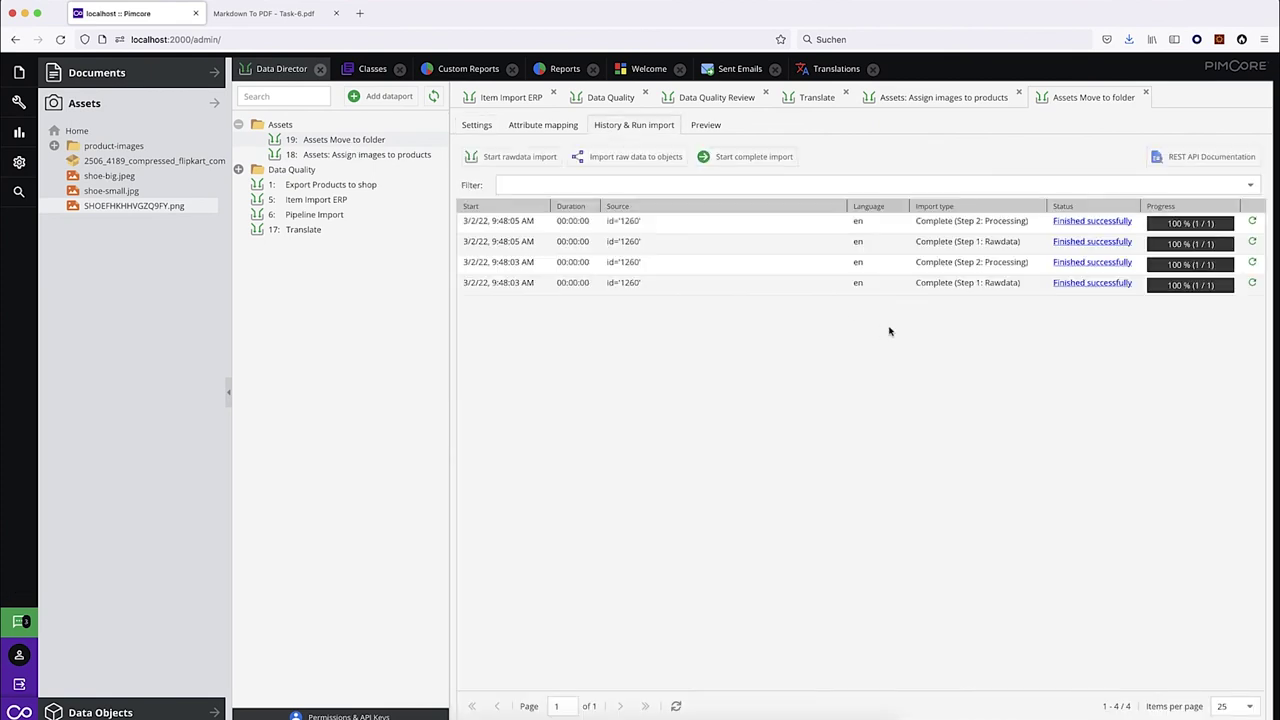
right_click(77, 132)
click(144, 256)
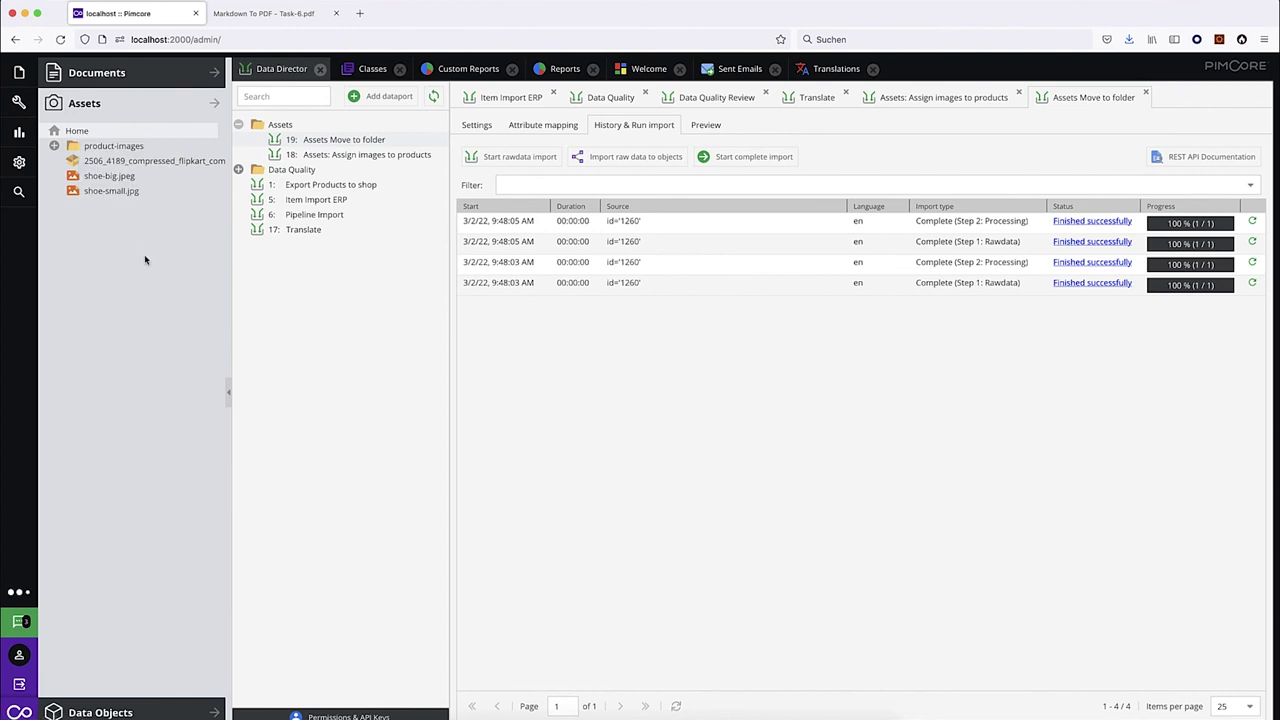
click(54, 146)
click(70, 162)
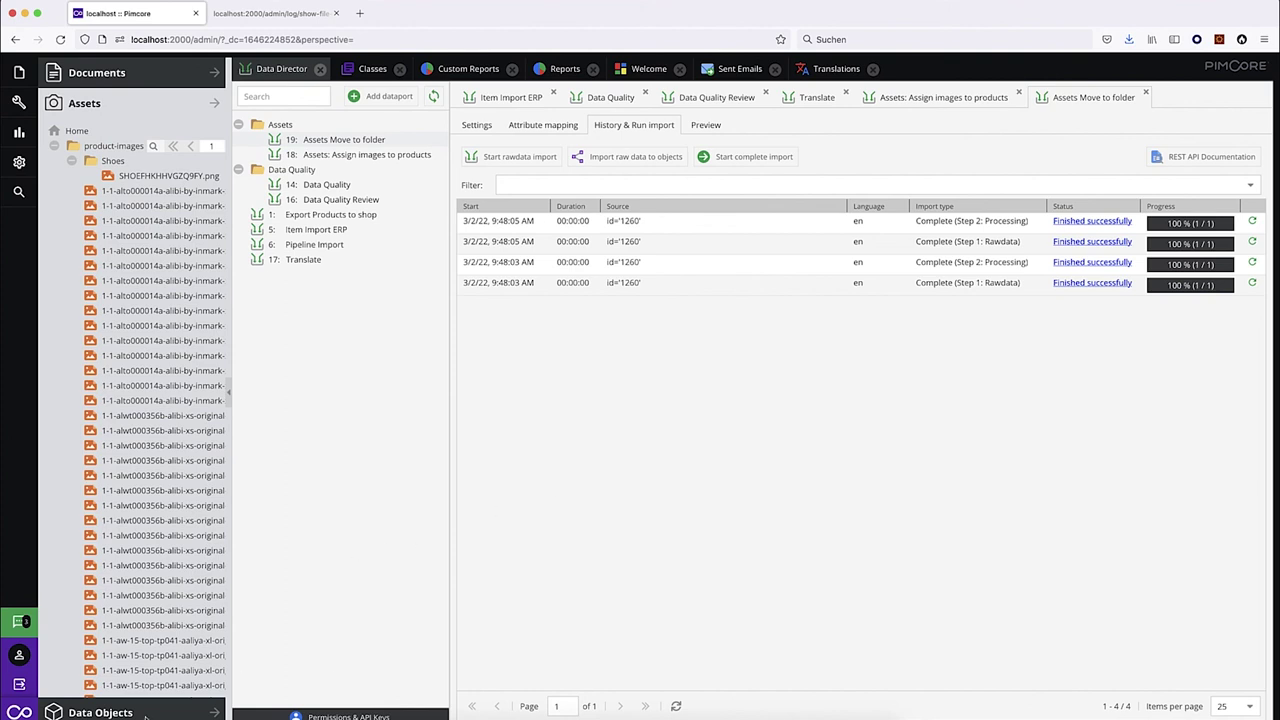
click(145, 716)
Look up the SKU of the 612 League Girl's Gathered Dress product, then close it.
double_click(140, 268)
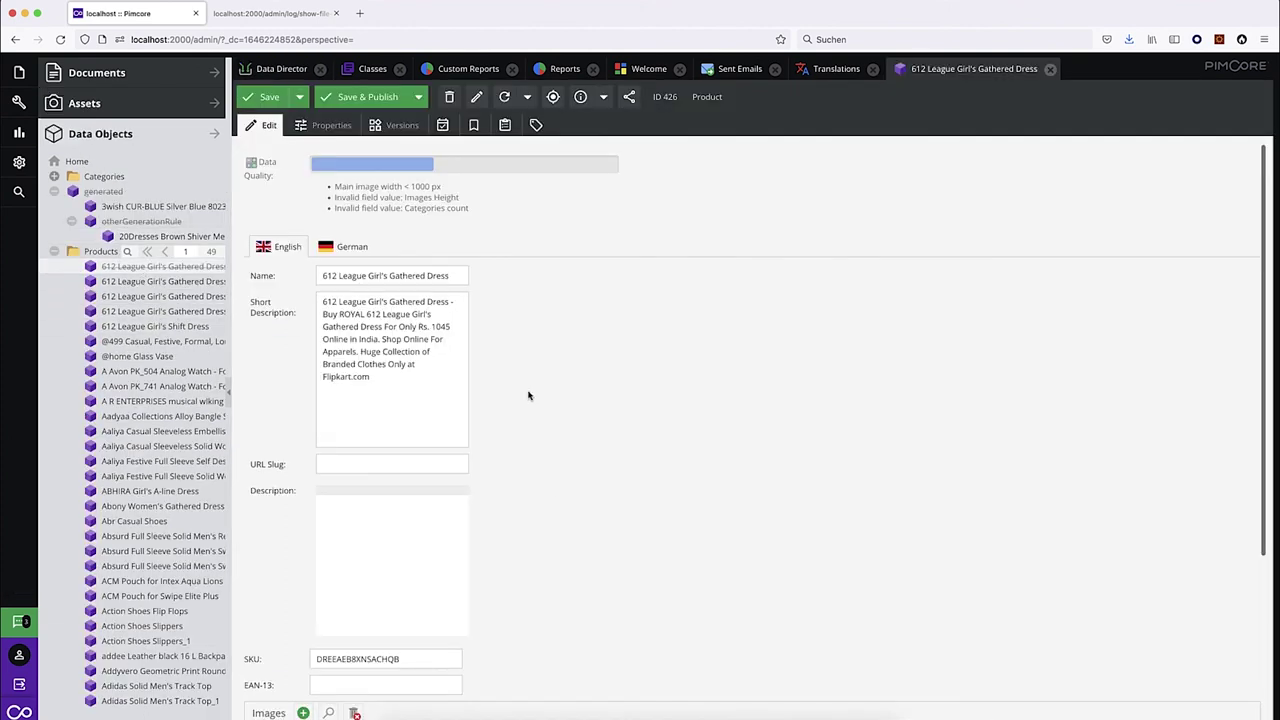
double_click(388, 660)
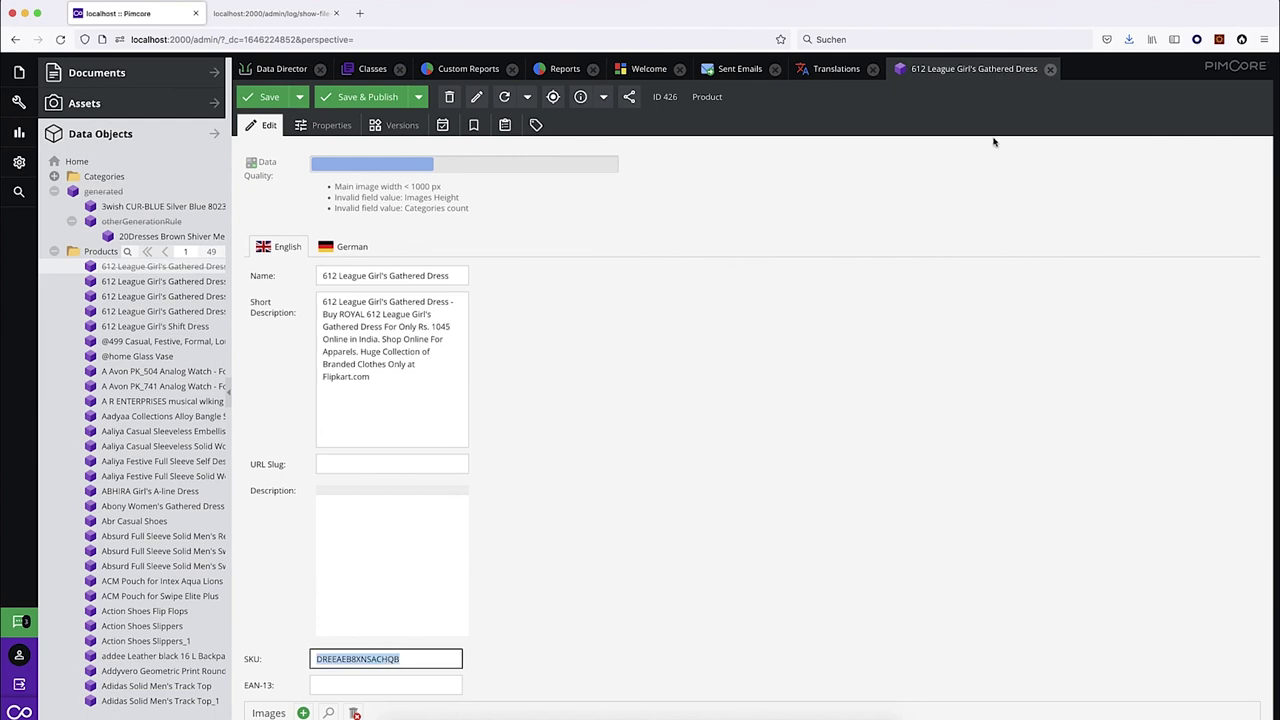
click(1050, 69)
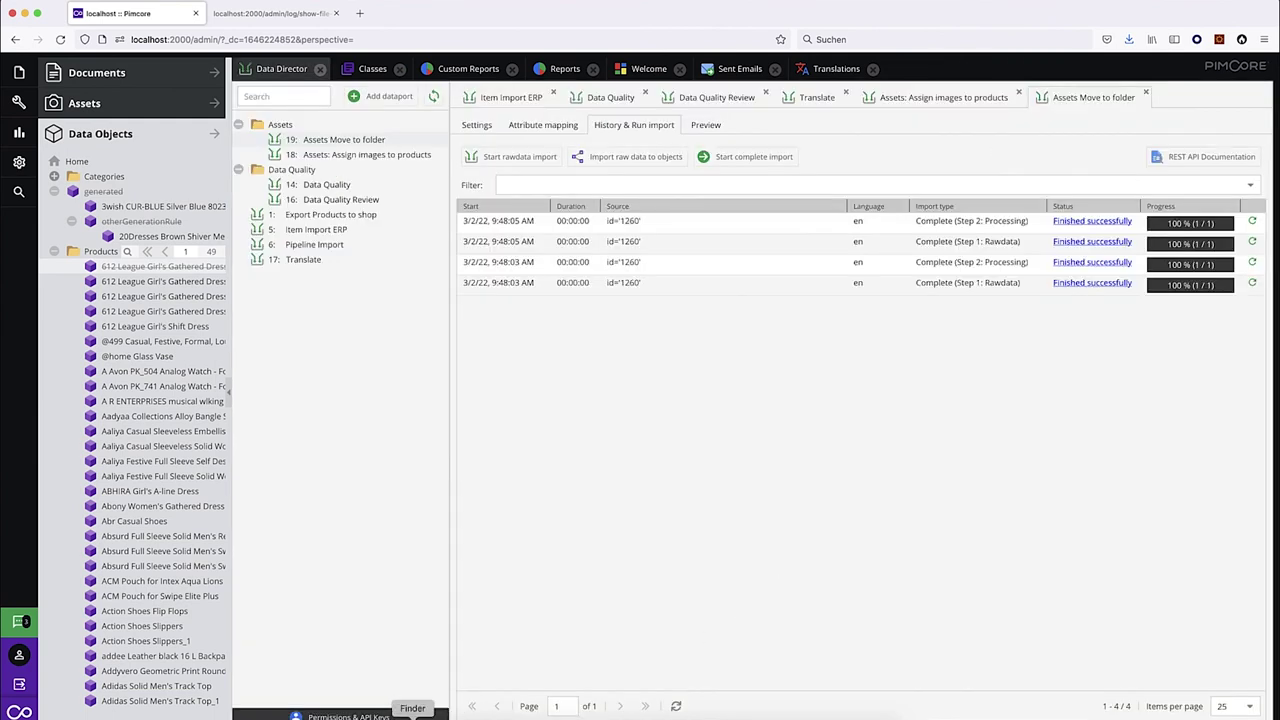
Upload DREEAEB8XNSACHQB.png from Downloads into the asset root and view dataport 18's run history.
click(412, 716)
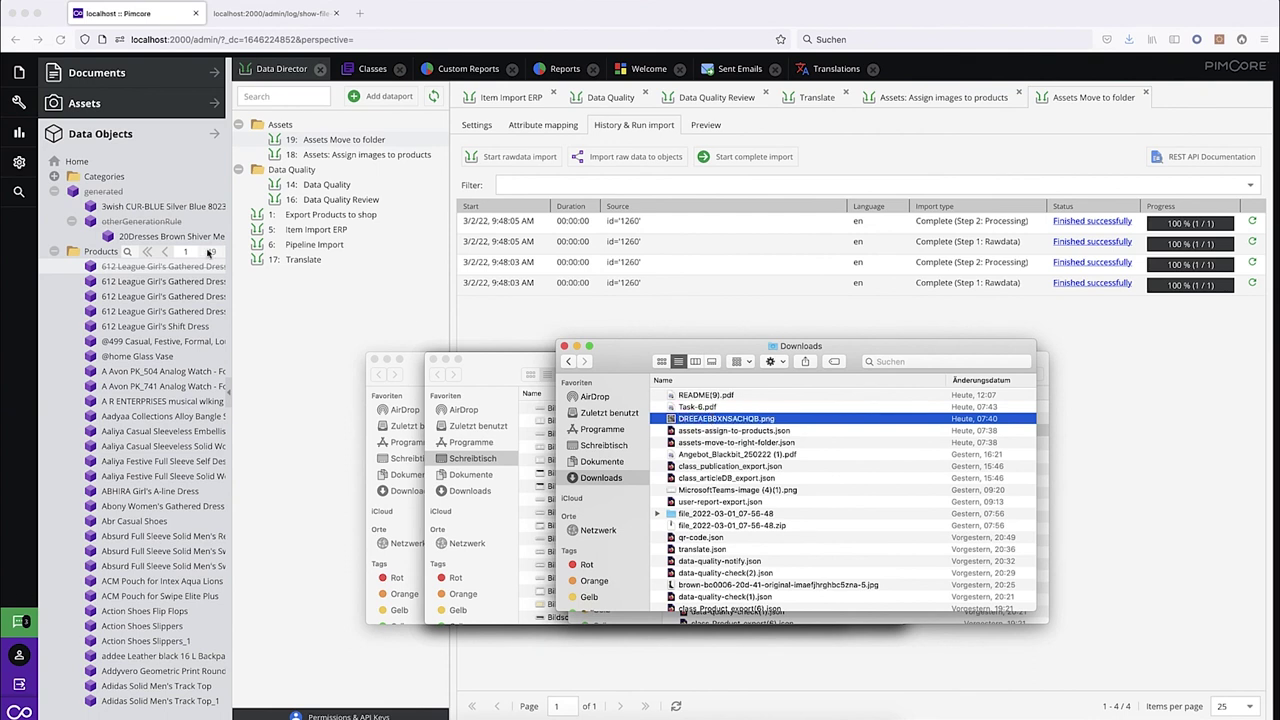
click(101, 109)
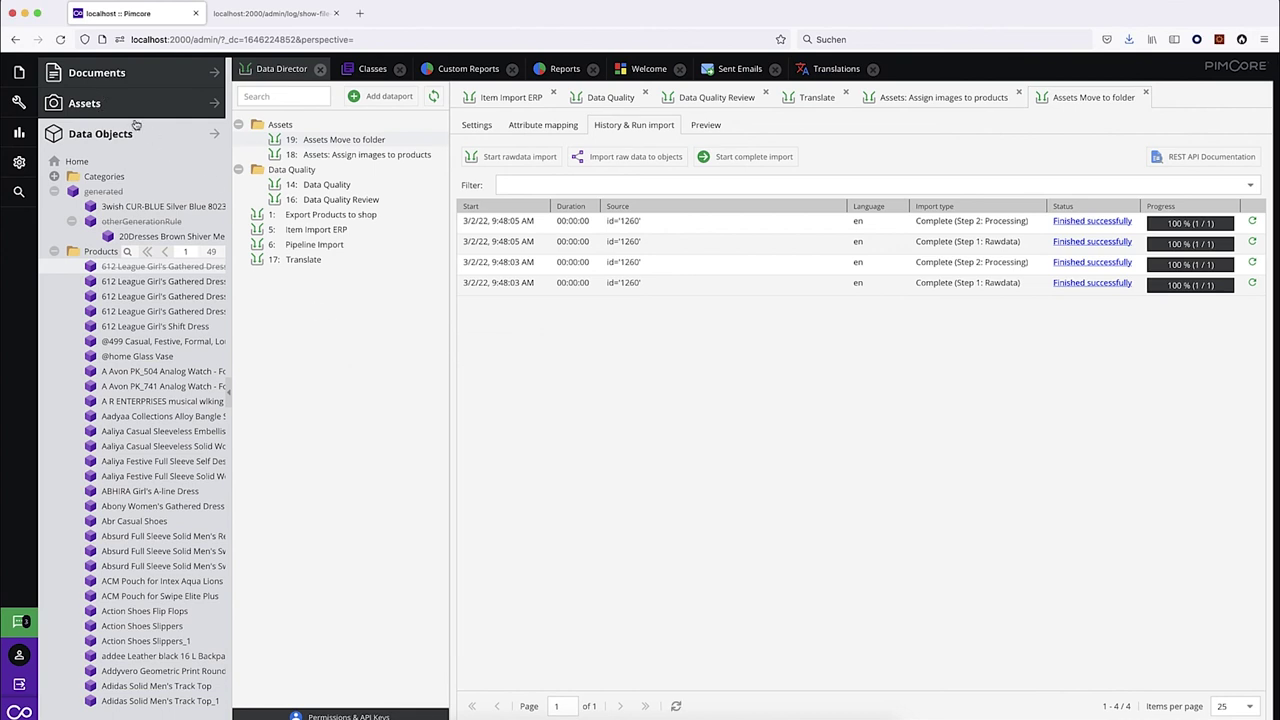
click(113, 105)
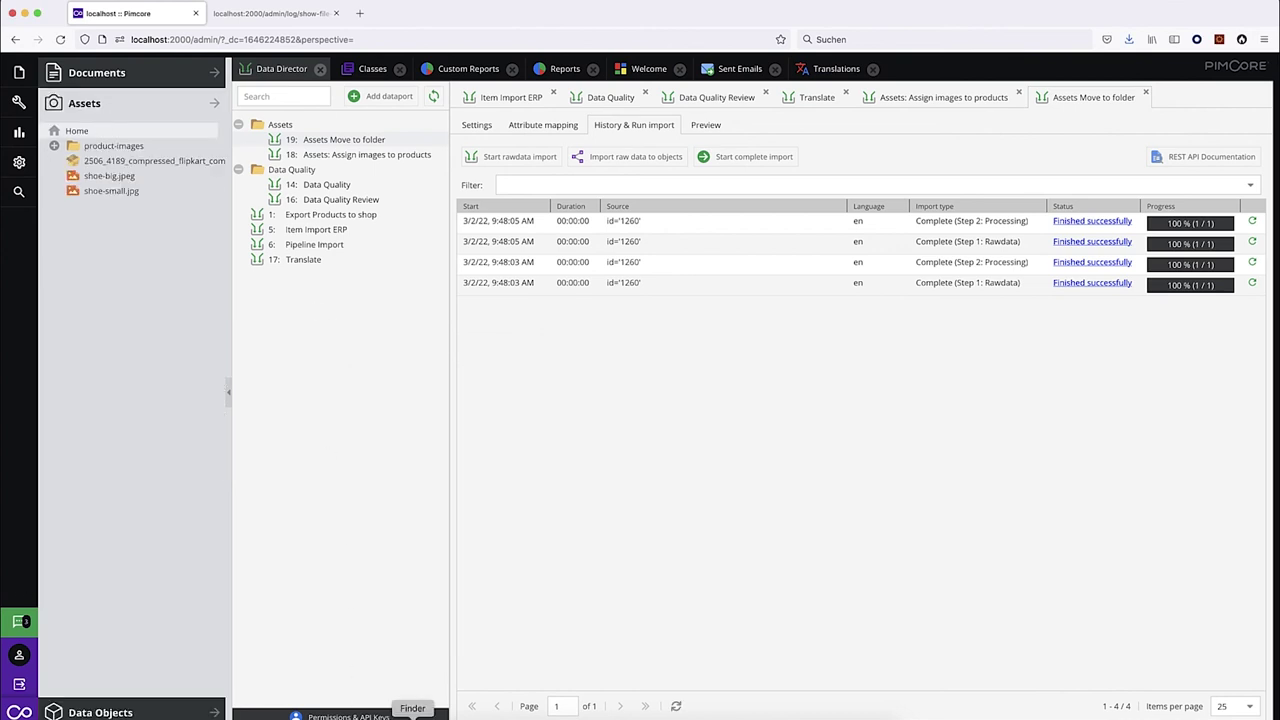
click(413, 708)
drag(731, 426, 106, 131)
click(292, 404)
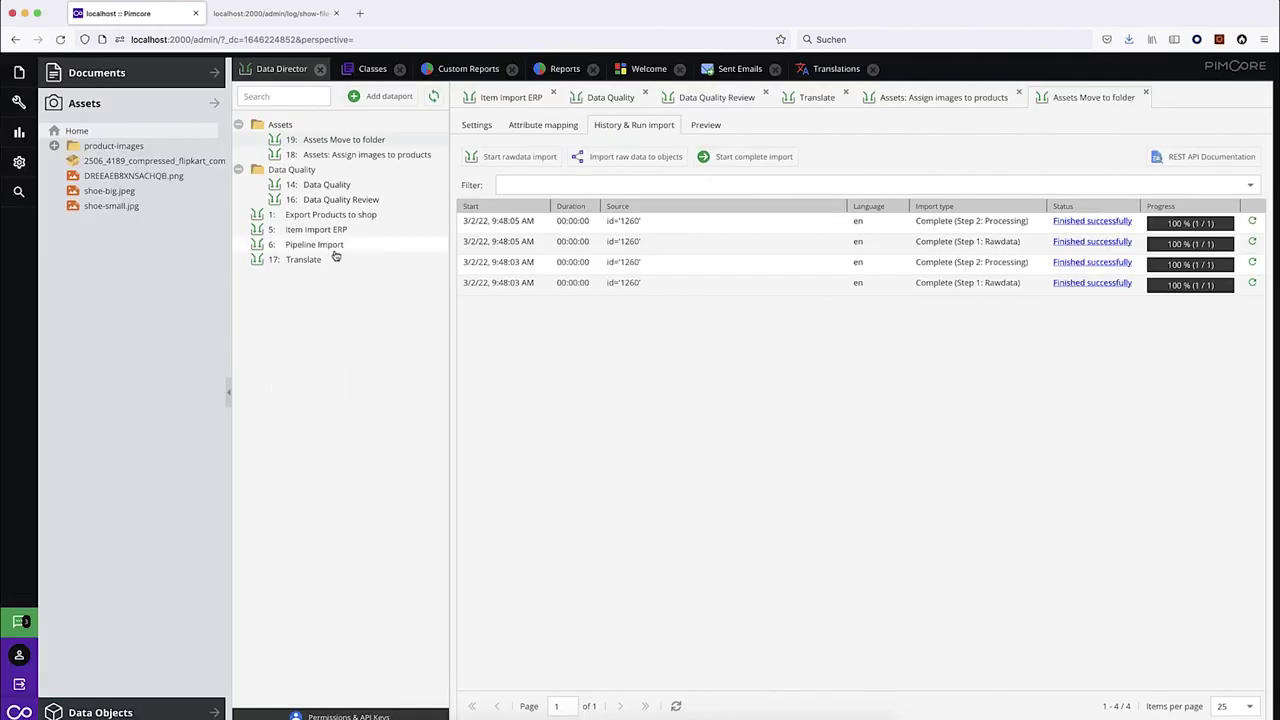
click(365, 157)
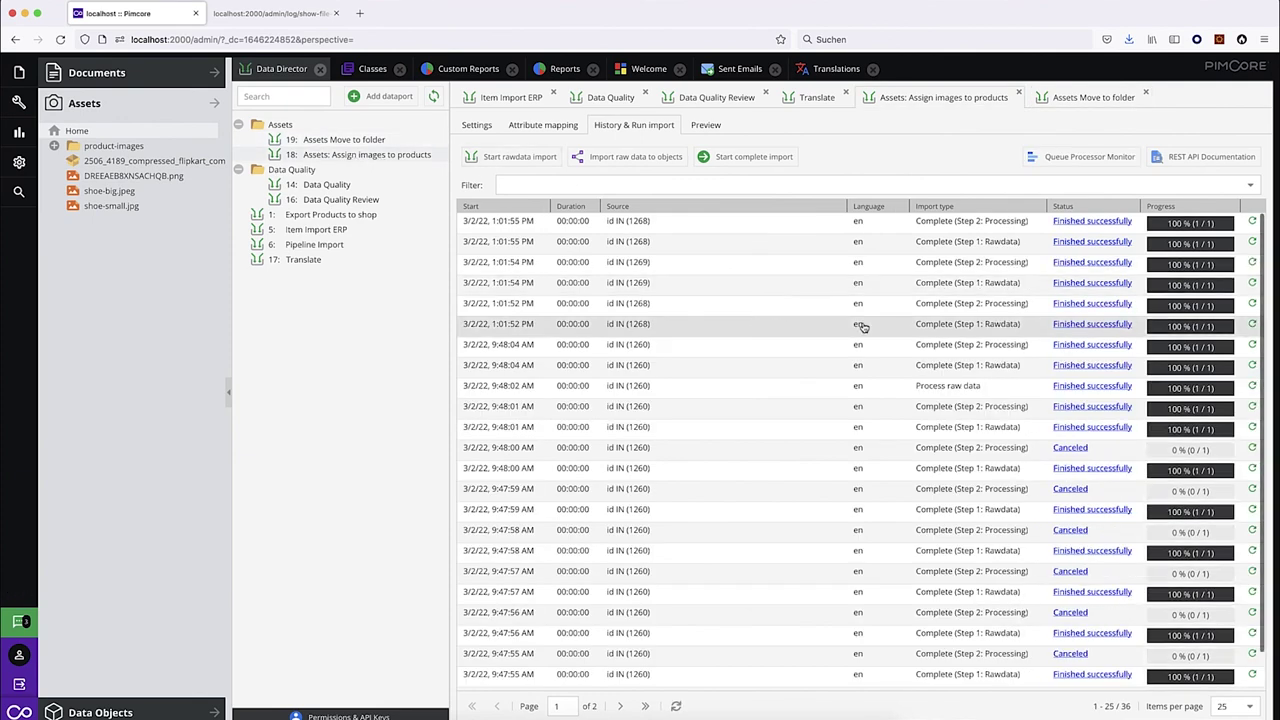
click(1094, 326)
drag(265, 77, 391, 86)
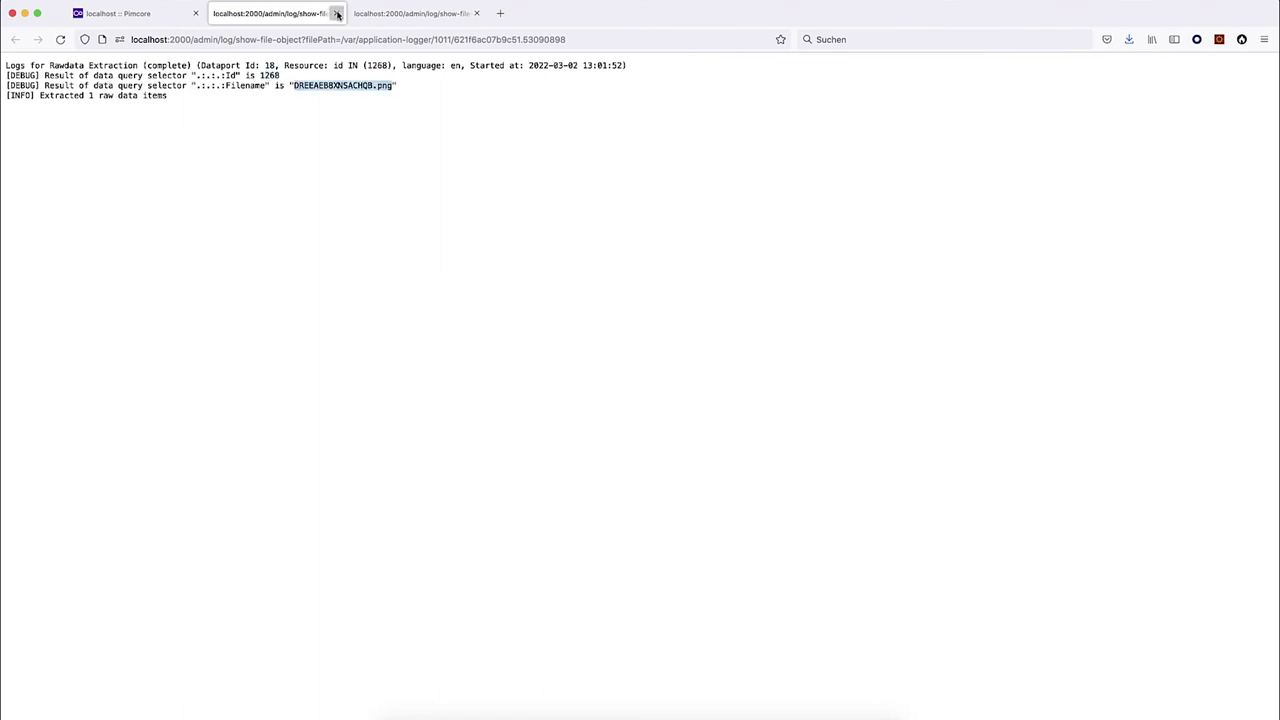
click(337, 14)
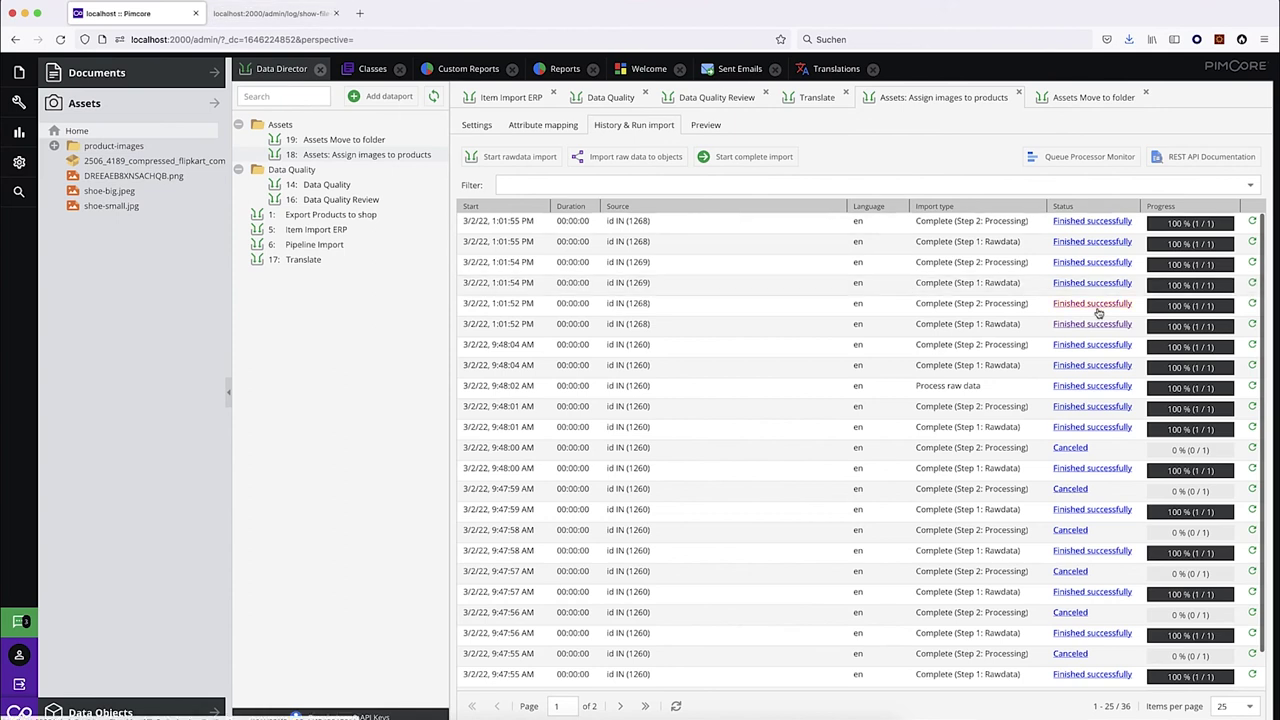
click(1097, 309)
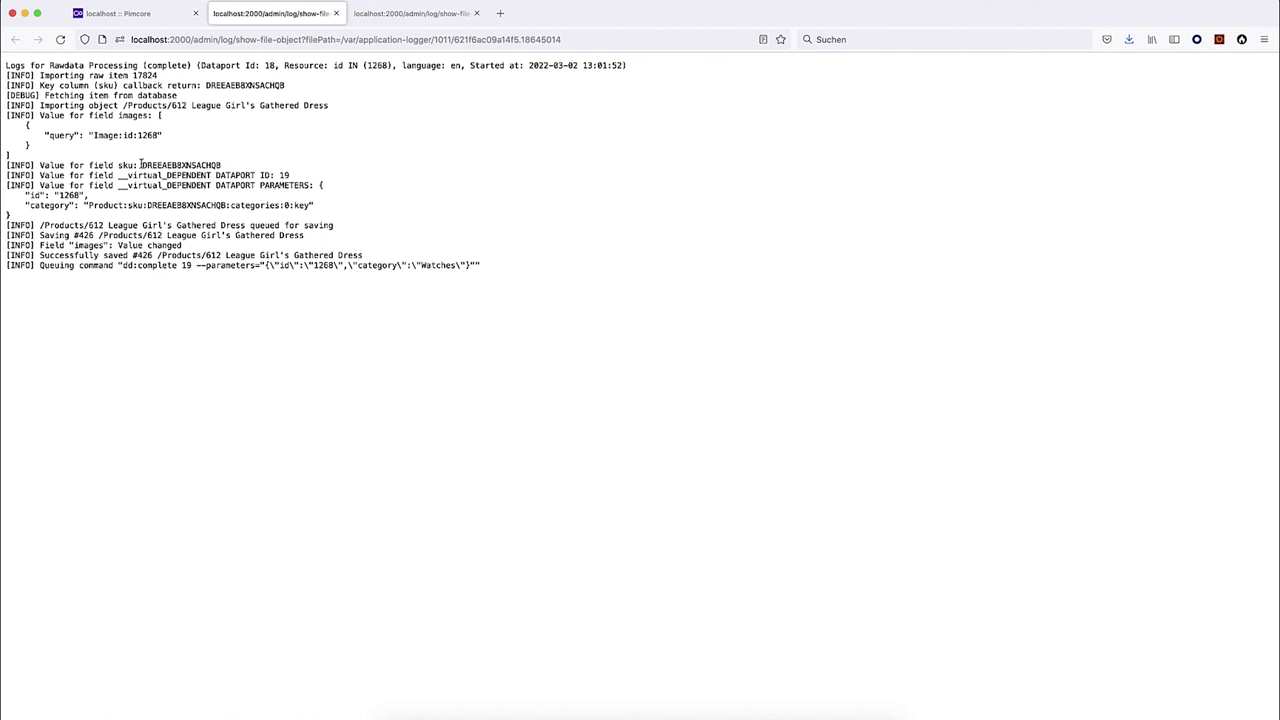
drag(141, 165, 231, 166)
drag(123, 104, 333, 106)
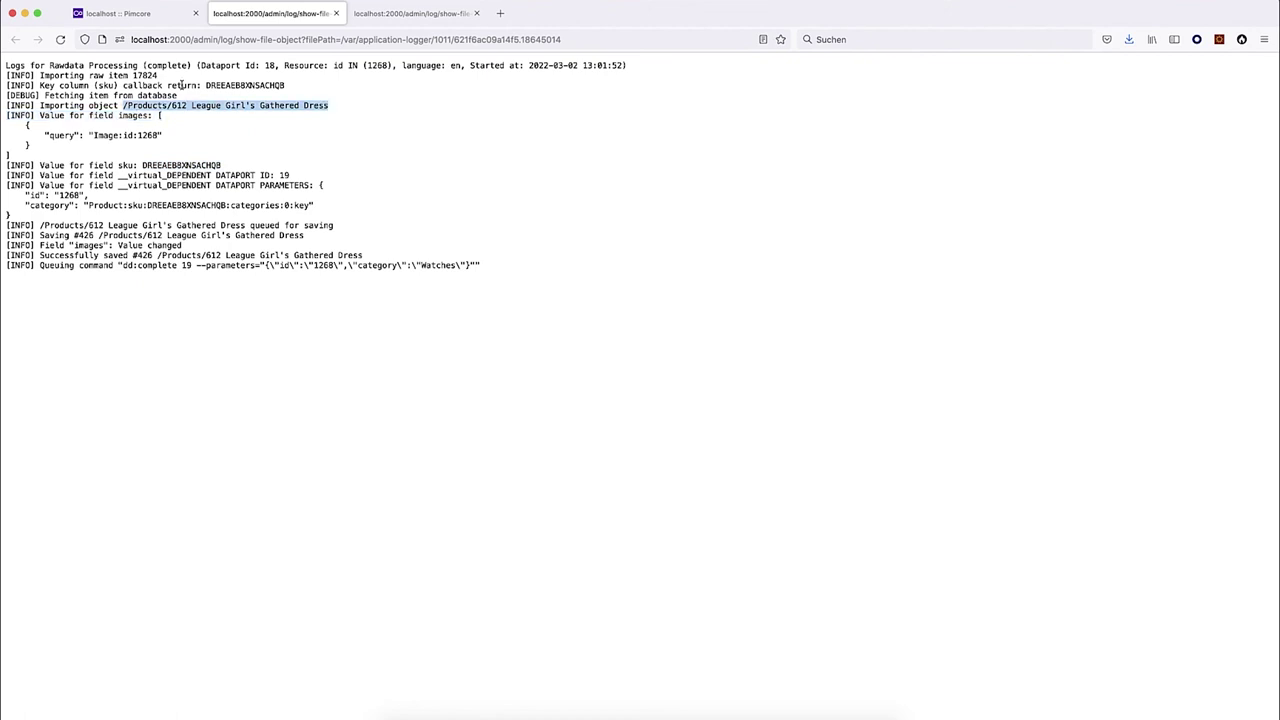
drag(204, 84, 319, 87)
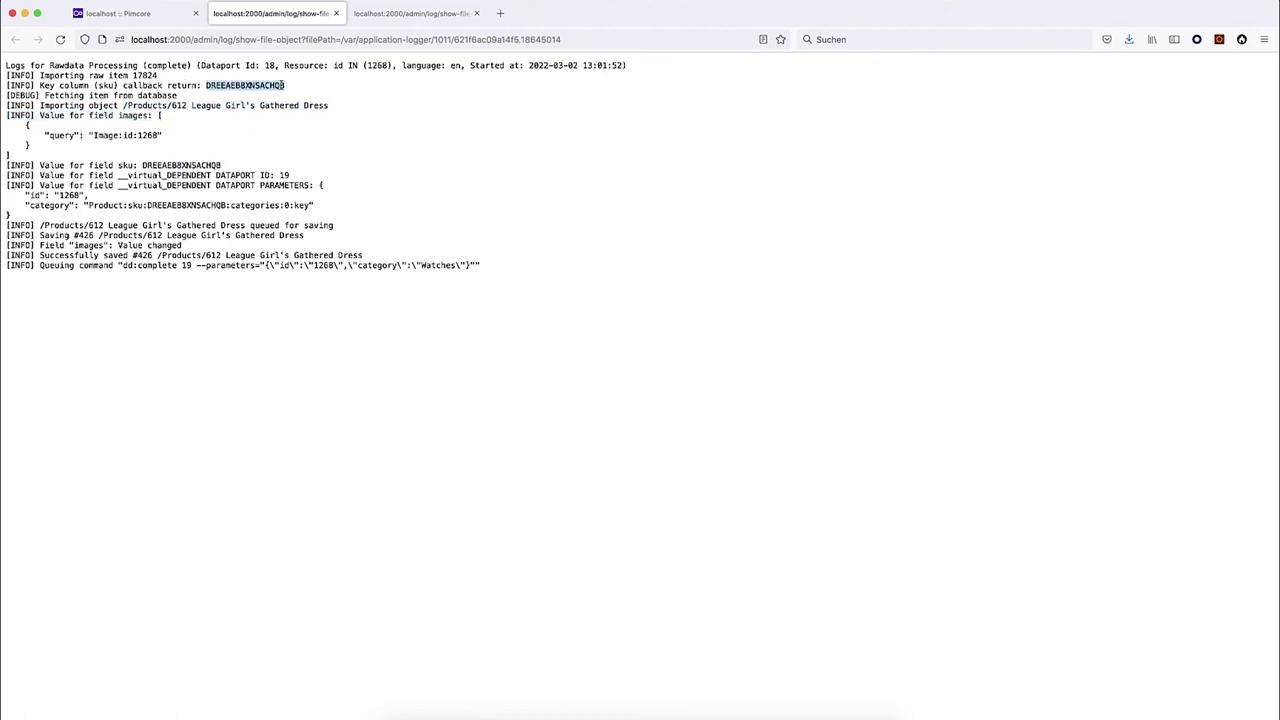
drag(123, 104, 368, 108)
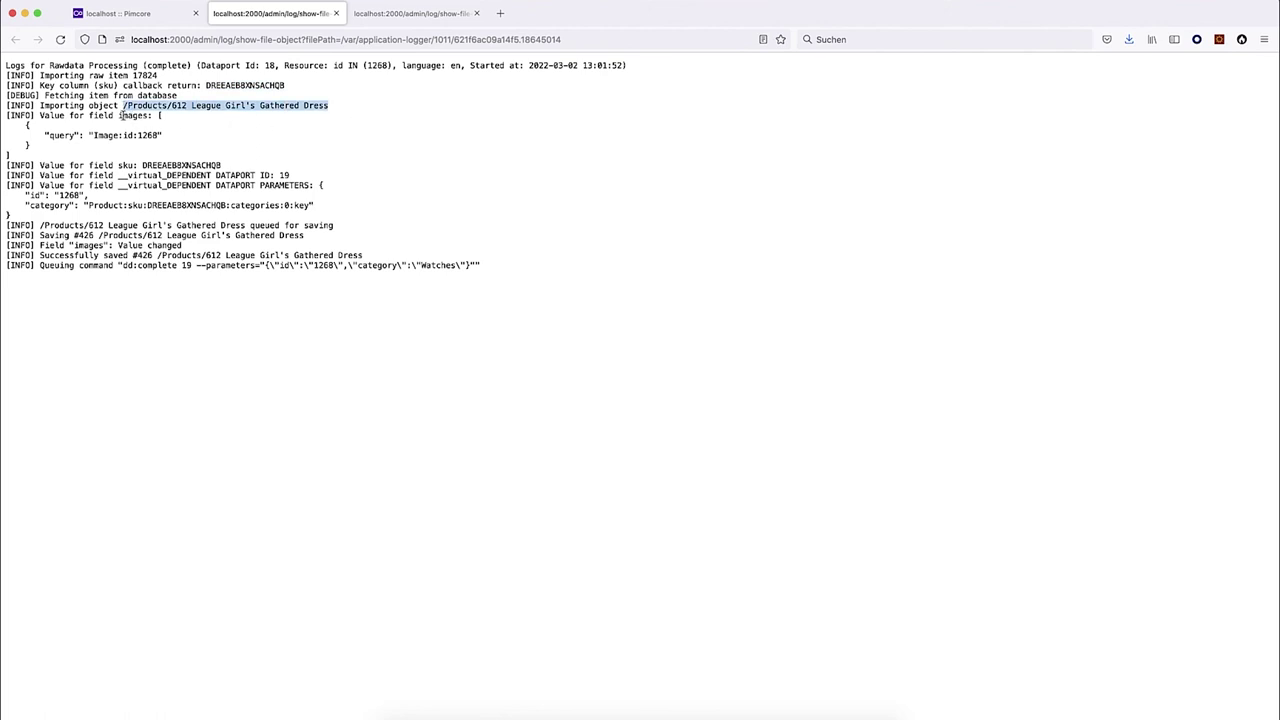
drag(119, 115, 30, 153)
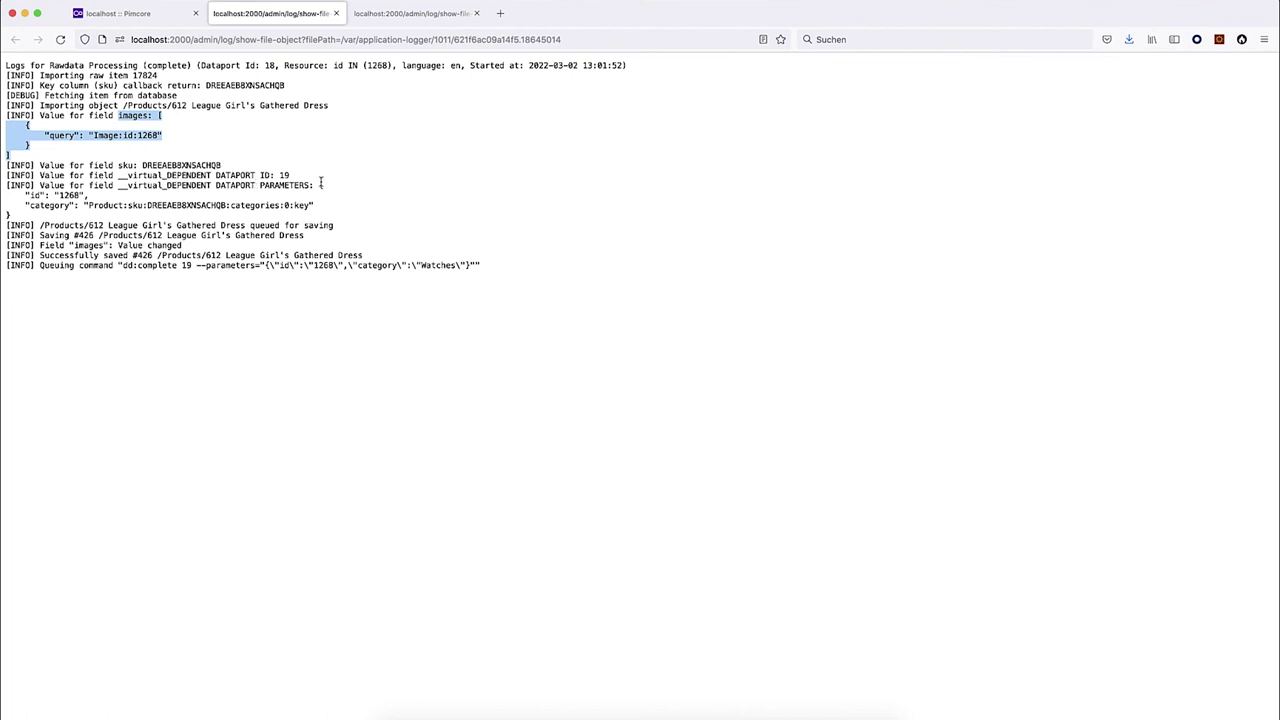
drag(320, 185, 14, 218)
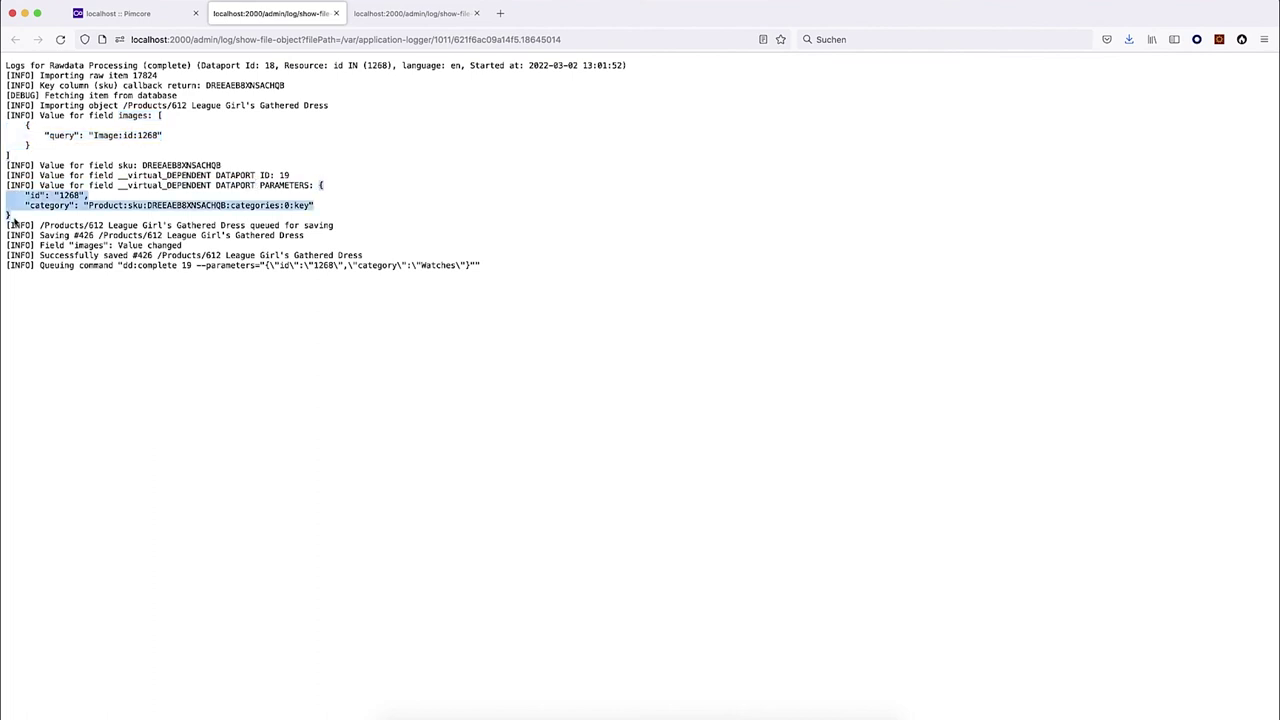
double_click(80, 196)
double_click(74, 196)
drag(88, 206, 309, 205)
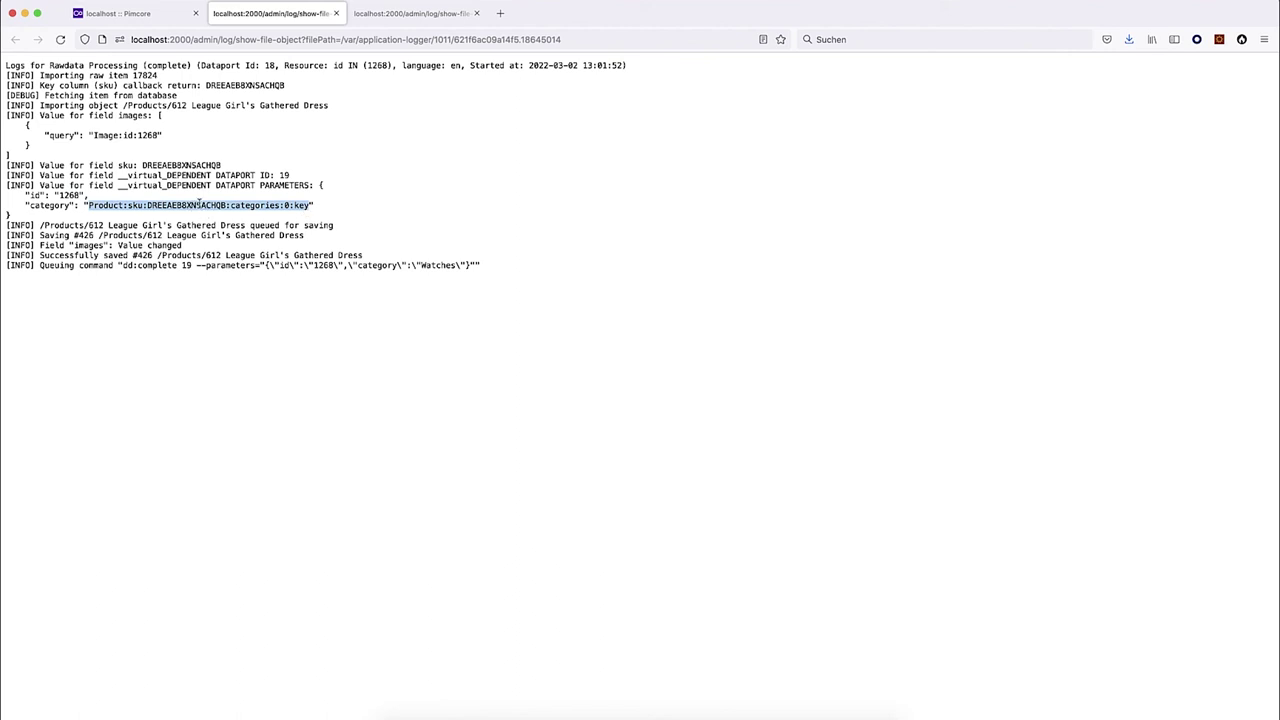
drag(40, 256, 380, 262)
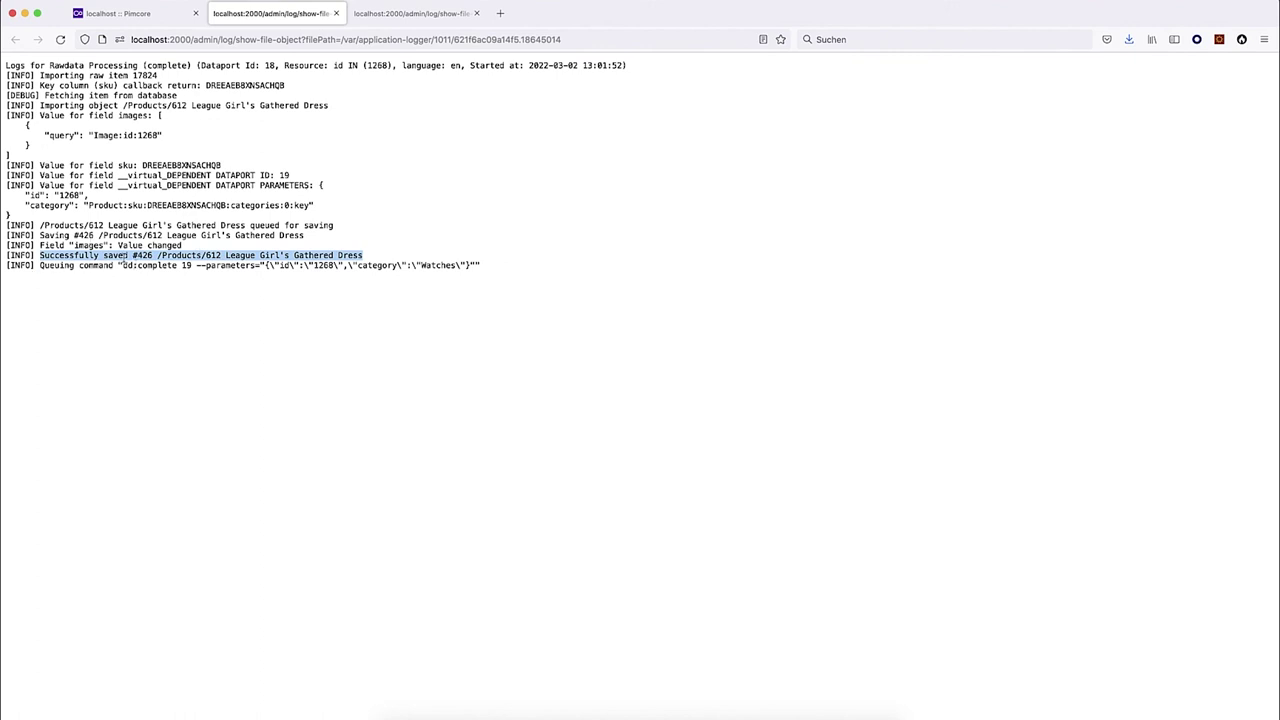
drag(122, 265, 186, 266)
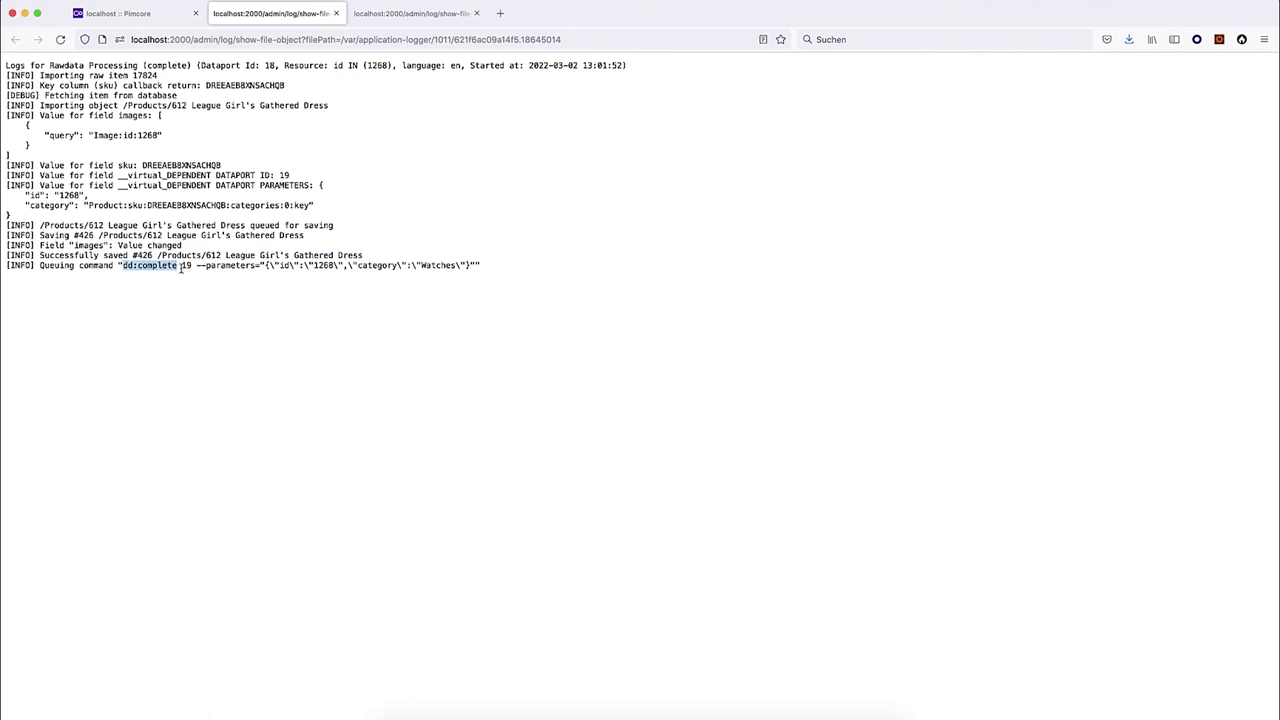
click(181, 266)
click(336, 13)
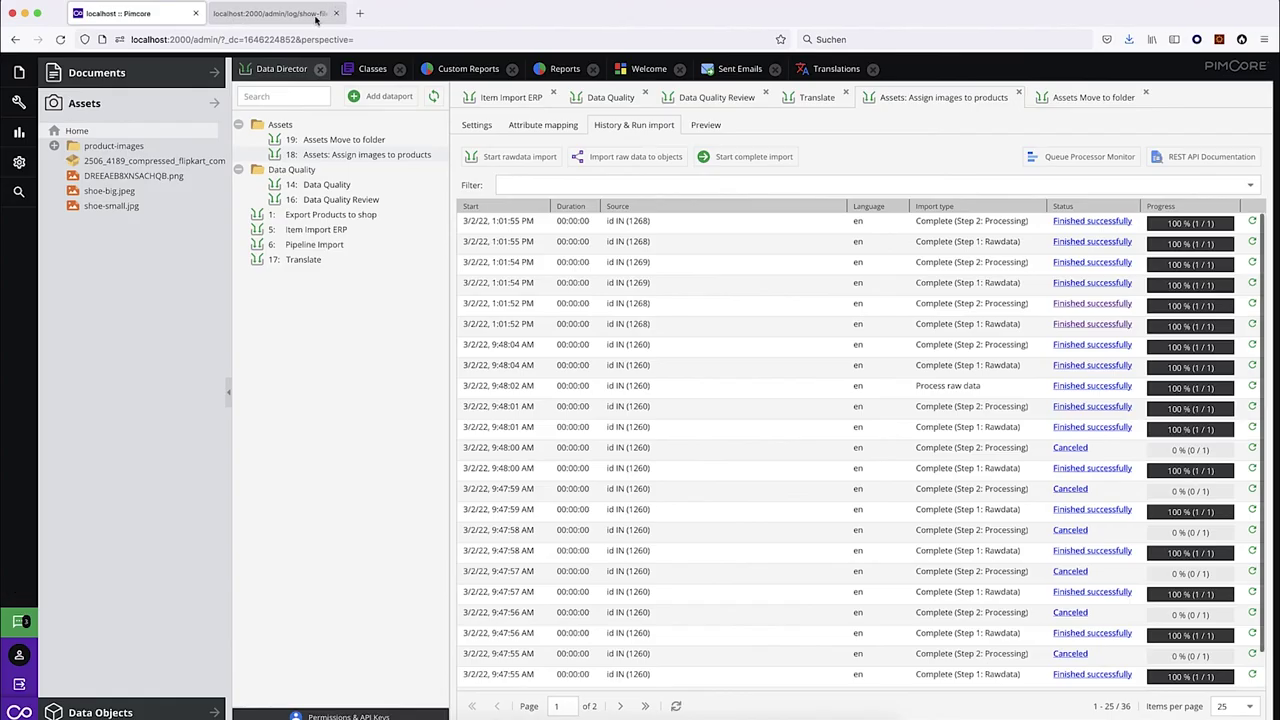
Read the Move to folder extraction log showing id 1268 and category Watches.
click(360, 140)
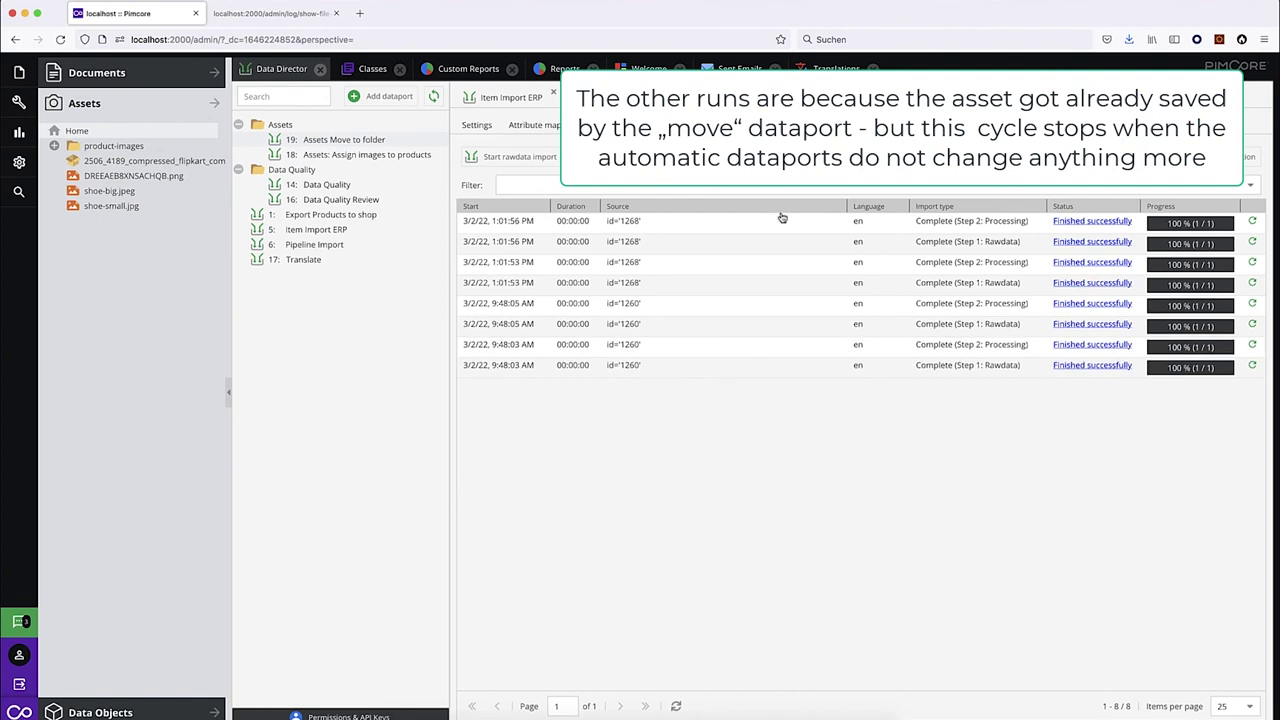
click(1090, 284)
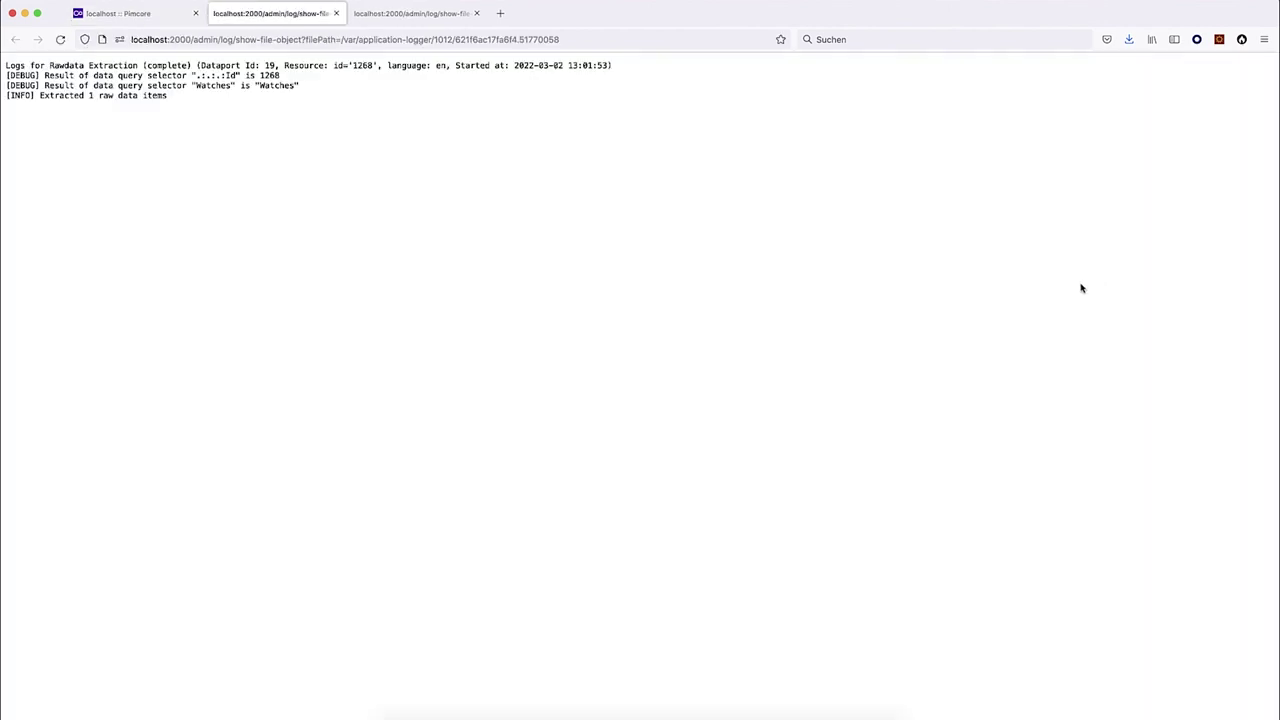
double_click(263, 76)
drag(260, 86, 293, 86)
drag(231, 86, 196, 89)
click(338, 14)
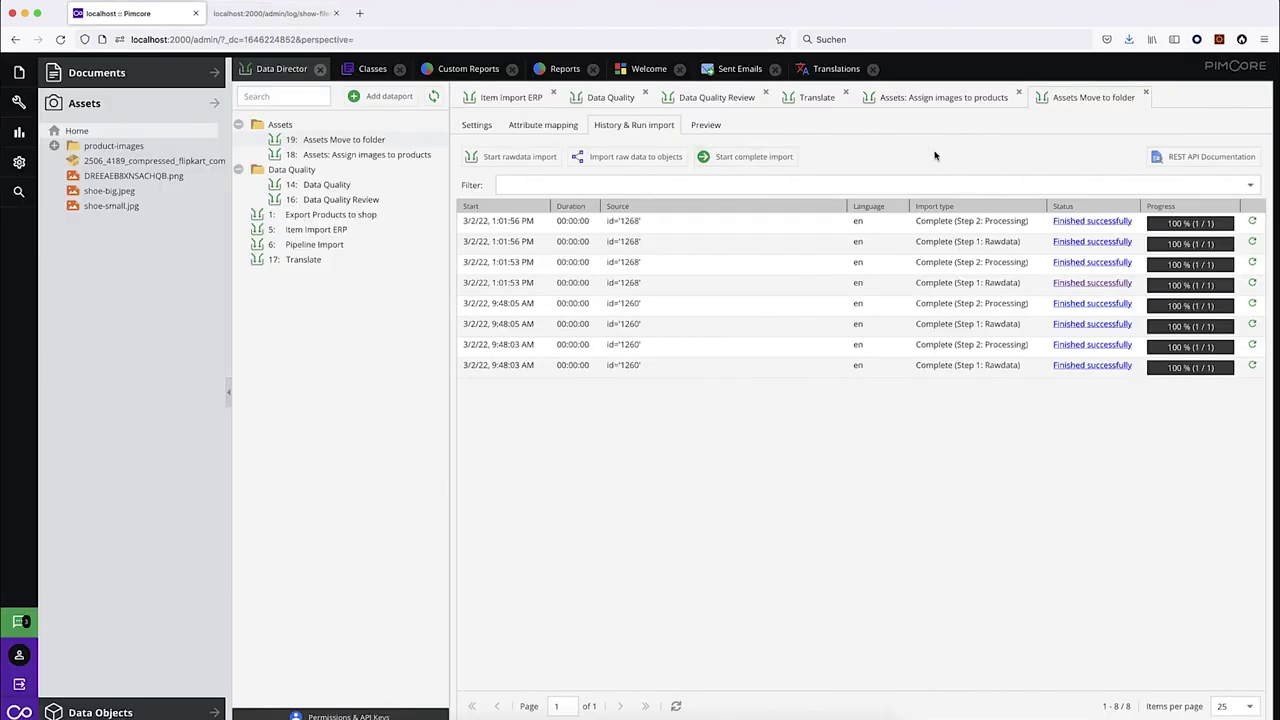
Read the processing log confirming asset 1268 imported with path Watches.
click(1082, 265)
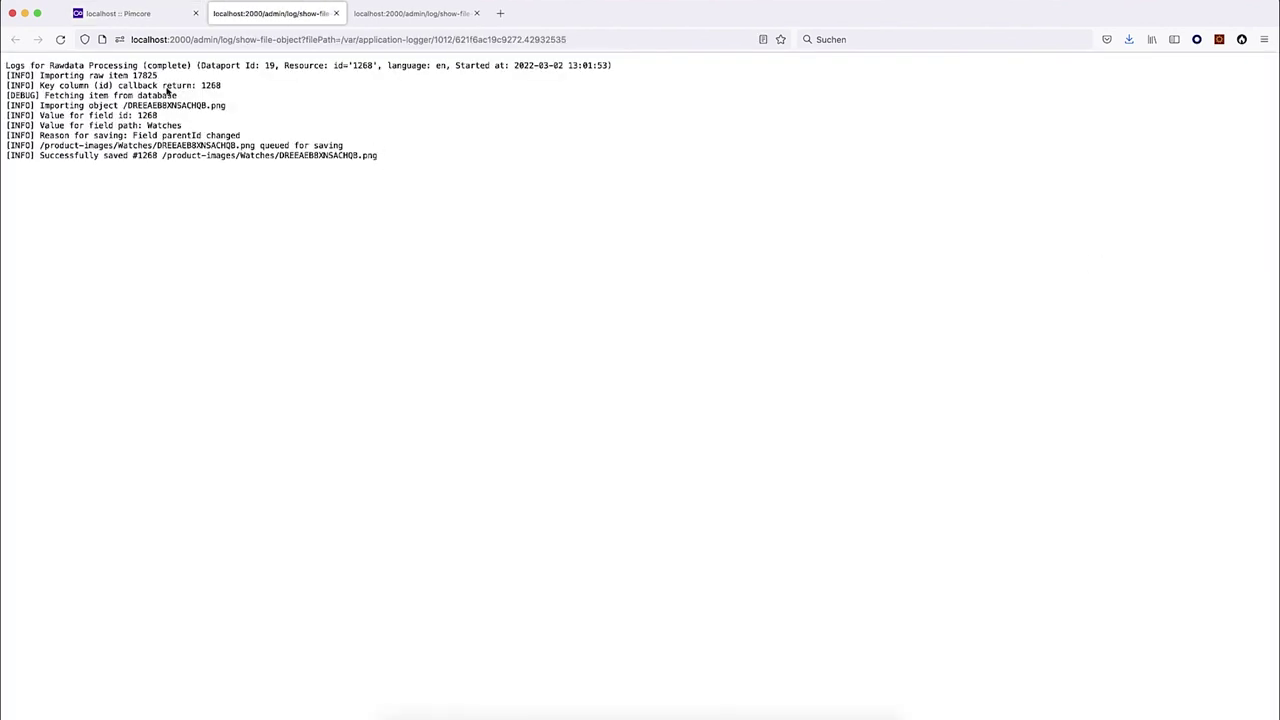
double_click(205, 86)
drag(122, 105, 236, 107)
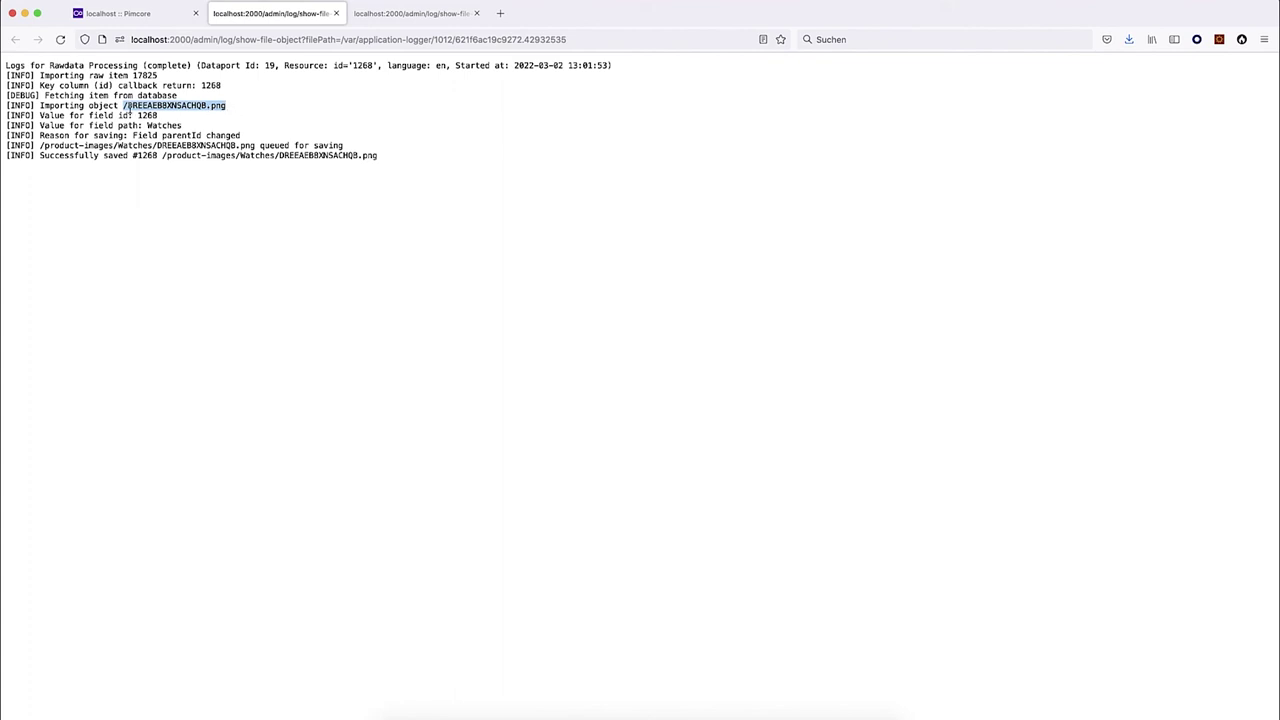
click(128, 108)
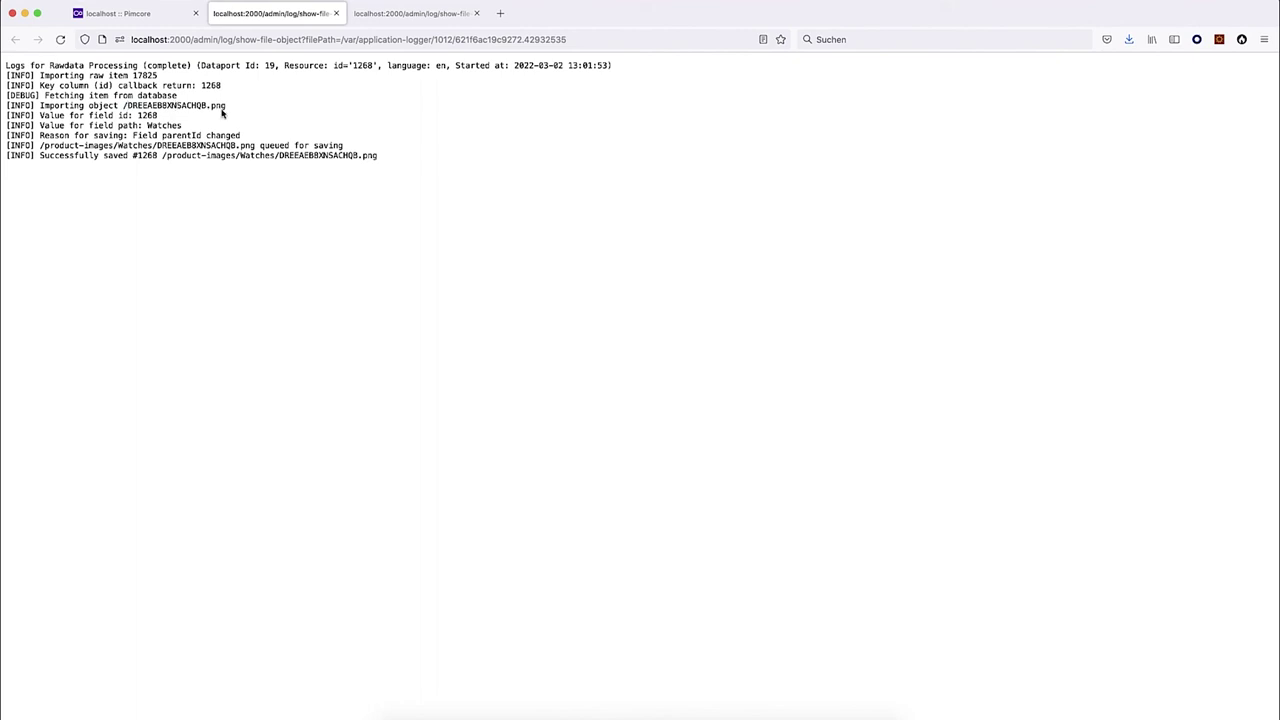
double_click(146, 116)
drag(147, 126, 204, 130)
click(152, 14)
click(478, 125)
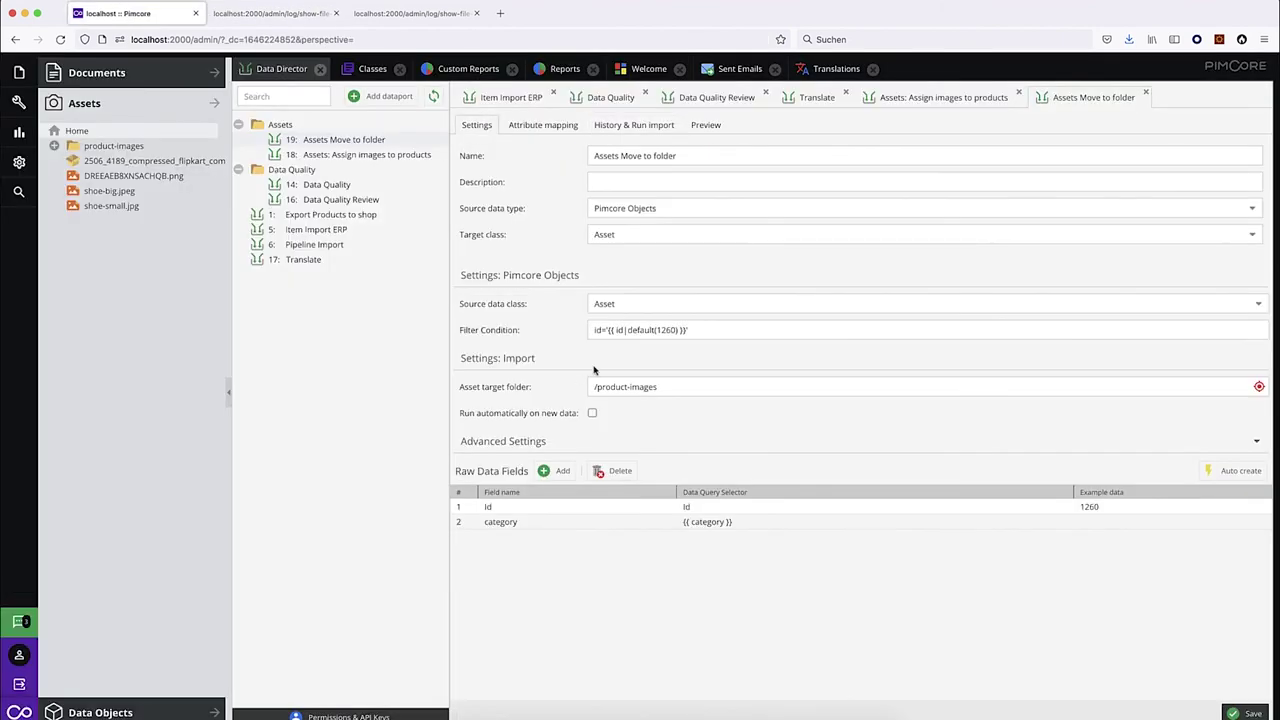
drag(658, 389, 594, 392)
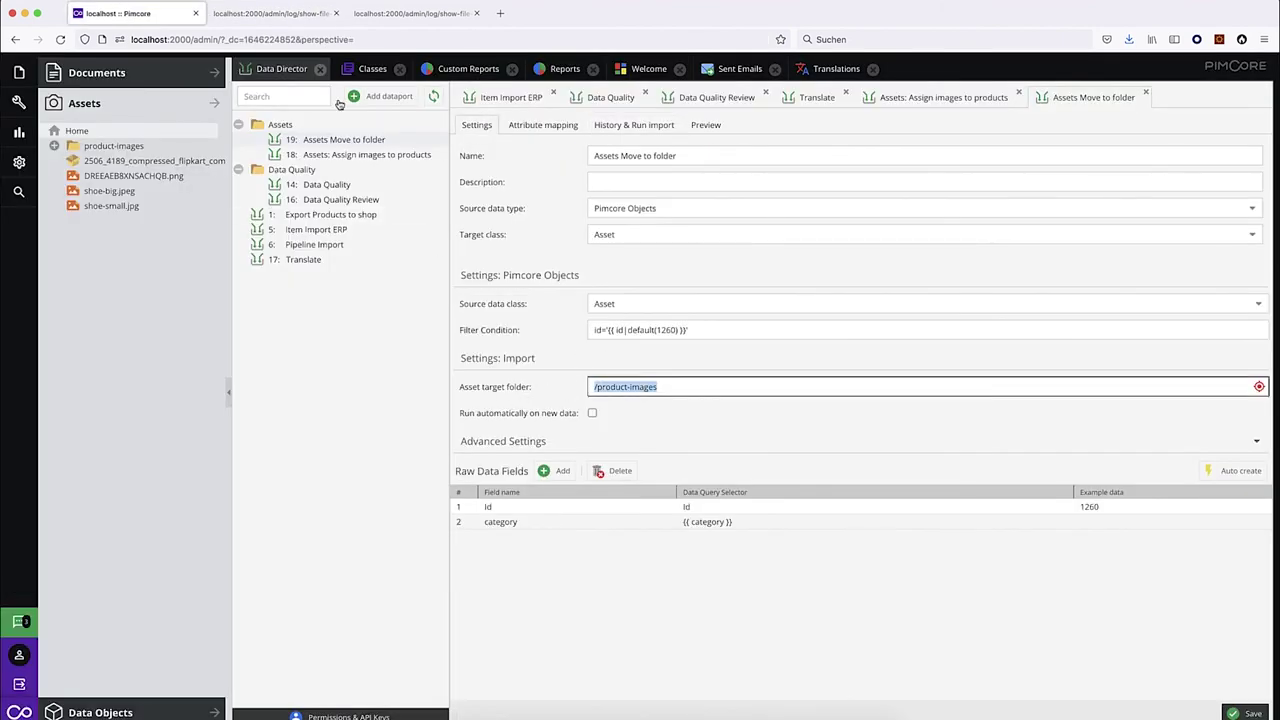
click(268, 13)
drag(39, 145, 120, 148)
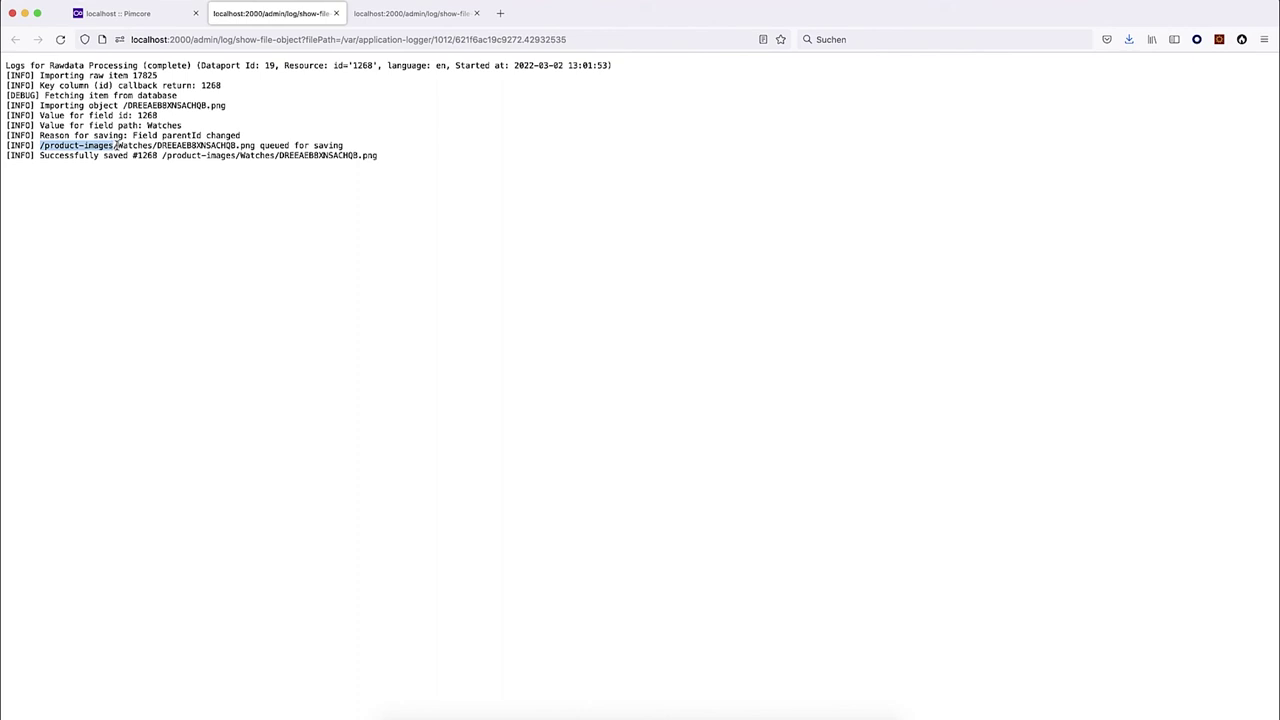
click(255, 146)
drag(255, 146, 37, 147)
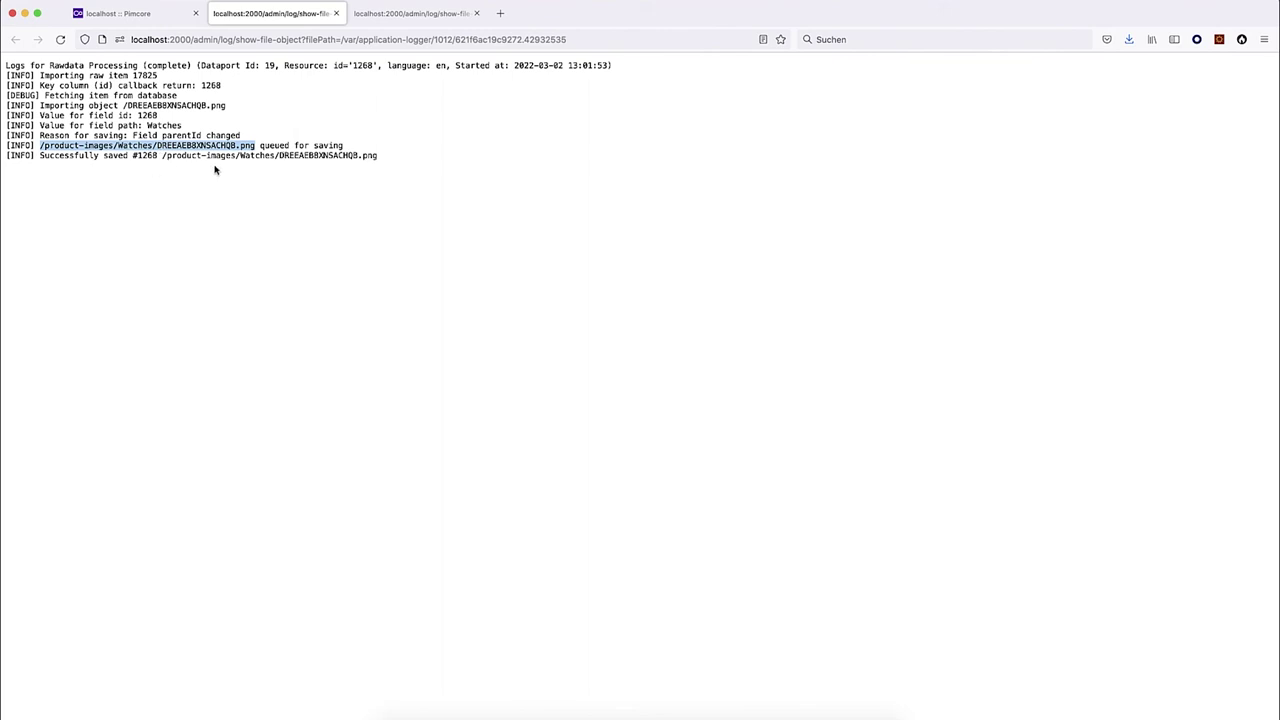
click(125, 13)
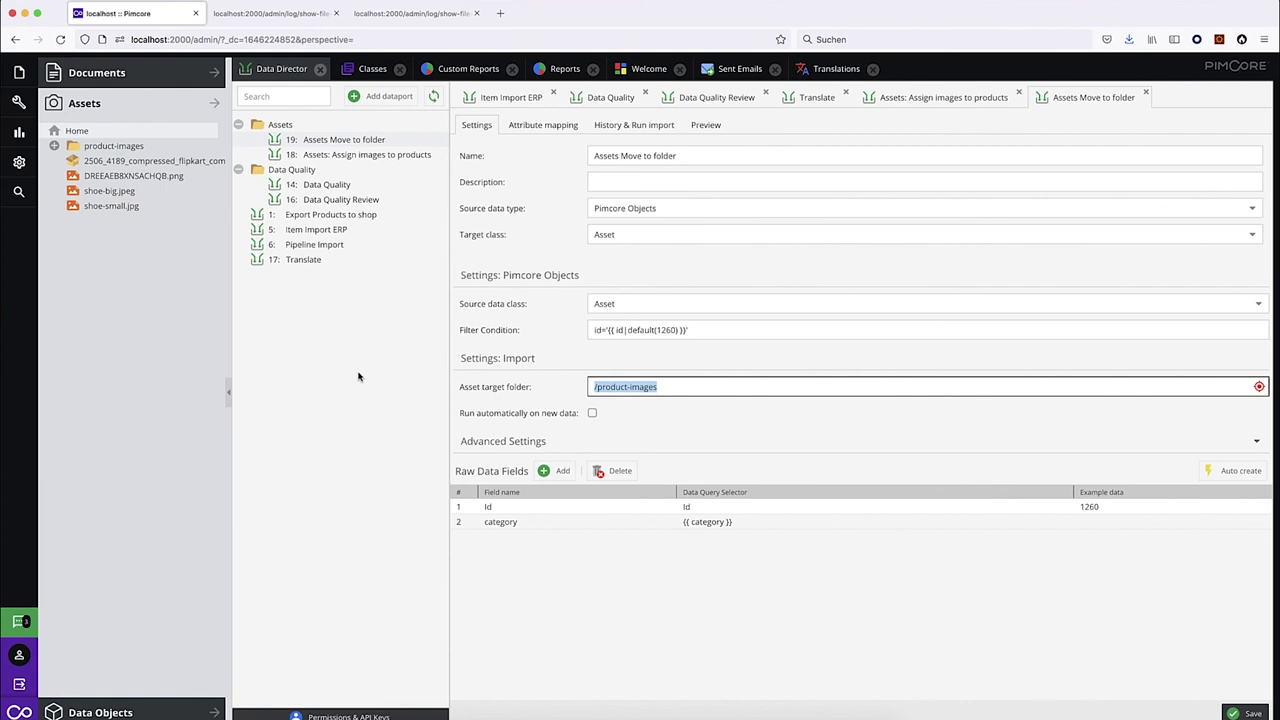
Open the Gathered Dress product's image DREEAEB8XNSACHQB.png and show it in the asset tree.
click(118, 712)
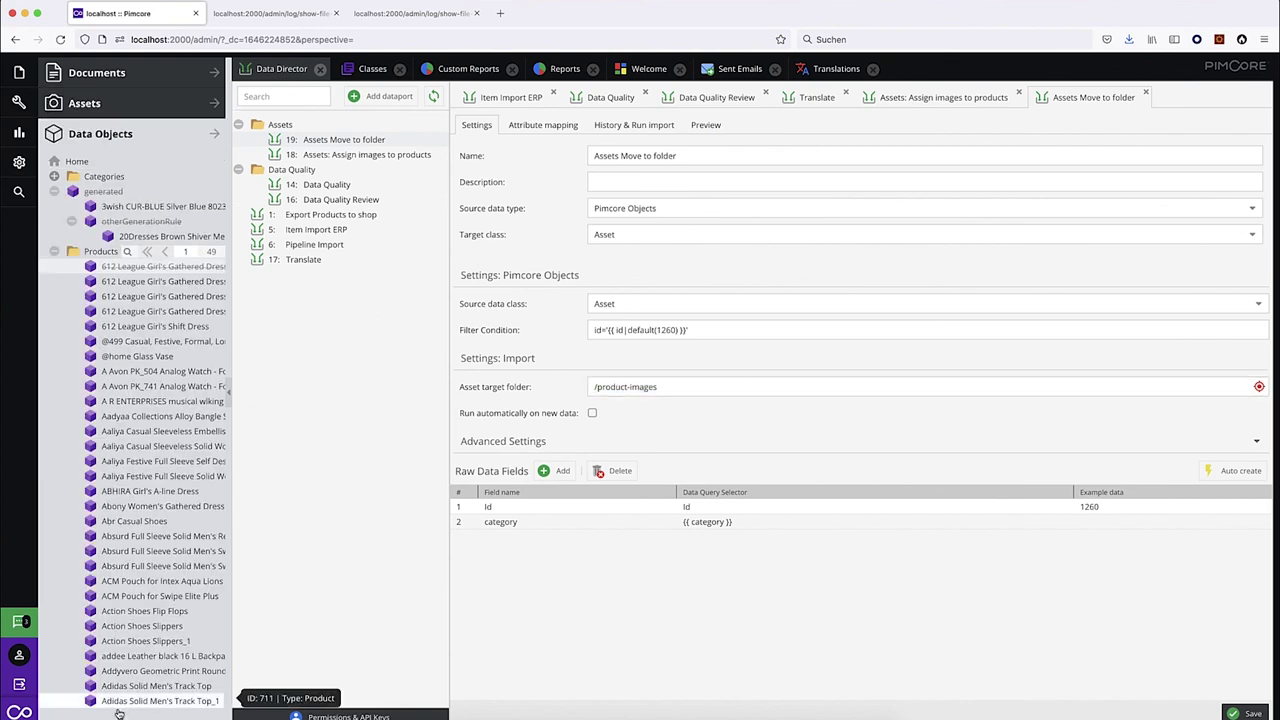
click(162, 274)
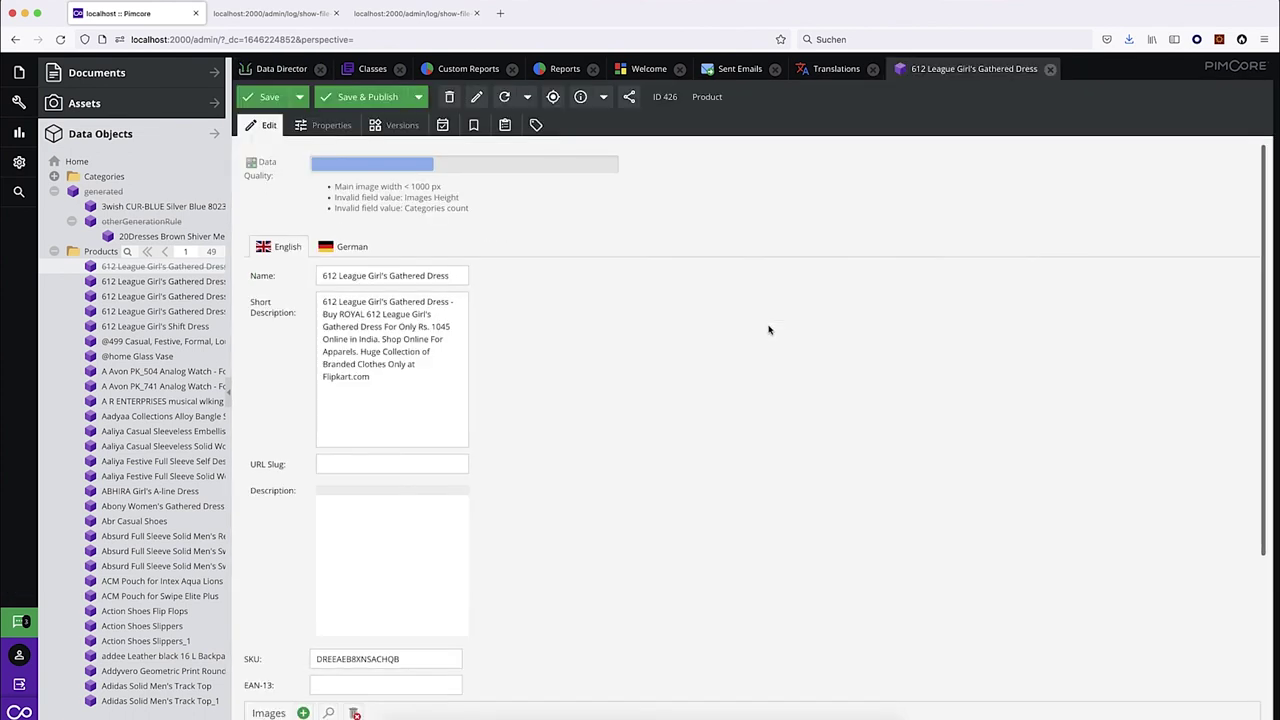
scroll(621, 493, down, 5)
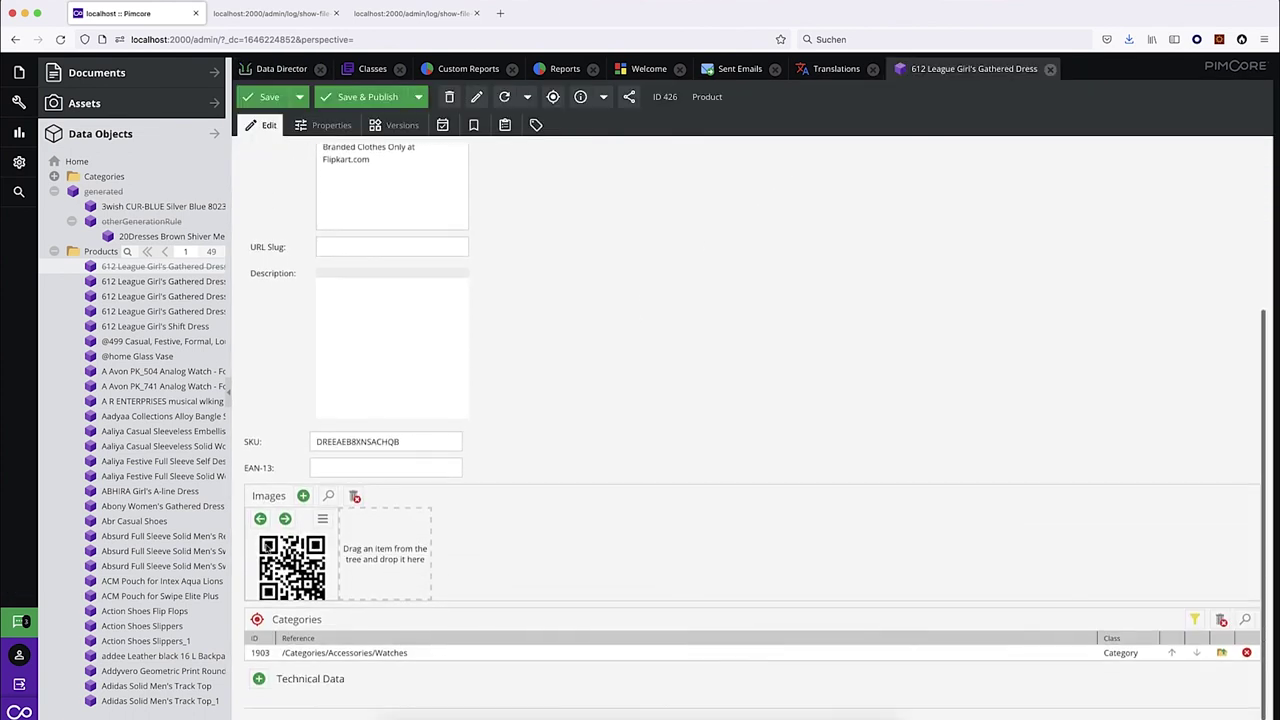
click(322, 518)
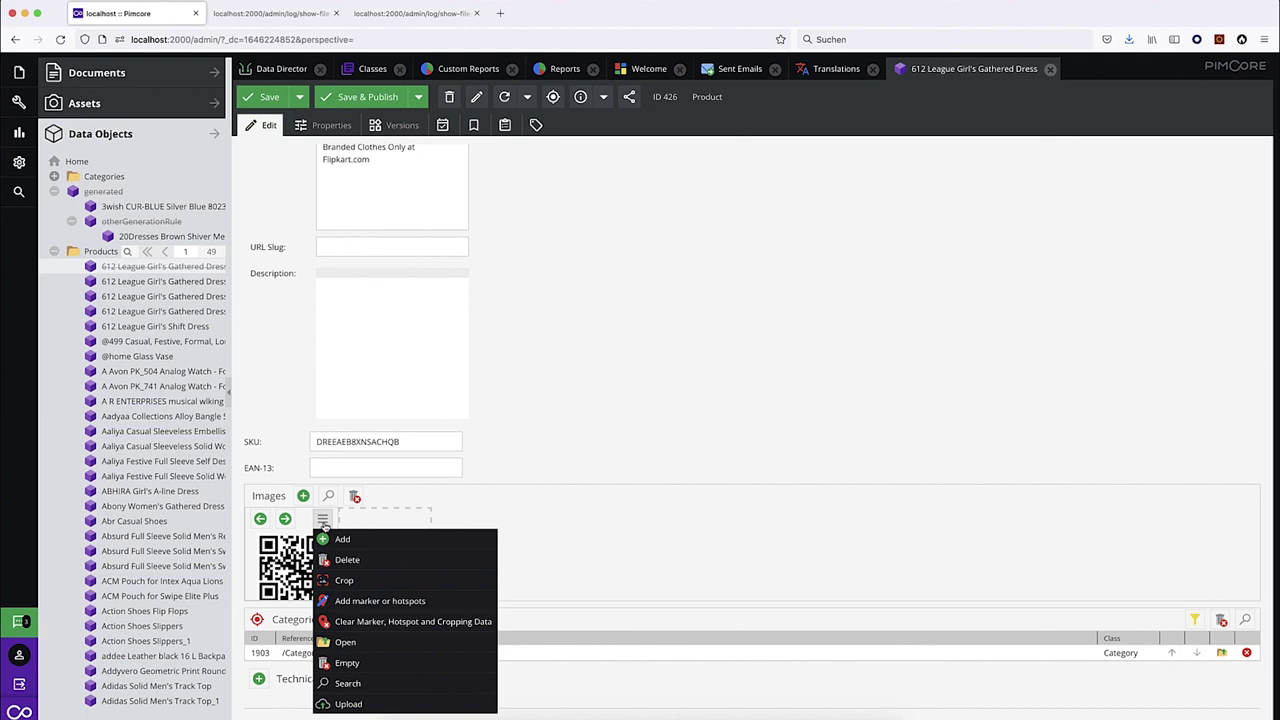
click(355, 642)
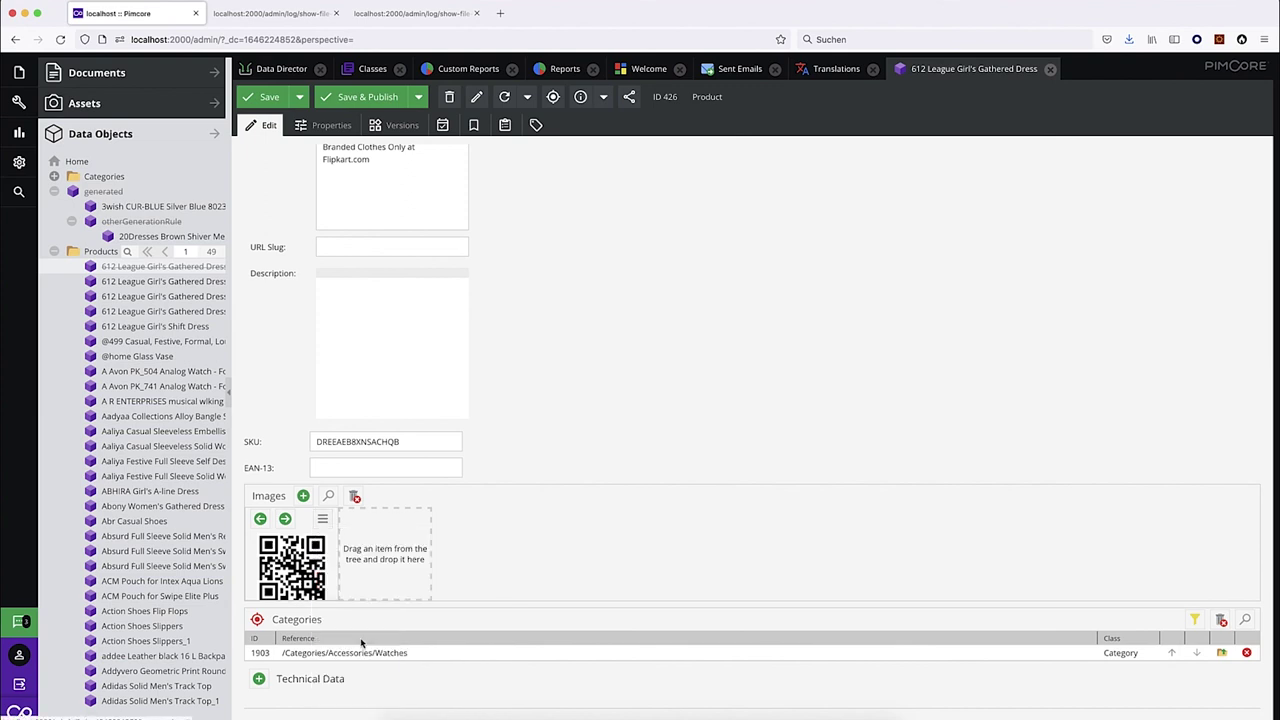
click(508, 96)
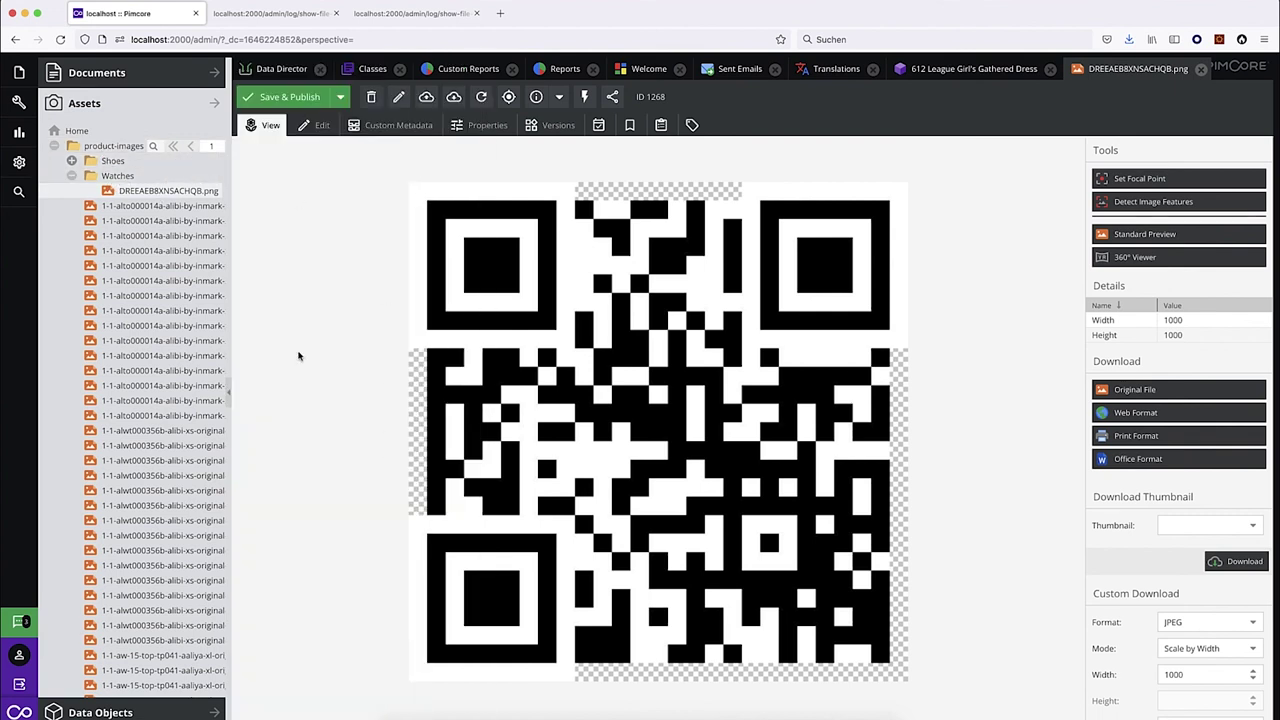
Collapse the product-images folder and switch back to the Data Director.
click(54, 145)
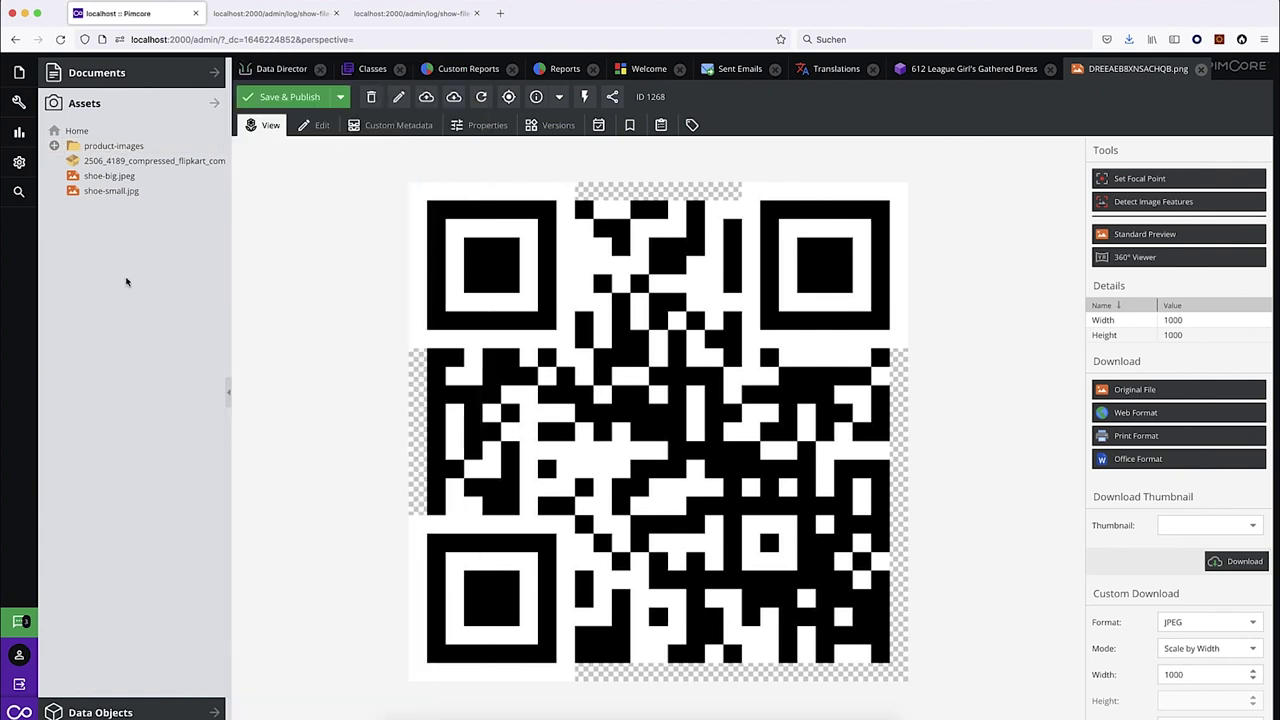
click(280, 69)
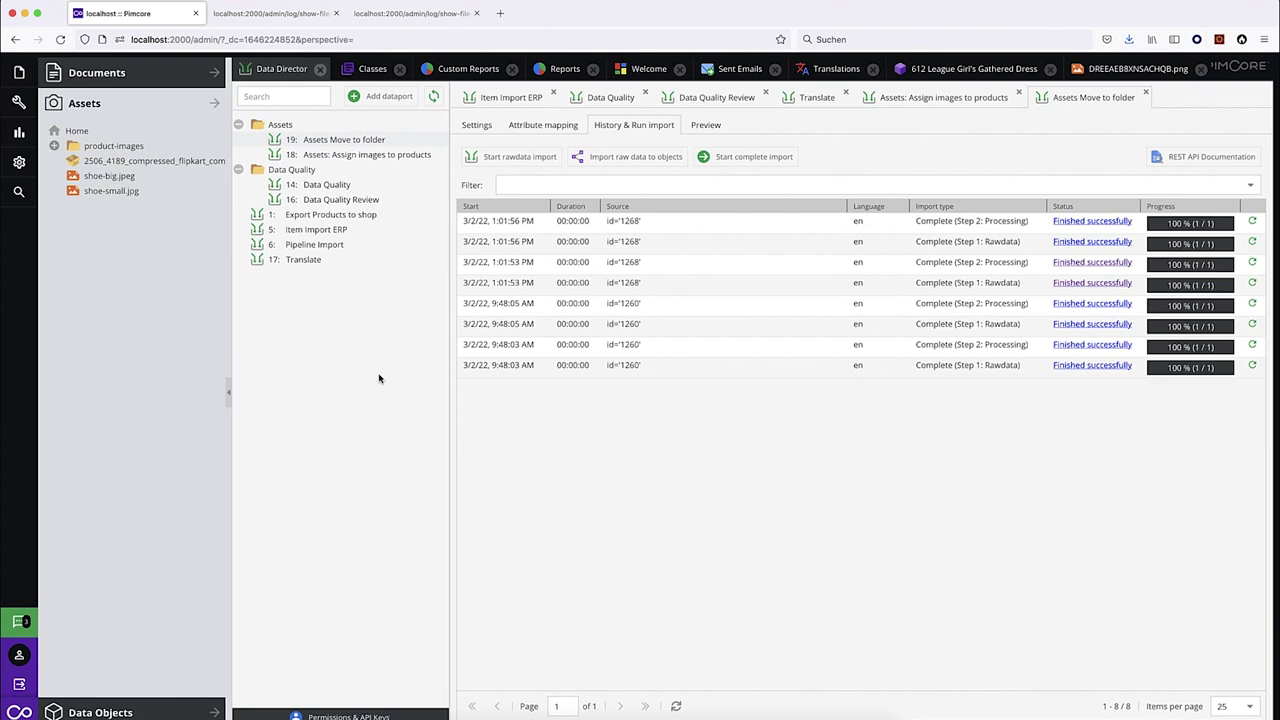
Review the Path field's dependency diagram in the Move to folder attribute mapping.
click(534, 128)
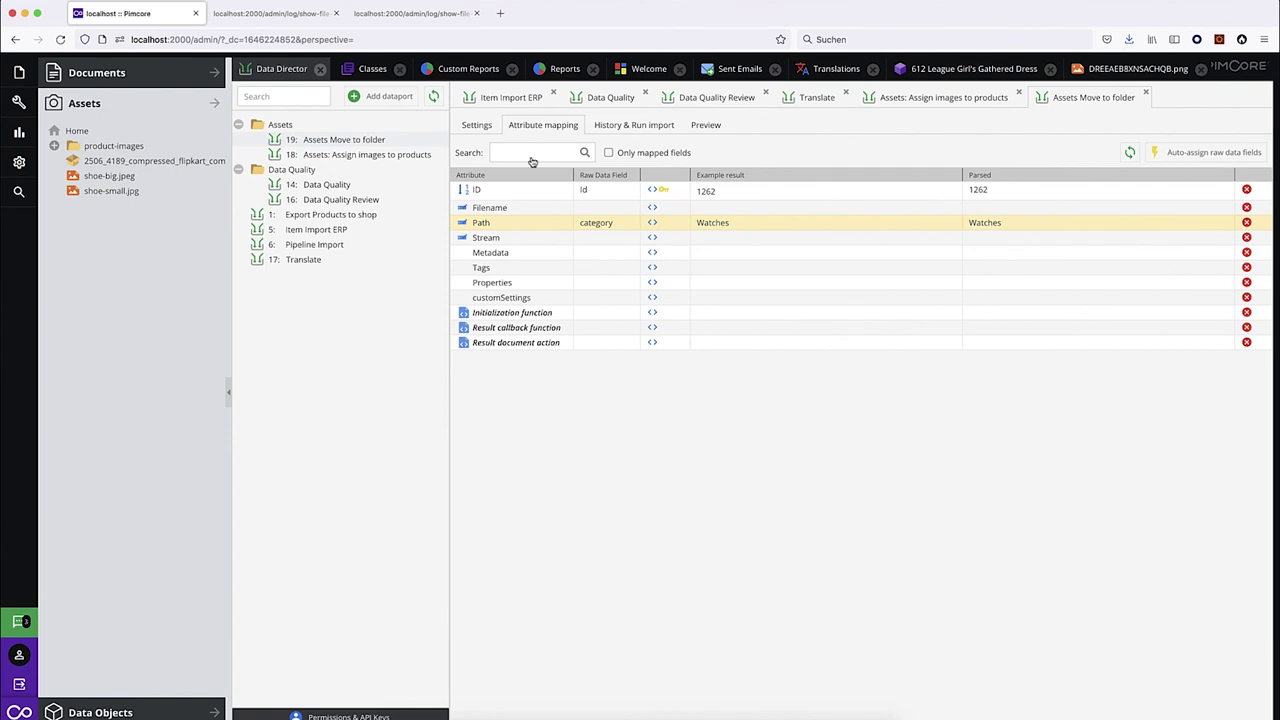
click(483, 227)
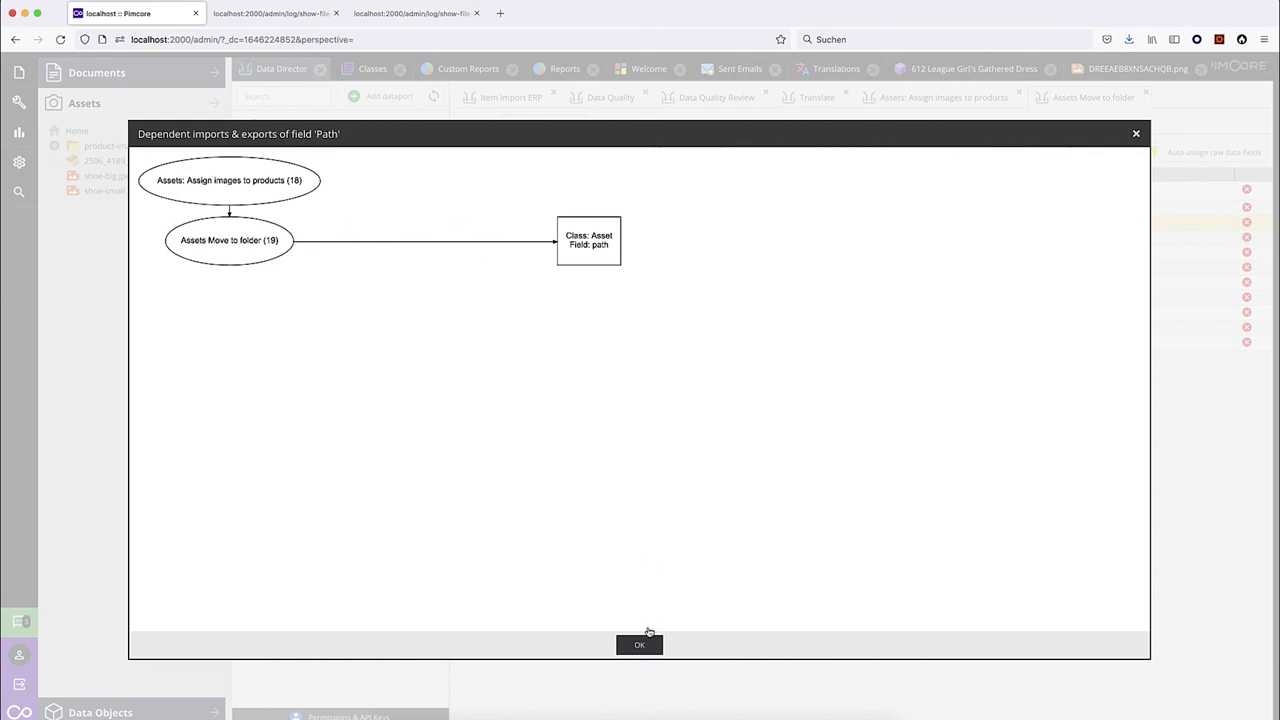
click(640, 646)
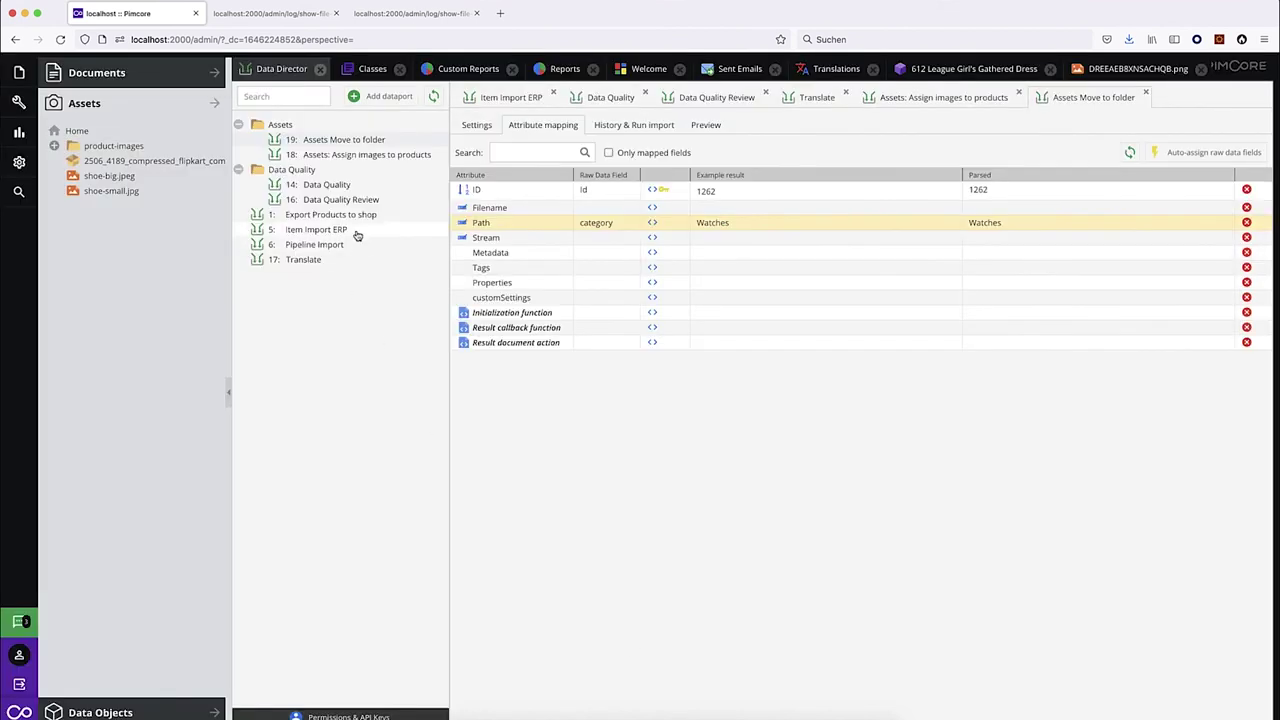
Open the 14: Data Quality dataport and review the Published field's dependency diagram.
click(352, 188)
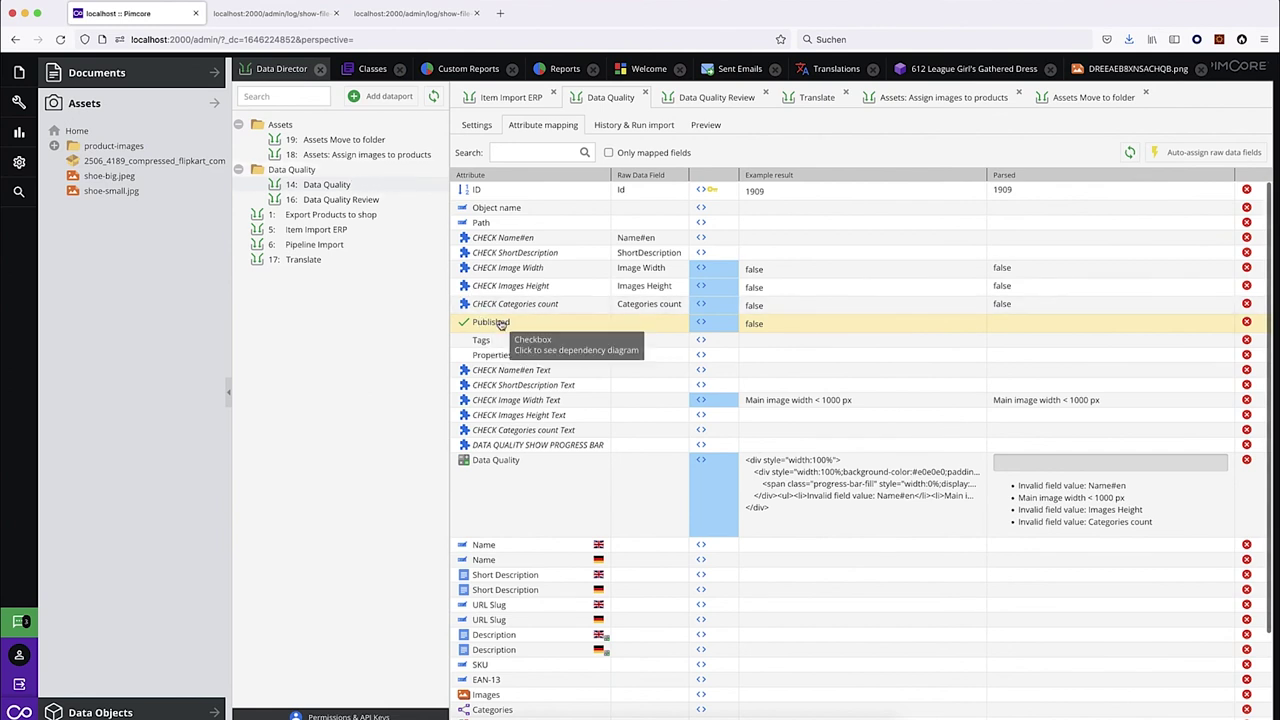
click(493, 328)
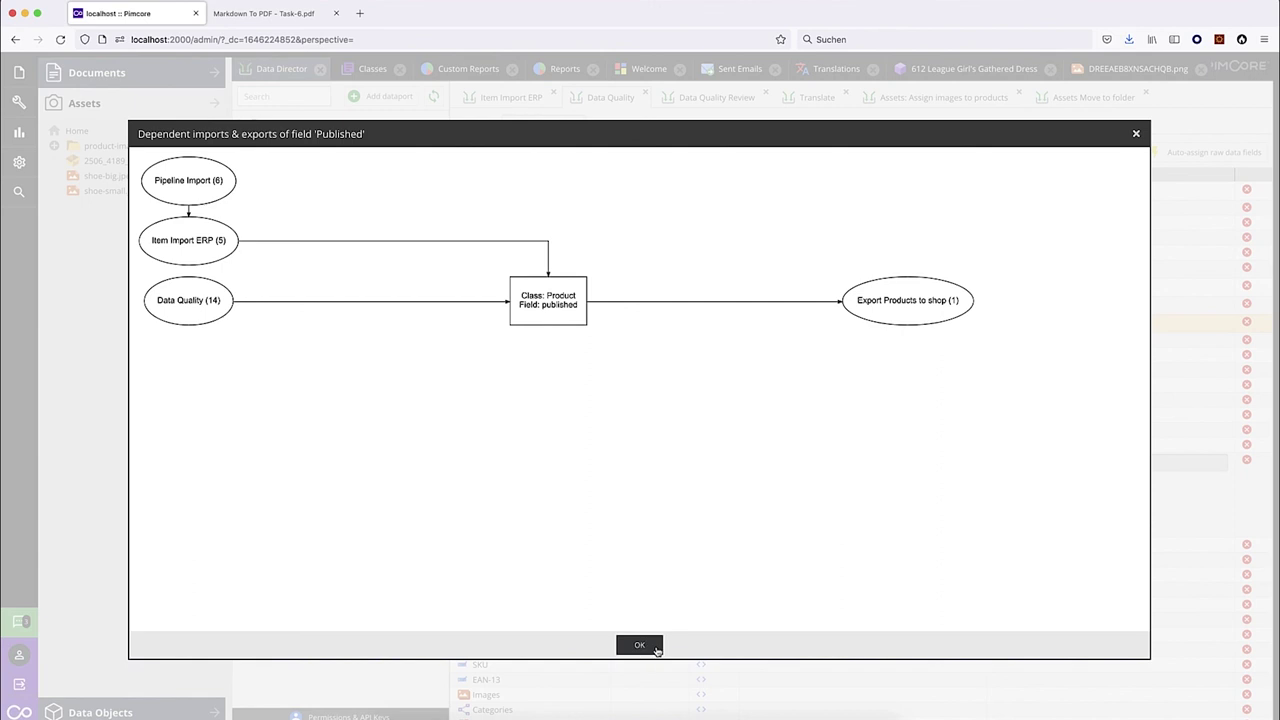
click(646, 646)
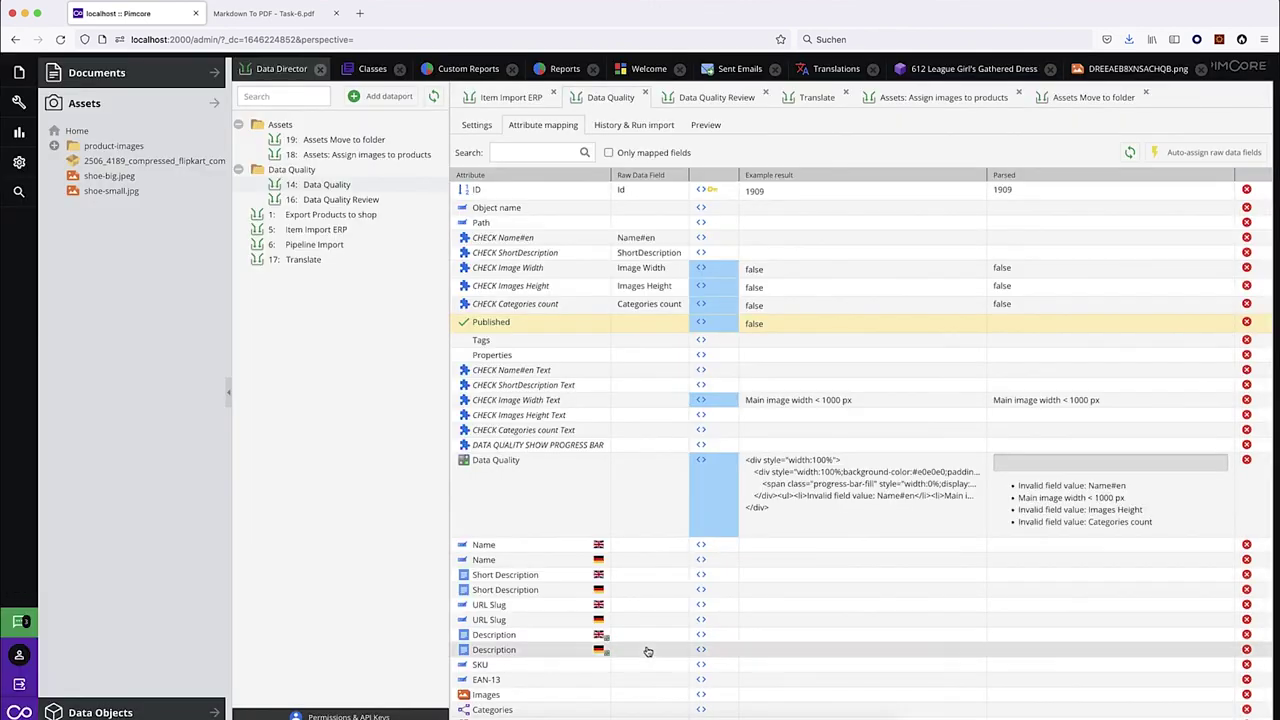
Switch to the Task-6 PDF and read through the Data quality checks outline.
click(278, 16)
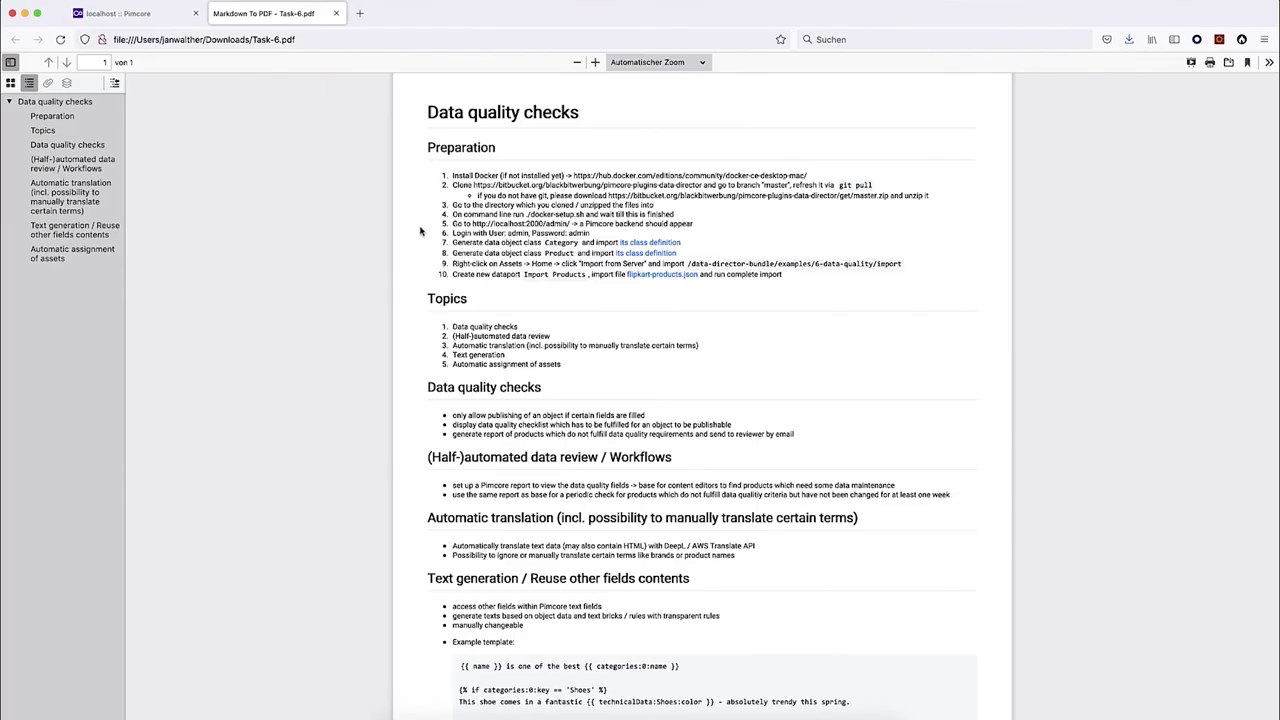
drag(428, 113, 588, 118)
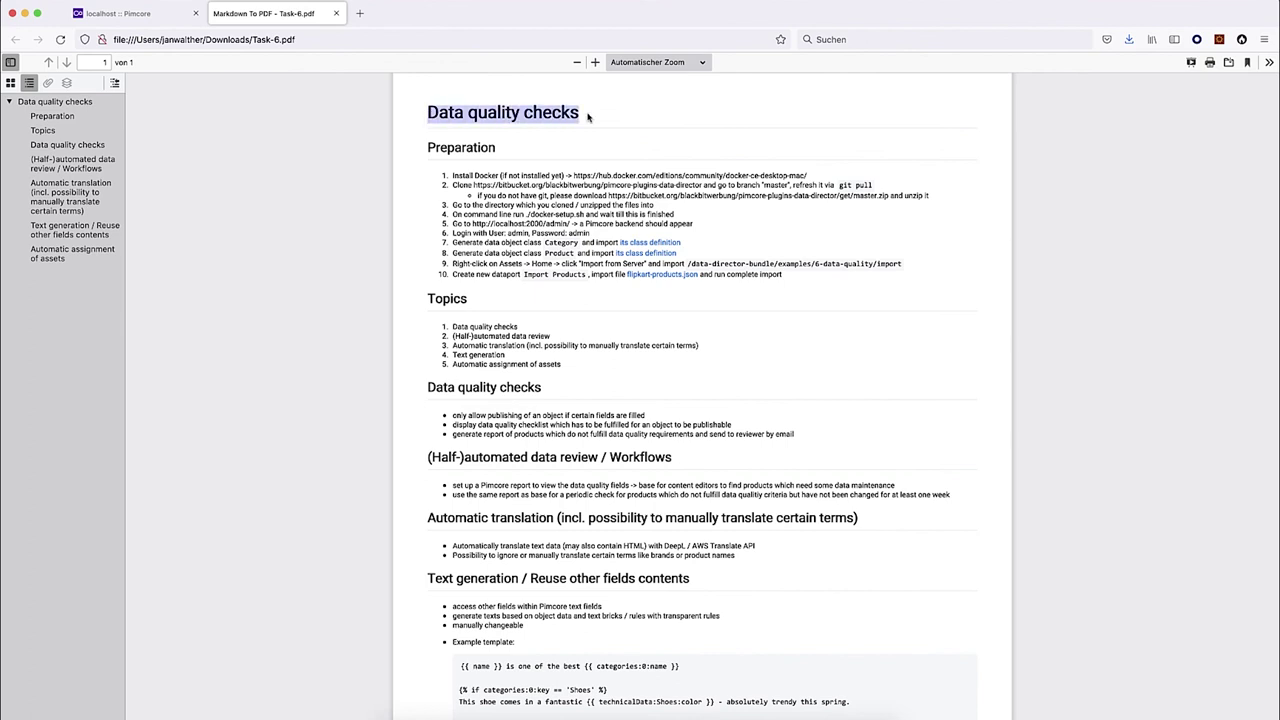
scroll(413, 572, down, 5)
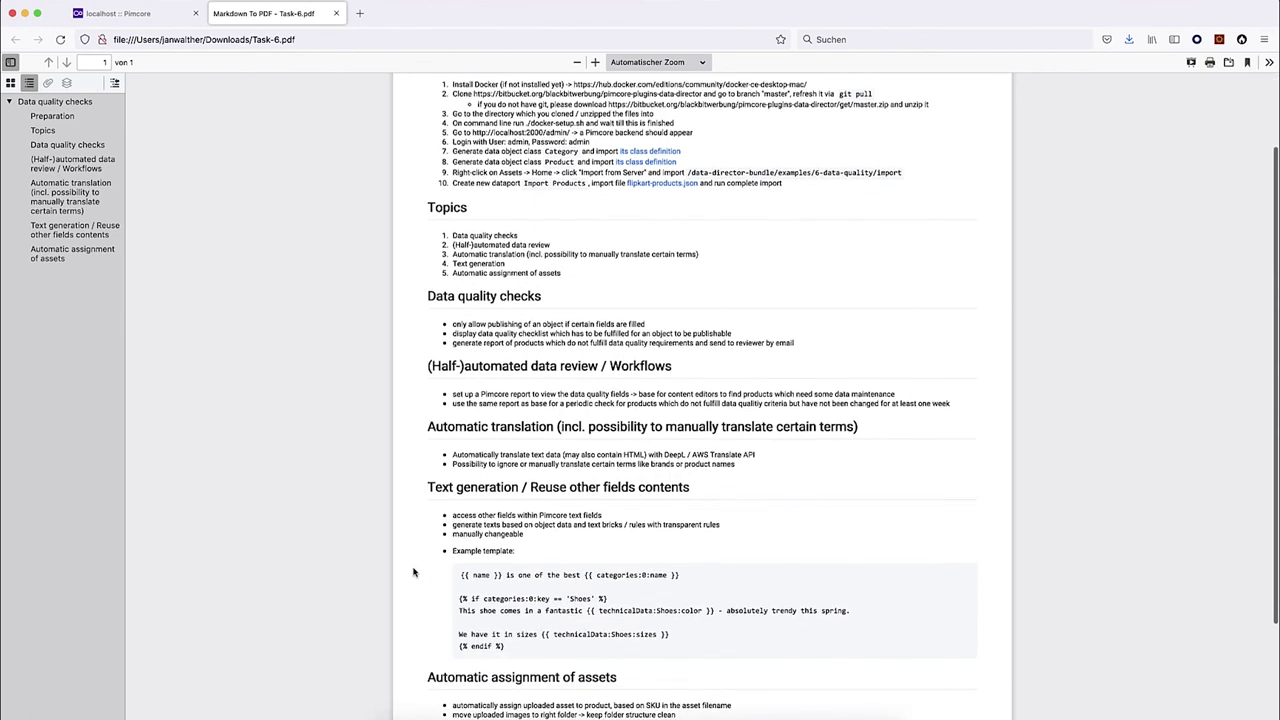
scroll(413, 572, up, 4)
scroll(413, 572, up, 3)
scroll(410, 572, down, 2)
click(405, 572)
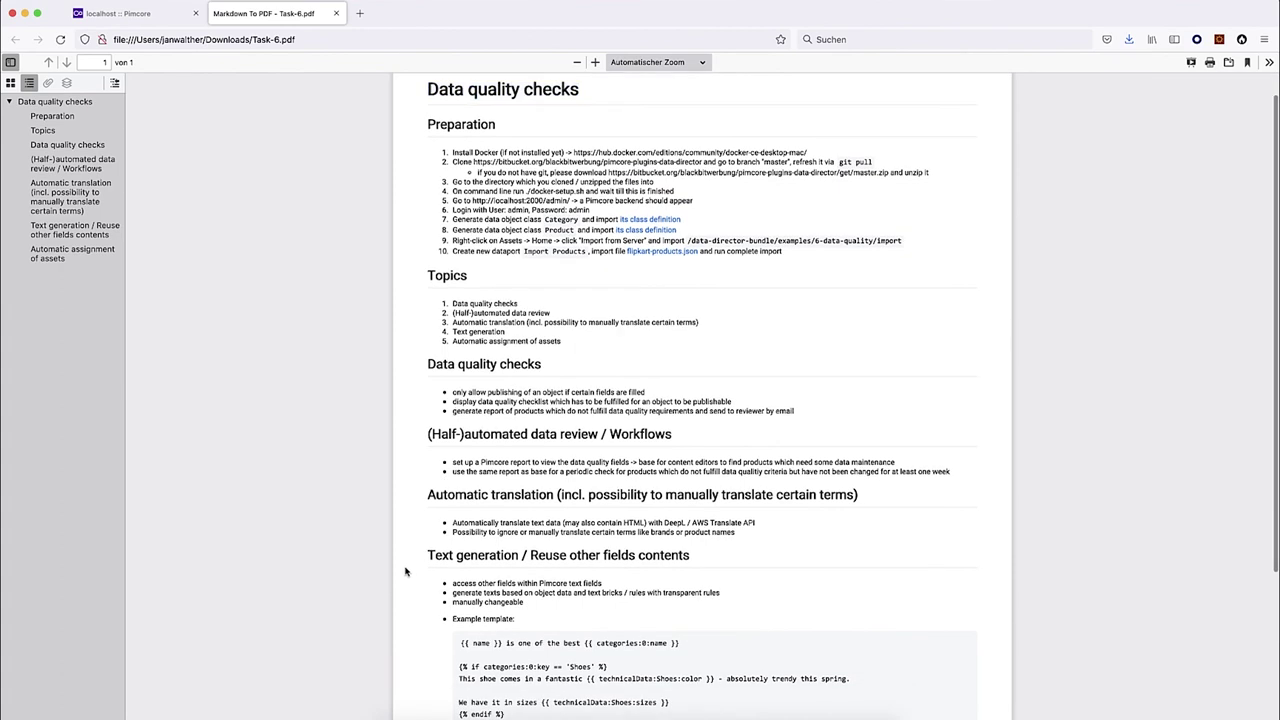